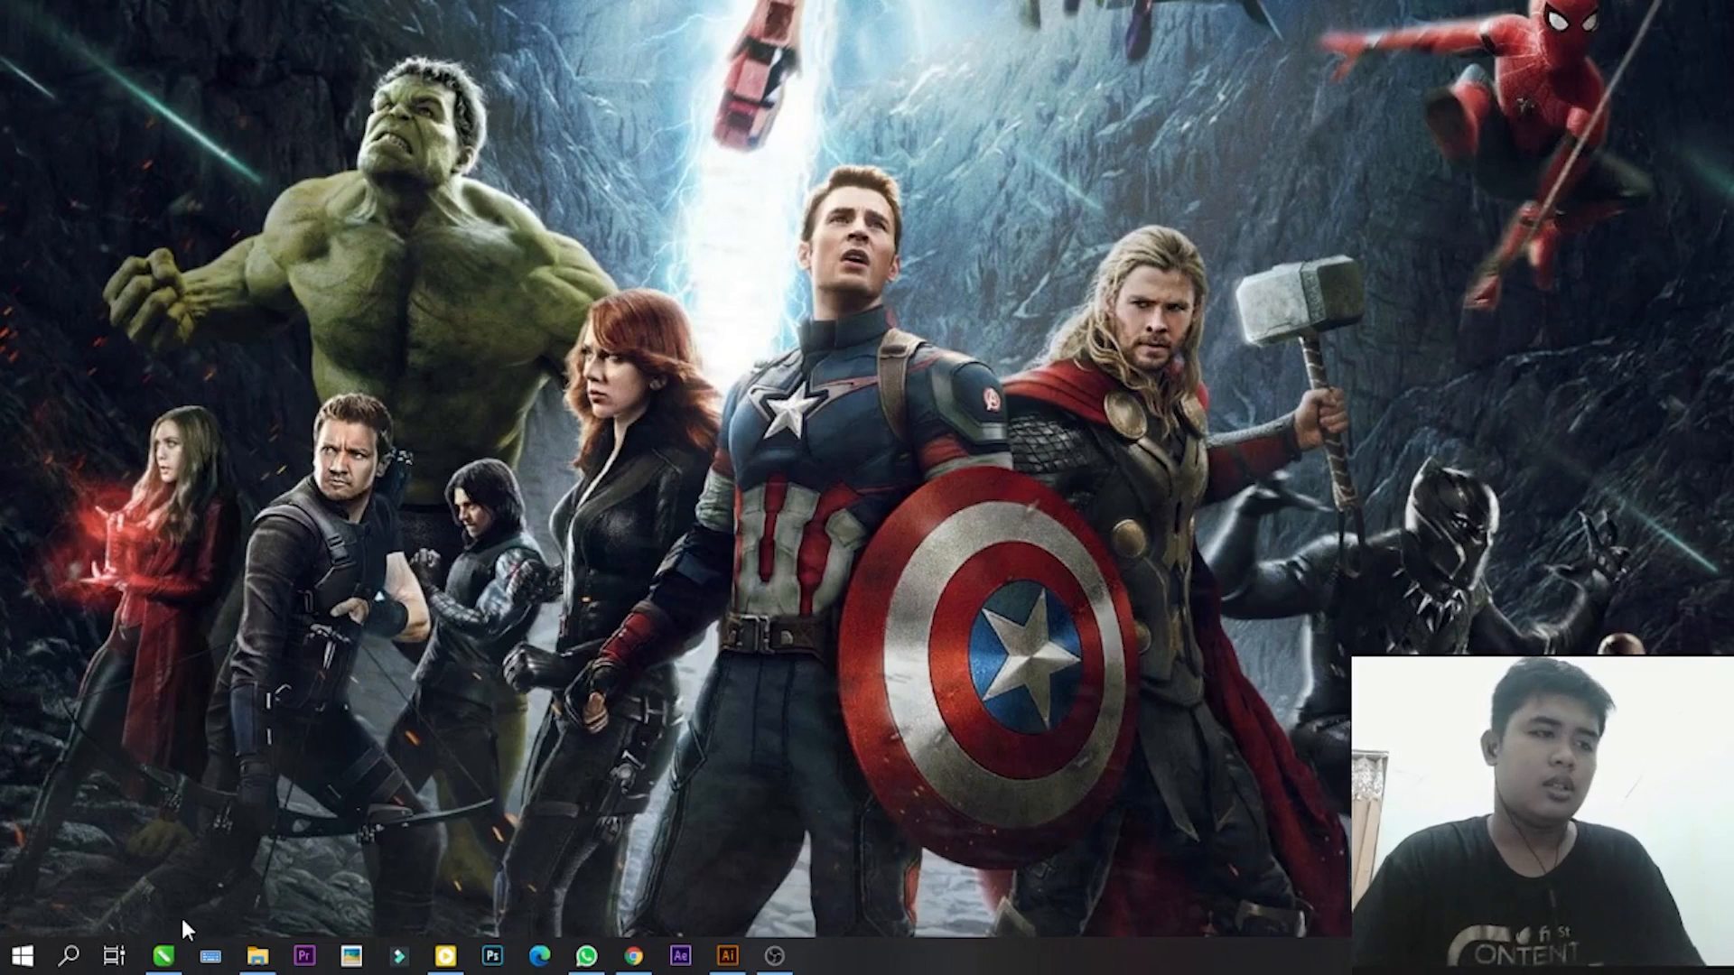
- Switch to CorelDRAW and draw a square about 17.2 cm wide beside the page, filled with blue
click(162, 955)
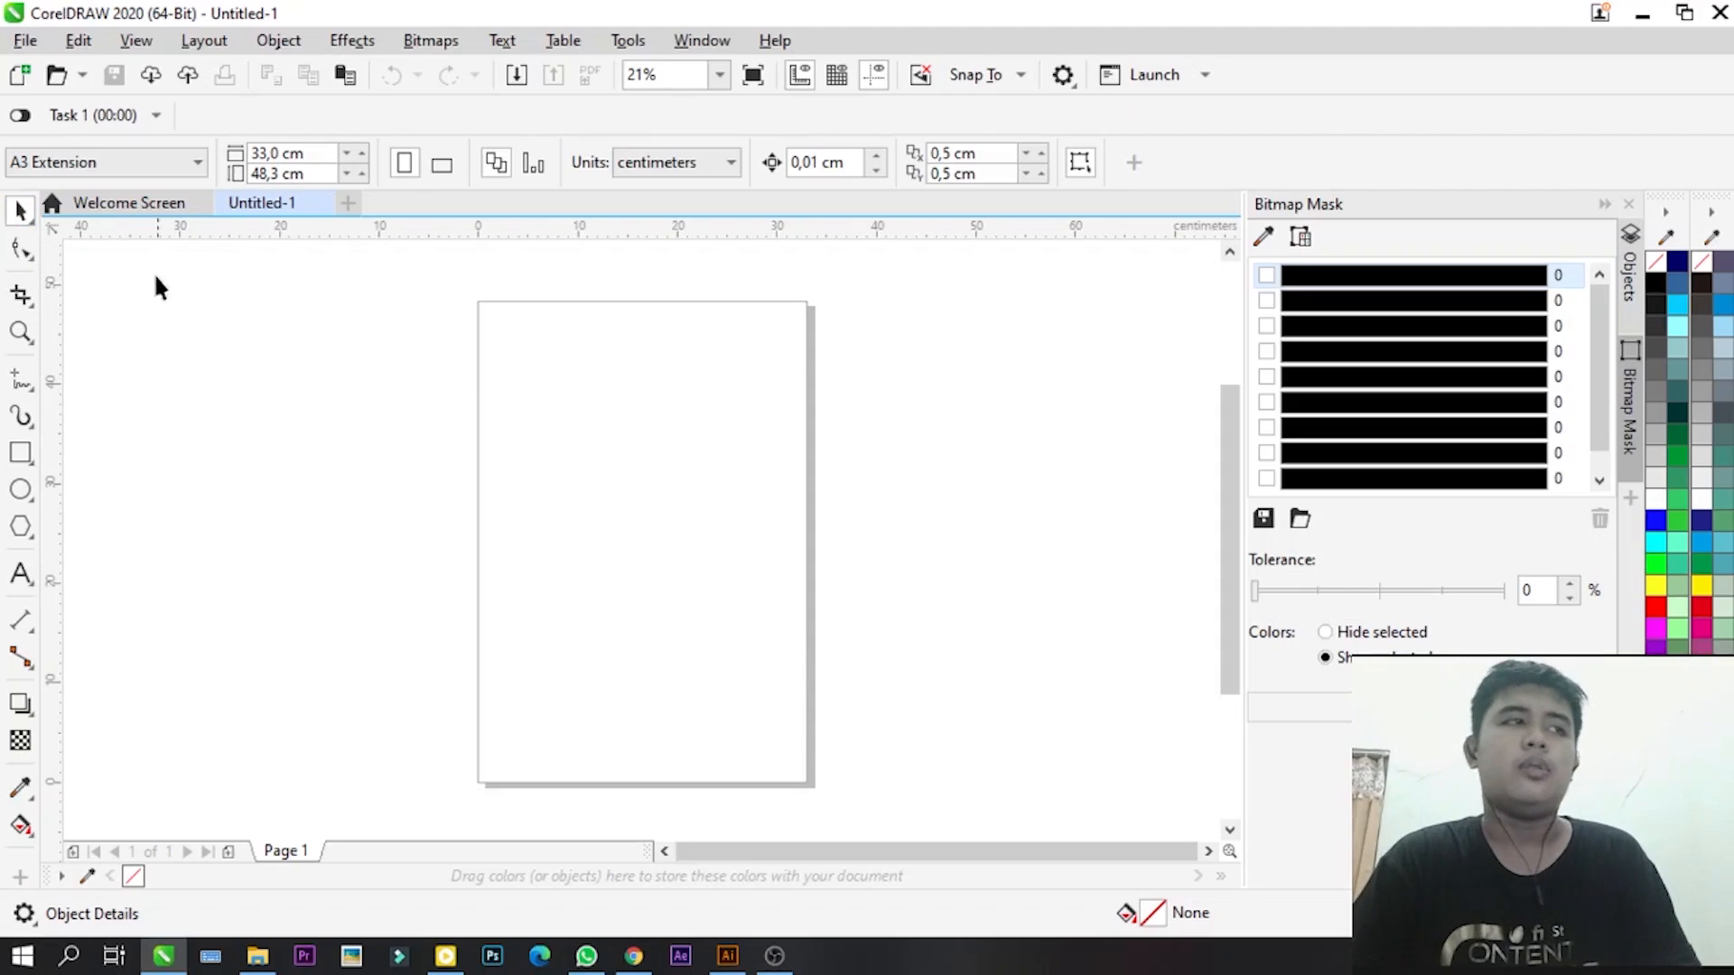
click(20, 453)
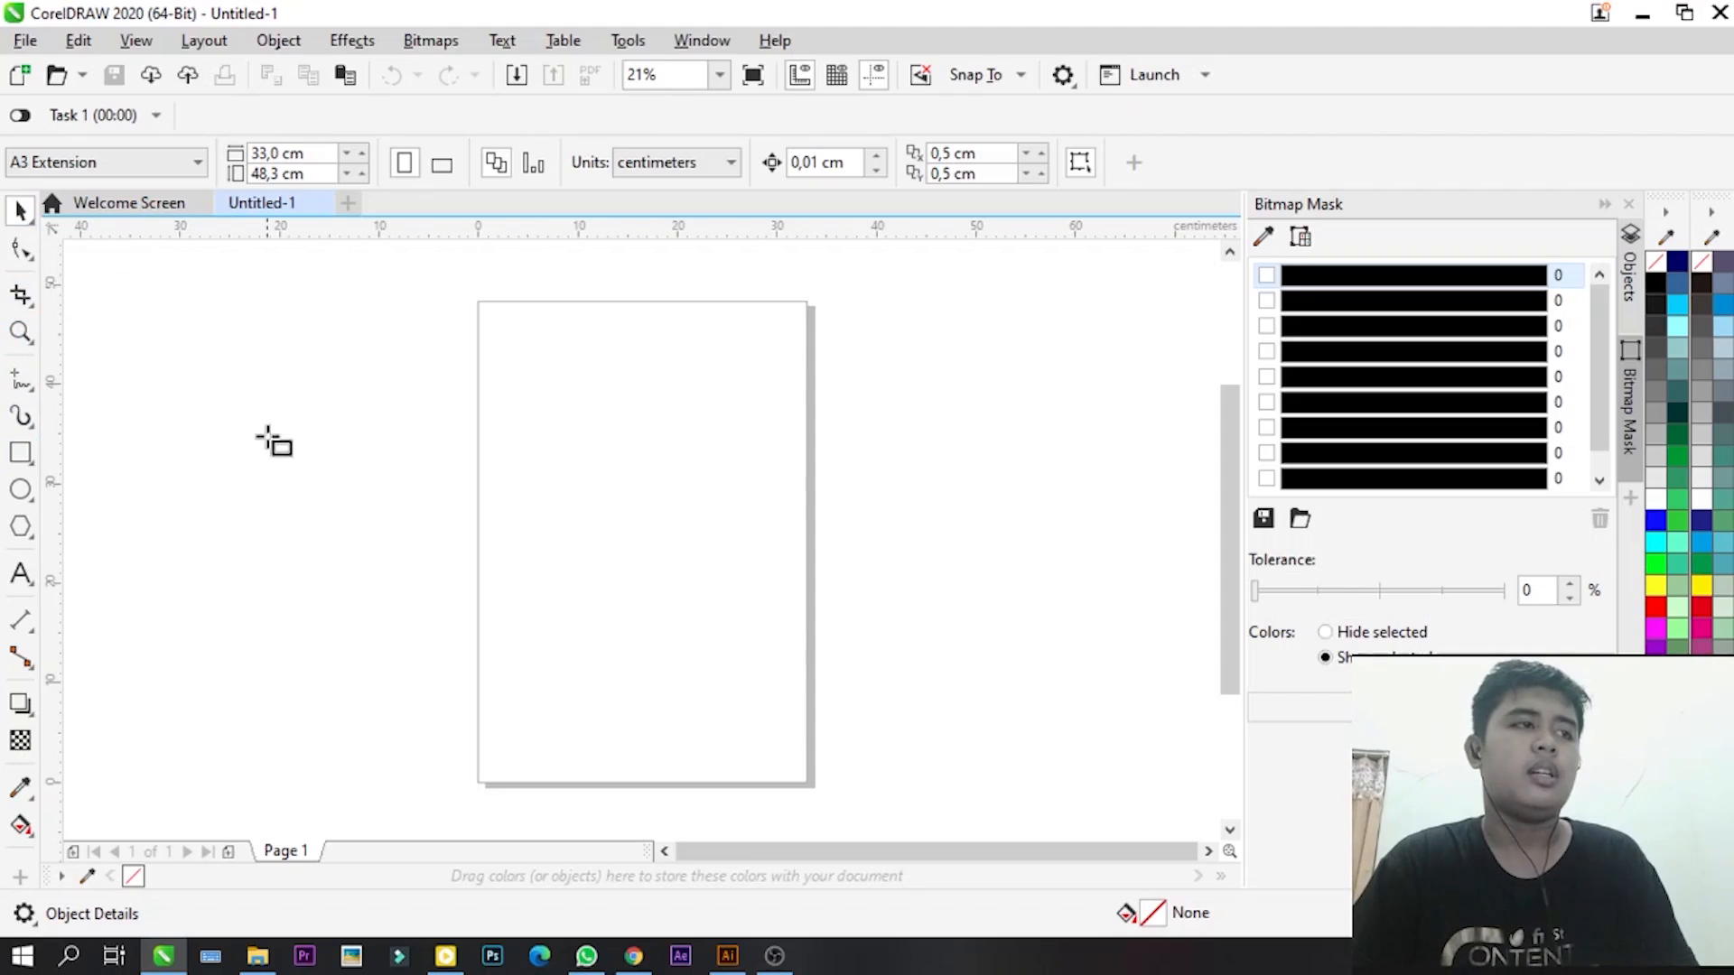
mouse_move(276, 359)
mouse_down()
mouse_move(356, 460)
mouse_move(449, 532)
mouse_up()
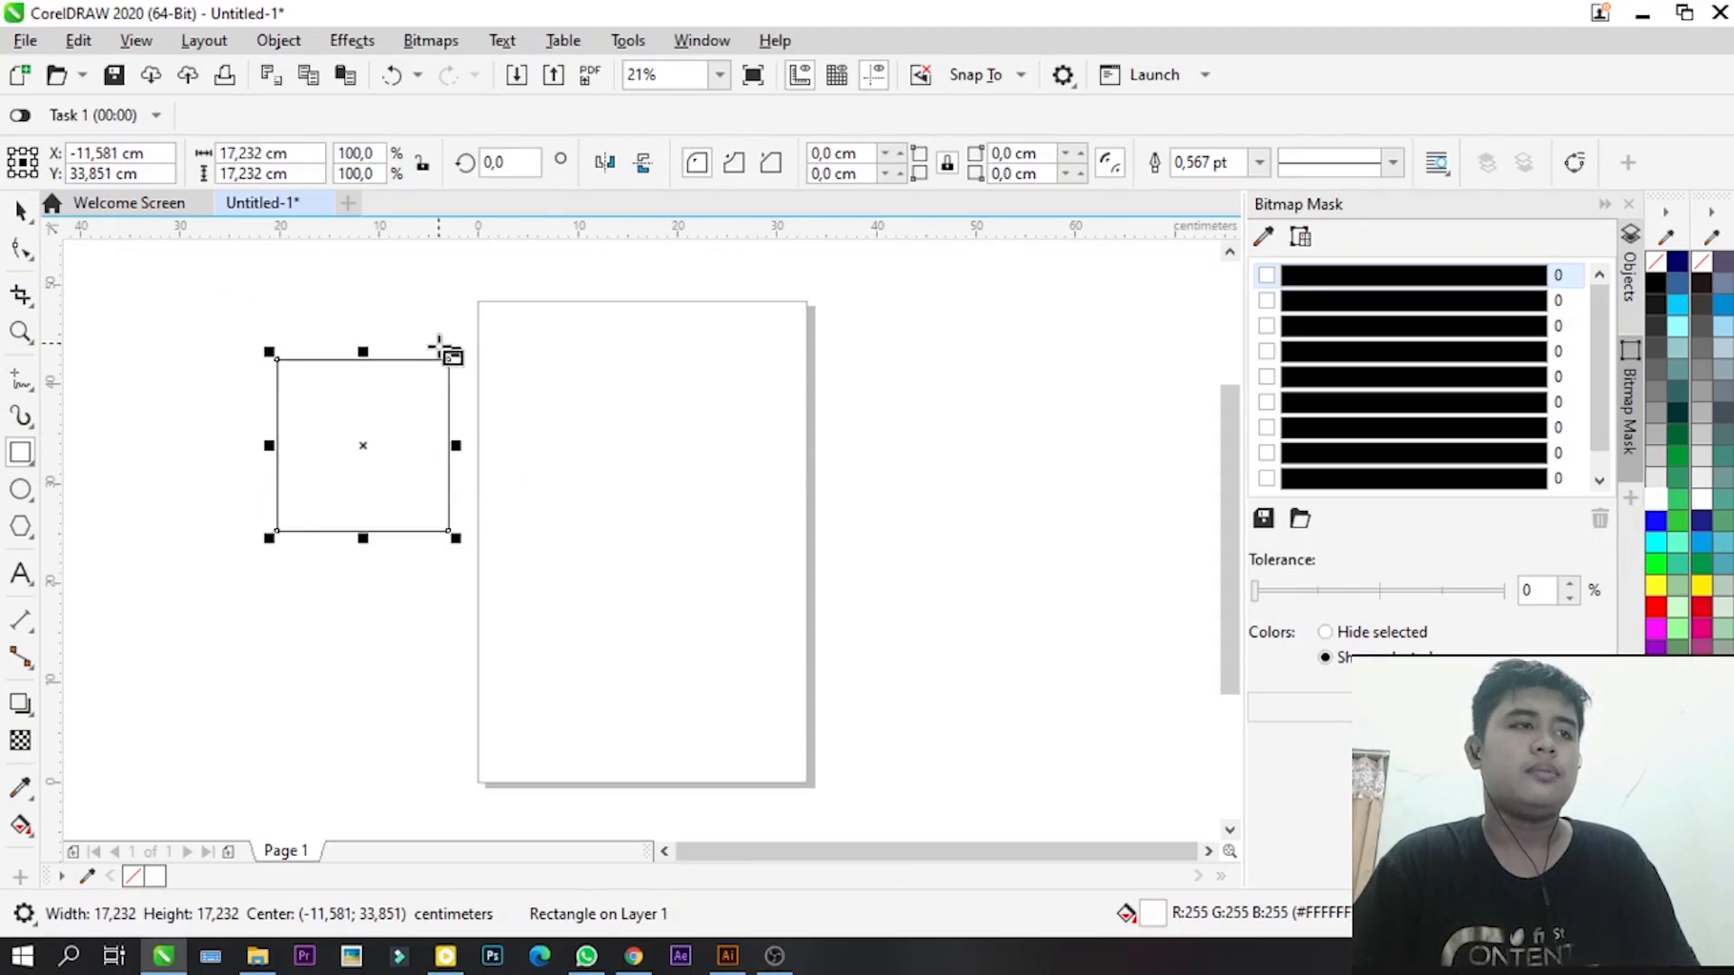
click(1655, 521)
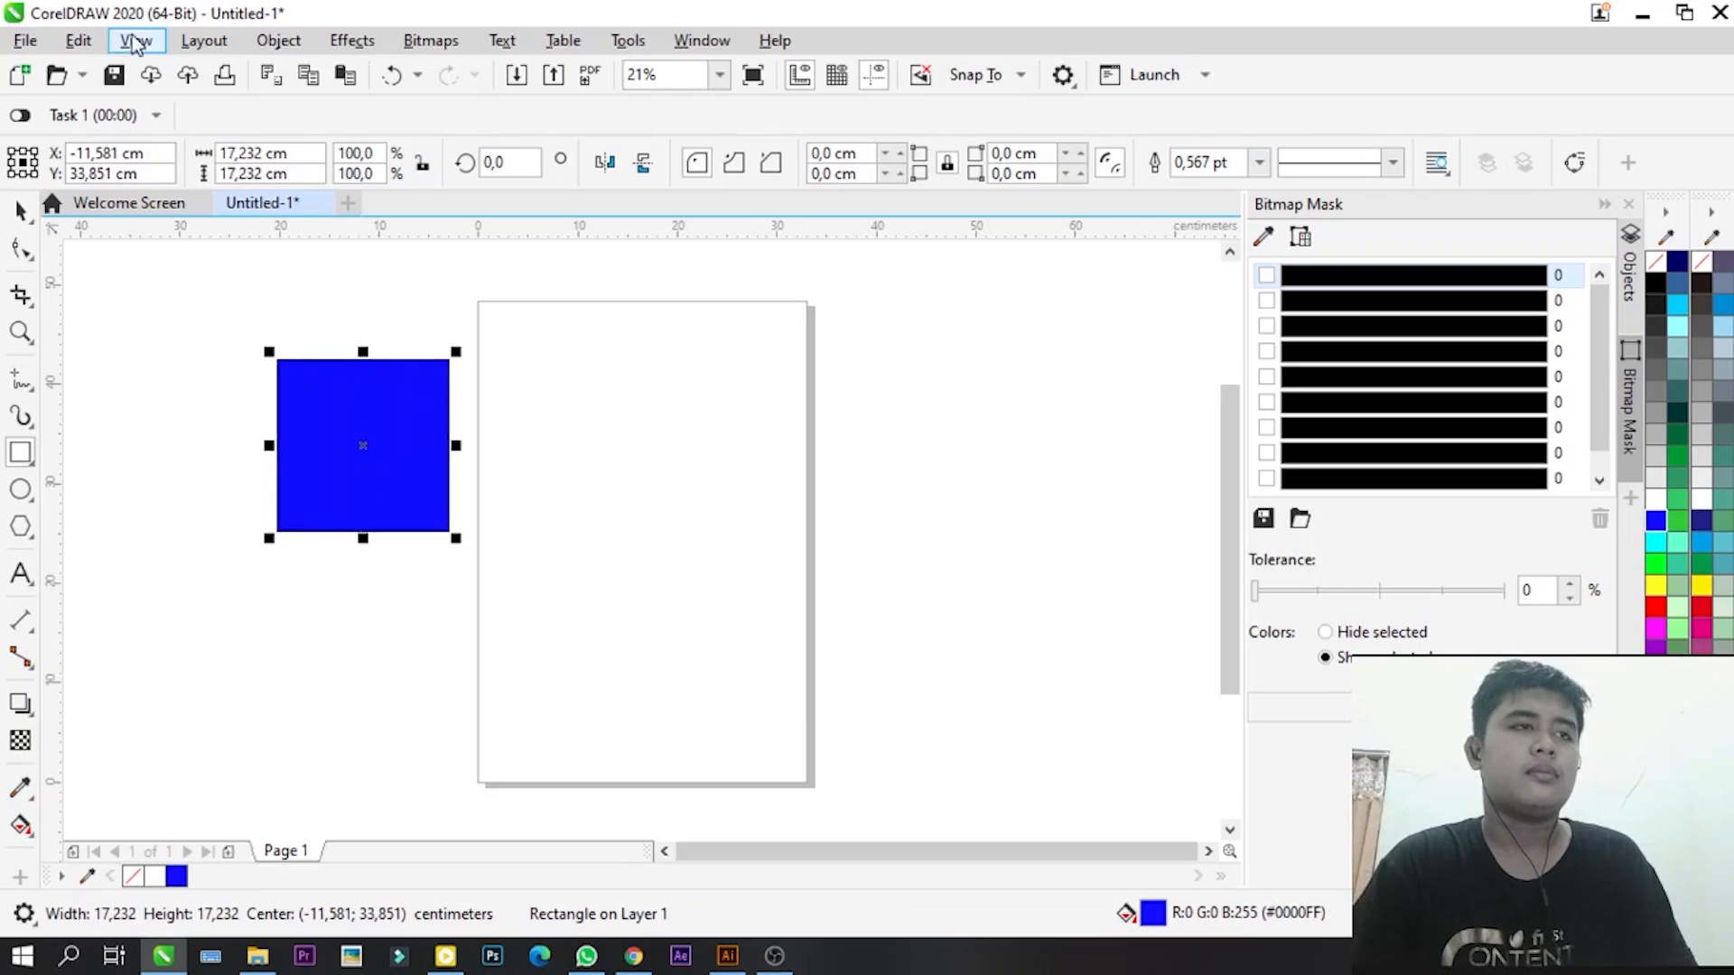
click(156, 297)
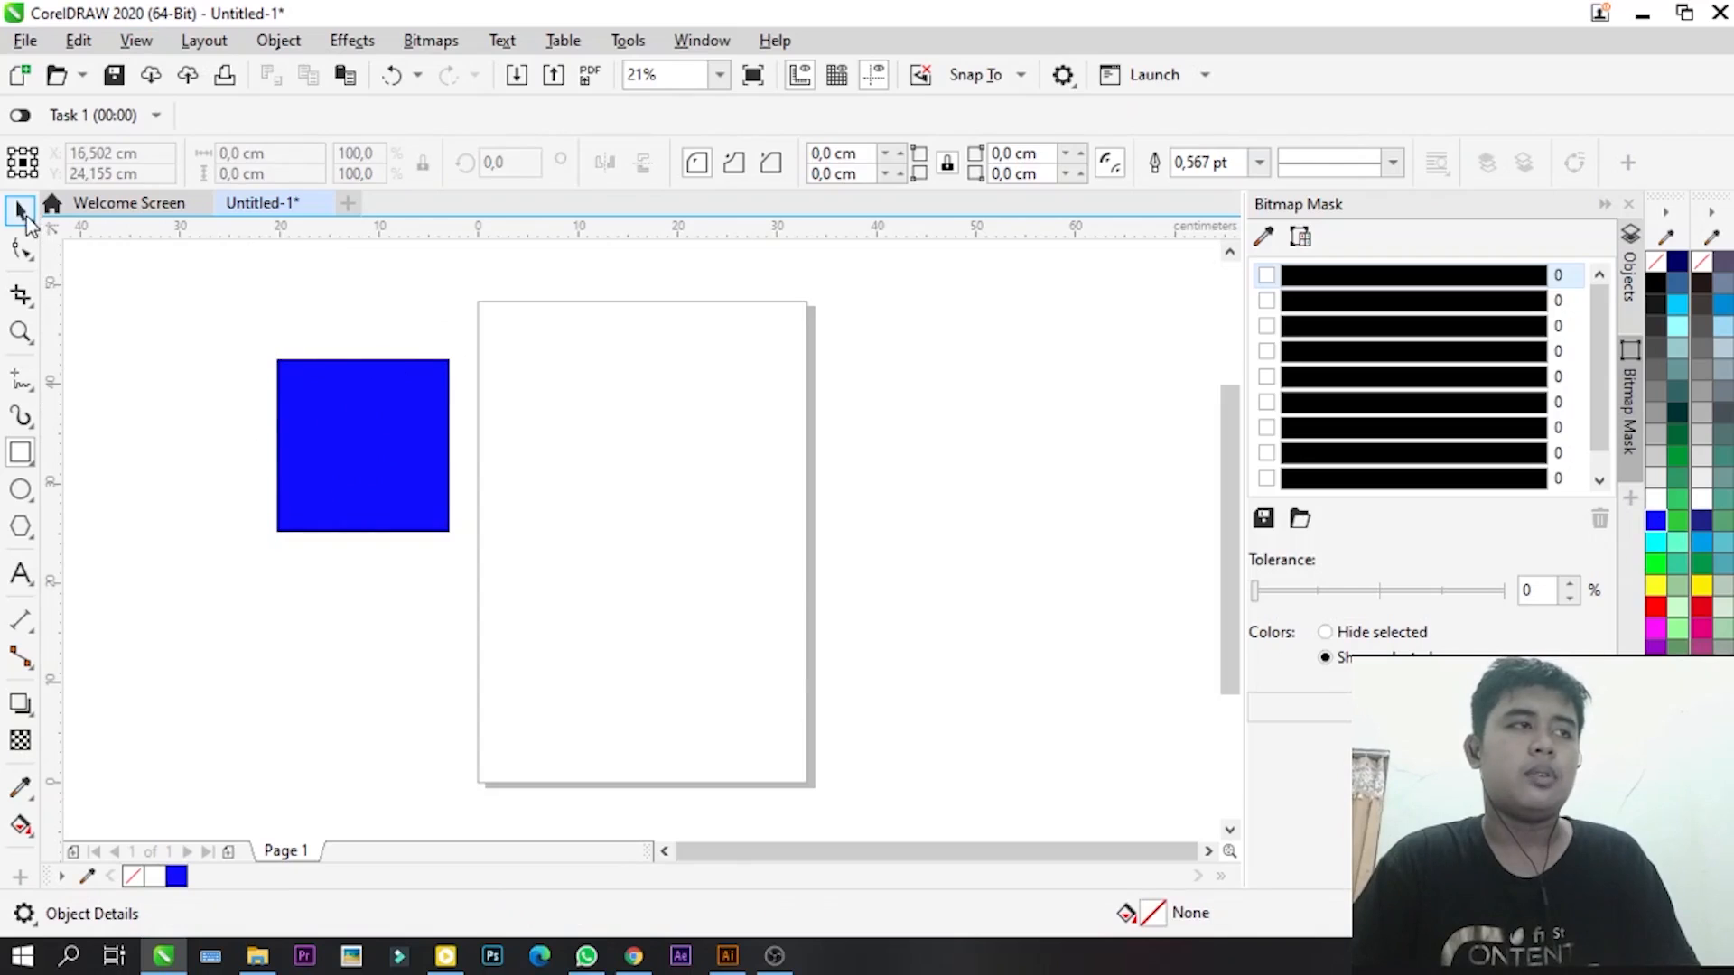
- Select the blue square with the Pick tool and clear the selection
click(24, 213)
click(371, 468)
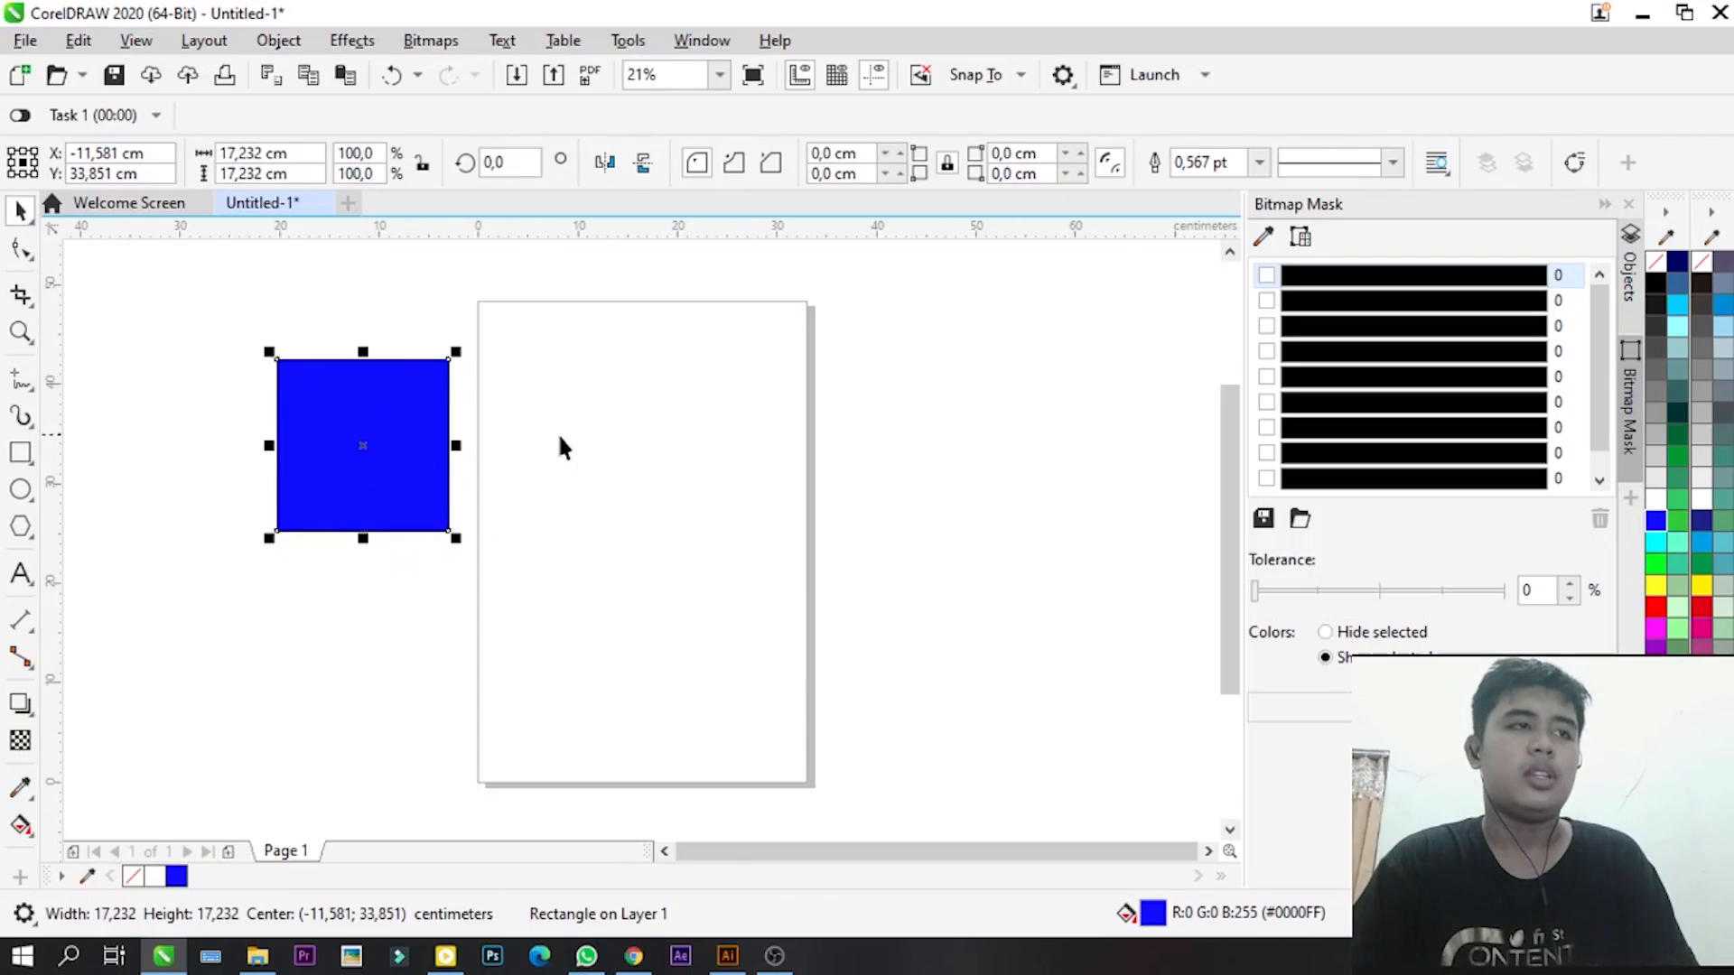
click(457, 453)
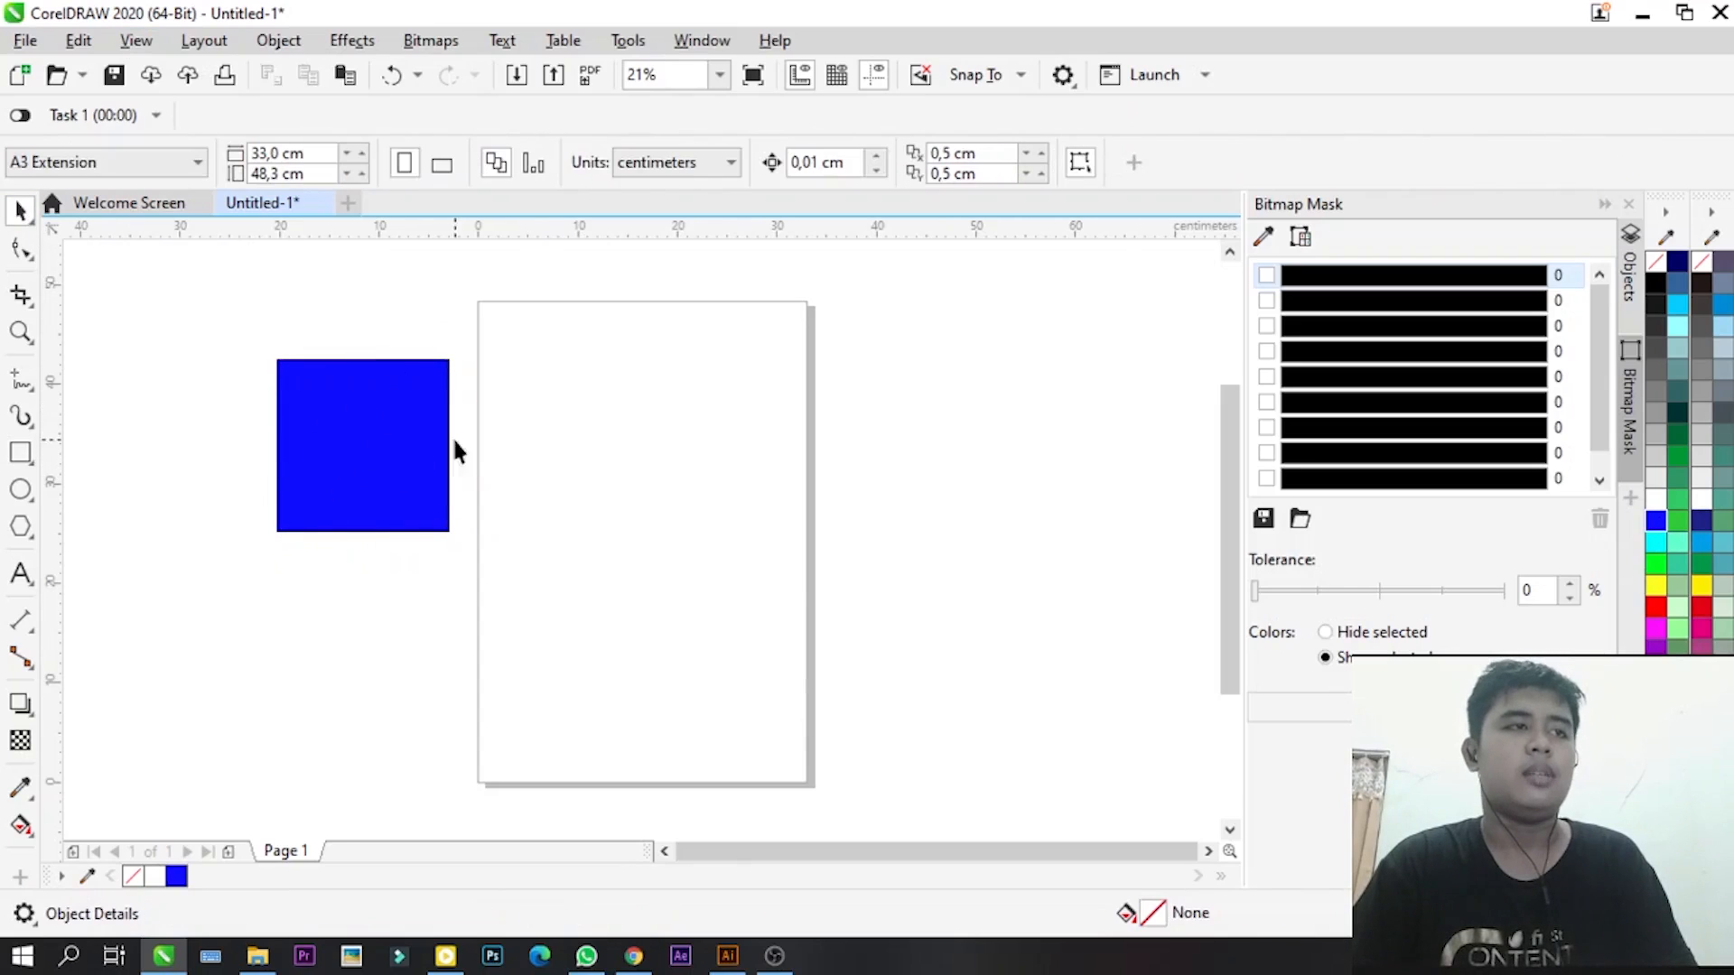
- Duplicate the blue square below the original and again over the page, filling the copy on the page with orange
click(22, 215)
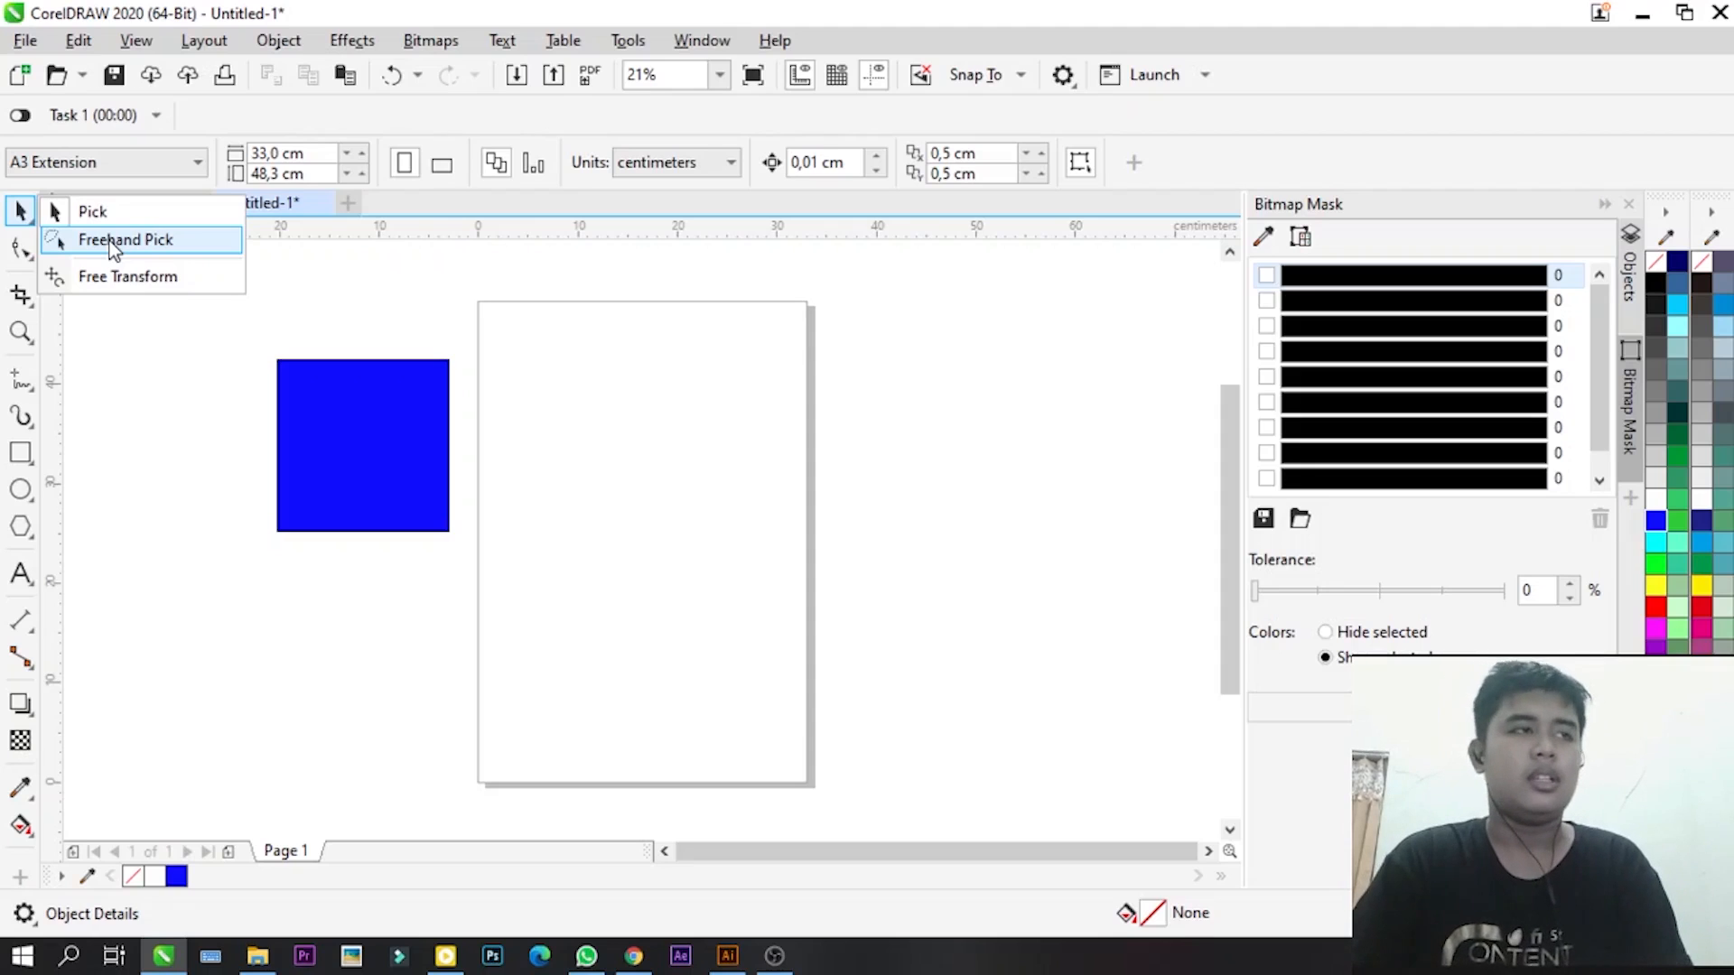
click(94, 212)
click(344, 421)
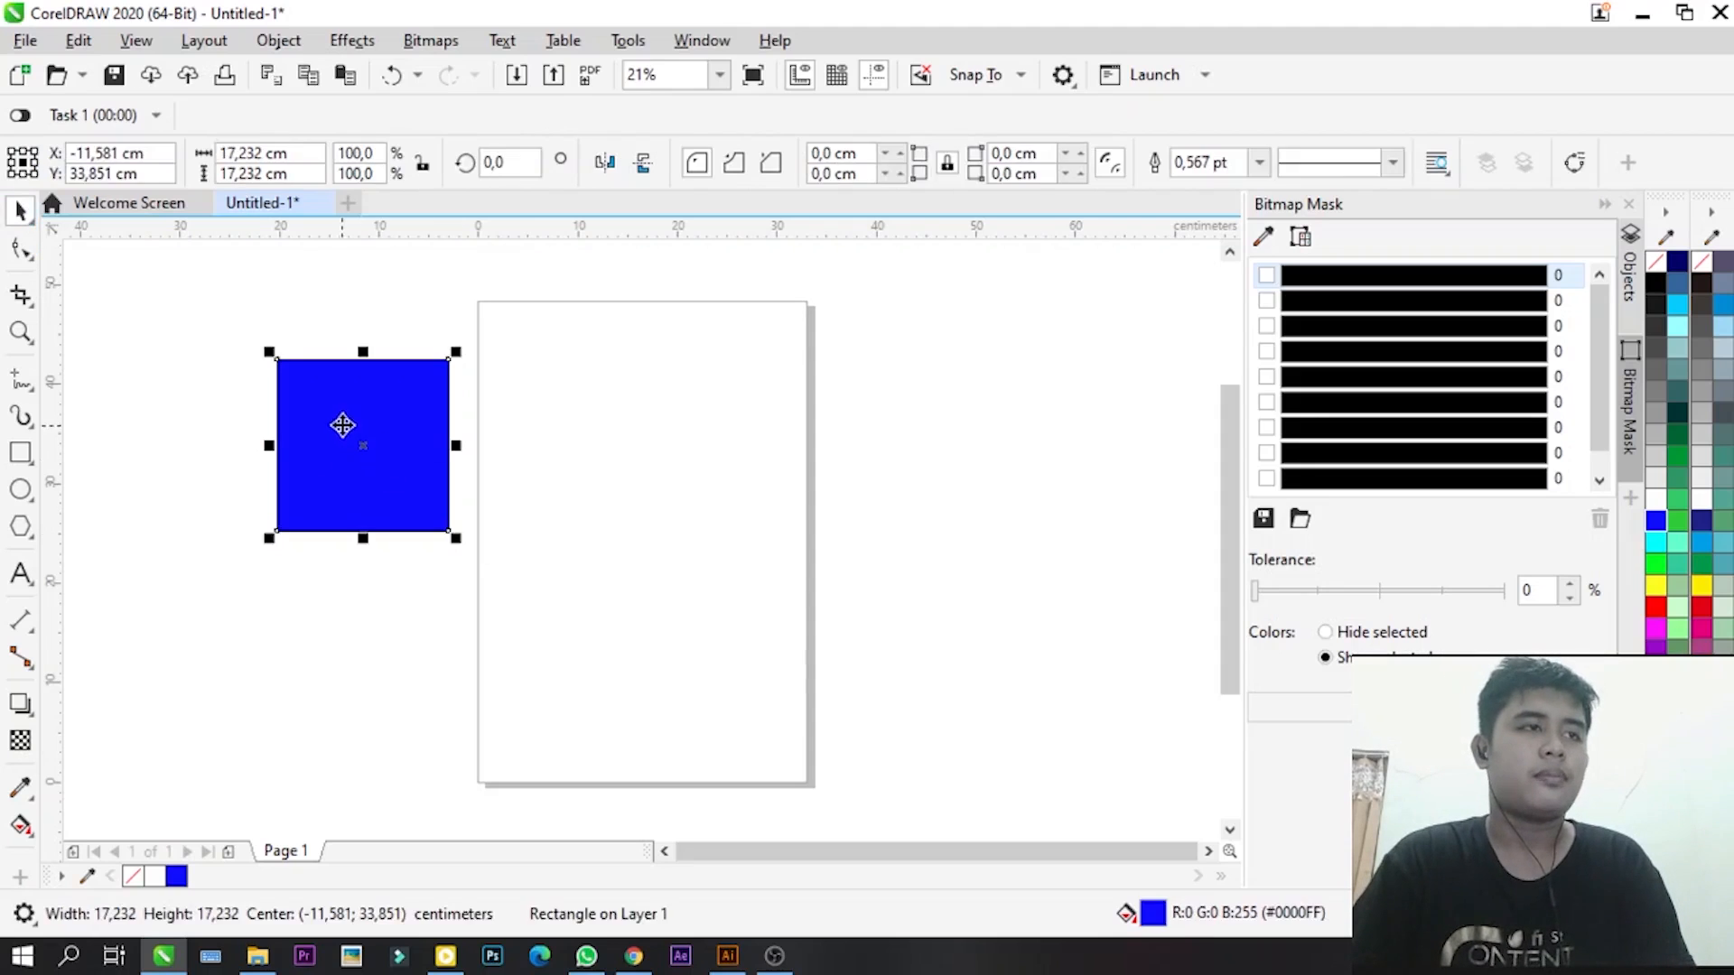
drag(344, 422, 326, 718)
click(542, 600)
drag(476, 642, 569, 584)
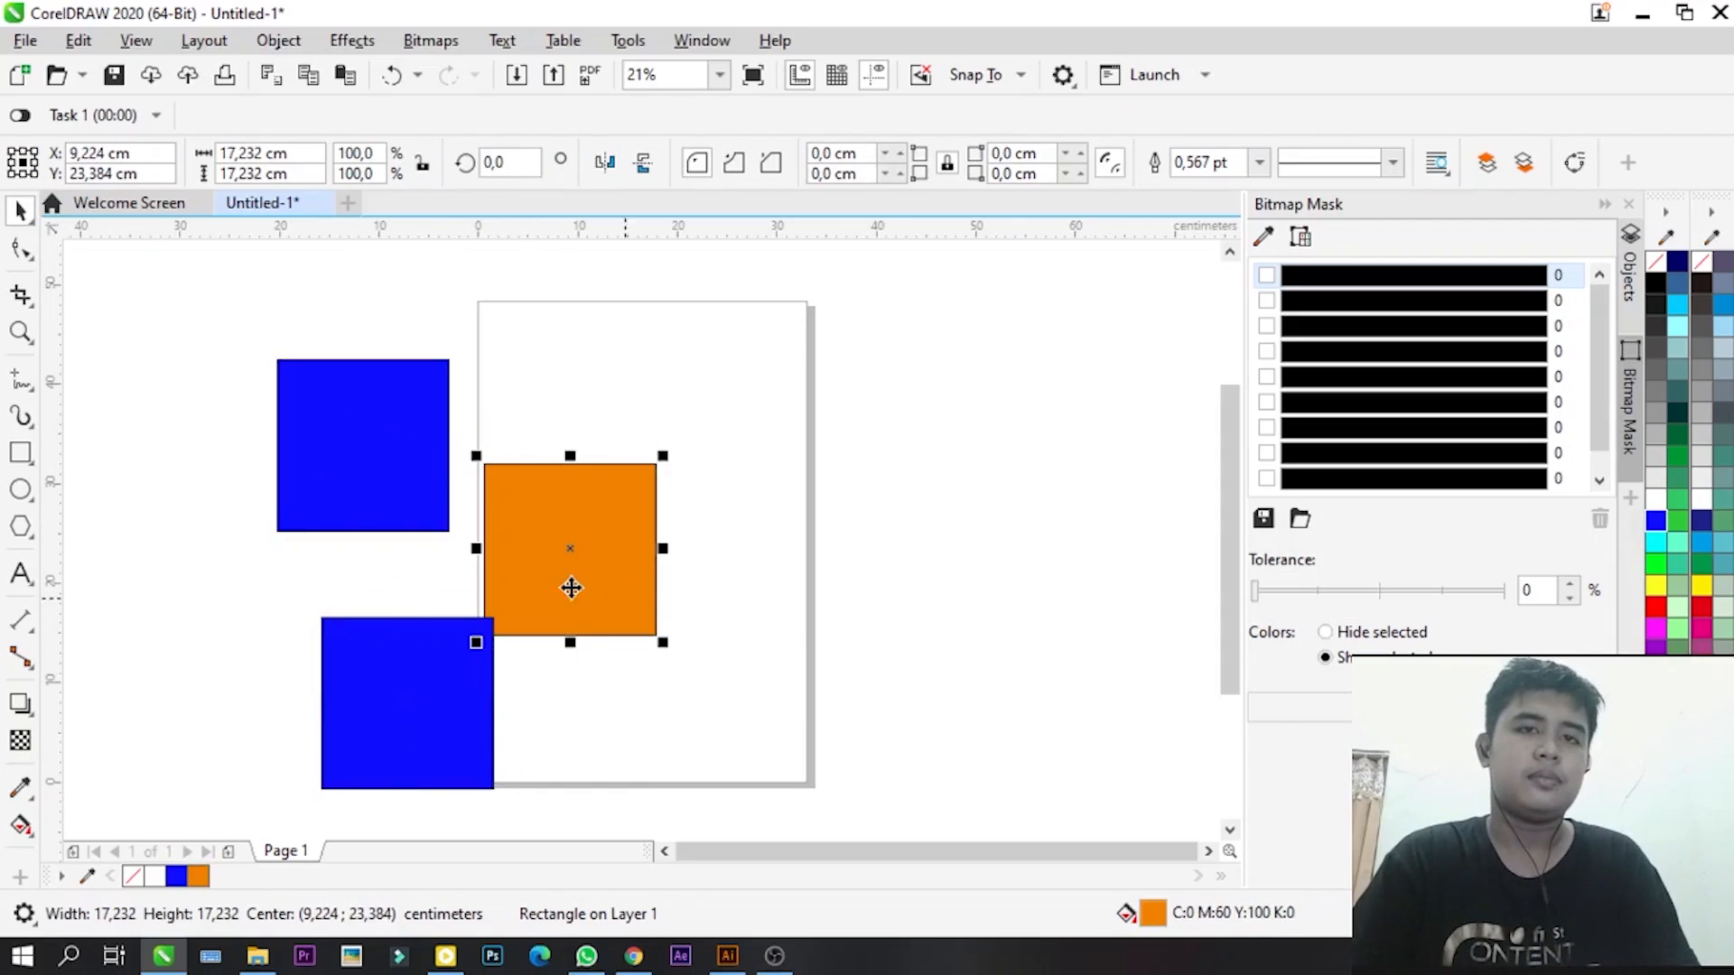
- Move the lower blue square away from the page to about X -15.2, Y 11.5 cm and fill it with red
click(418, 631)
drag(418, 631, 338, 595)
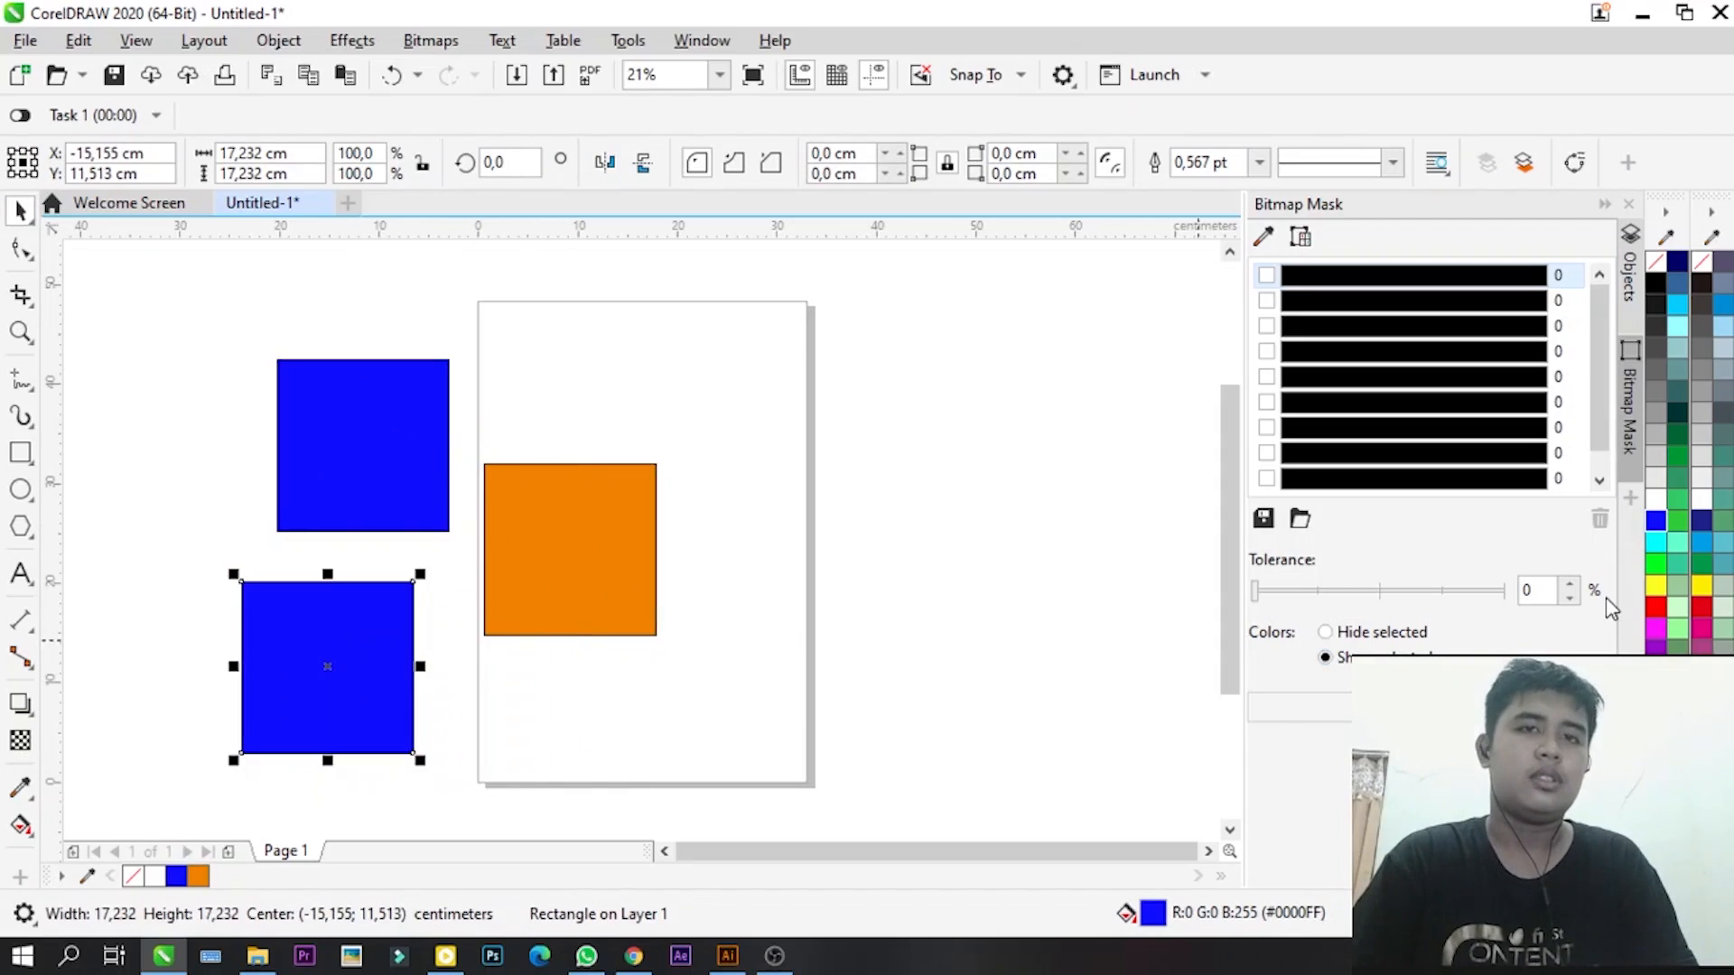
click(1655, 607)
- Select the blue and orange squares individually with the Pick tool, and finish by selecting all three squares together
click(335, 348)
click(433, 424)
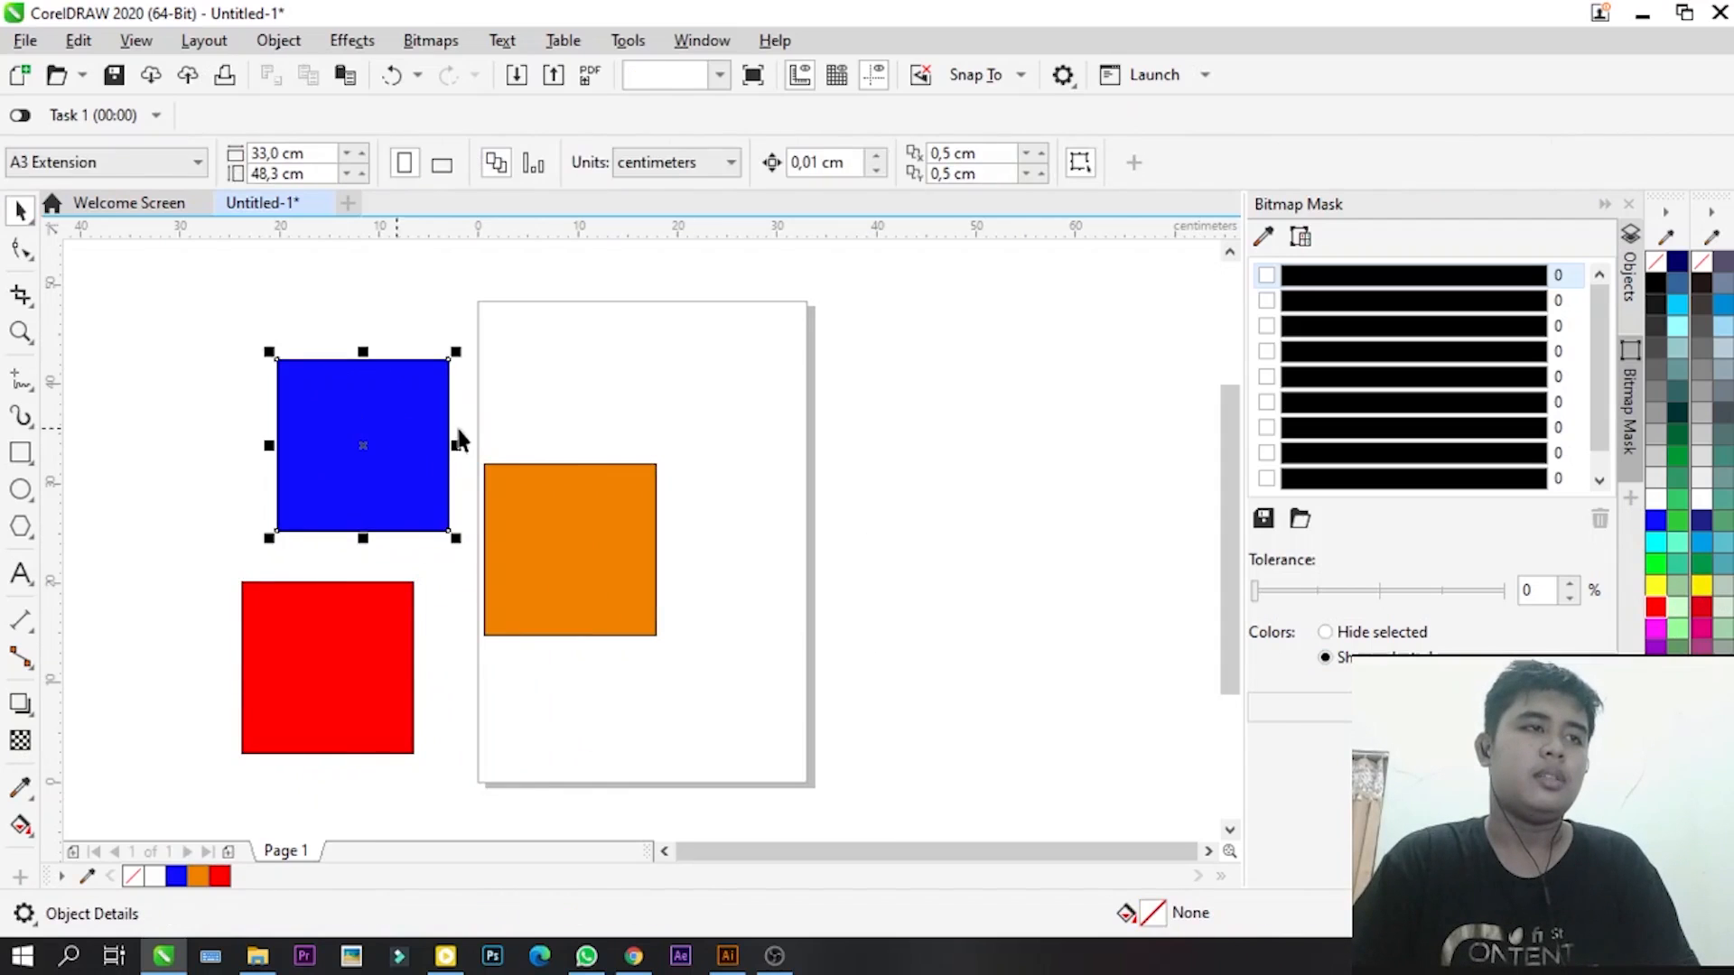
click(496, 452)
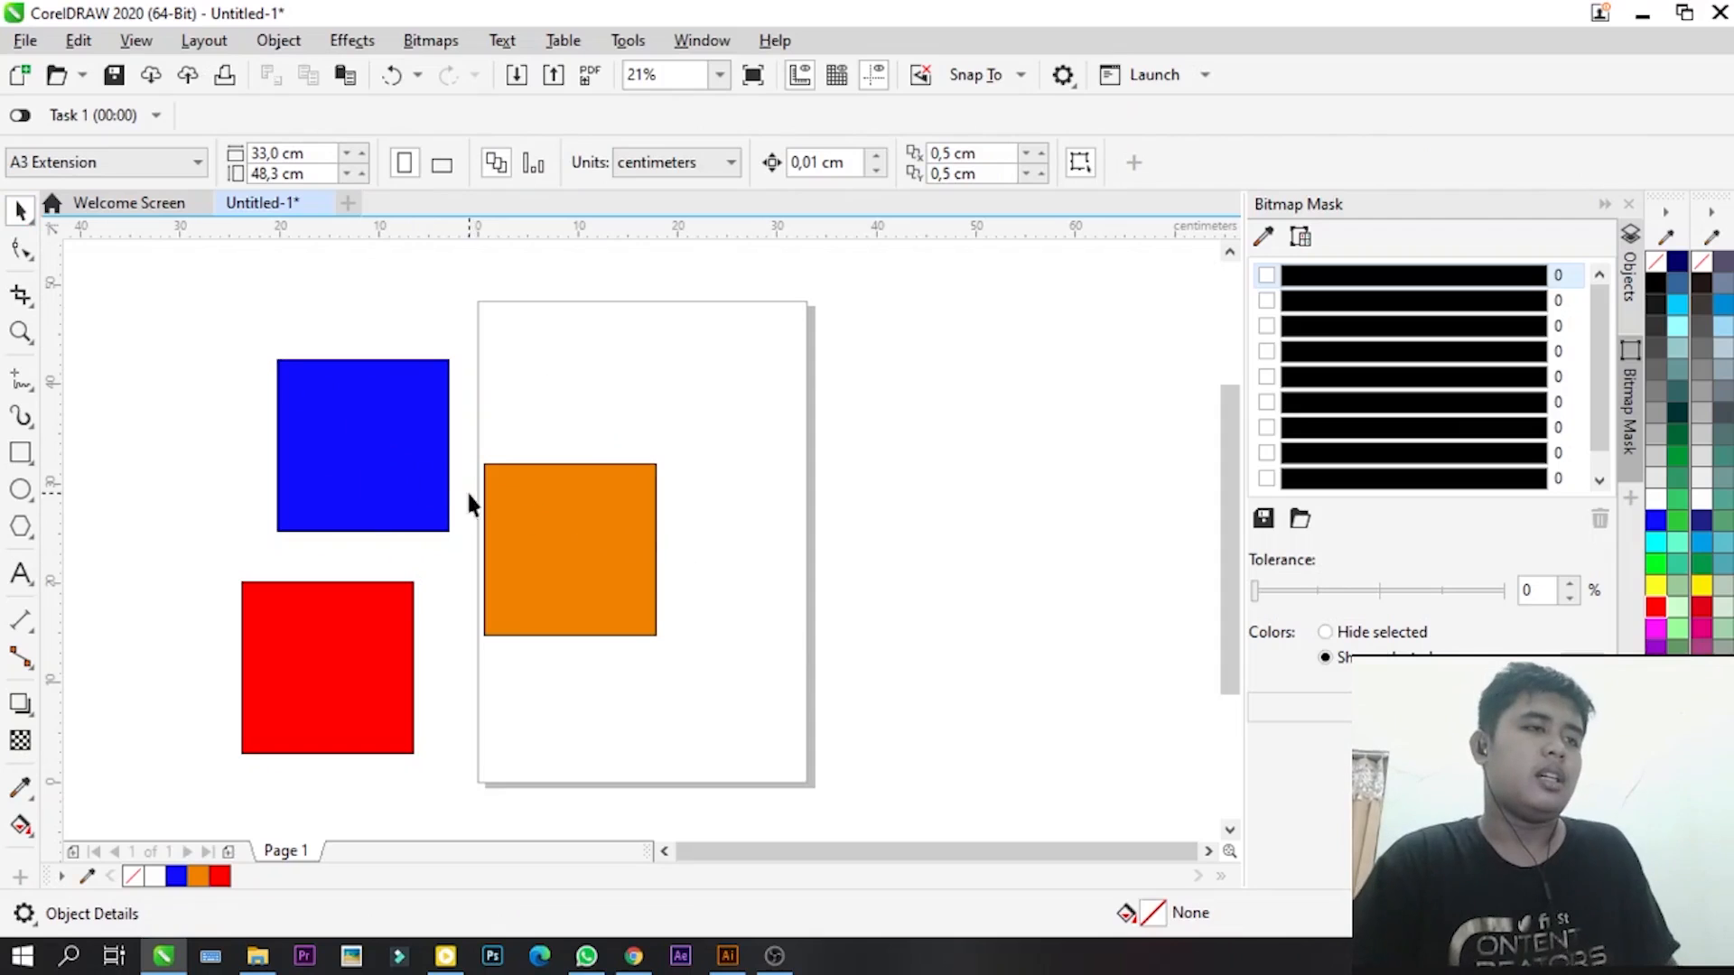
click(401, 476)
click(572, 545)
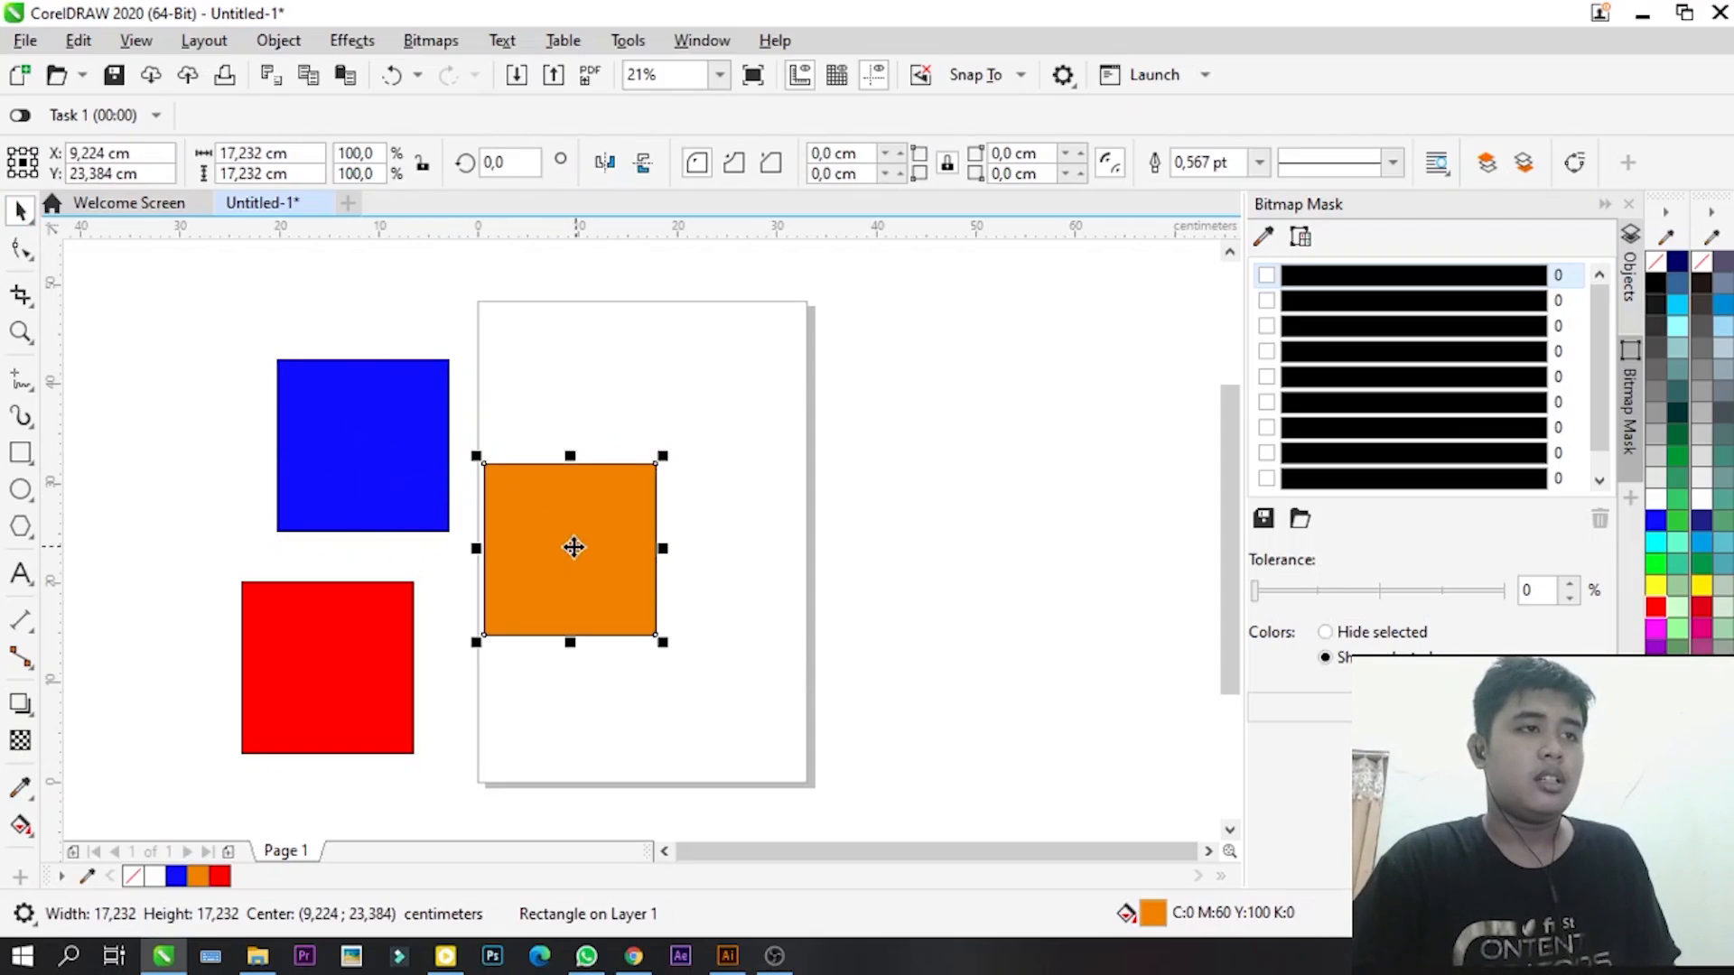
click(401, 485)
key(ctrl+a)
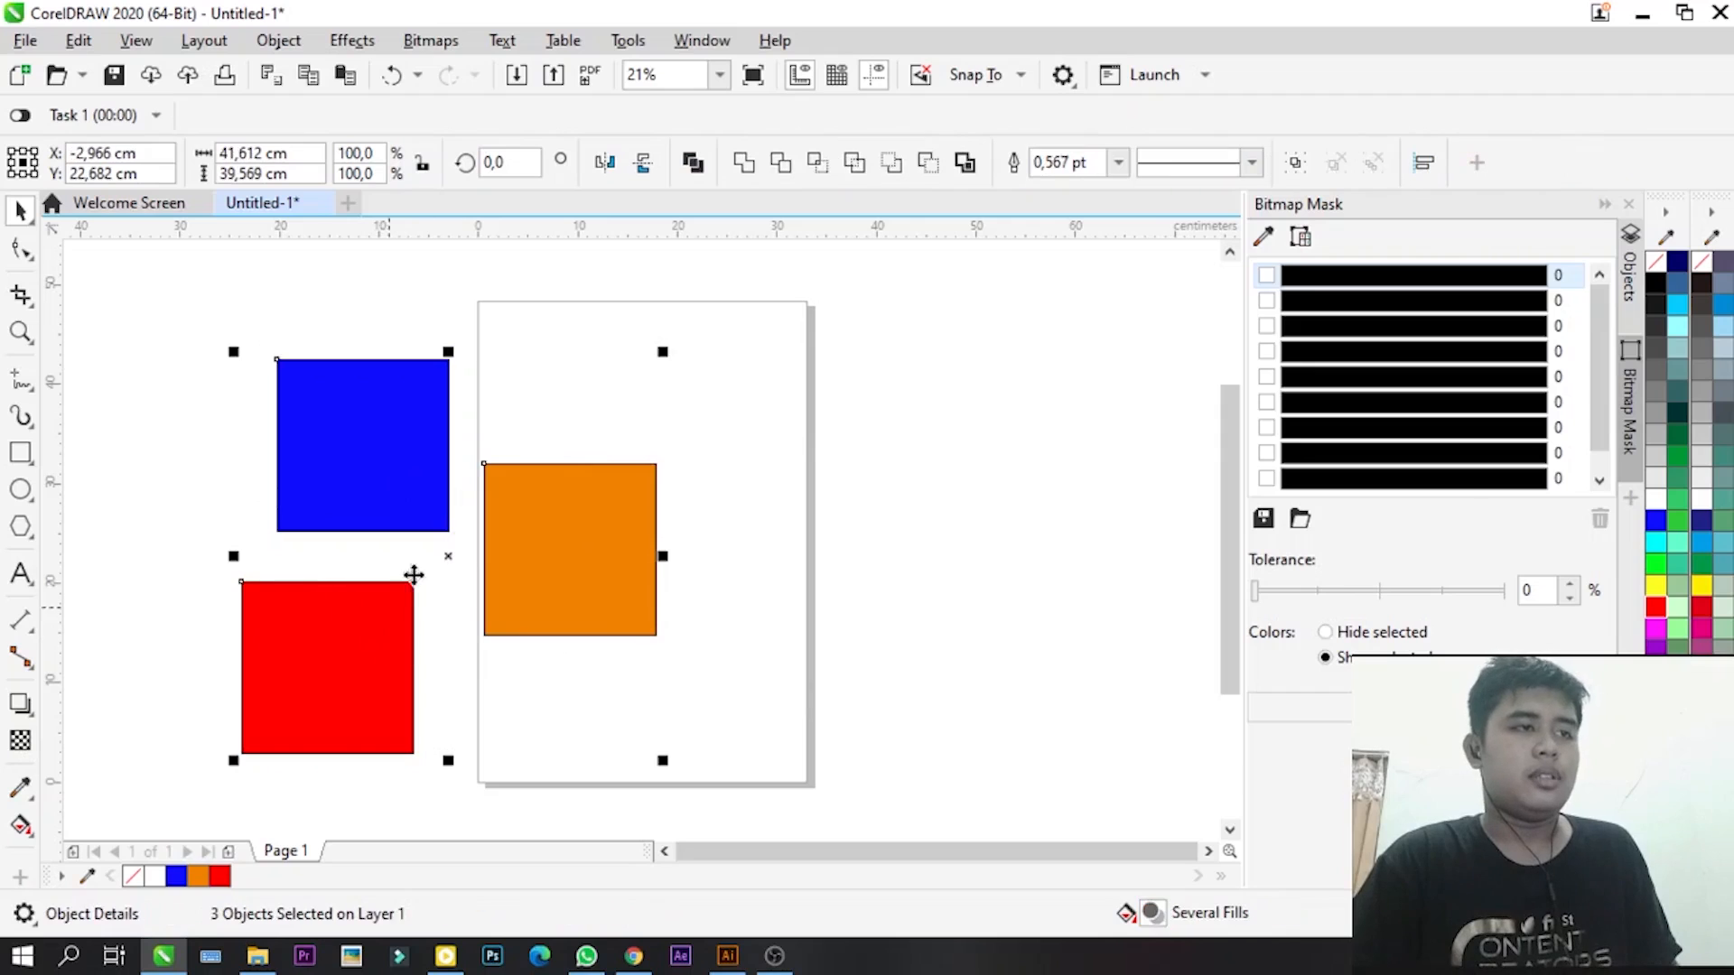
- Clear the selection and lasso all three squares with the Freehand Pick tool
click(24, 217)
click(20, 215)
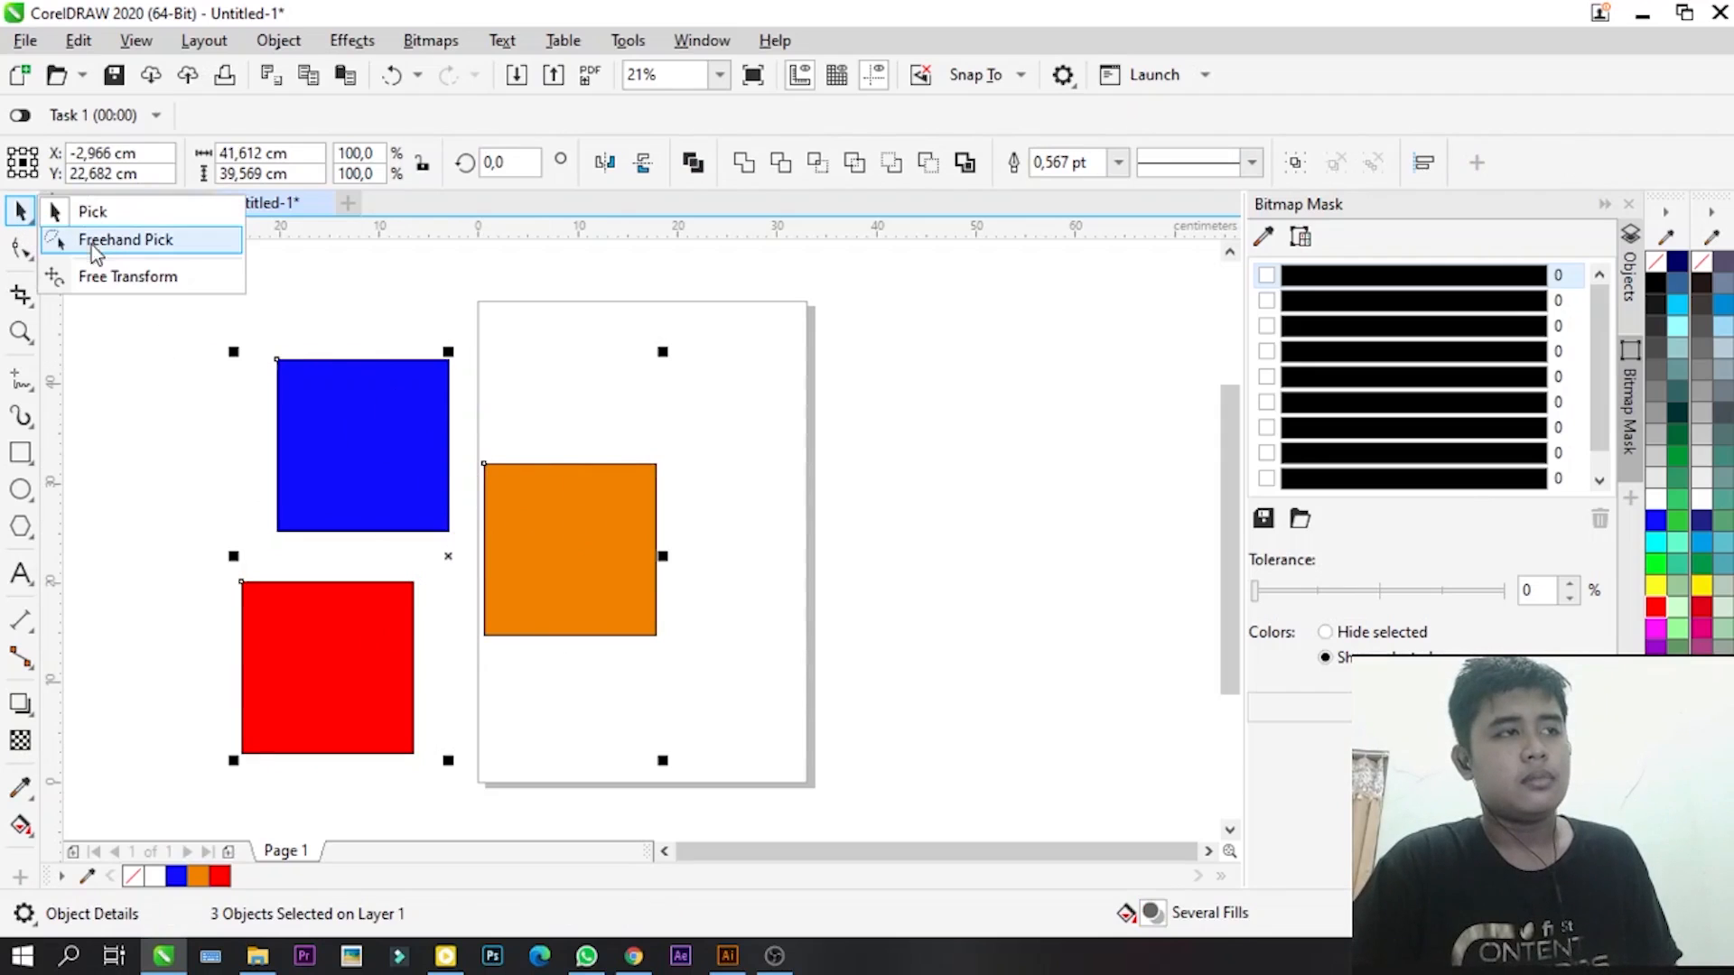
click(94, 242)
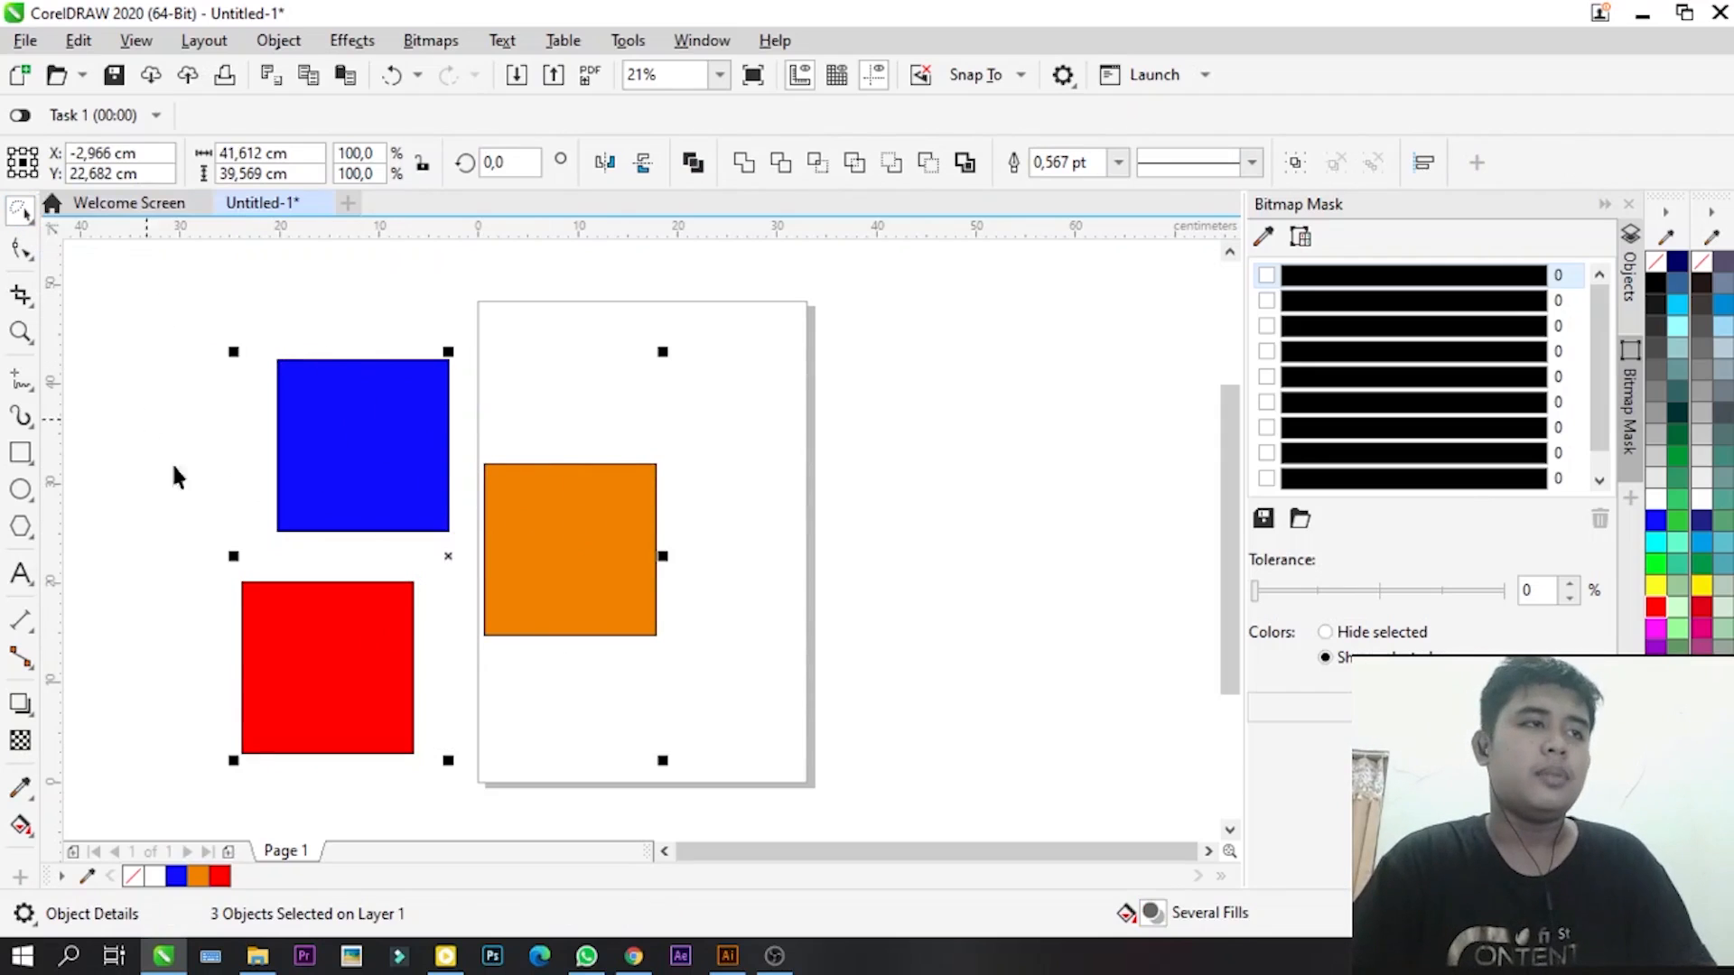
key(Escape)
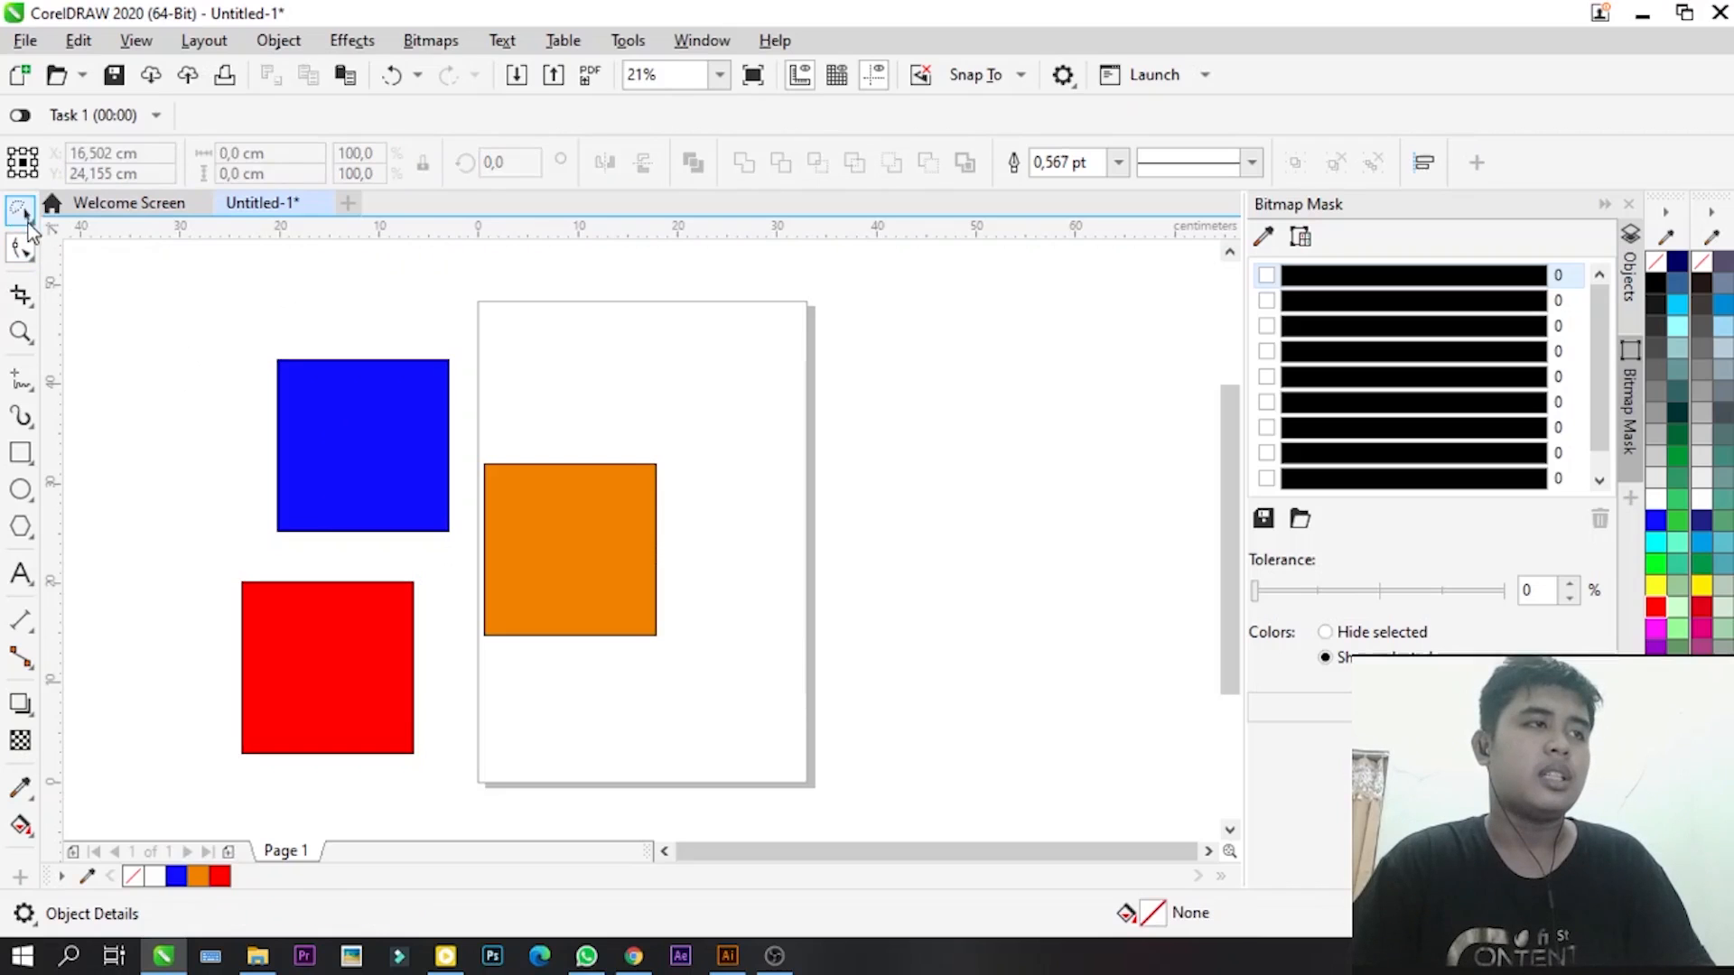
click(221, 336)
click(20, 215)
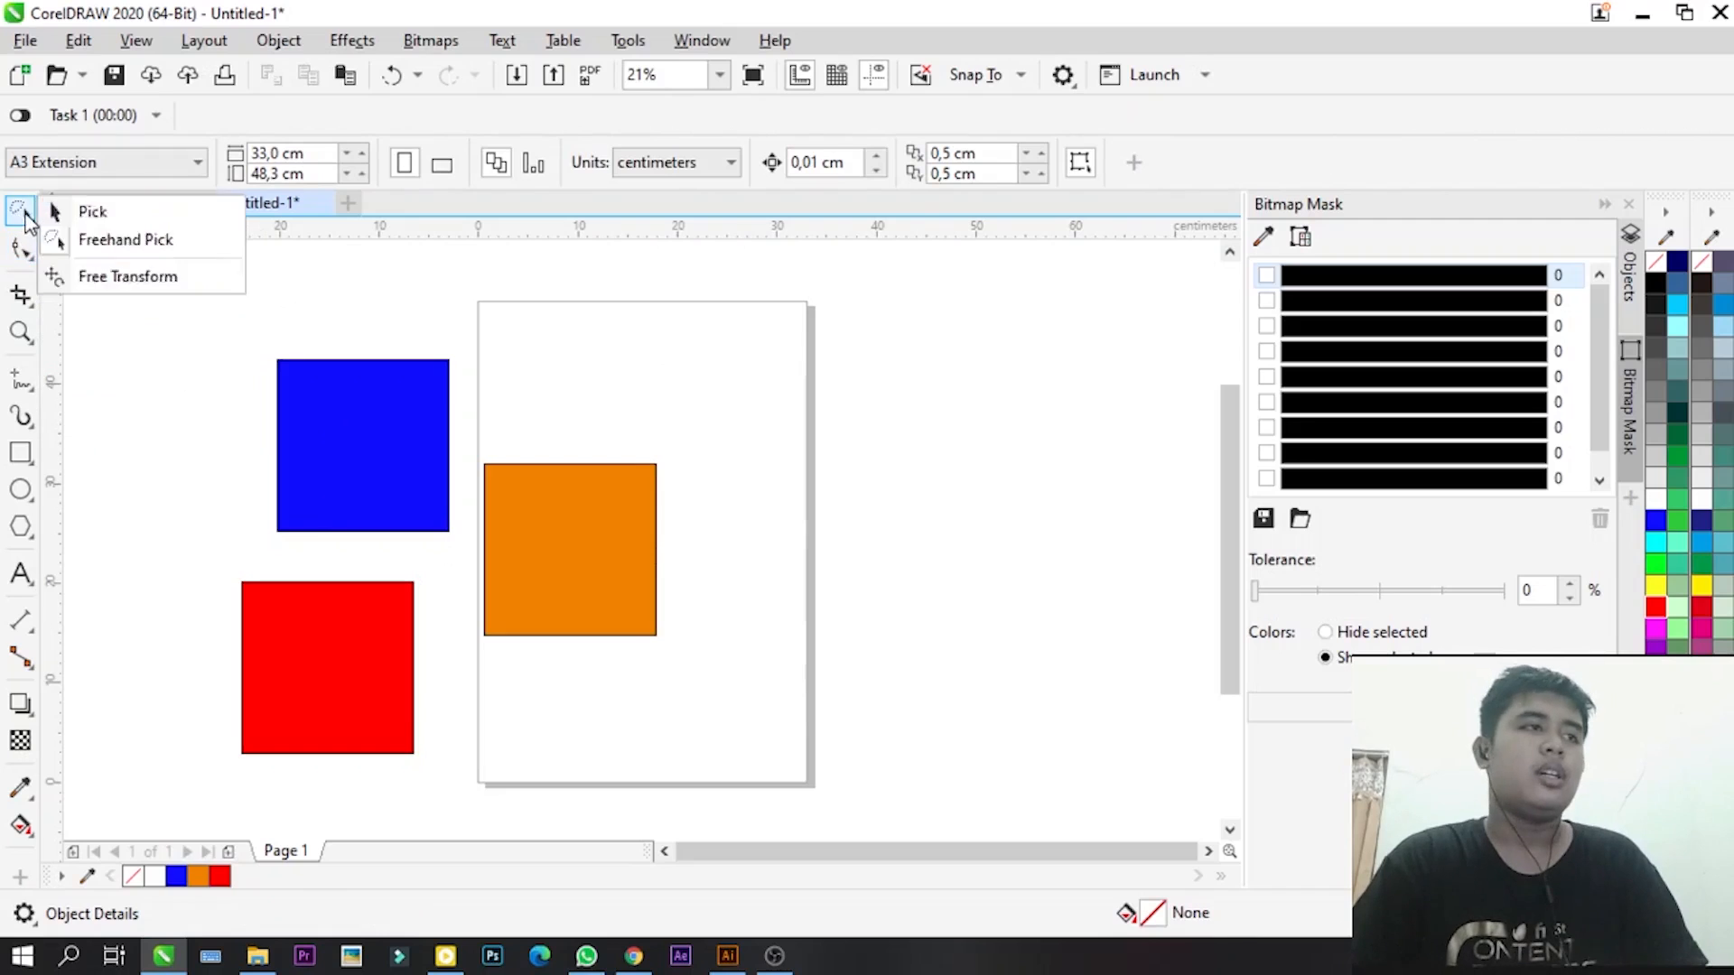
click(95, 240)
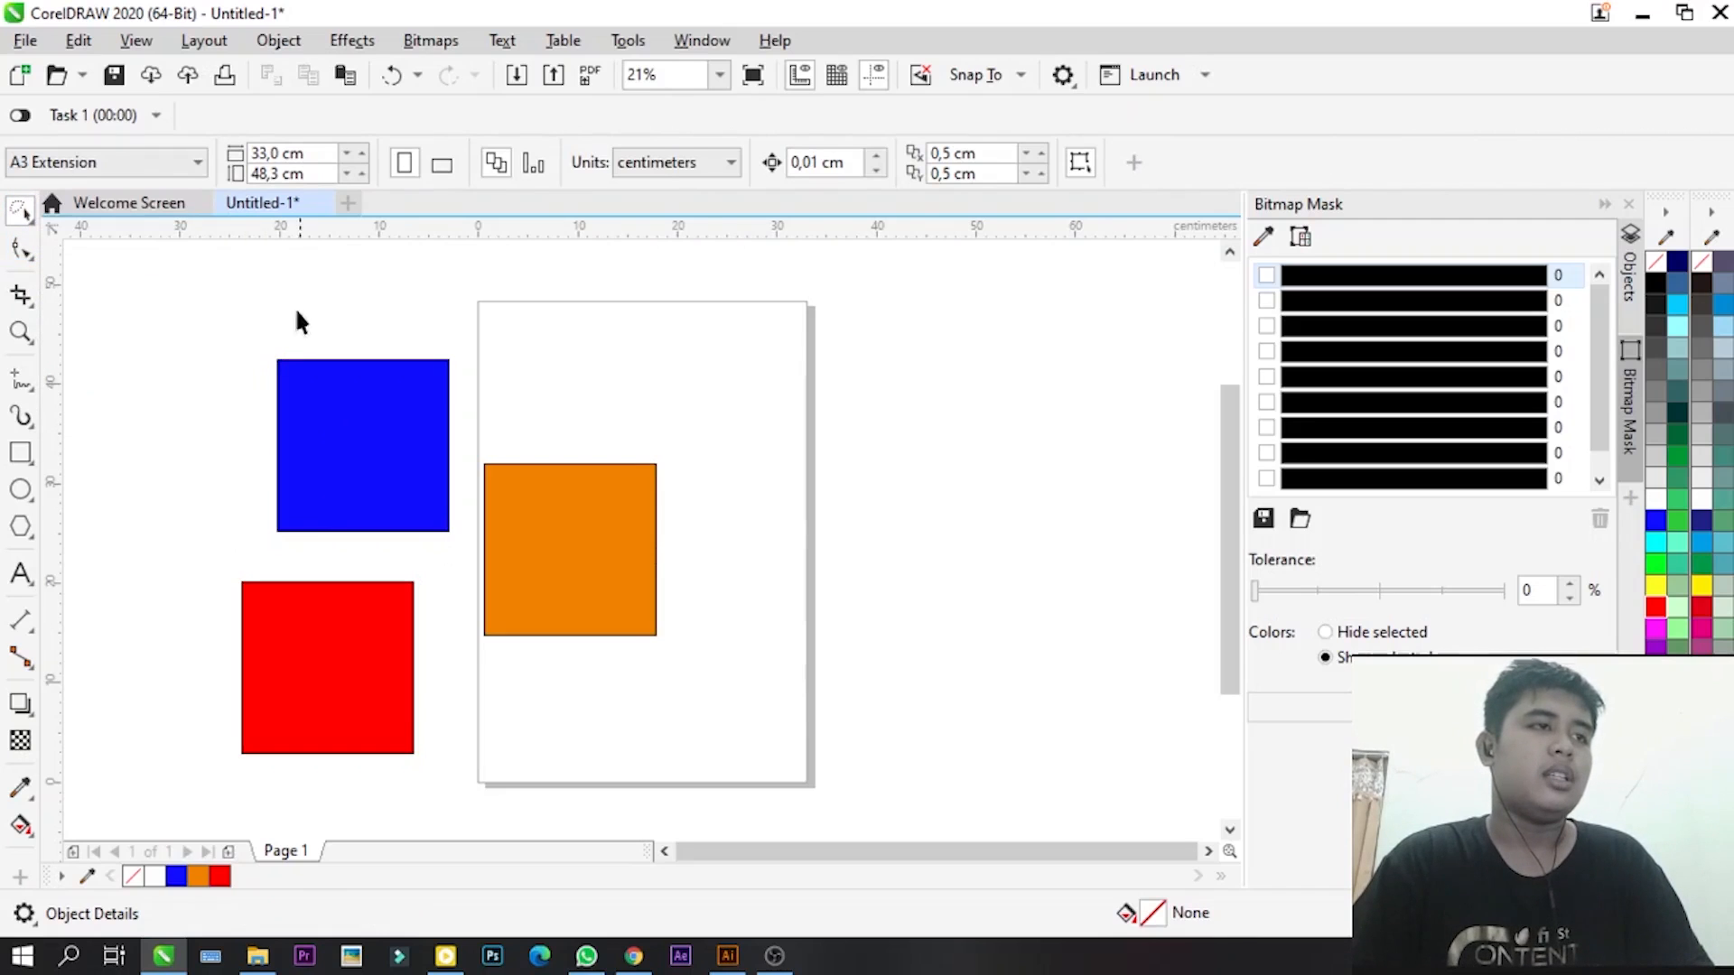
mouse_move(141, 524)
mouse_down()
mouse_move(150, 643)
mouse_move(290, 817)
mouse_move(662, 790)
mouse_move(777, 488)
mouse_move(620, 274)
mouse_move(503, 256)
mouse_move(501, 397)
mouse_up()
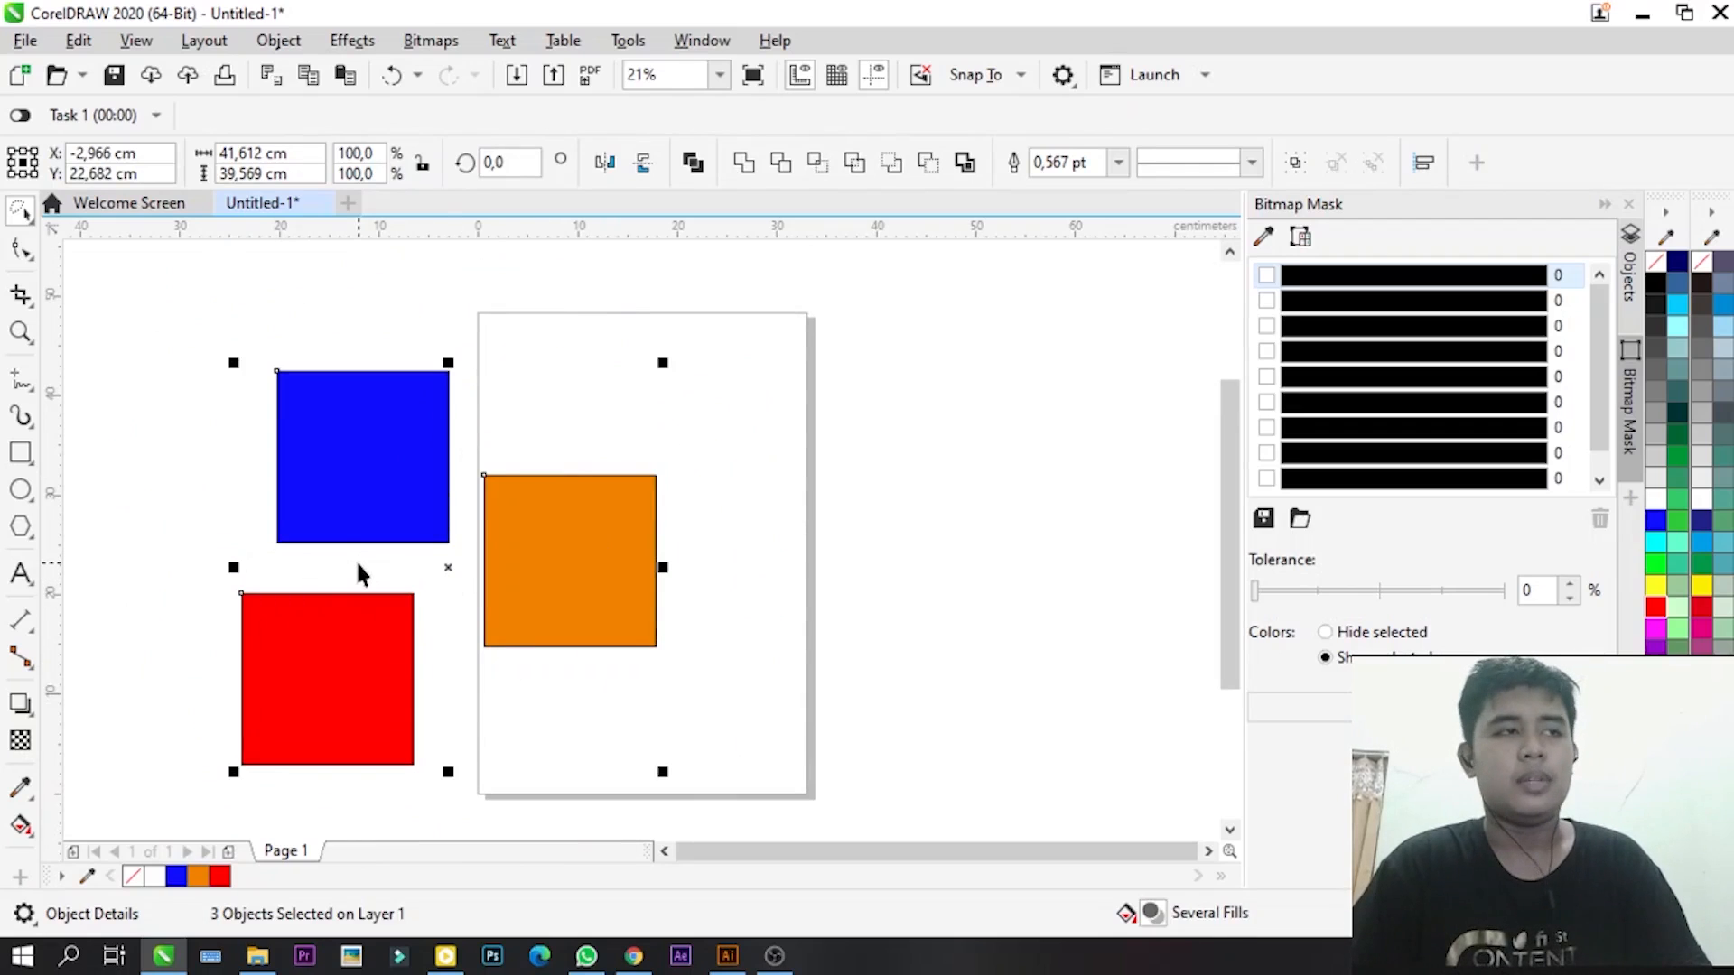
- Stretch the blue square with the Free Transform tool into a horizontal strip about 138.7 by 6.5 cm
click(26, 214)
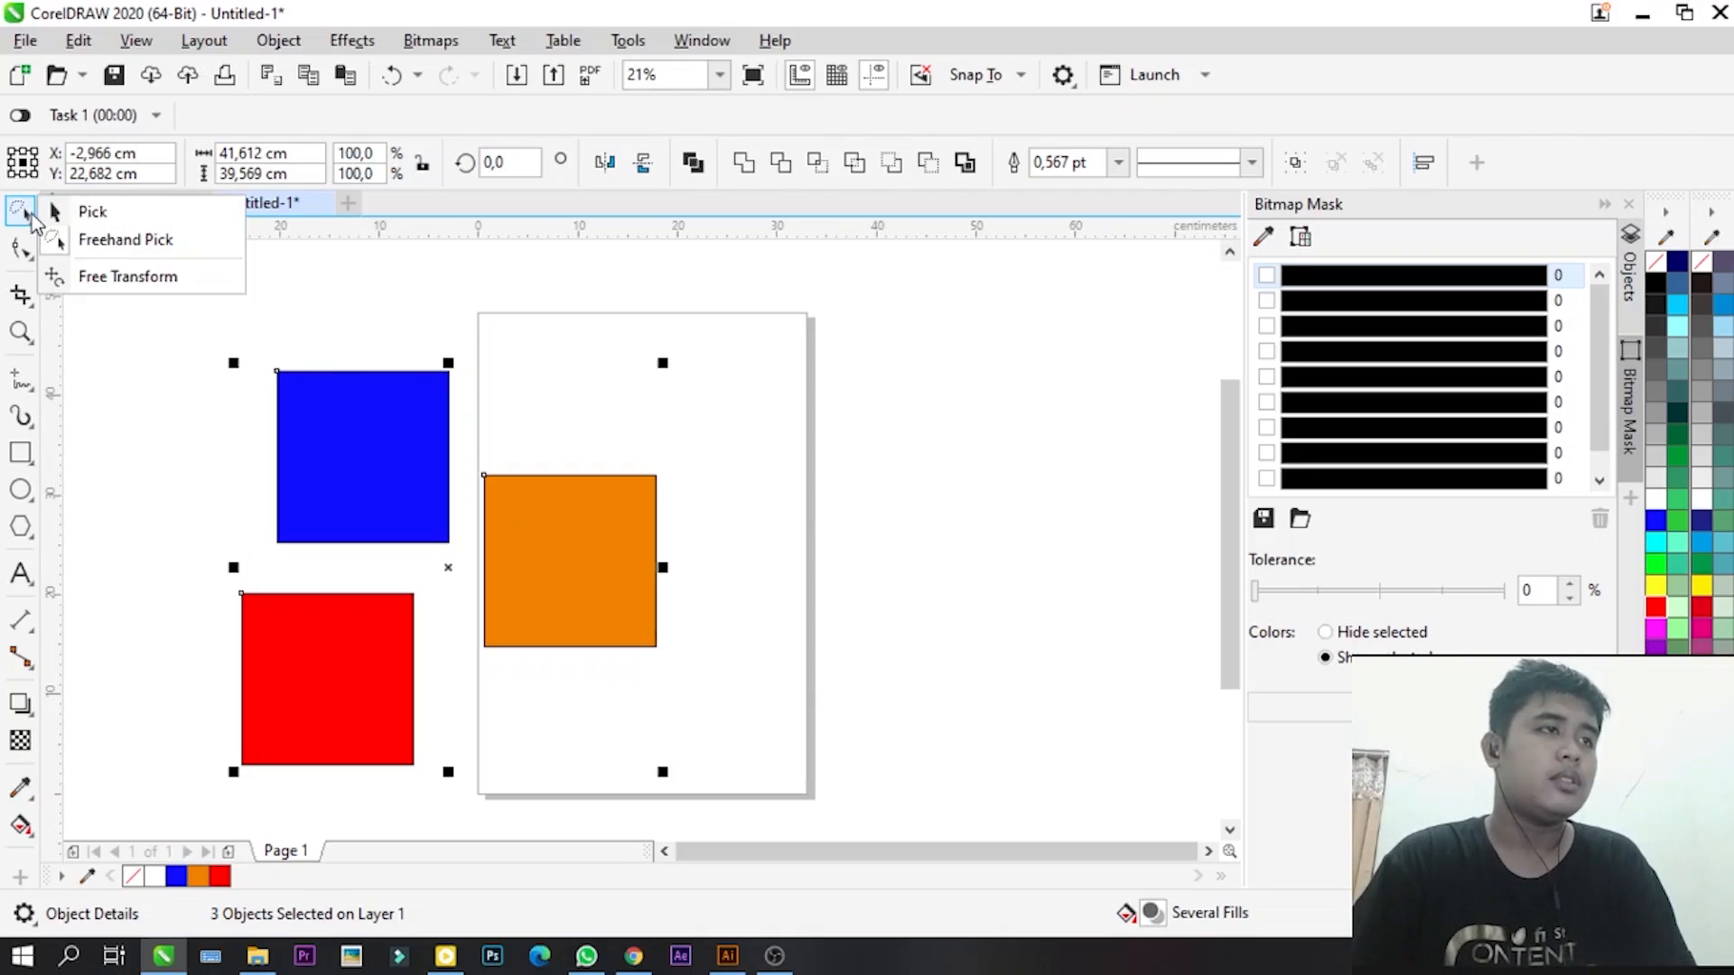
click(123, 276)
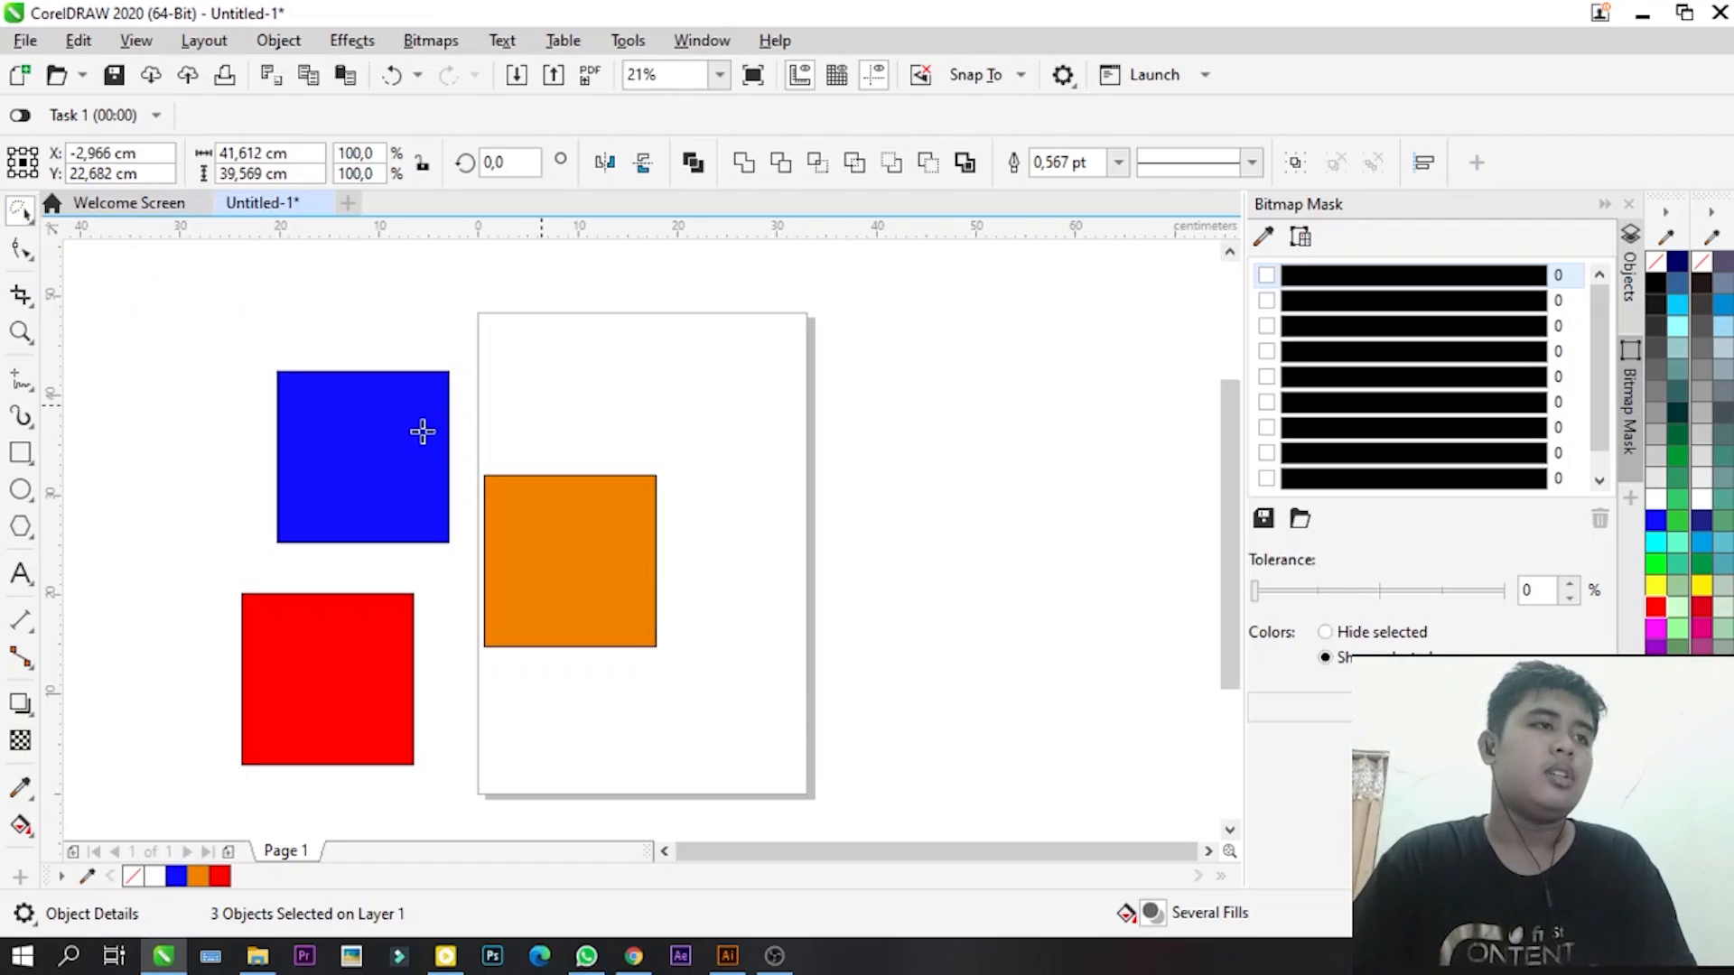
click(445, 372)
drag(445, 372, 374, 370)
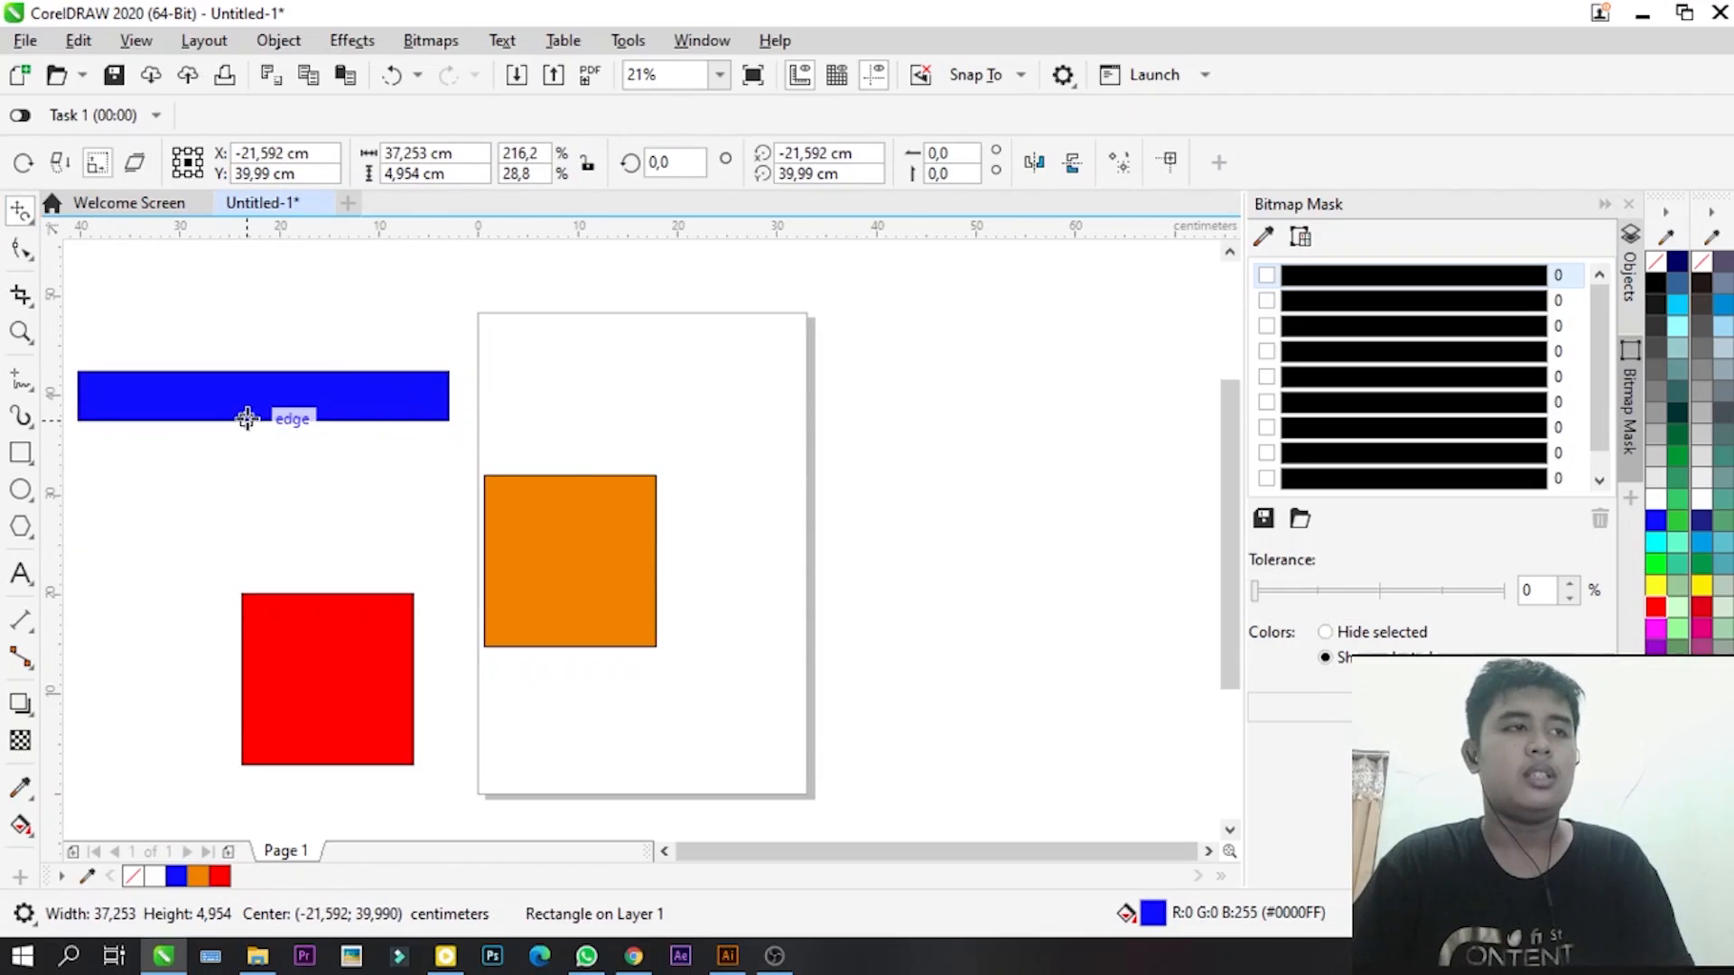
drag(247, 420, 330, 484)
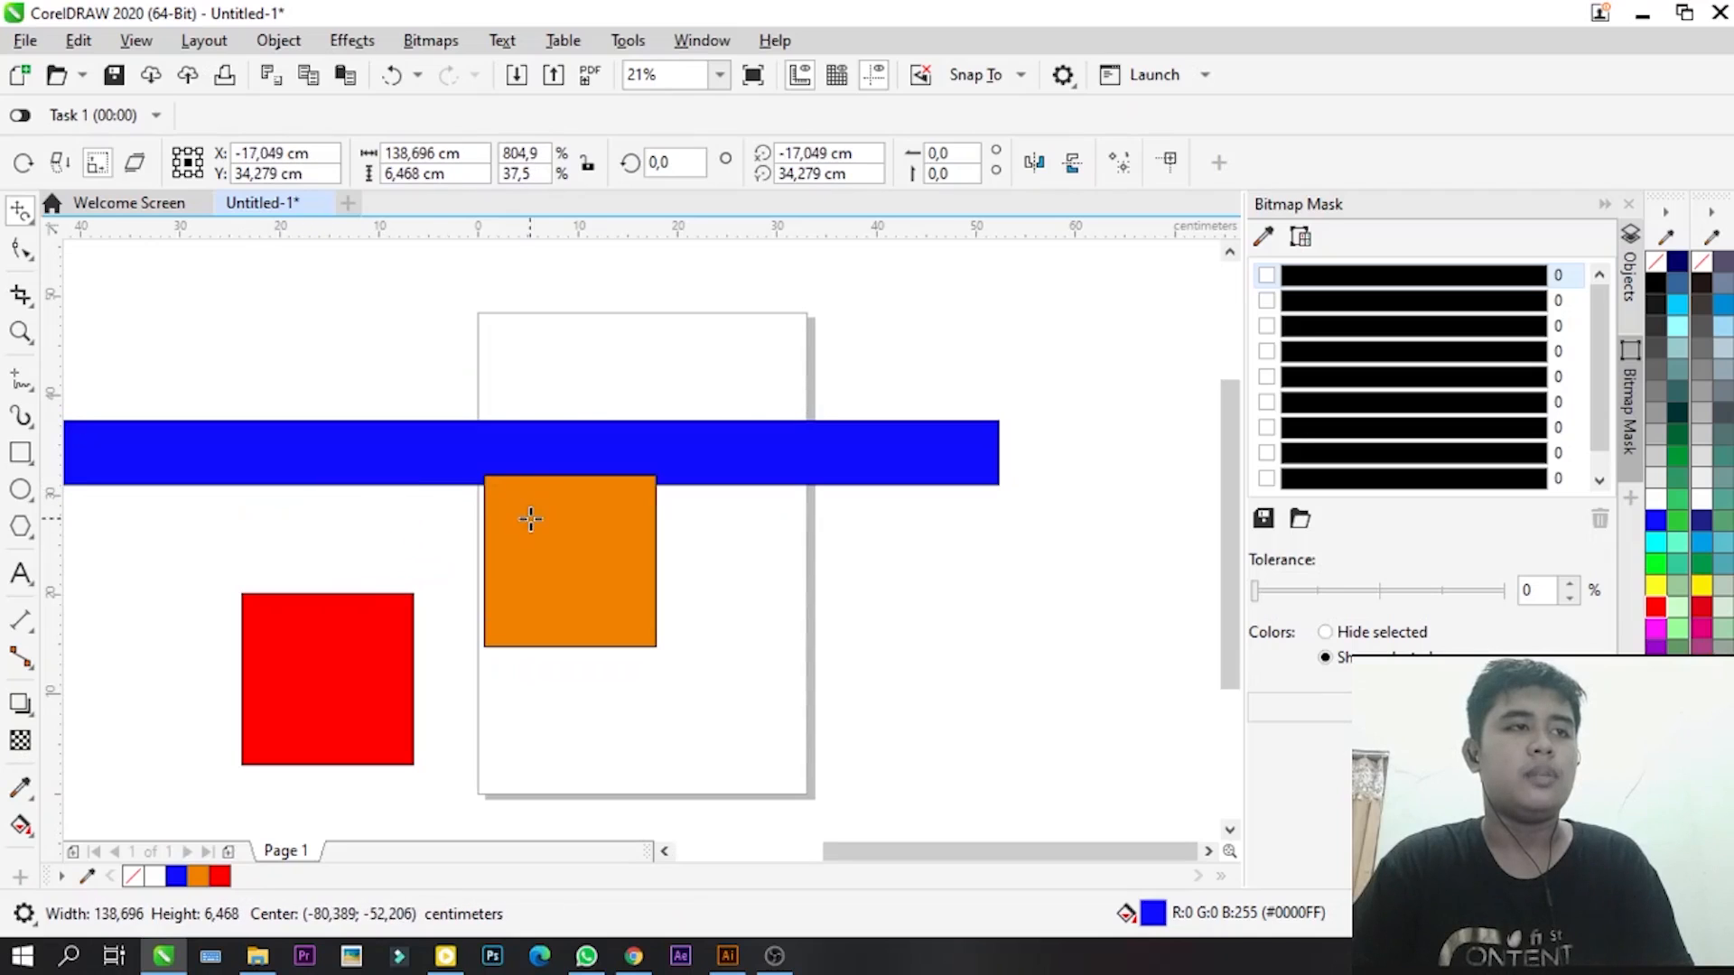
- Round the blue strip's corners to a radius of about 3.2 cm with the Shape tool and undo the rounding
click(25, 257)
click(24, 258)
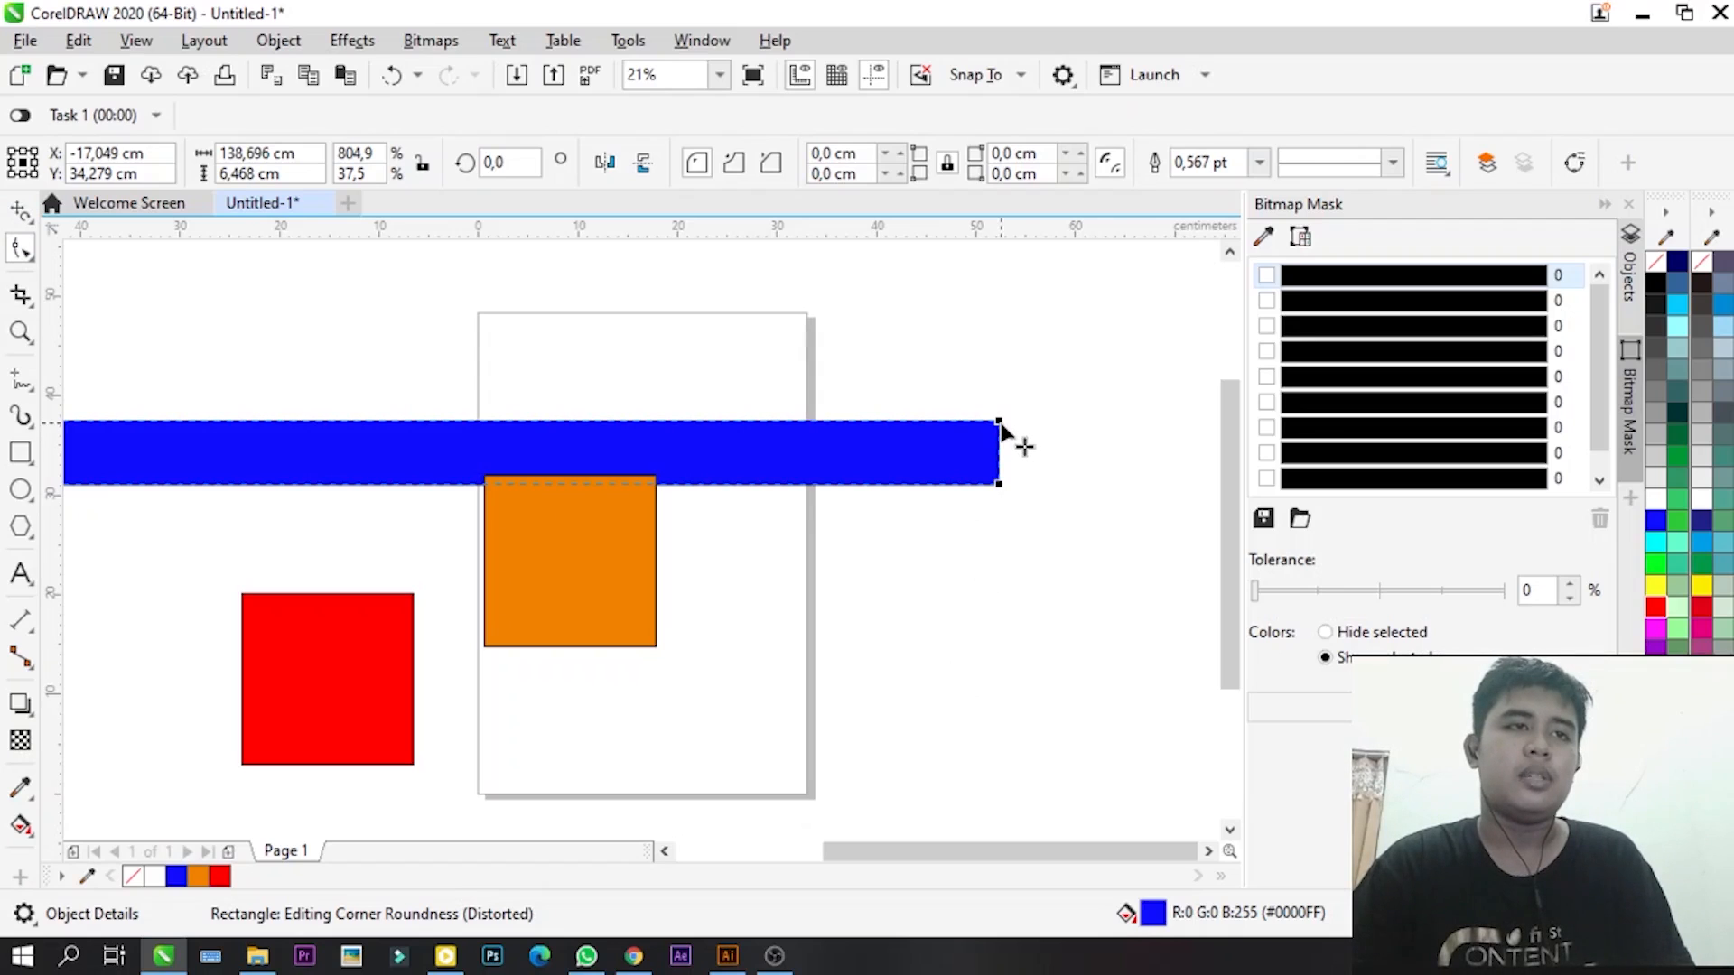
drag(1000, 424, 968, 422)
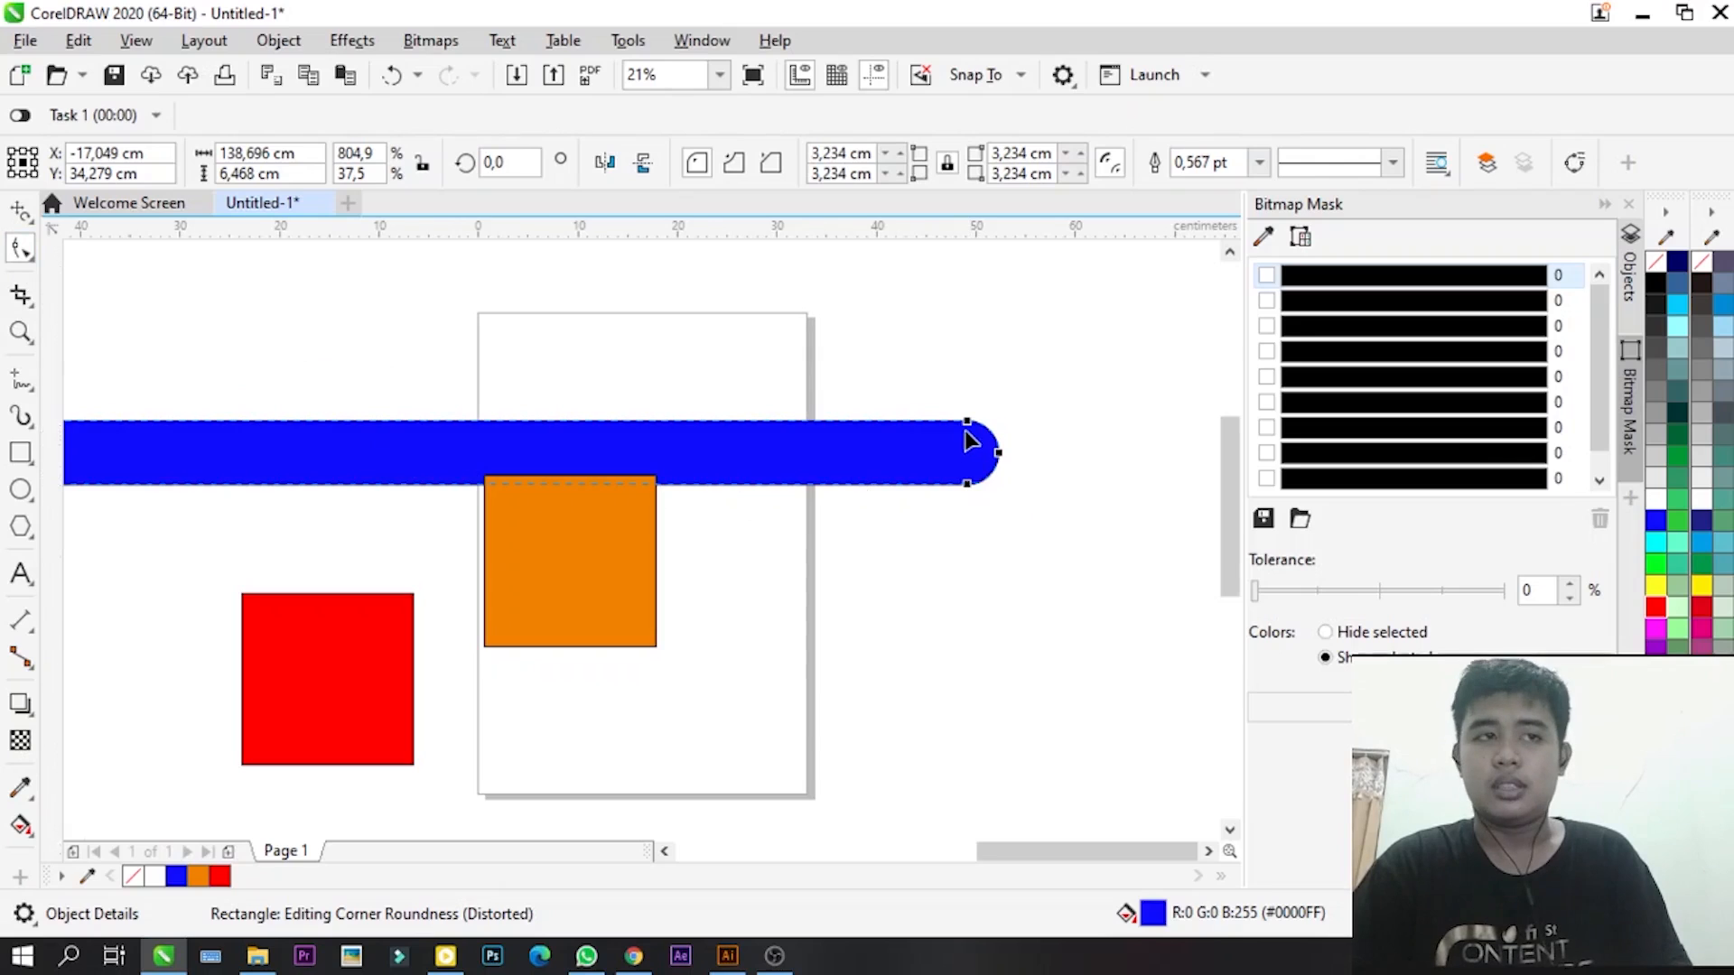
scroll(976, 447, up, 2)
mouse_move(1026, 440)
mouse_down()
mouse_move(1031, 420)
mouse_move(999, 425)
mouse_move(1026, 418)
mouse_move(1014, 447)
mouse_move(883, 403)
mouse_move(1015, 464)
mouse_up()
scroll(1014, 465, down, 2)
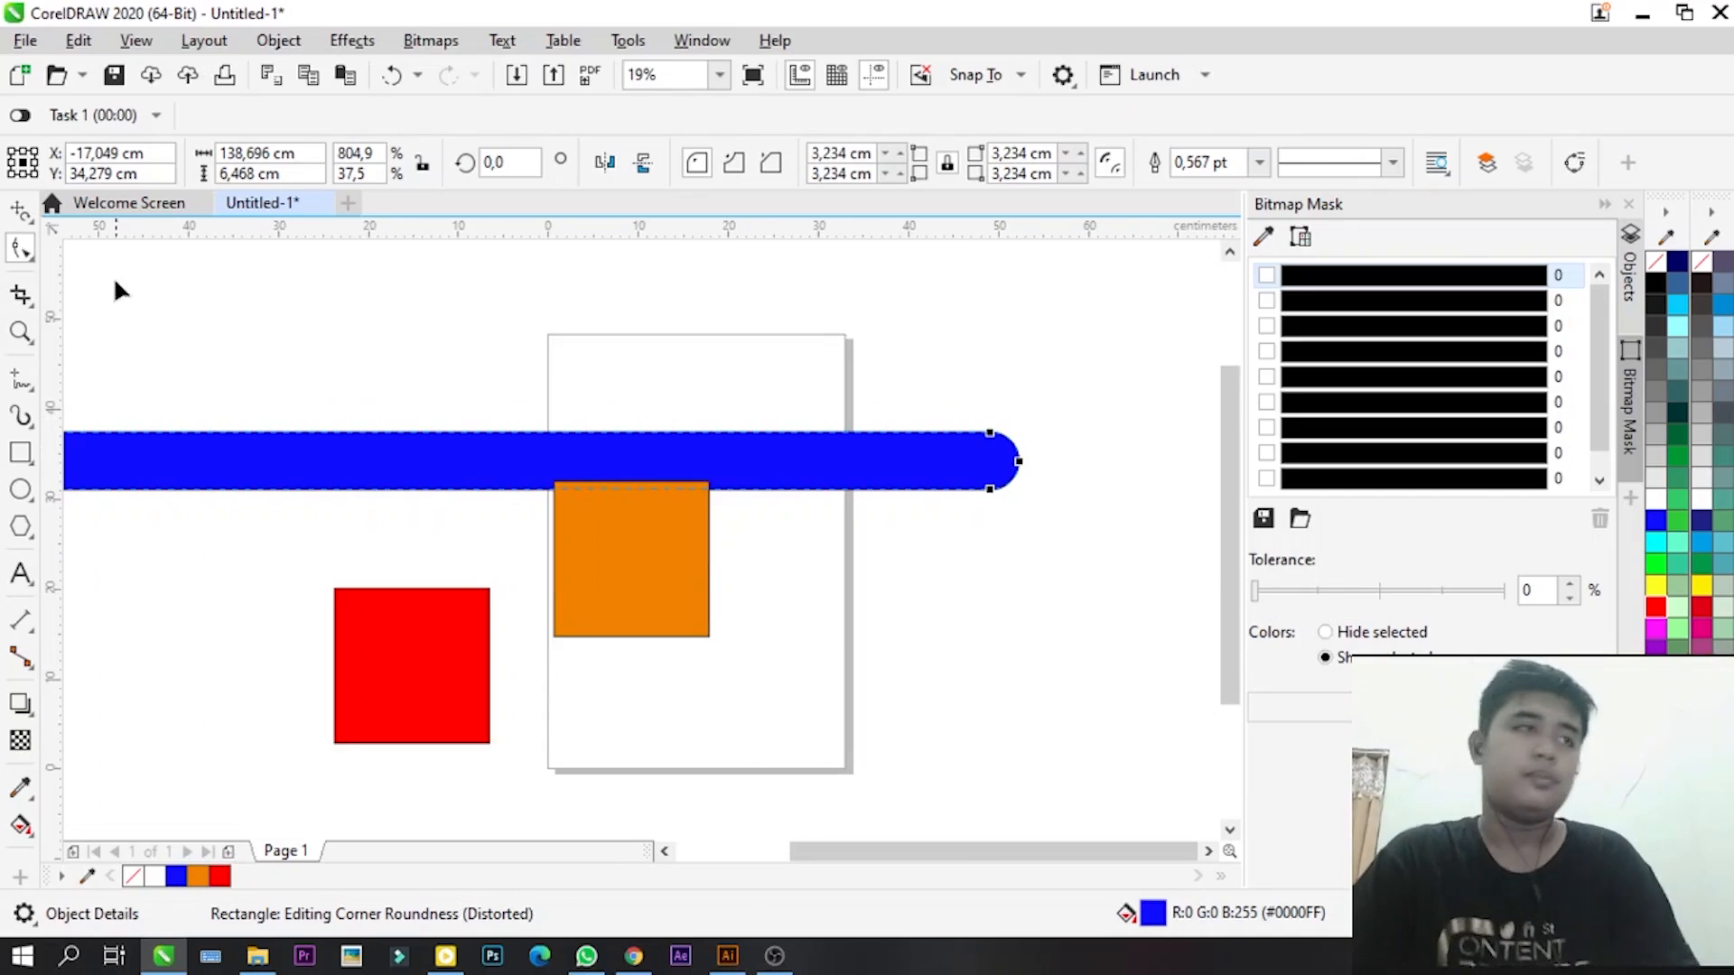
key(ctrl+z)
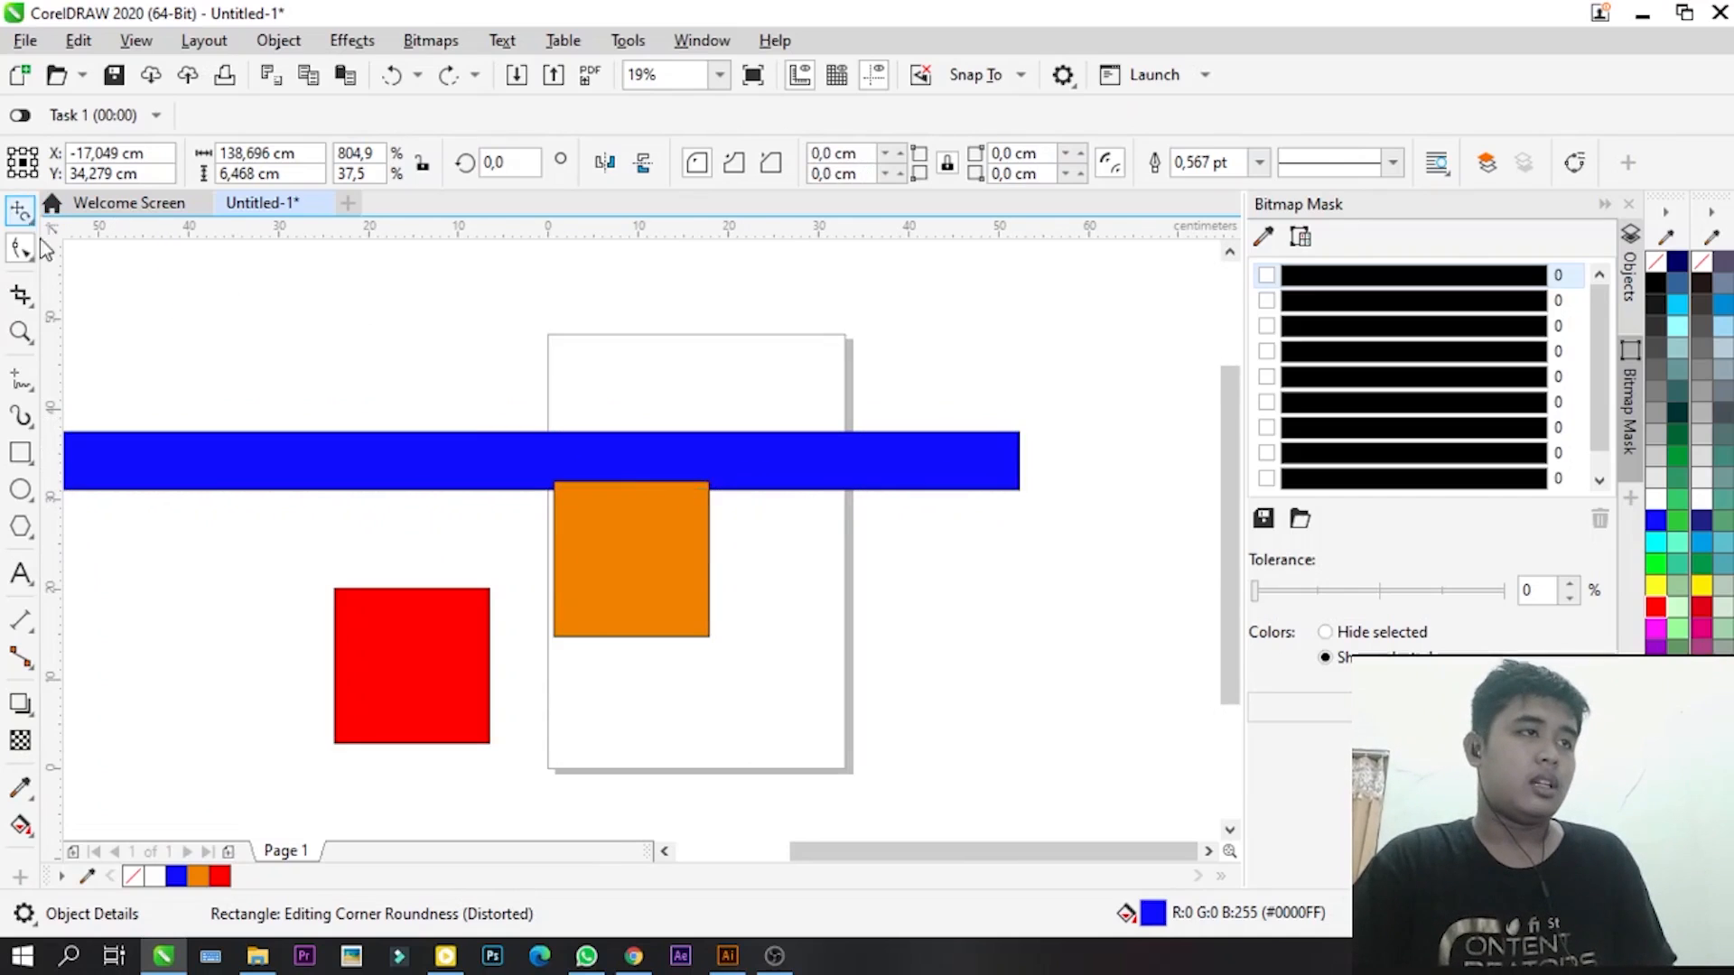
- Convert the long blue strip to curves while the Shape tool is active
click(22, 213)
scroll(652, 475, down, 1)
scroll(211, 433, up, 1)
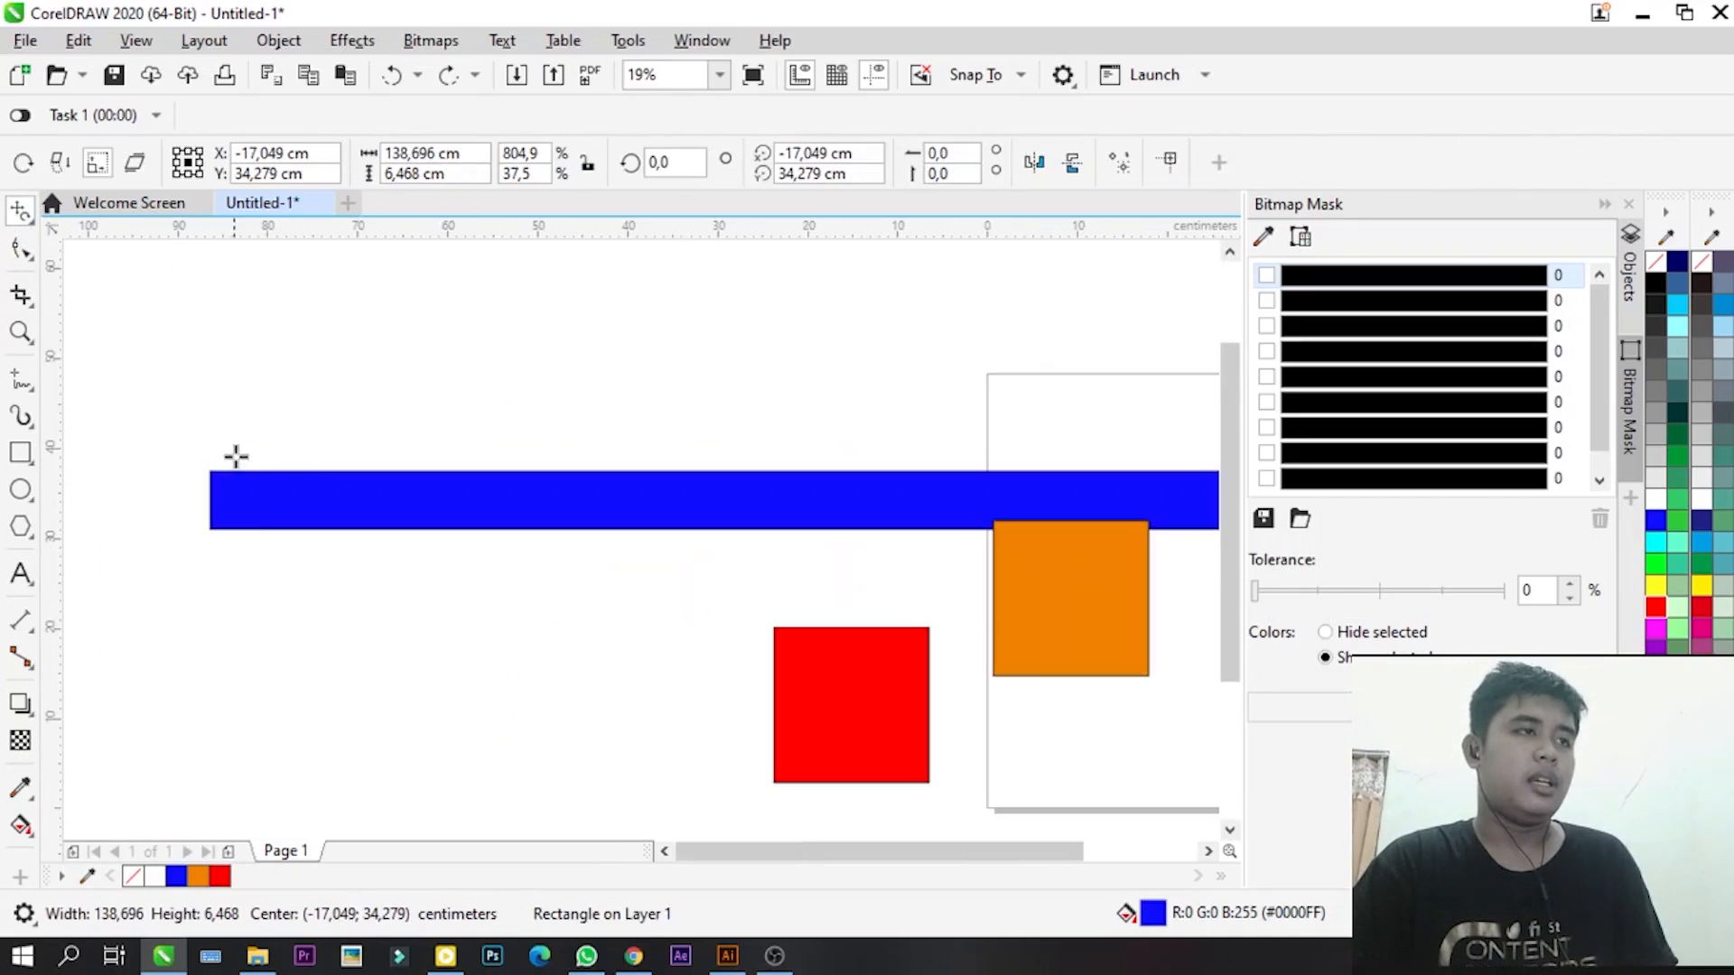
click(21, 247)
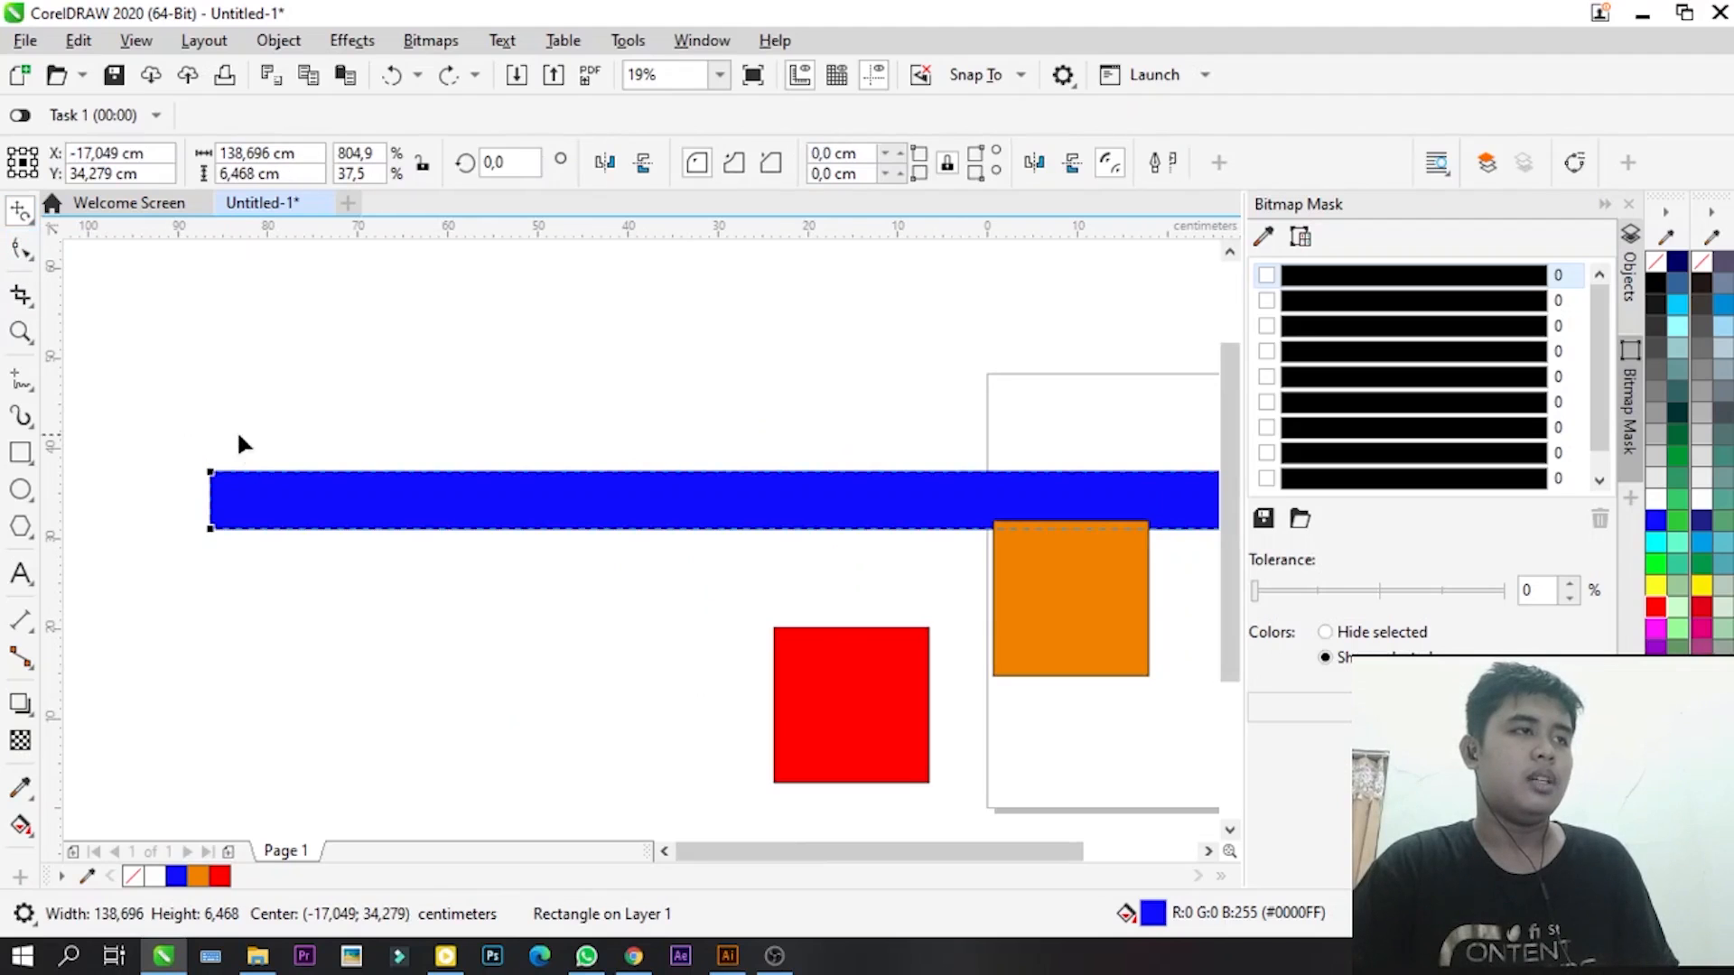
right_click(244, 502)
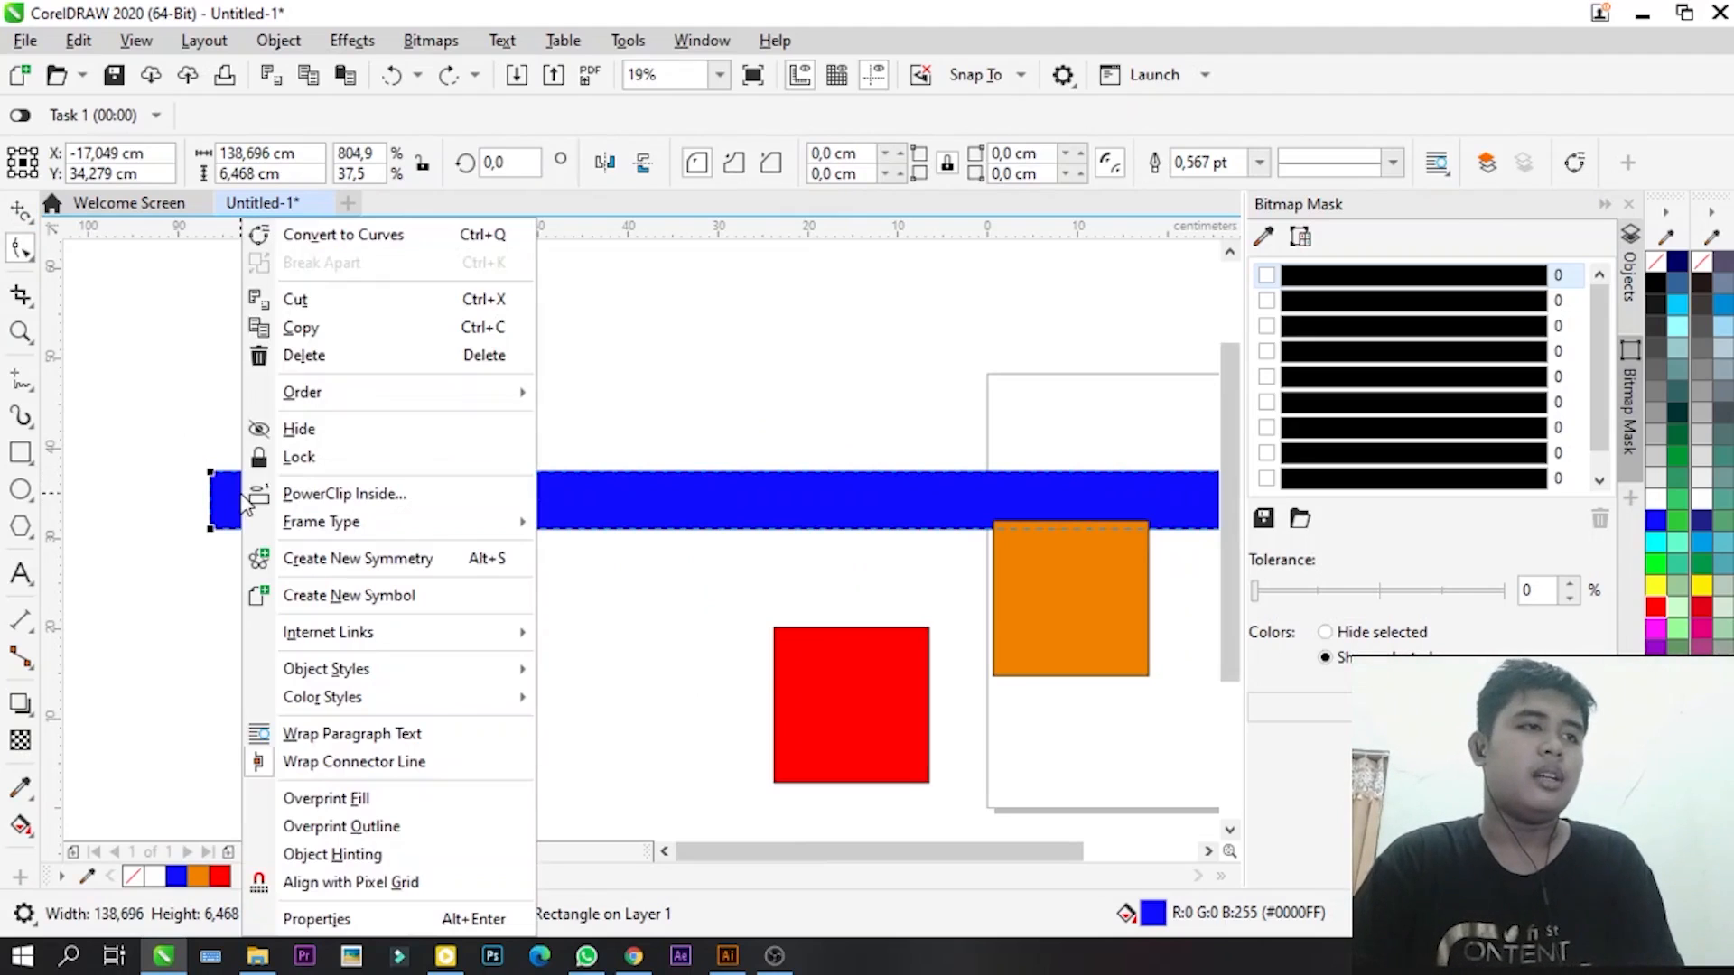
click(310, 237)
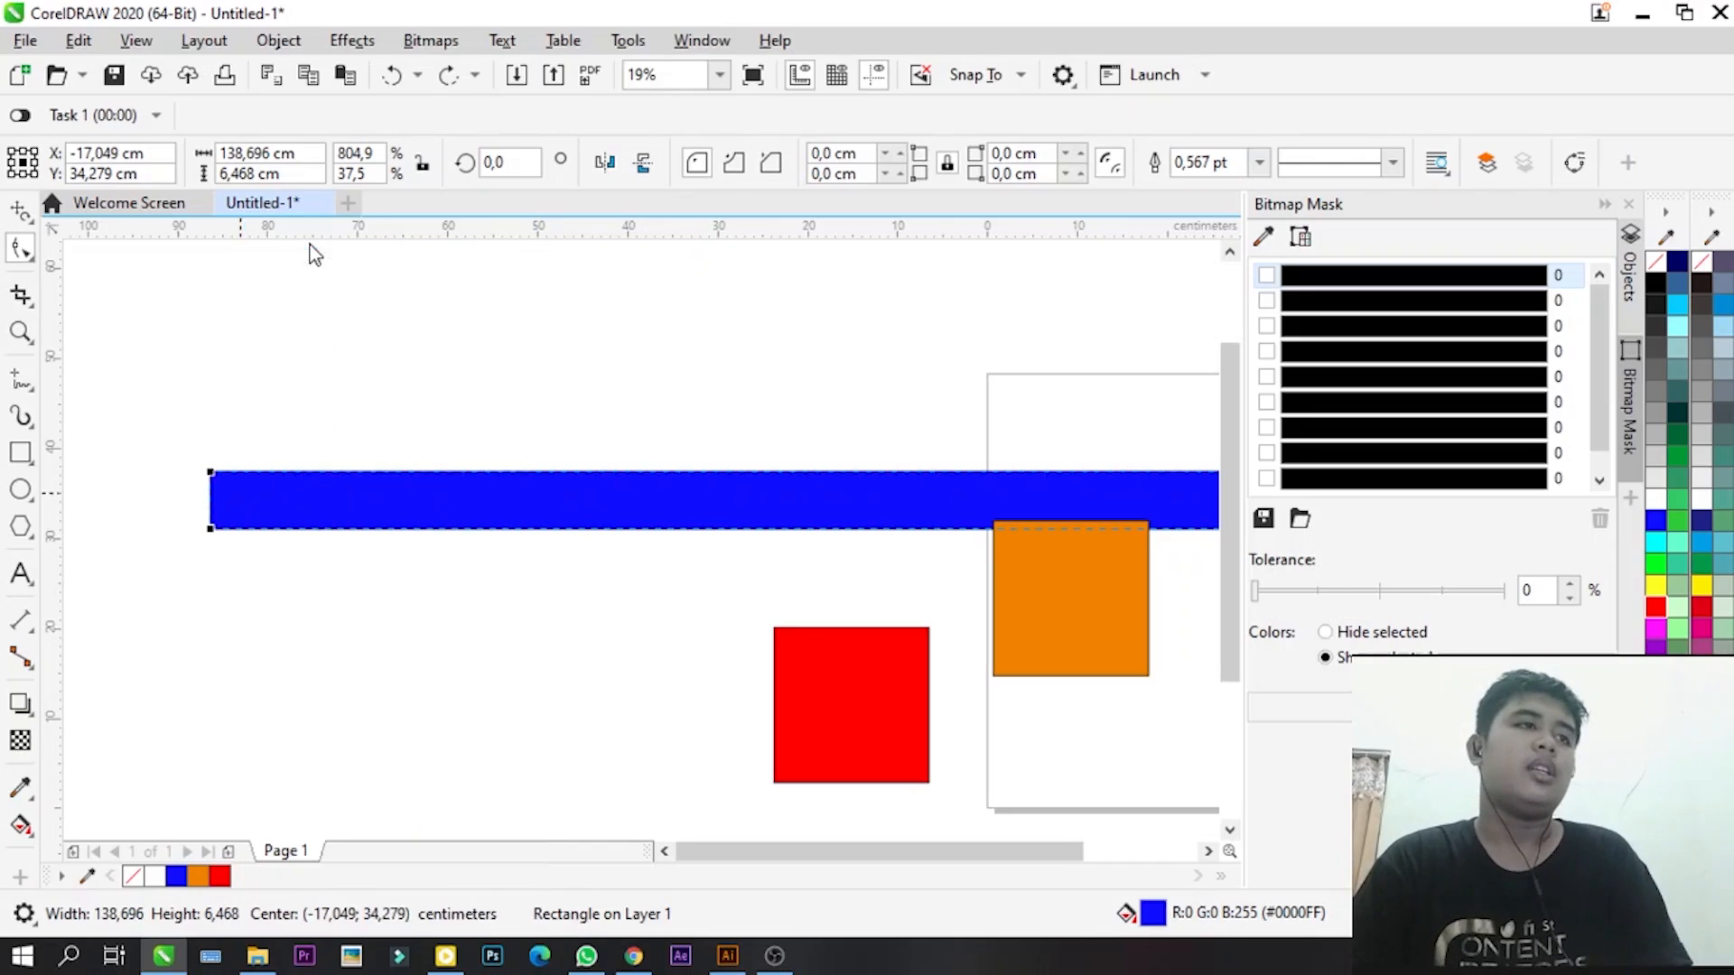
- Move the blue strip's upper-left node upward to about X -88.2, Y 51.5 cm, making that end taller
click(209, 472)
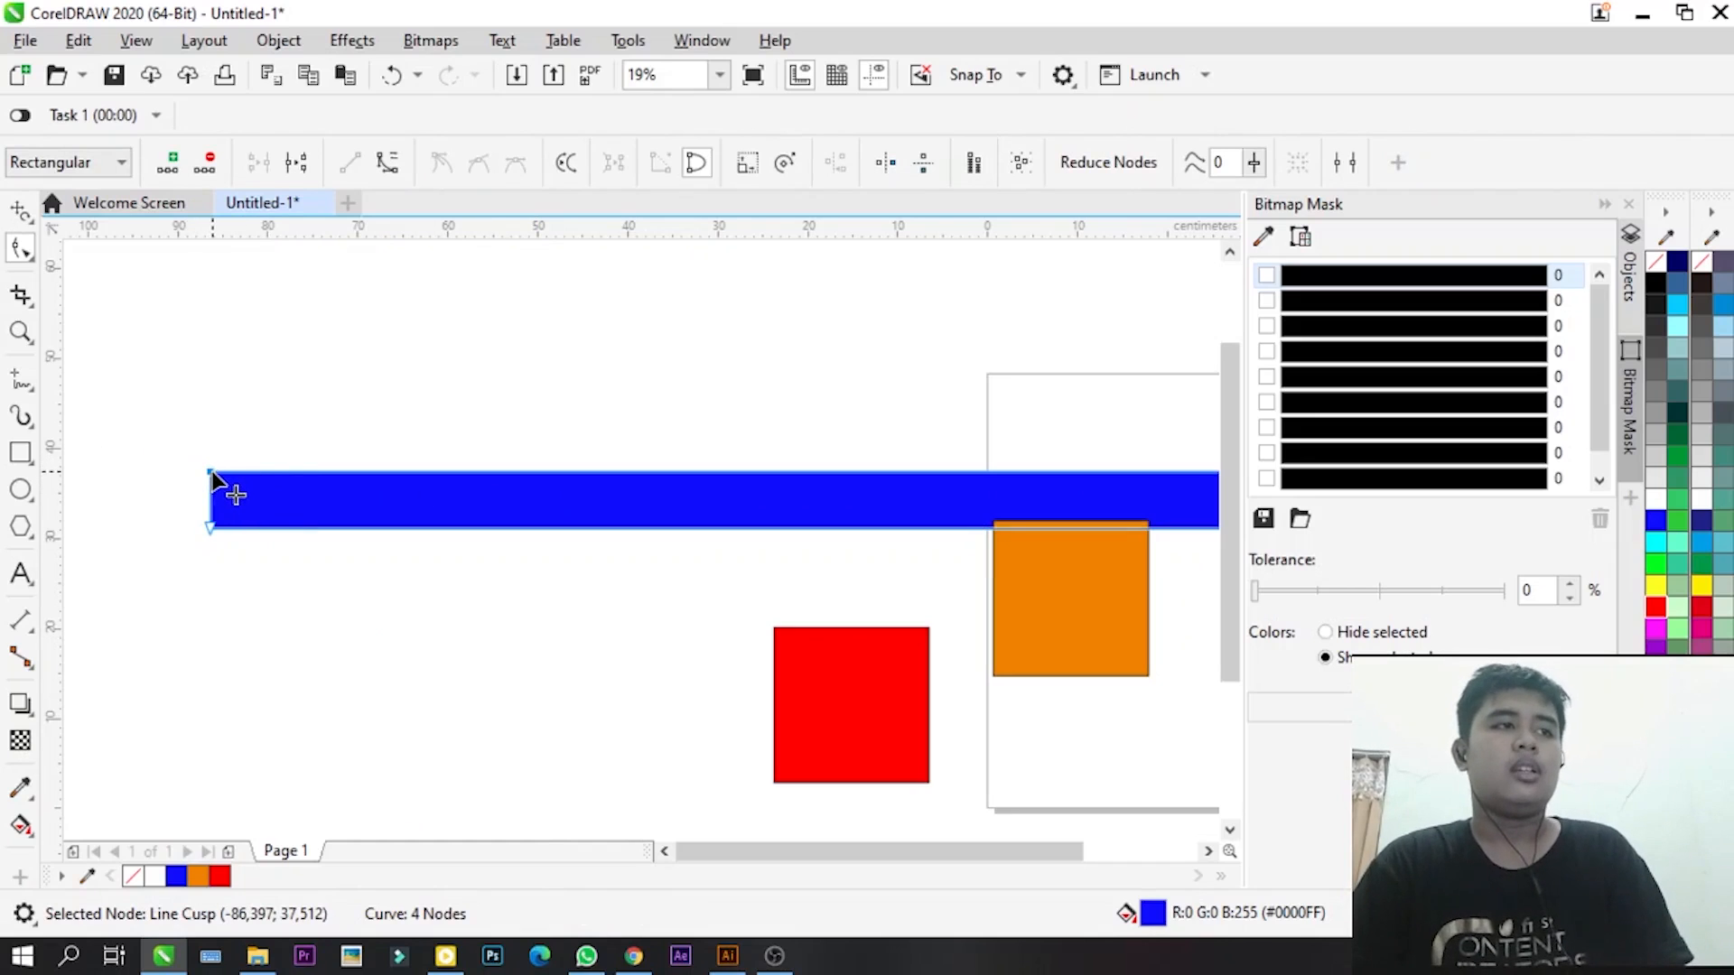
drag(212, 474, 197, 350)
scroll(221, 416, down, 2)
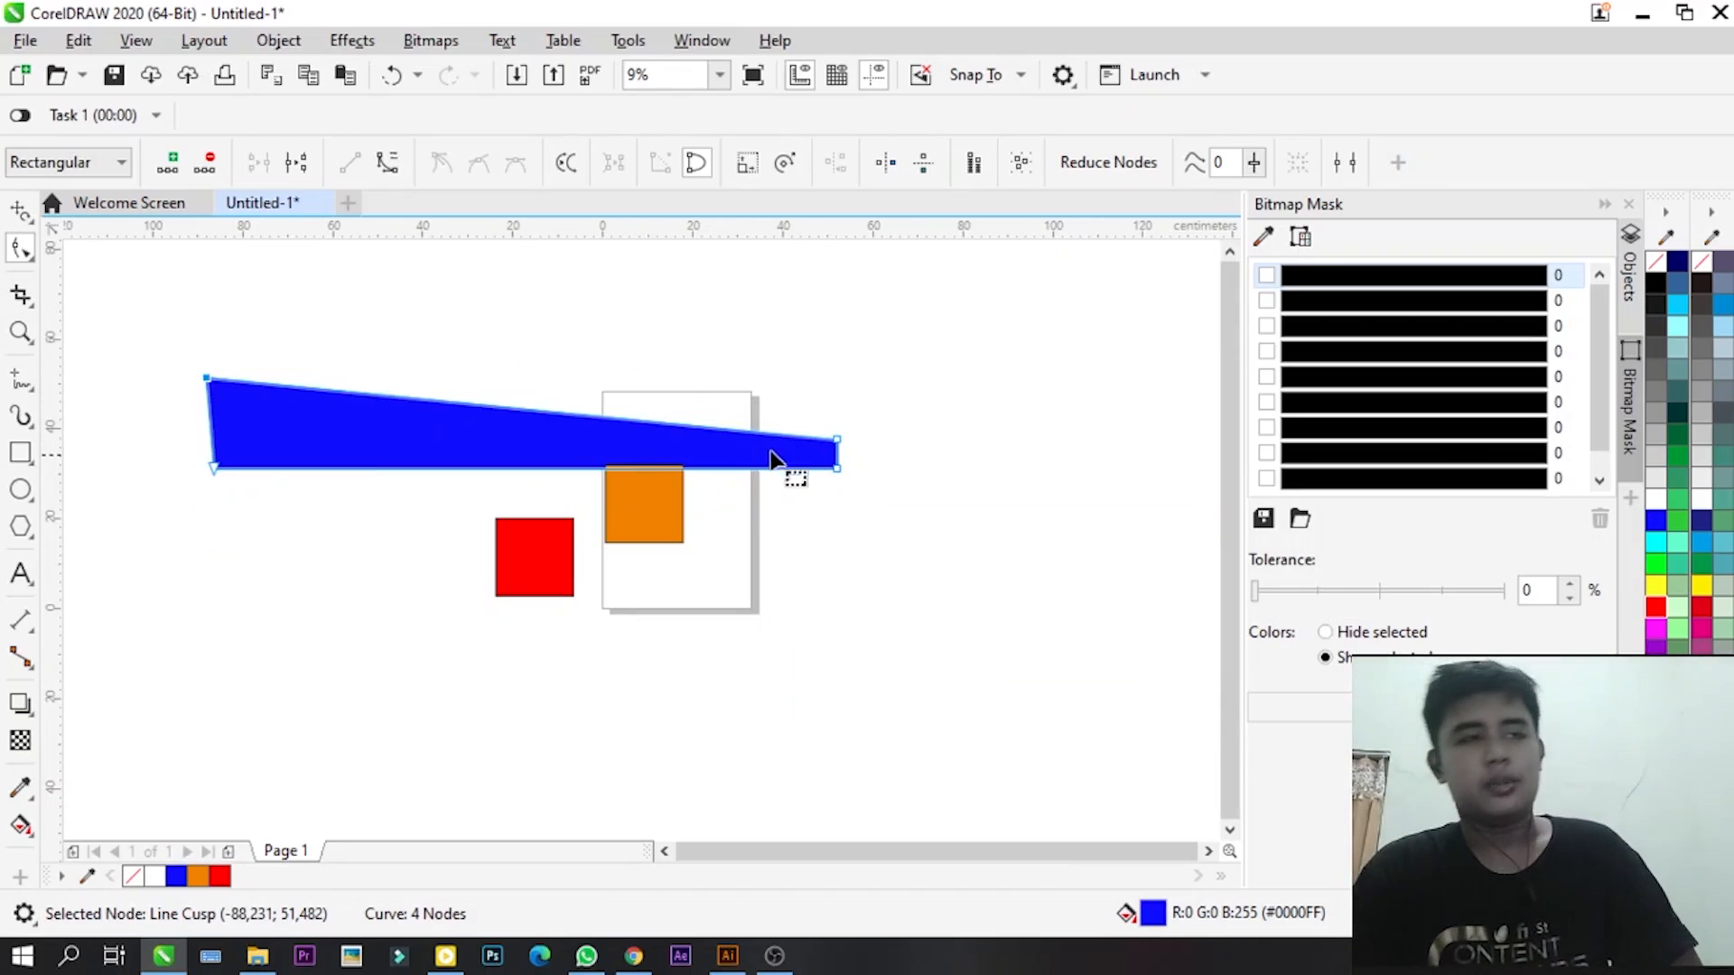
- Pull the blue strip's upper-right node outward and move its lower-right node to about X 48.9, Y 33.3 cm, forming a pointed end
mouse_move(833, 448)
mouse_down()
mouse_move(867, 371)
mouse_move(897, 452)
mouse_move(908, 441)
mouse_move(868, 542)
mouse_move(821, 457)
mouse_up()
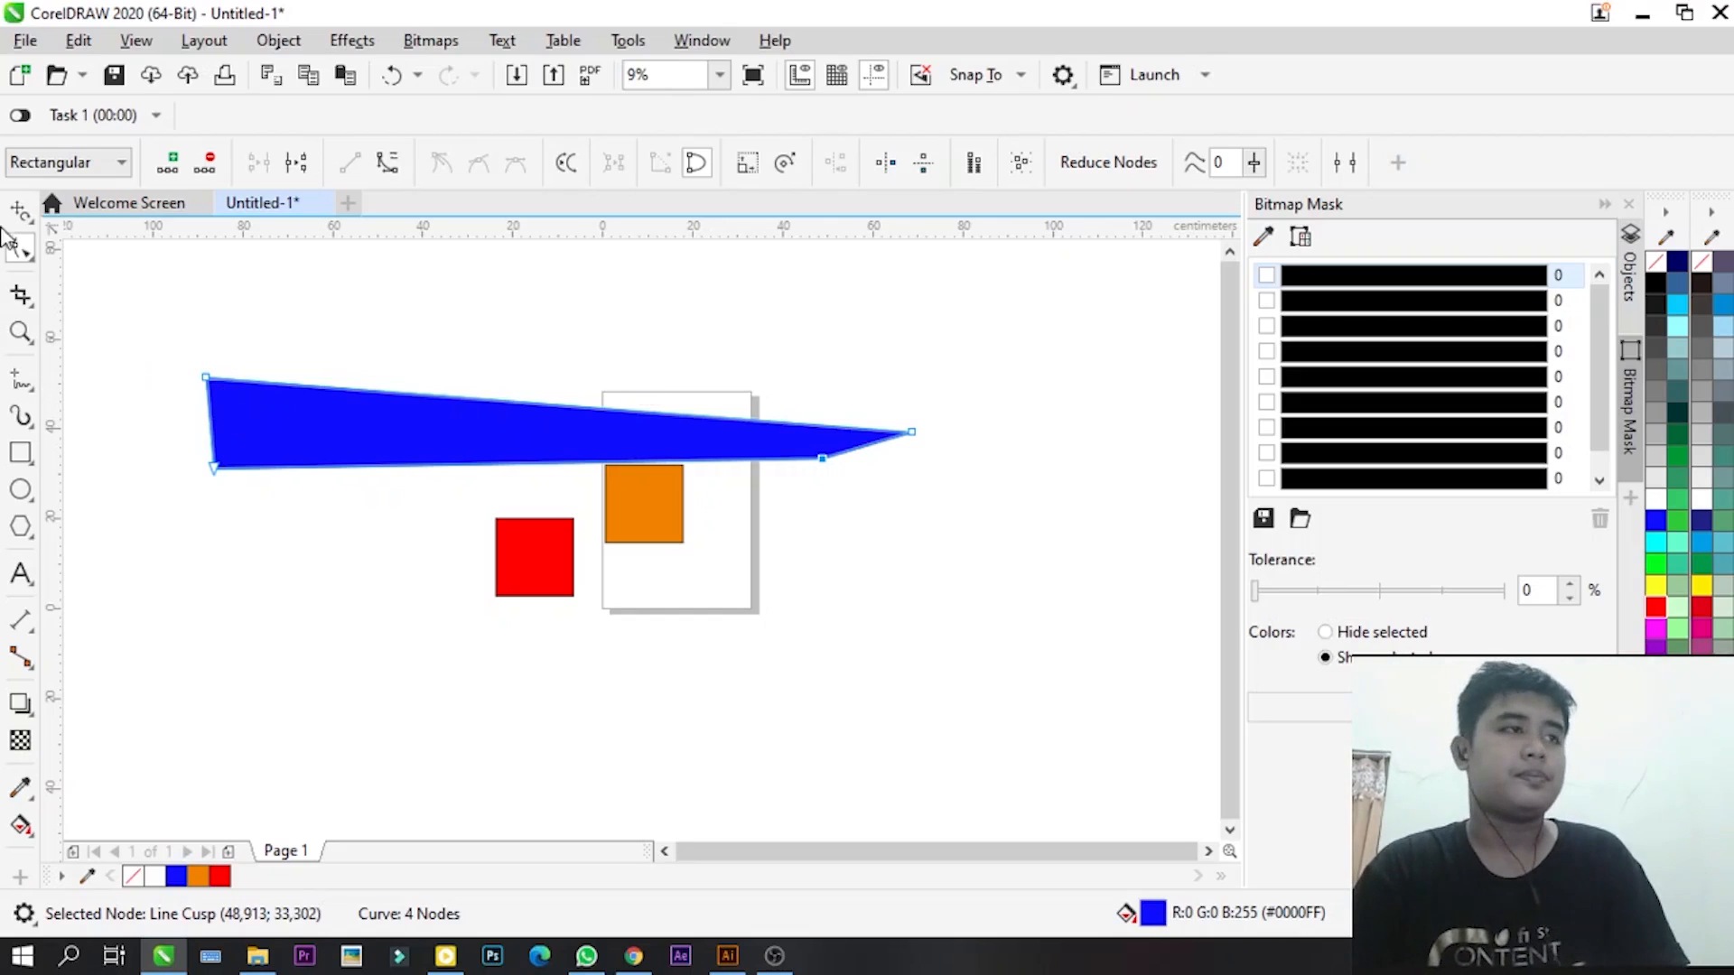
click(215, 331)
scroll(429, 436, down, 1)
scroll(107, 339, up, 1)
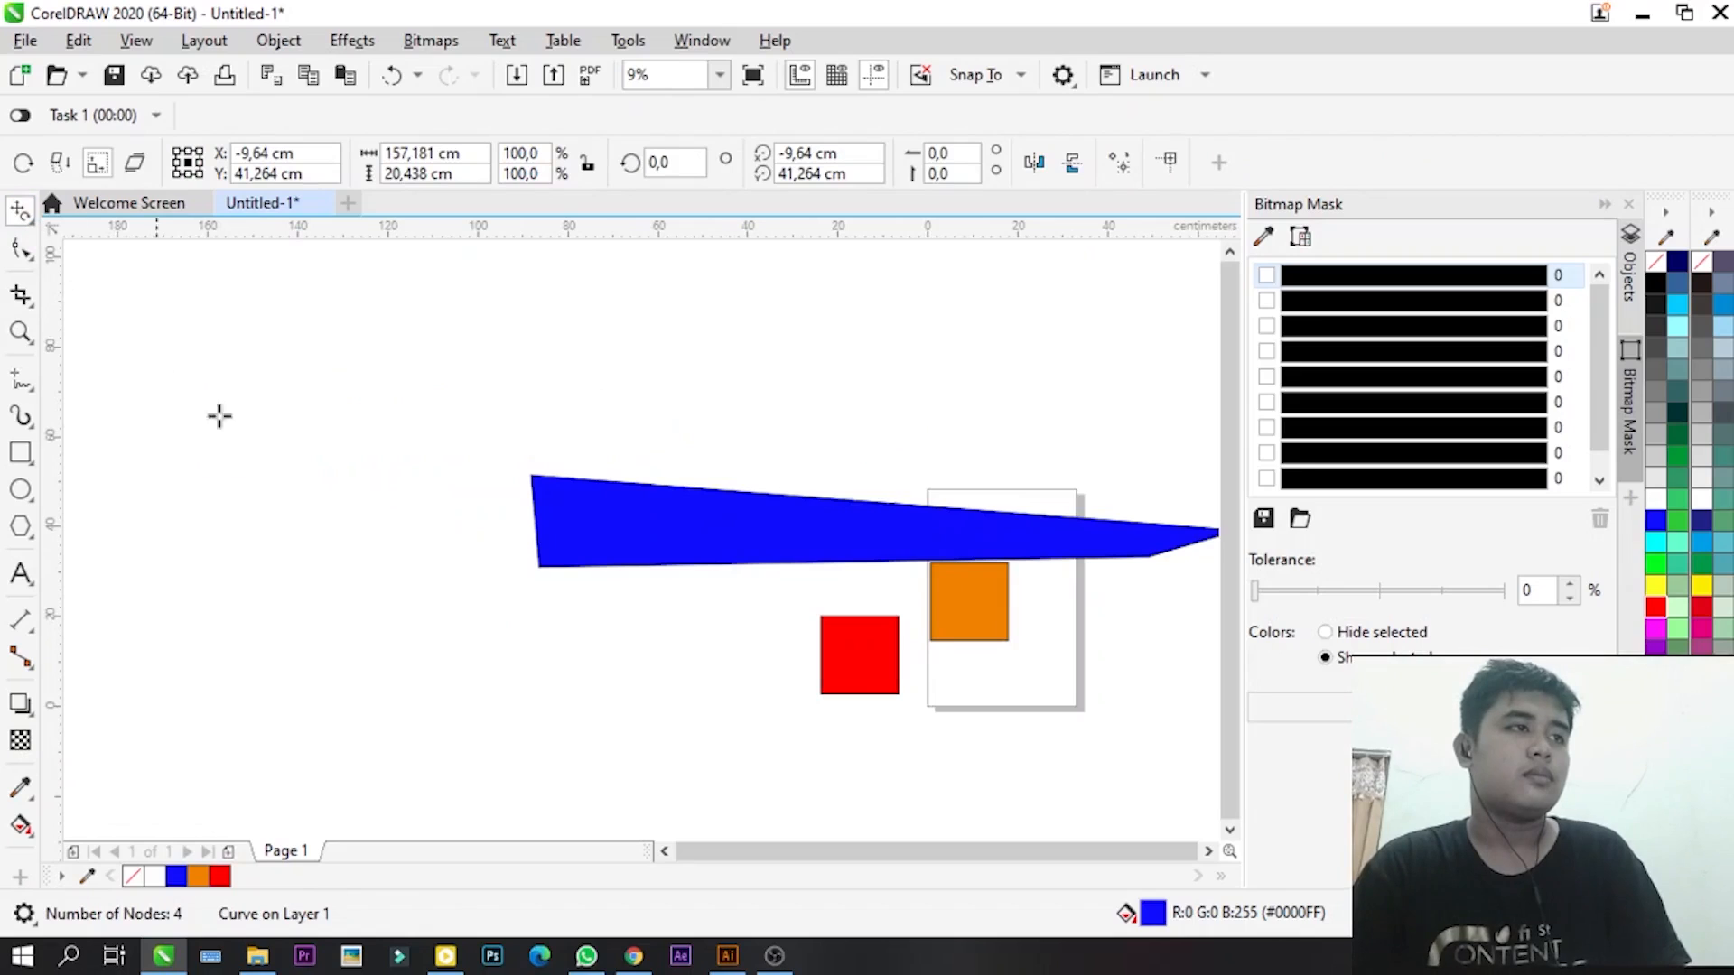
- Round off the blue strip's upper-left corner using the Smooth tool with a 4.0 cm nib and a rate of 20
click(27, 255)
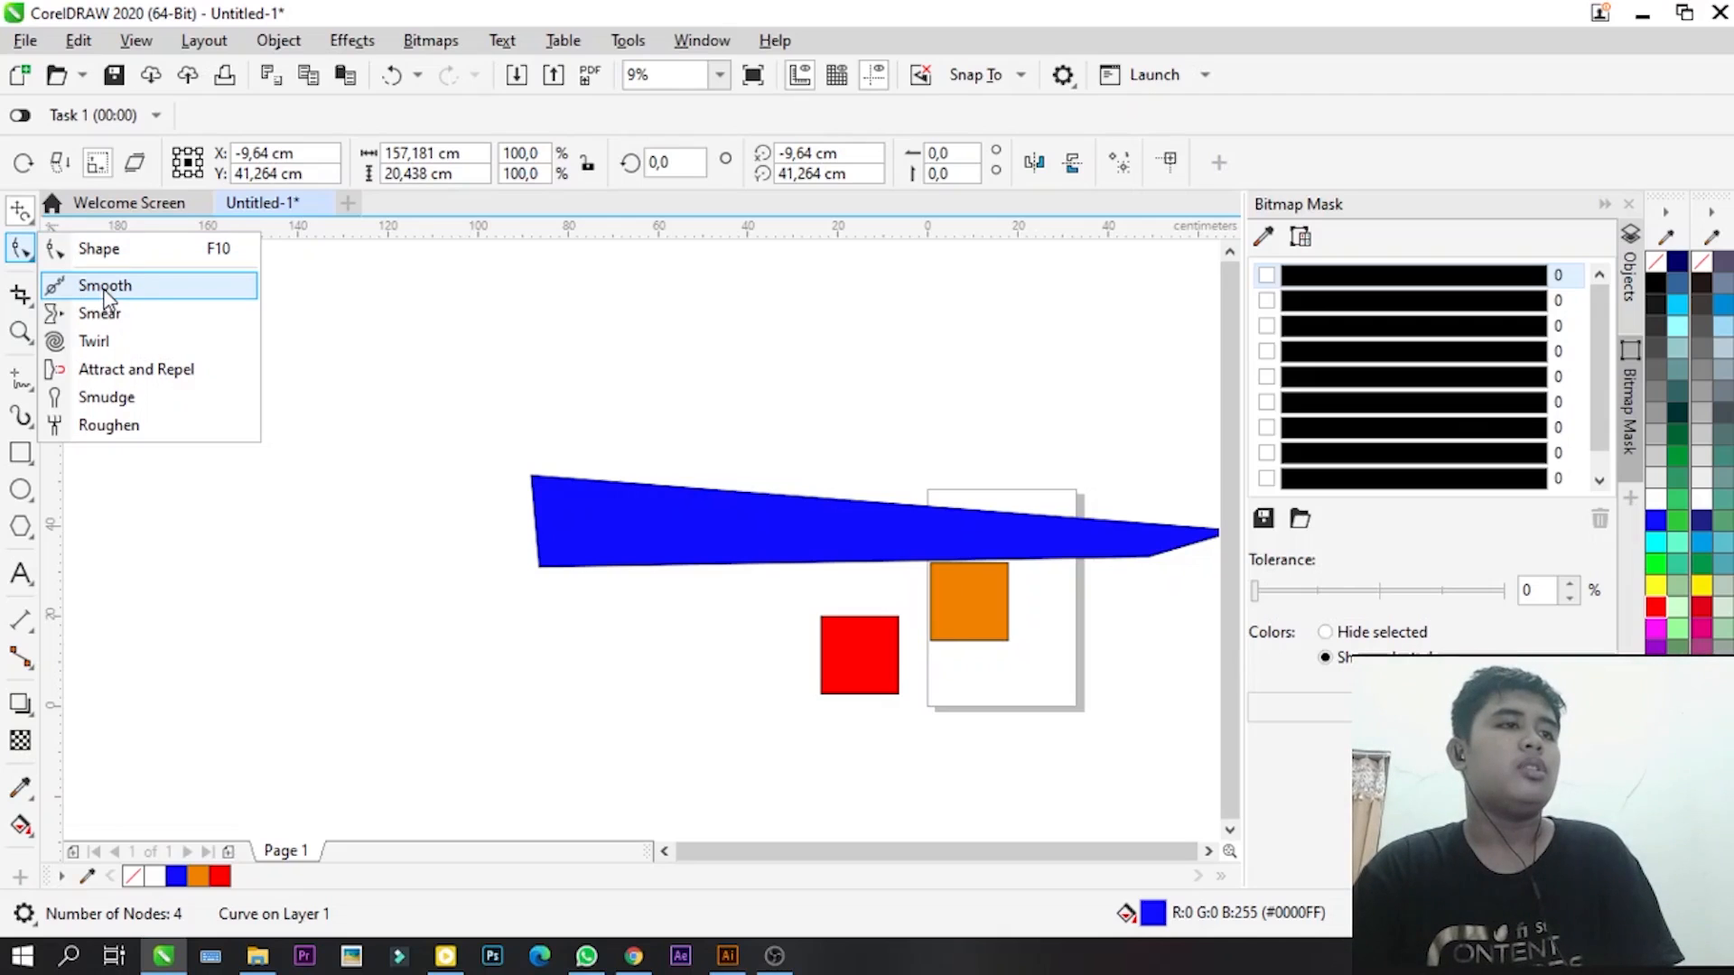
click(105, 287)
scroll(524, 511, up, 5)
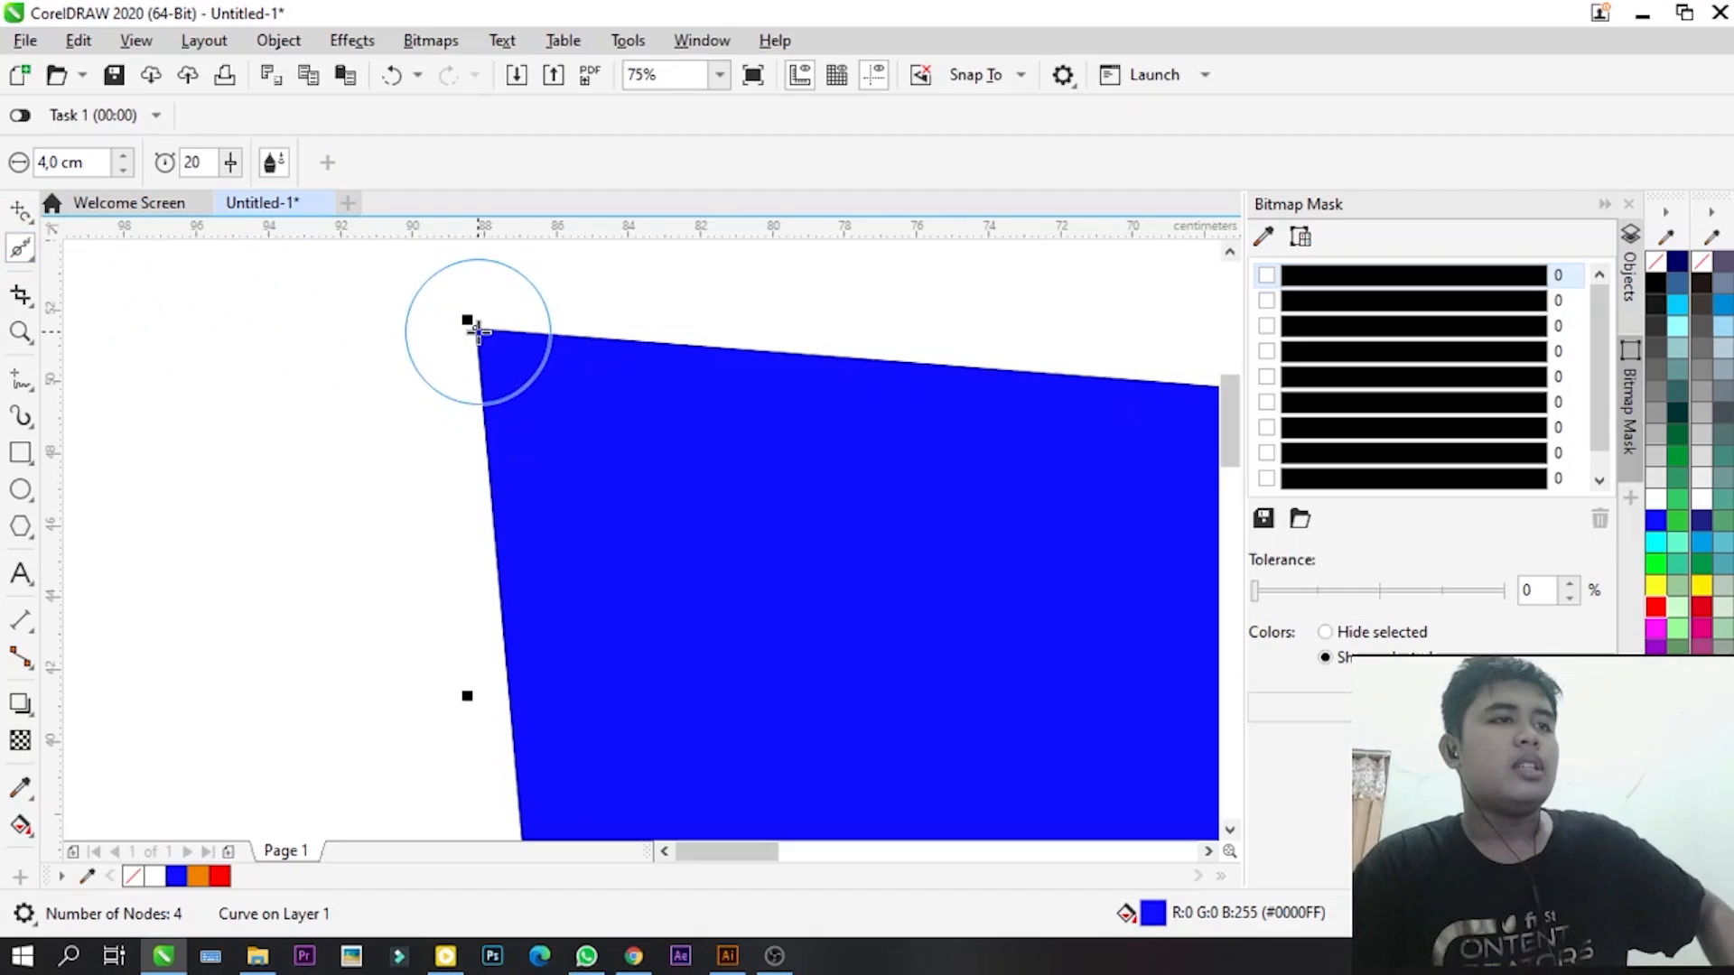
mouse_move(468, 328)
mouse_down()
mouse_move(548, 410)
mouse_move(496, 359)
mouse_move(565, 460)
mouse_move(473, 317)
mouse_move(529, 406)
mouse_move(501, 408)
mouse_move(589, 580)
mouse_move(495, 437)
mouse_up()
scroll(473, 313, up, 3)
scroll(496, 437, up, 2)
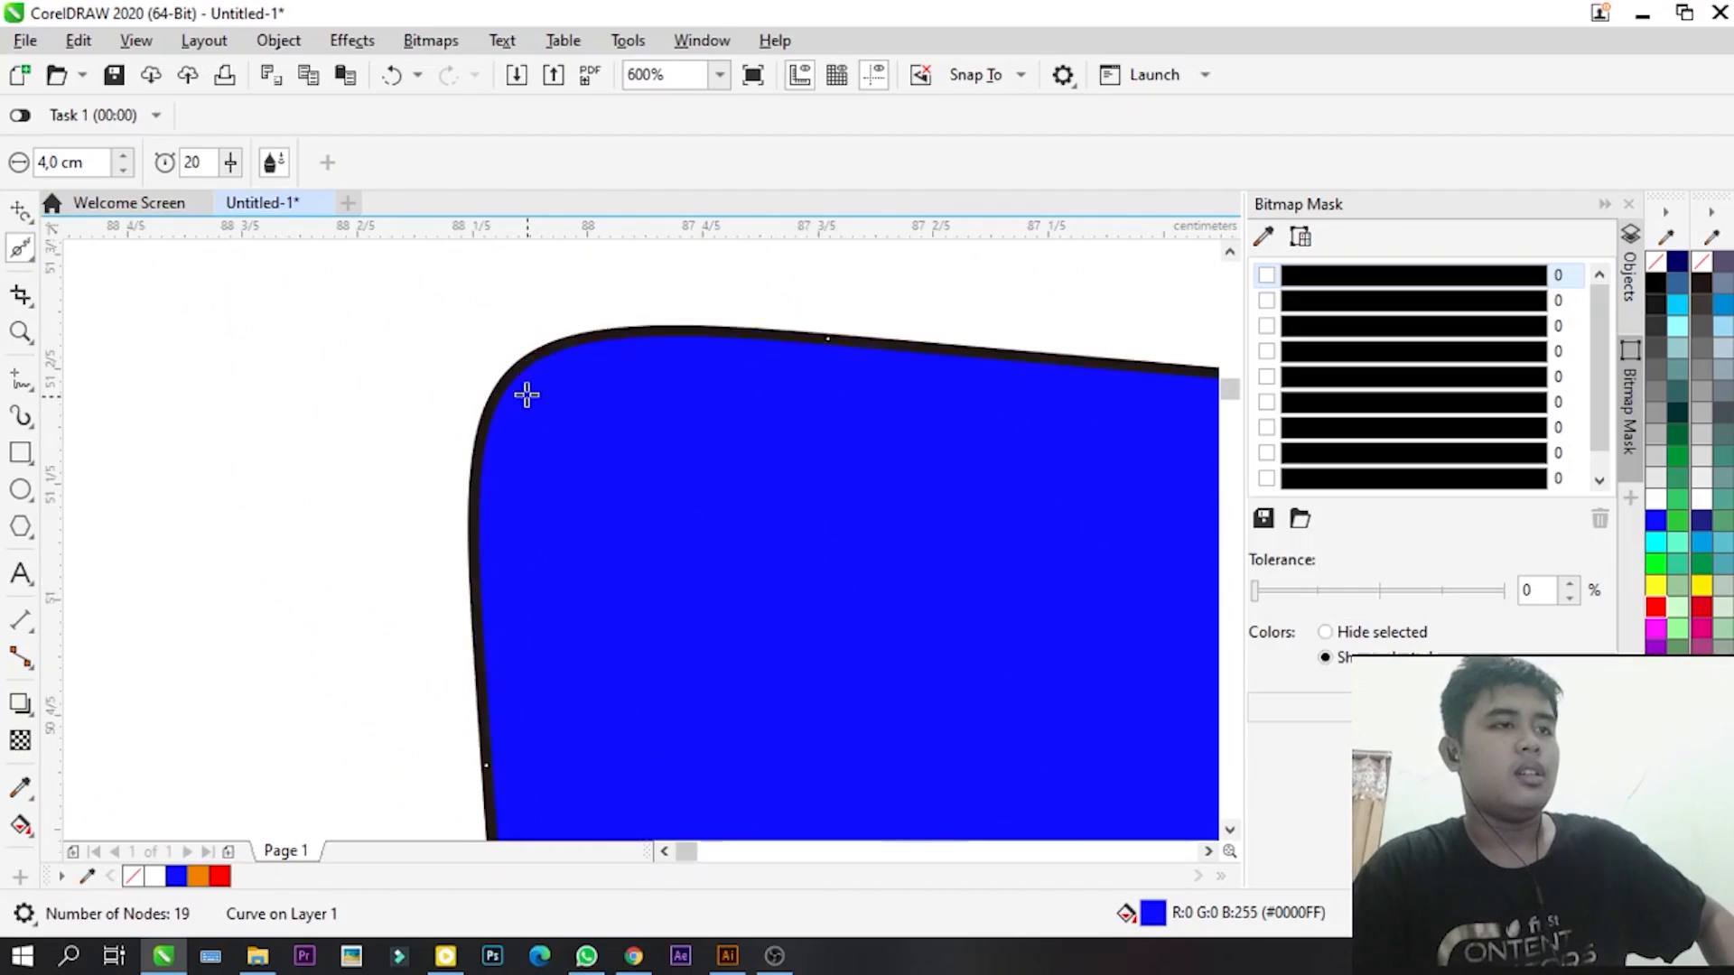
scroll(531, 402, up, 2)
scroll(513, 432, down, 1)
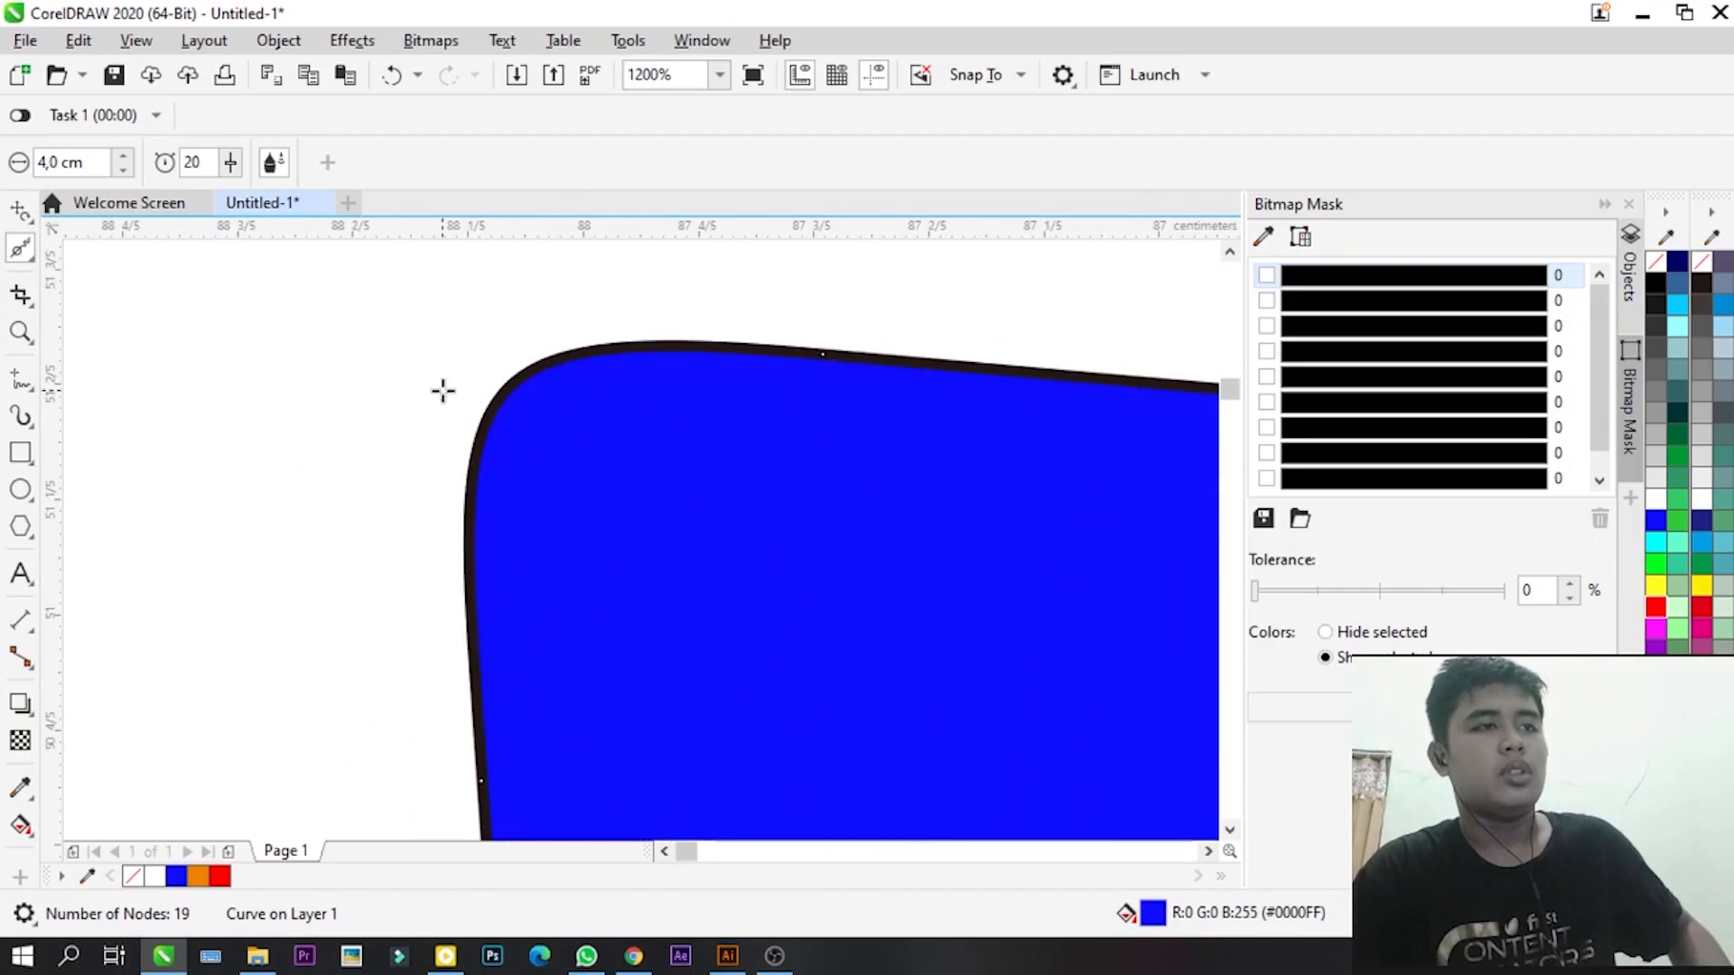
scroll(596, 418, down, 1)
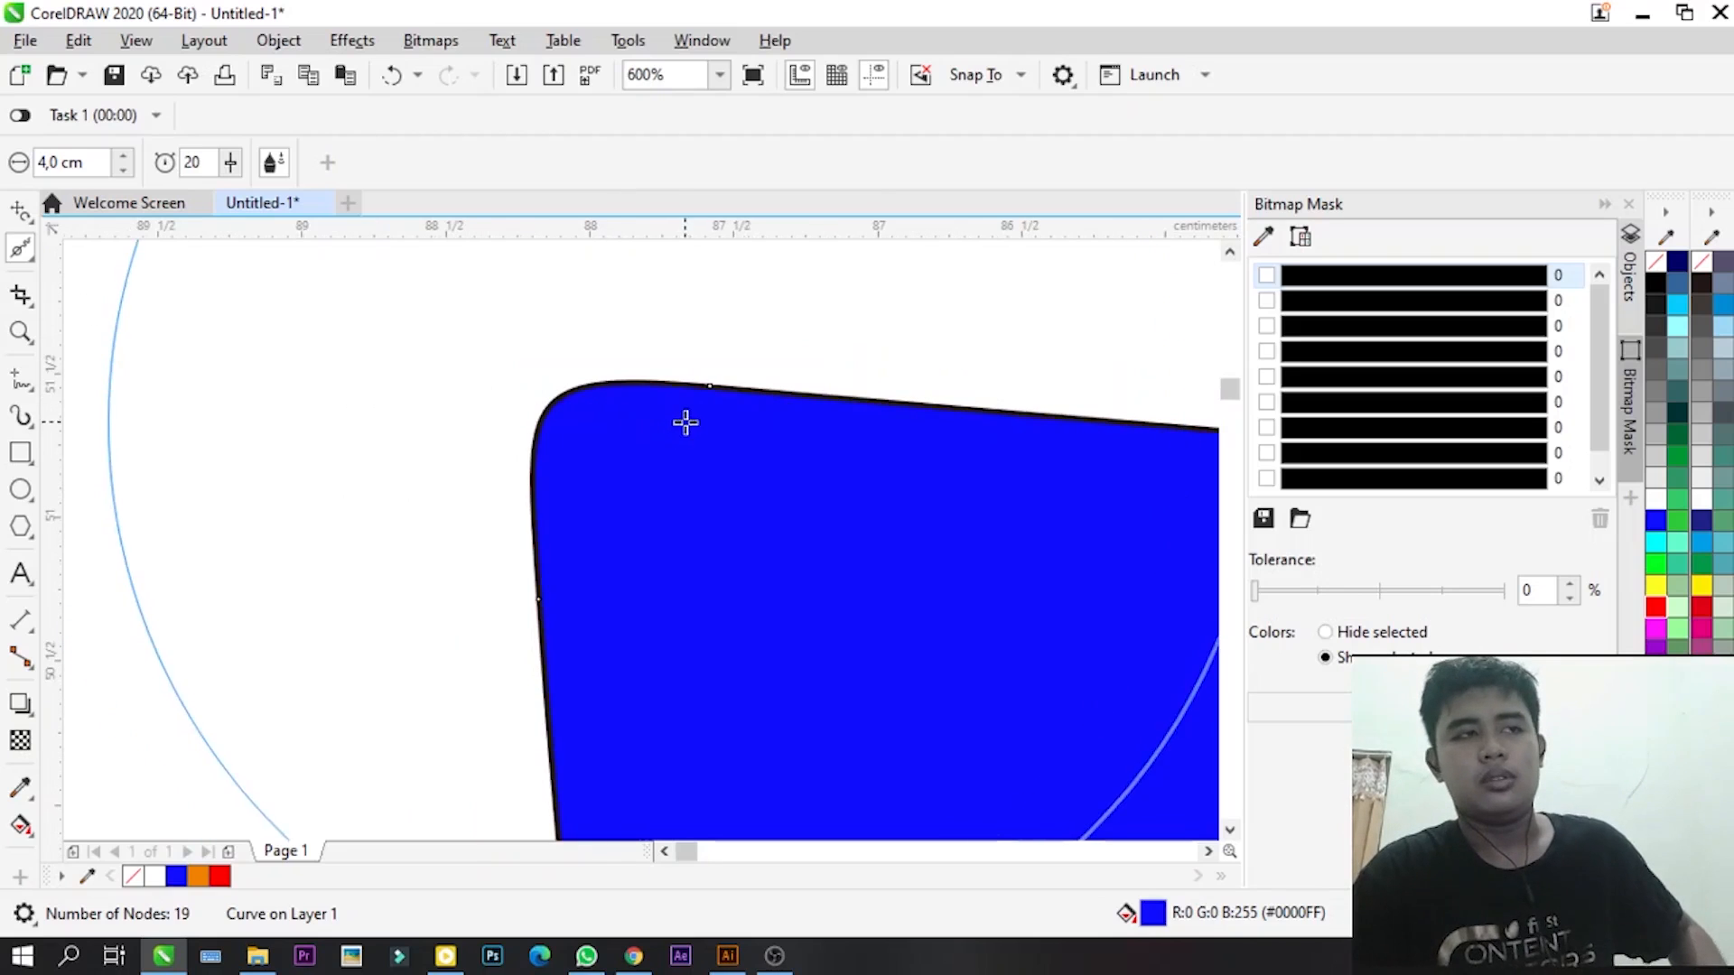
- Smear the blue strip's lower-left corner inward into an irregular notch, using a 4.0 cm nib and a pressure of 85
click(22, 253)
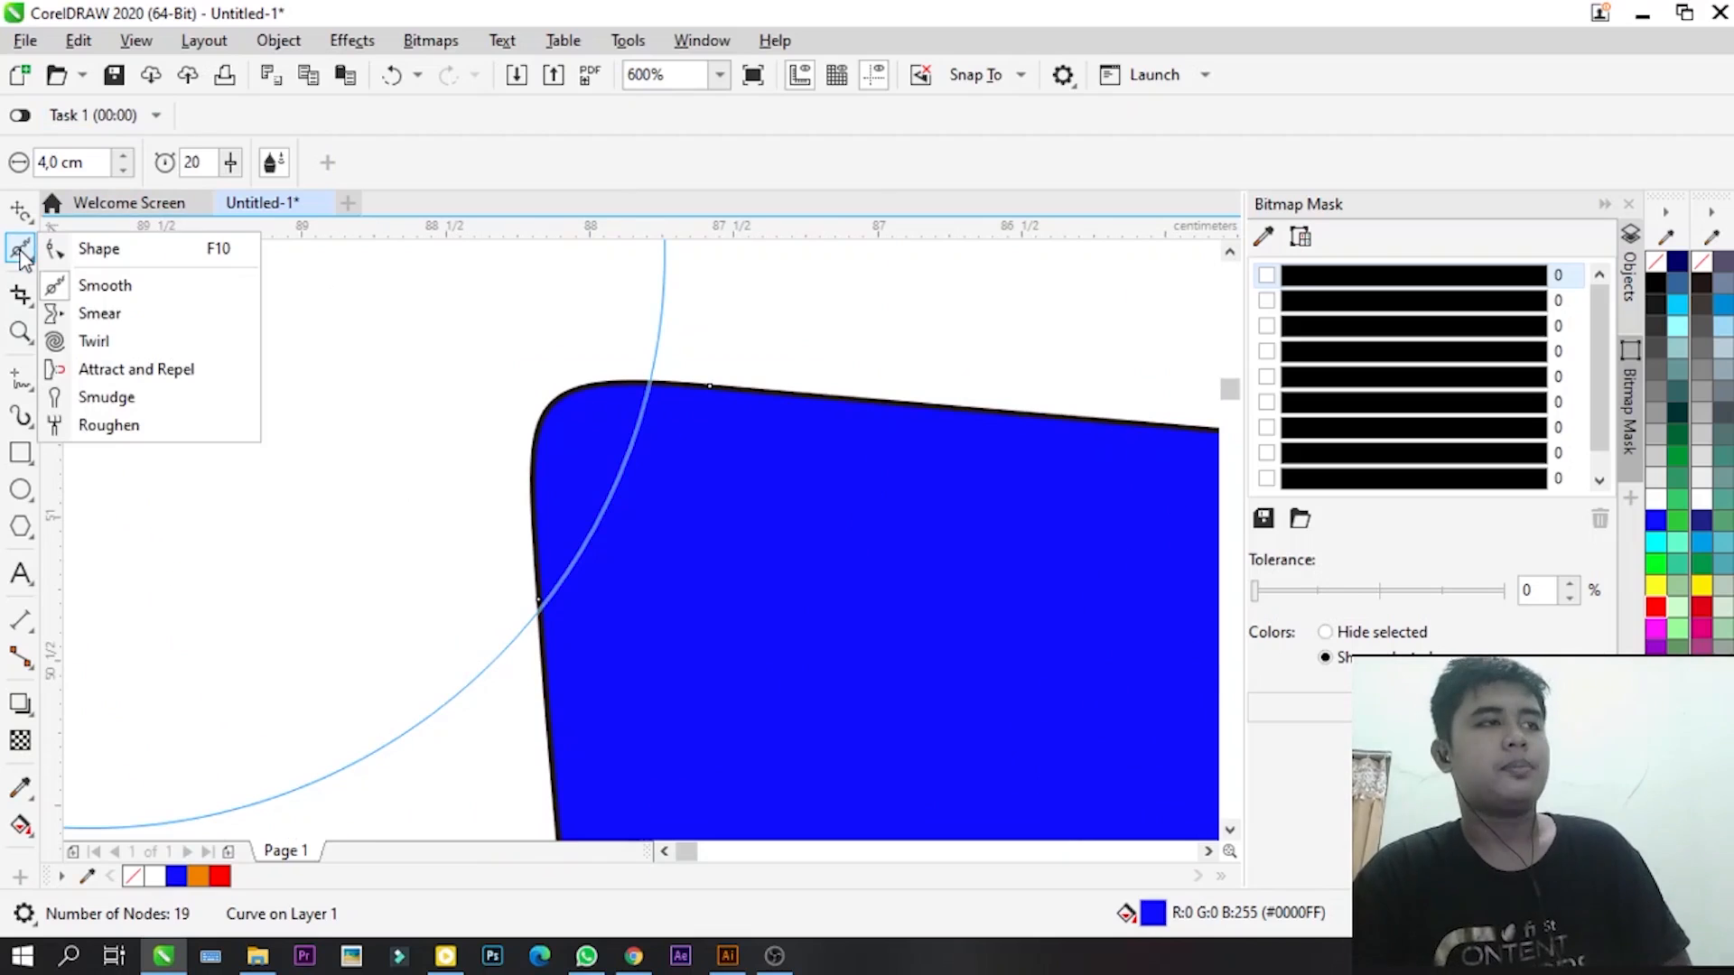
click(89, 318)
scroll(379, 388, down, 5)
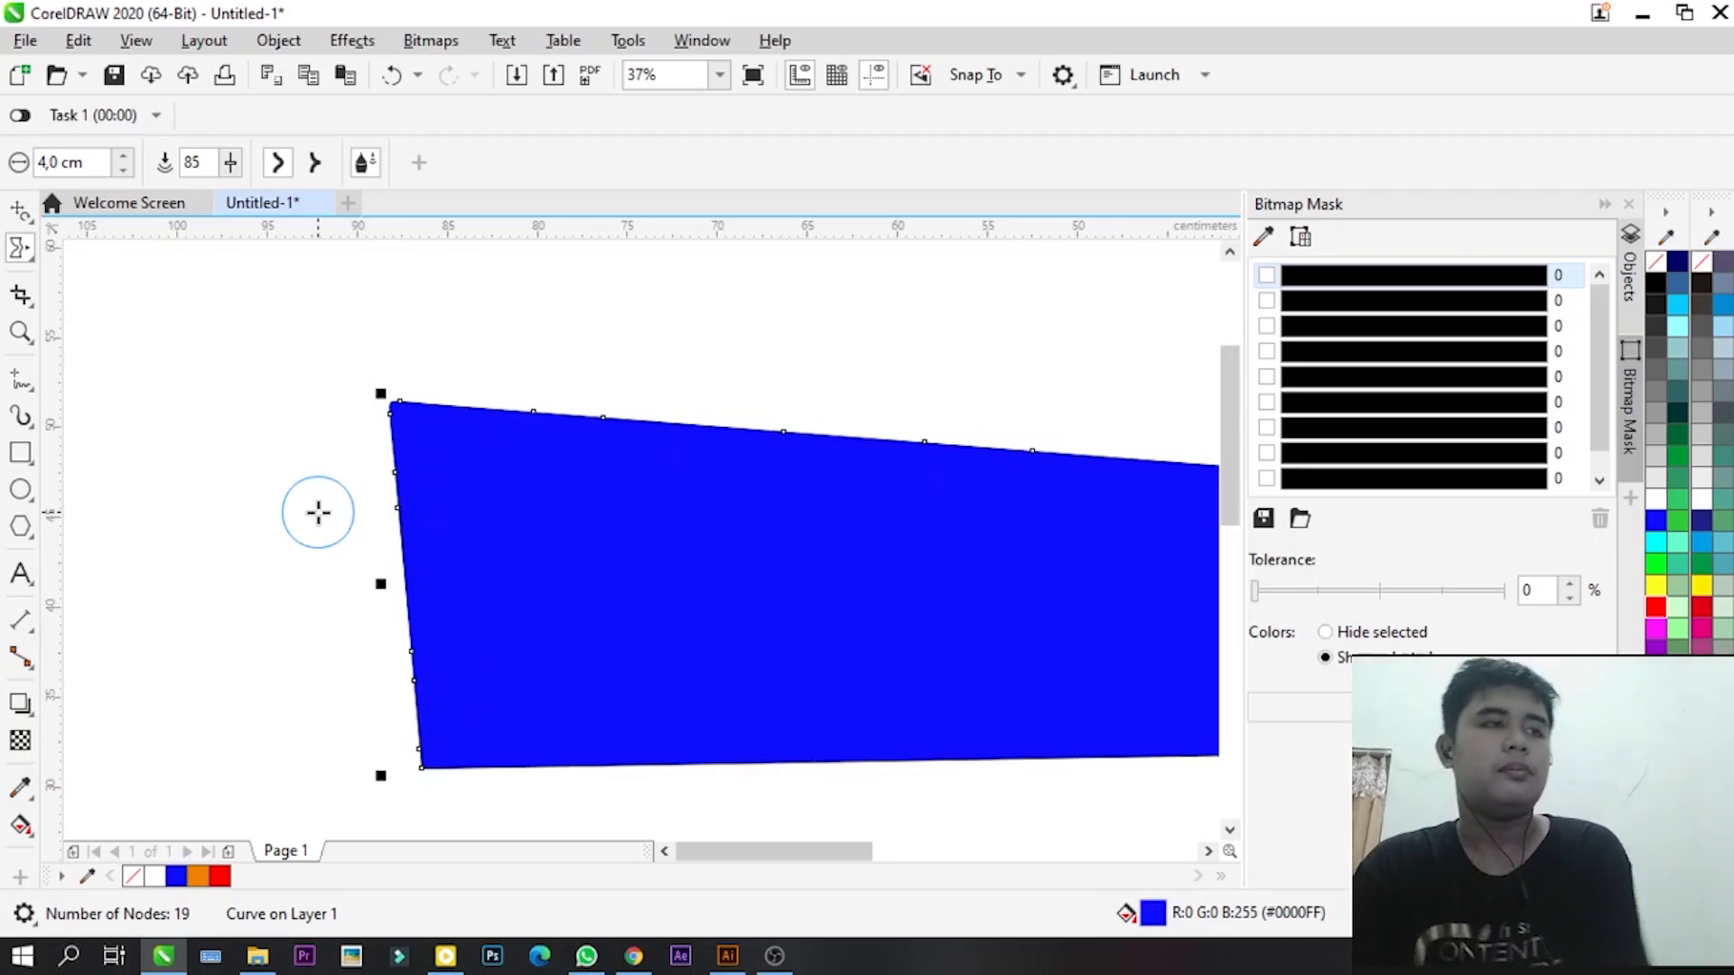
scroll(411, 747, up, 2)
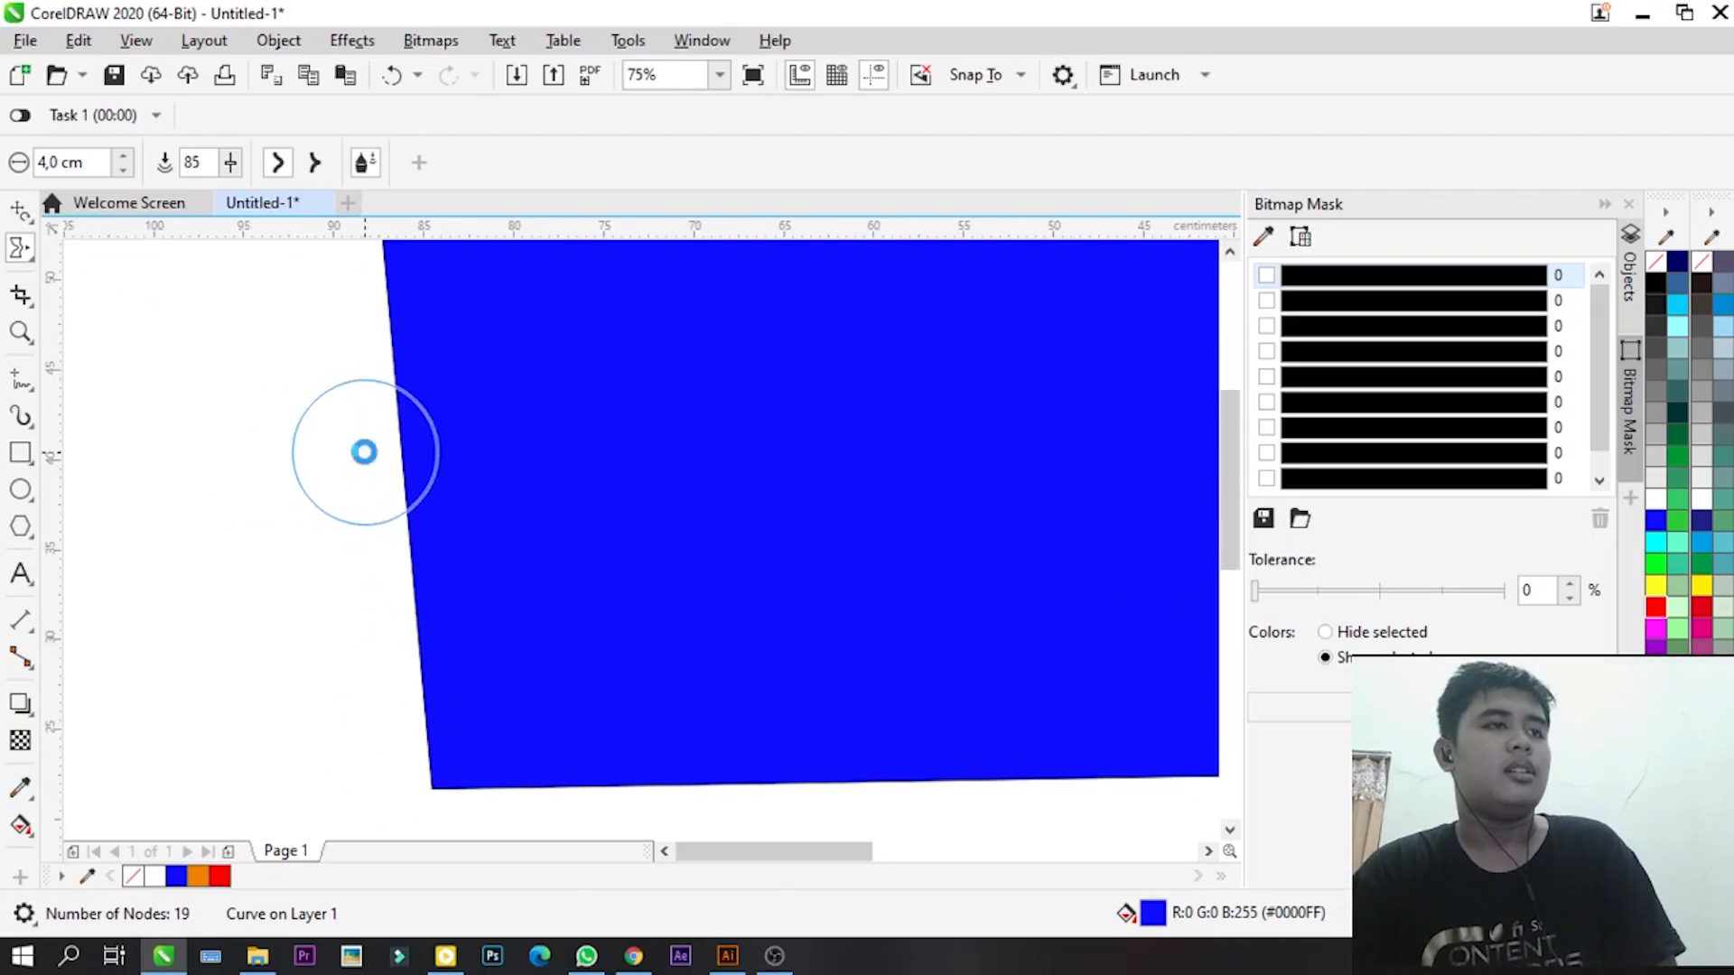
scroll(450, 667, up, 2)
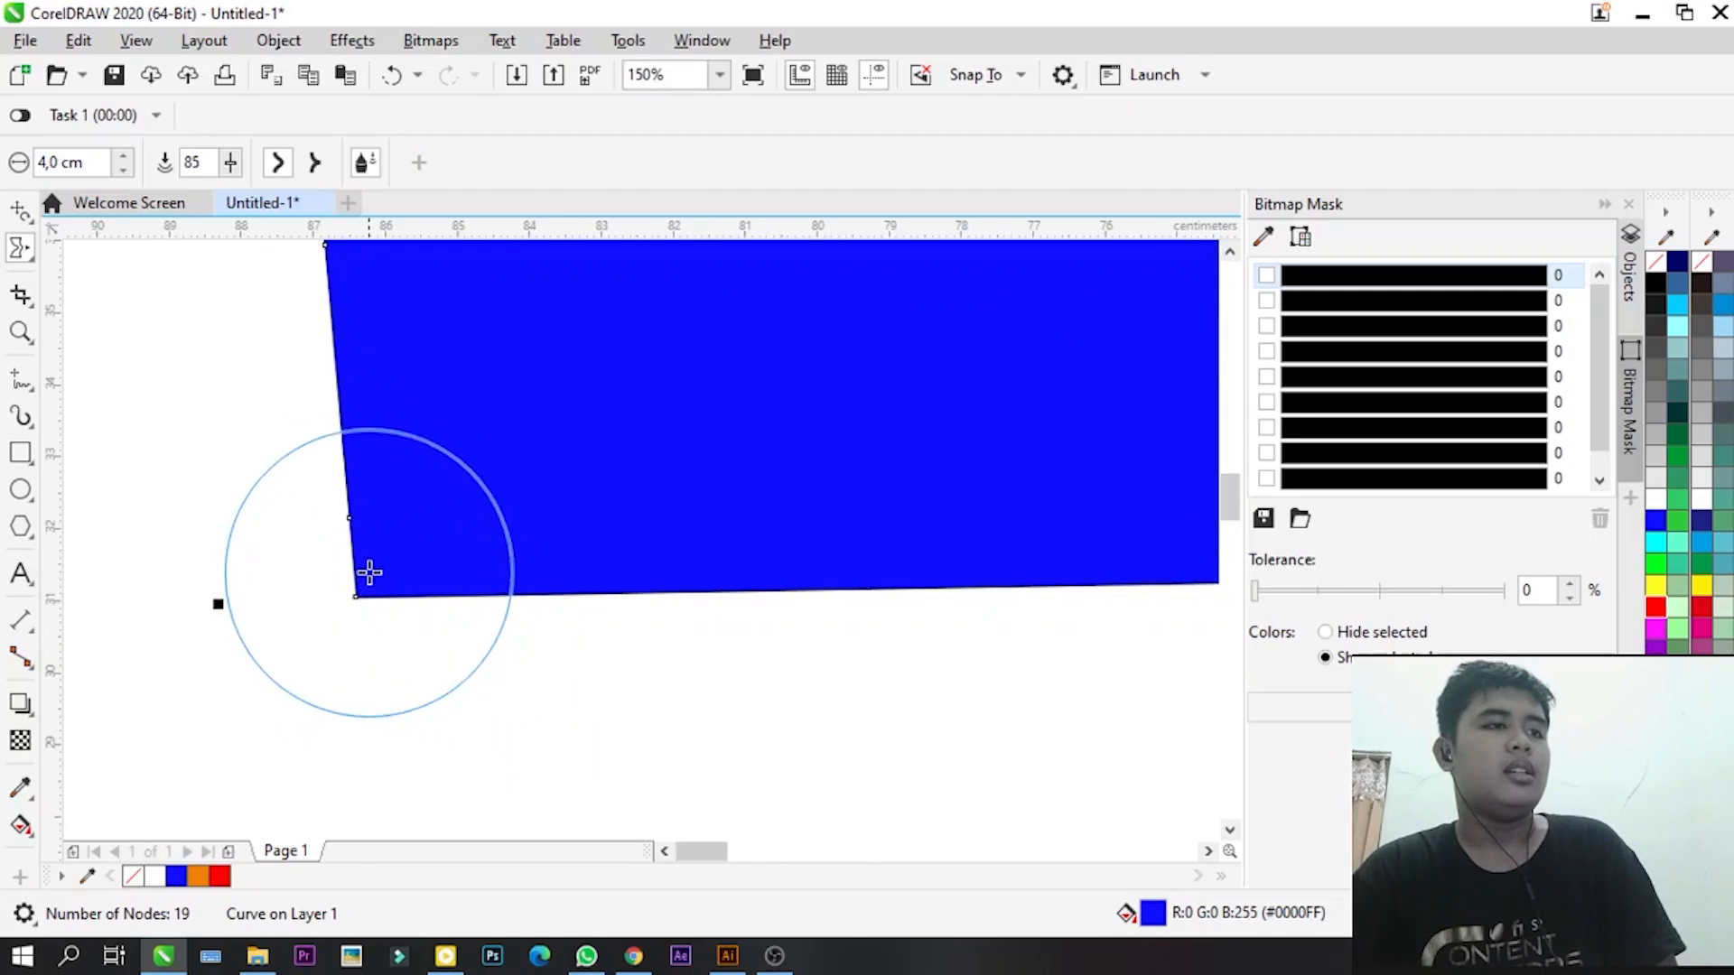
drag(357, 598, 506, 417)
scroll(582, 652, down, 2)
scroll(521, 548, up, 2)
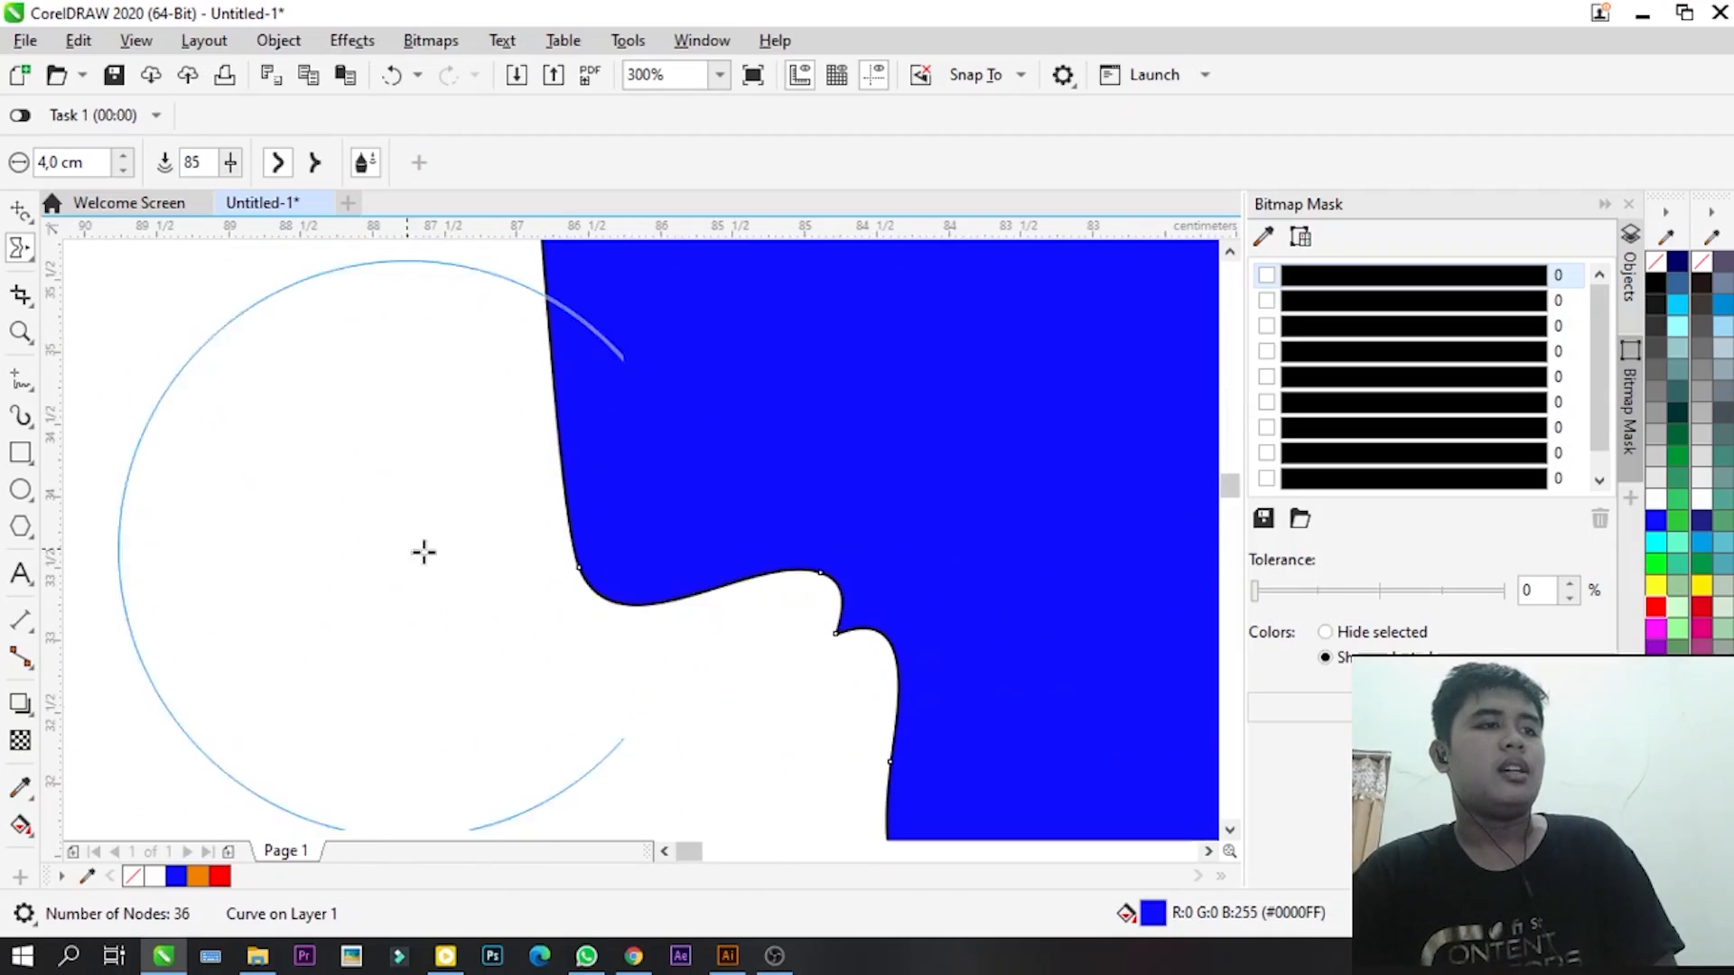
scroll(310, 549, down, 2)
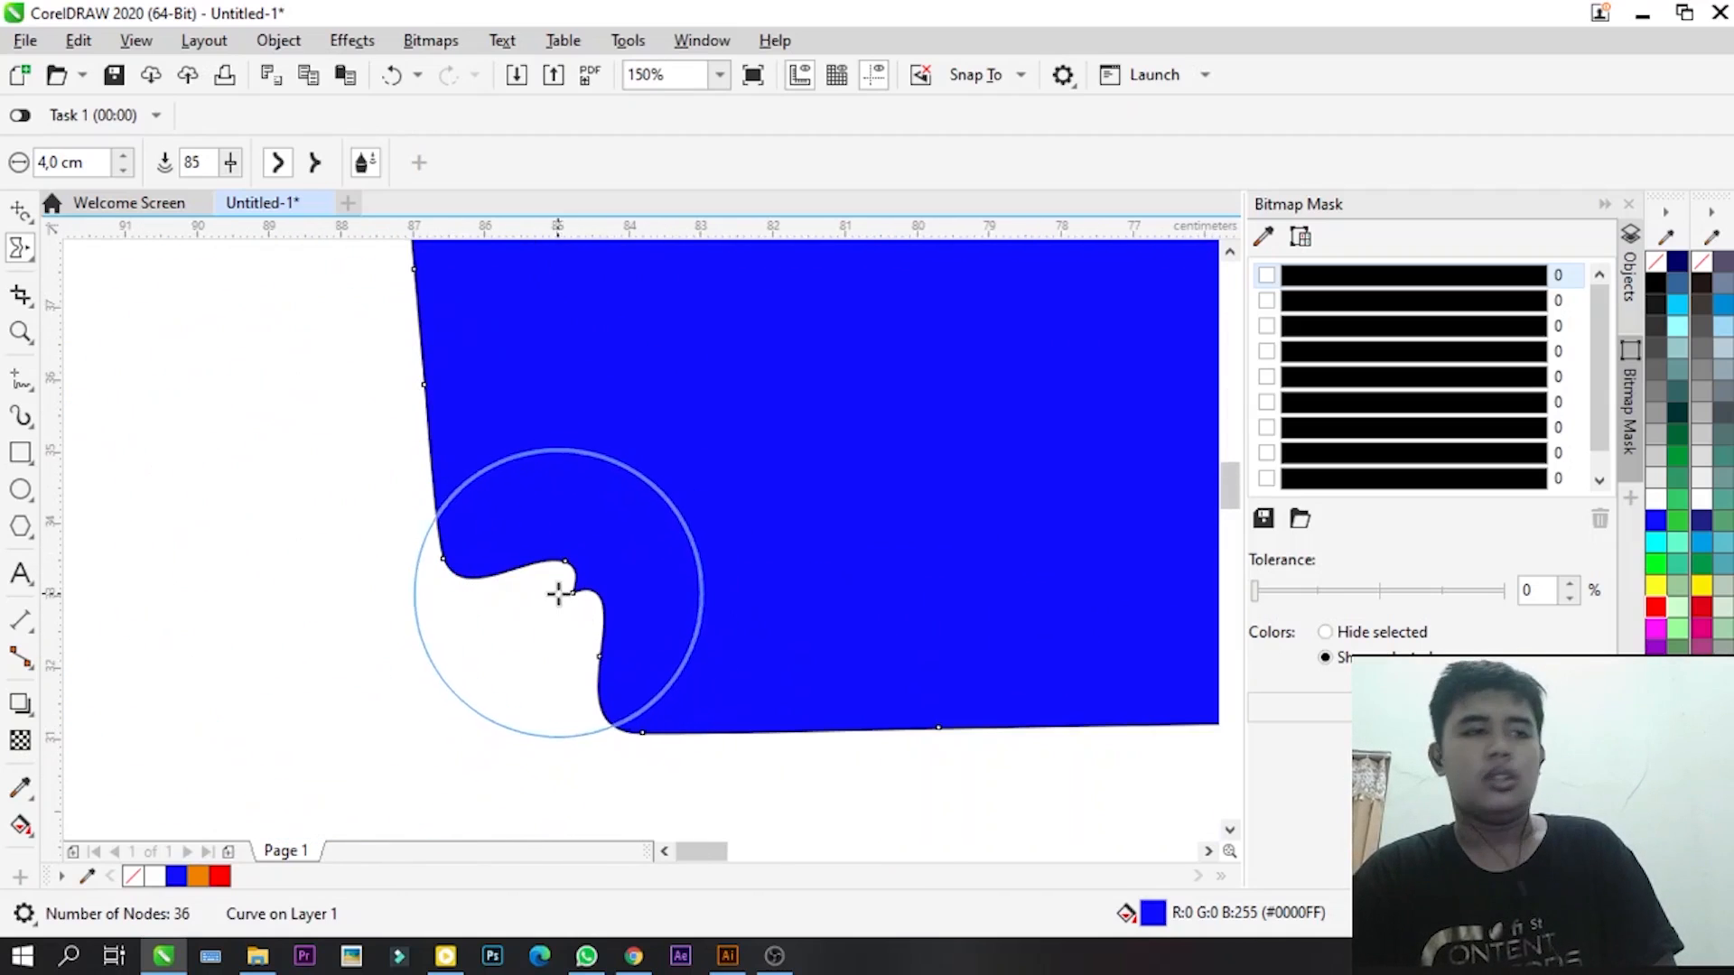
scroll(560, 603, up, 4)
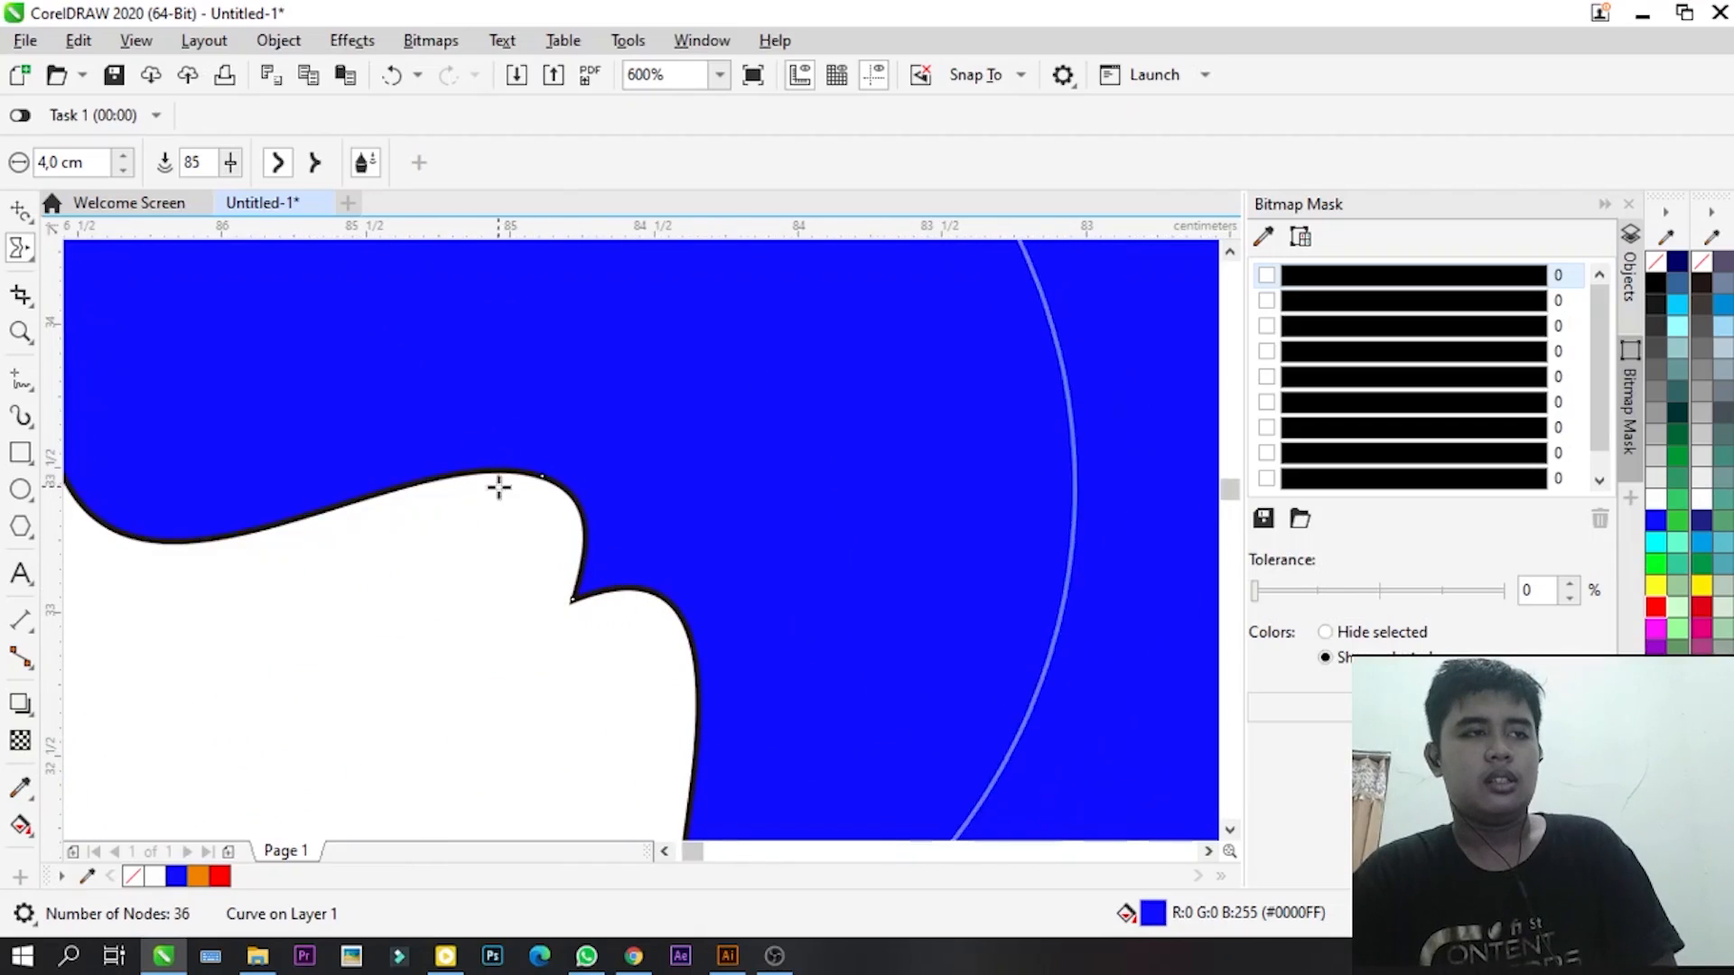
scroll(647, 511, down, 2)
scroll(572, 527, down, 4)
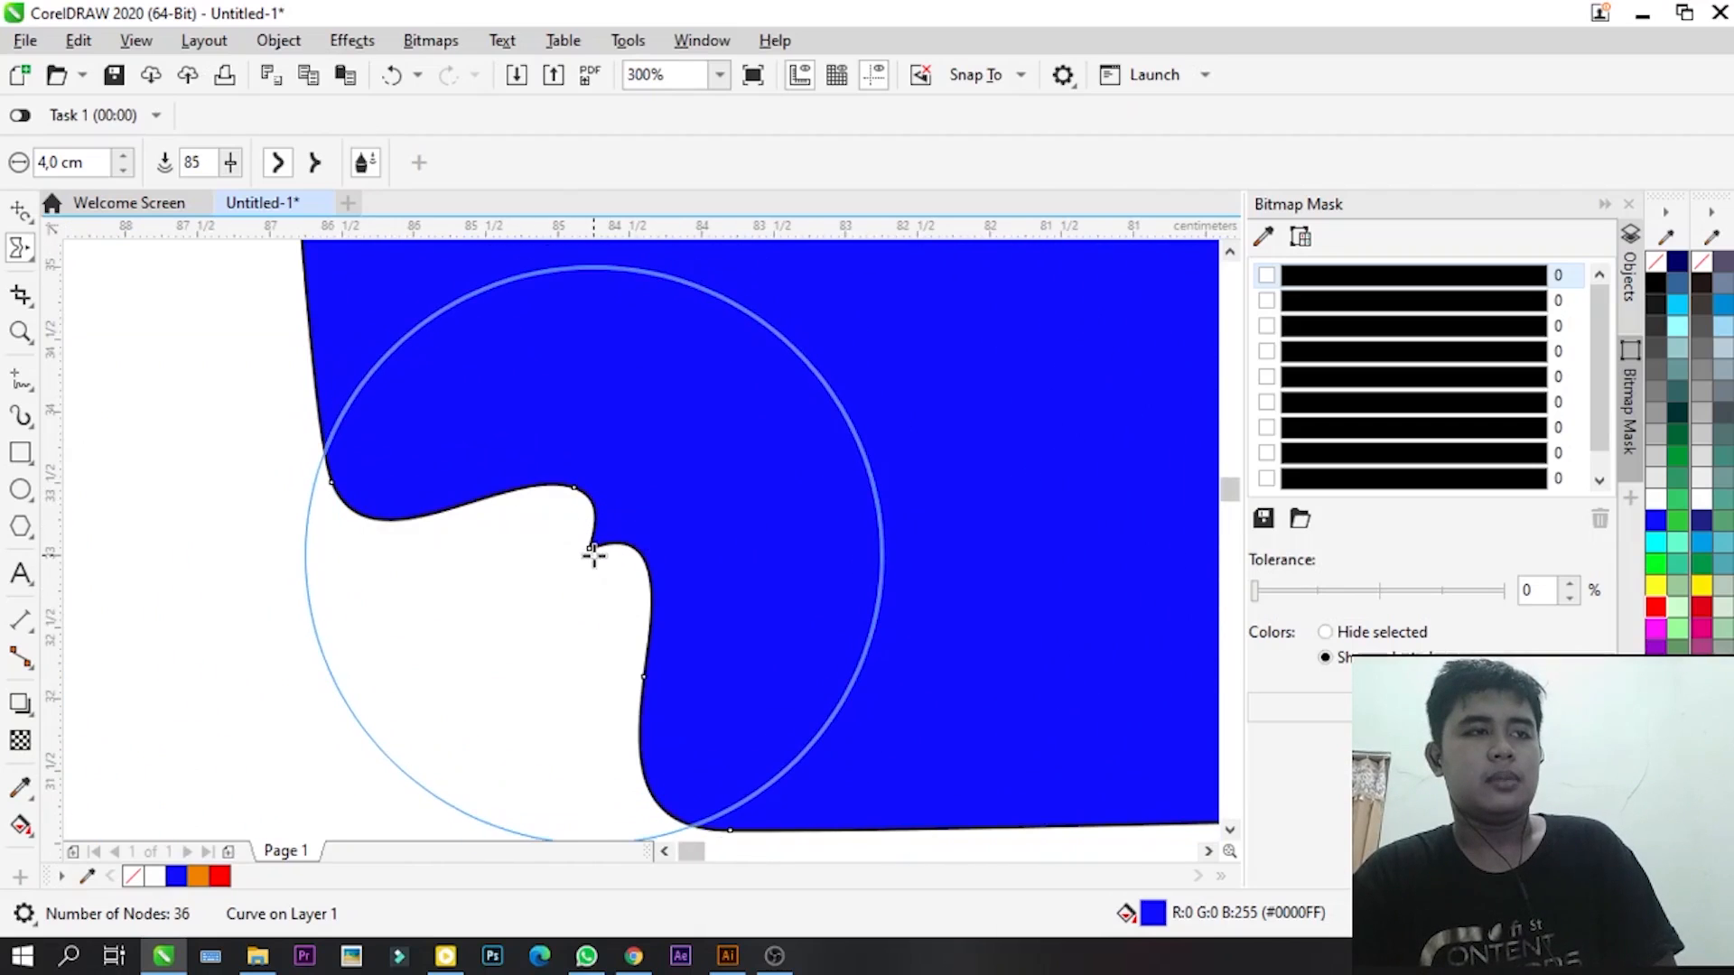
scroll(528, 560, up, 2)
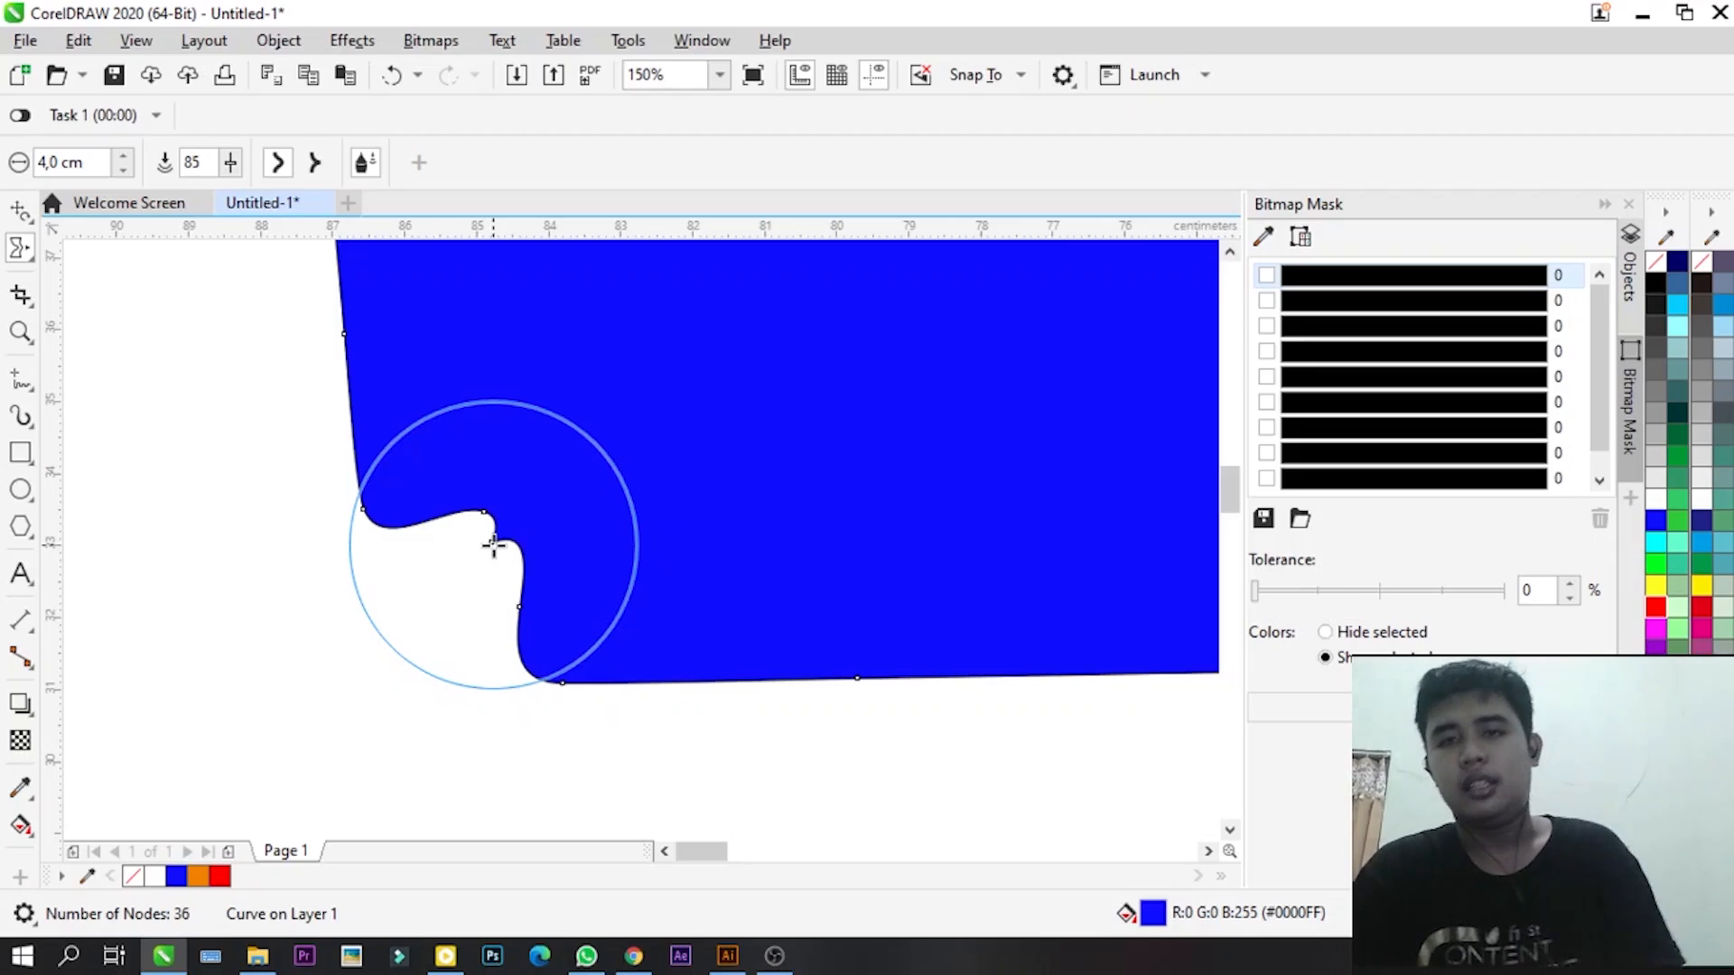
- Twirl a tight multi-turn spiral into the strip's upper edge near X -80 cm, using a 4.0 cm nib and a rate of 50
click(28, 259)
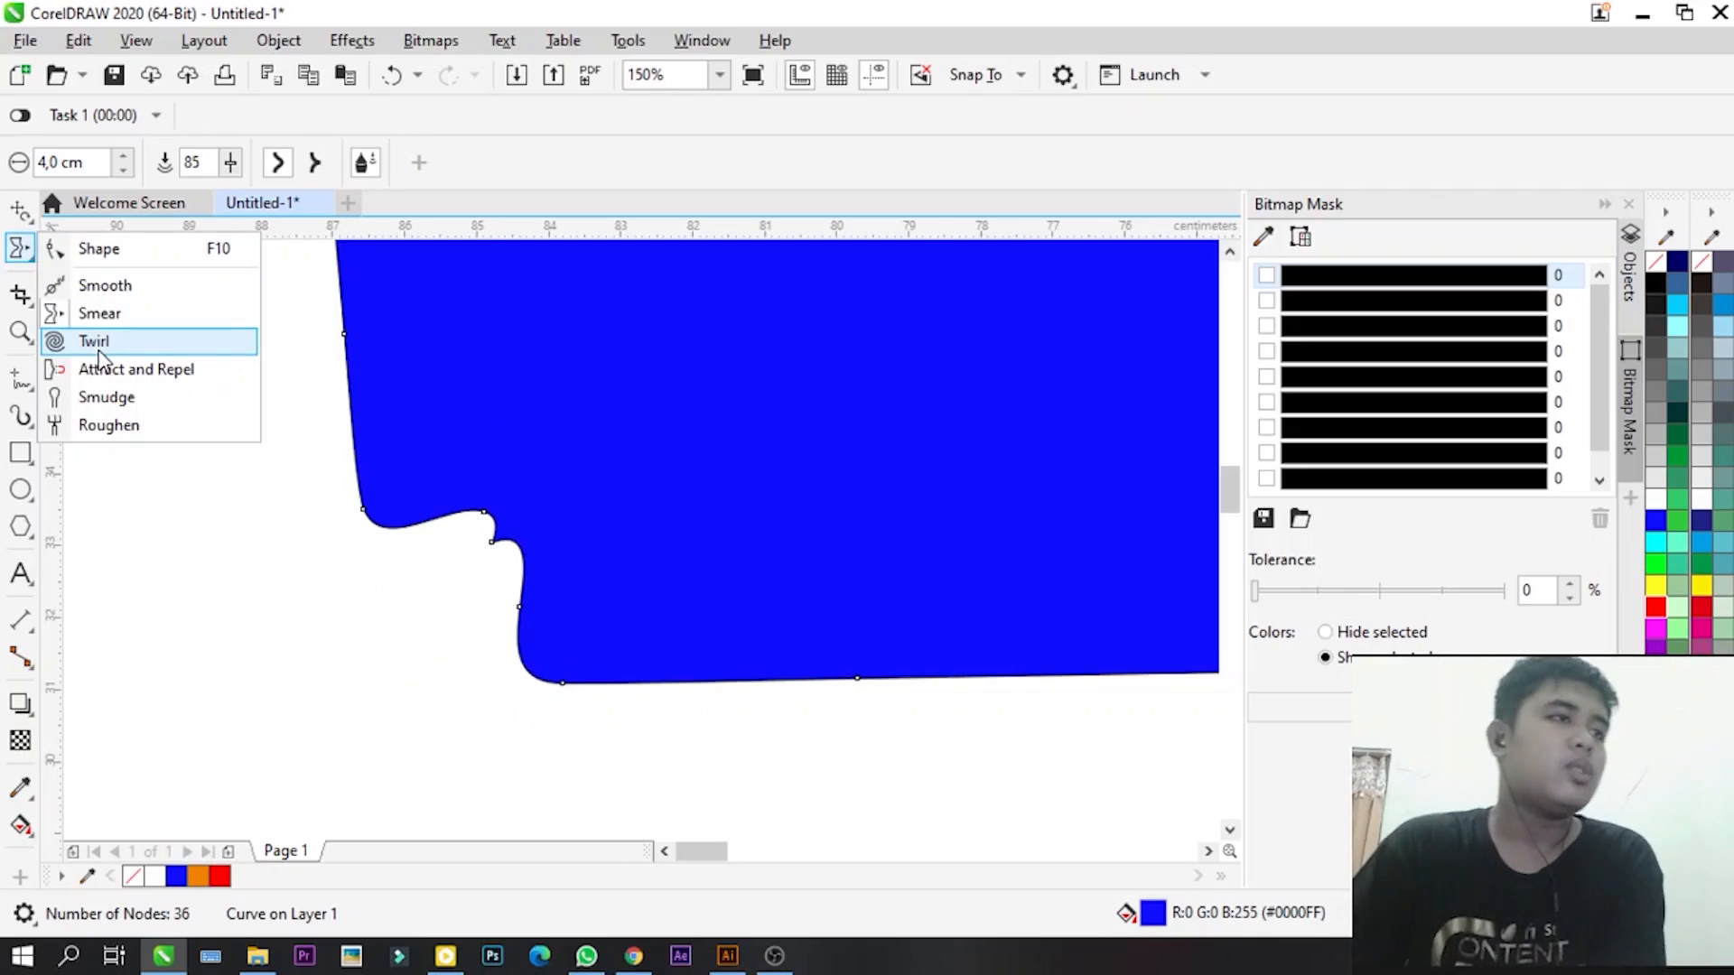
scroll(399, 592, down, 3)
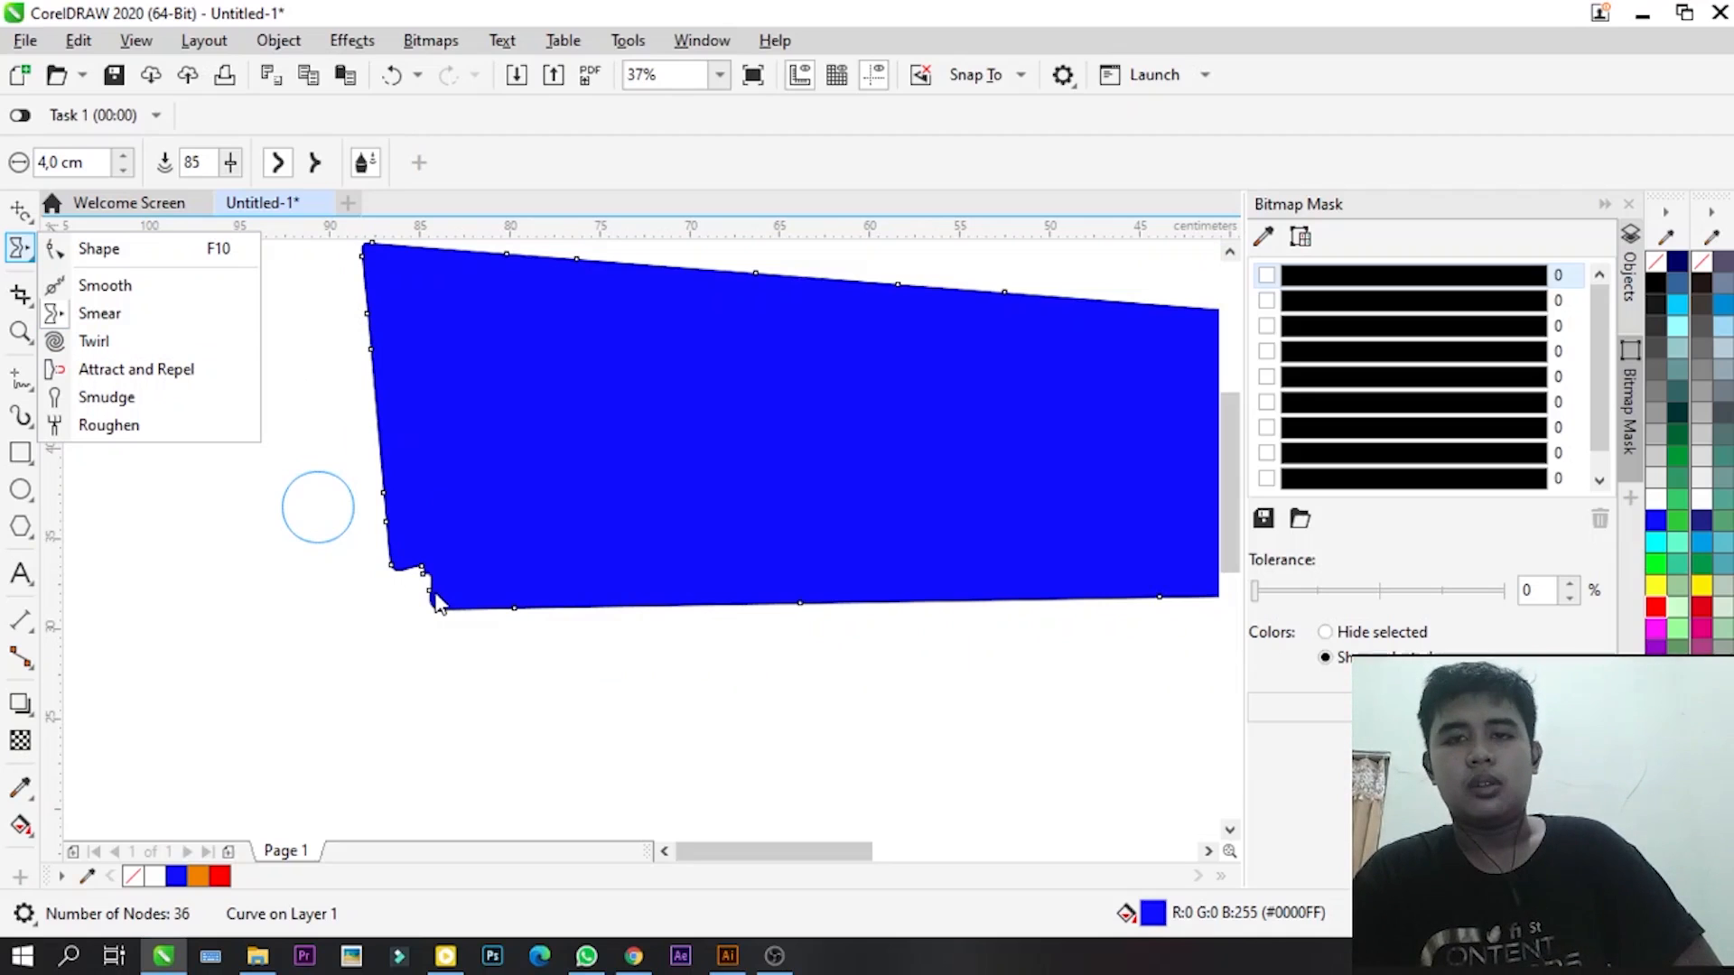
scroll(435, 596, down, 1)
scroll(571, 587, down, 1)
scroll(625, 596, up, 2)
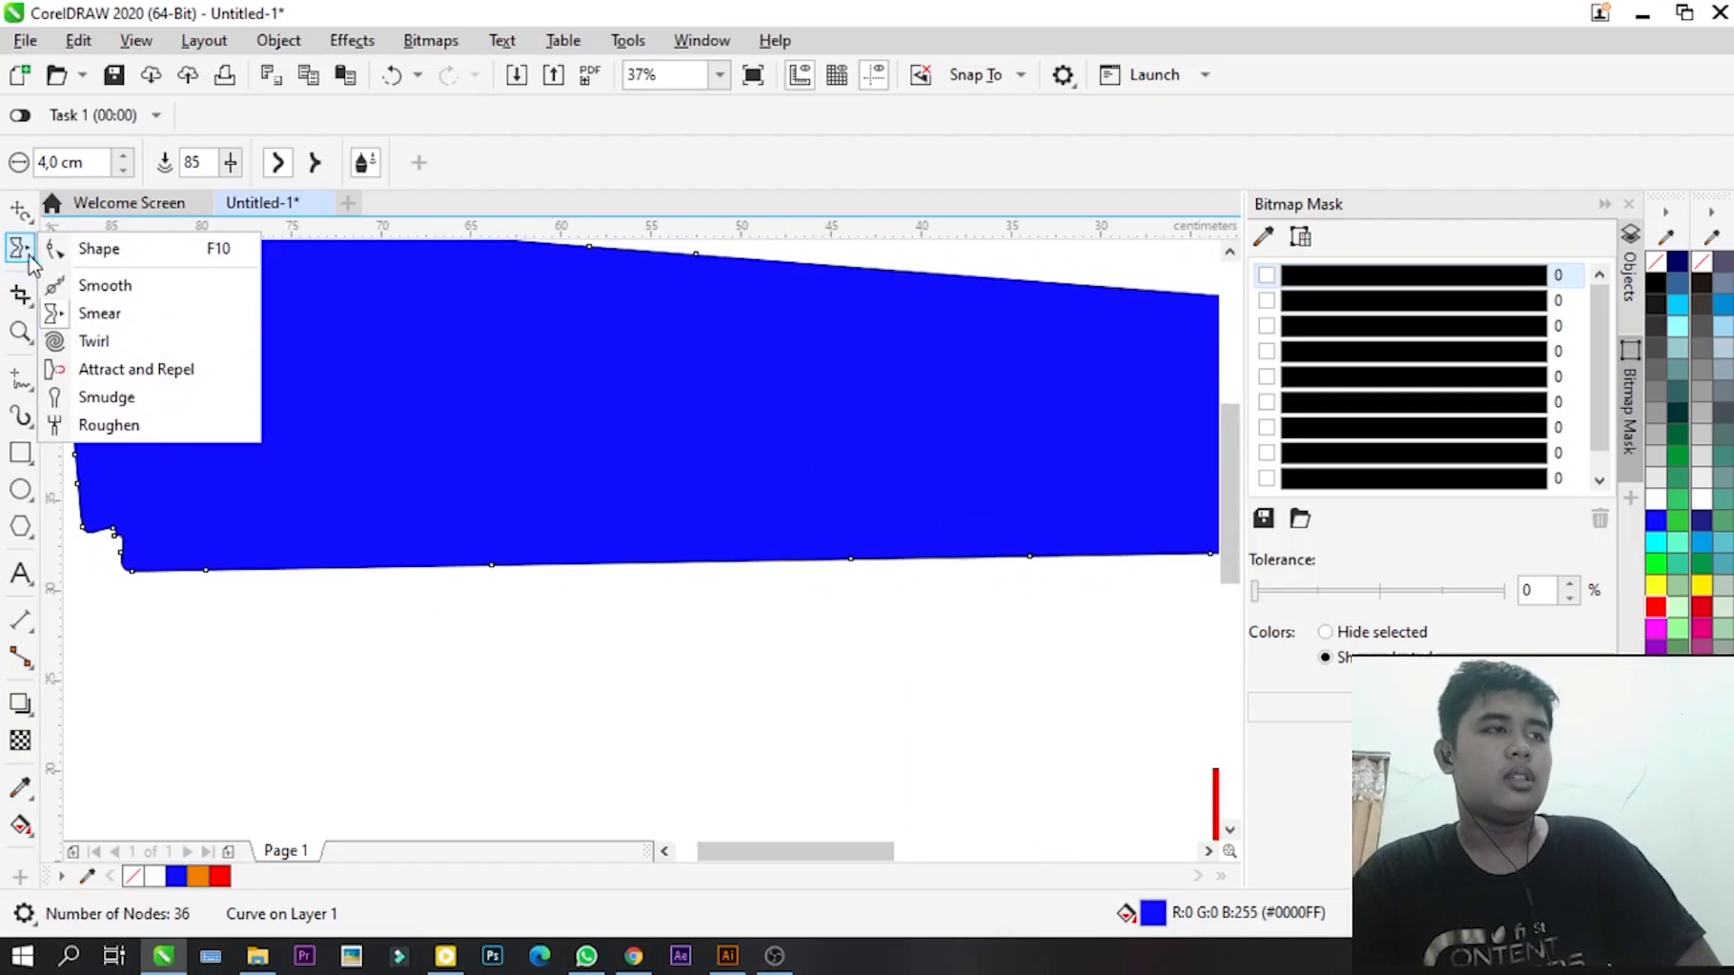
click(106, 348)
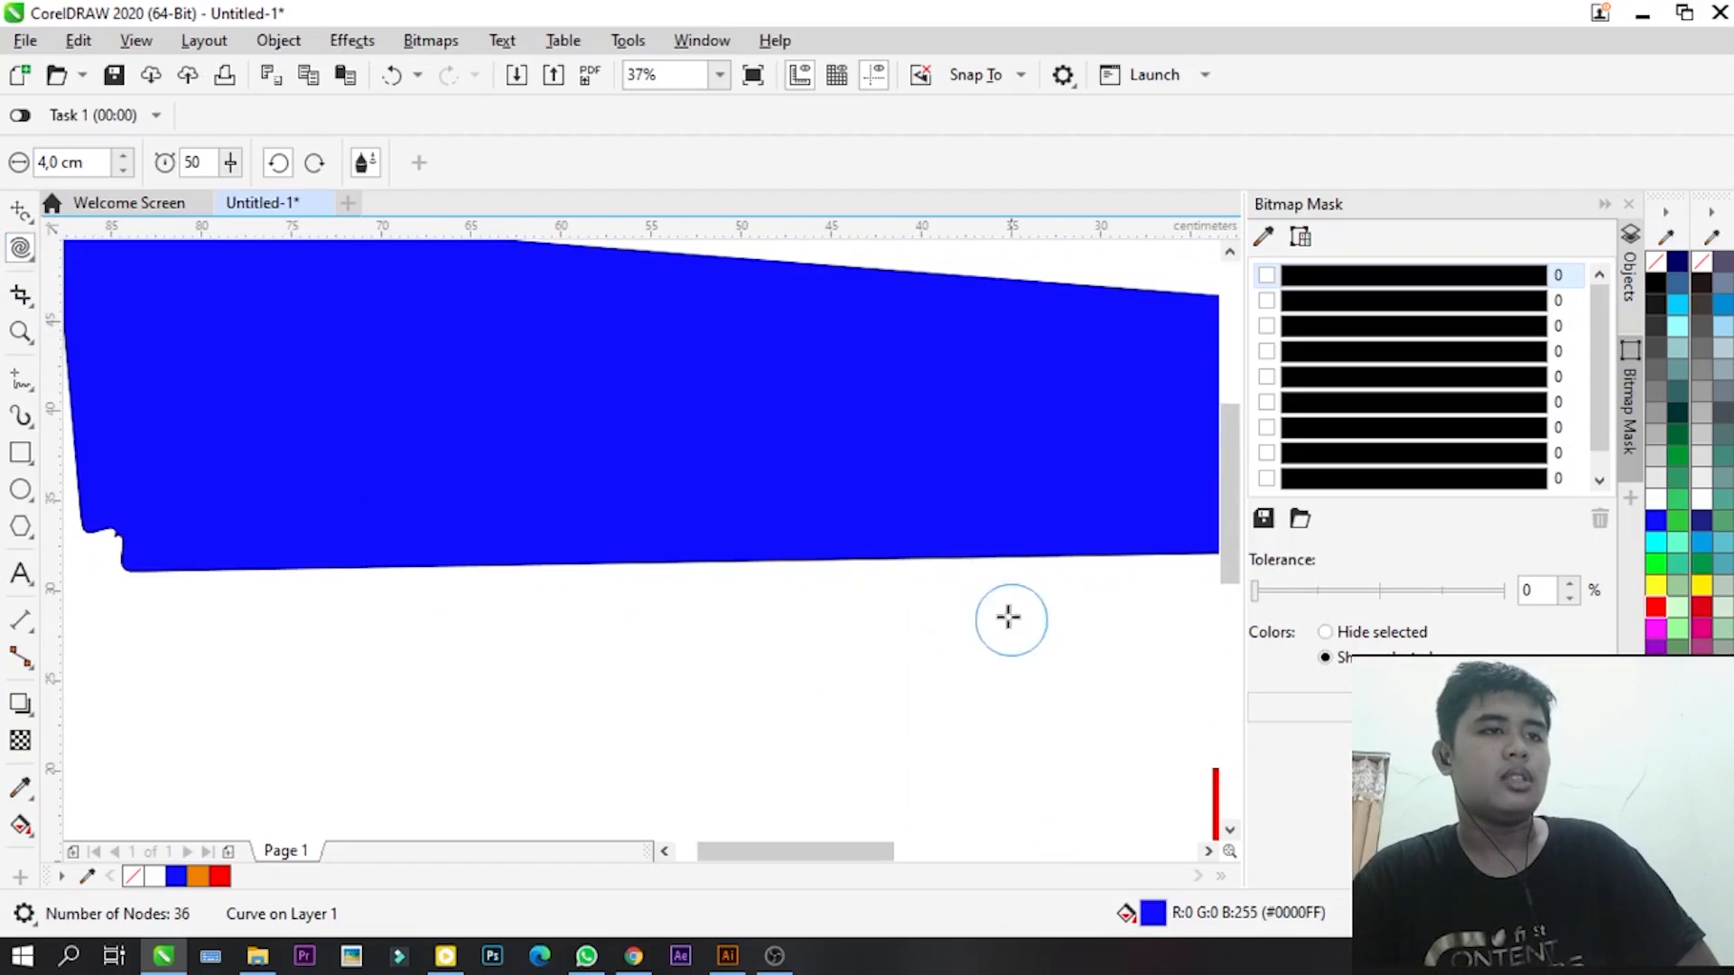
scroll(476, 503, down, 2)
scroll(436, 456, up, 3)
scroll(437, 456, up, 4)
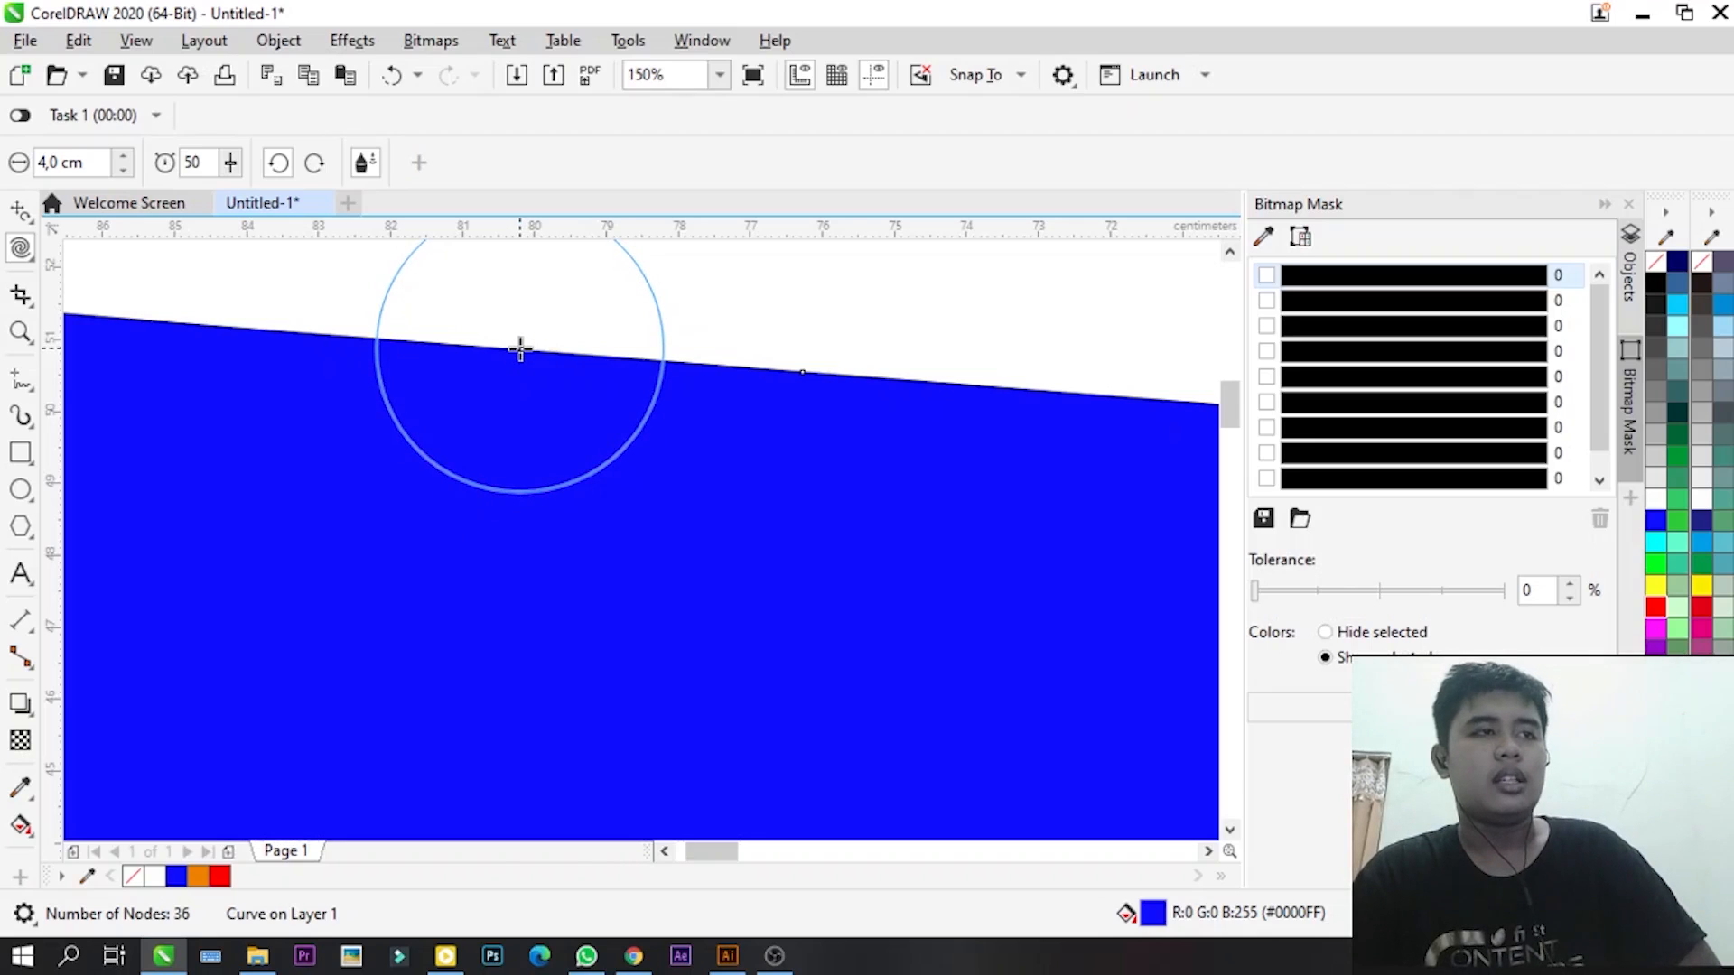
drag(520, 348, 521, 351)
scroll(596, 465, down, 2)
scroll(541, 379, up, 2)
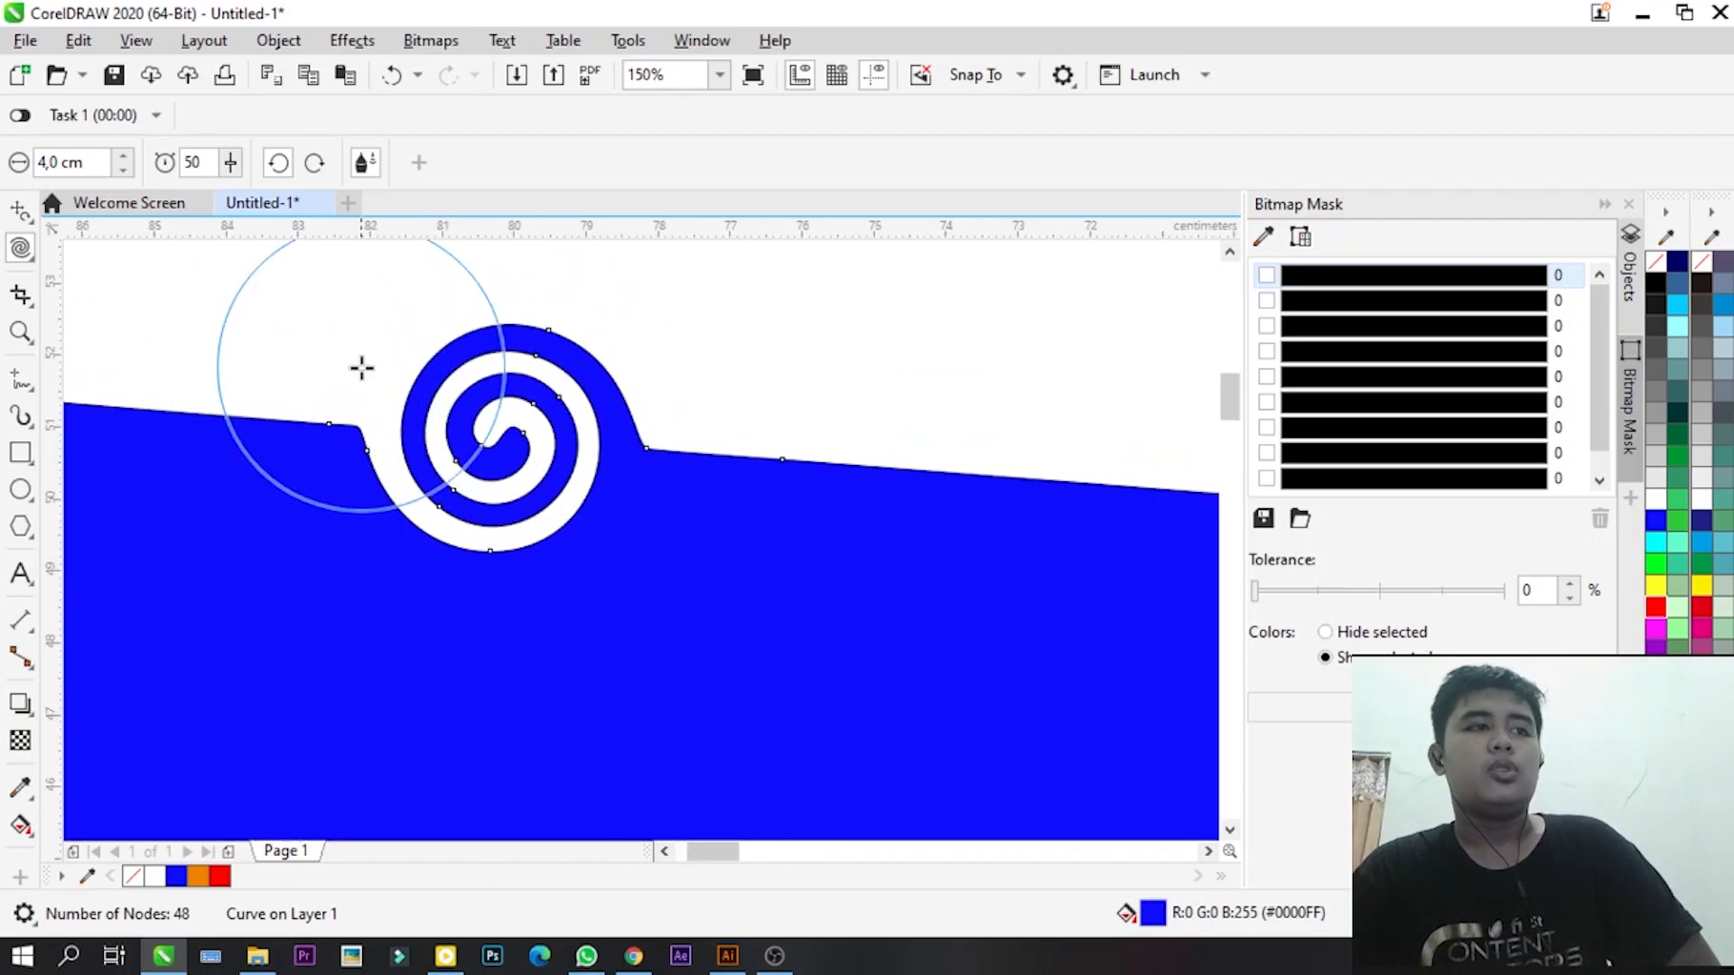
- Add two smaller wave-like twirls along the strip's upper edge, at about X -76 cm and X -58 cm
scroll(358, 365, down, 2)
scroll(561, 426, up, 2)
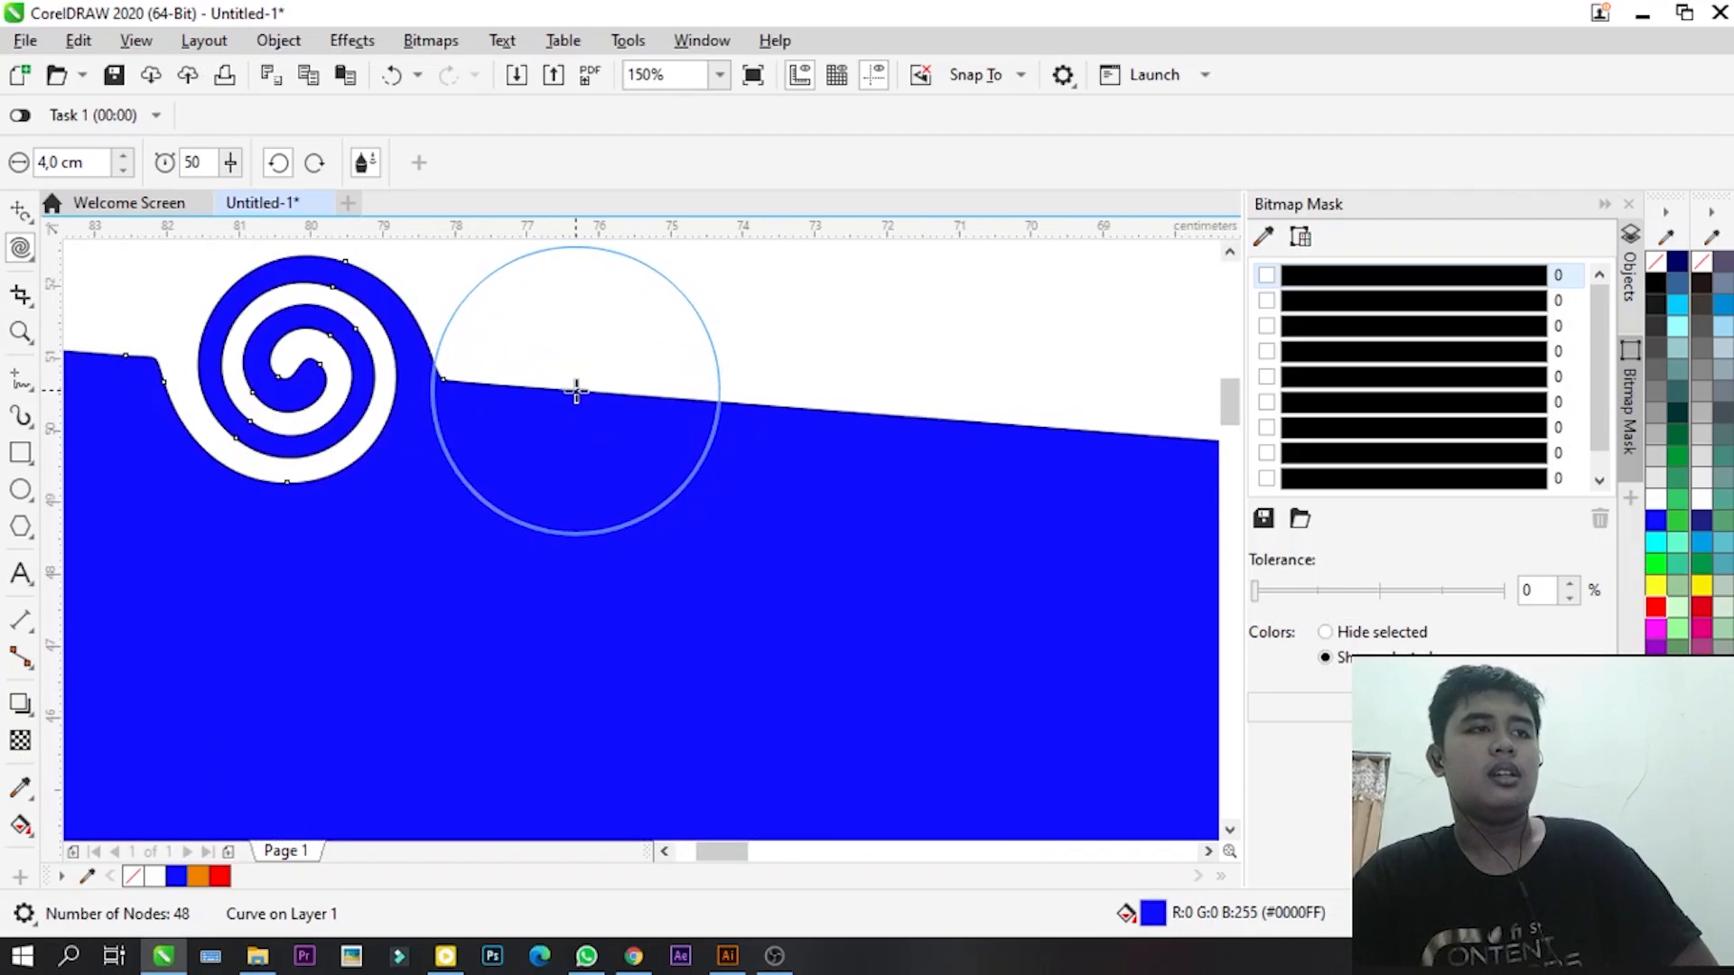
drag(576, 390, 575, 389)
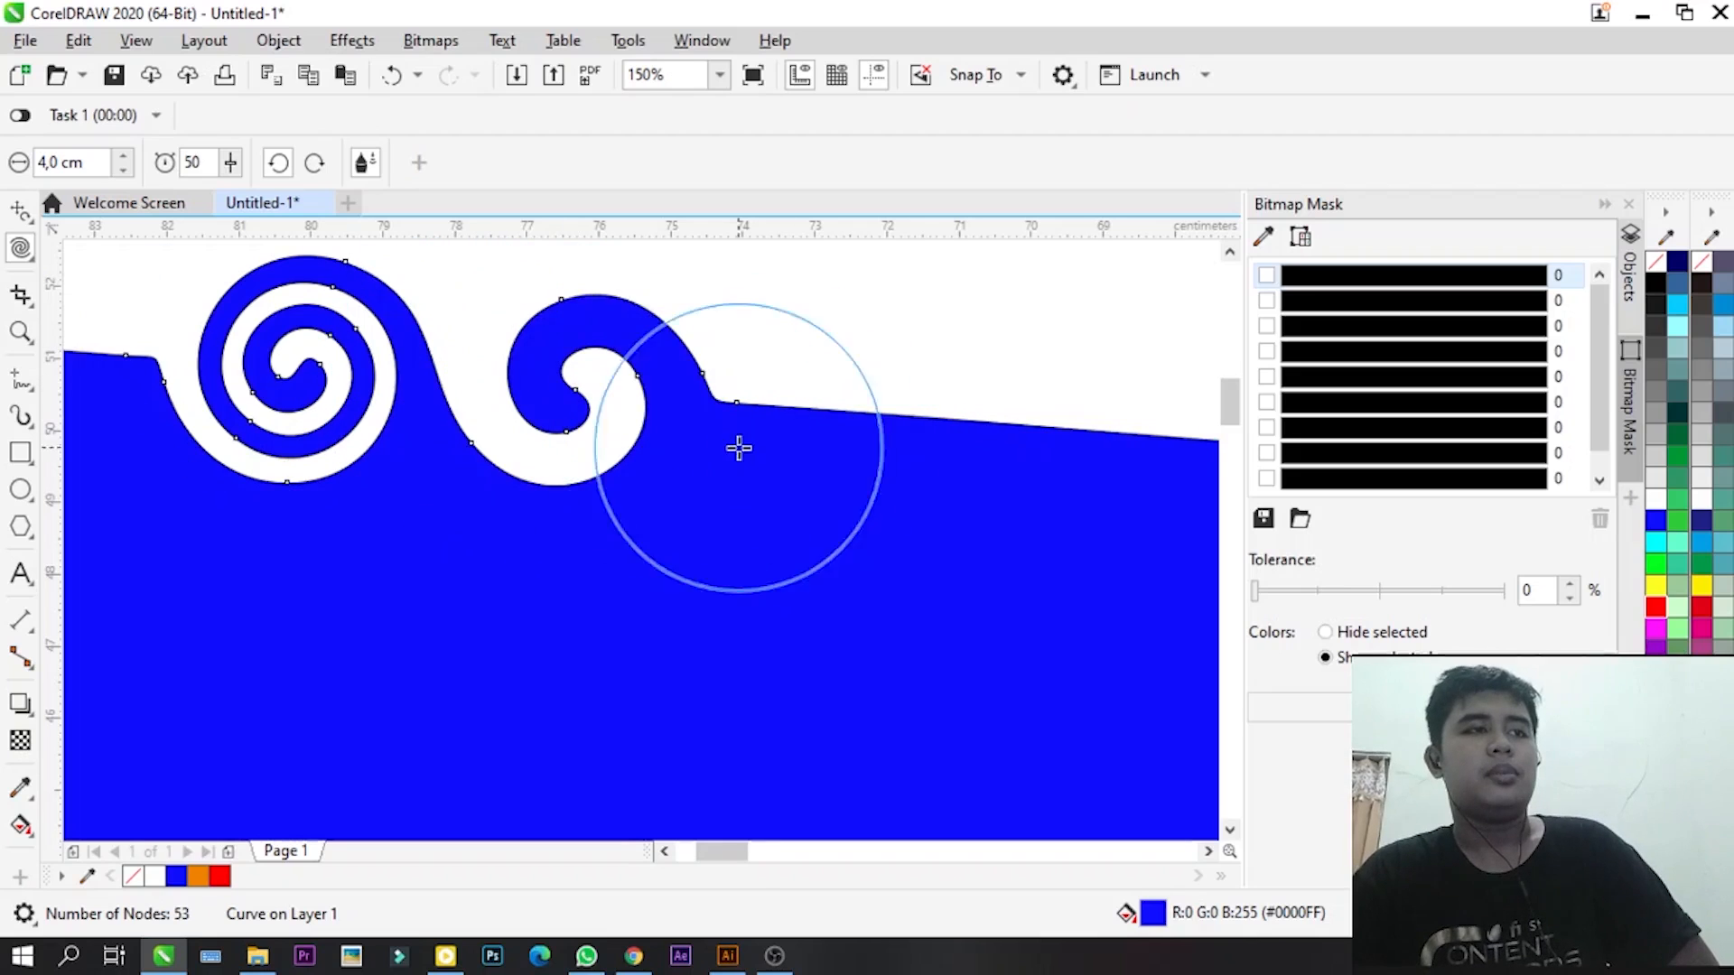
scroll(452, 402, down, 2)
scroll(686, 447, down, 2)
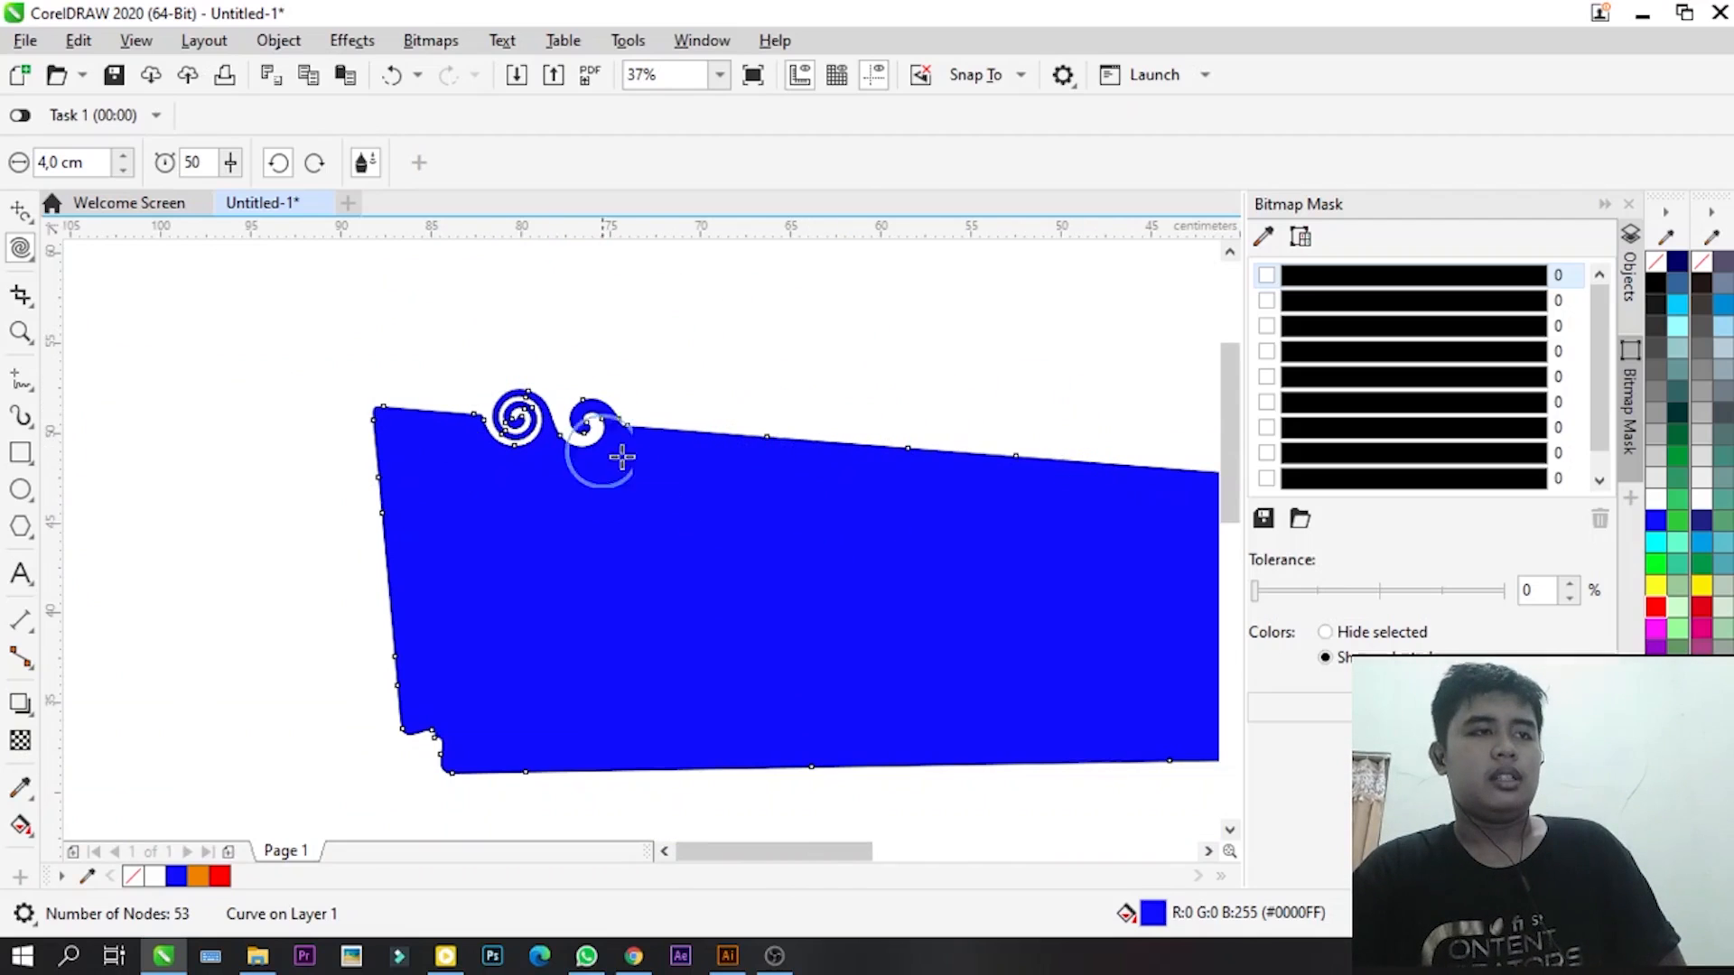
click(910, 447)
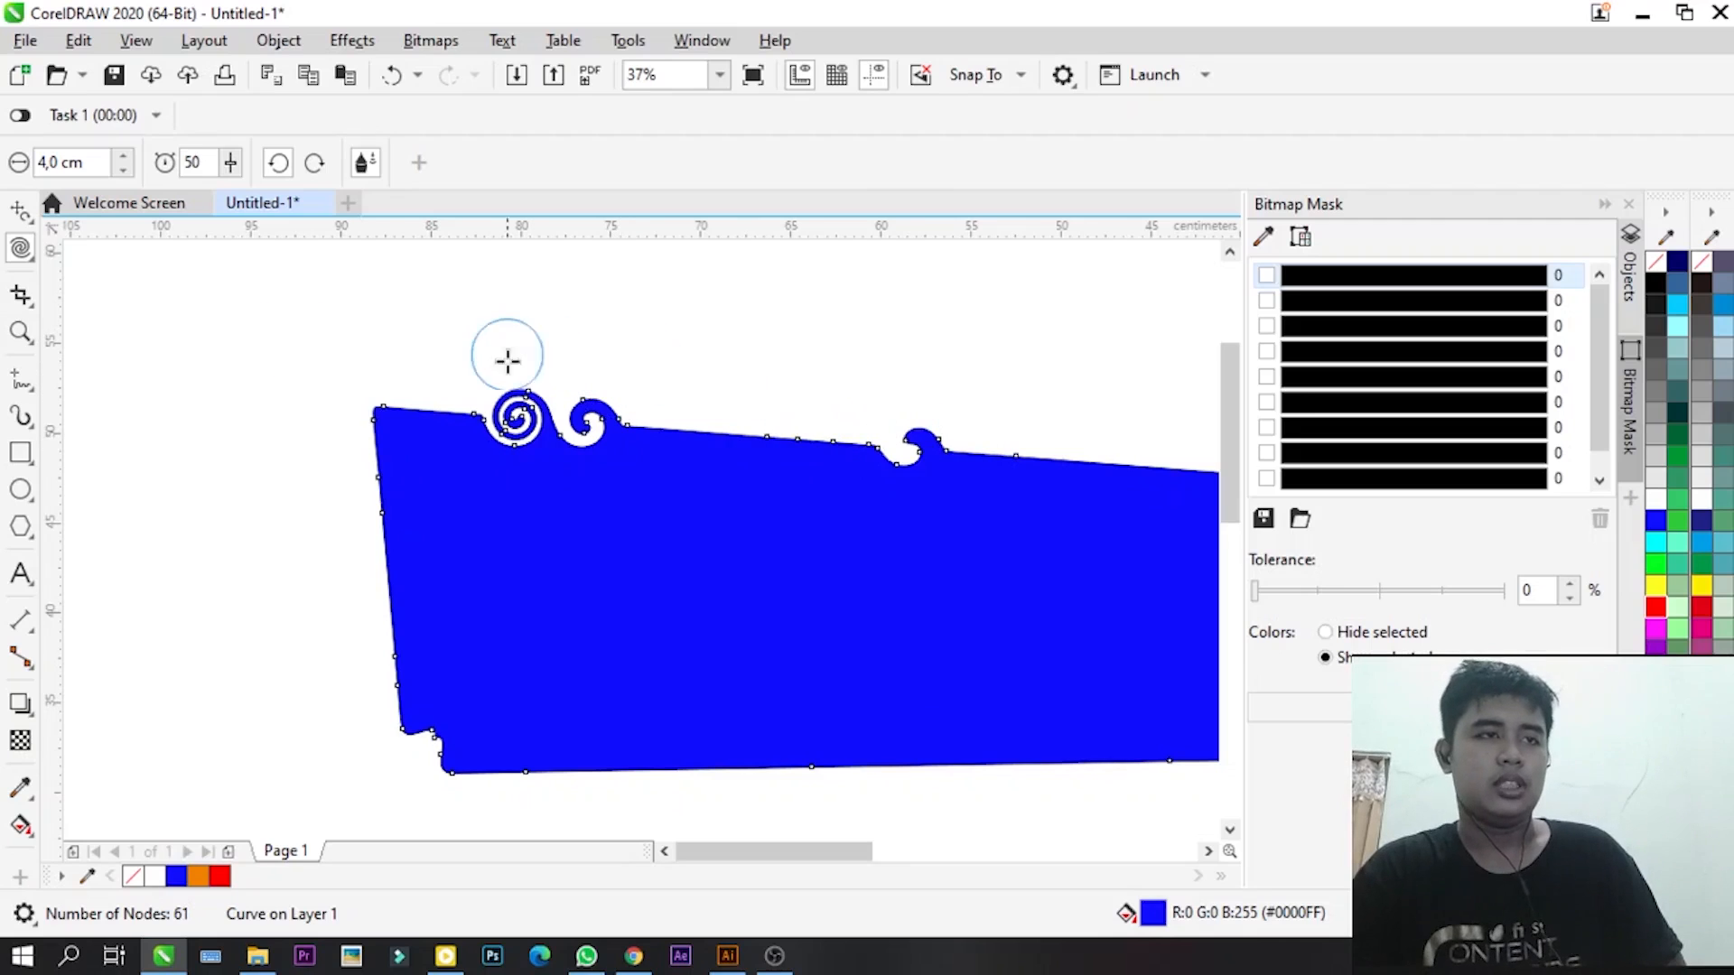
- Pull the strip's upper-left corner inward into a sharp notch with the Attract and Repel tool, using a 4.0 cm nib and a rate of 20
click(22, 244)
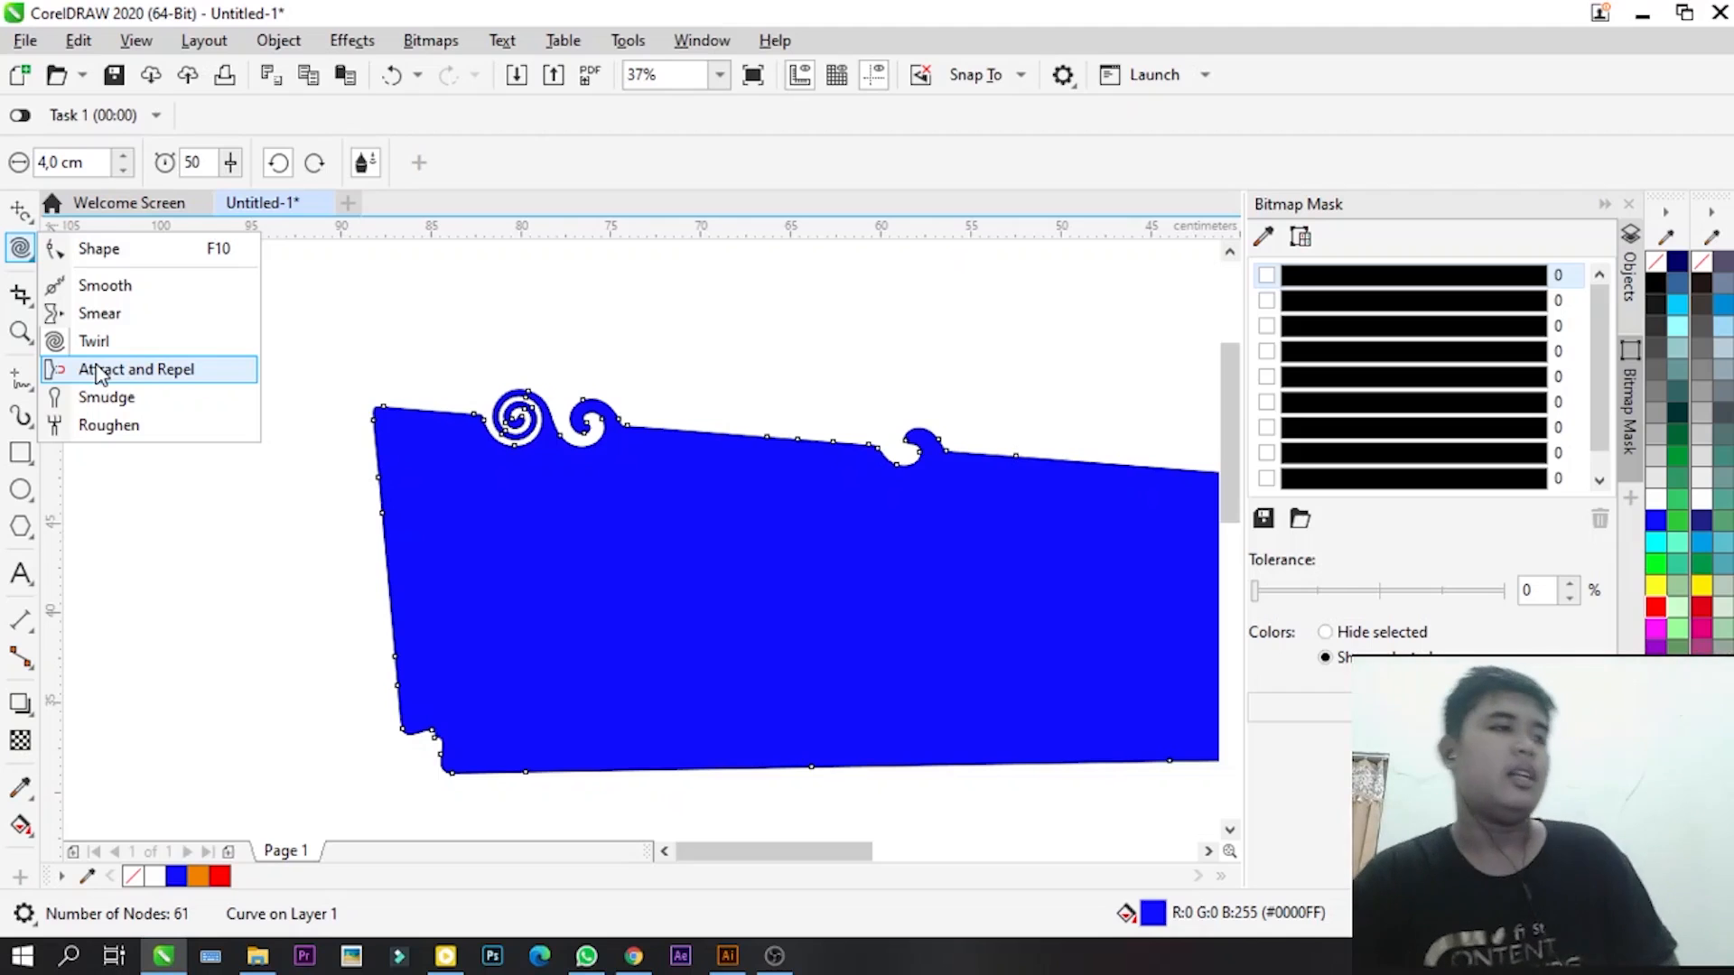
scroll(325, 511, up, 2)
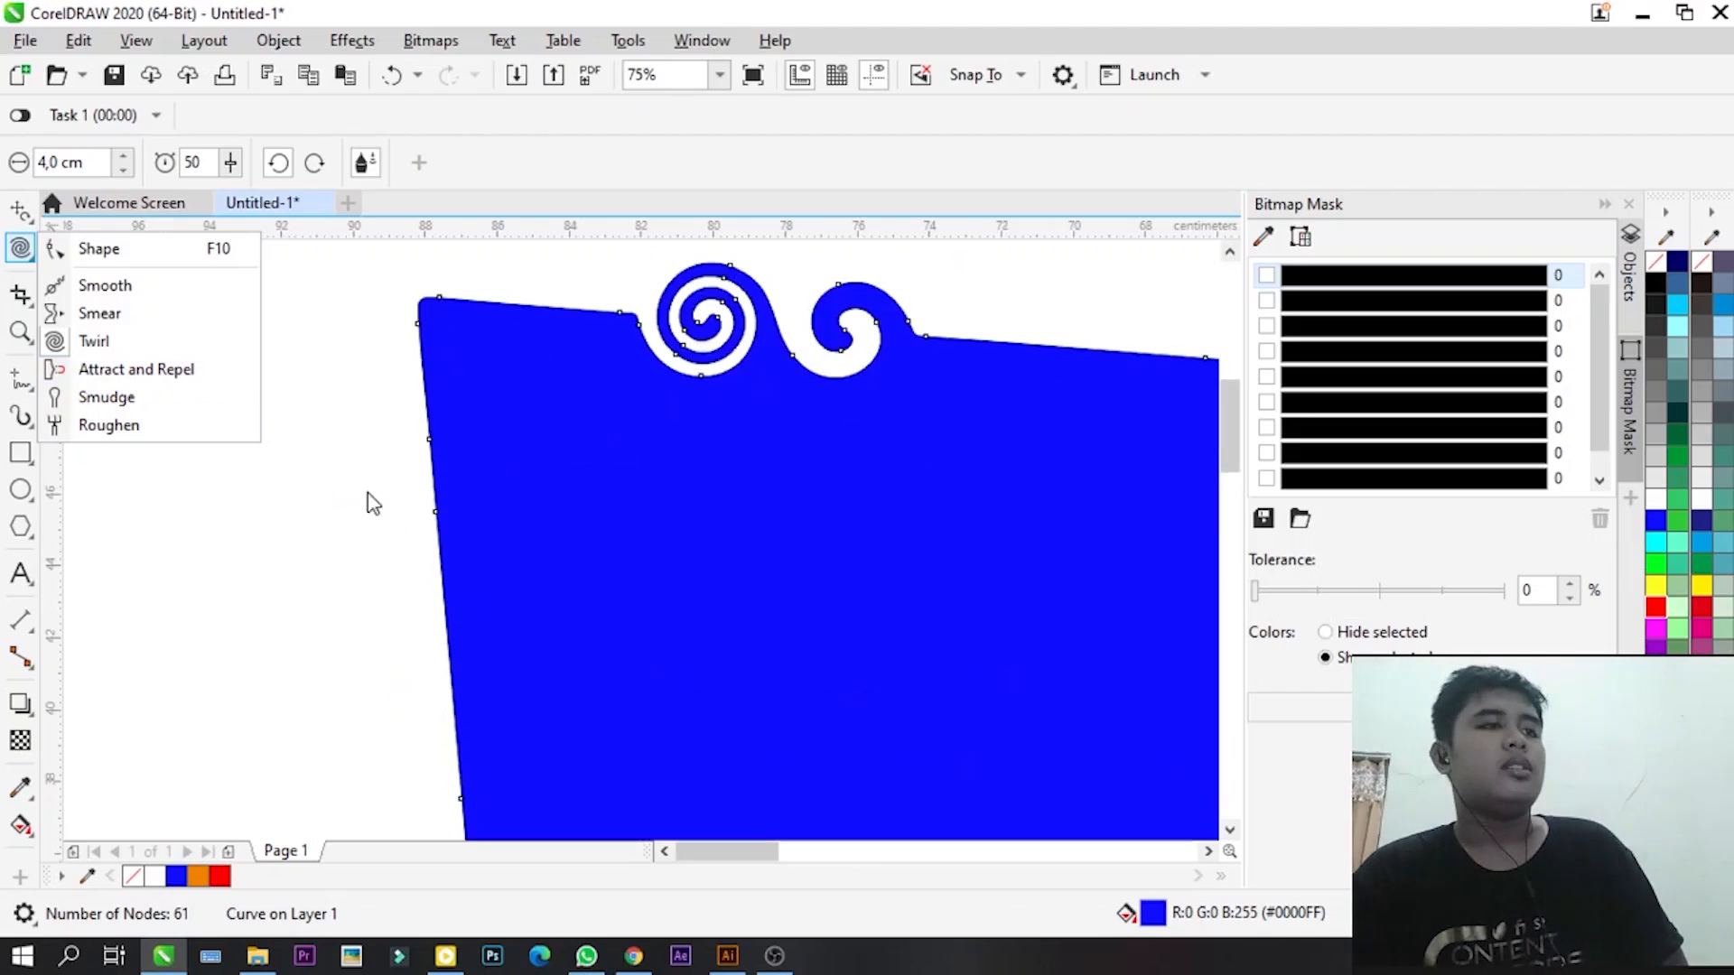
click(126, 369)
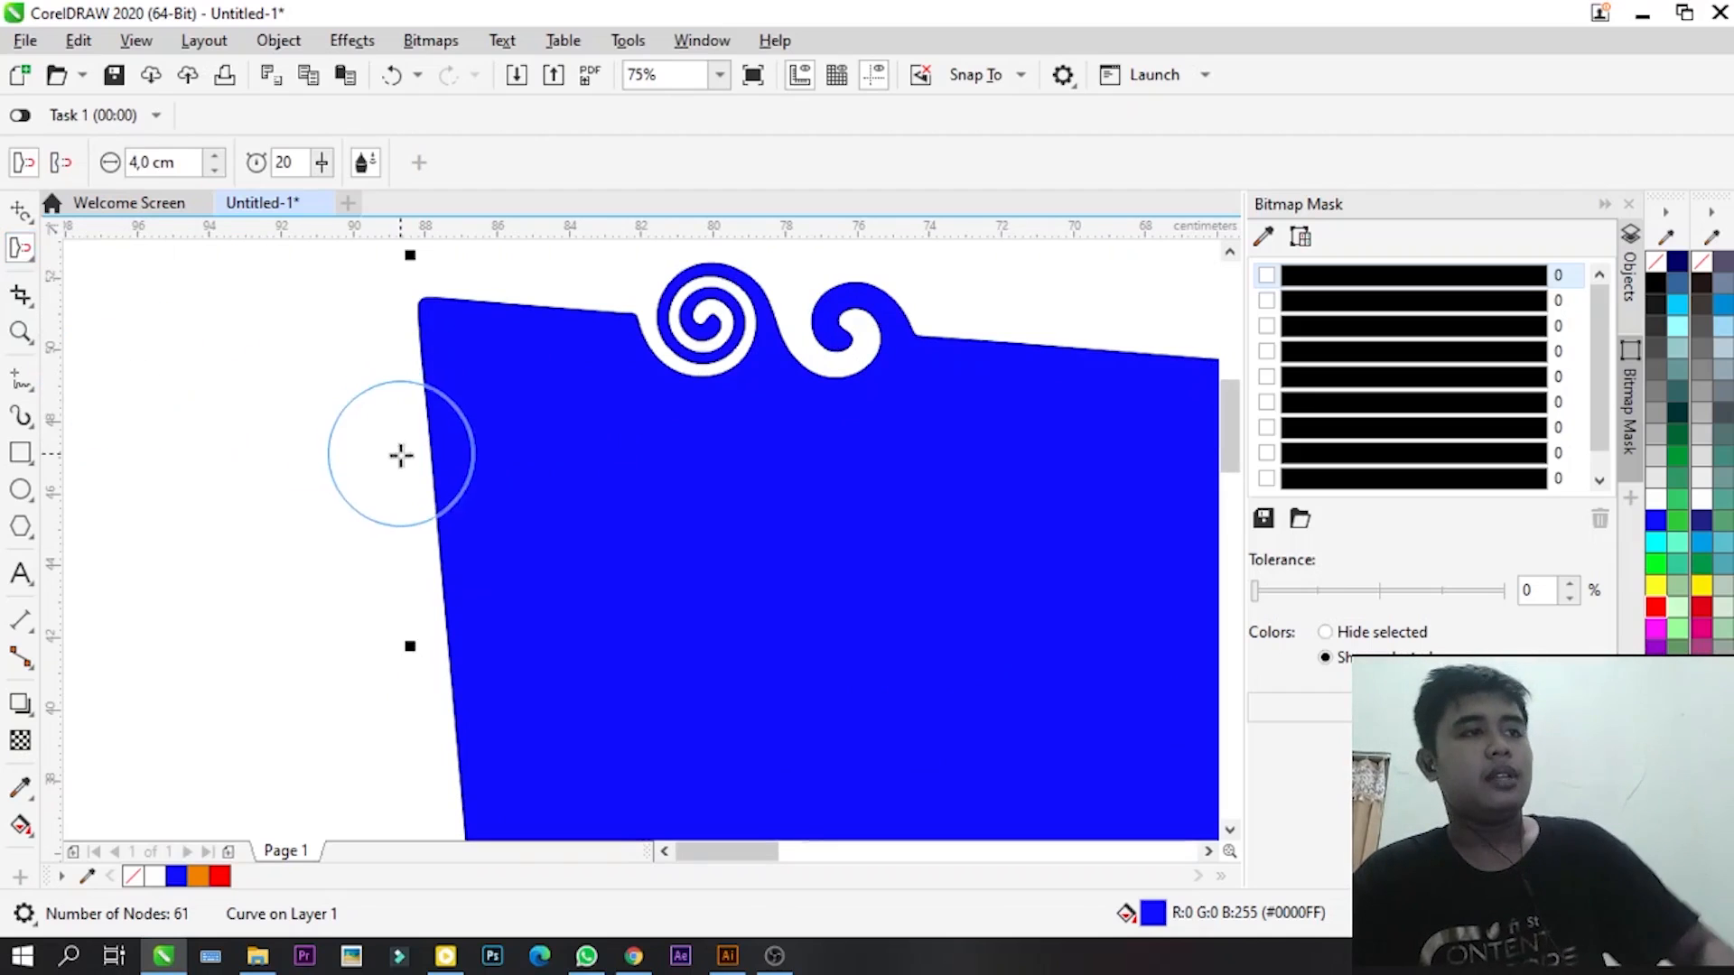
scroll(382, 310, up, 1)
mouse_move(453, 343)
mouse_down()
mouse_move(581, 418)
mouse_move(657, 510)
mouse_move(696, 493)
mouse_move(637, 523)
mouse_up()
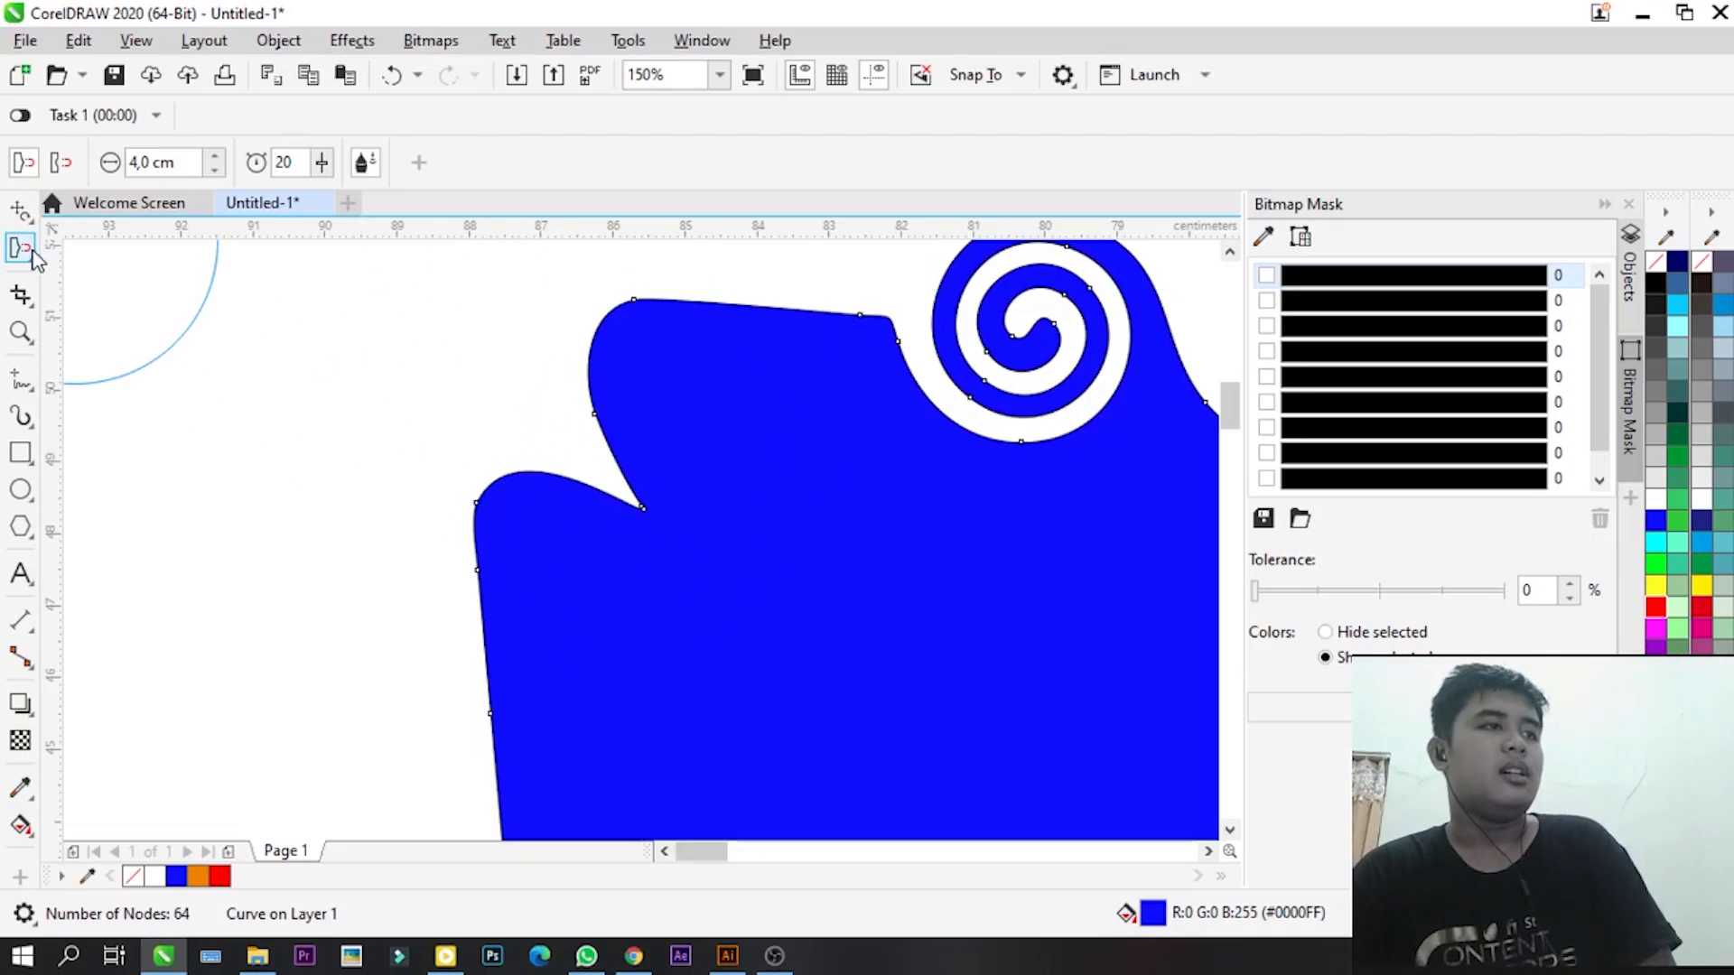
scroll(642, 508, up, 5)
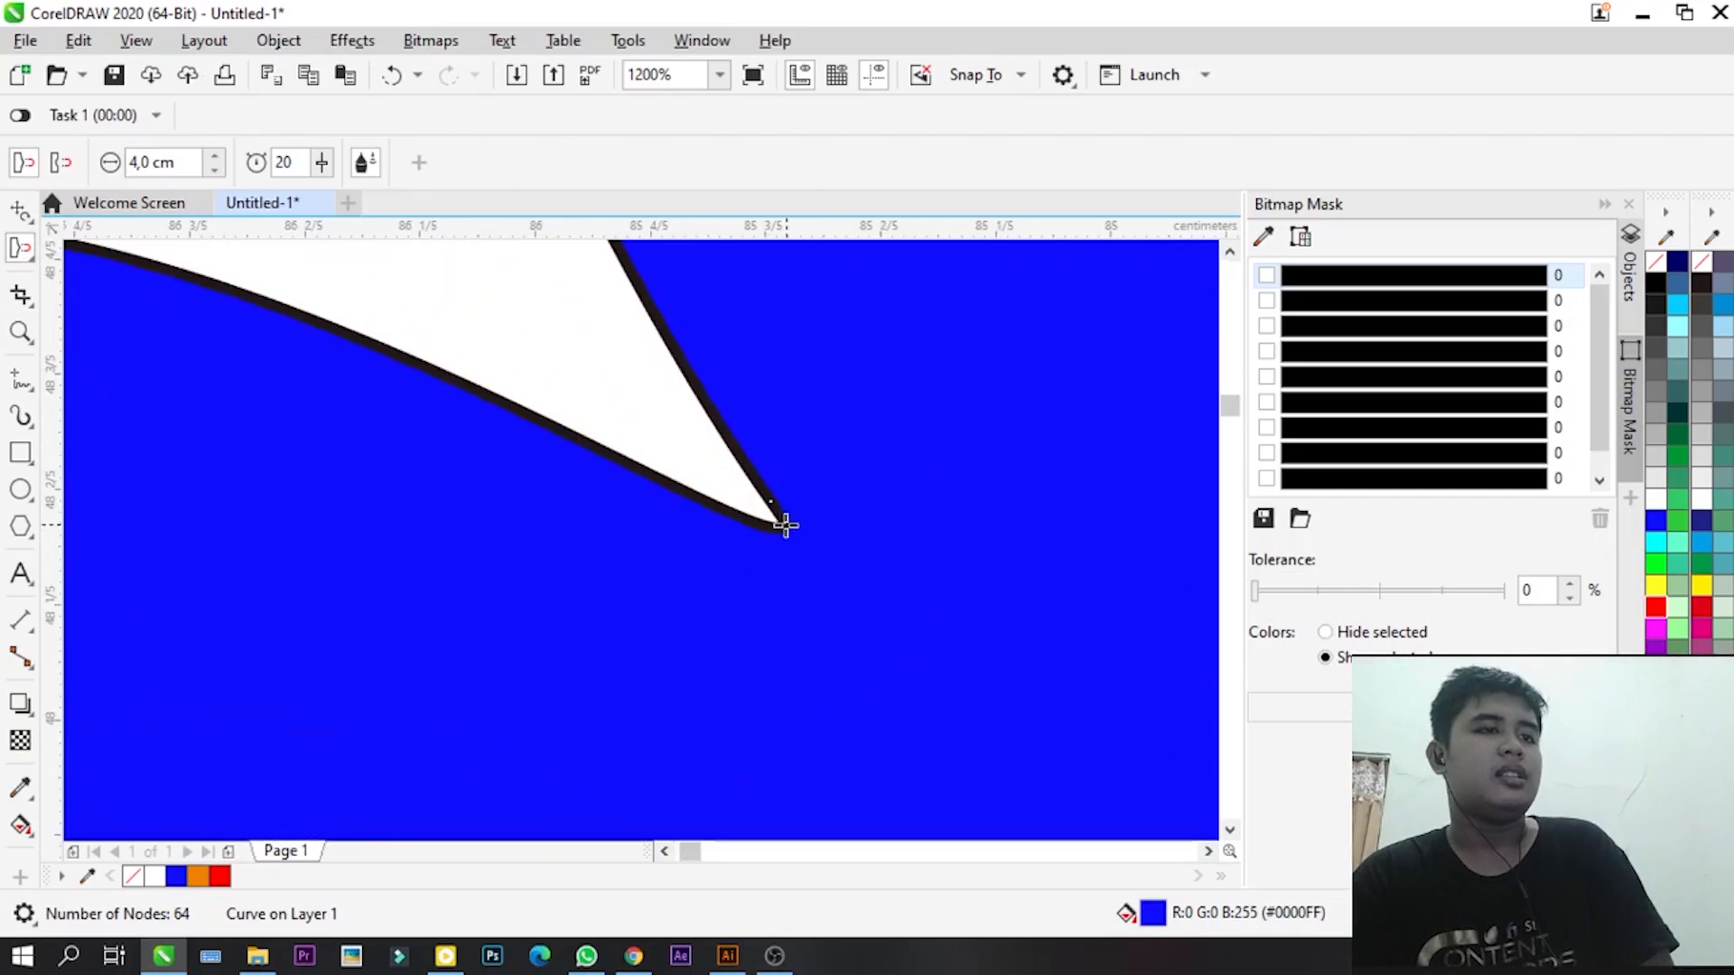
scroll(786, 524, up, 2)
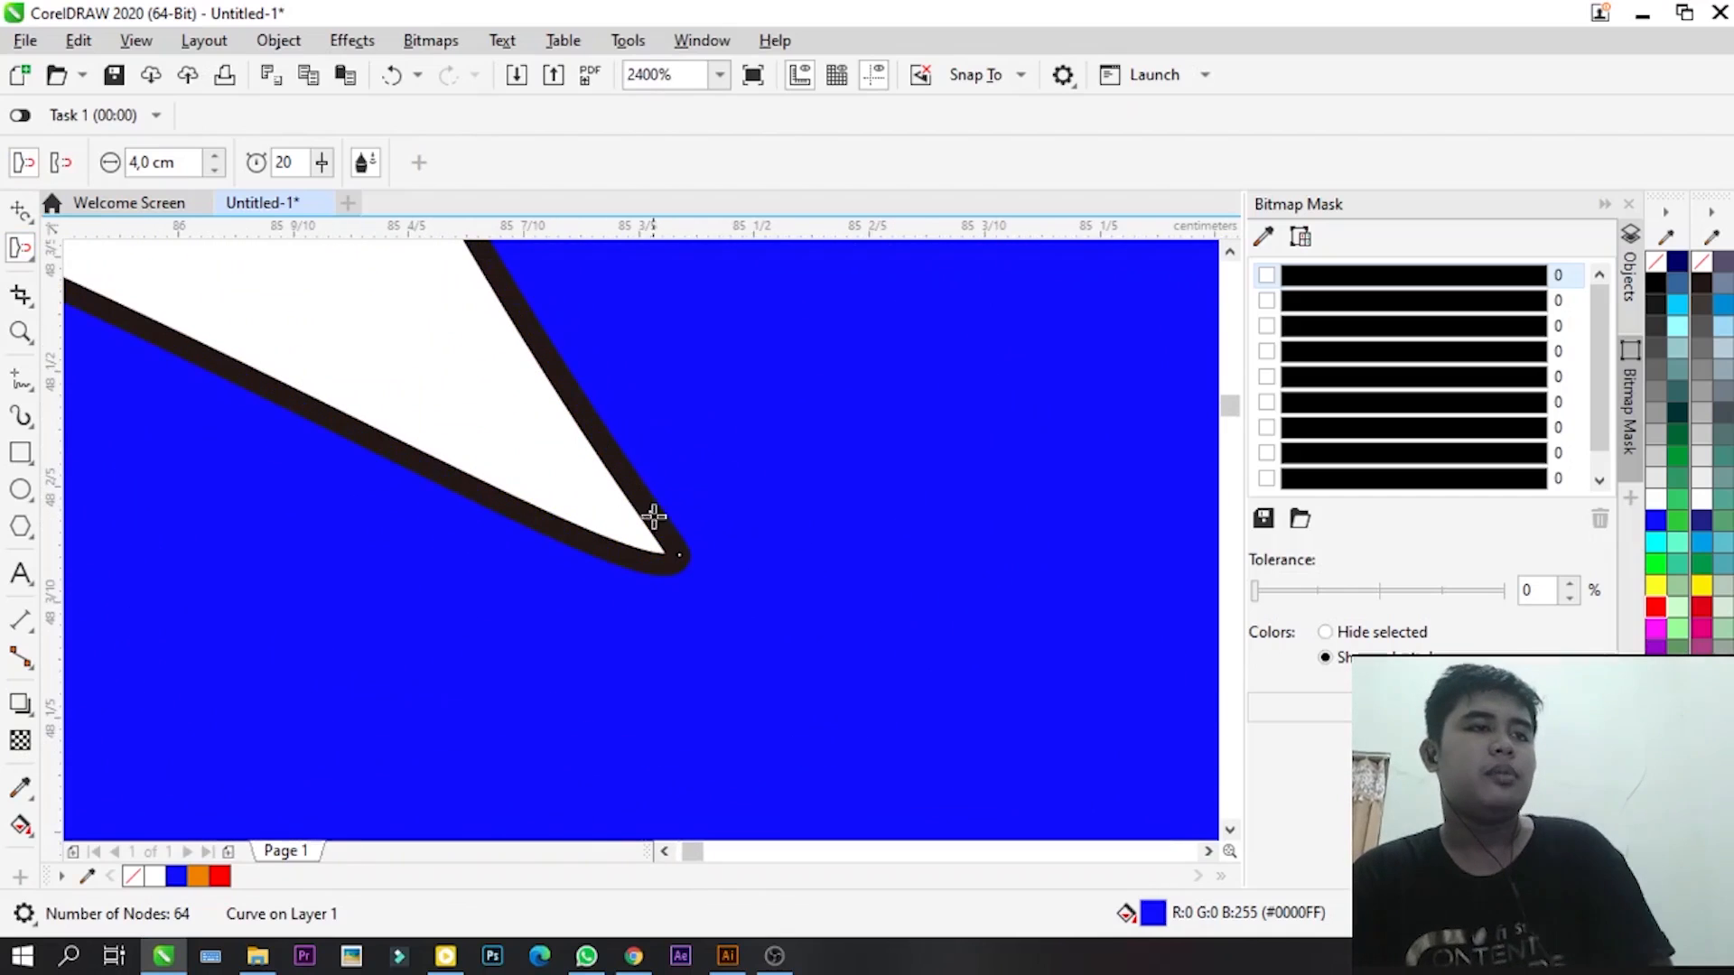
scroll(665, 522, down, 10)
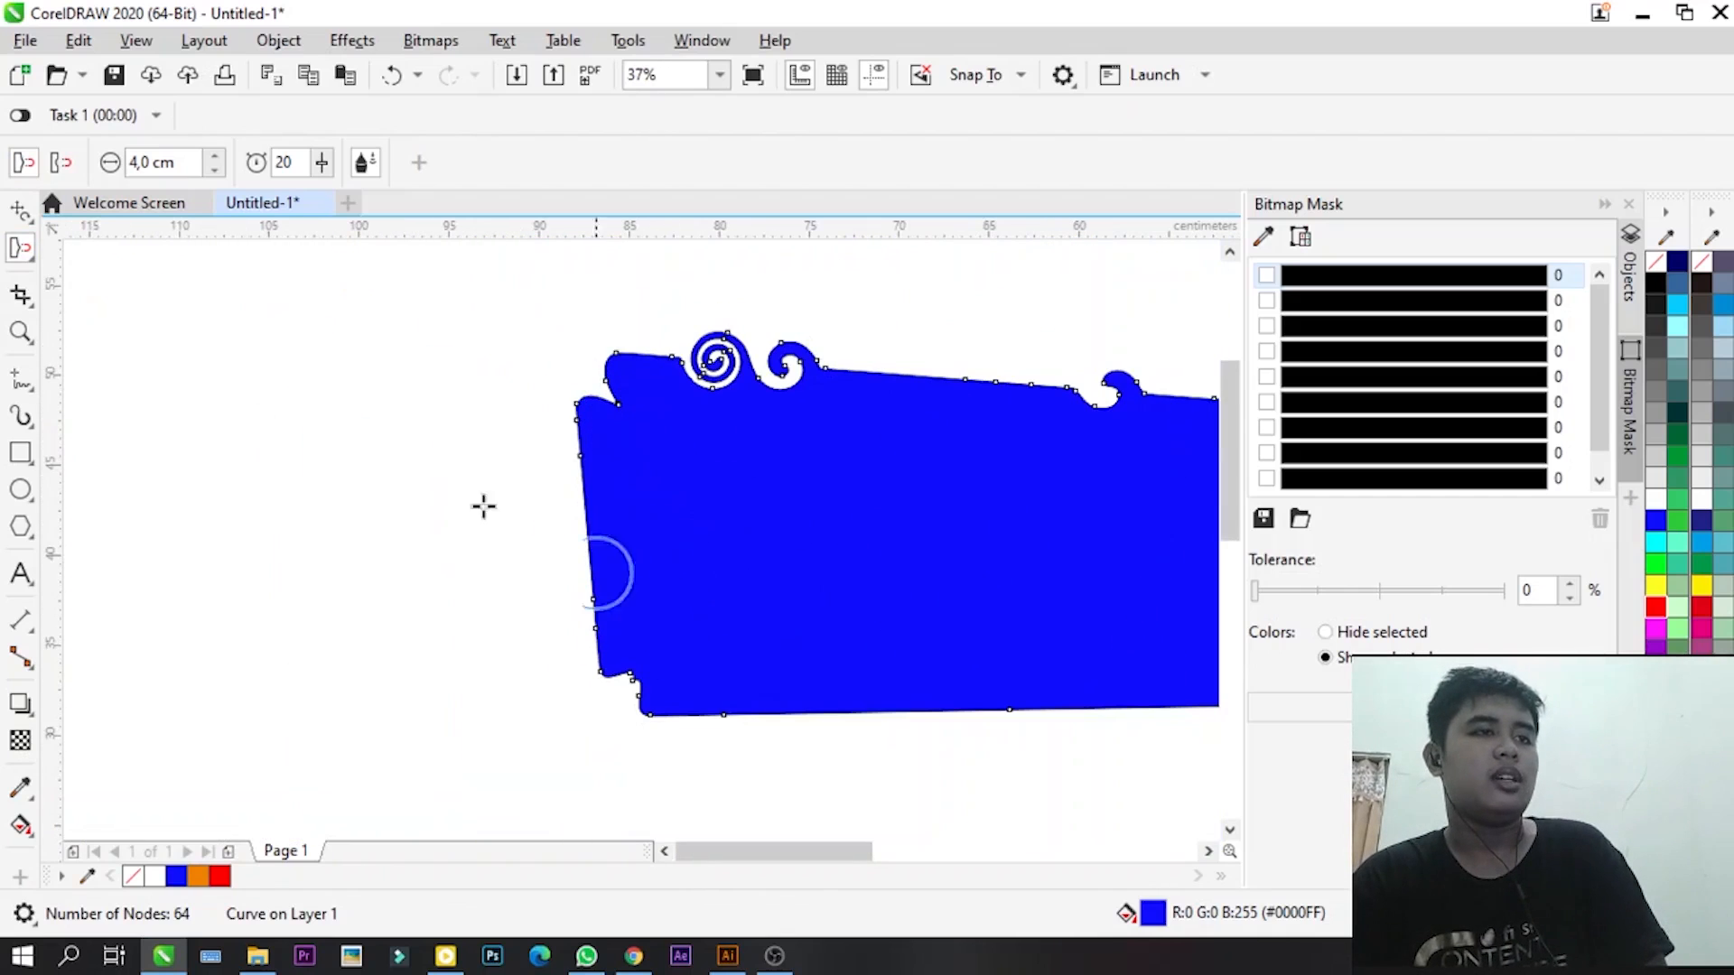
scroll(638, 689, up, 7)
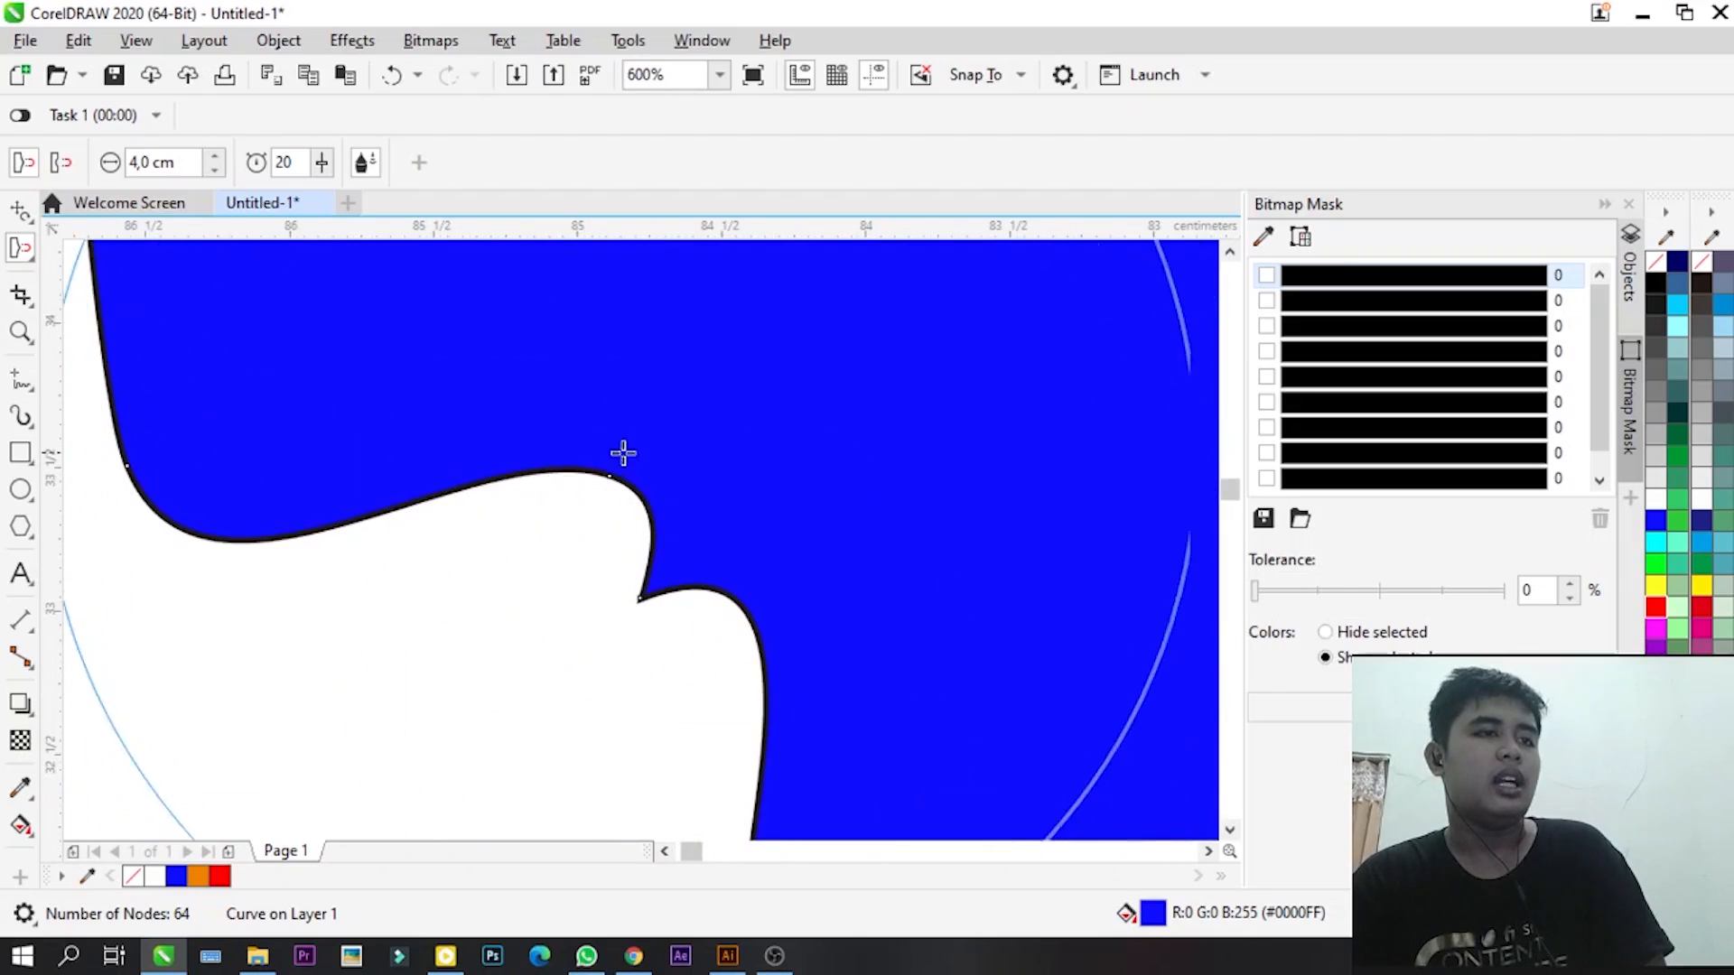
scroll(516, 440, down, 3)
scroll(517, 440, up, 1)
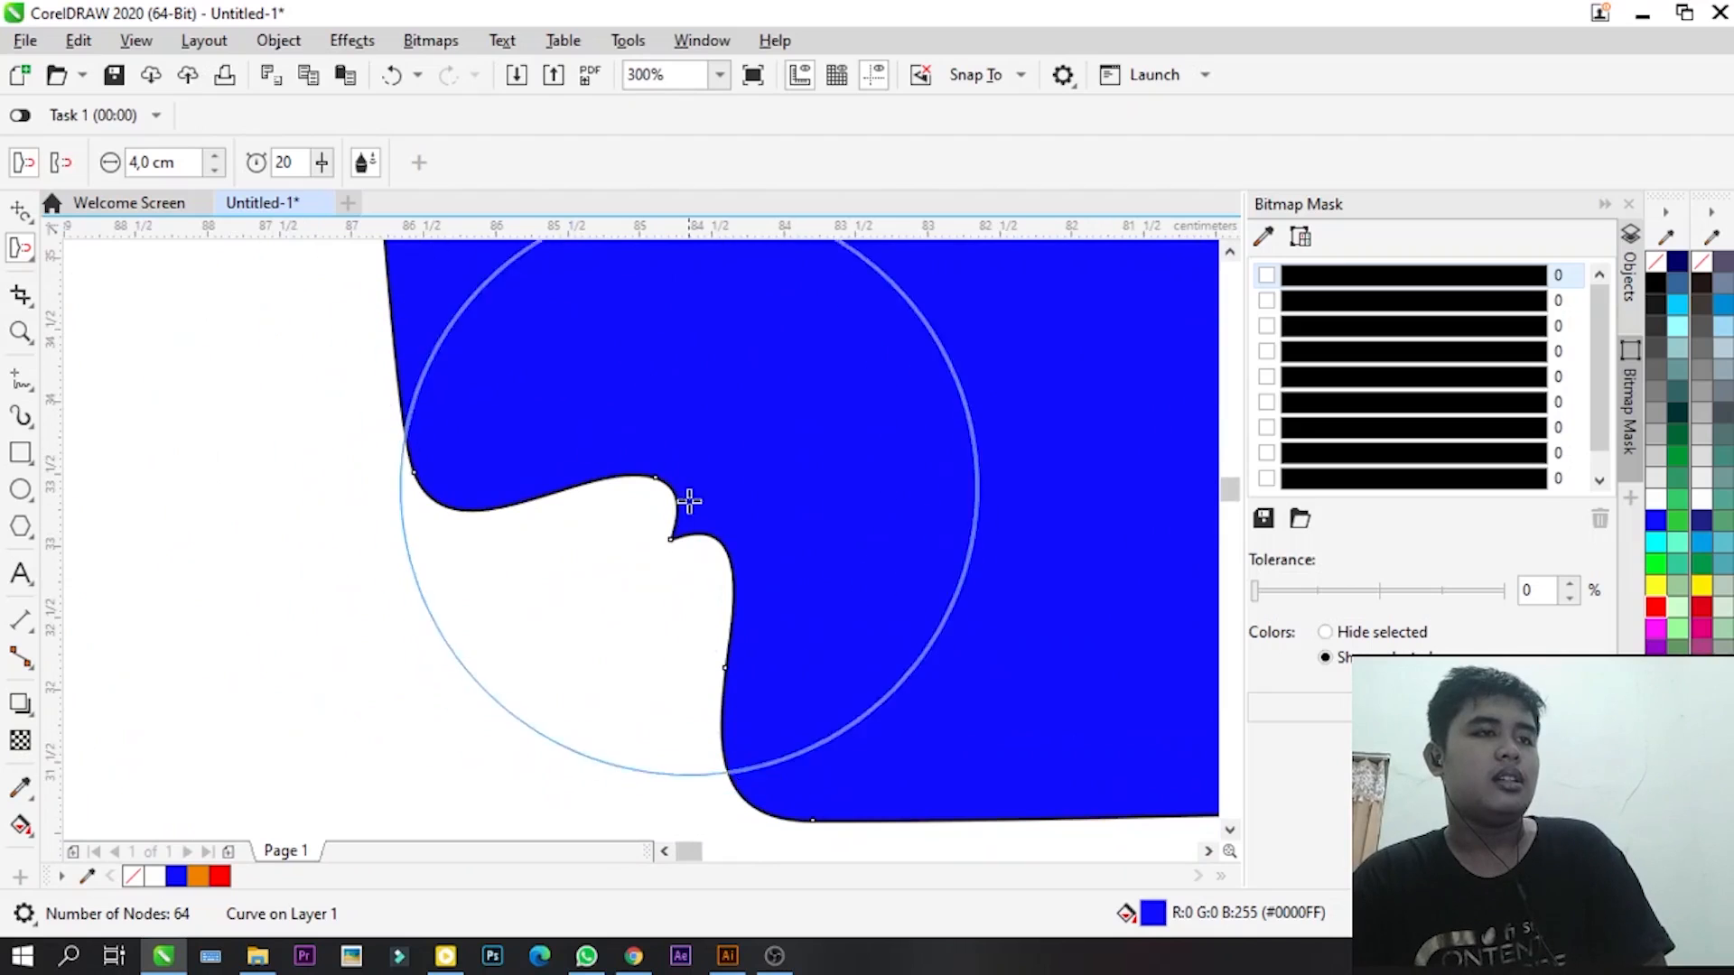
- Deepen the sharp notch in the blue strip's upper-left corner with Attract and Repel, using a 4.0 cm nib and a rate of 20
scroll(476, 545, down, 4)
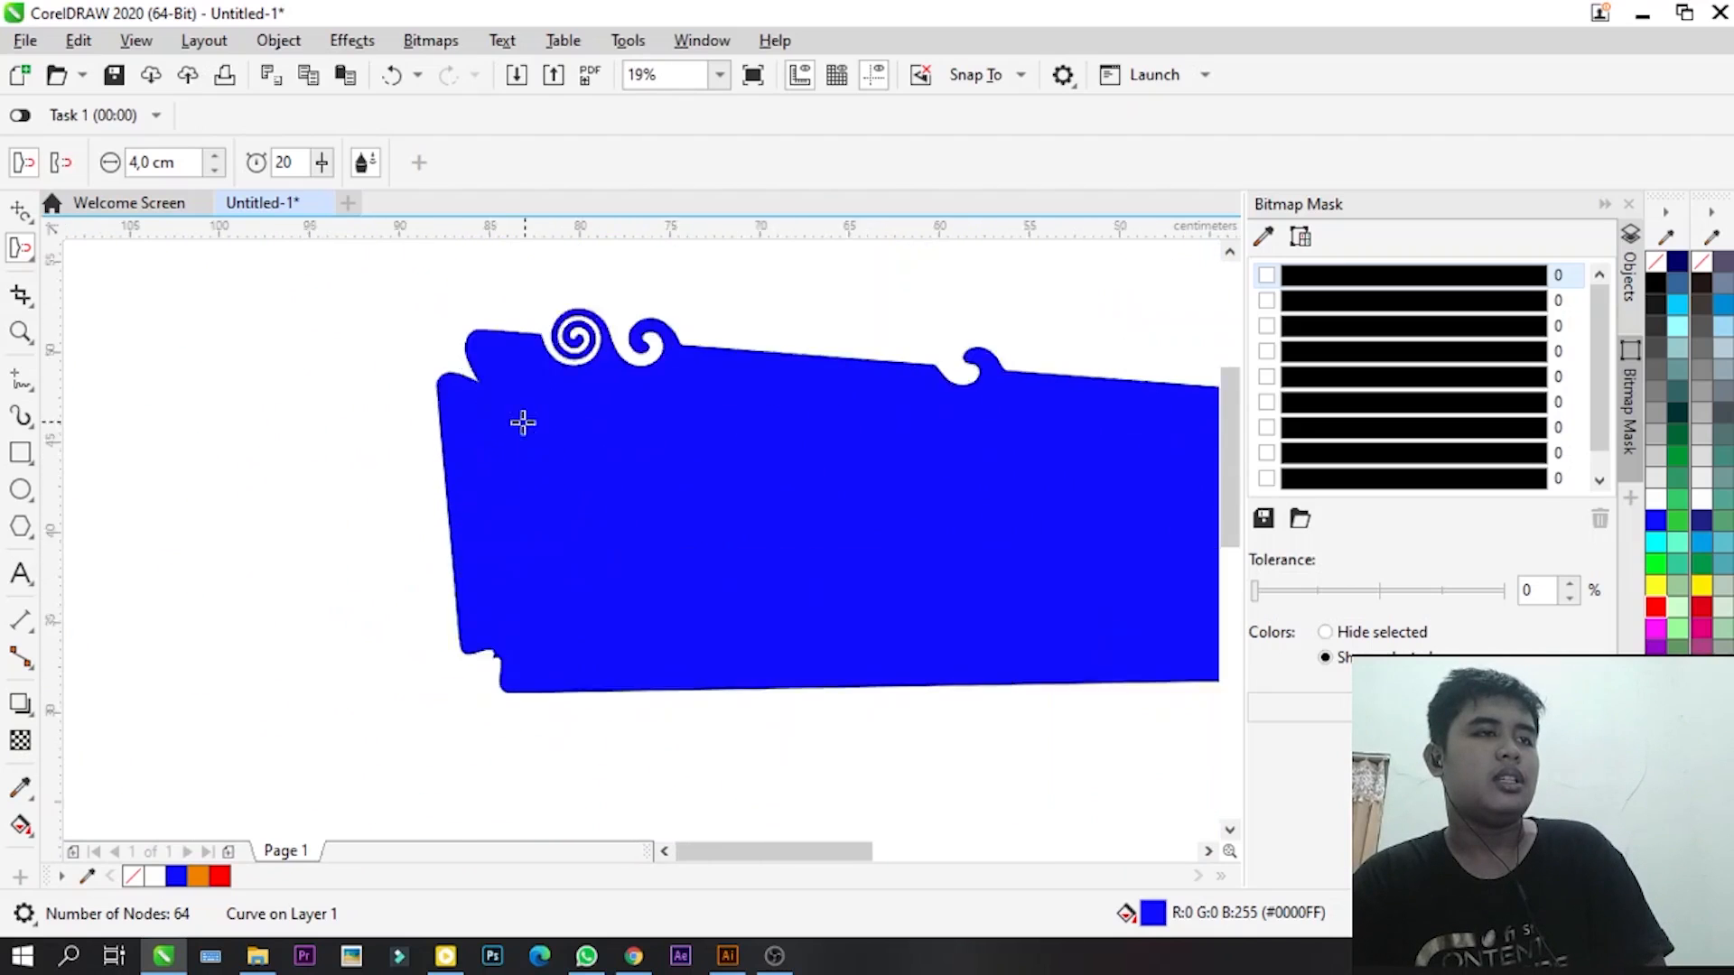
scroll(523, 418, up, 1)
scroll(402, 332, up, 1)
drag(472, 356, 537, 404)
scroll(376, 434, down, 1)
scroll(420, 389, up, 1)
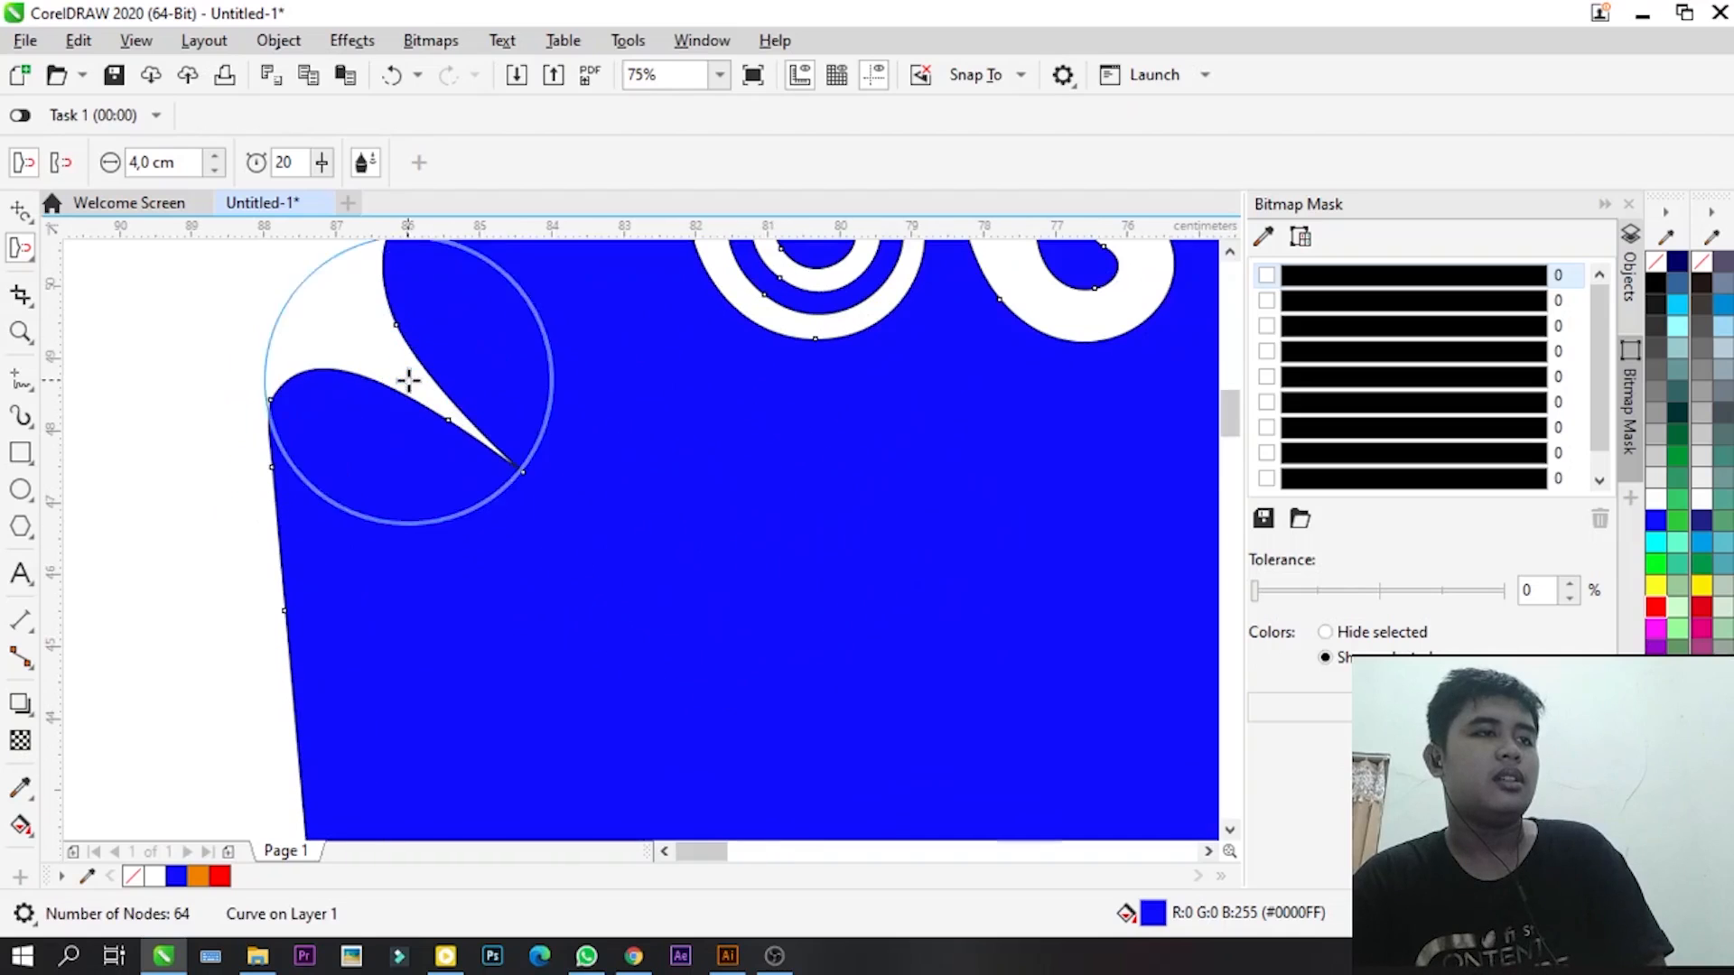
drag(523, 473, 546, 479)
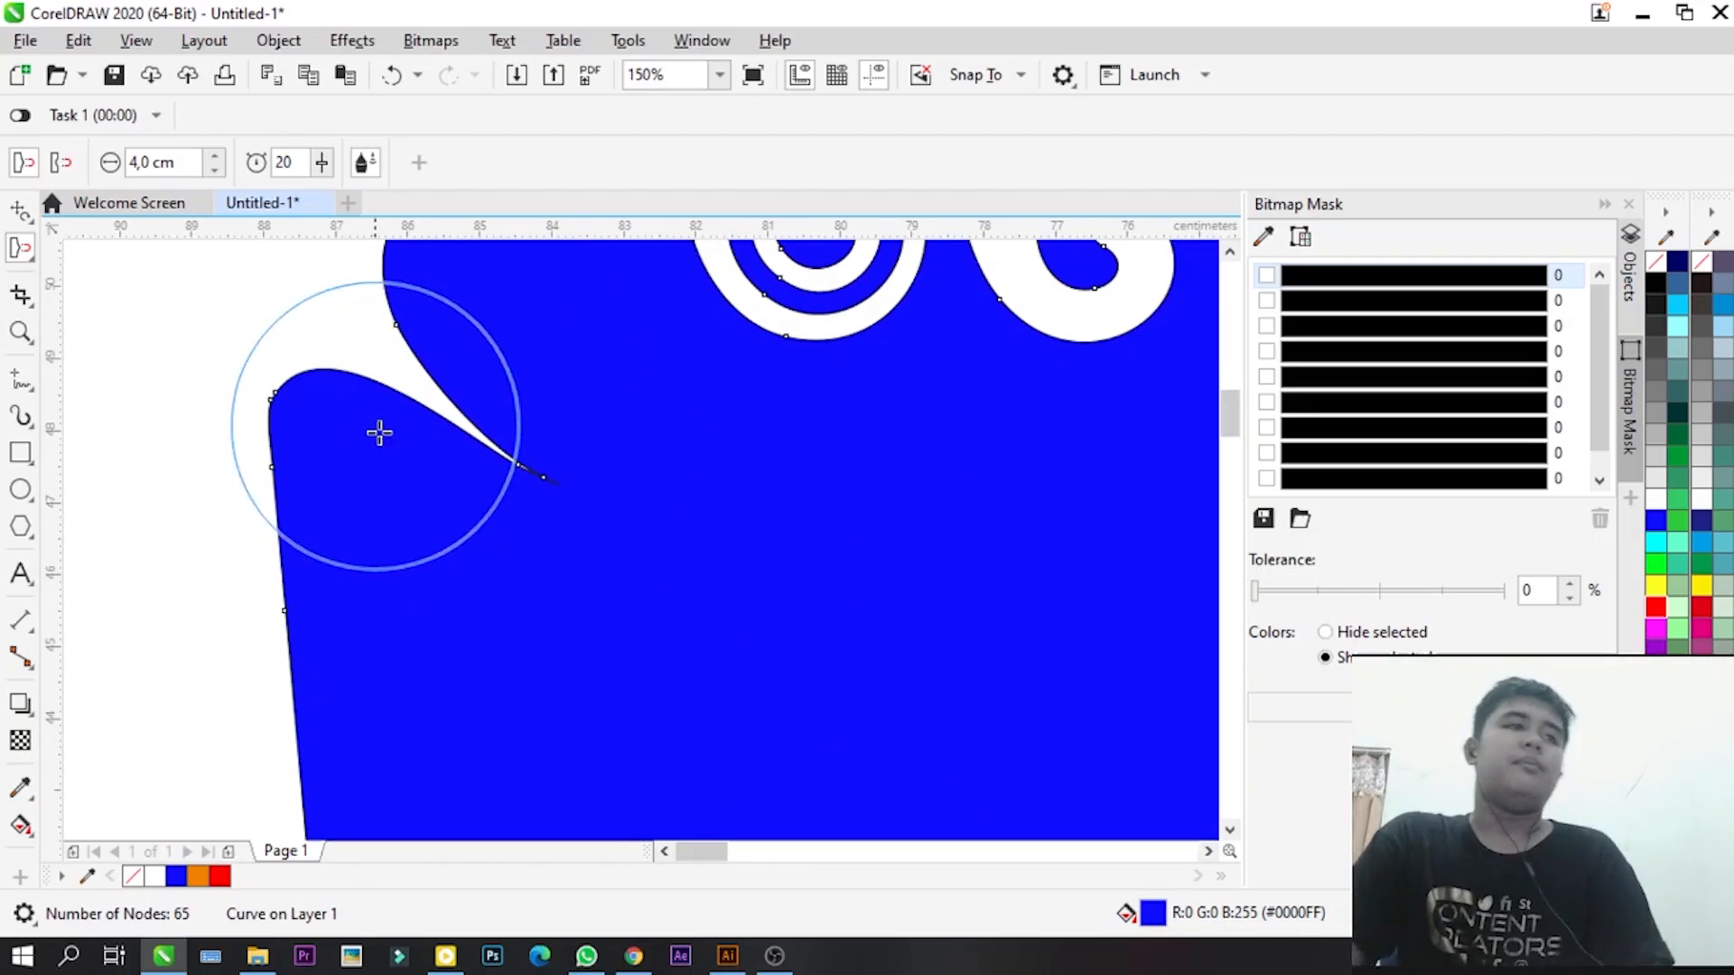
- Smudge the tip above the corner notch outward into small rounded lobes, using a 0.1 cm nib and a 45° tilt
click(16, 244)
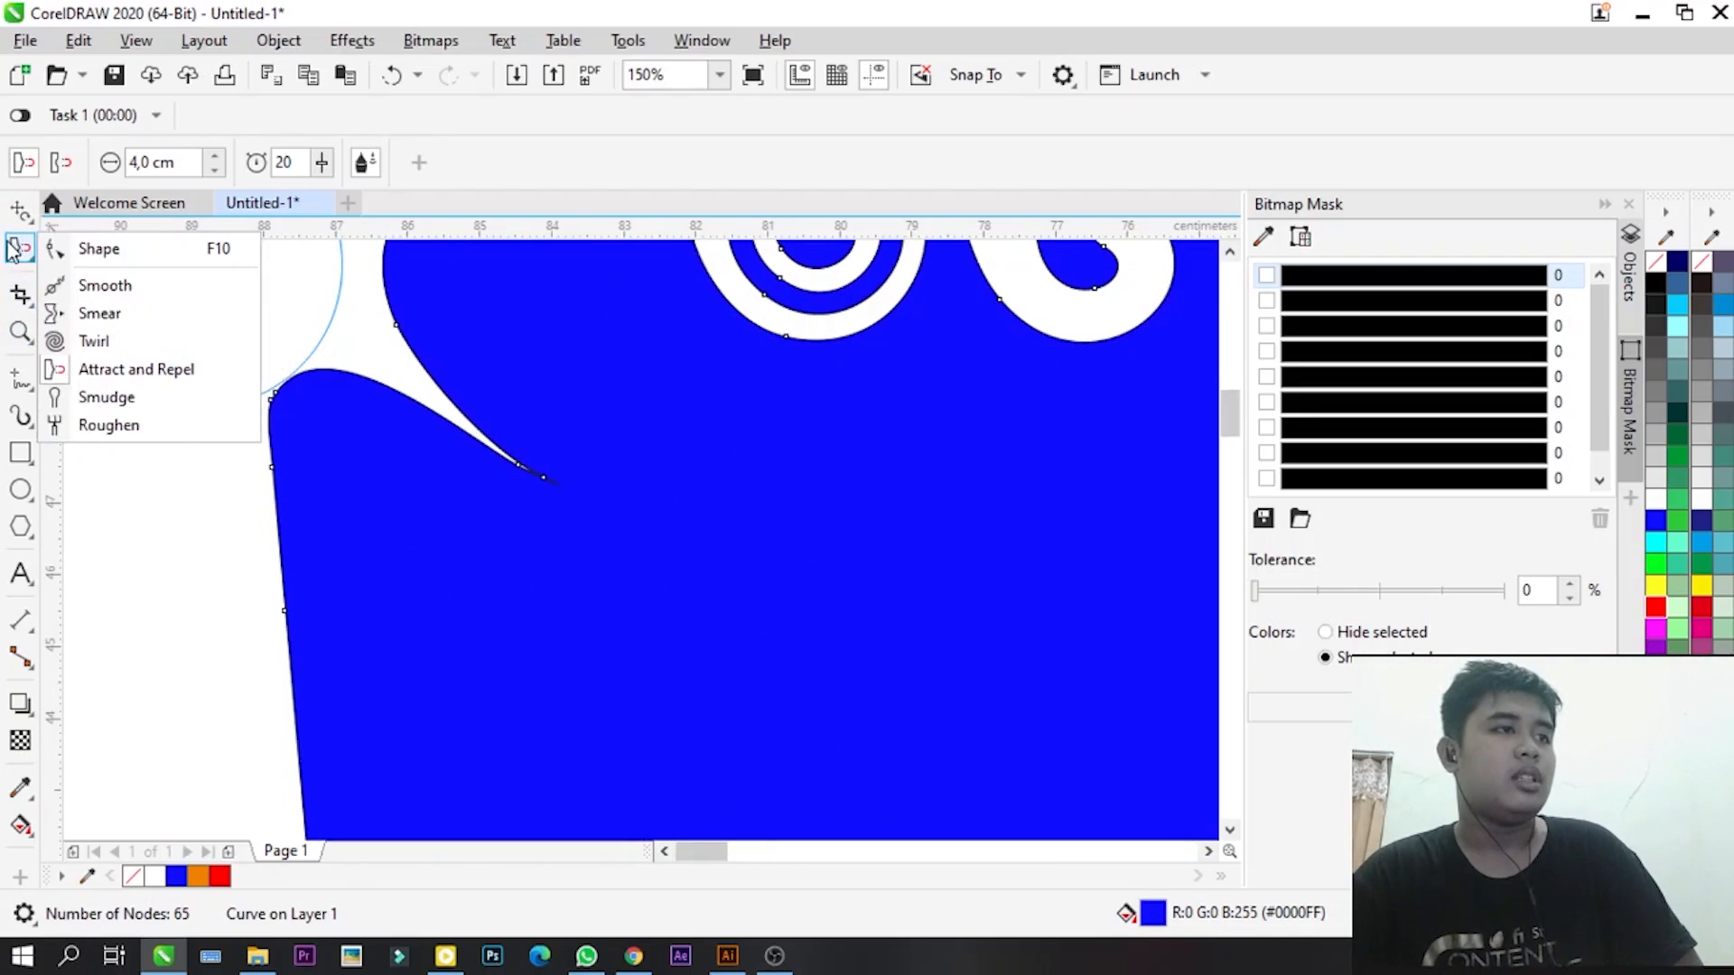
click(122, 401)
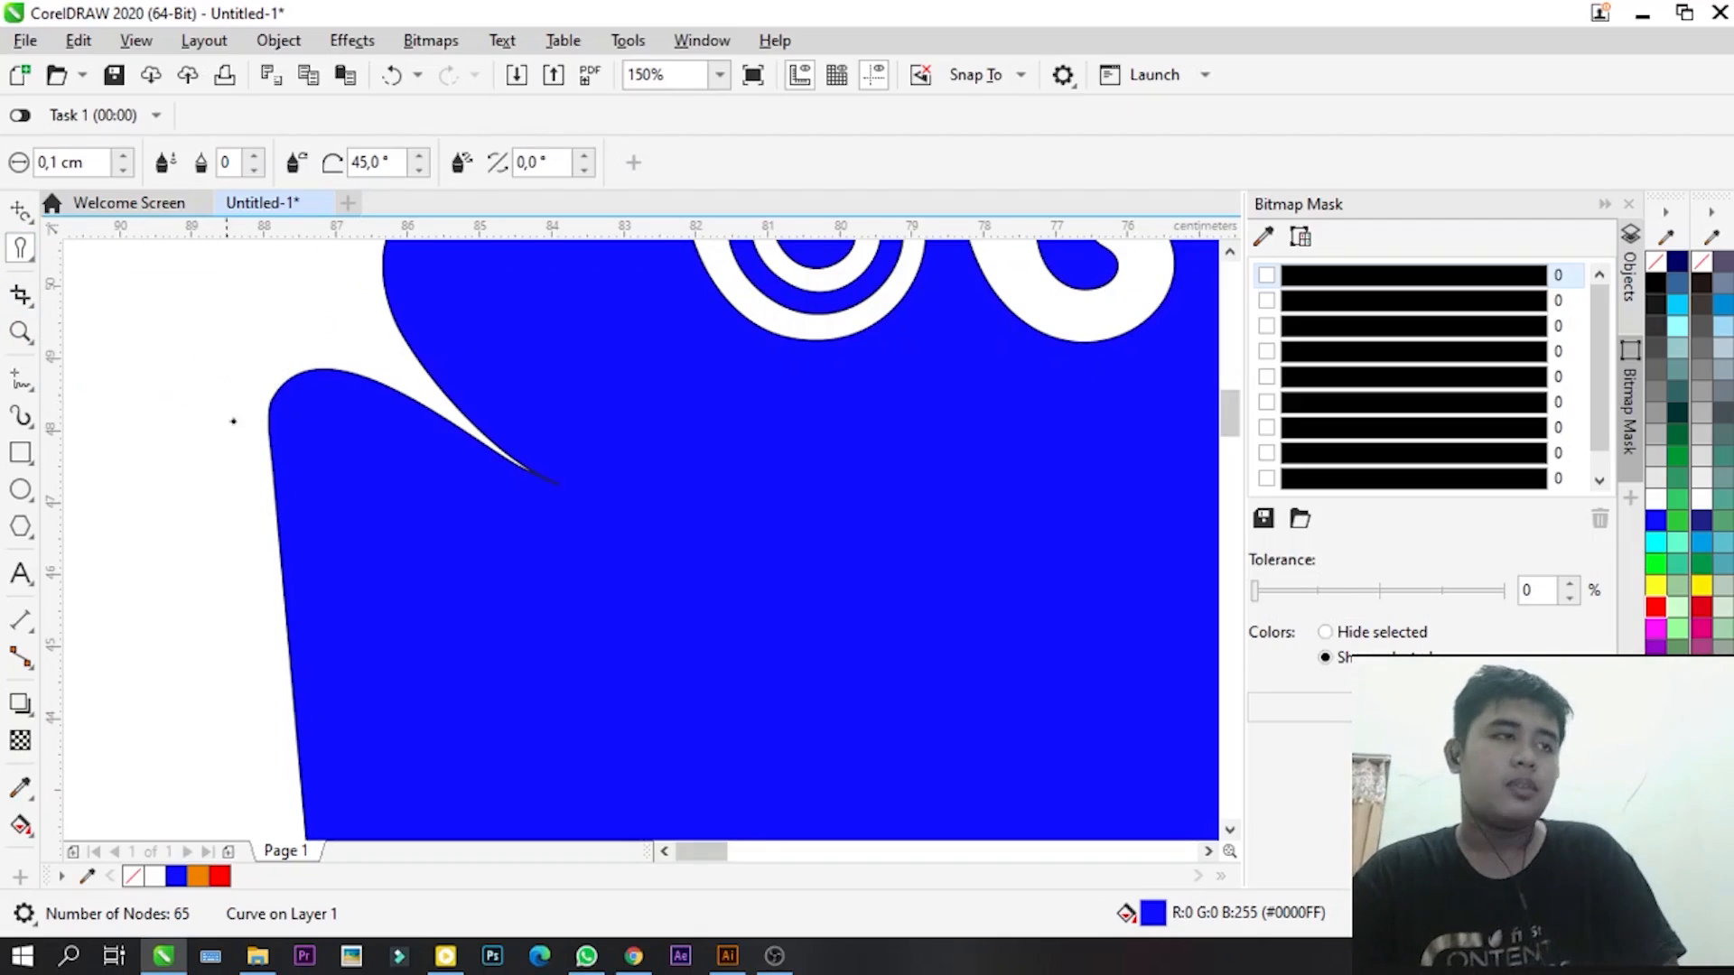
scroll(340, 426, down, 2)
scroll(418, 407, up, 3)
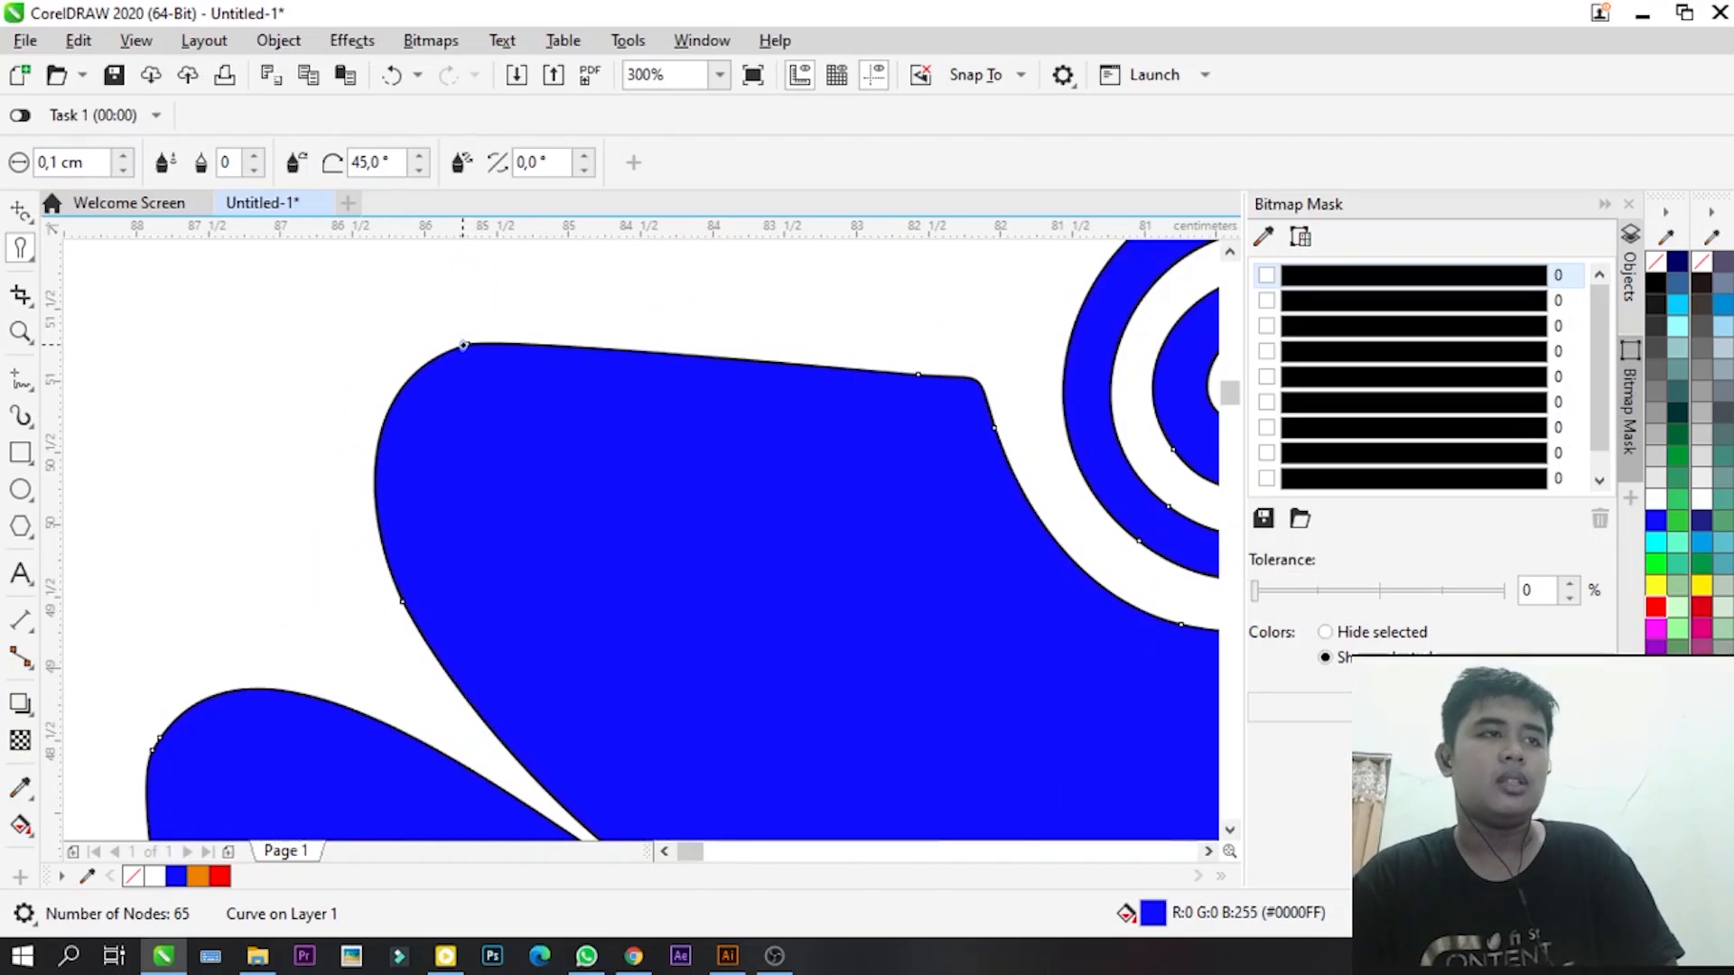
double_click(484, 344)
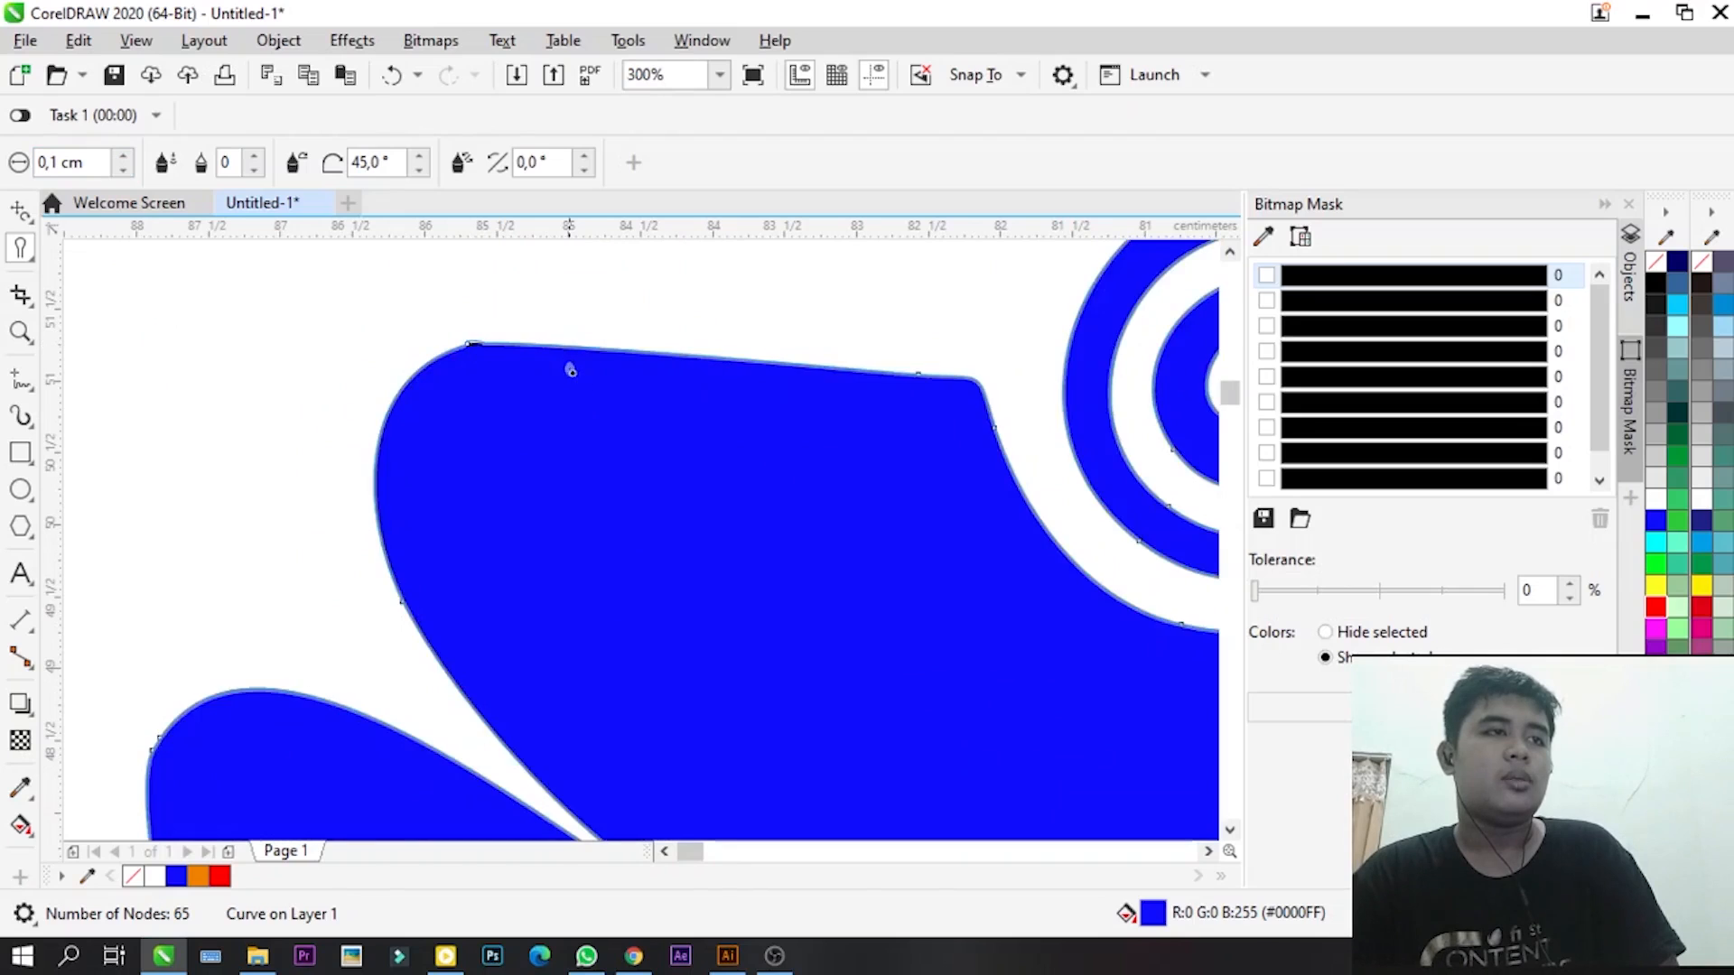
mouse_move(465, 344)
mouse_down()
mouse_move(420, 341)
mouse_move(443, 370)
mouse_move(342, 336)
mouse_move(398, 359)
mouse_up()
scroll(437, 344, up, 3)
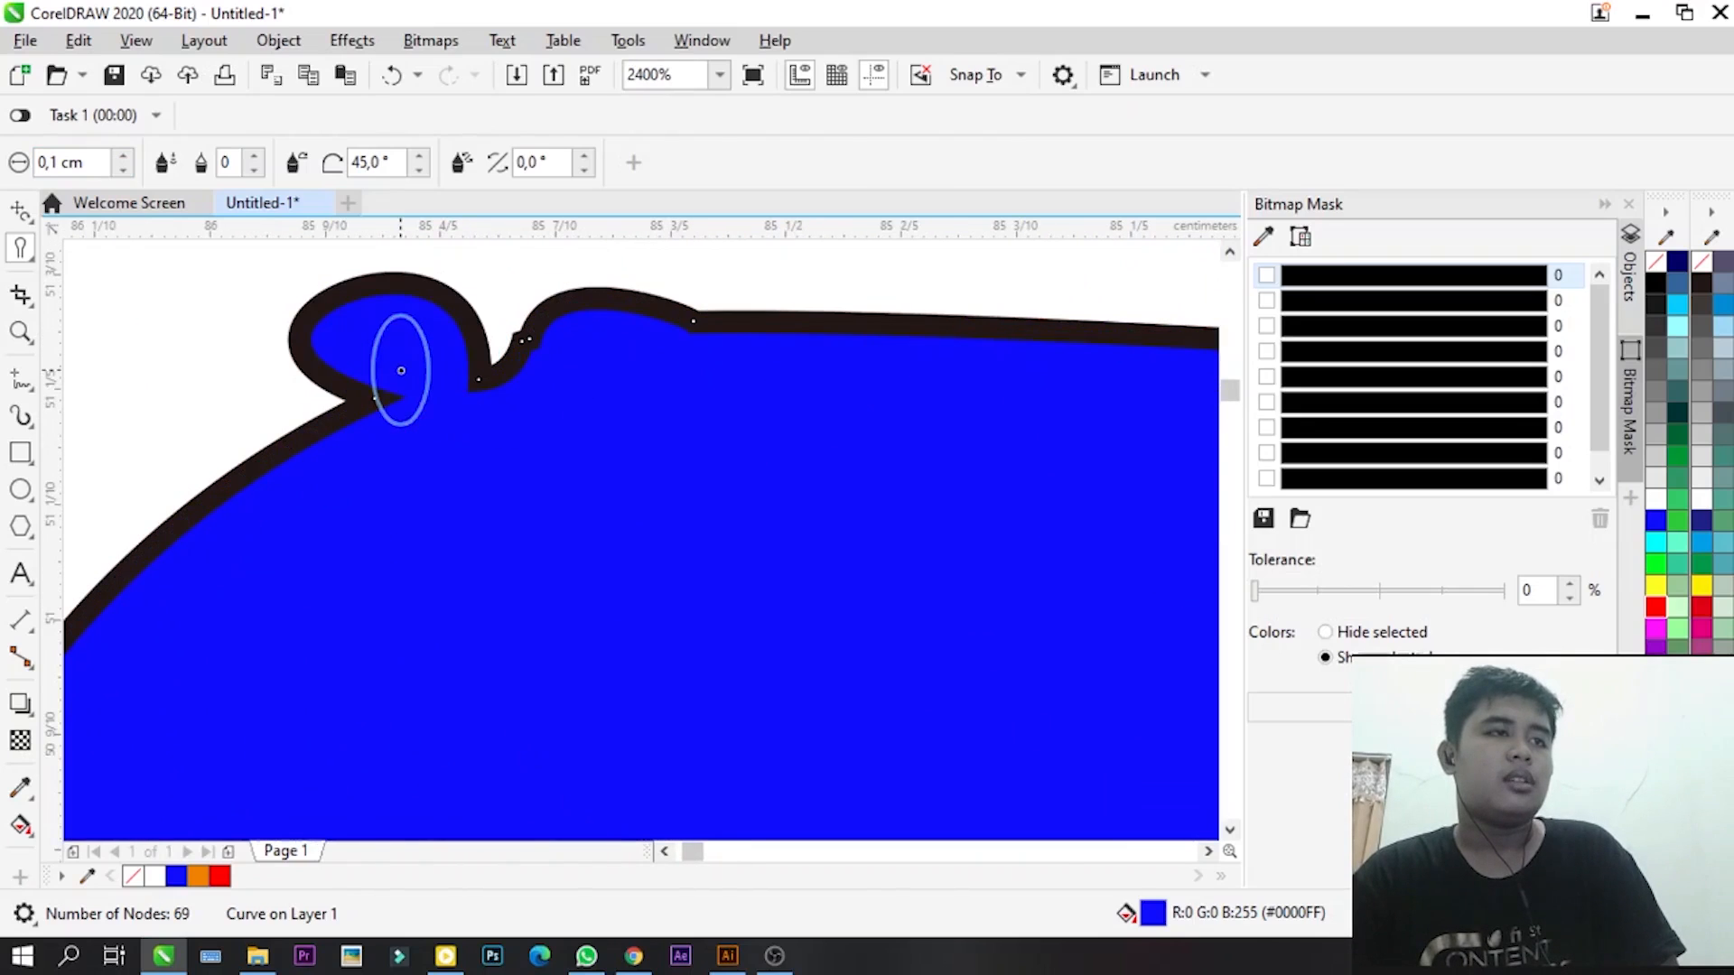
scroll(553, 406, down, 1)
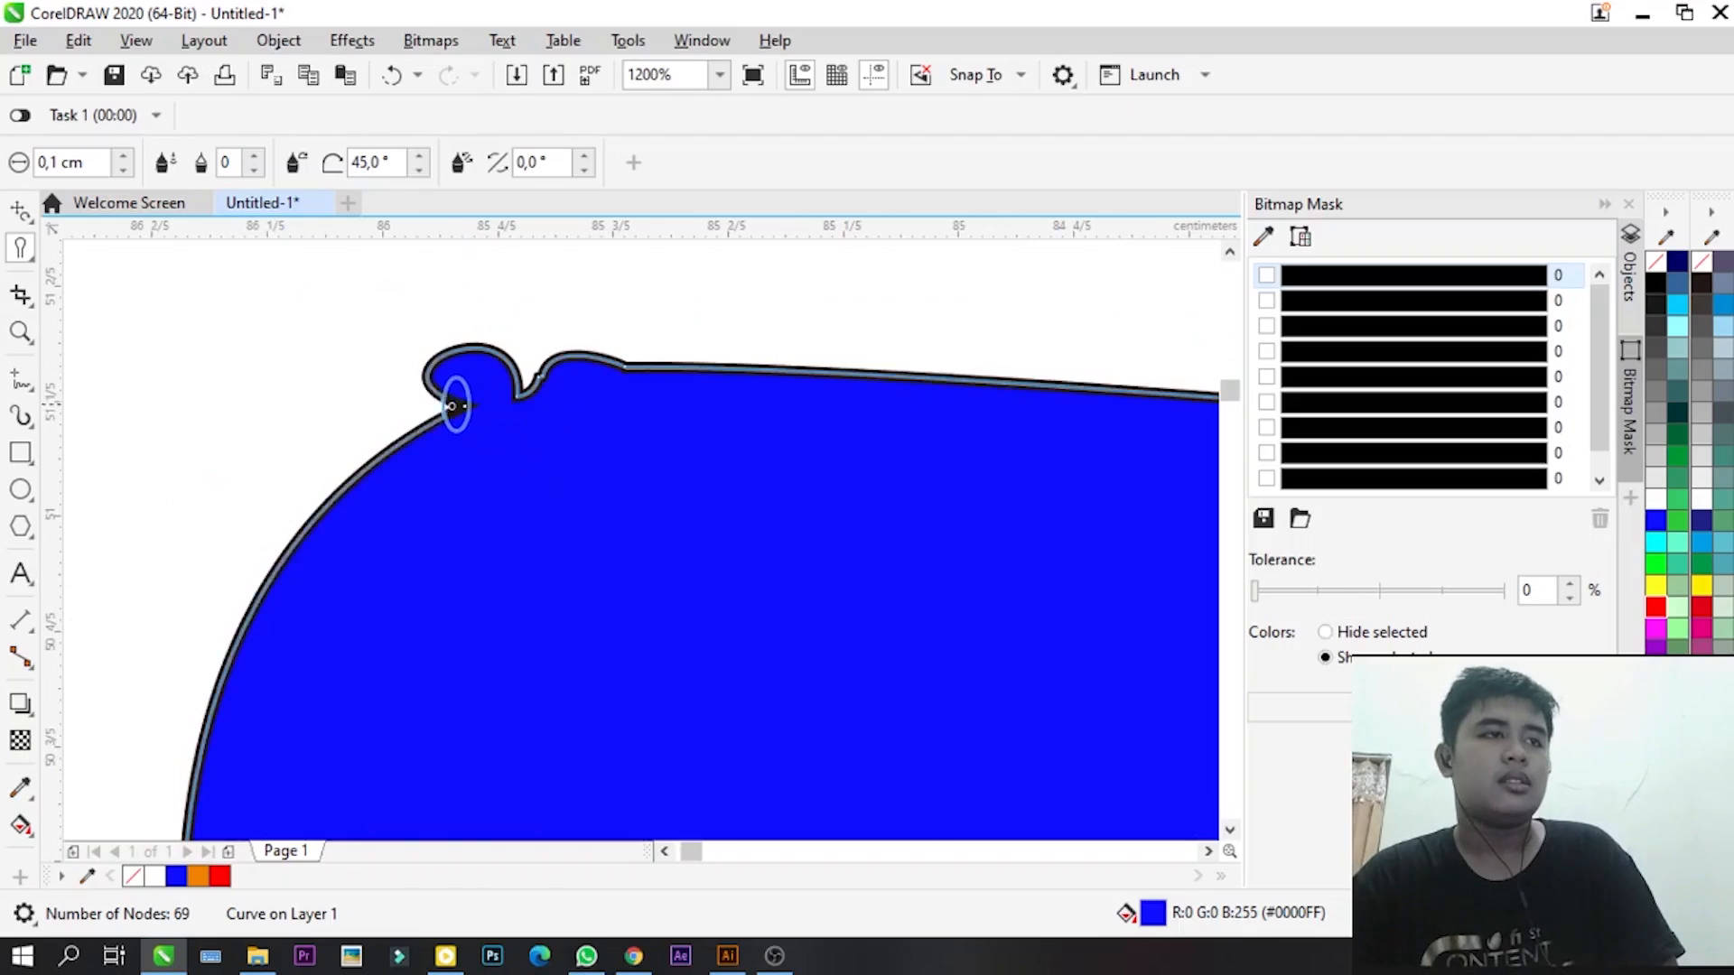
drag(477, 407, 340, 407)
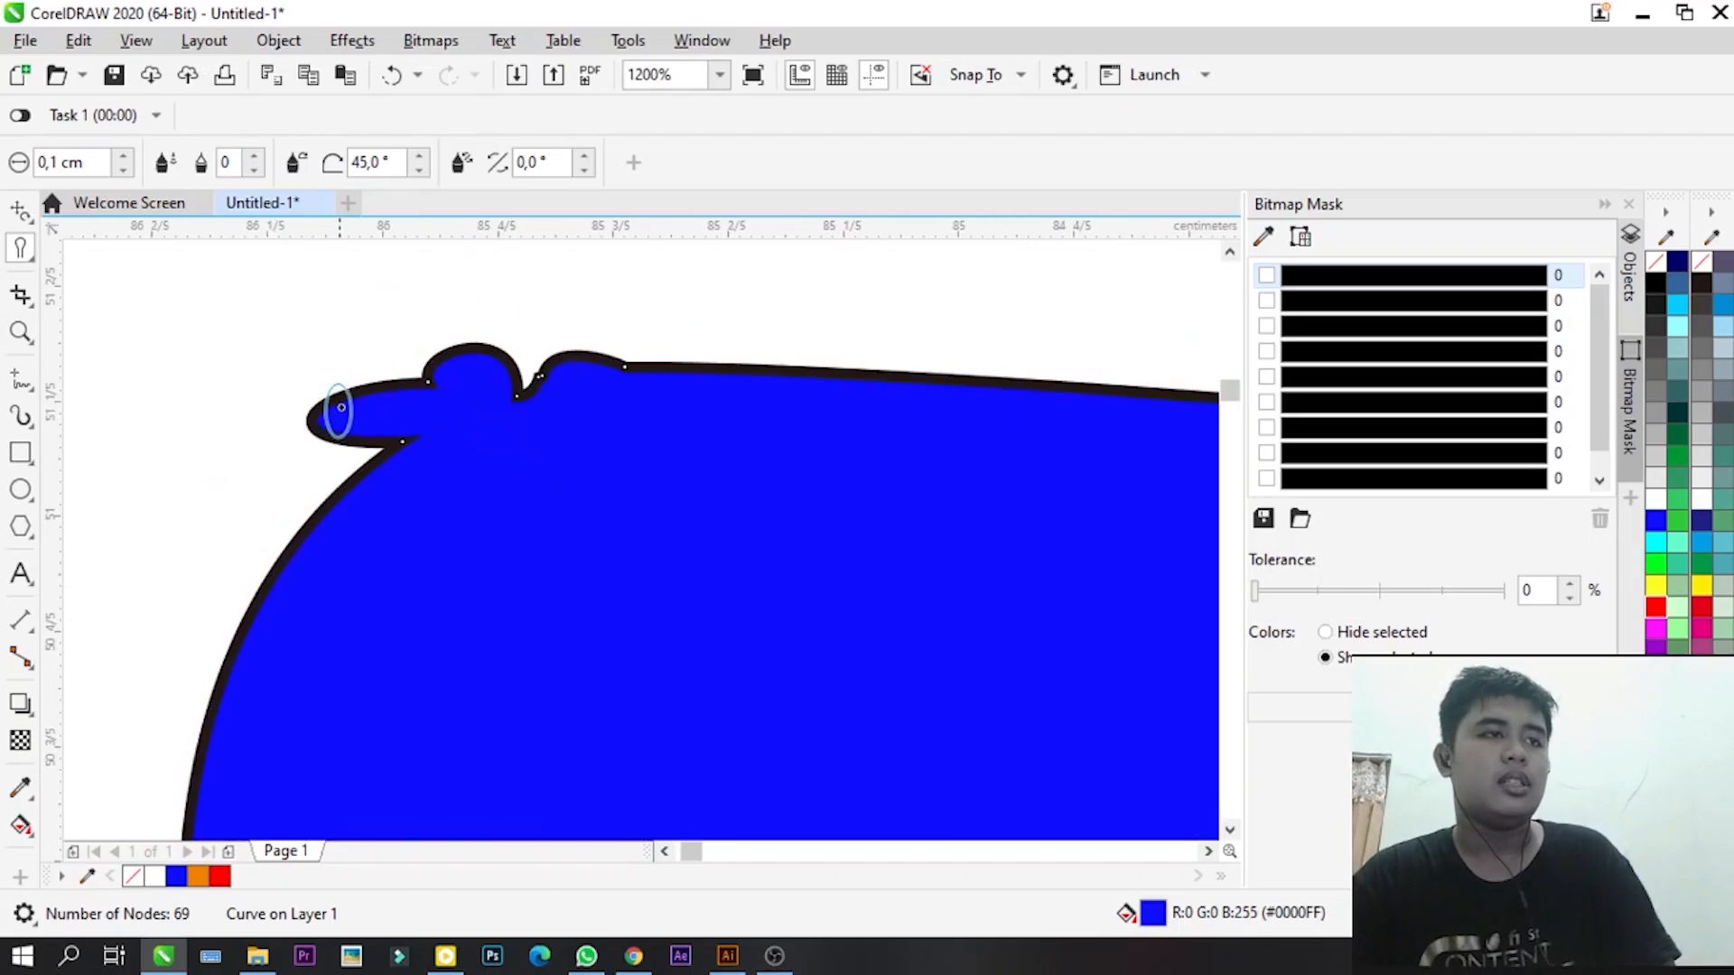
- Smudge the tip's left lobe further outward and downward, and reshape the upper edge just right of the bumps with the 0.1 cm nib
click(13, 251)
click(90, 283)
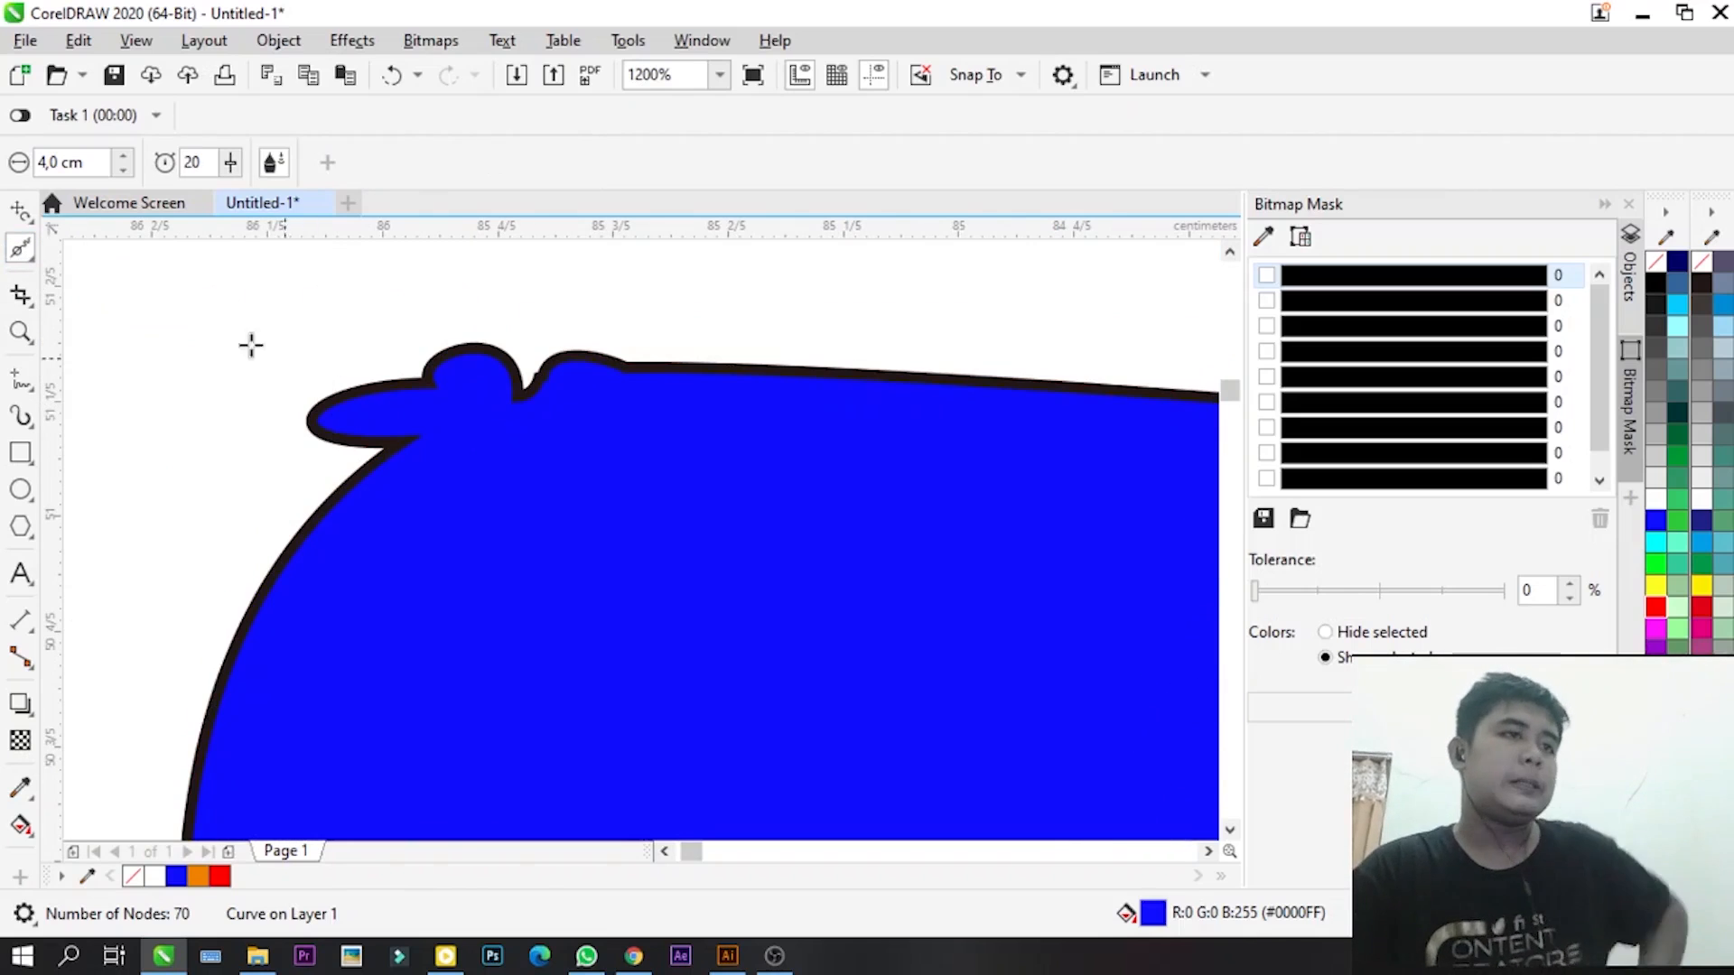
click(28, 253)
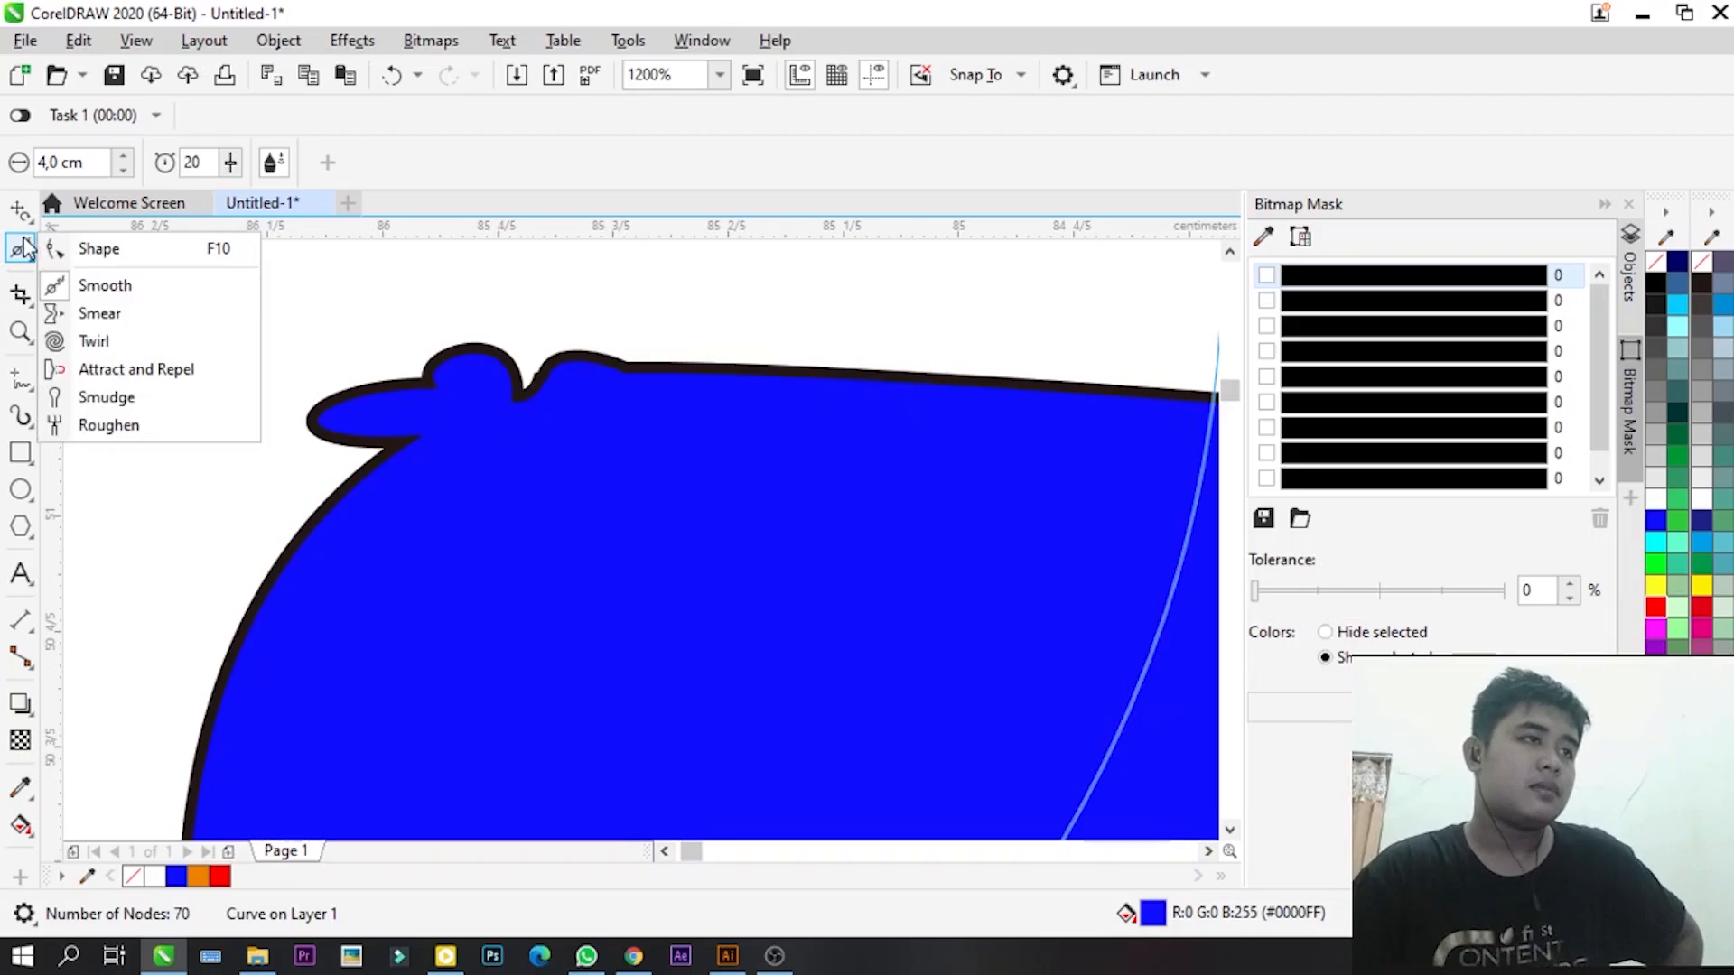
click(102, 396)
drag(412, 434, 344, 445)
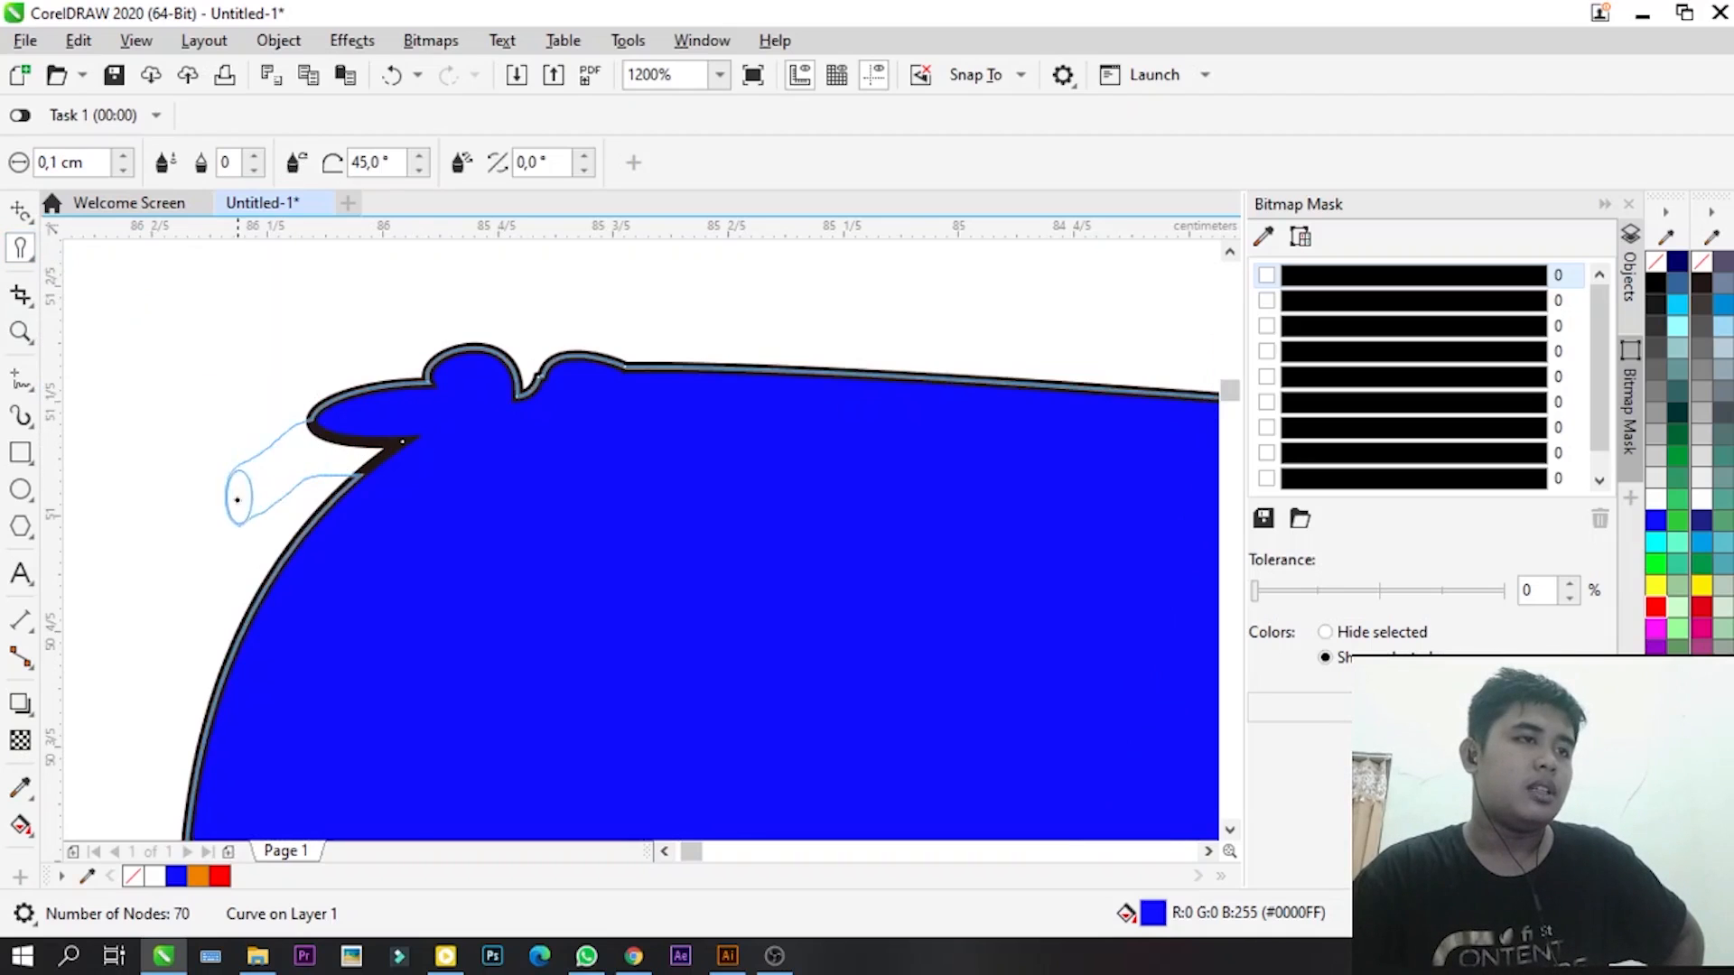
drag(238, 499, 237, 499)
drag(362, 484, 232, 548)
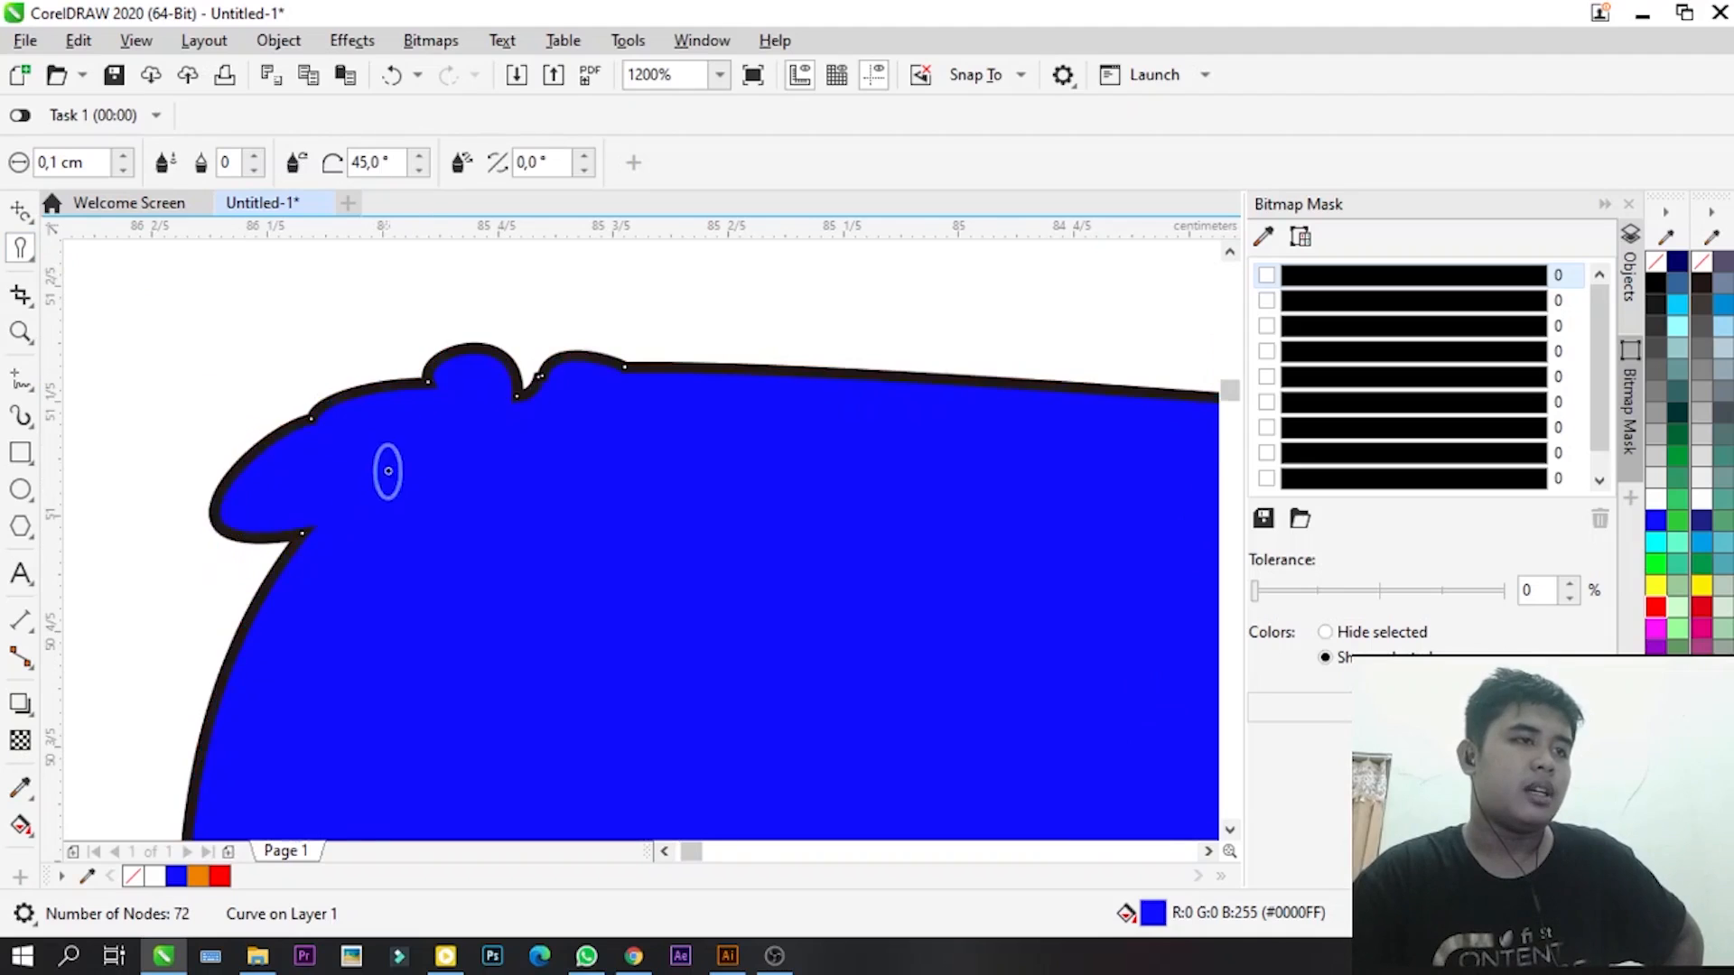
scroll(386, 470, down, 1)
drag(471, 421, 612, 438)
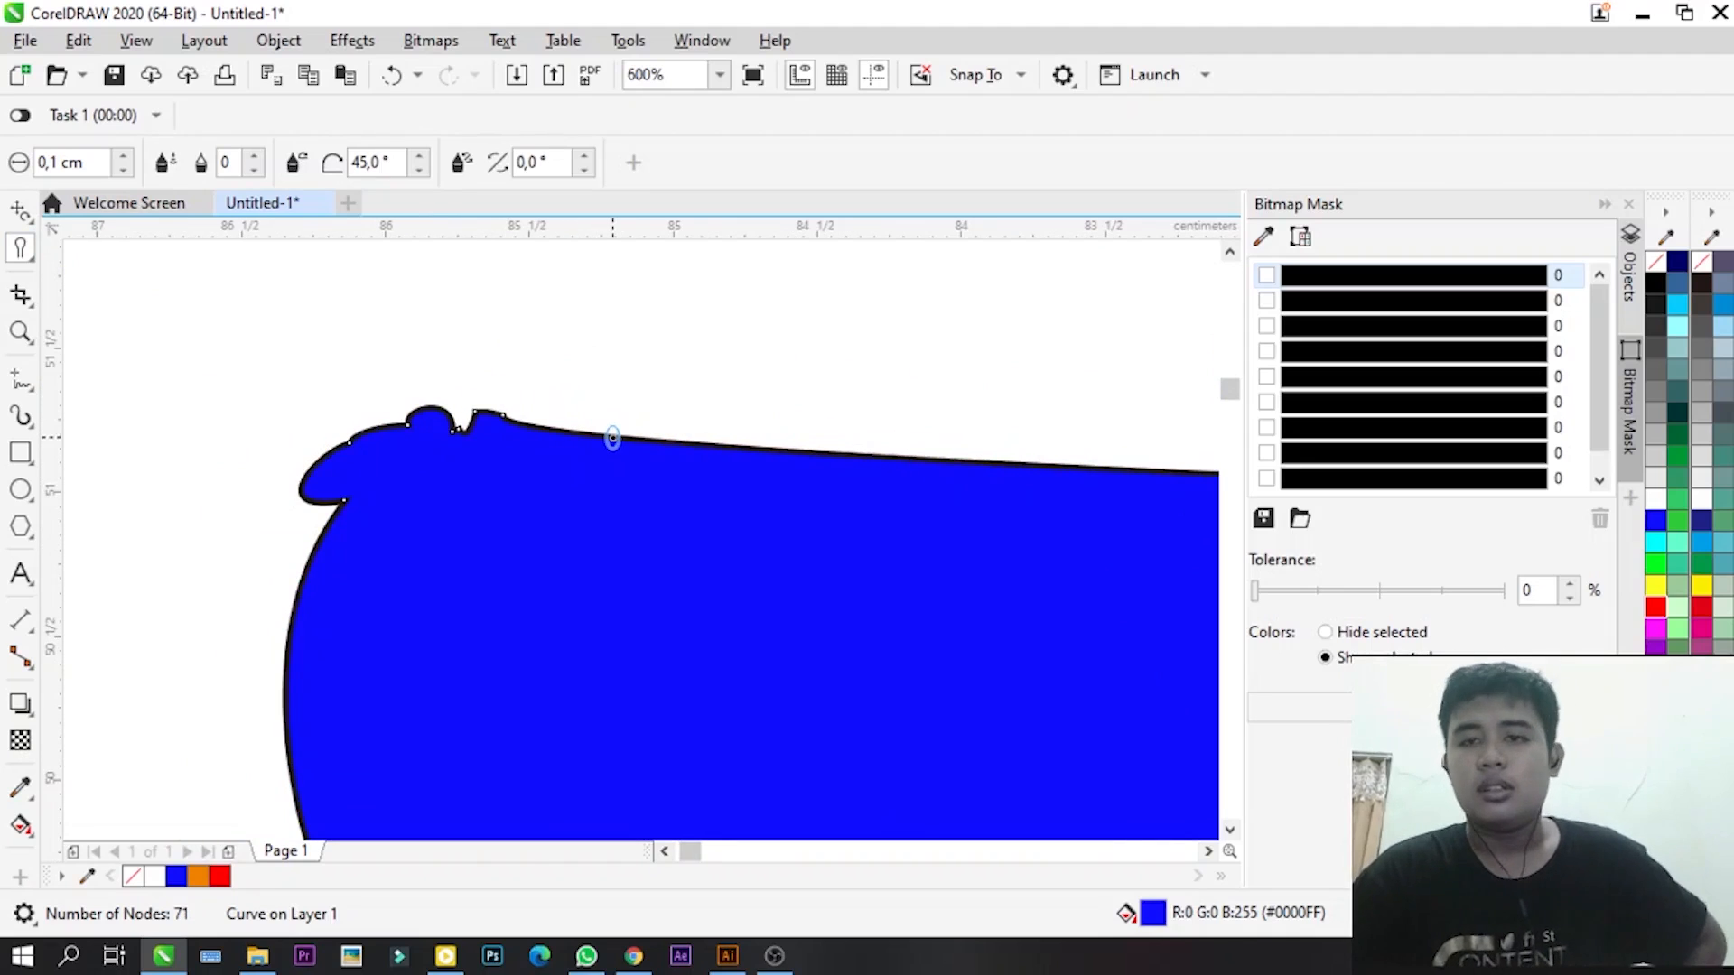
- Roughen the tip's left edge just below the smudged lobe, using a 0.1 cm nib, spike frequency 1 and a 45° tilt
click(29, 250)
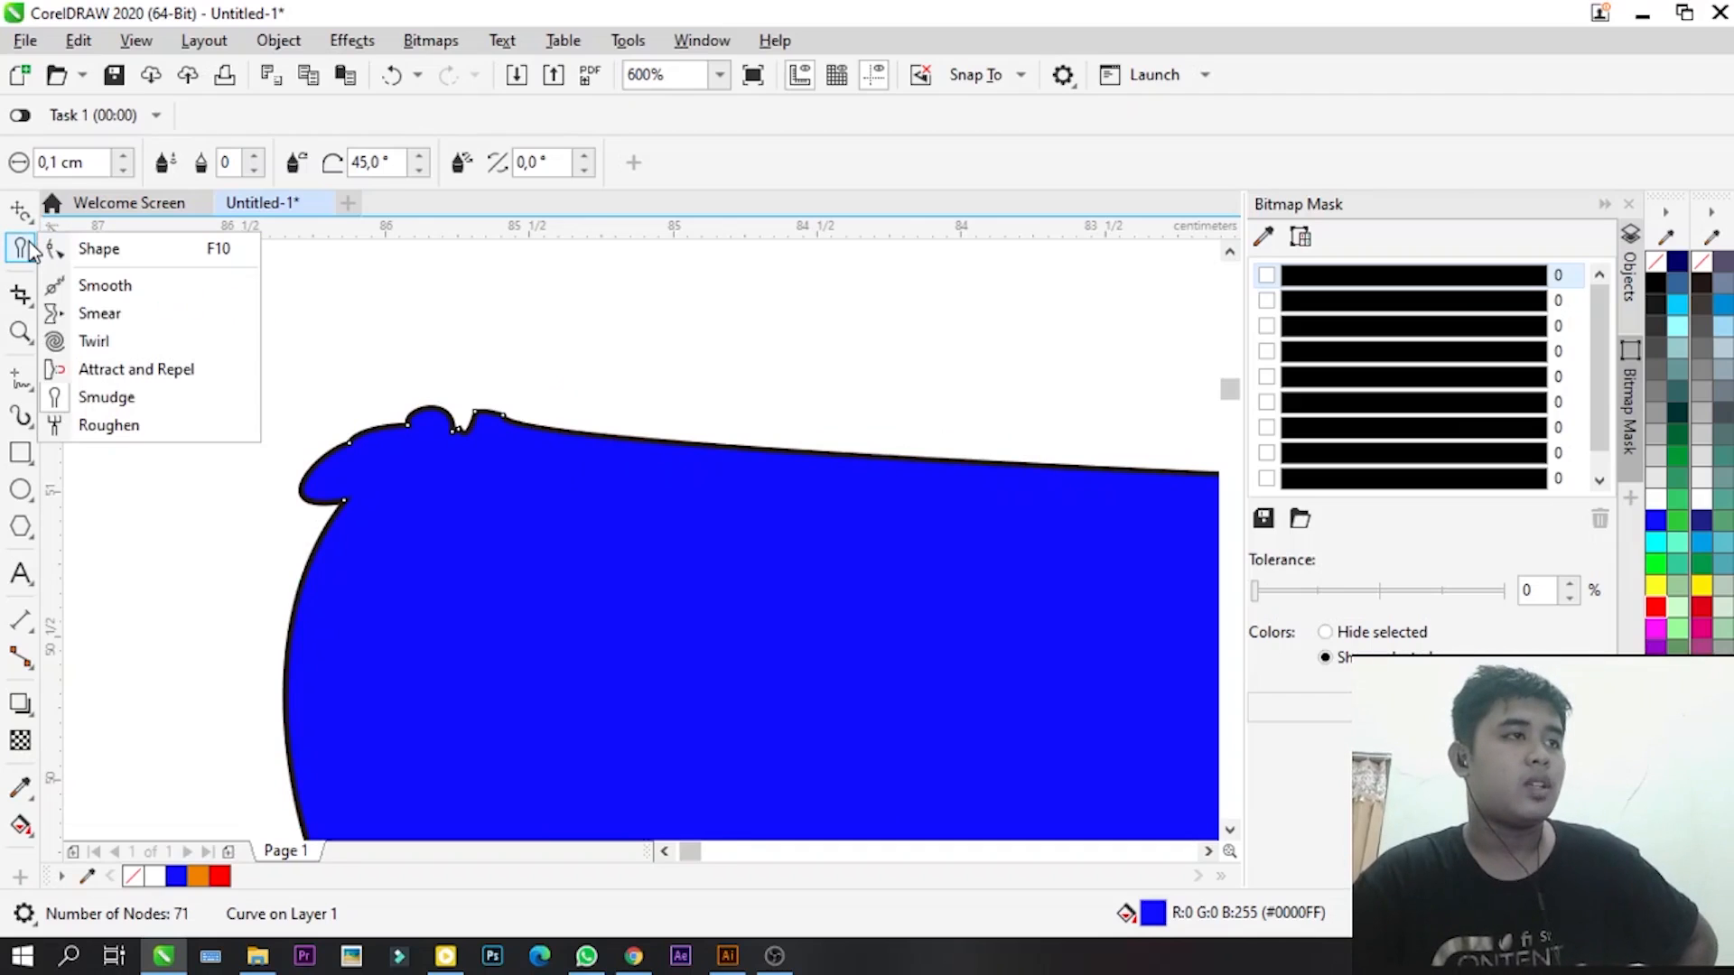
click(144, 426)
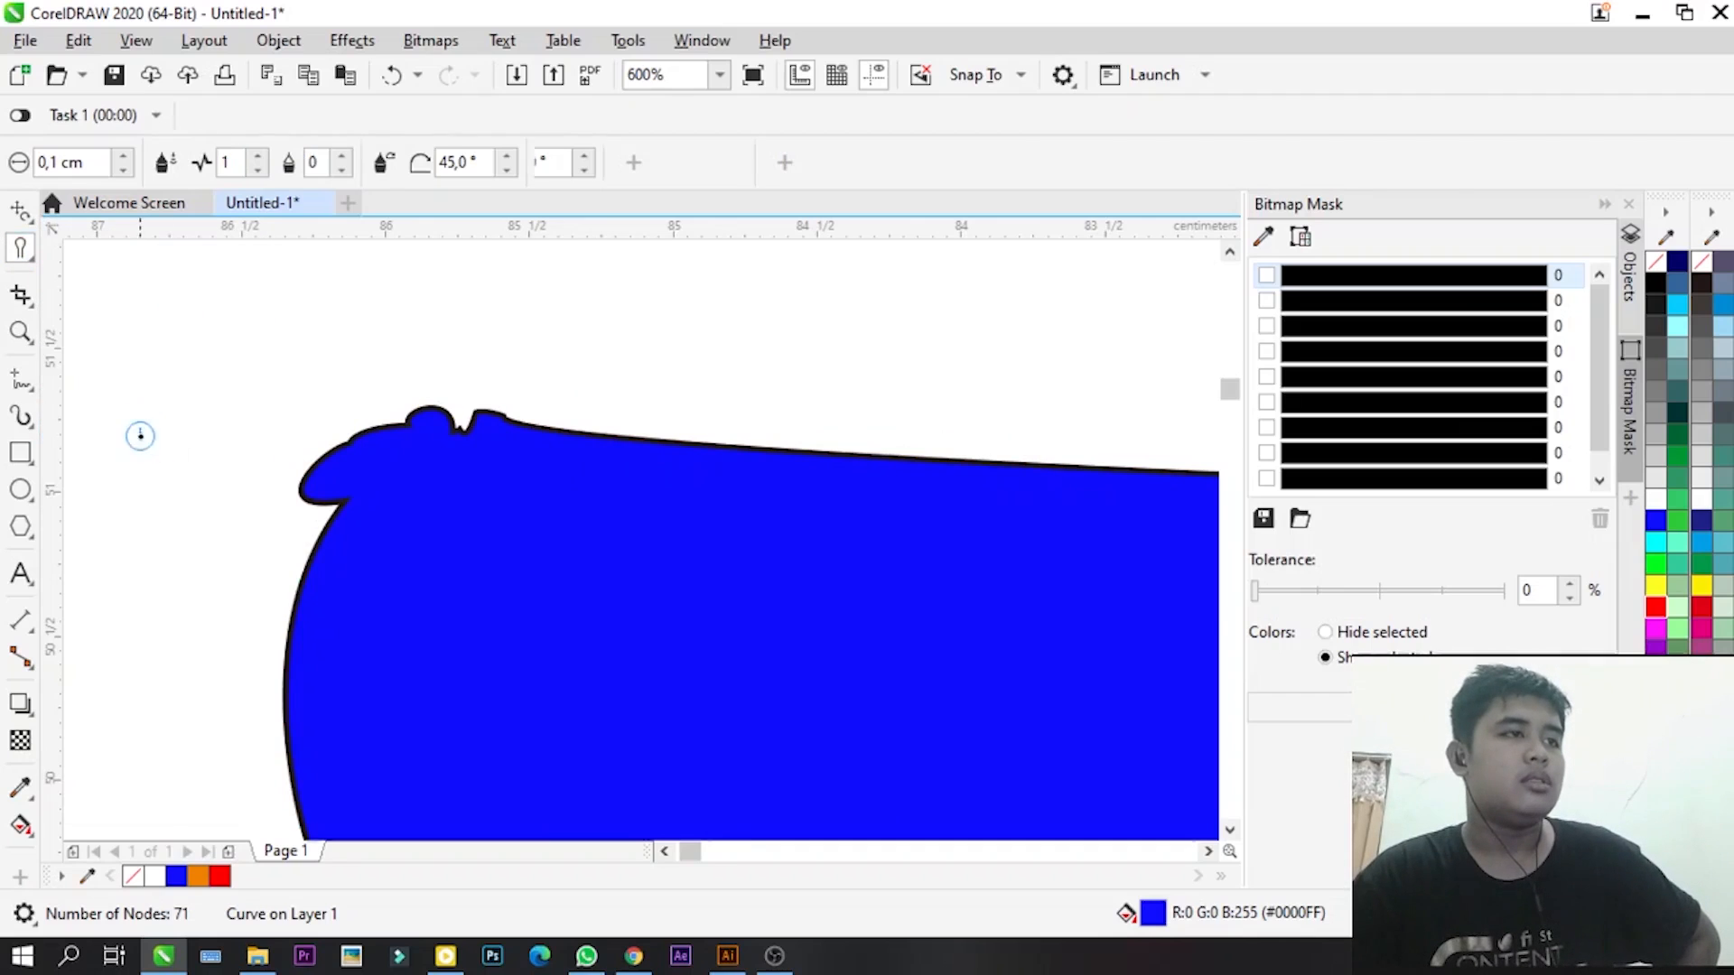
scroll(425, 437, down, 5)
scroll(448, 439, up, 3)
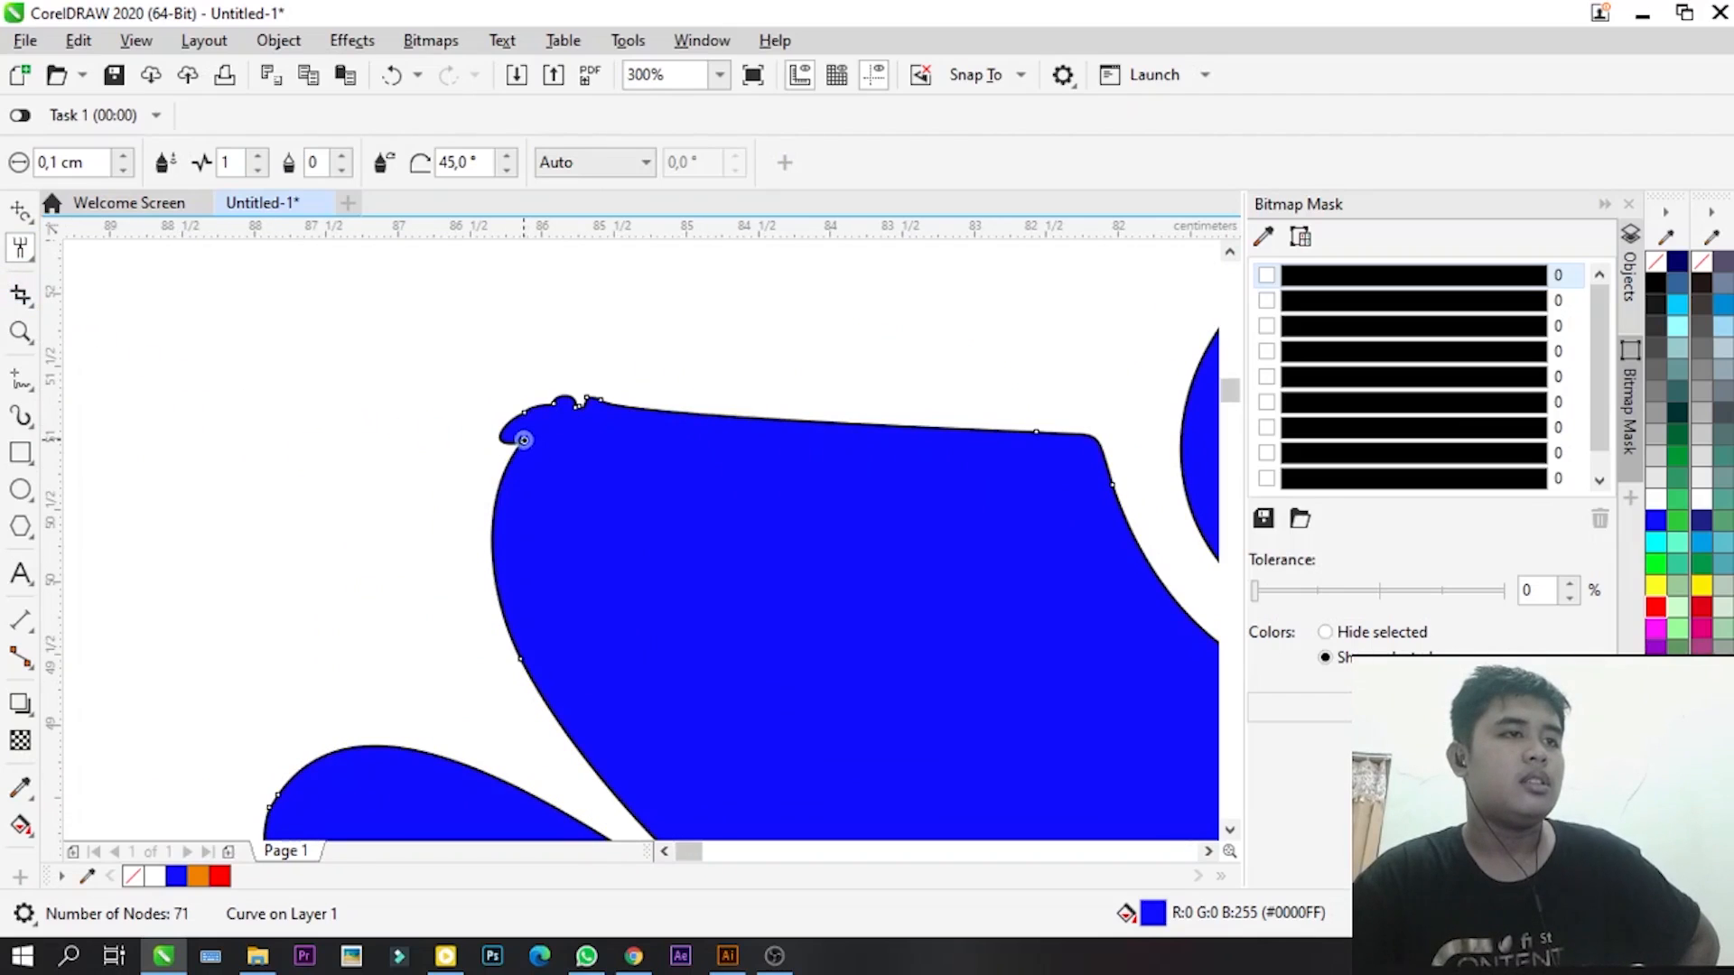
mouse_move(524, 440)
mouse_down()
mouse_move(466, 488)
mouse_move(508, 448)
mouse_up()
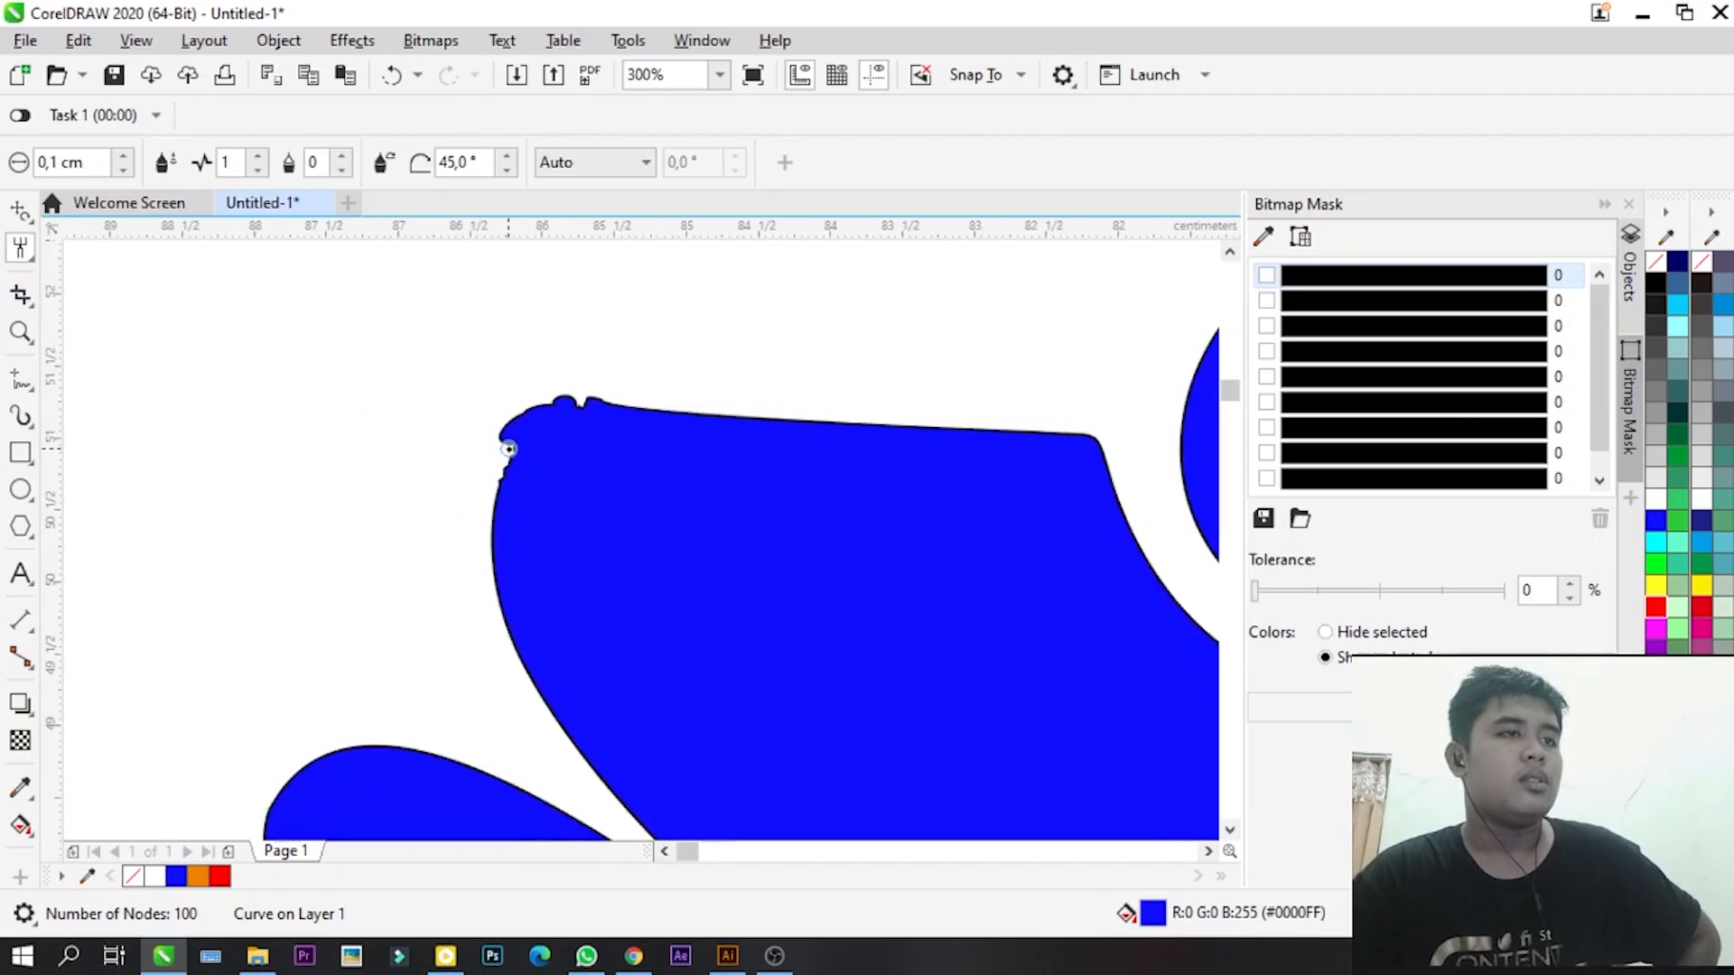
- Examine the jagged left edge up close and compare it with the smooth upper edge beside the bumps
scroll(515, 437, up, 4)
scroll(441, 403, down, 4)
scroll(500, 495, up, 3)
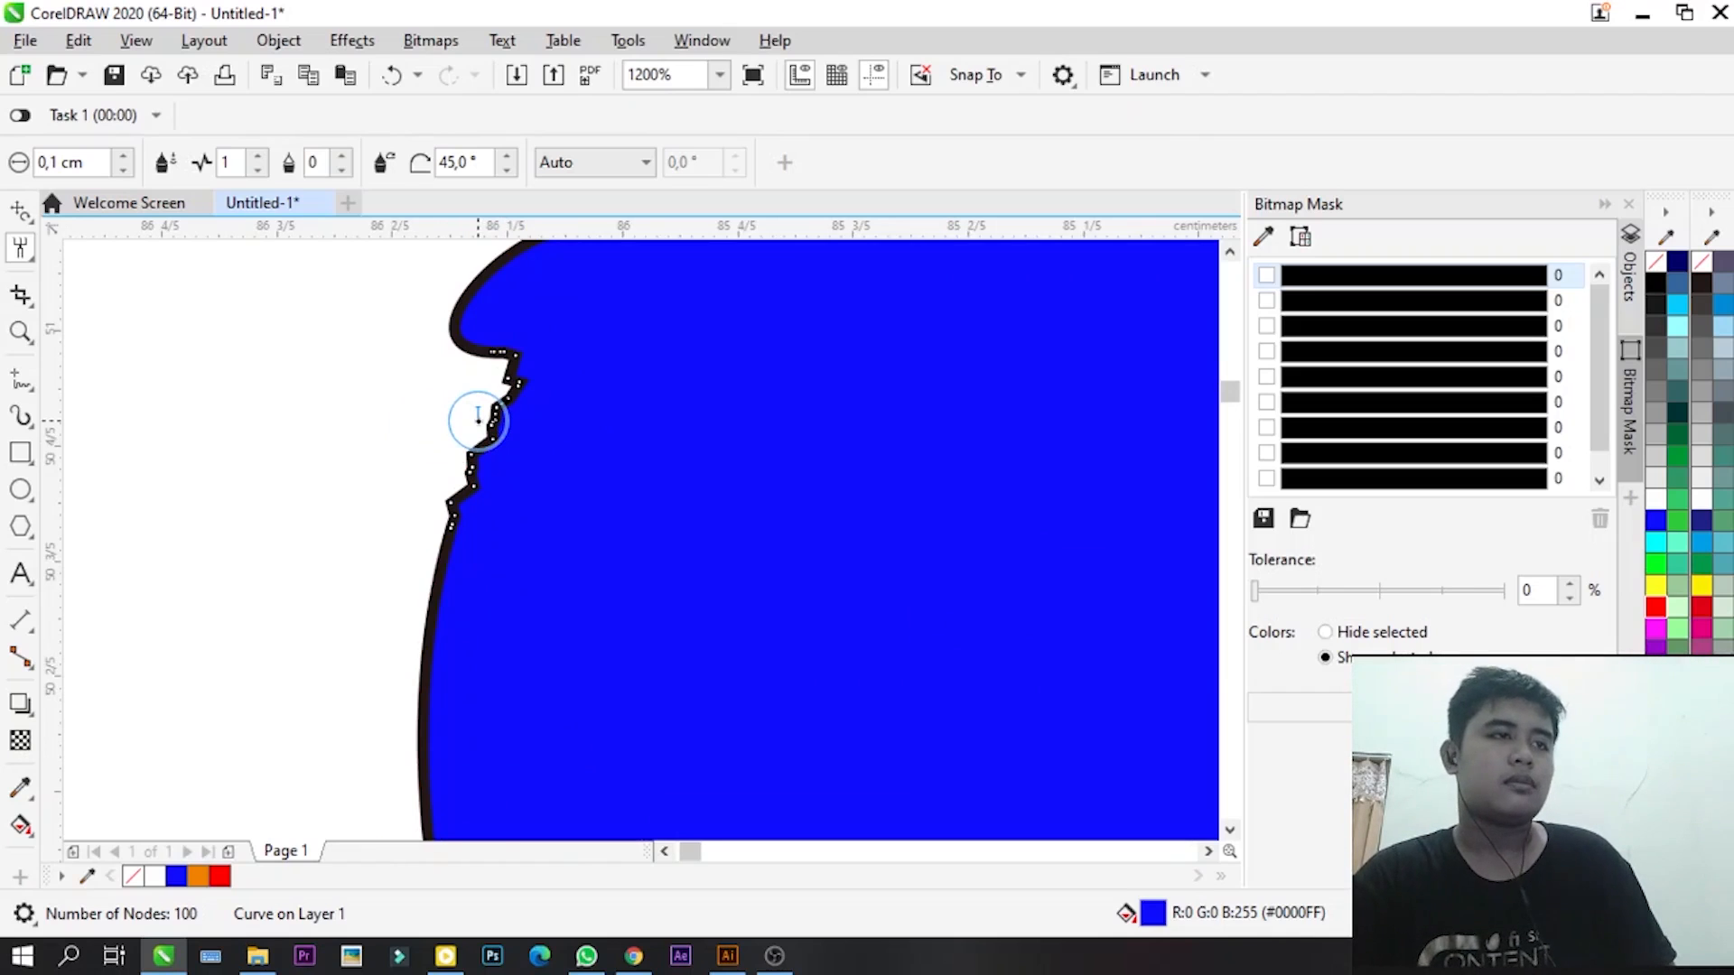
scroll(443, 438, down, 2)
scroll(733, 326, up, 3)
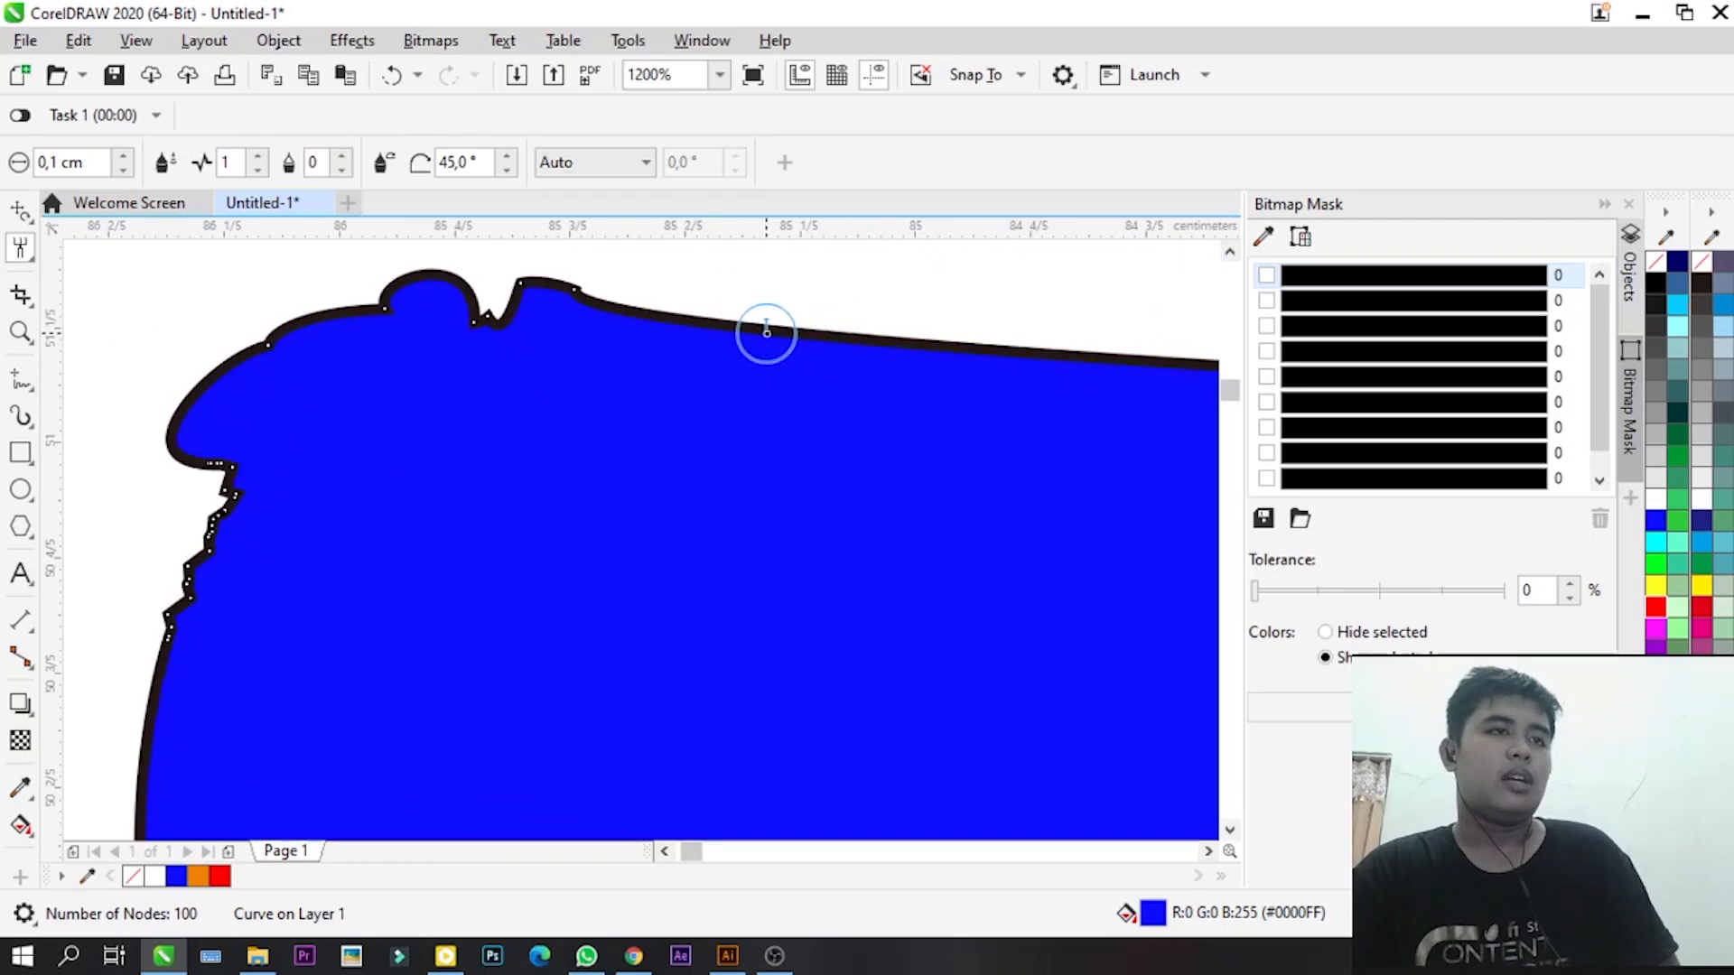
scroll(536, 336, down, 1)
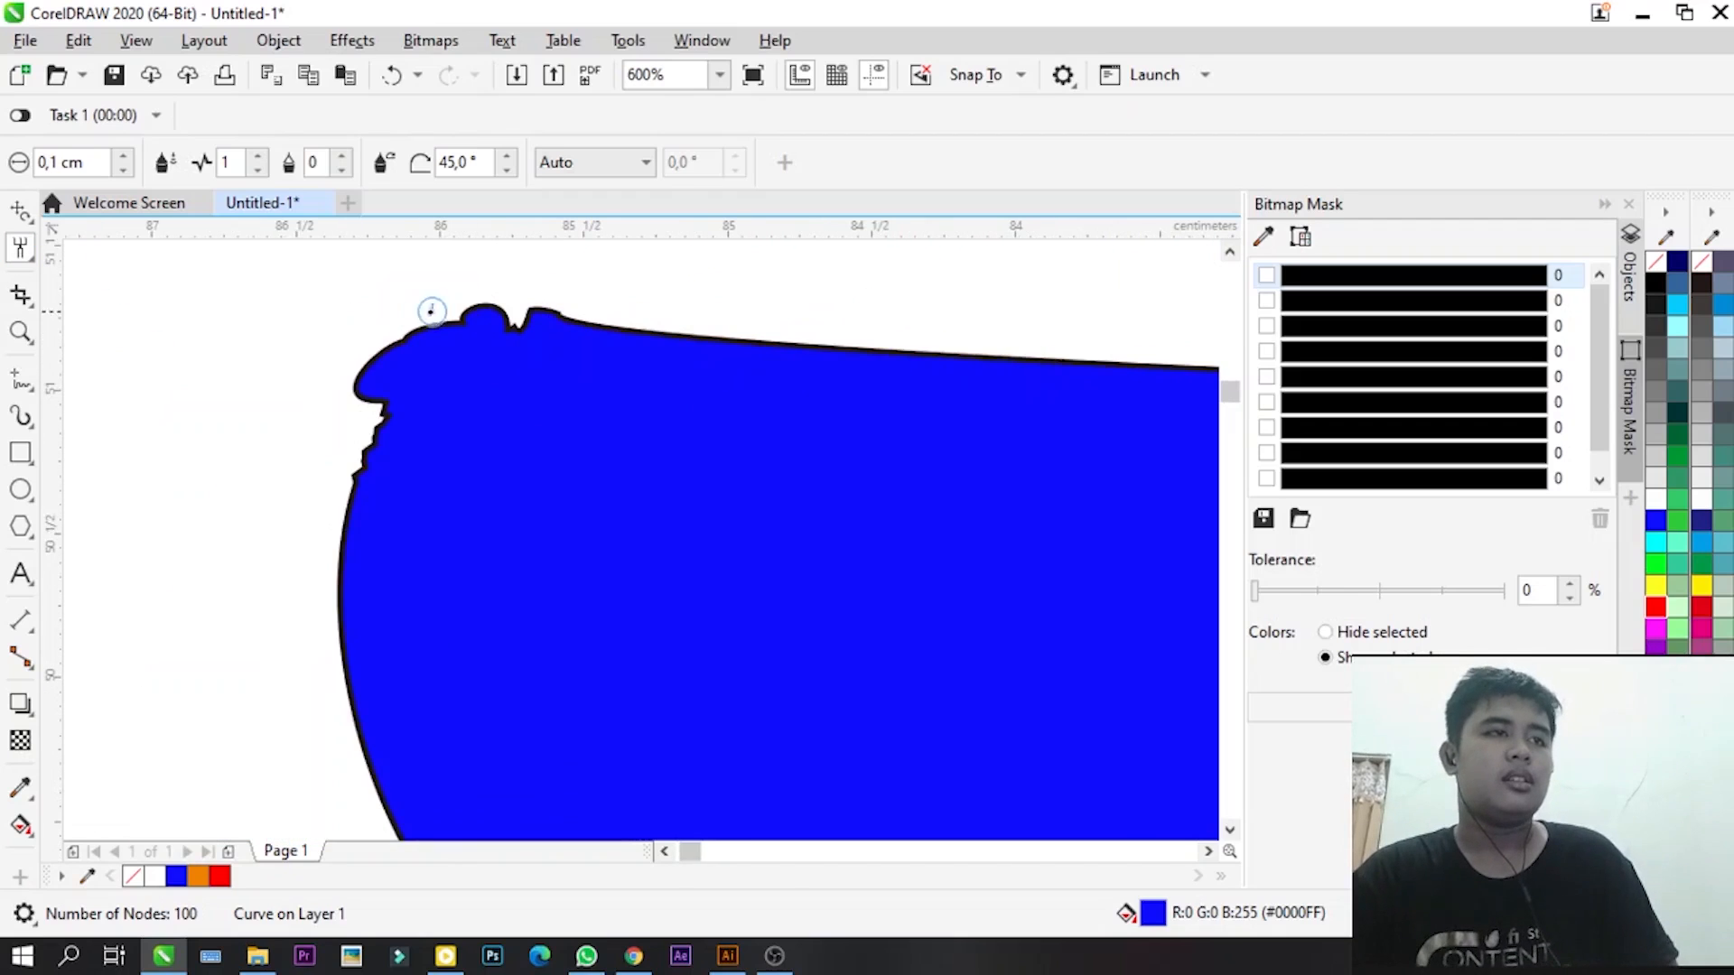
scroll(554, 313, up, 2)
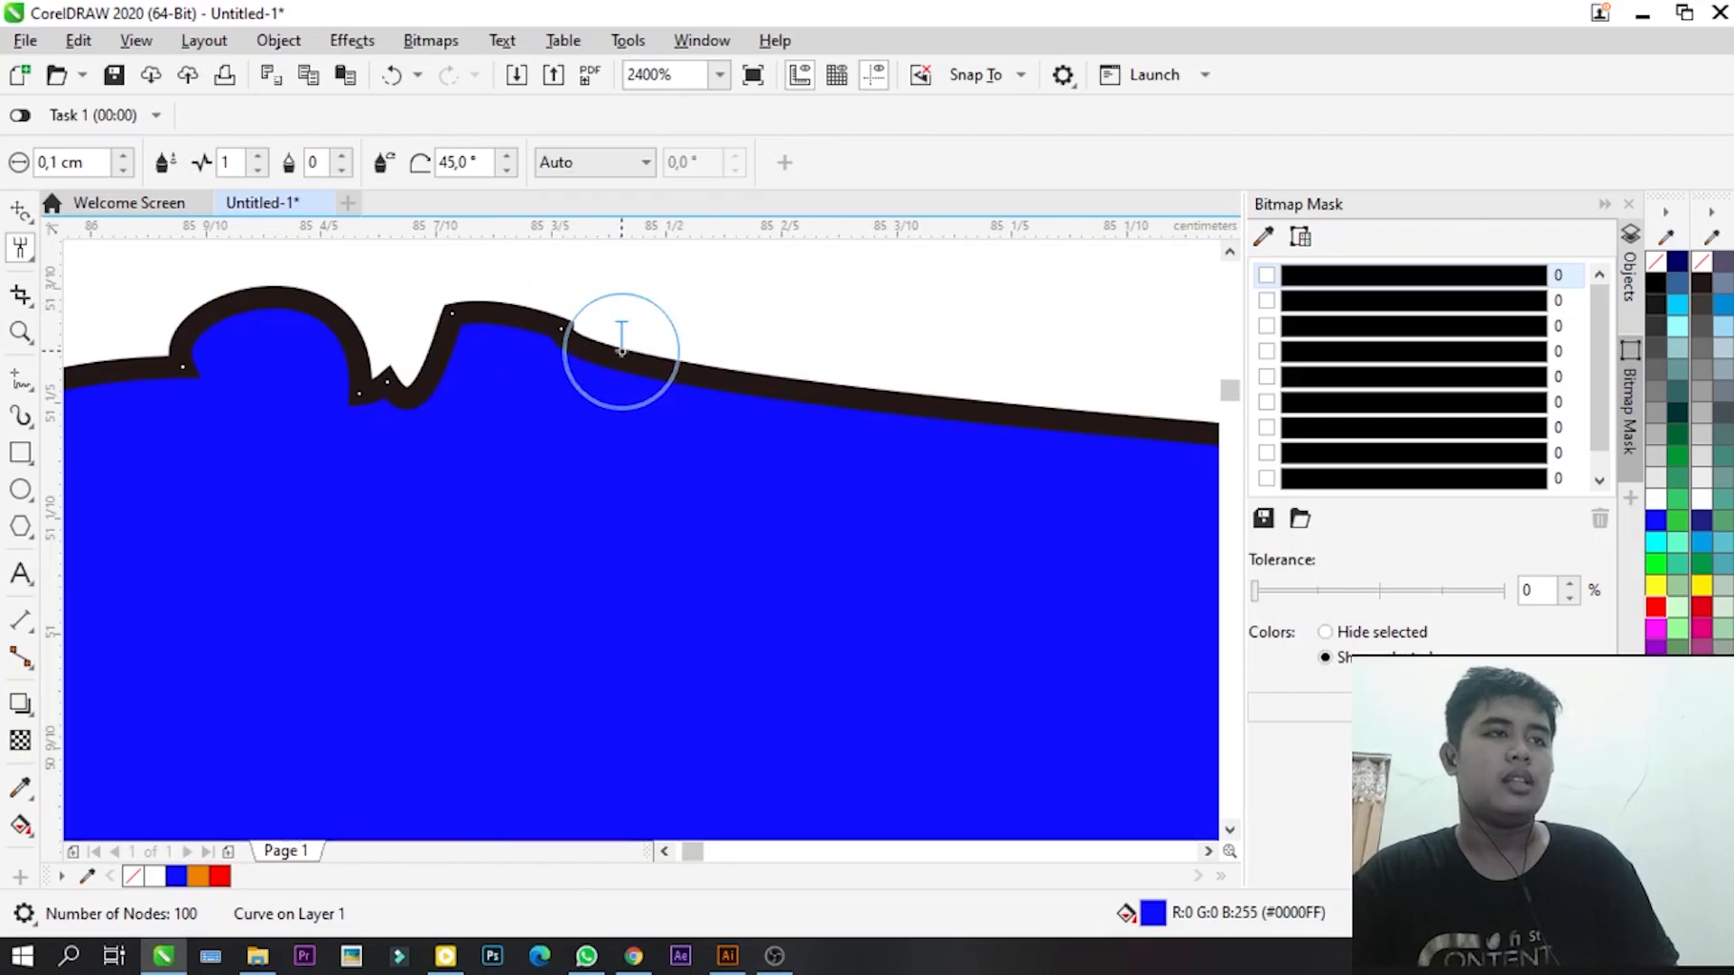
scroll(581, 300, down, 2)
scroll(487, 463, up, 2)
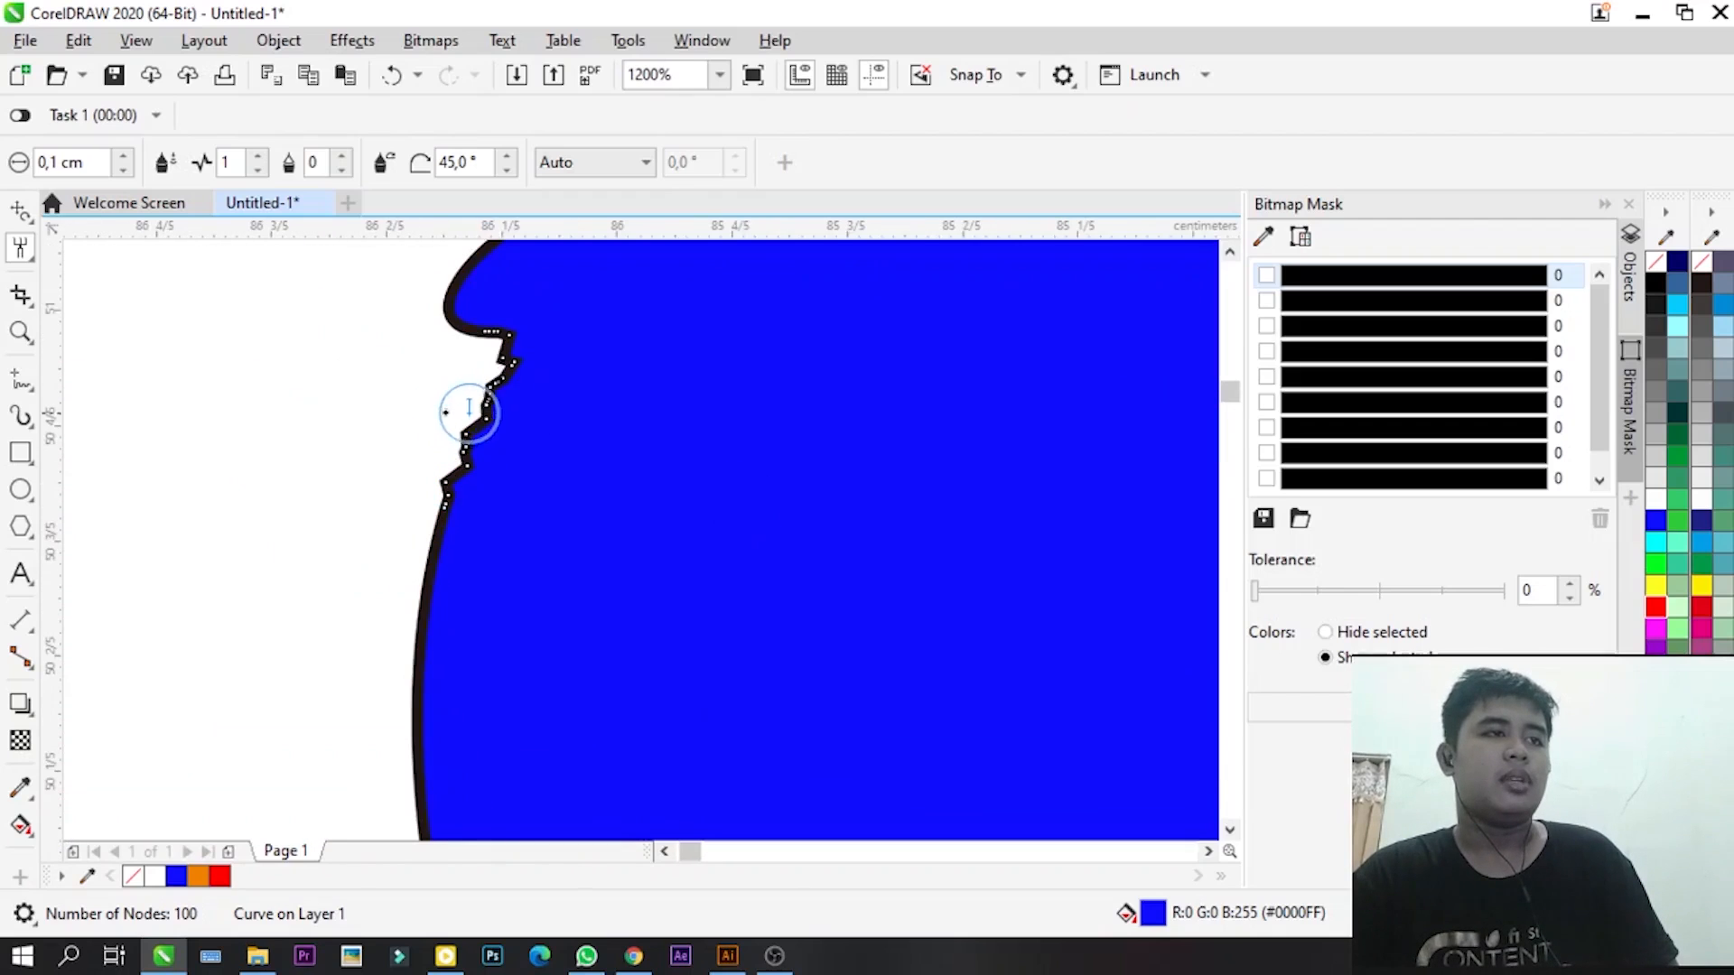
scroll(491, 367, up, 1)
scroll(519, 378, down, 1)
- Roughen the strip's upper edge right of the smudged bumps into a zigzag from about X -85.6 cm to -85.1 cm
scroll(520, 379, down, 2)
scroll(674, 322, up, 1)
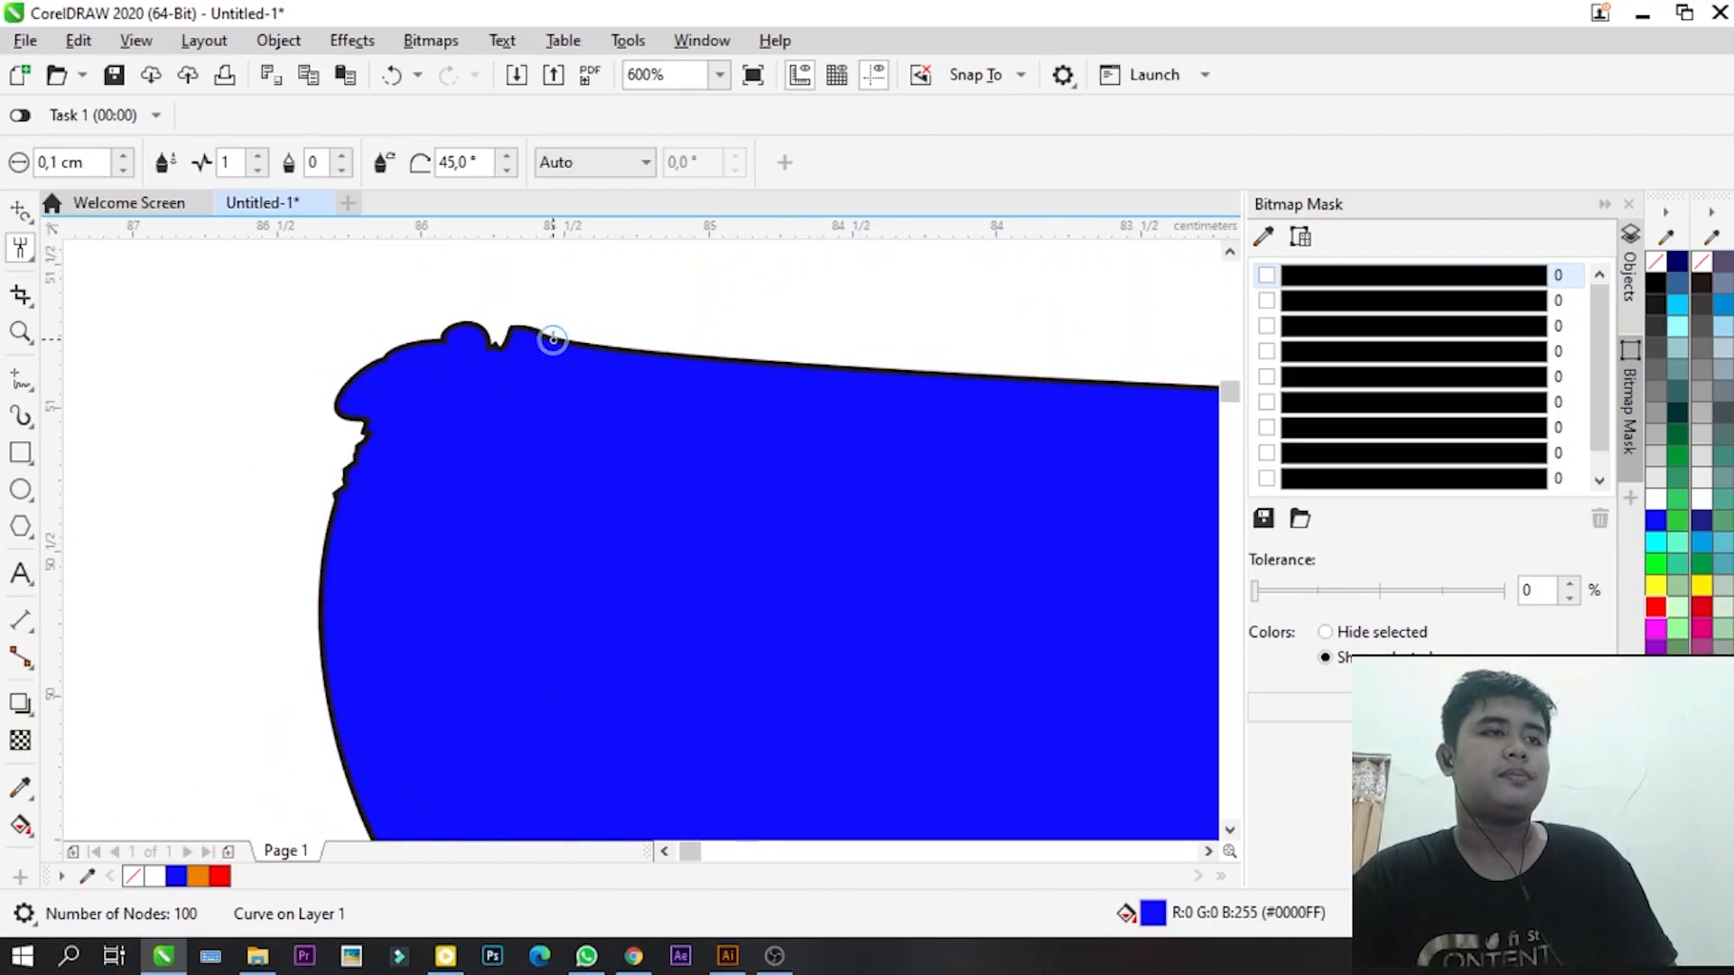
scroll(637, 354, up, 2)
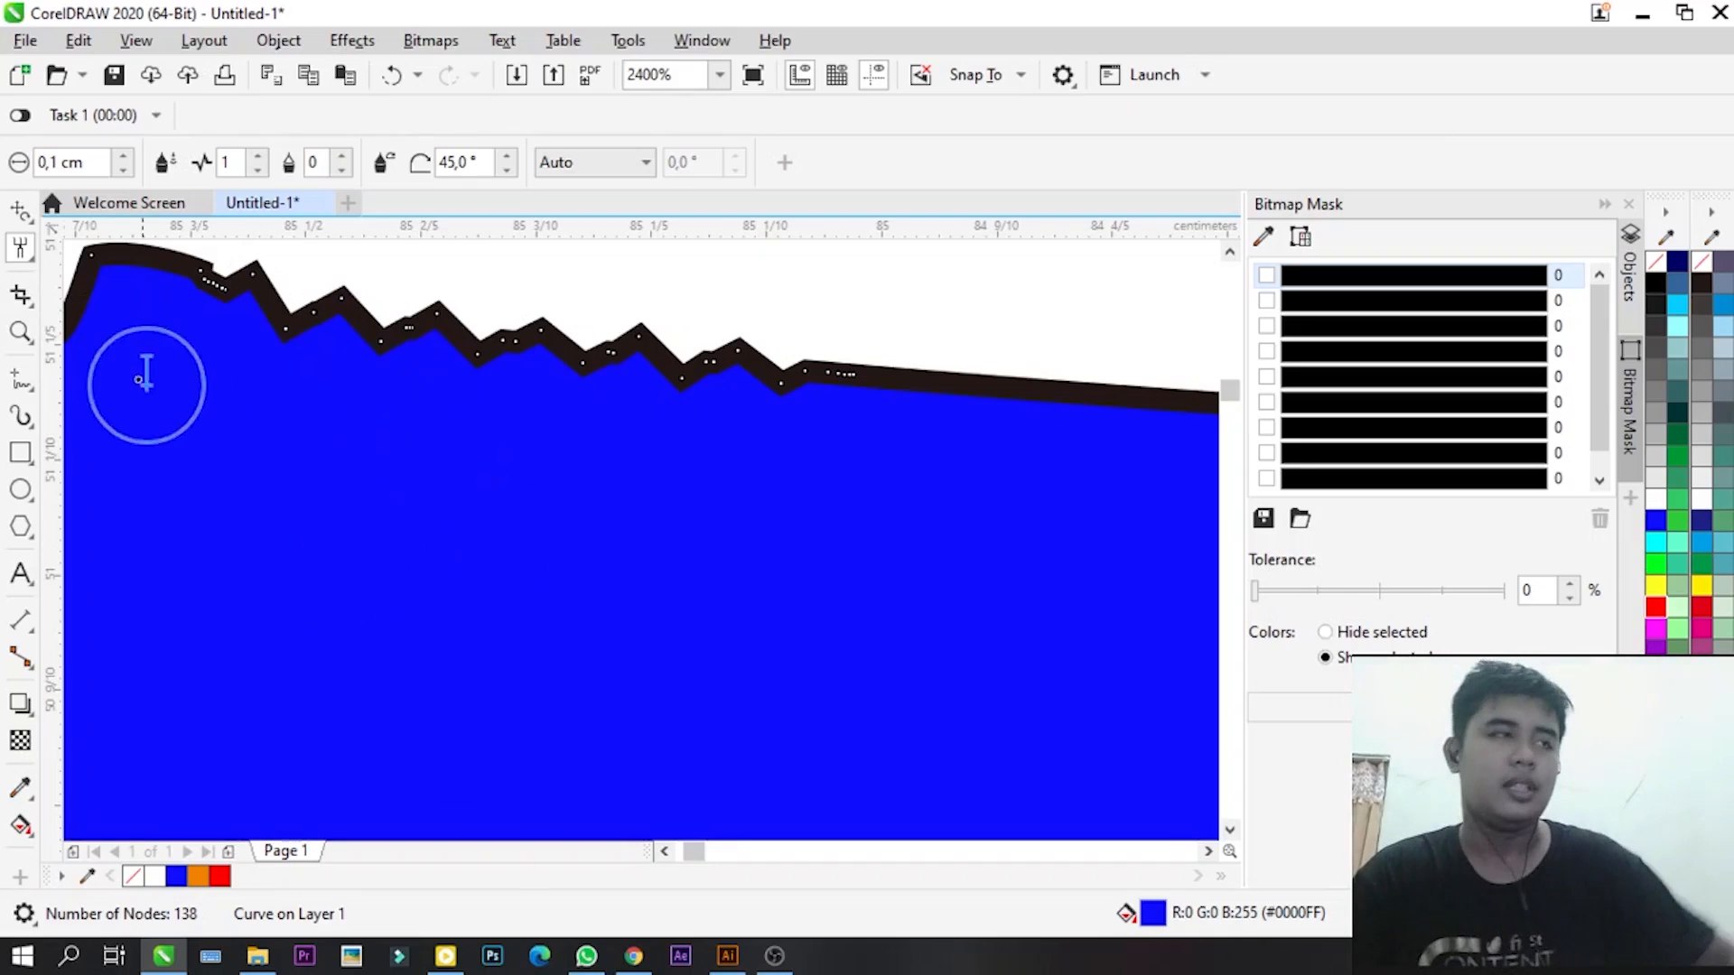
- Crop the artwork to the blue strip's left end, using a crop area about 24.8 cm wide and 24.6 cm high
click(23, 303)
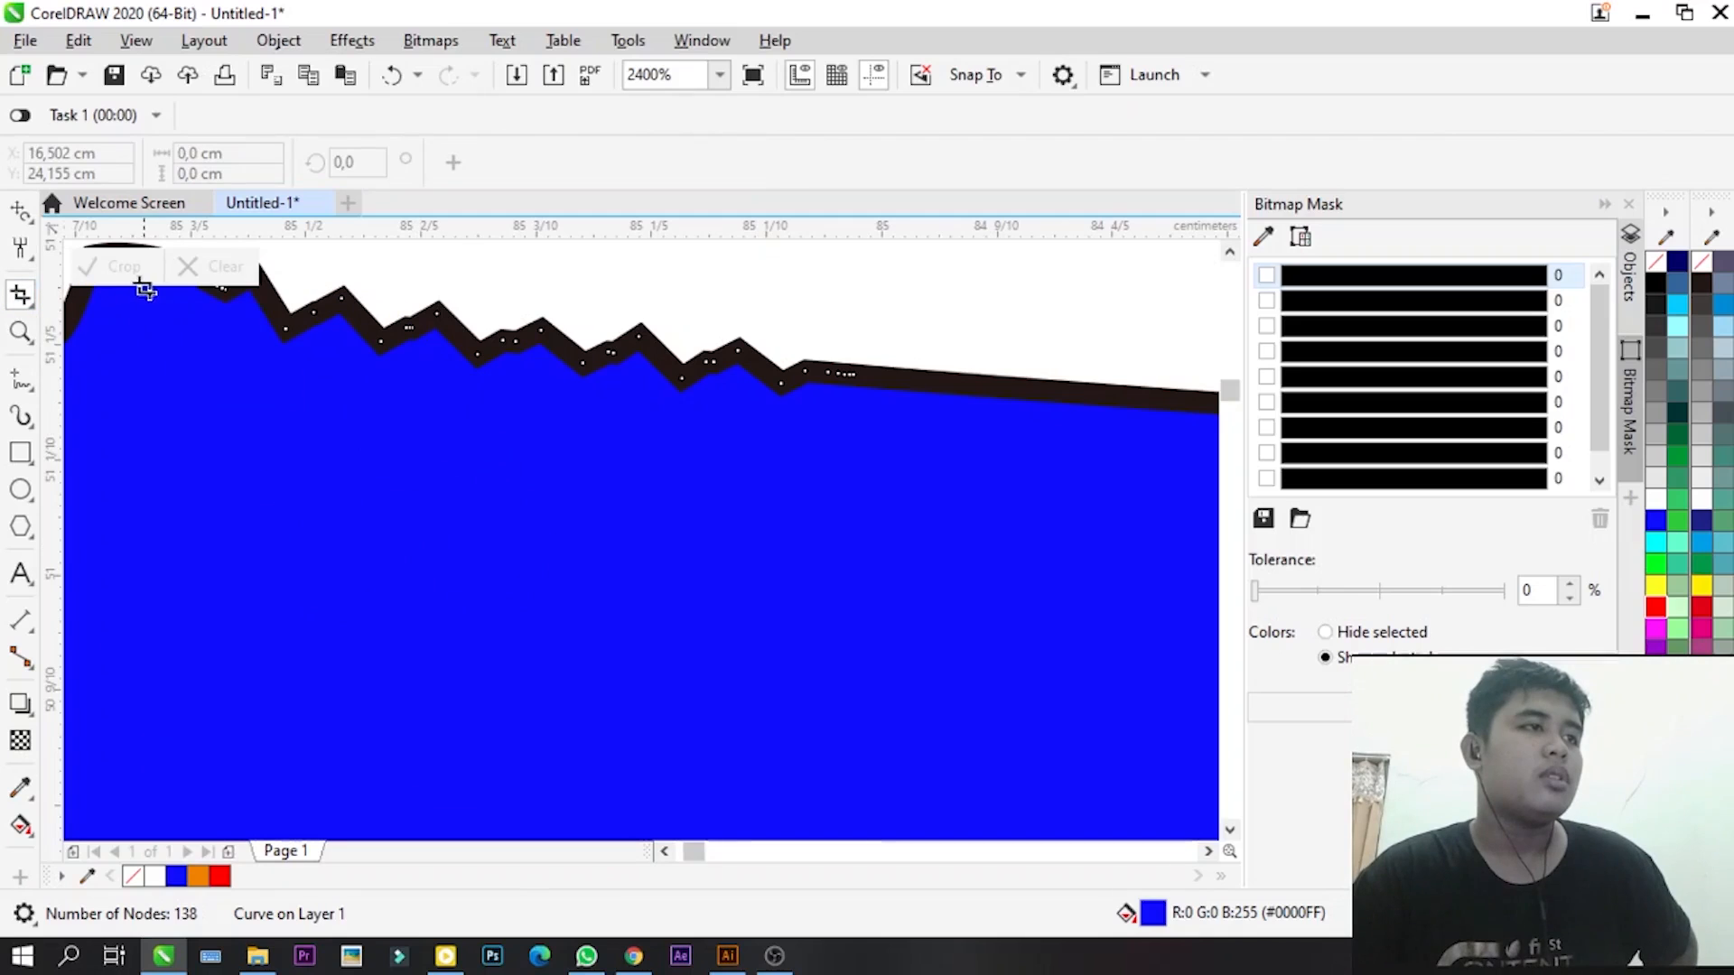
scroll(307, 366, down, 8)
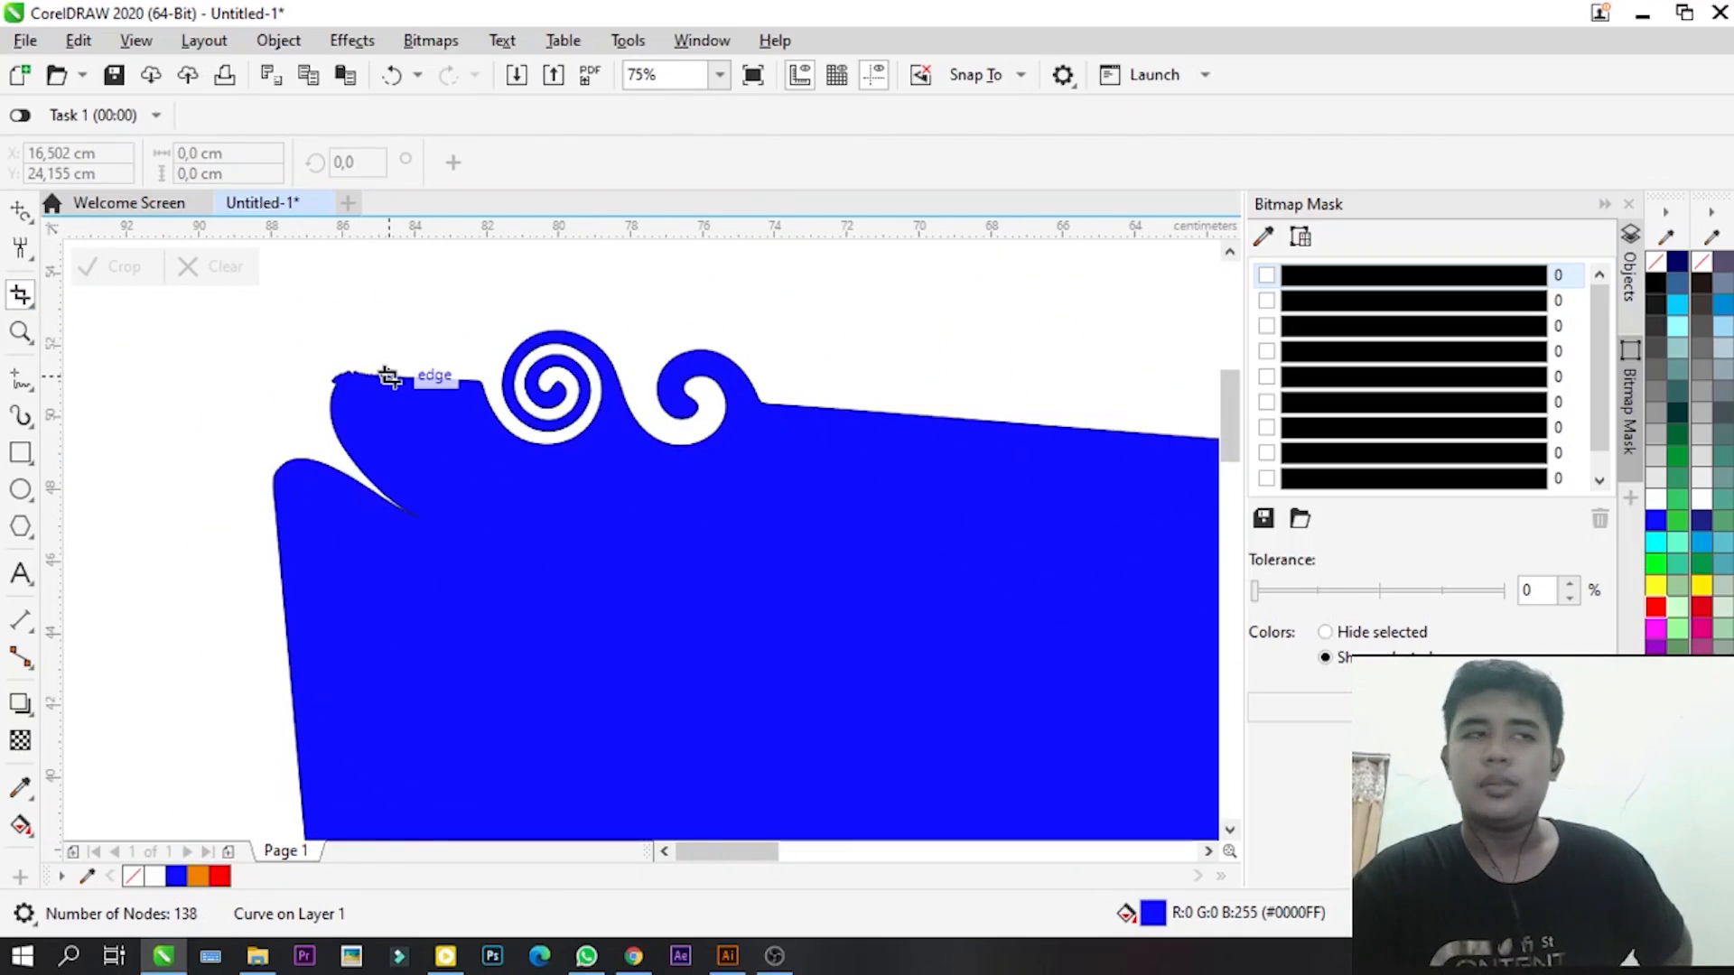
scroll(384, 377, down, 2)
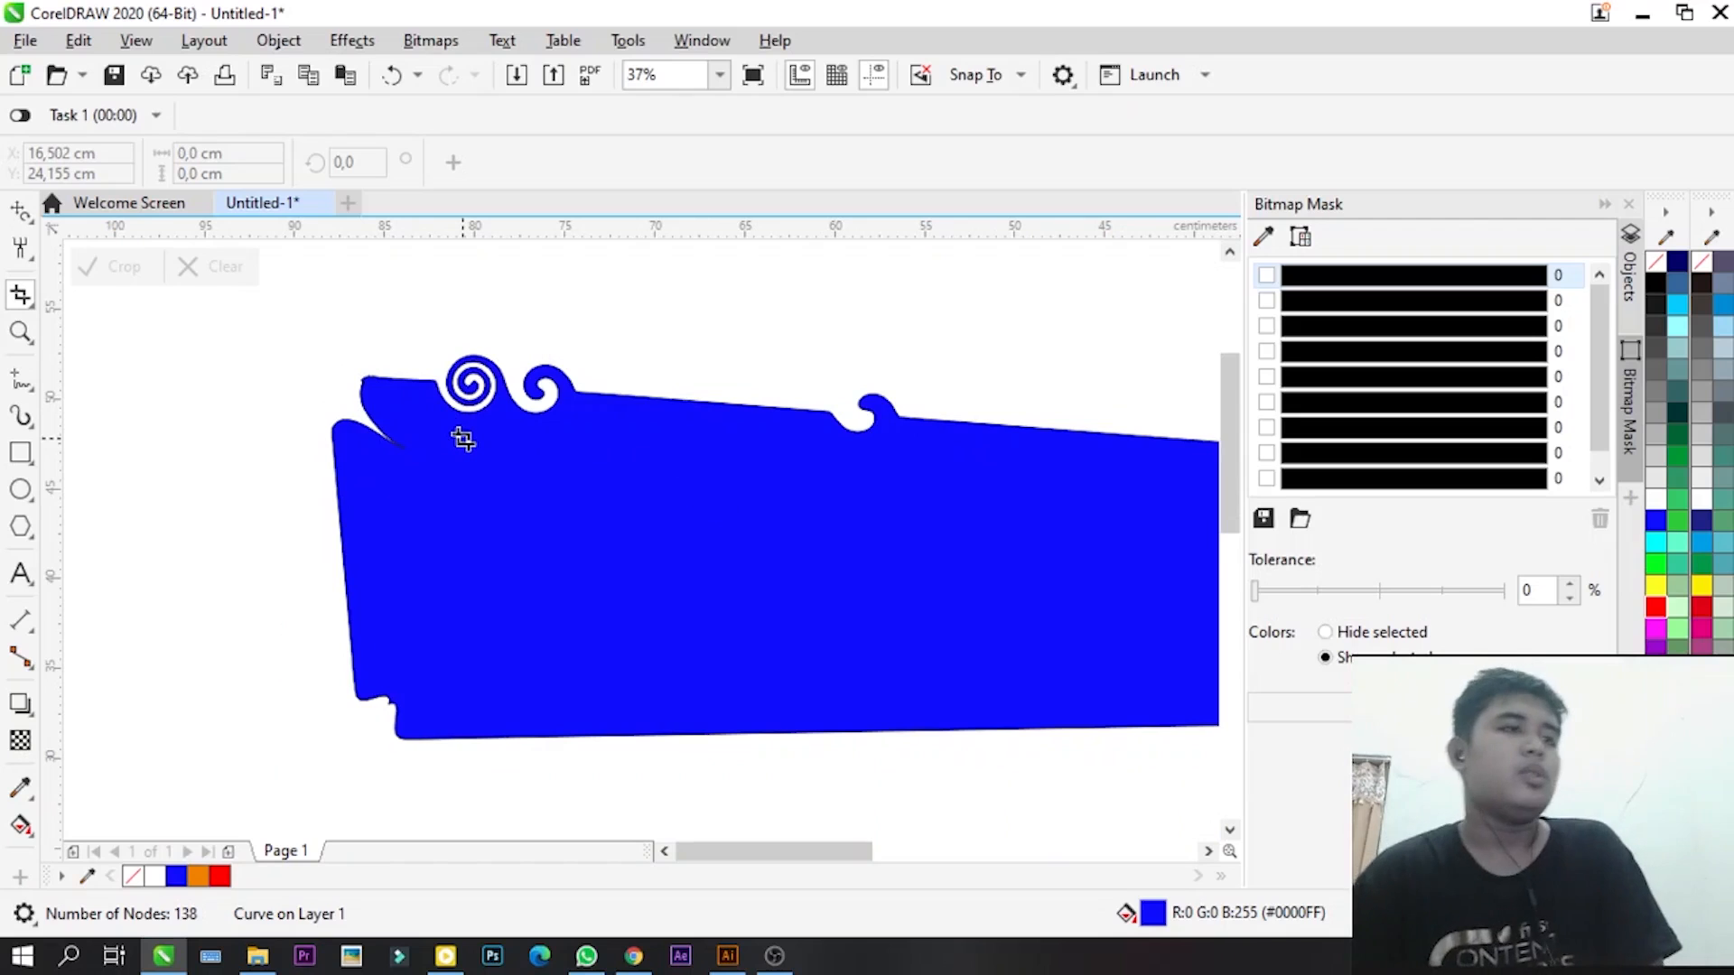
drag(276, 339, 720, 779)
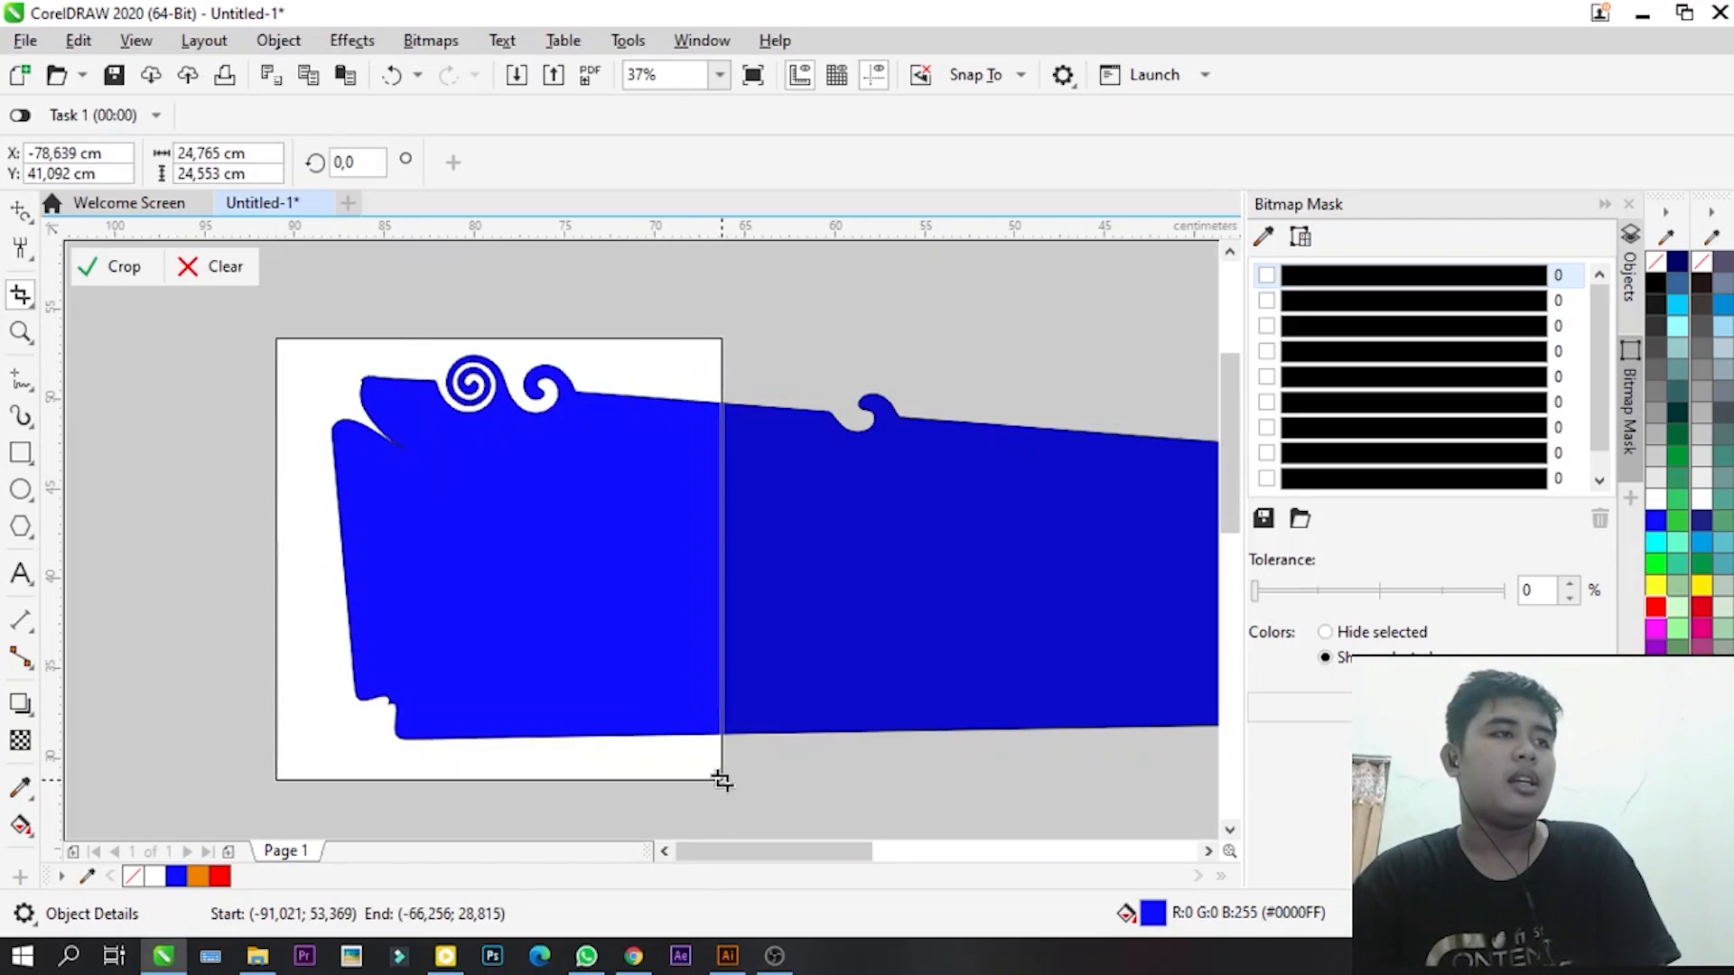
click(110, 271)
scroll(437, 406, down, 1)
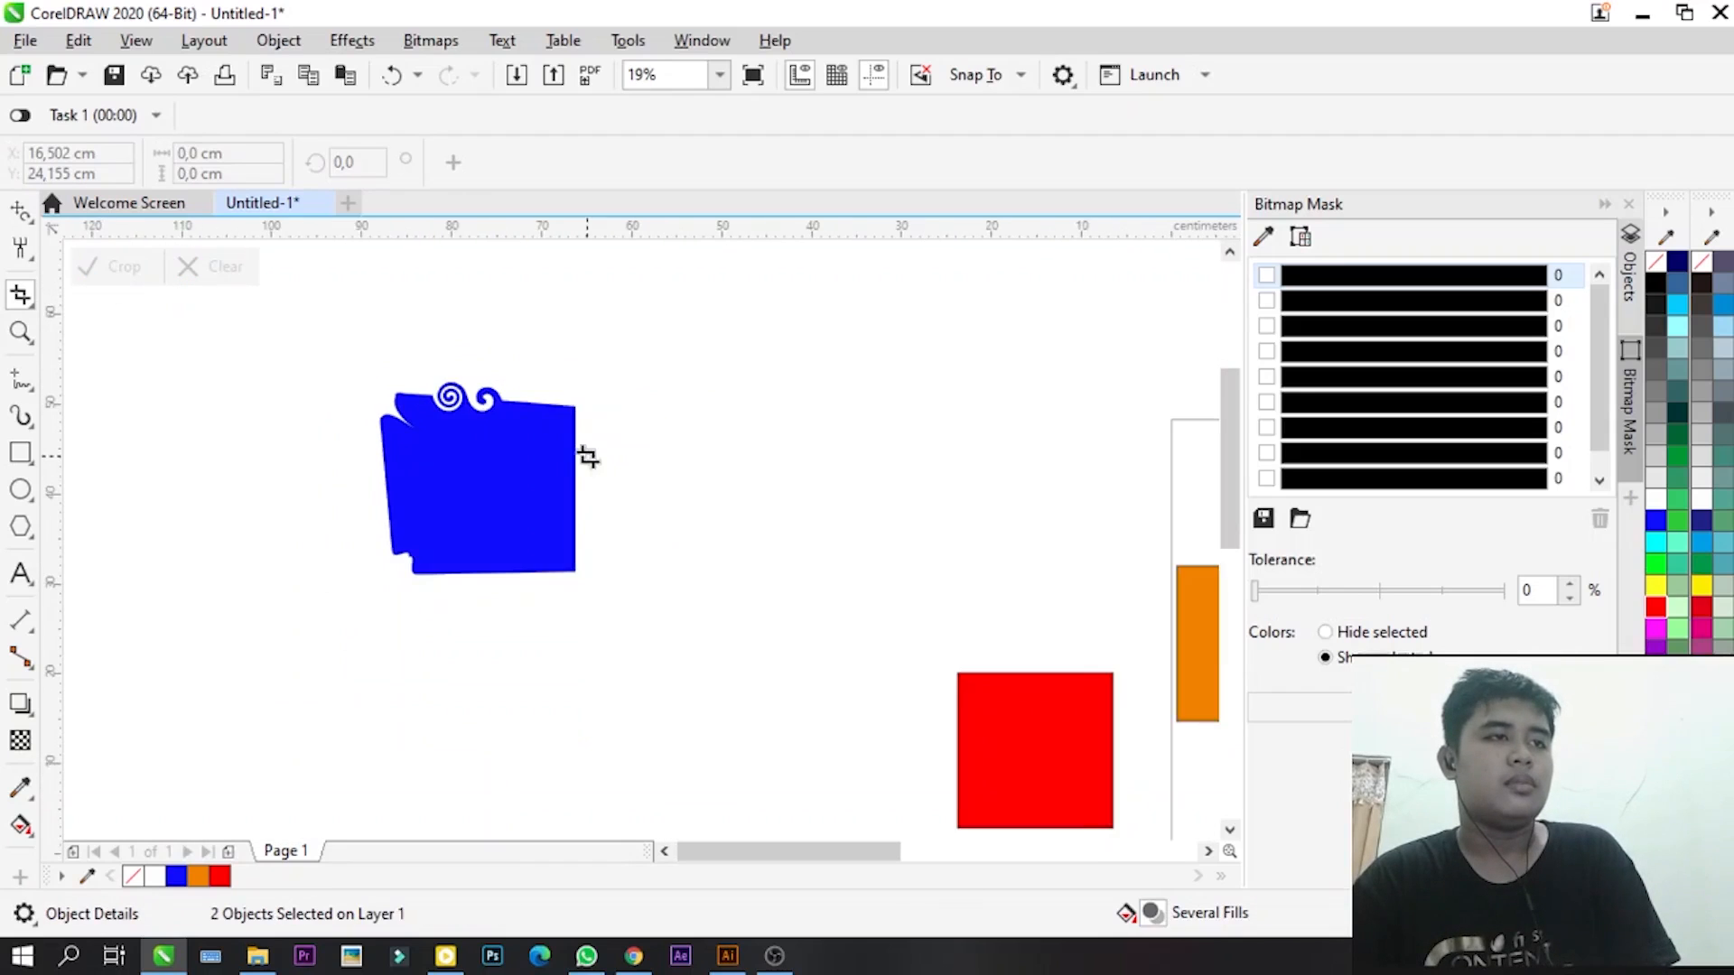
scroll(585, 456, up, 1)
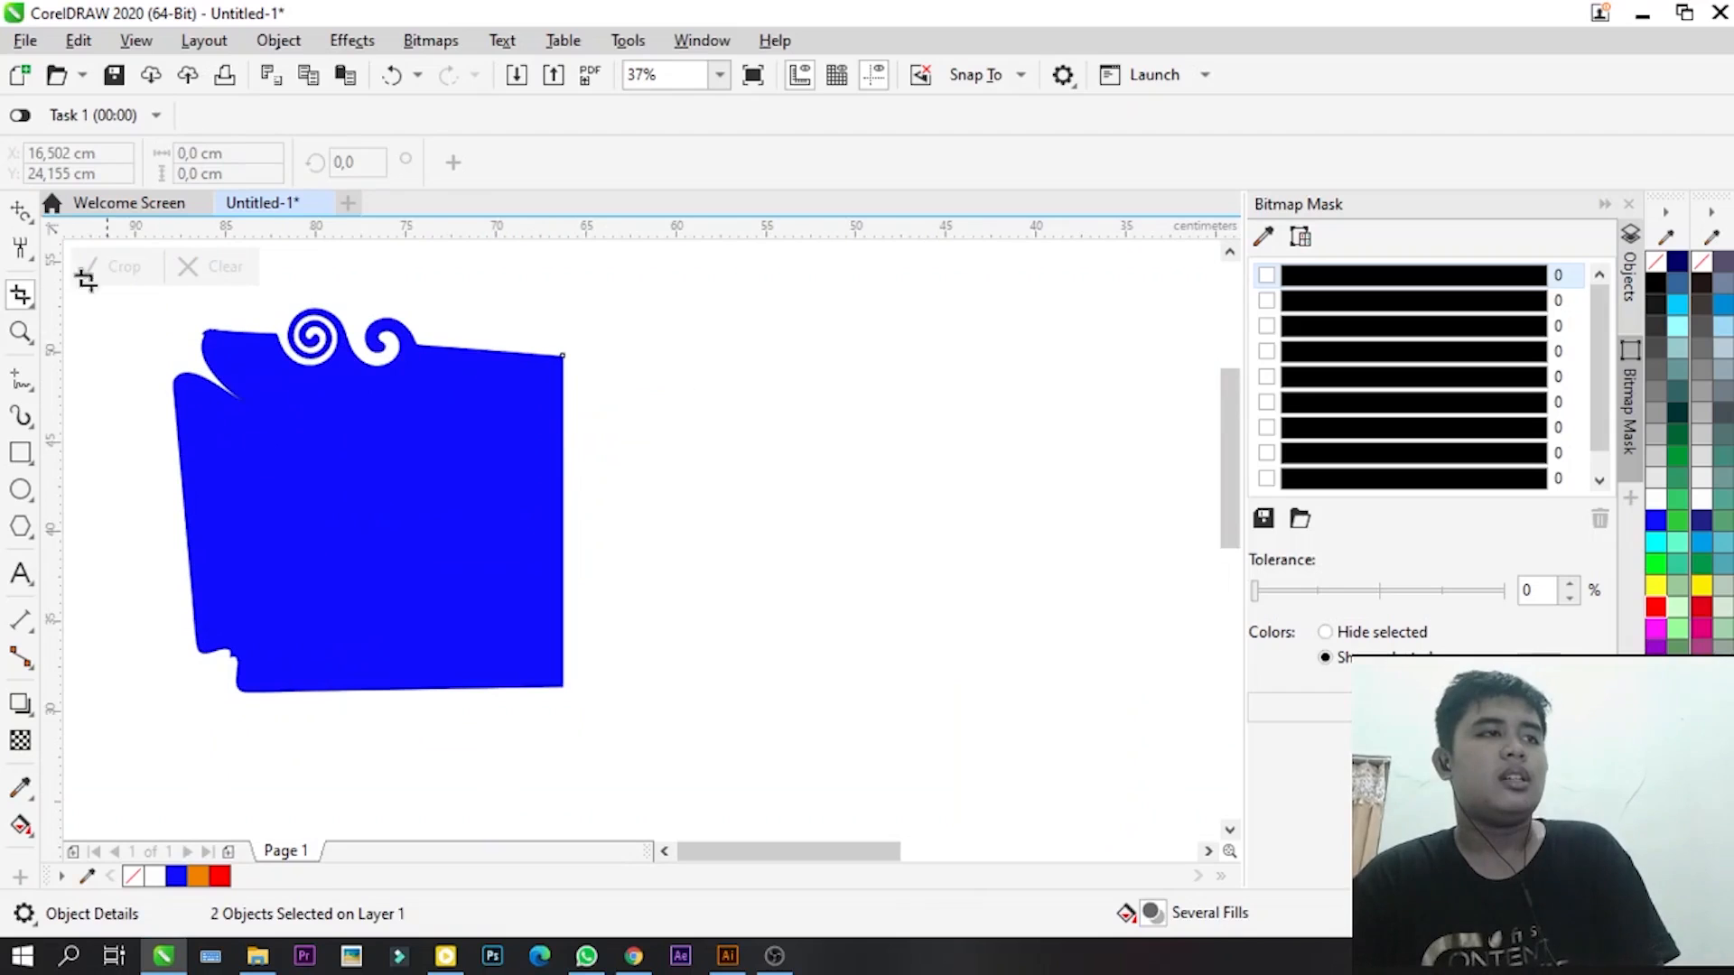
- Cut the blue shape in two with the Knife along a slanted straight line from its upper edge right of the spirals to its lower edge
click(20, 213)
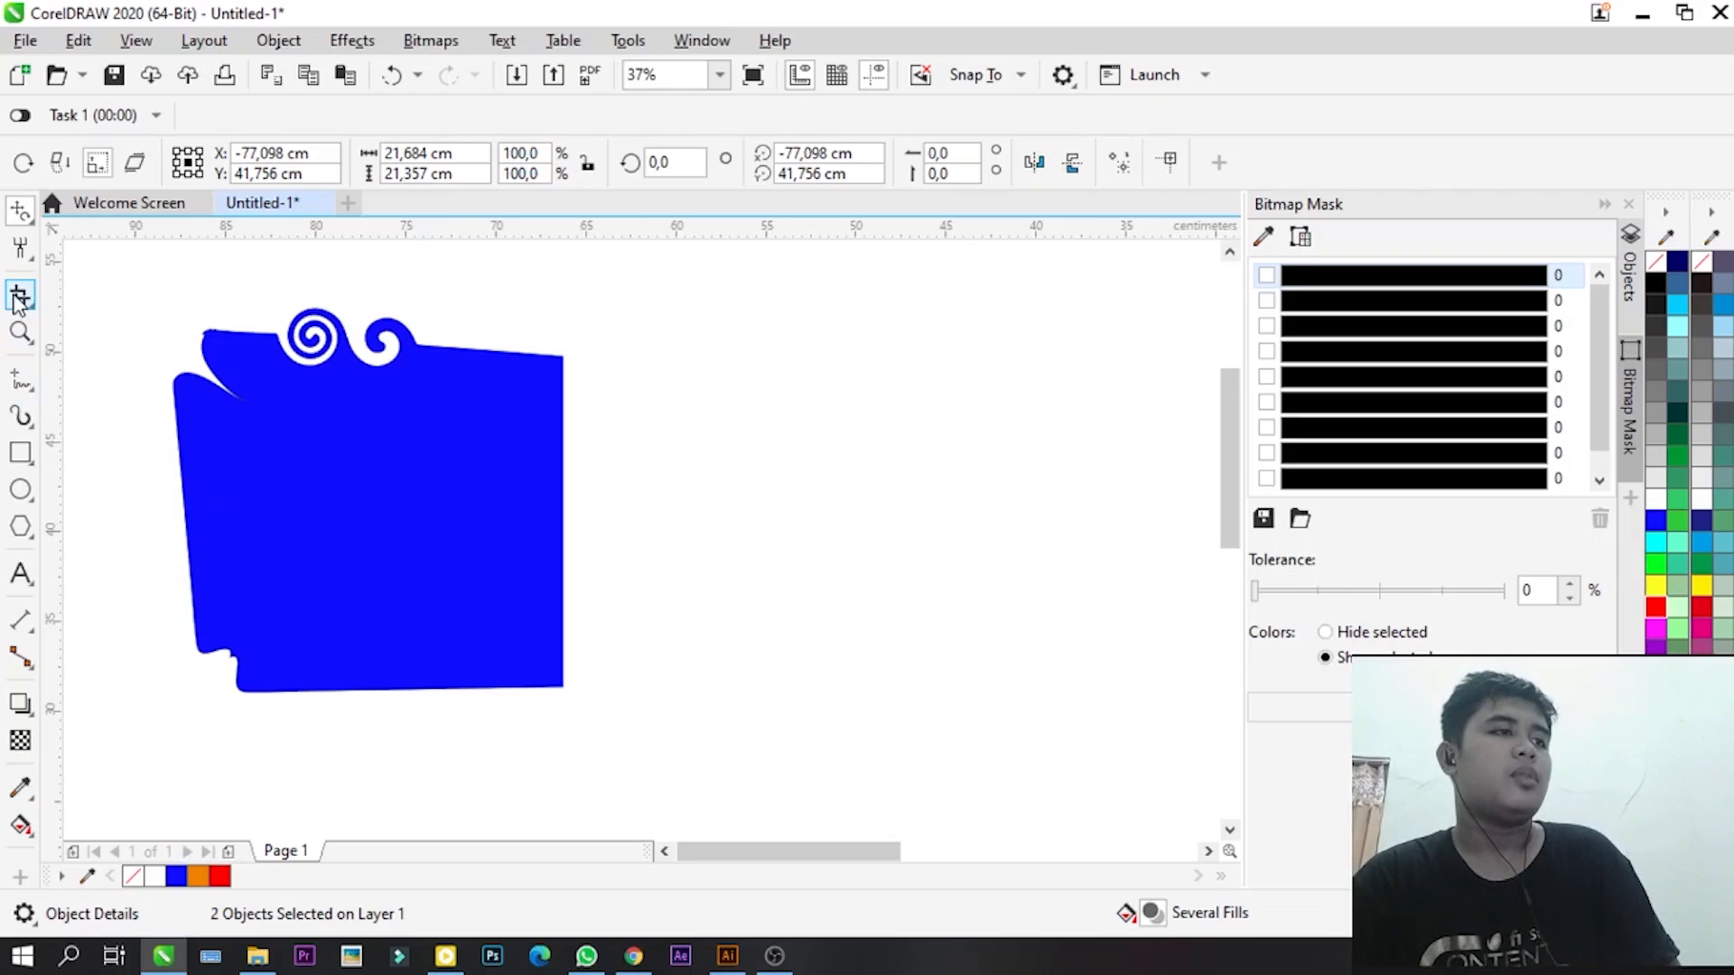
click(18, 300)
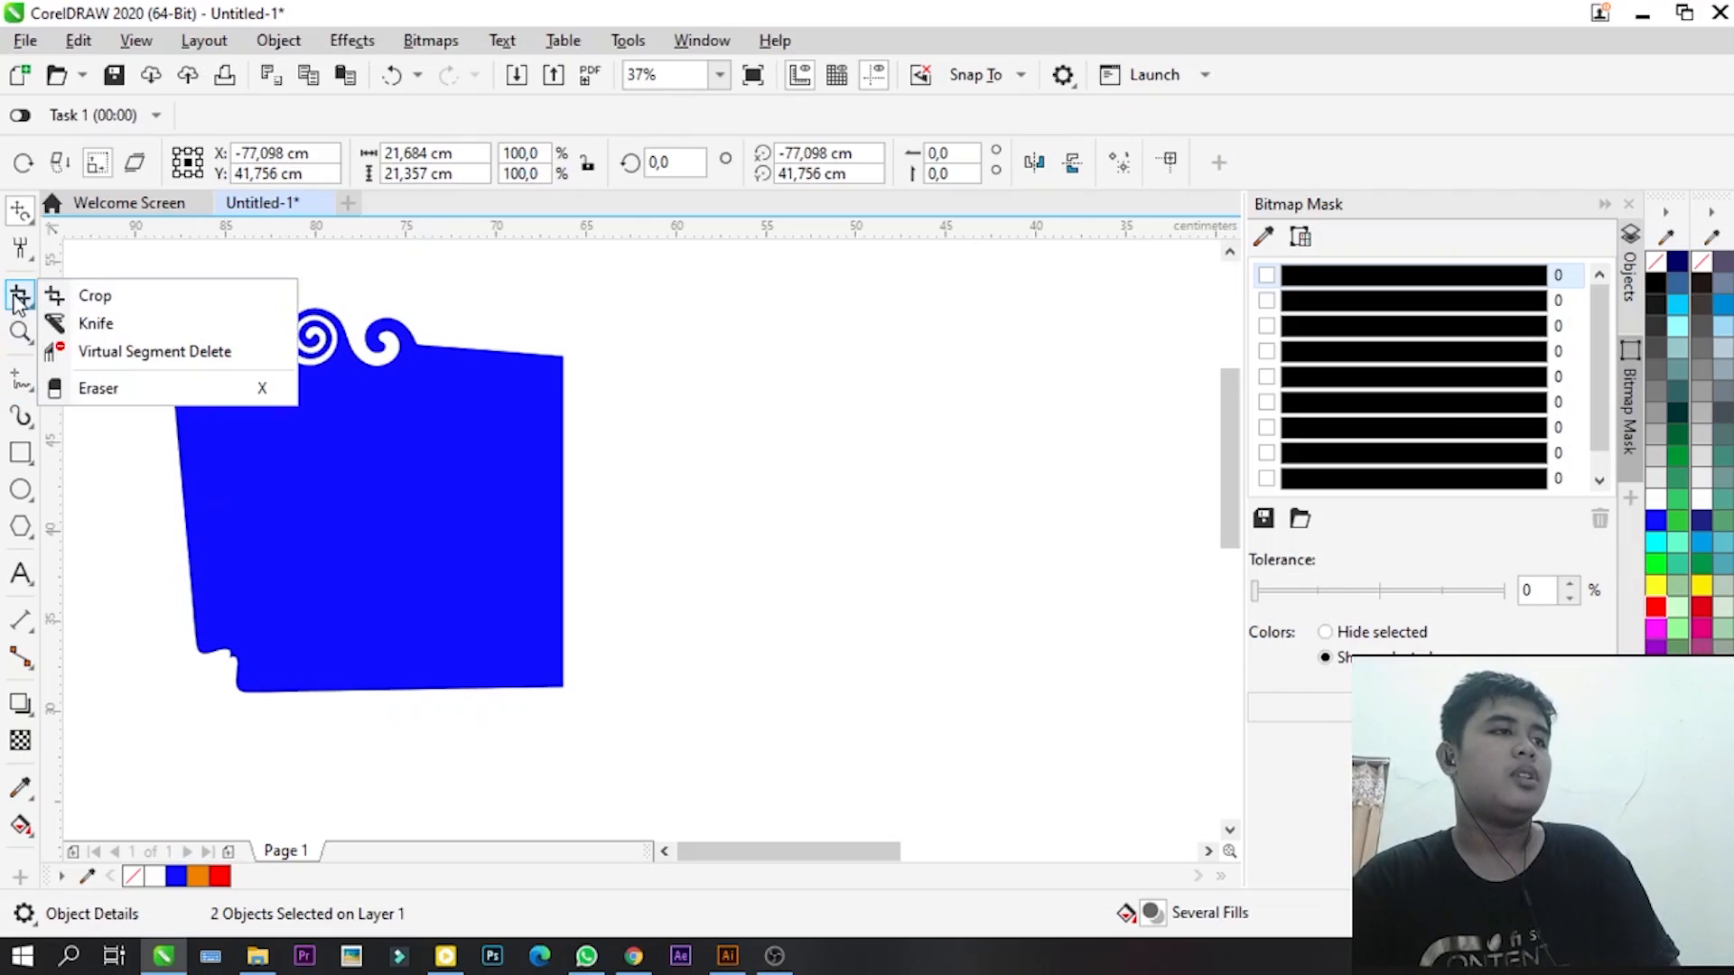
click(90, 323)
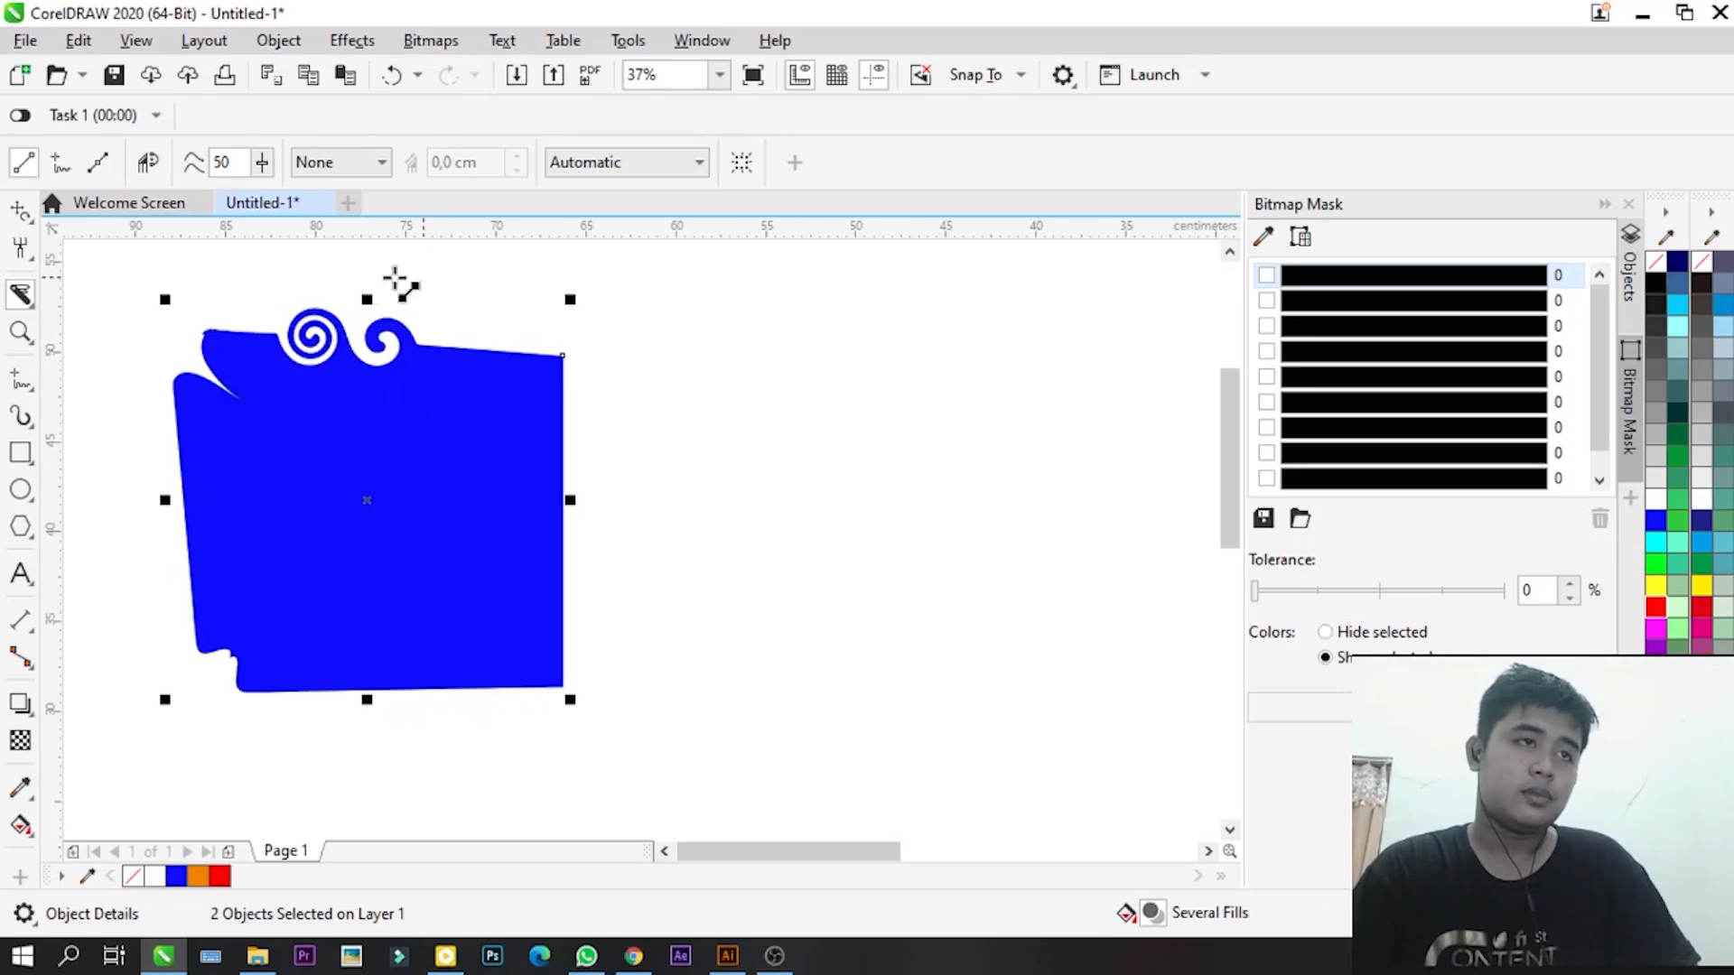
click(21, 296)
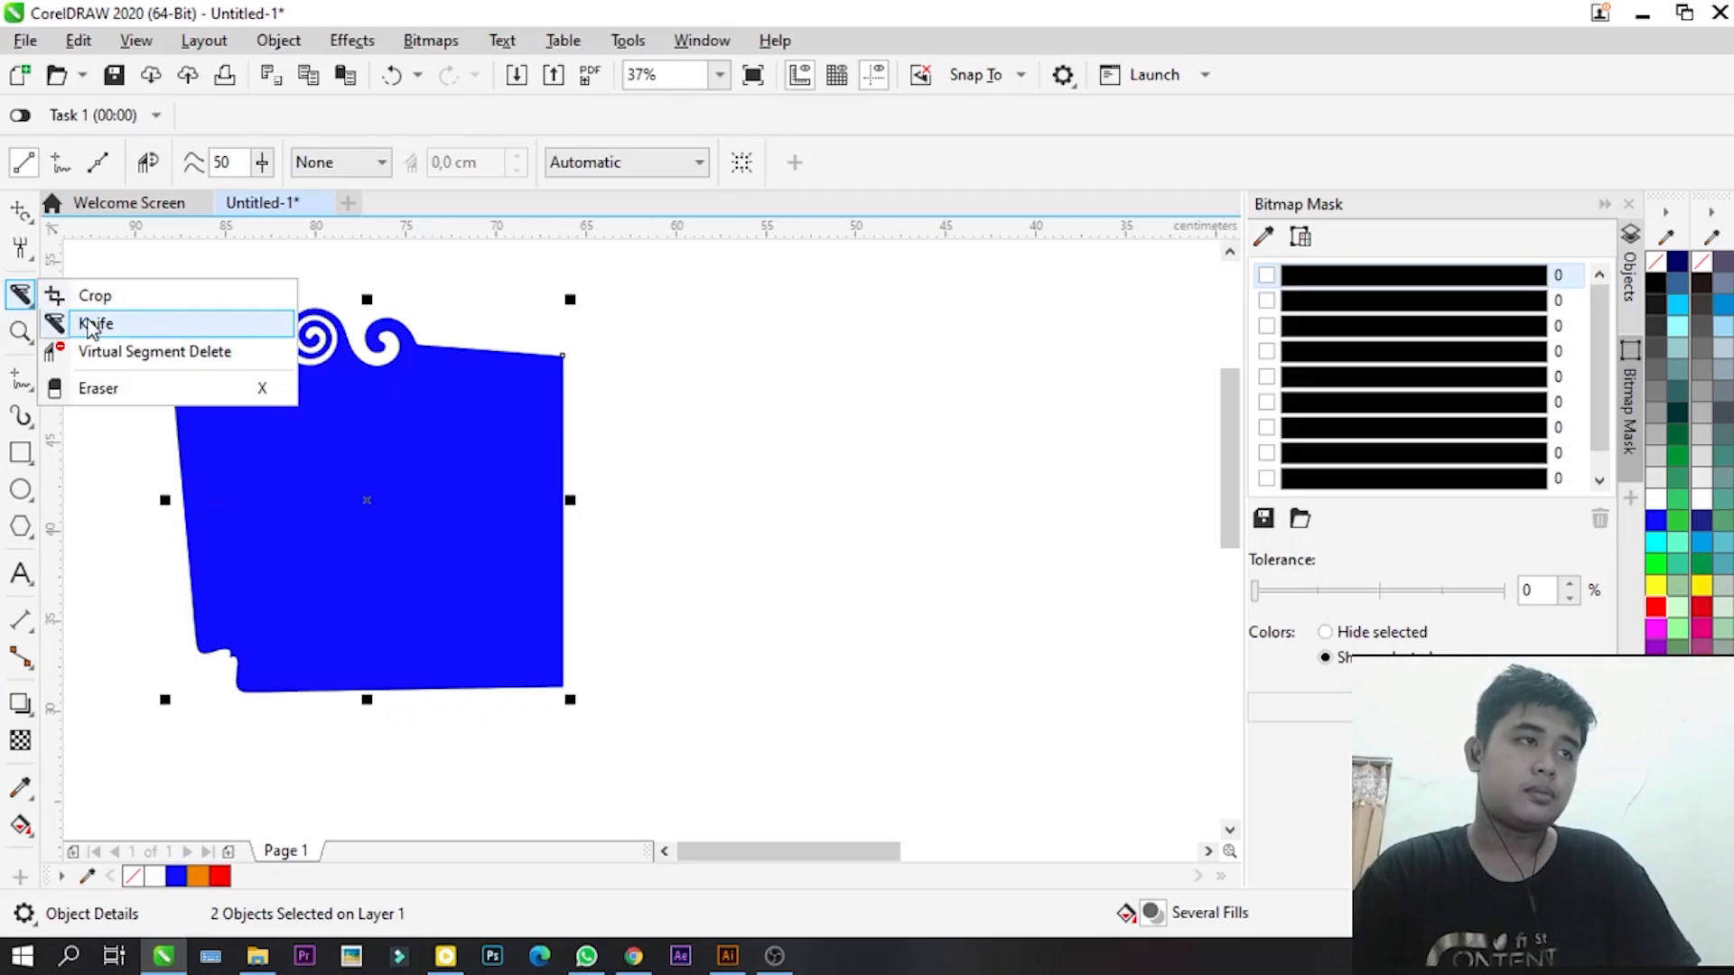
click(91, 326)
drag(524, 318, 307, 753)
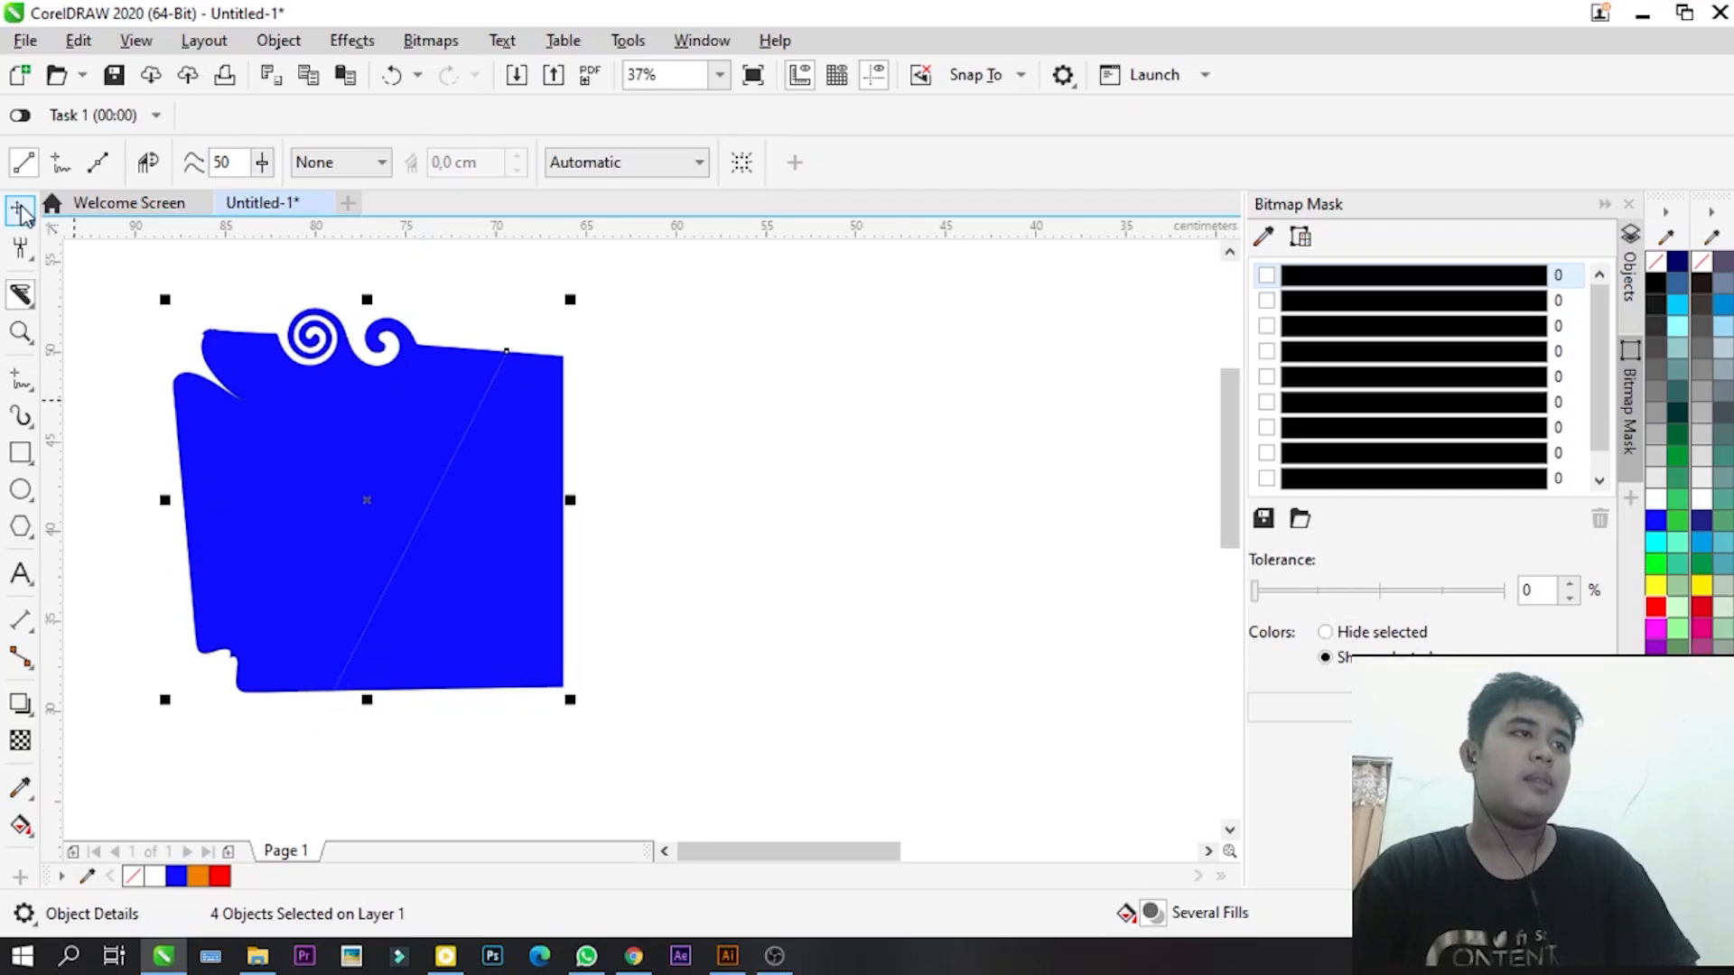
- Move the cut-off right-hand piece about 11.3 cm to the right, away from the rest of the blue shape
click(22, 212)
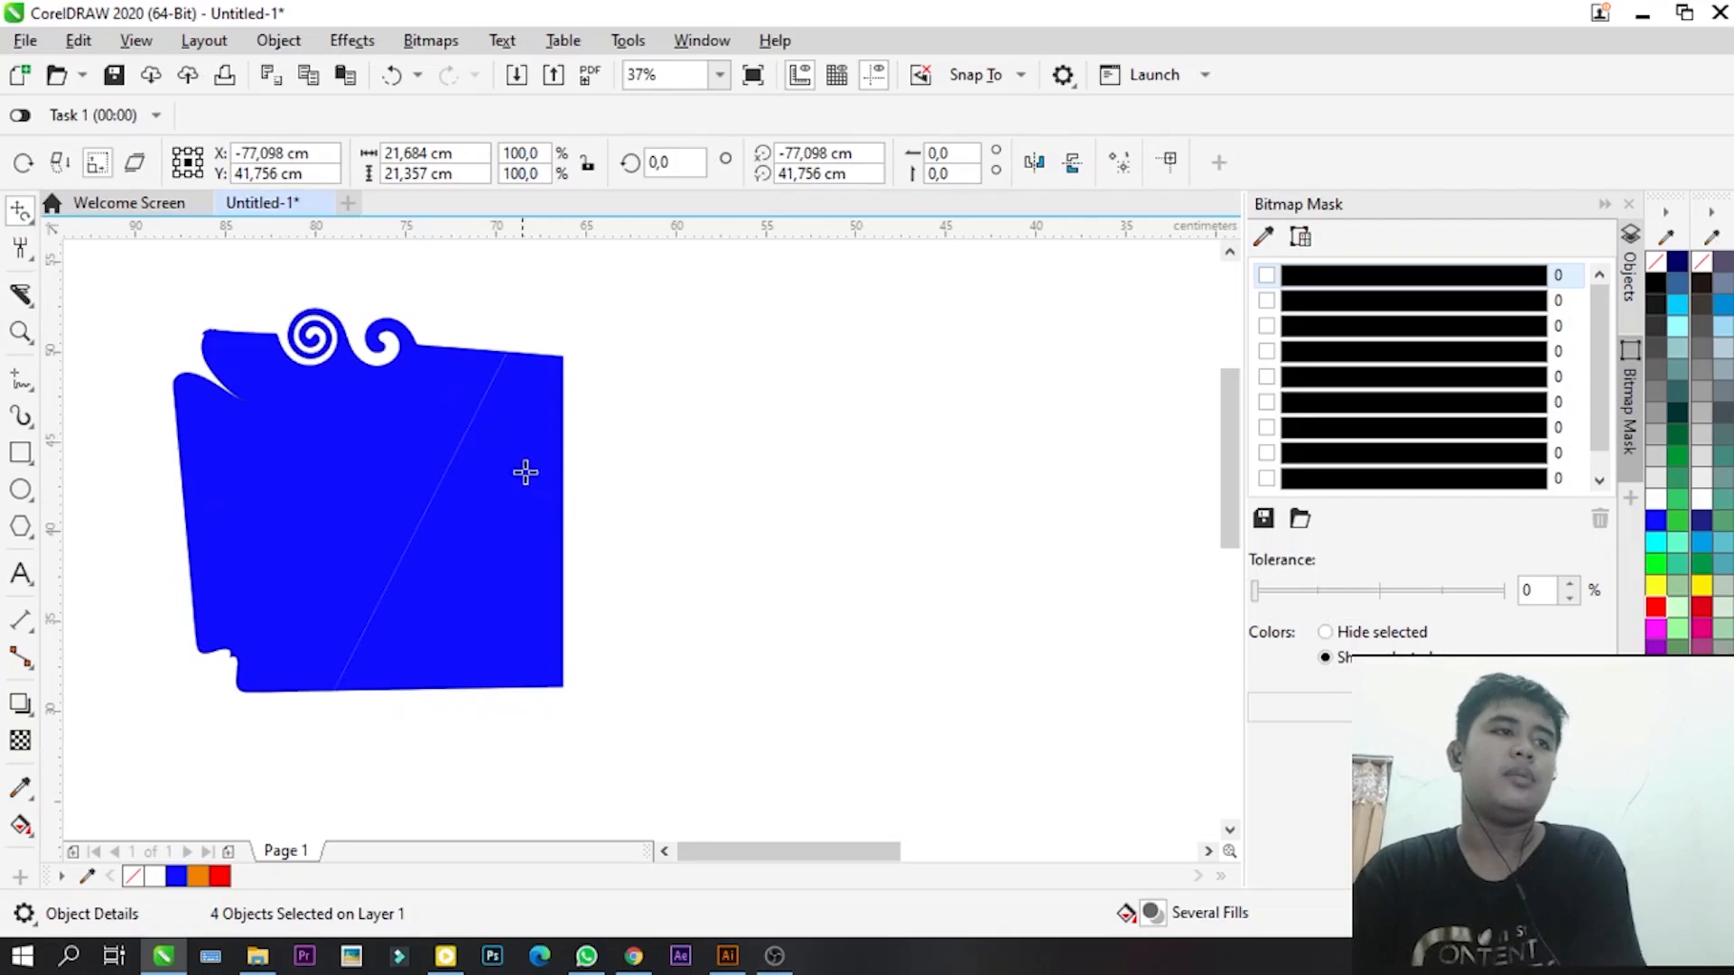
click(539, 456)
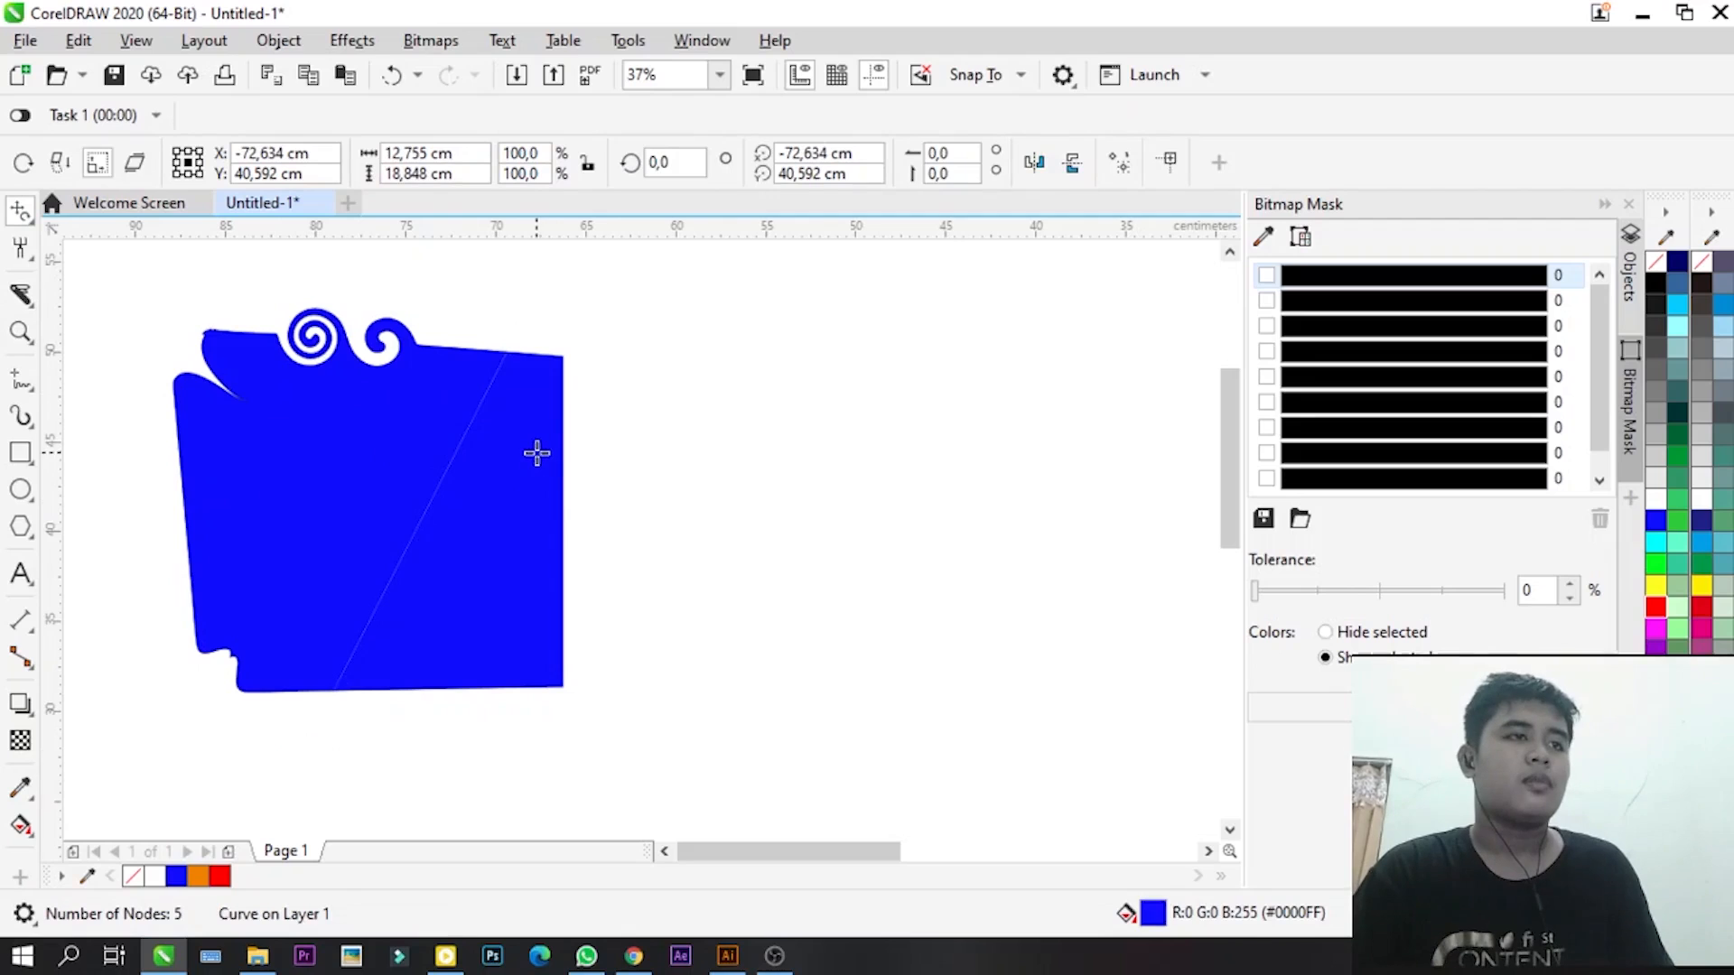
click(21, 212)
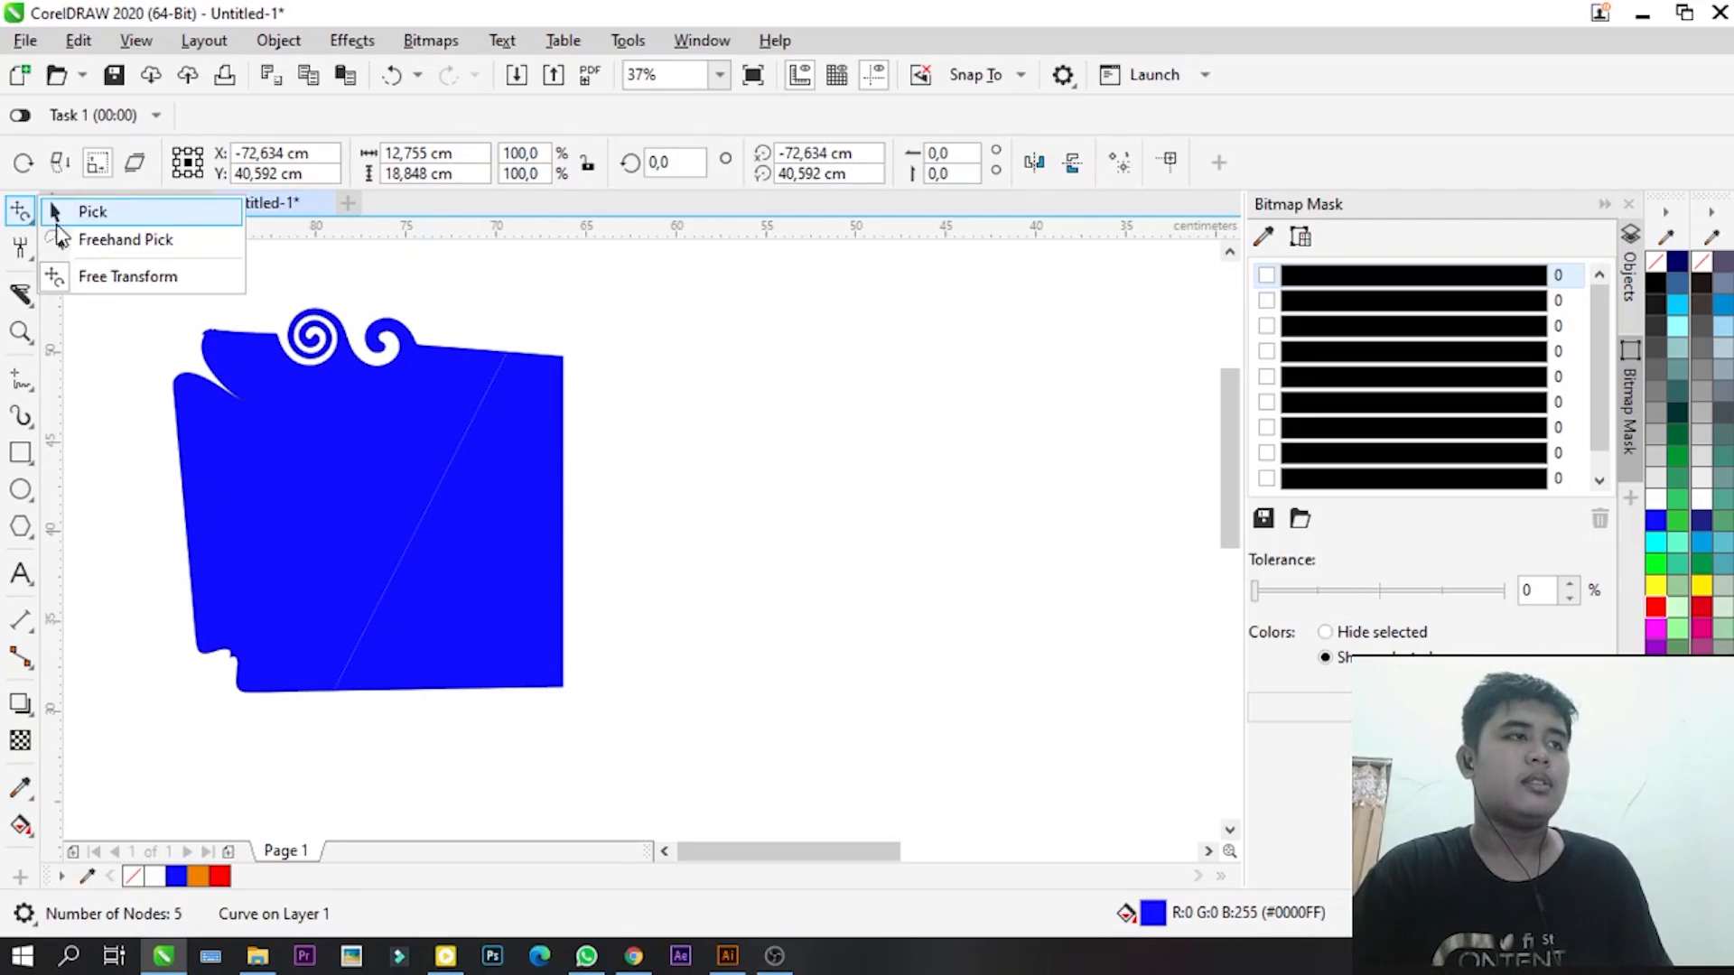
click(81, 214)
key(space)
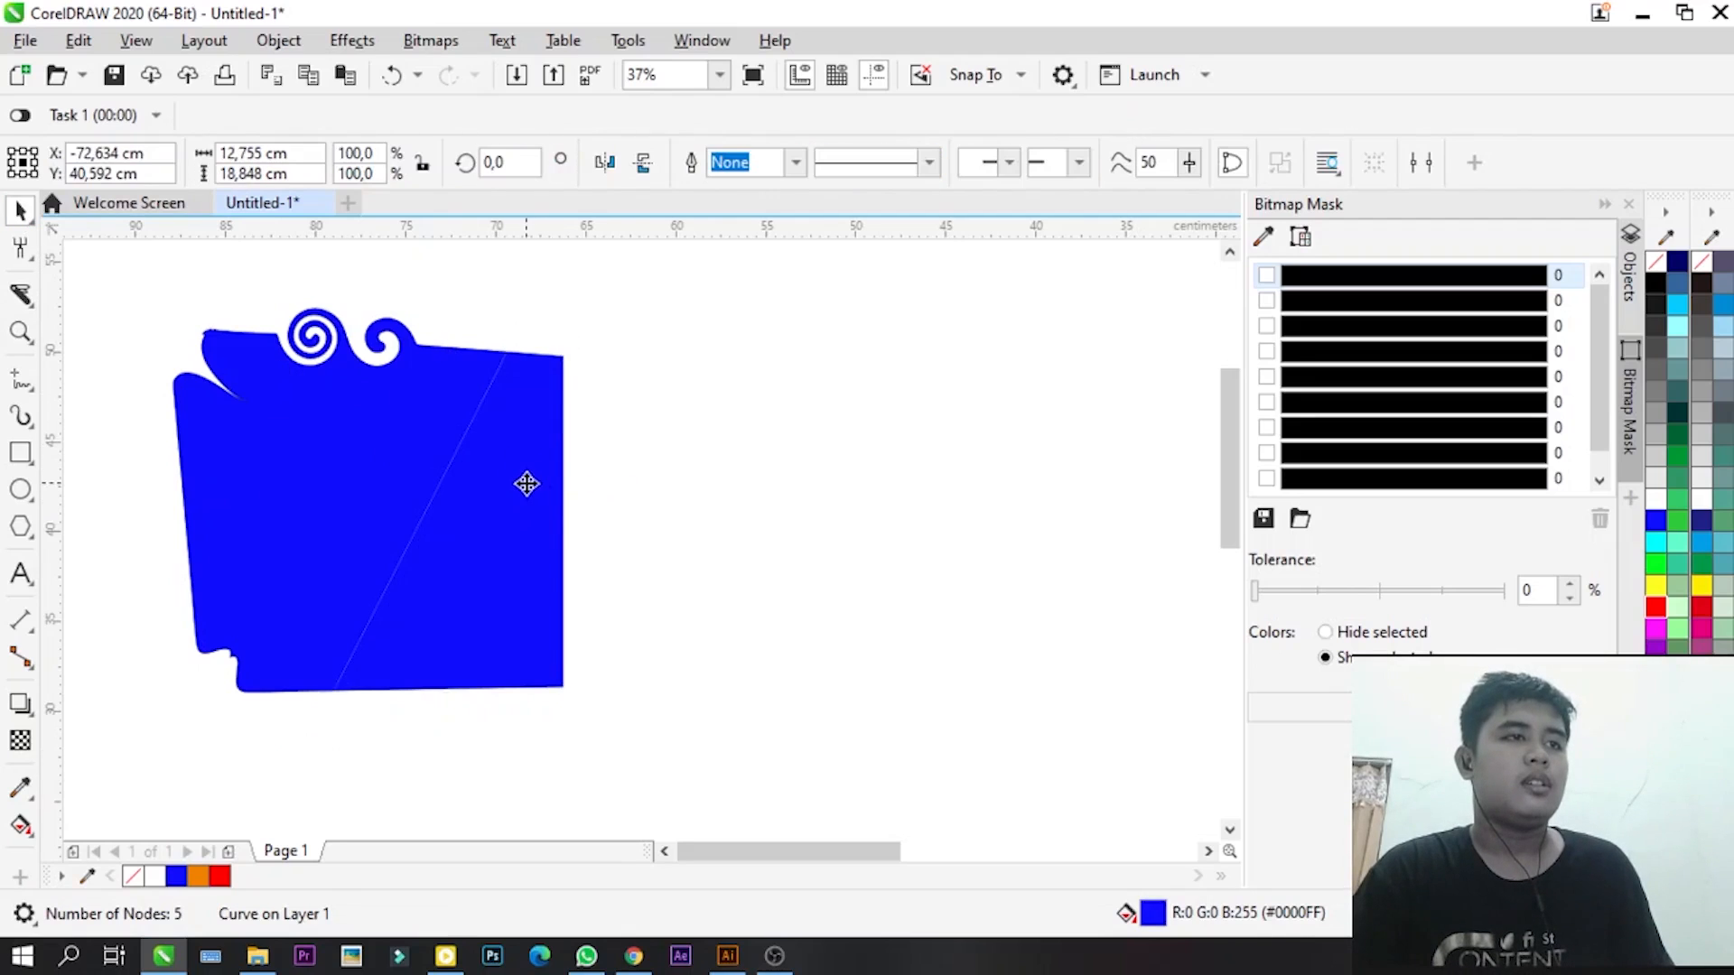
drag(526, 484, 716, 475)
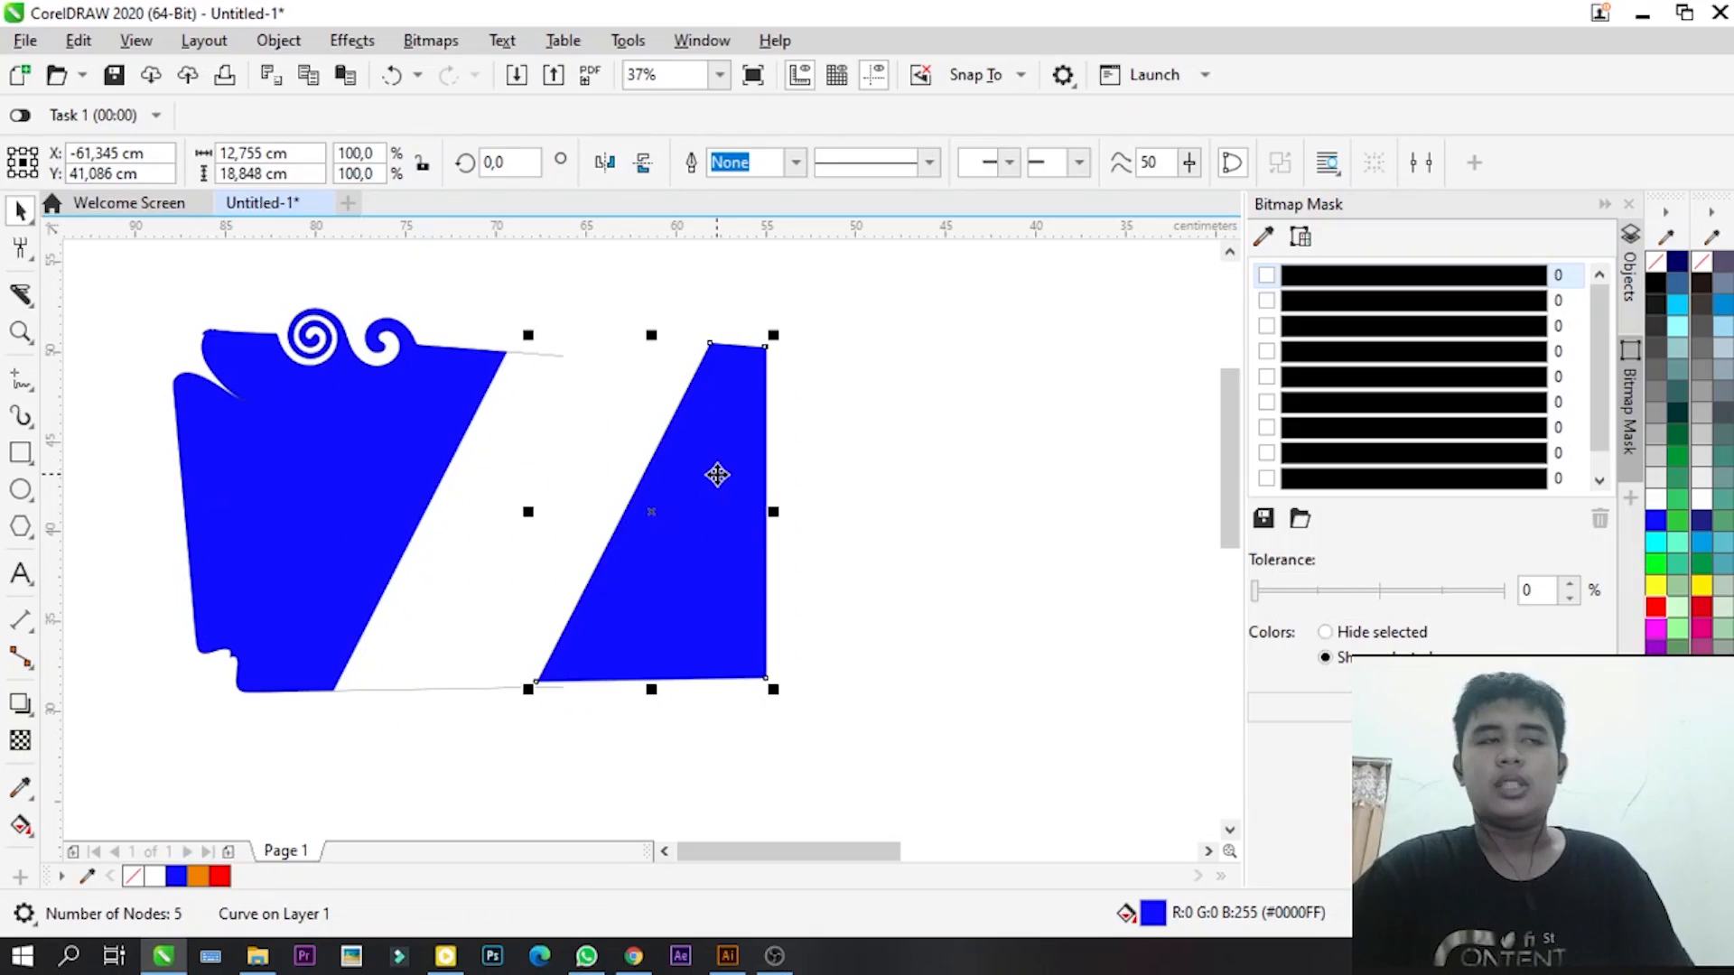
- Remove the large left piece and the separated right piece with Virtual Segment Delete
click(20, 294)
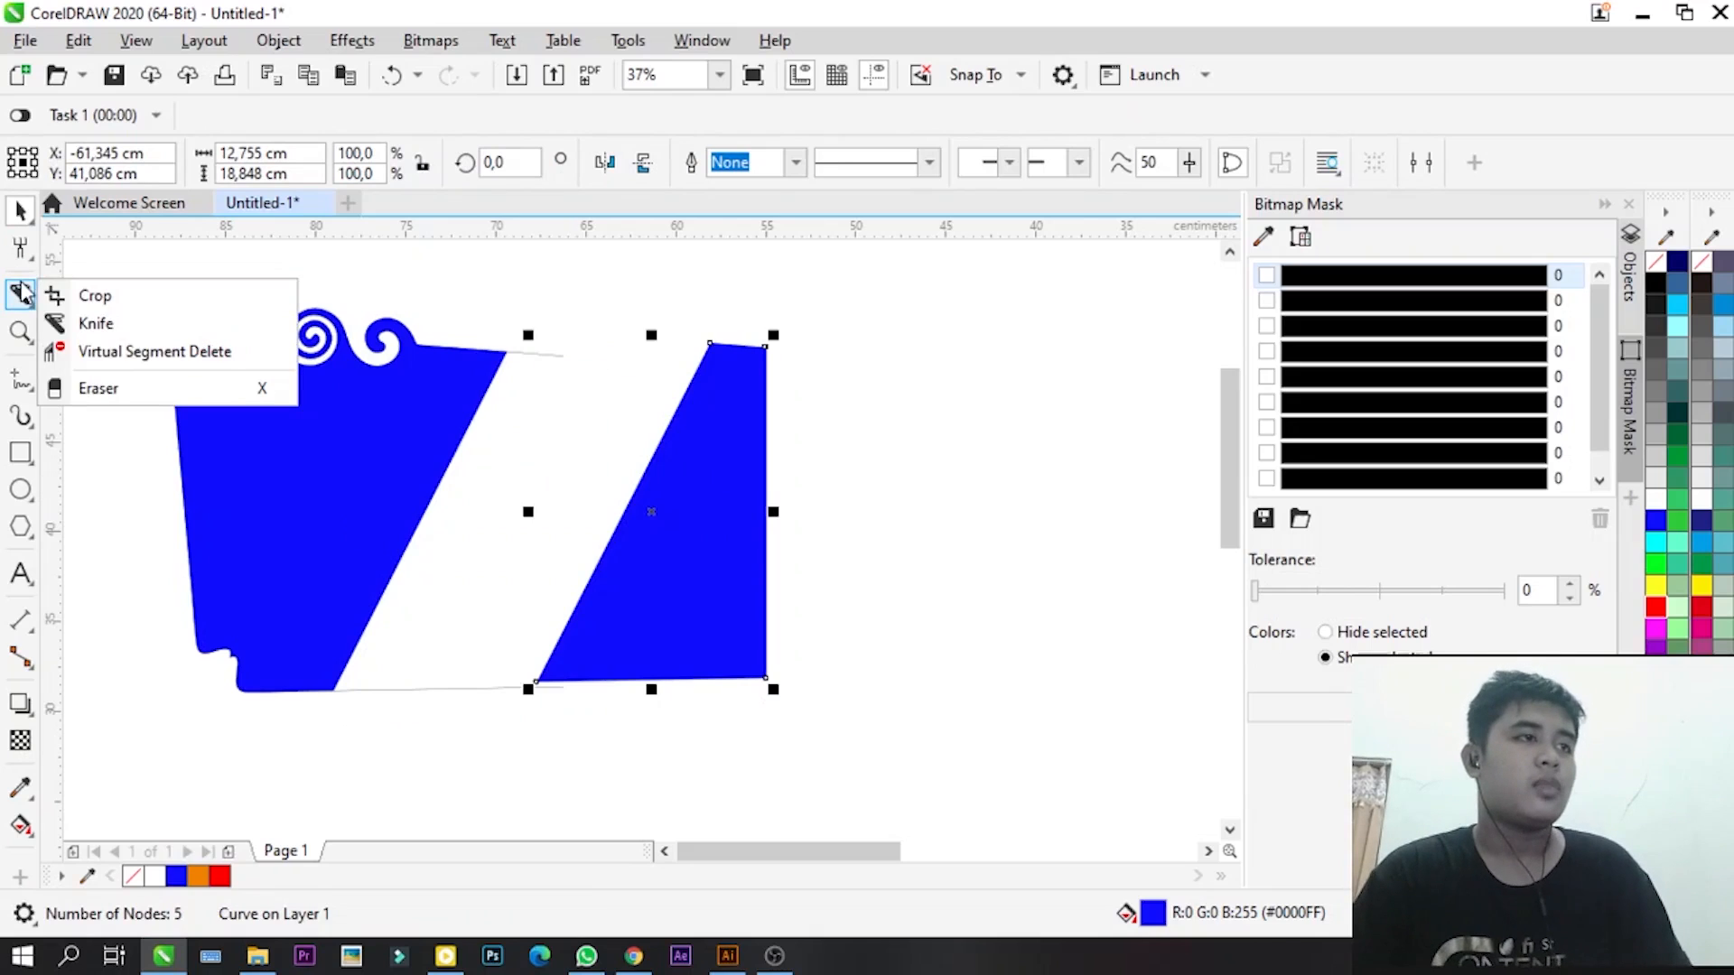
click(110, 352)
click(402, 558)
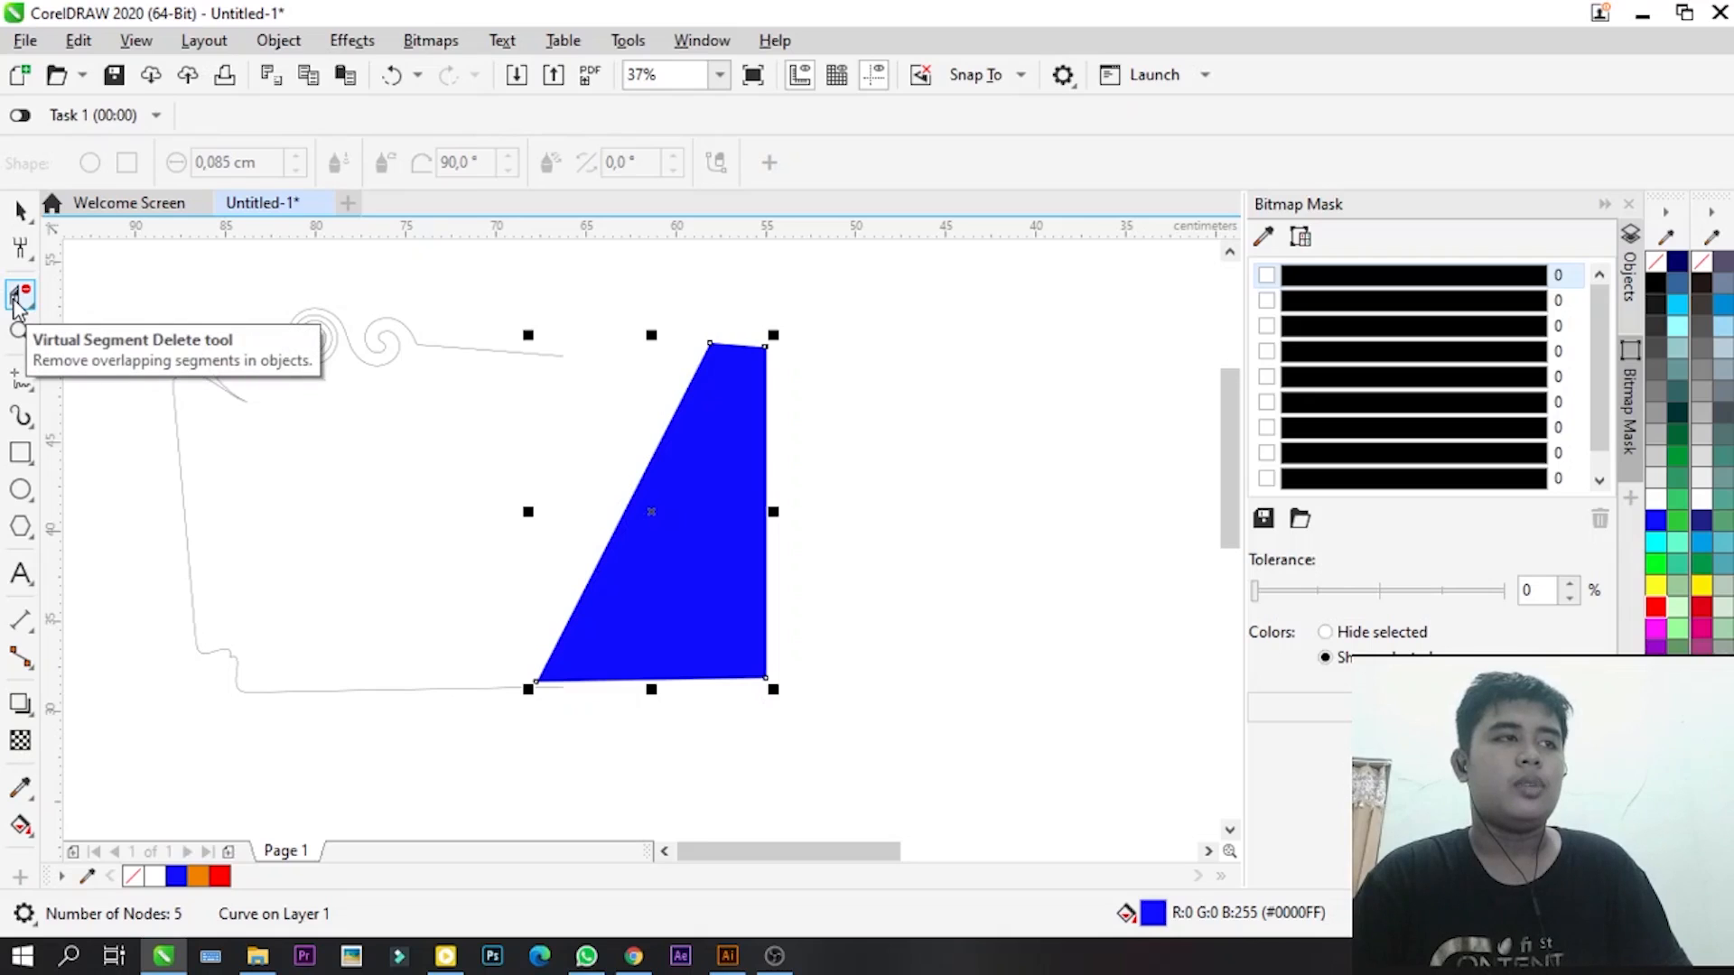
drag(618, 476, 735, 599)
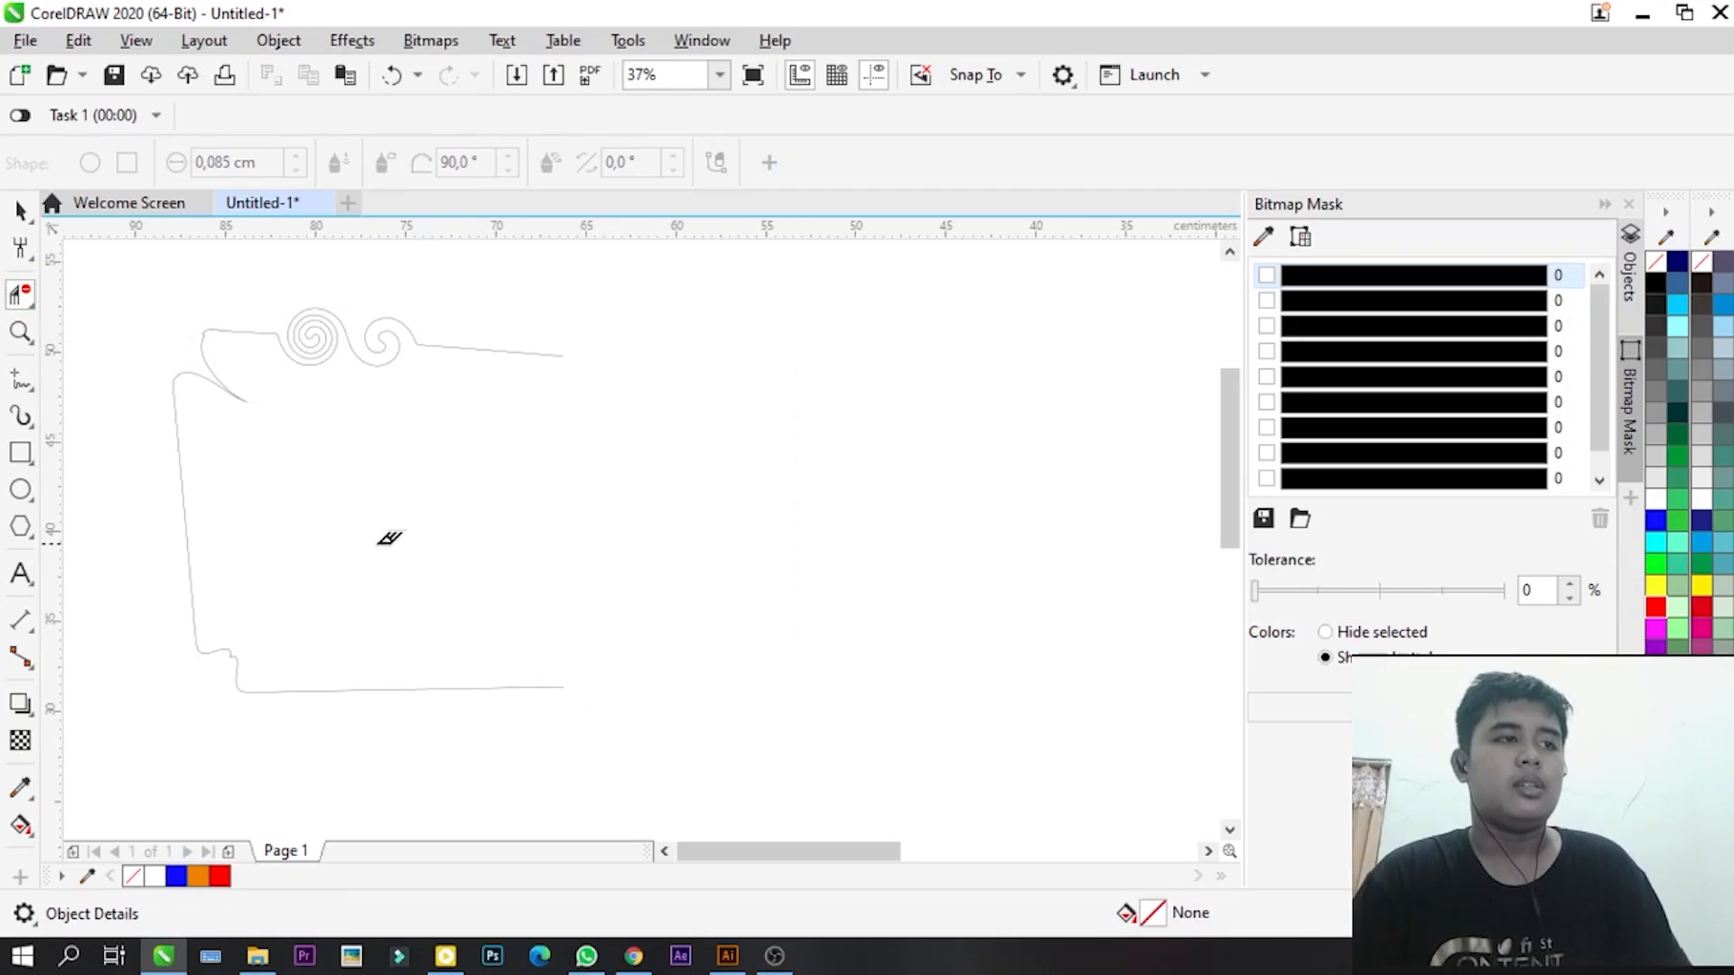
- Undo both segment deletions and the move of the right-hand piece
click(33, 302)
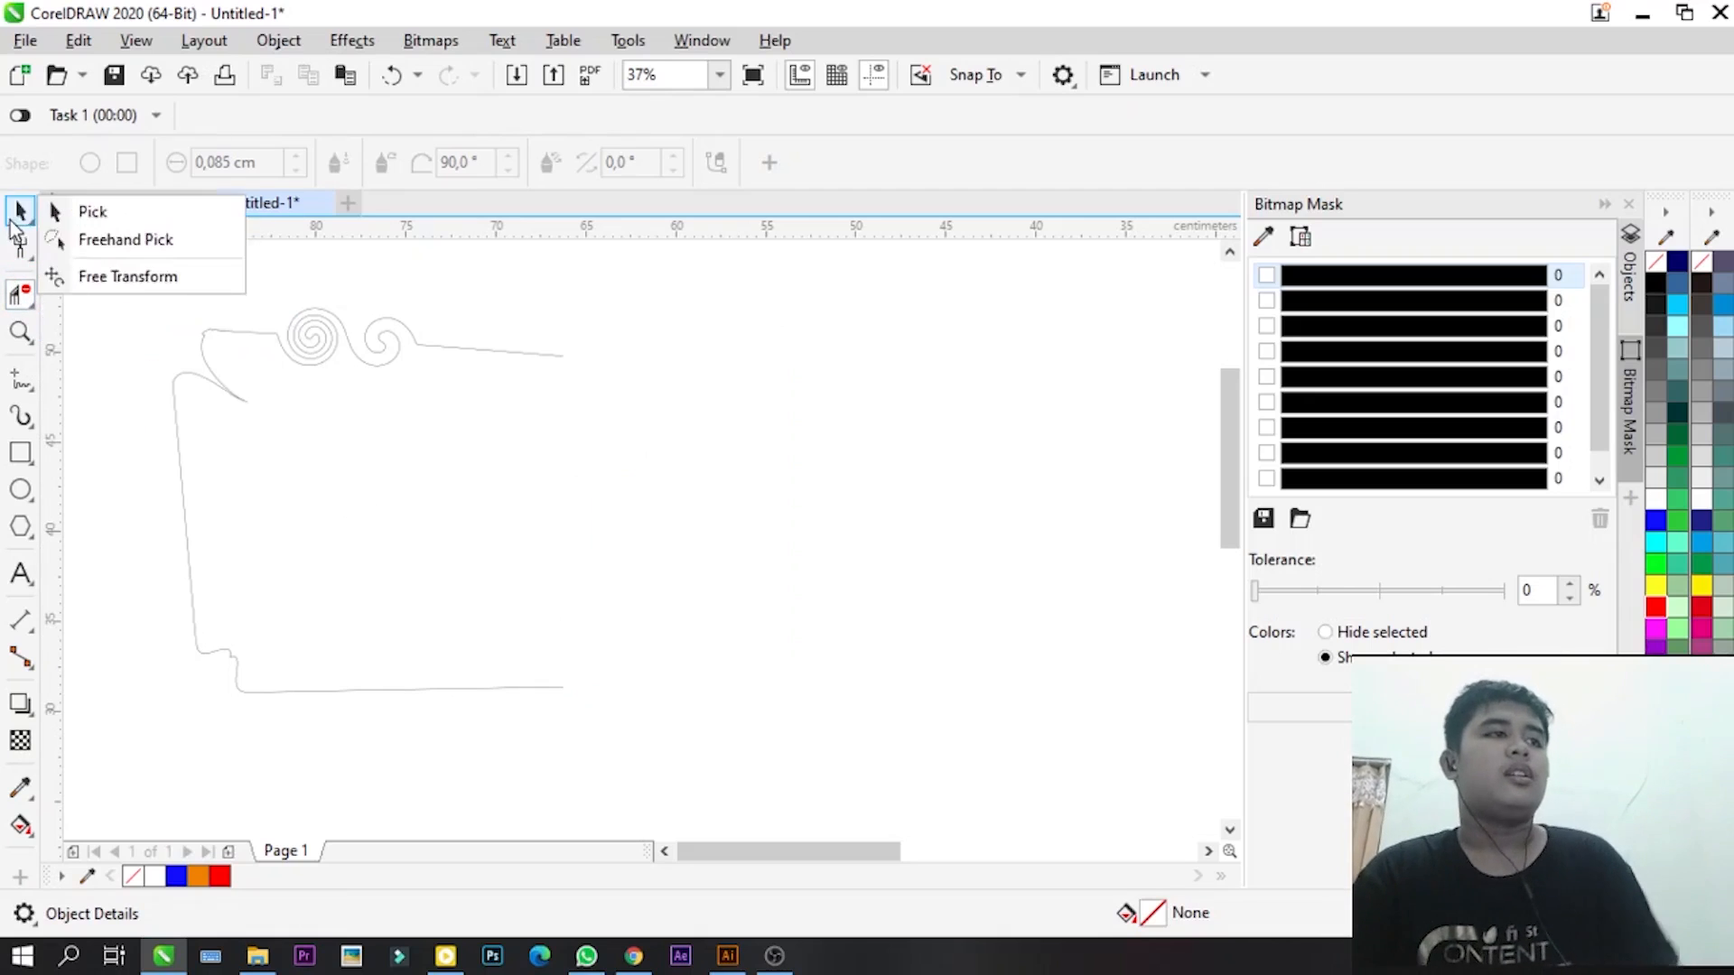
click(22, 215)
key(ctrl+z)
key(ctrl+z)
key(ctrl+z)
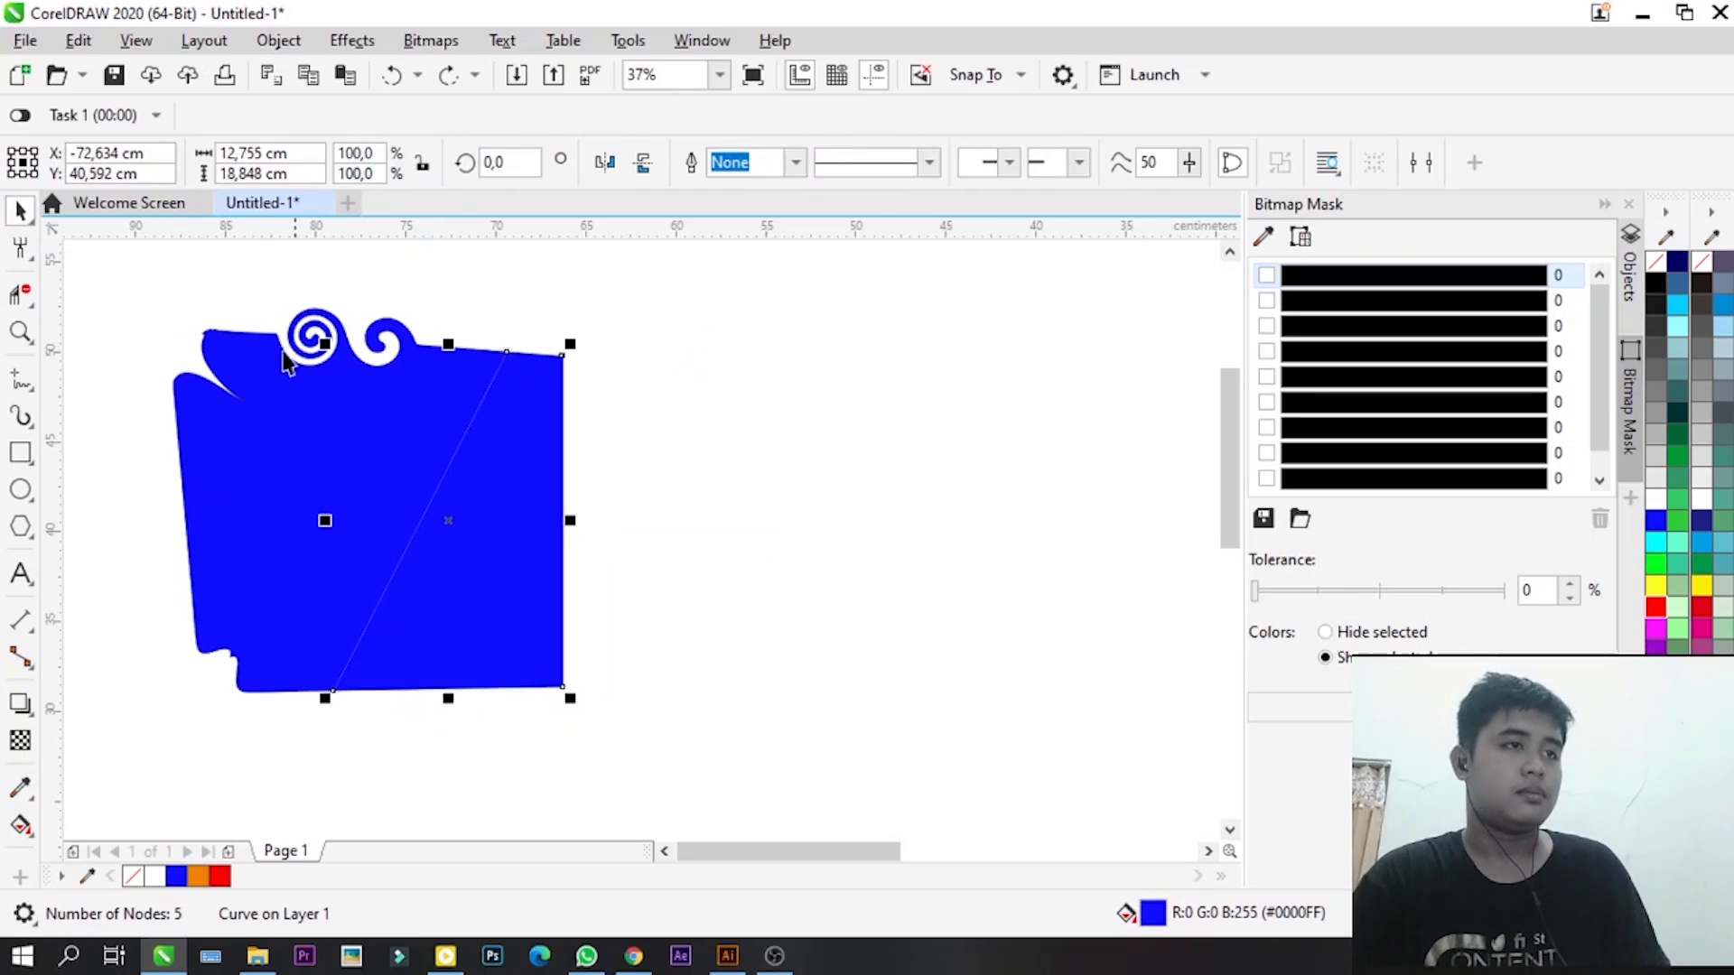
- Erase the middle and outer side of the right-hand blue piece freehand, using a round 1.185 cm eraser nib
click(26, 296)
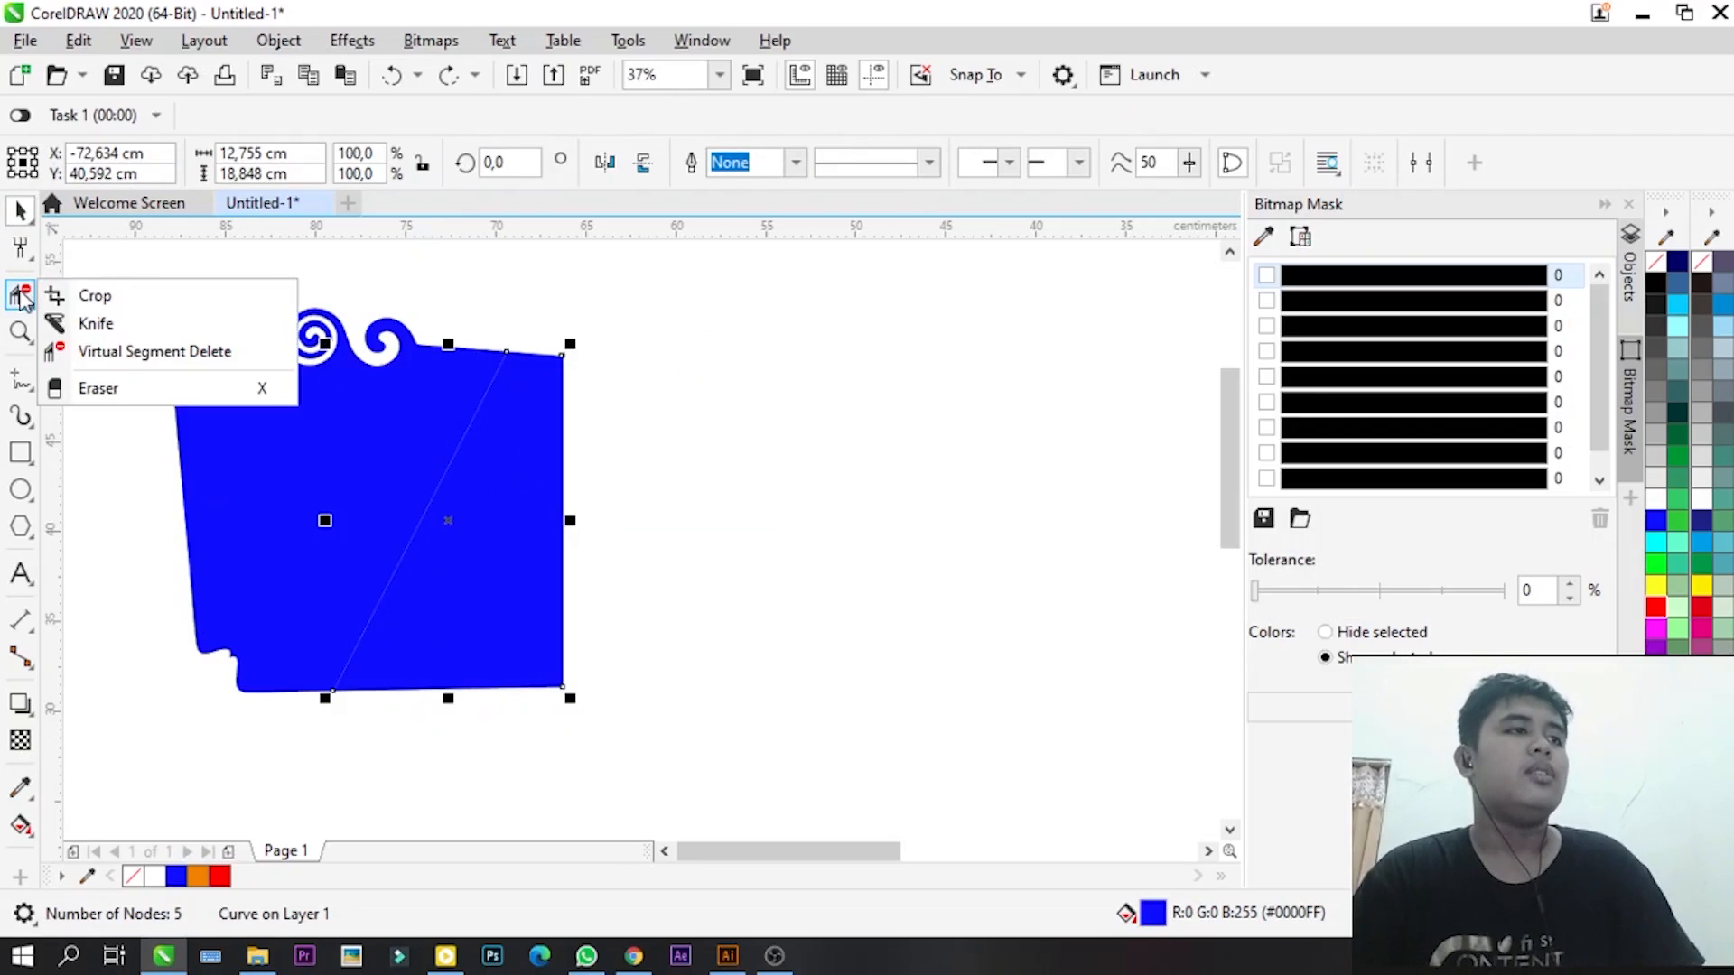
click(109, 390)
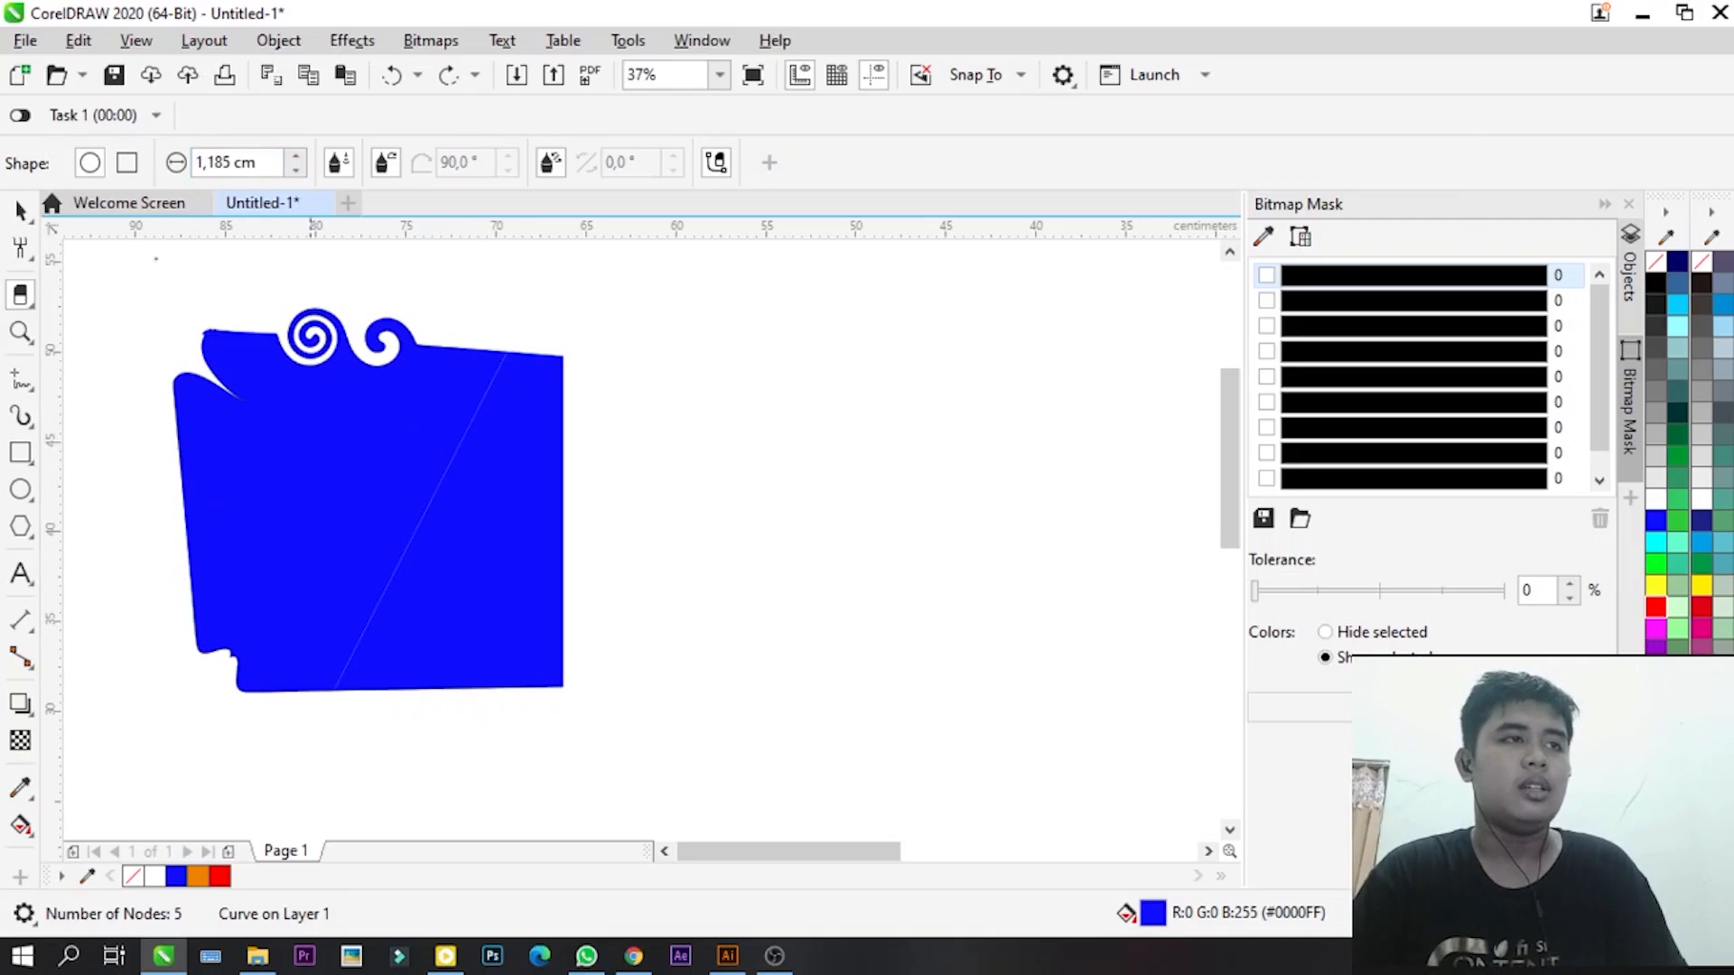
mouse_move(590, 349)
mouse_down()
mouse_move(450, 461)
mouse_move(560, 442)
mouse_move(547, 417)
mouse_move(456, 485)
mouse_move(494, 471)
mouse_move(482, 489)
mouse_move(545, 487)
mouse_move(527, 527)
mouse_move(577, 441)
mouse_move(540, 511)
mouse_move(518, 495)
mouse_move(408, 508)
mouse_move(481, 587)
mouse_move(571, 508)
mouse_move(534, 555)
mouse_move(502, 679)
mouse_up()
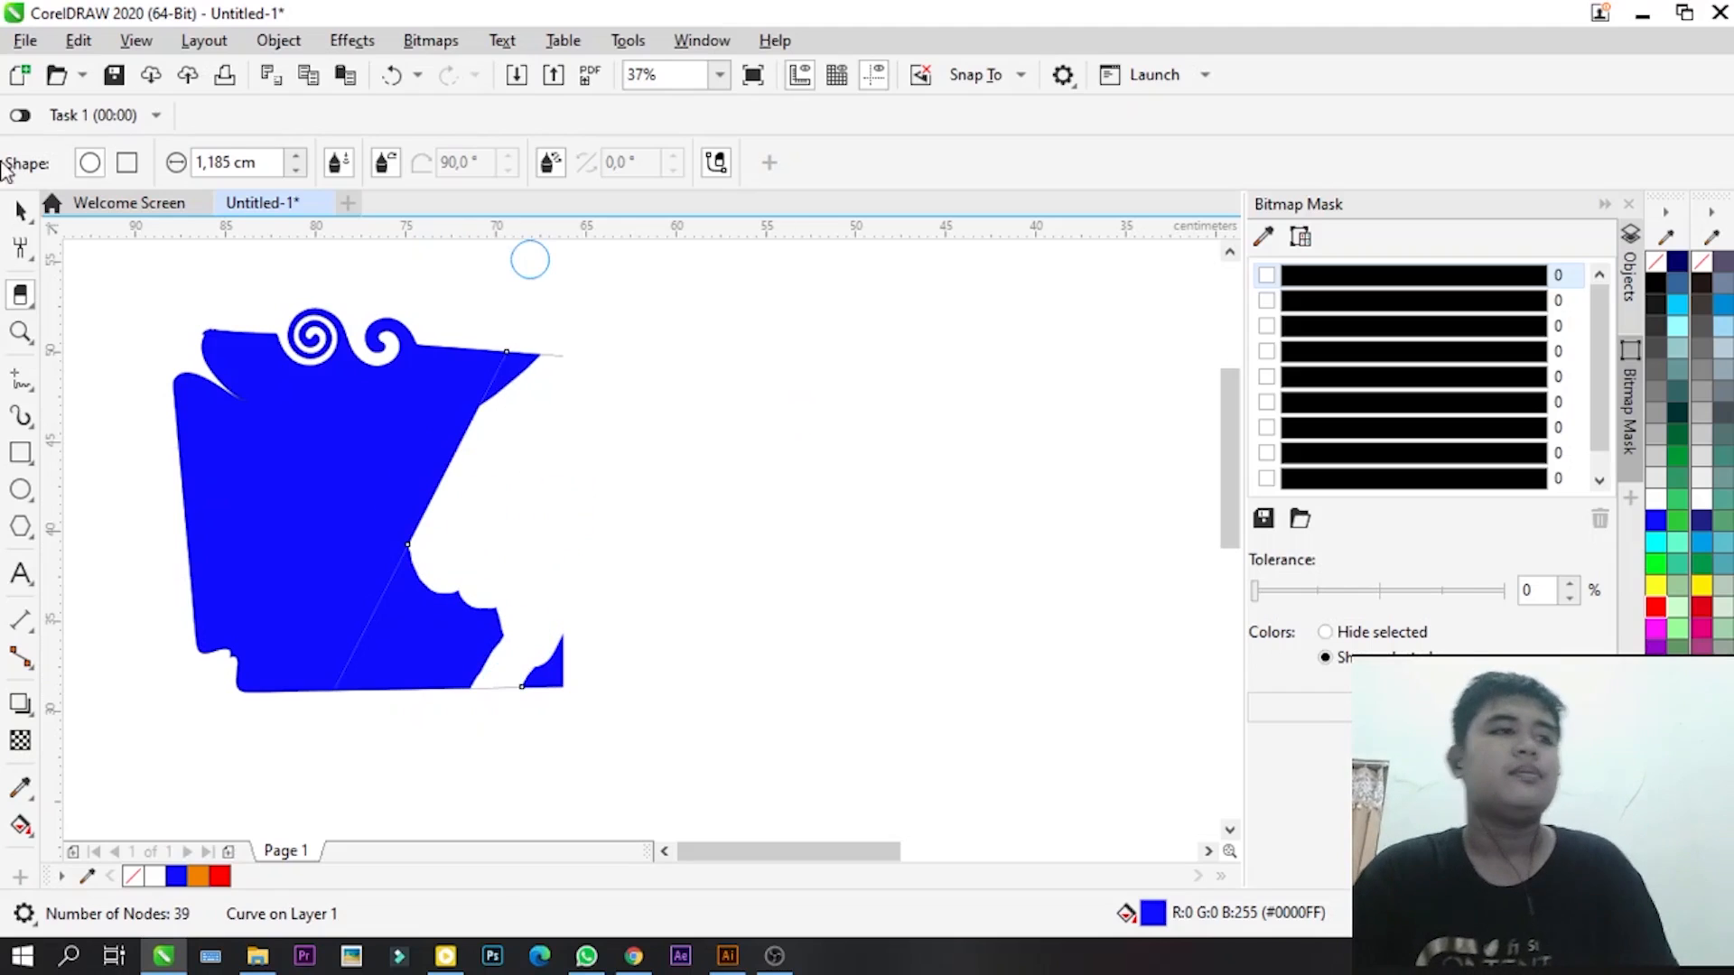
click(20, 209)
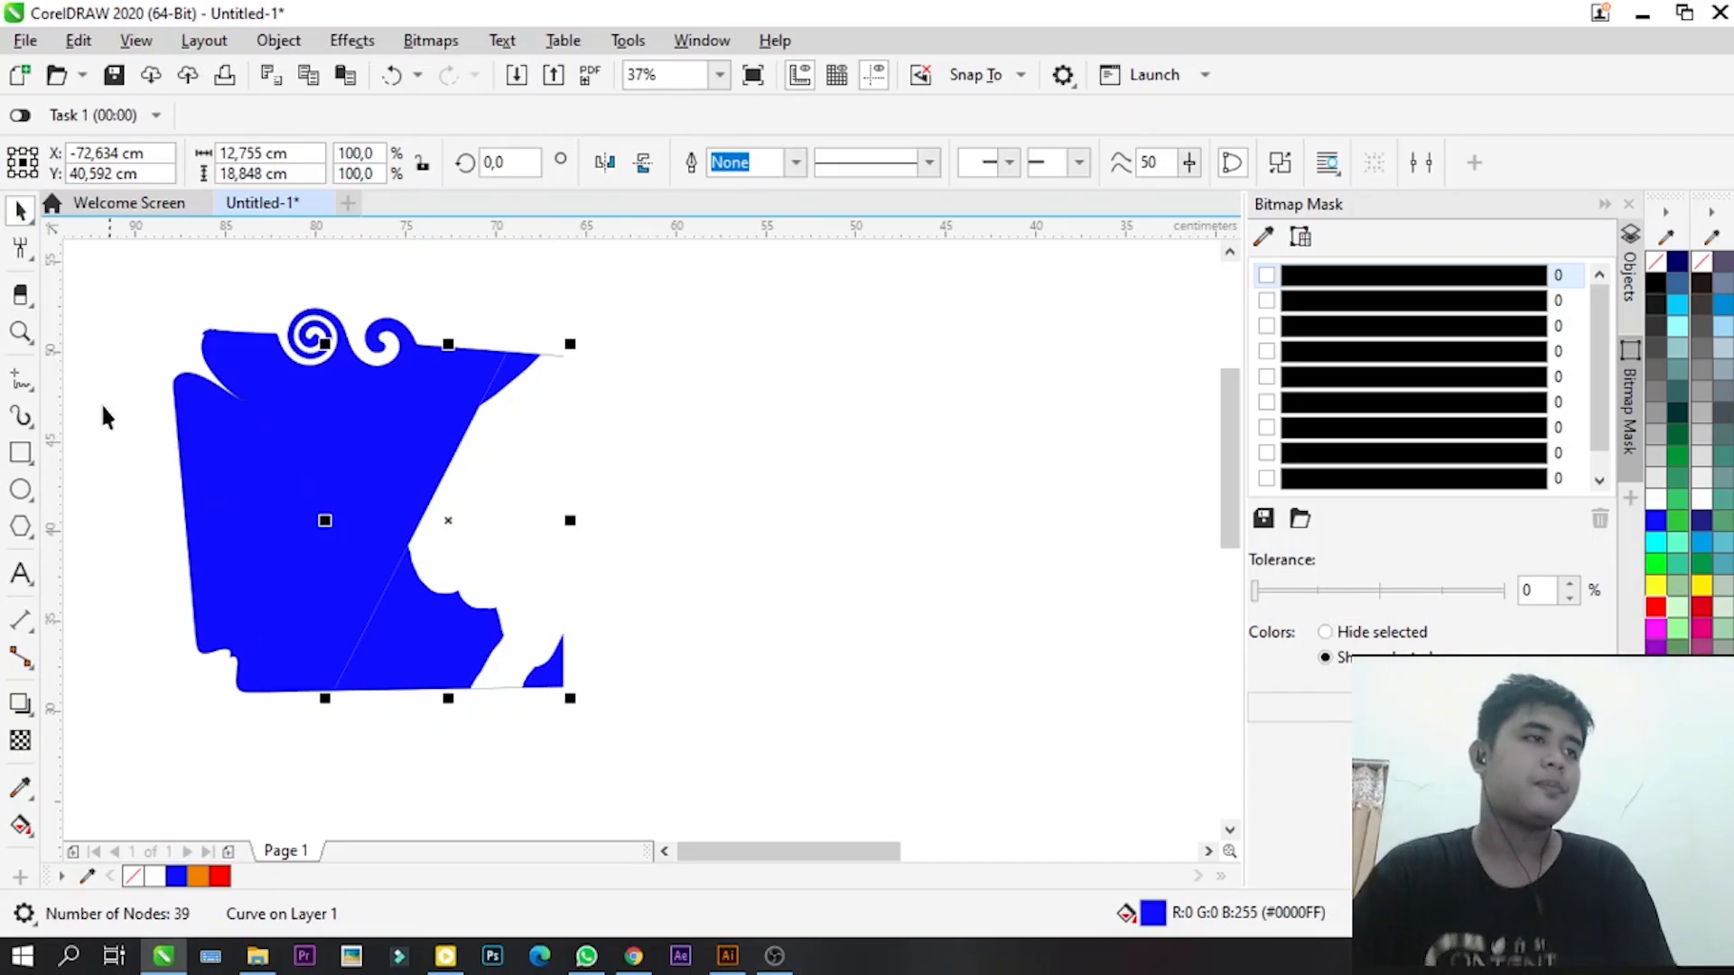
- Pan the drawing left and back right with the Pan tool, leaving empty canvas on both sides of the blue shape
click(20, 334)
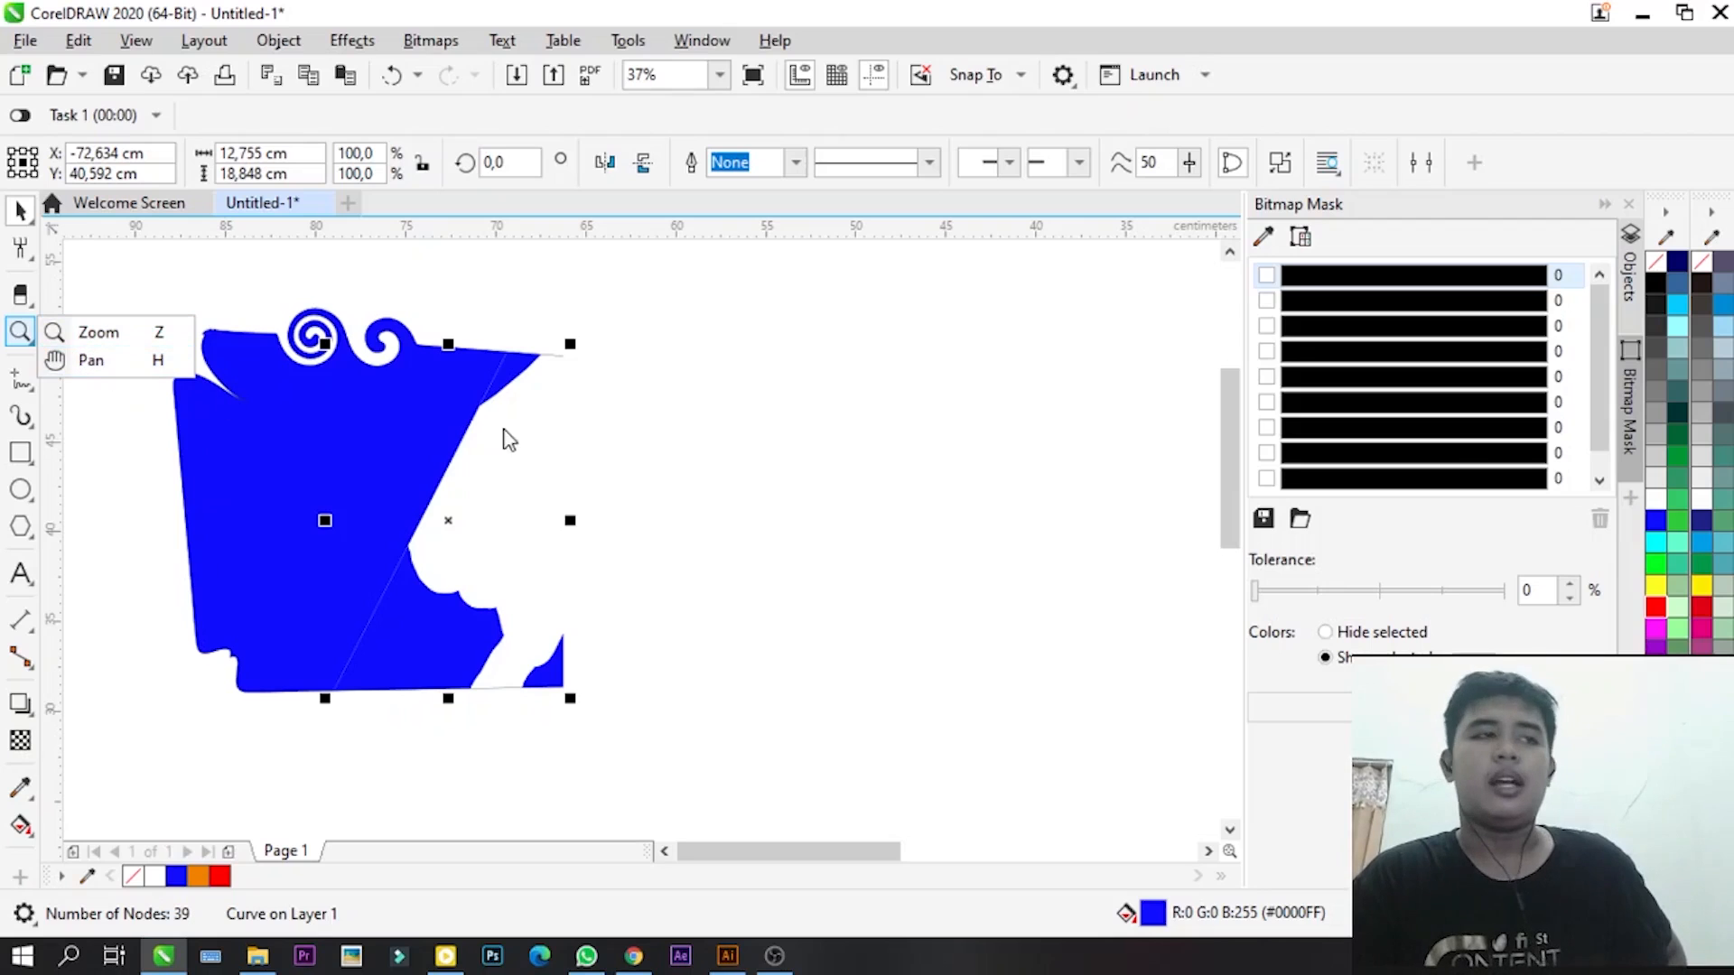
click(91, 360)
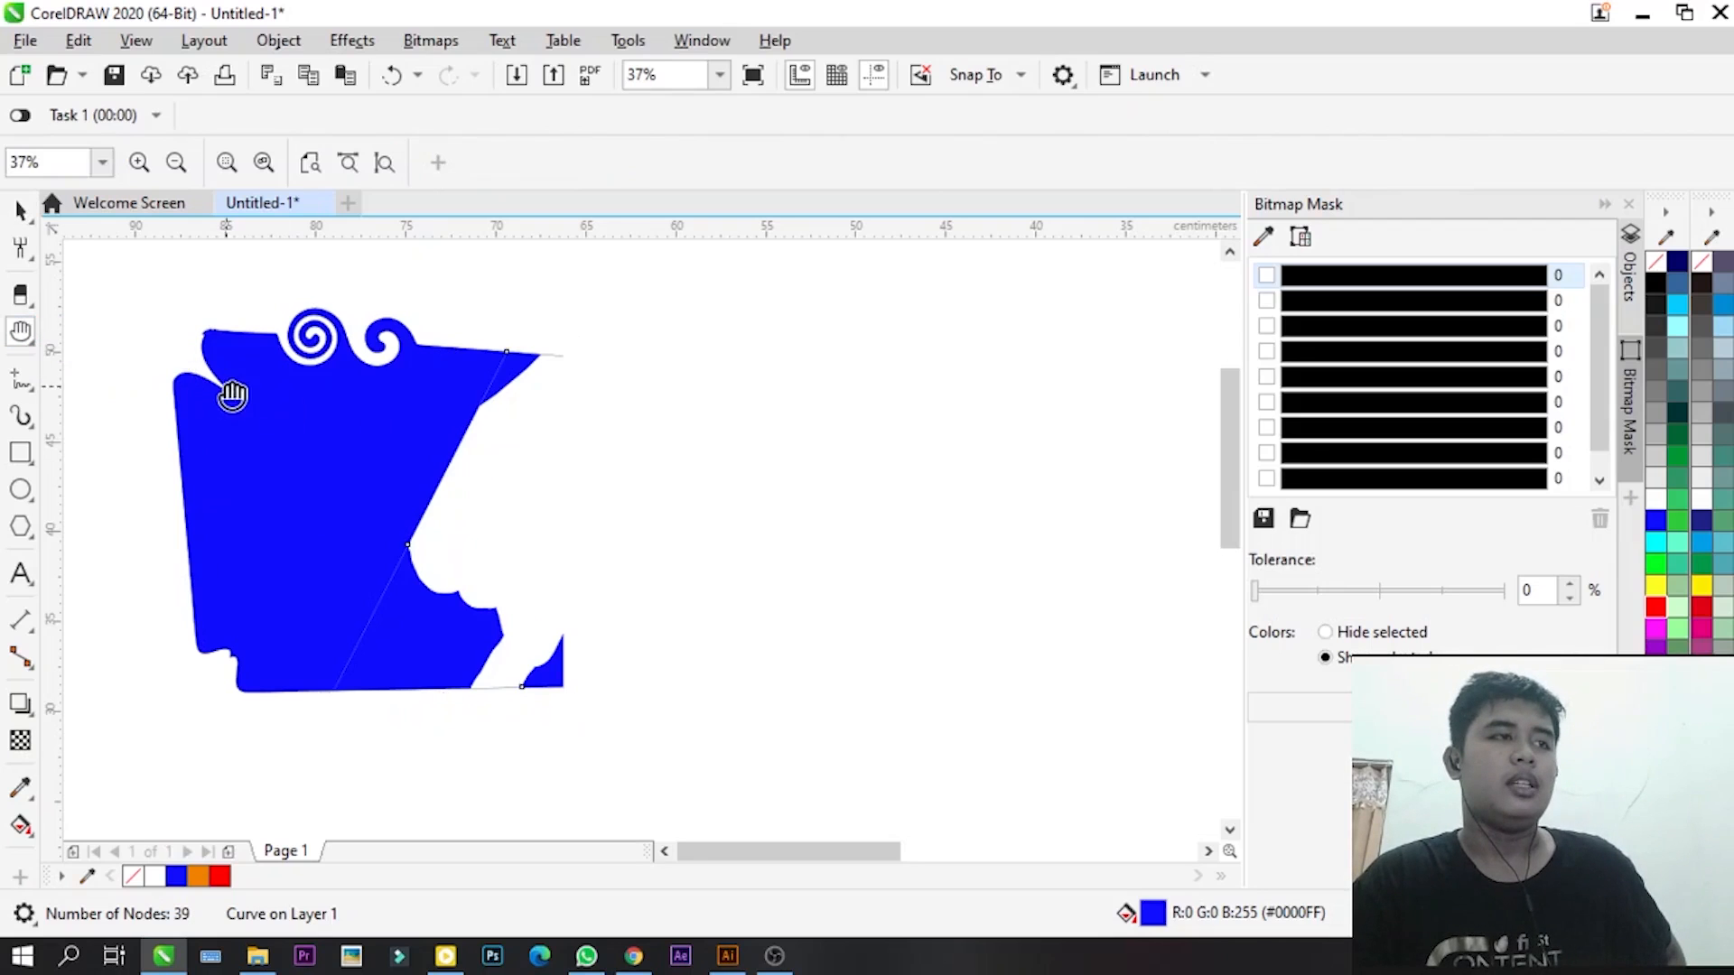
drag(235, 390, 151, 366)
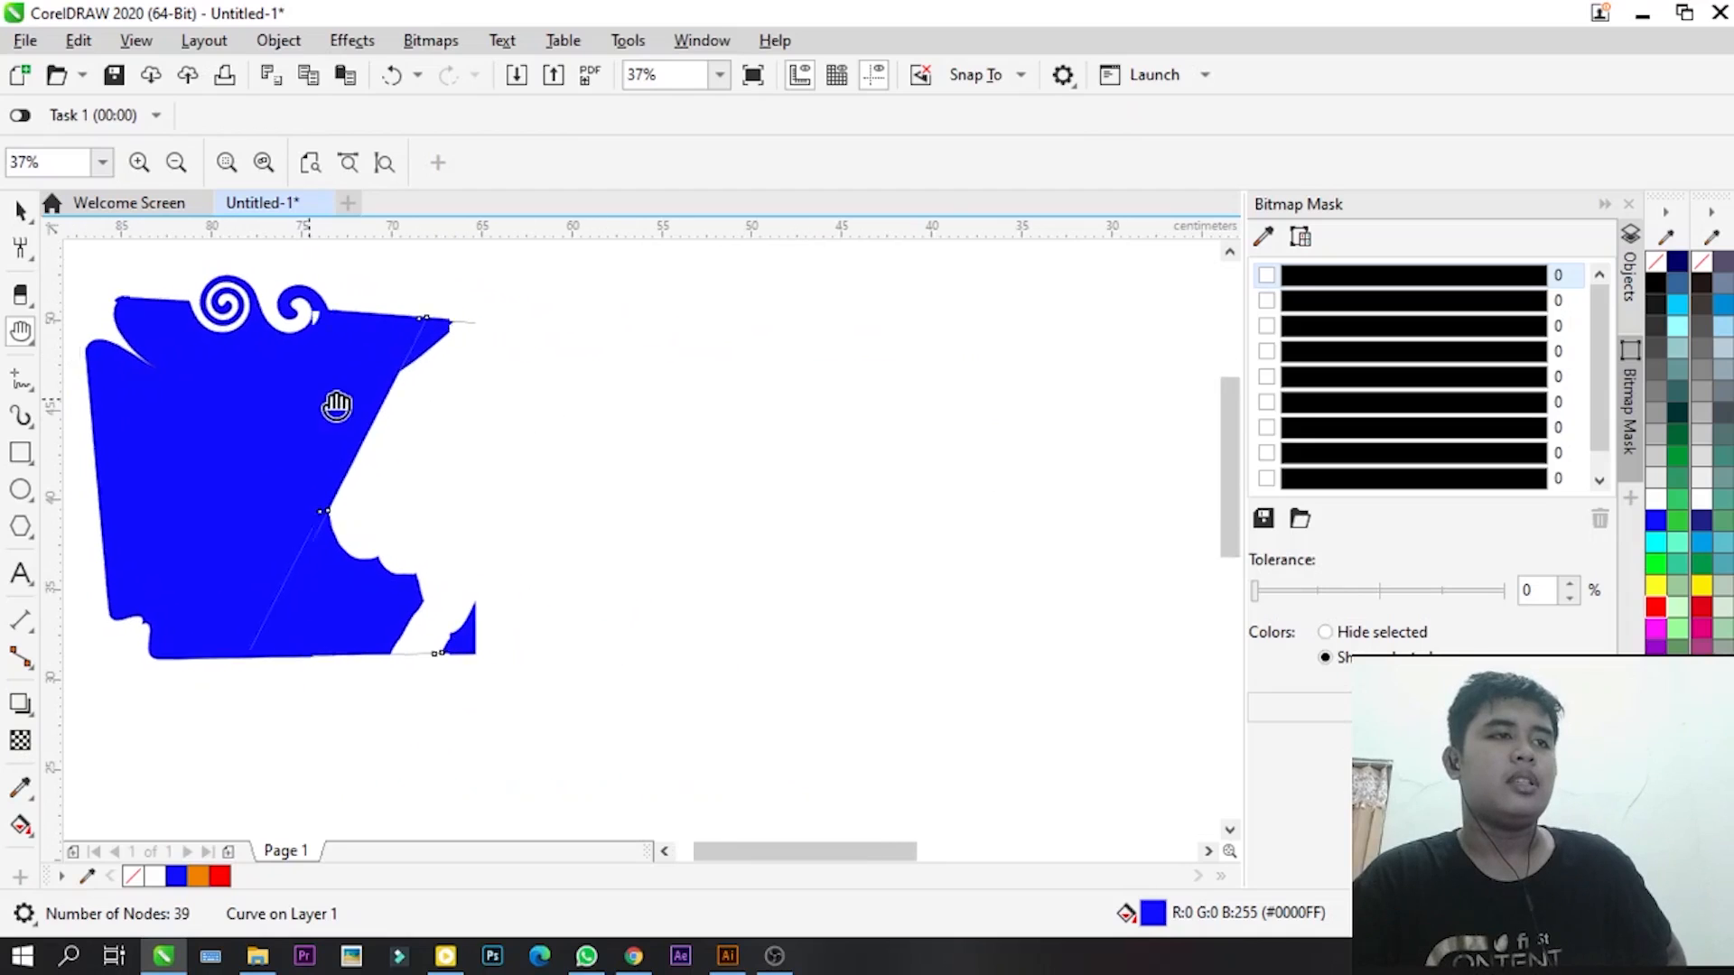
drag(333, 403, 604, 344)
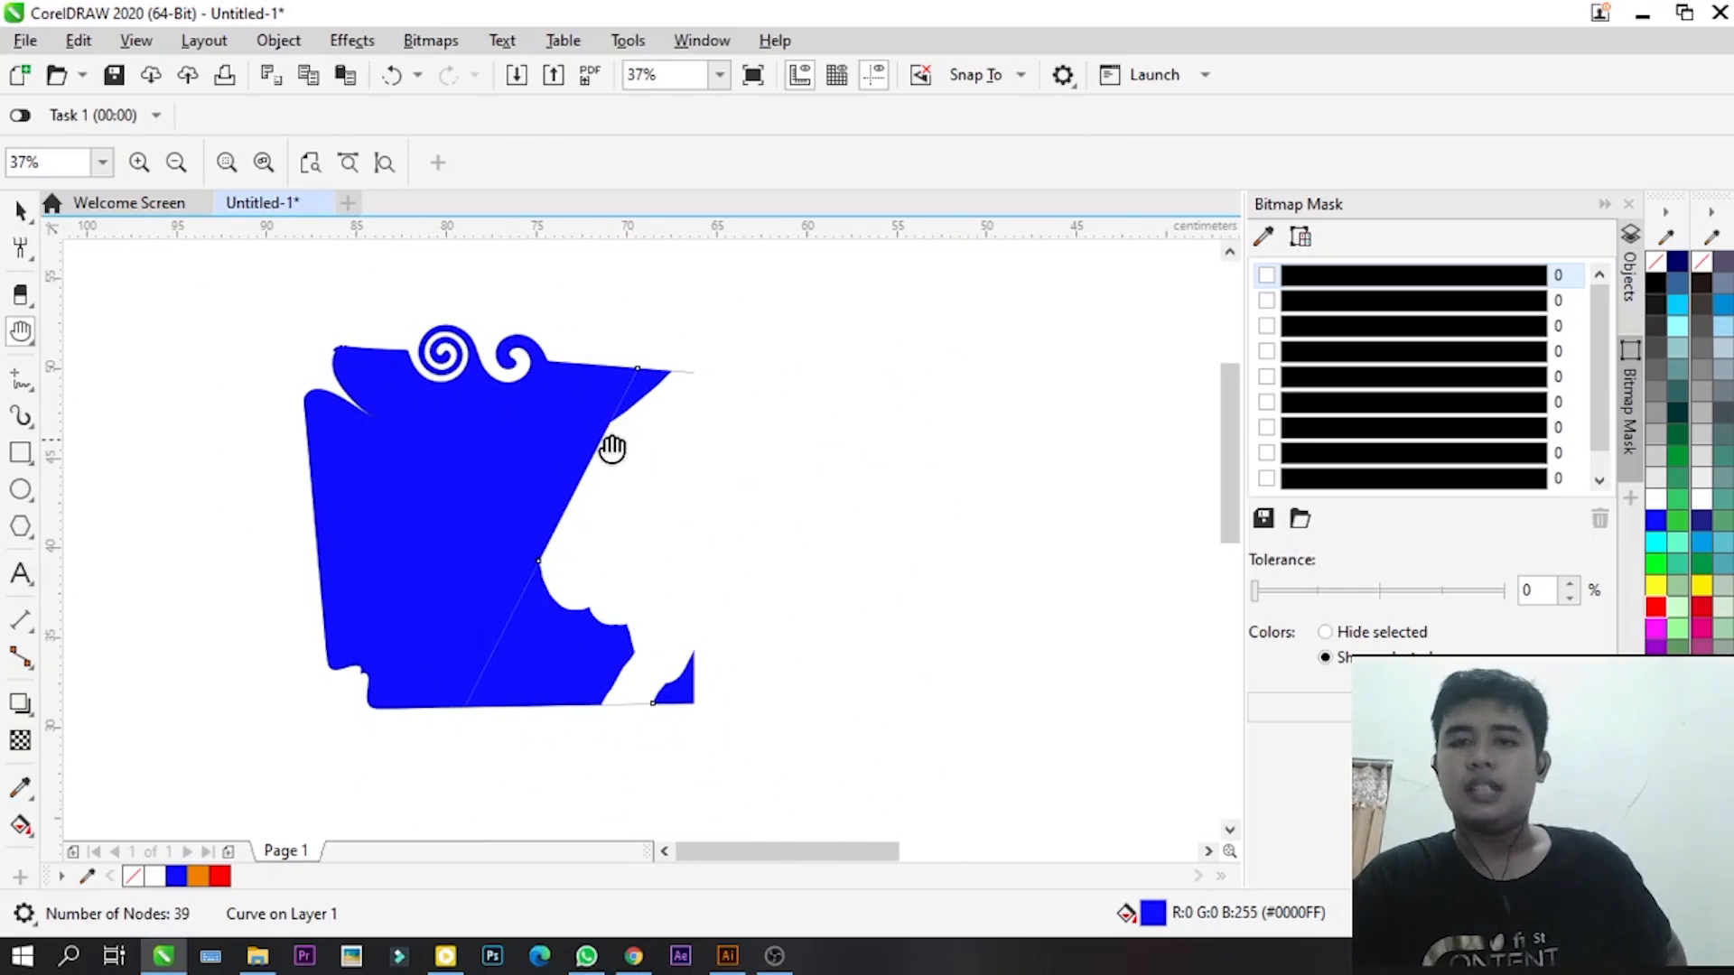
- Draw two open Freehand curves right of the blue shape, about 10.5 by 9.4 cm and, above it, a looping one about 15.8 by 9.4 cm
click(28, 388)
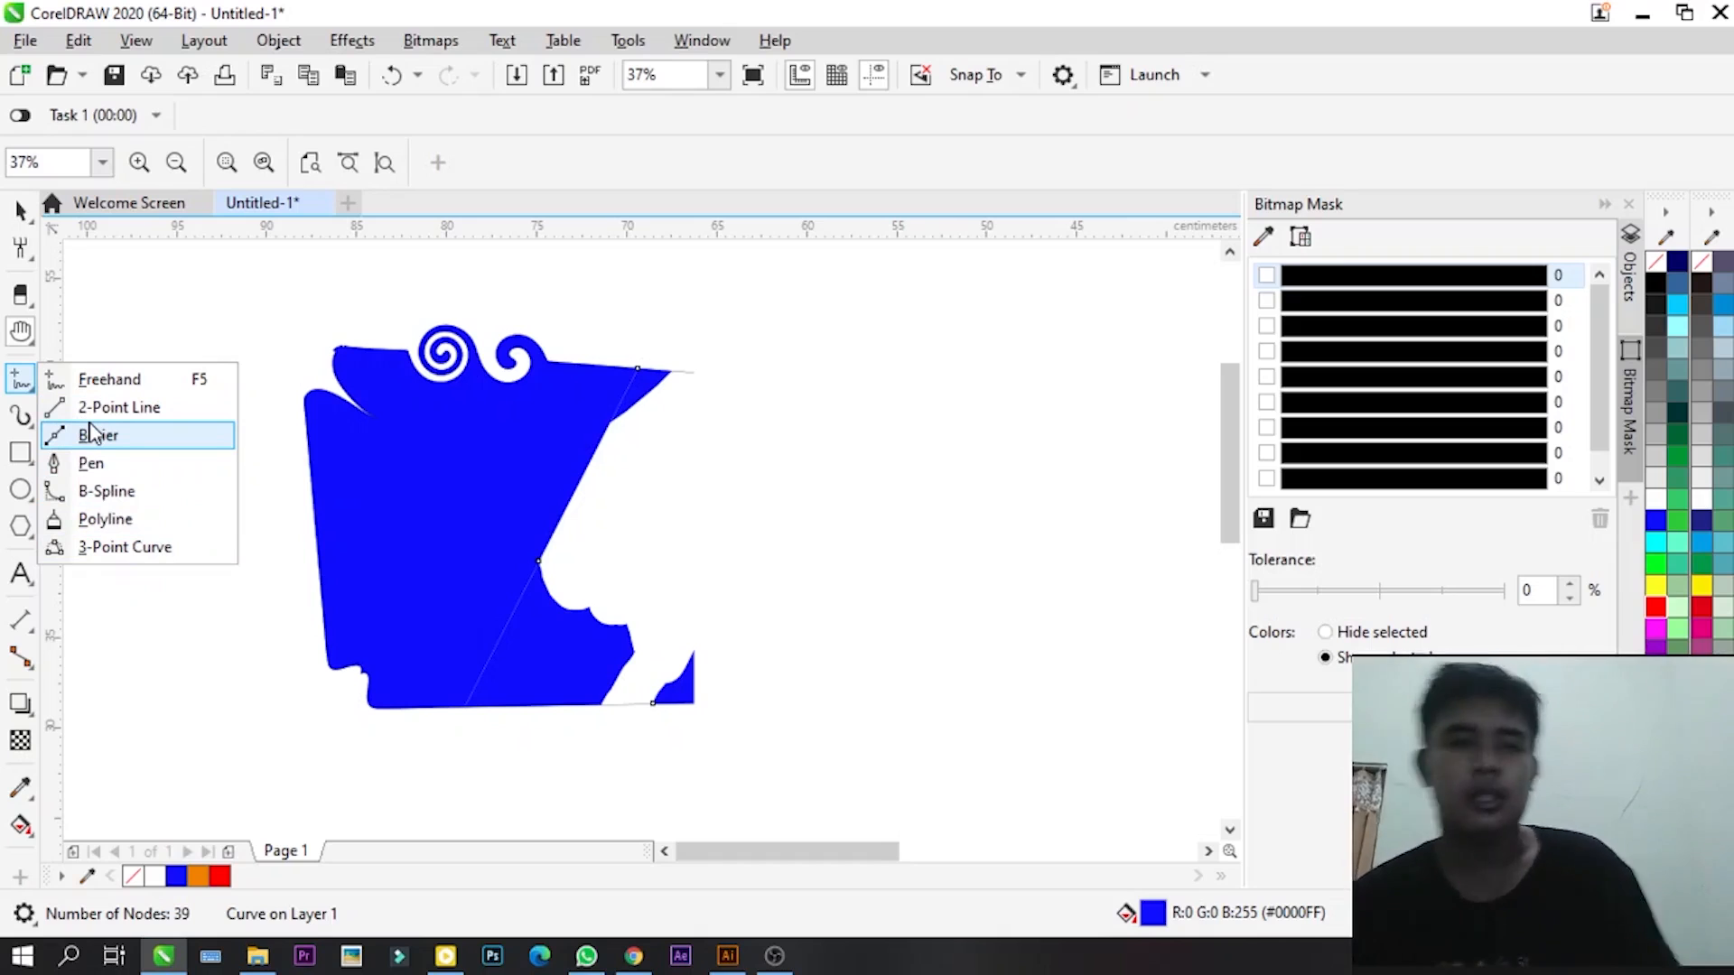
click(104, 379)
mouse_move(784, 453)
mouse_down()
mouse_move(953, 540)
mouse_move(890, 421)
mouse_up()
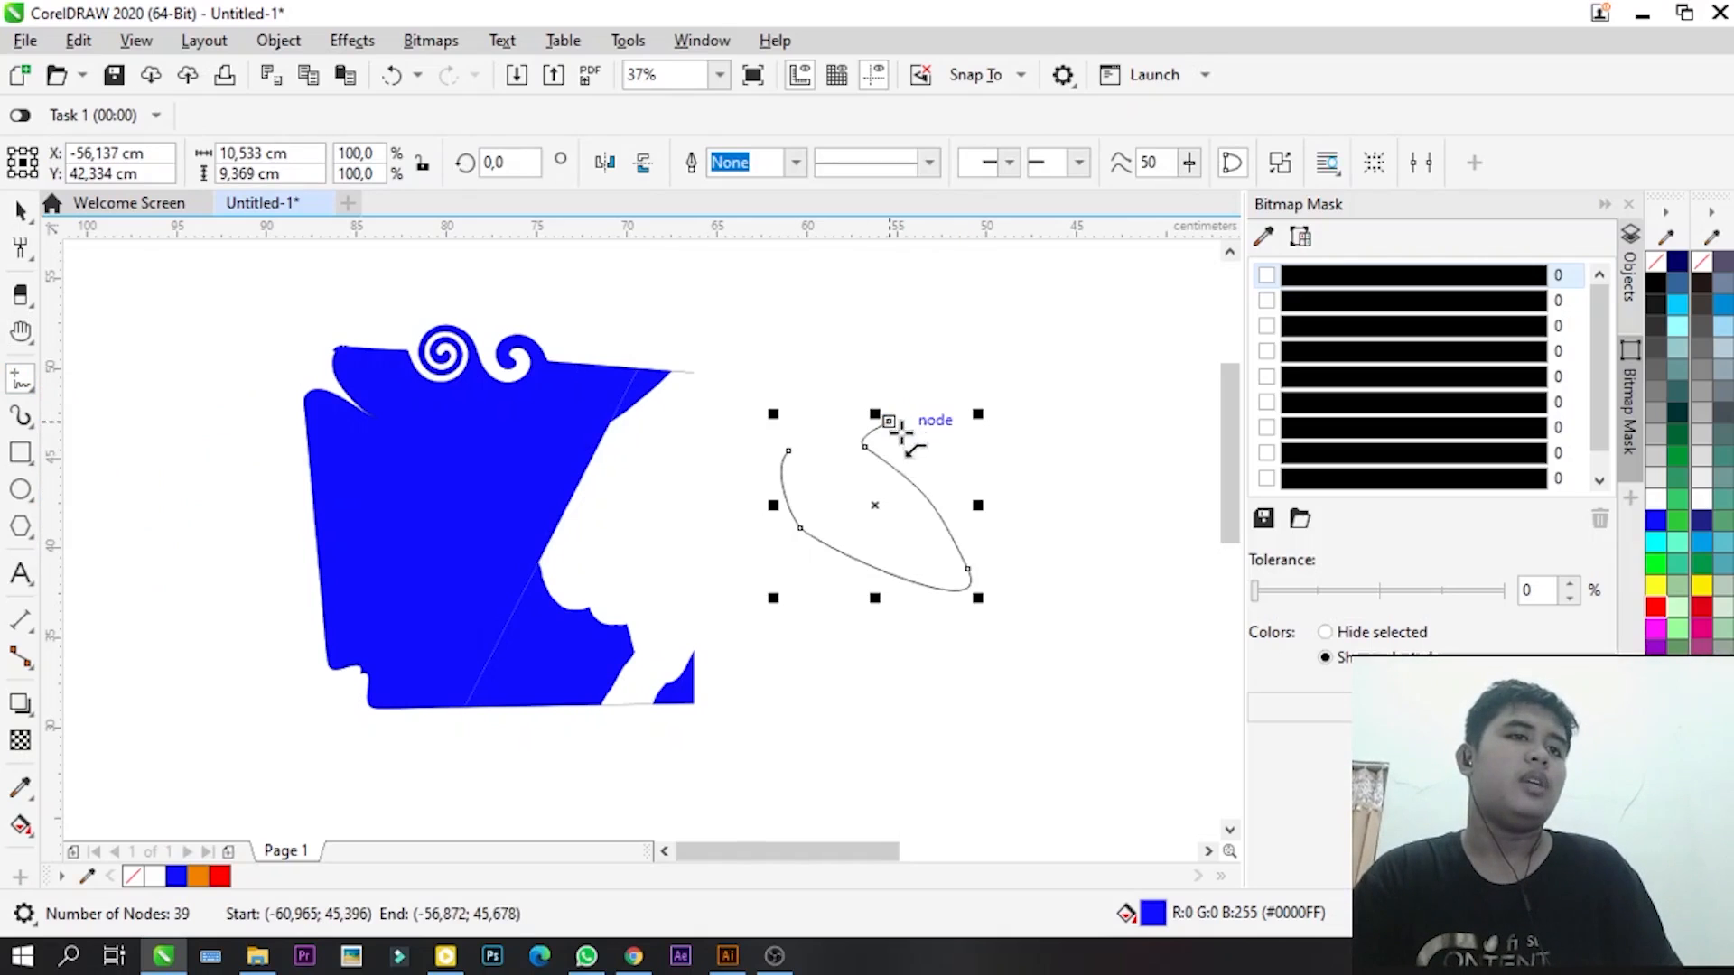
mouse_move(806, 365)
mouse_down()
mouse_move(922, 331)
mouse_move(920, 364)
mouse_move(988, 338)
mouse_move(971, 388)
mouse_move(1007, 452)
mouse_move(1036, 429)
mouse_move(1031, 316)
mouse_move(795, 301)
mouse_move(776, 337)
mouse_move(800, 370)
mouse_up()
- Add a small wavy Freehand squiggle and a short curve about 1.5 by 2 cm between the two large curves
scroll(910, 318, up, 4)
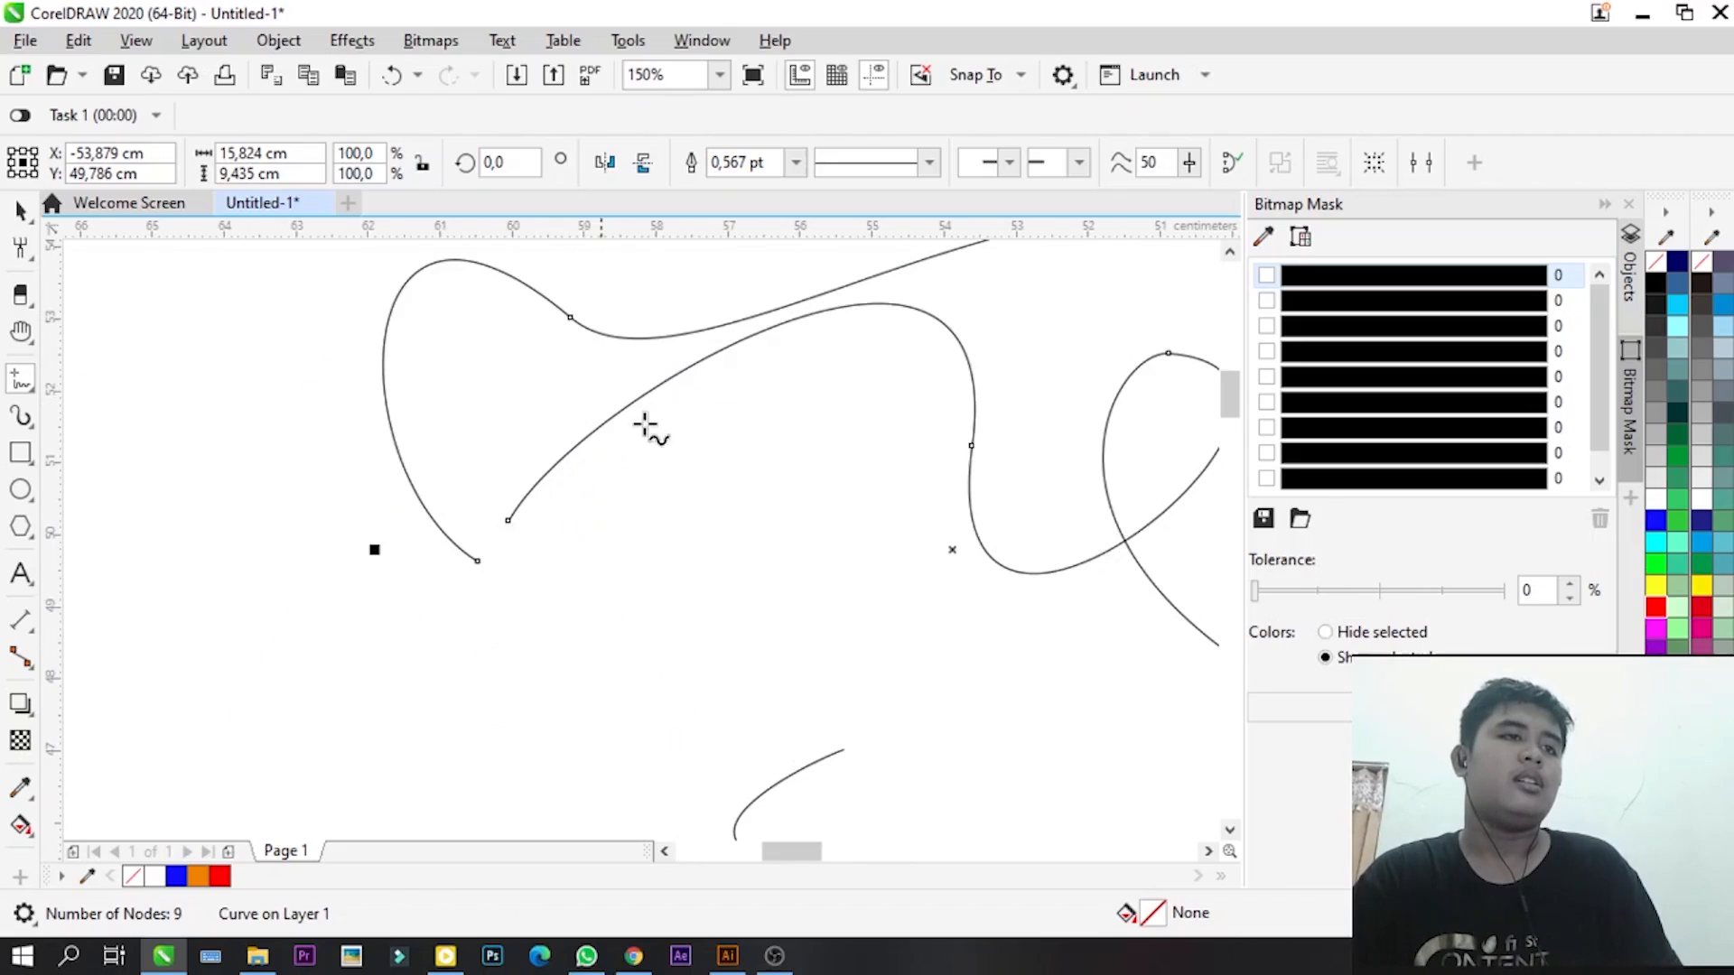
scroll(690, 456, down, 2)
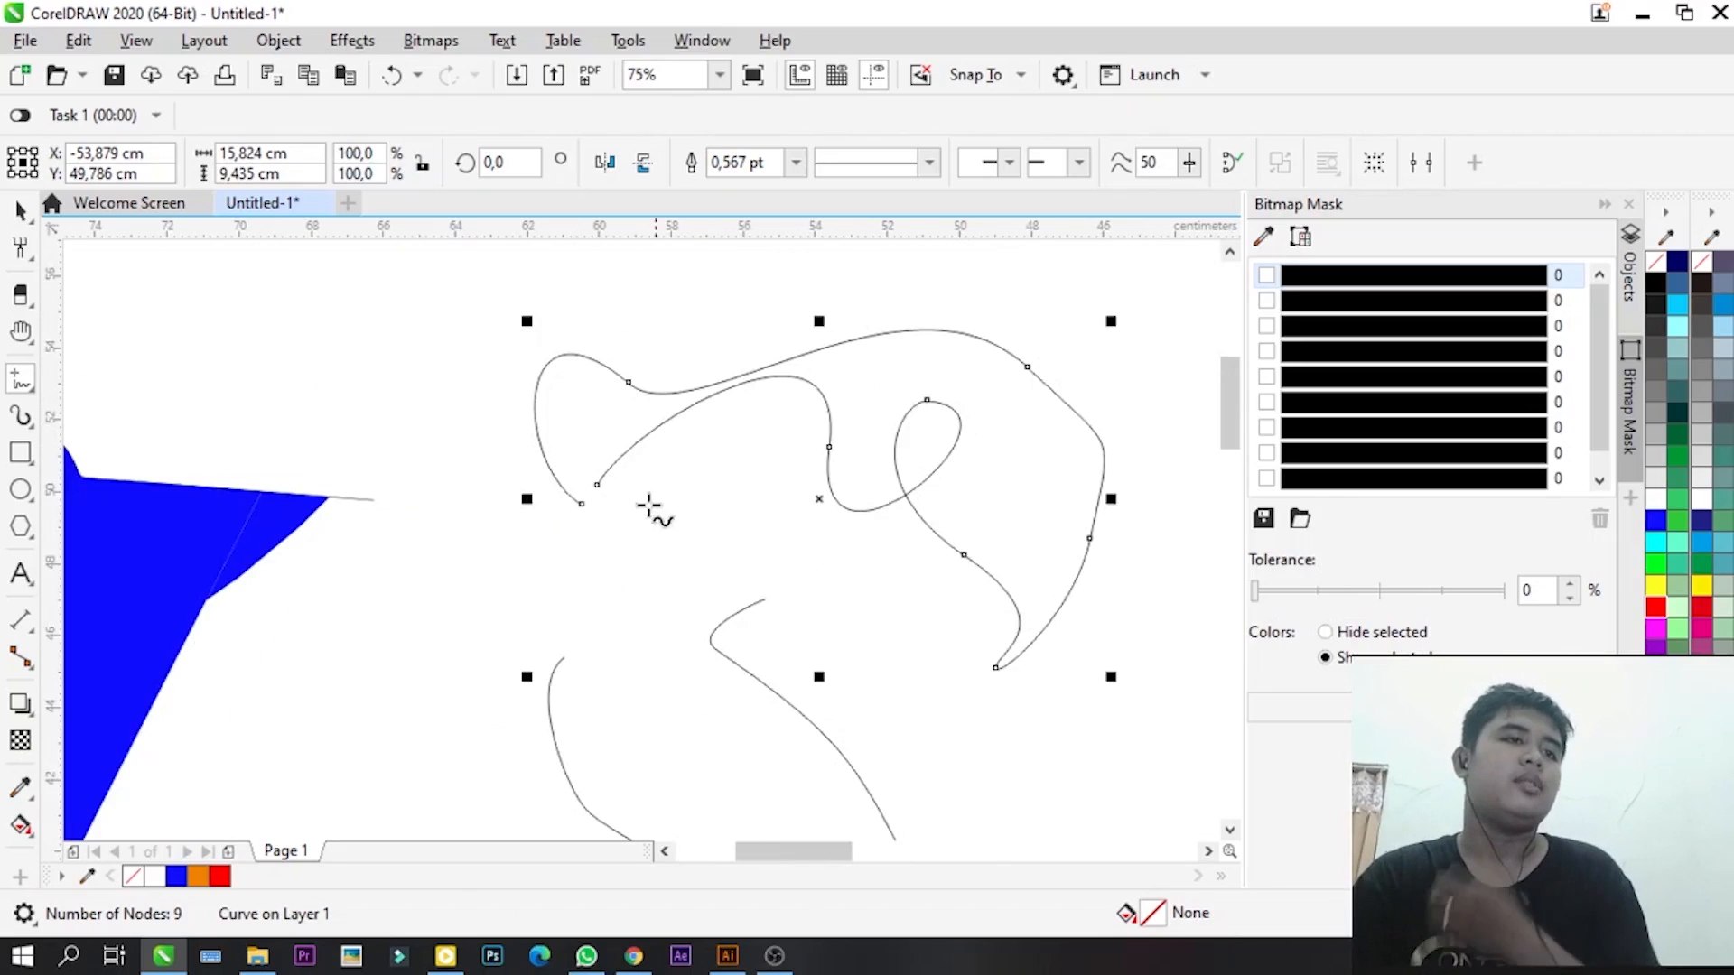
mouse_move(447, 533)
mouse_down()
mouse_move(556, 598)
mouse_move(595, 563)
mouse_move(636, 625)
mouse_up()
scroll(508, 569, up, 2)
mouse_move(778, 478)
mouse_down()
mouse_move(798, 521)
mouse_move(881, 596)
mouse_up()
scroll(781, 488, down, 4)
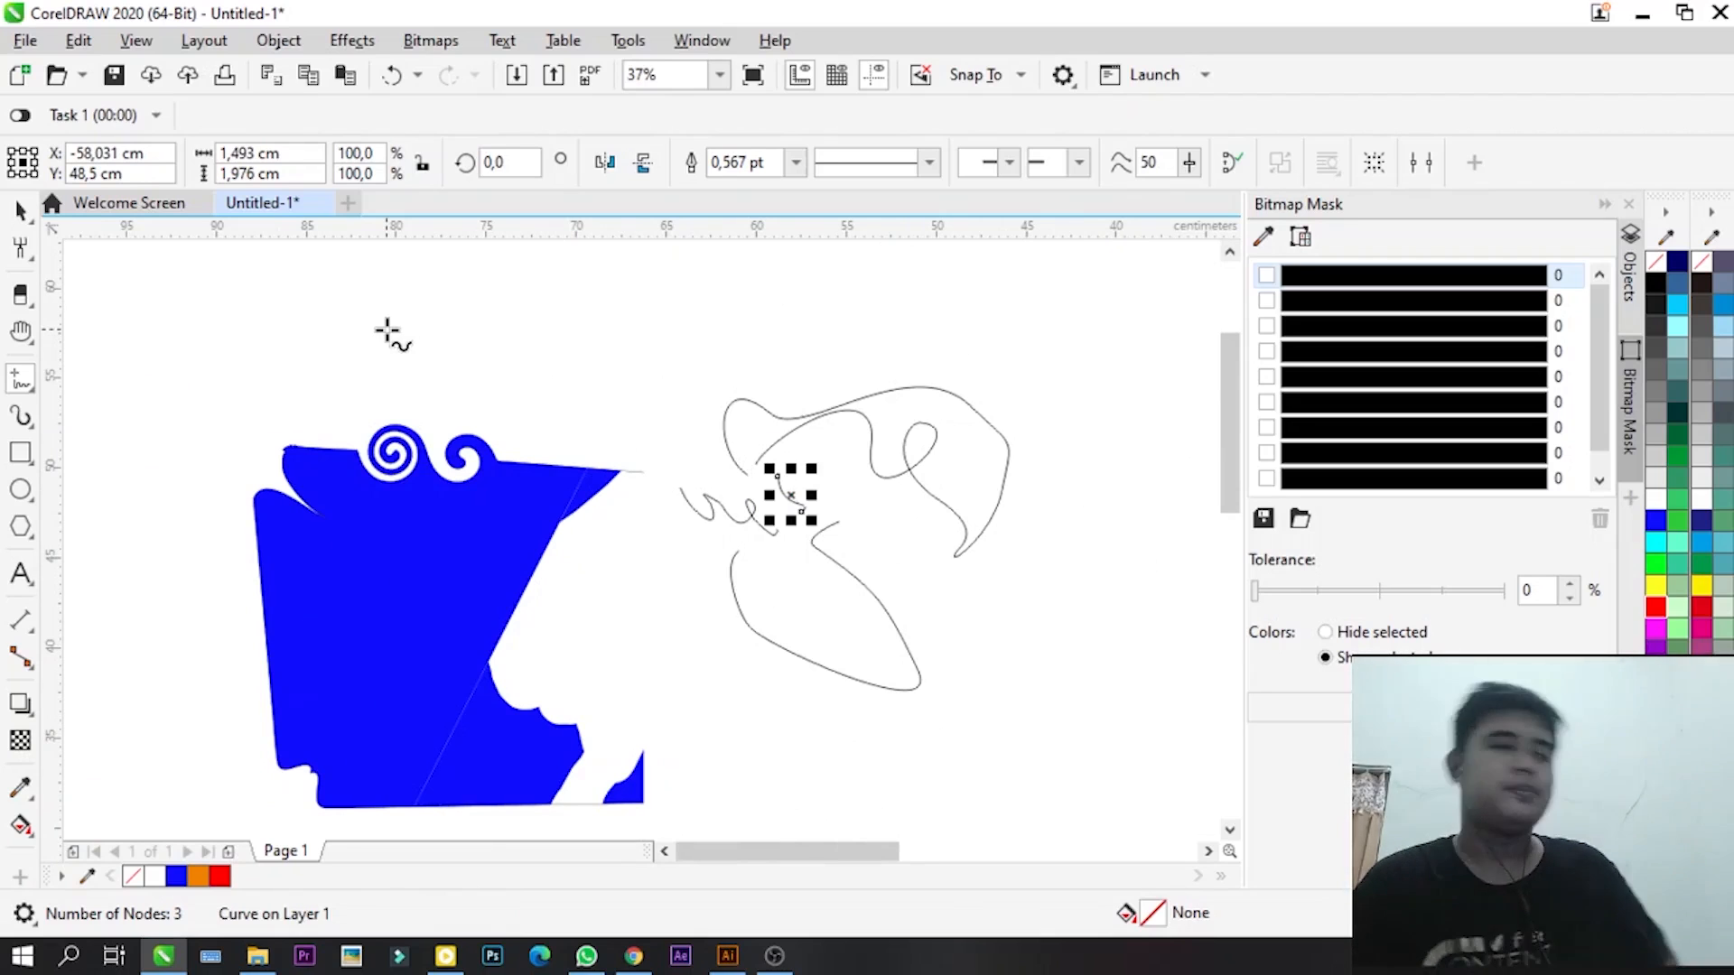
- Draw a horizontal 2-Point Line about 28.5 cm long above the blue shape
click(22, 379)
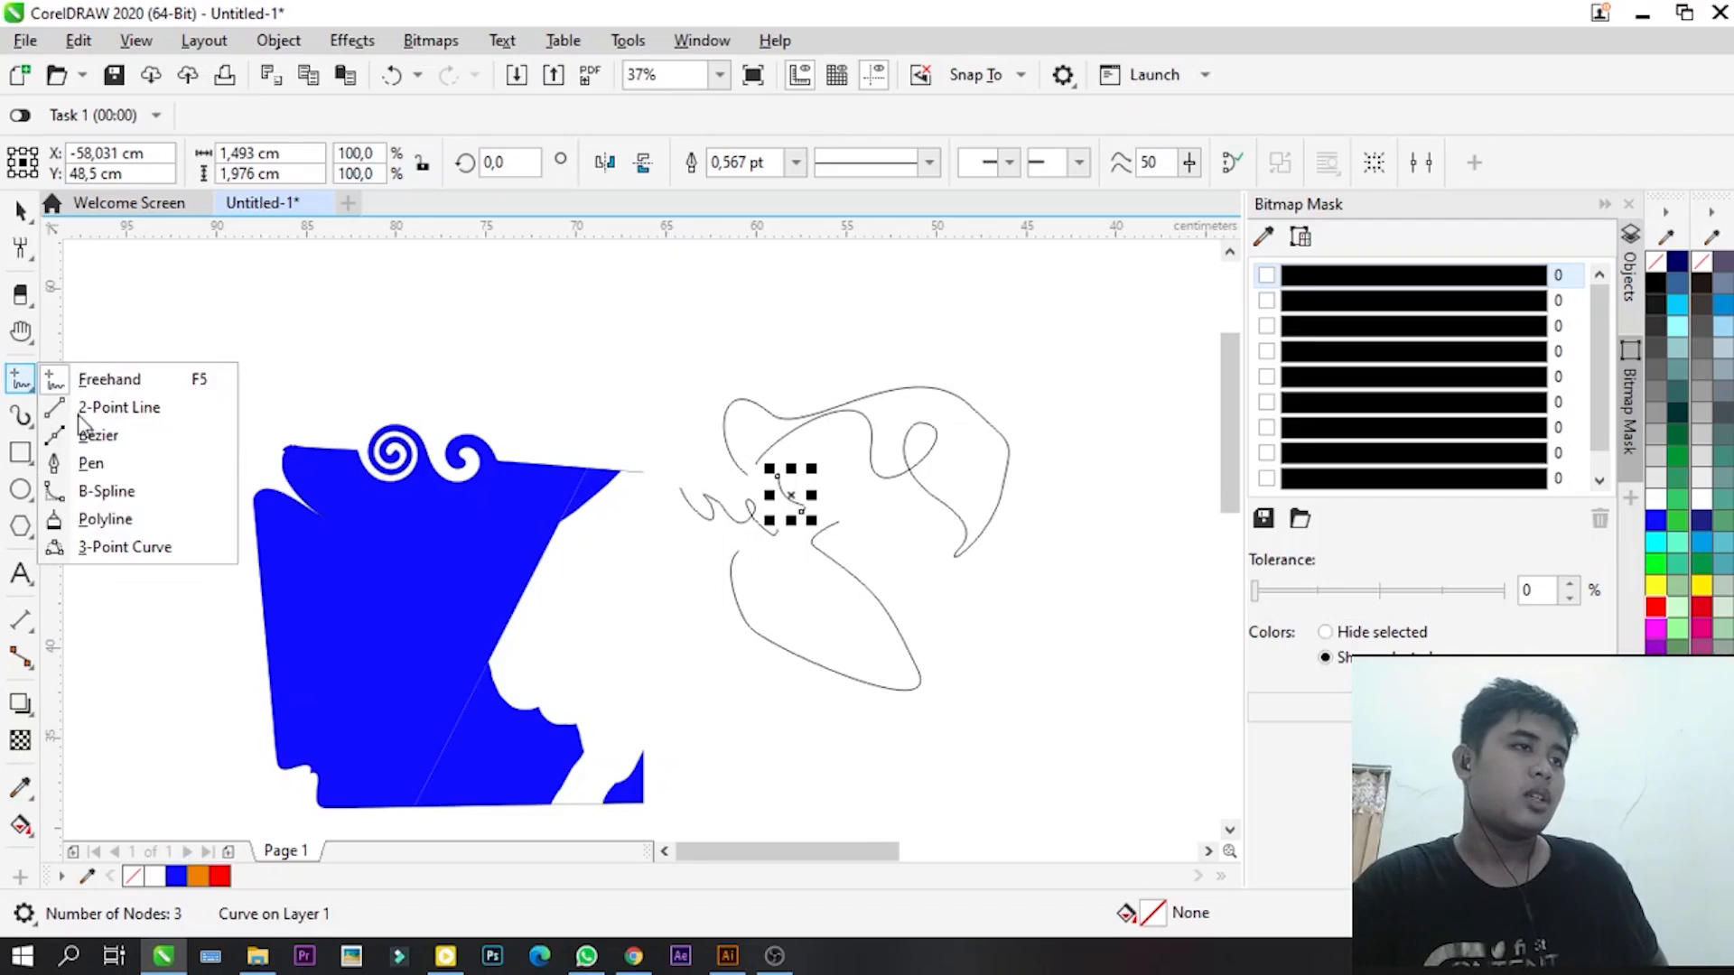
click(139, 416)
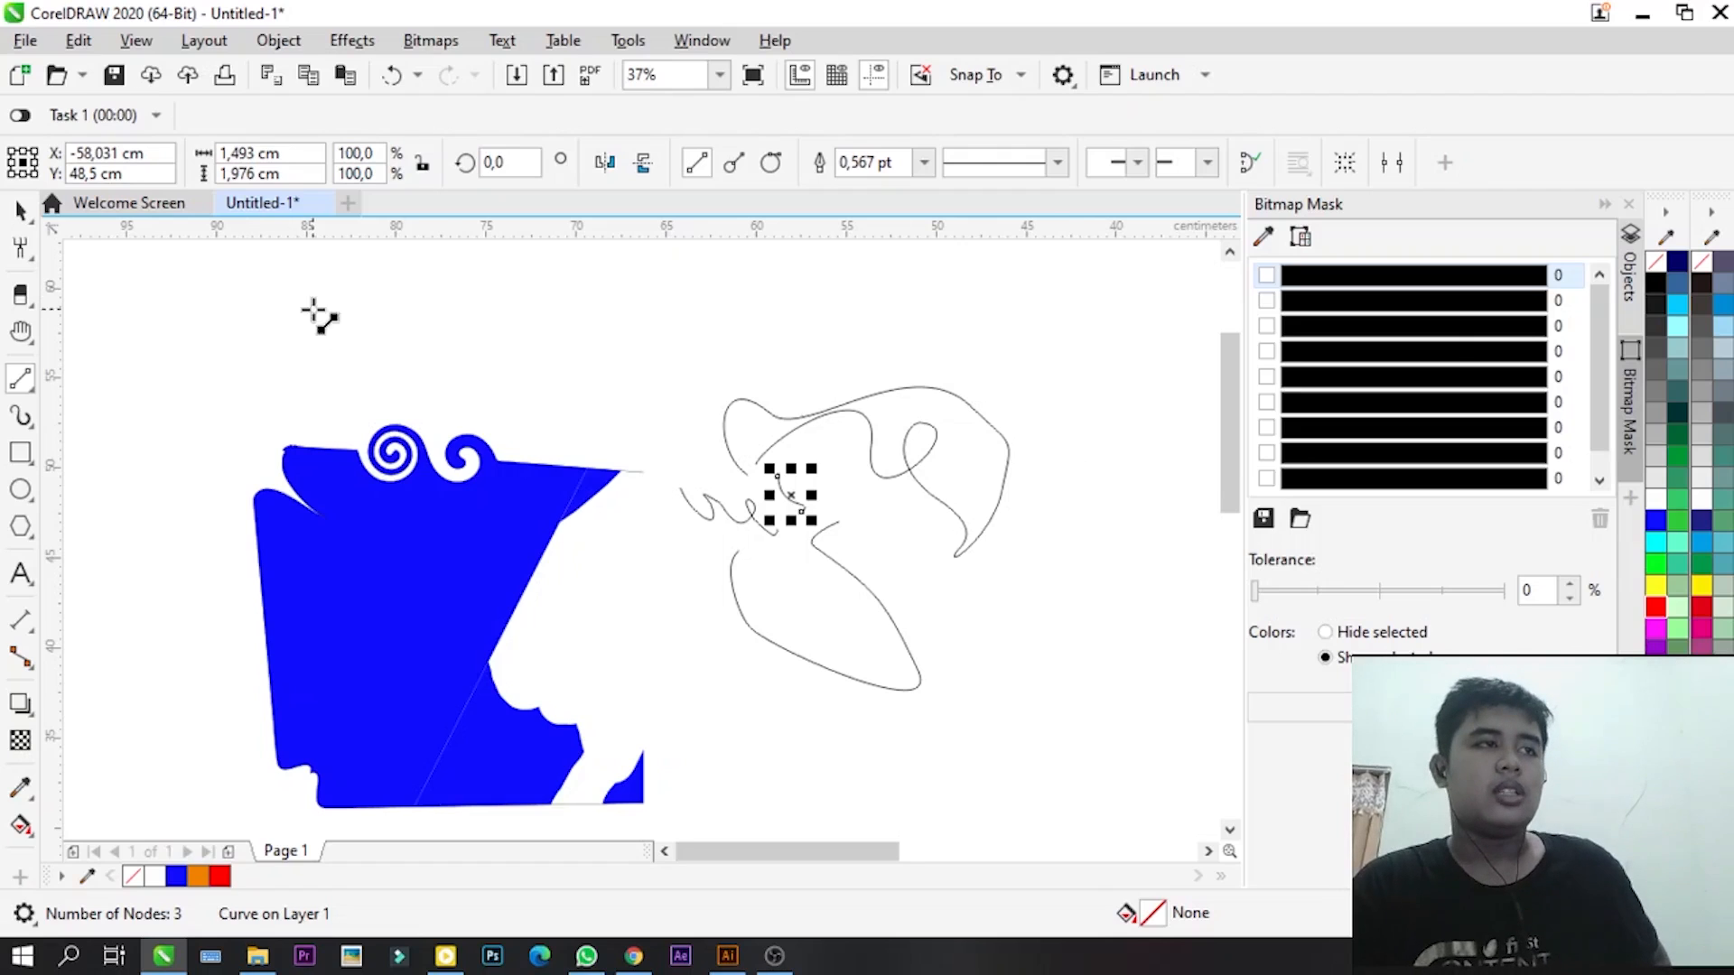
click(25, 384)
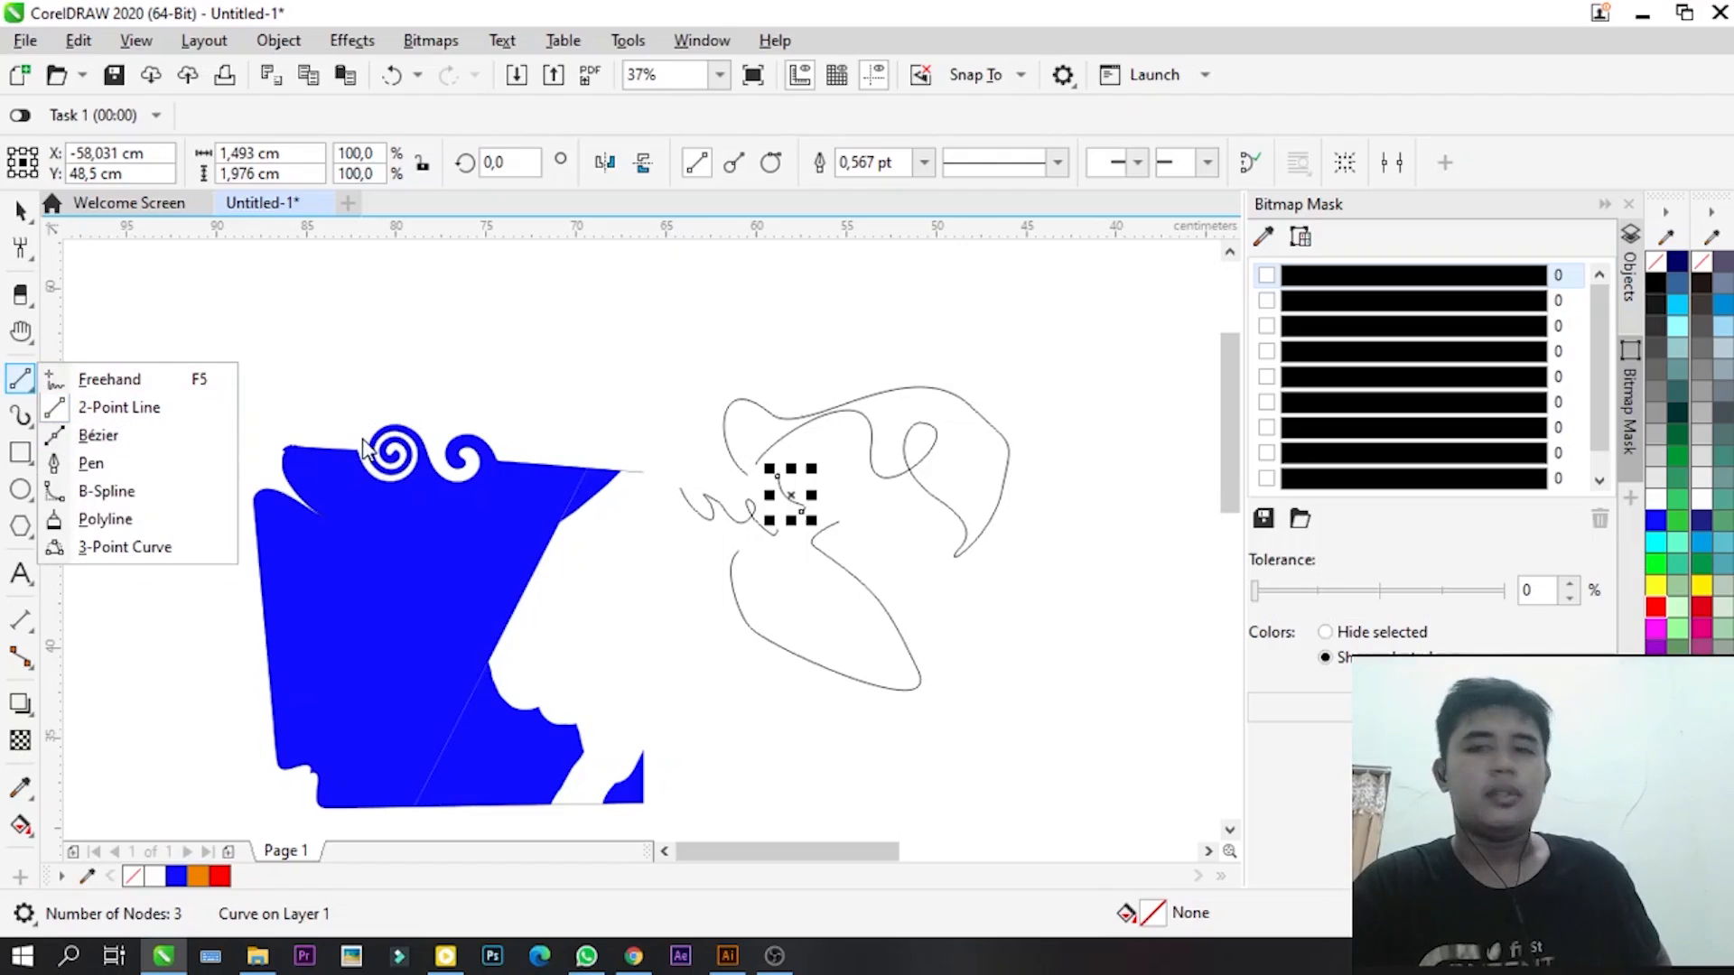
click(297, 312)
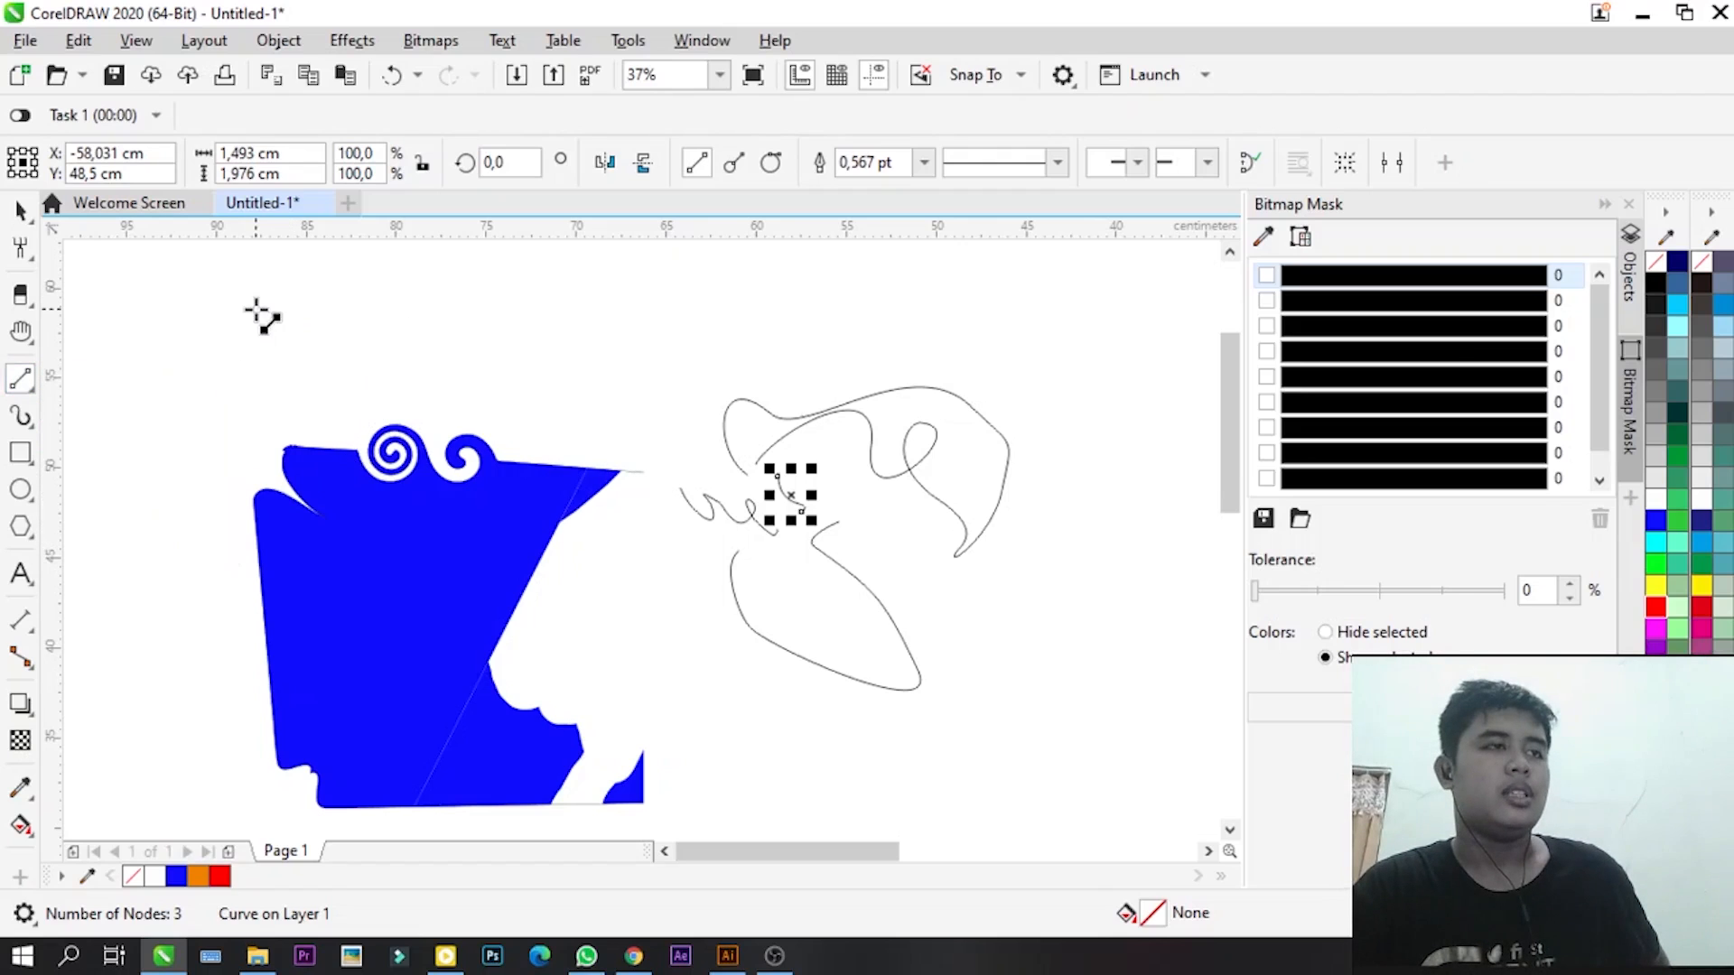
drag(256, 309, 780, 345)
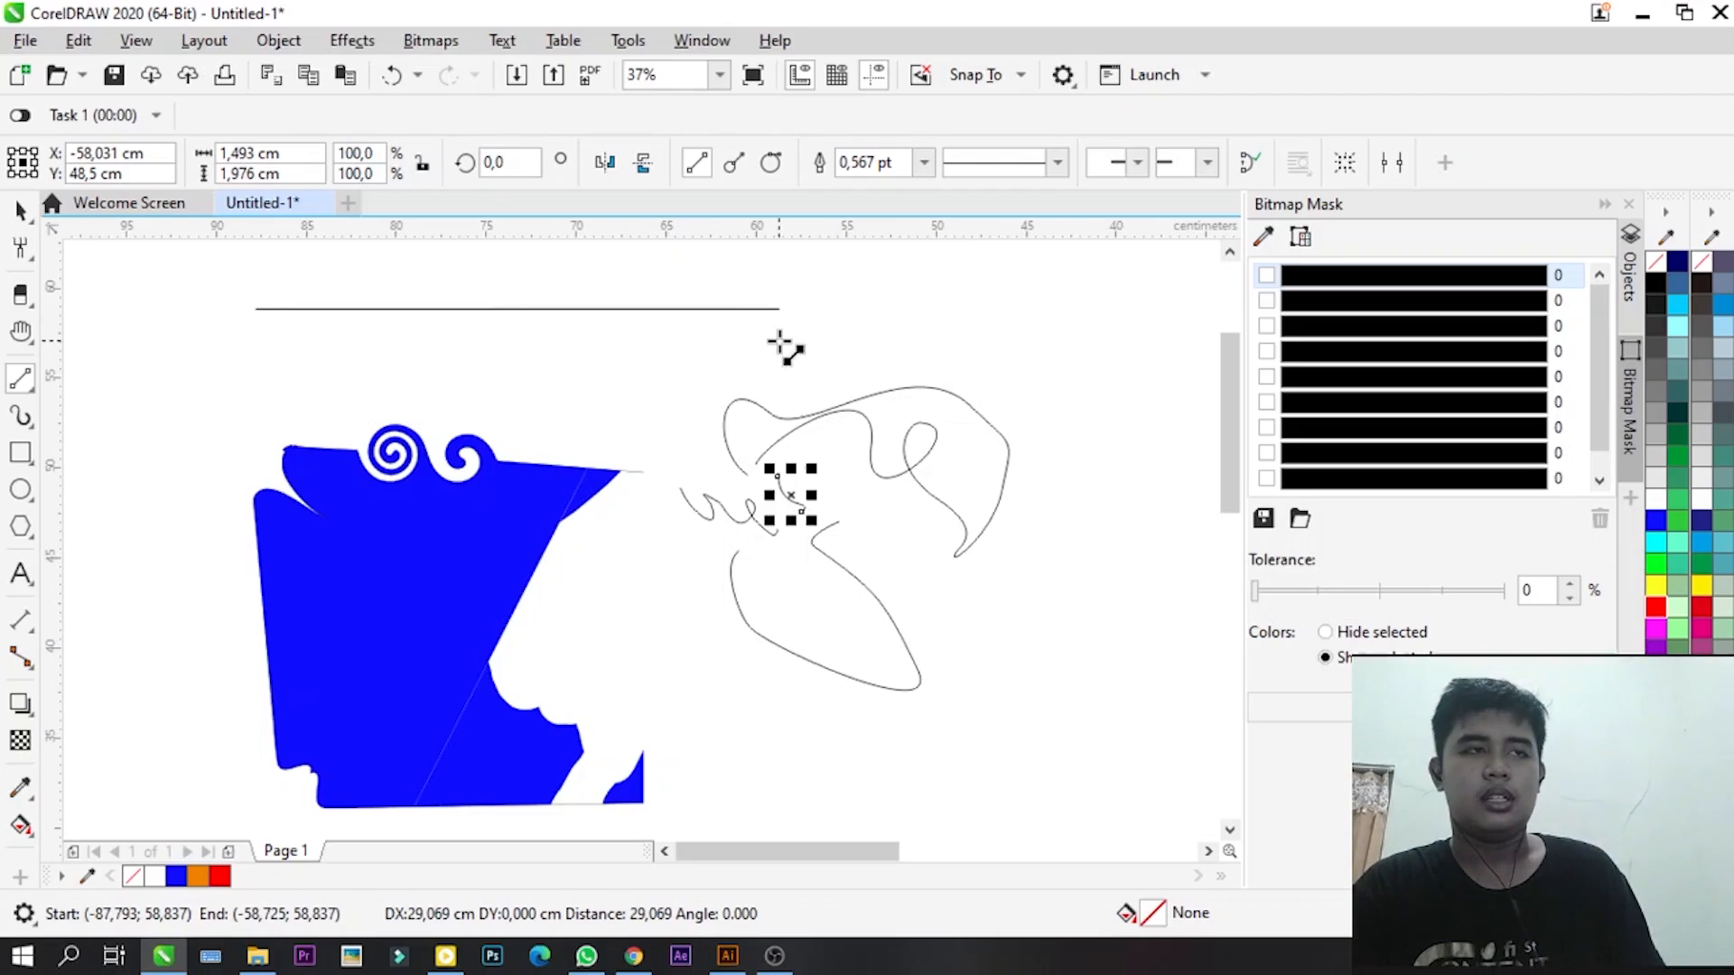
mouse_move(779, 343)
mouse_down()
mouse_move(804, 313)
mouse_move(476, 275)
mouse_move(756, 382)
mouse_move(744, 360)
mouse_move(596, 337)
mouse_move(762, 379)
mouse_move(801, 362)
mouse_move(462, 308)
mouse_move(598, 342)
mouse_move(812, 344)
mouse_move(452, 310)
mouse_move(768, 351)
mouse_up()
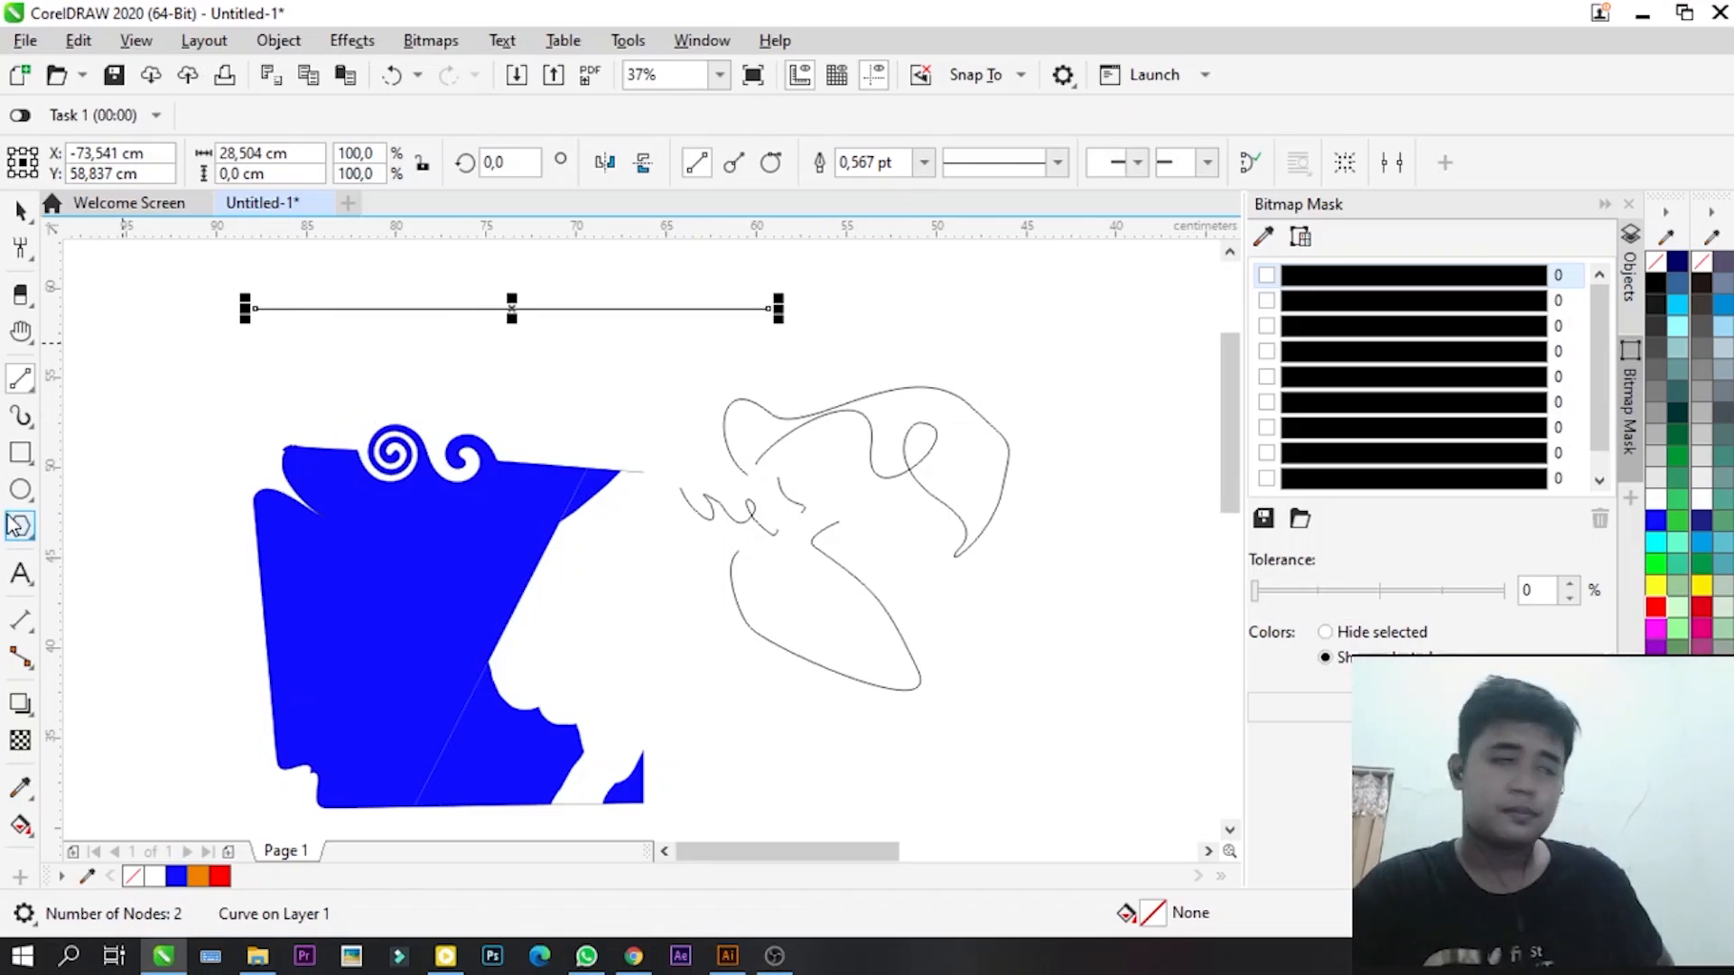
- Draw an open wavy Bézier curve about 37.5 by 6.9 cm, running from above the blue shape over the Freehand curves
click(20, 394)
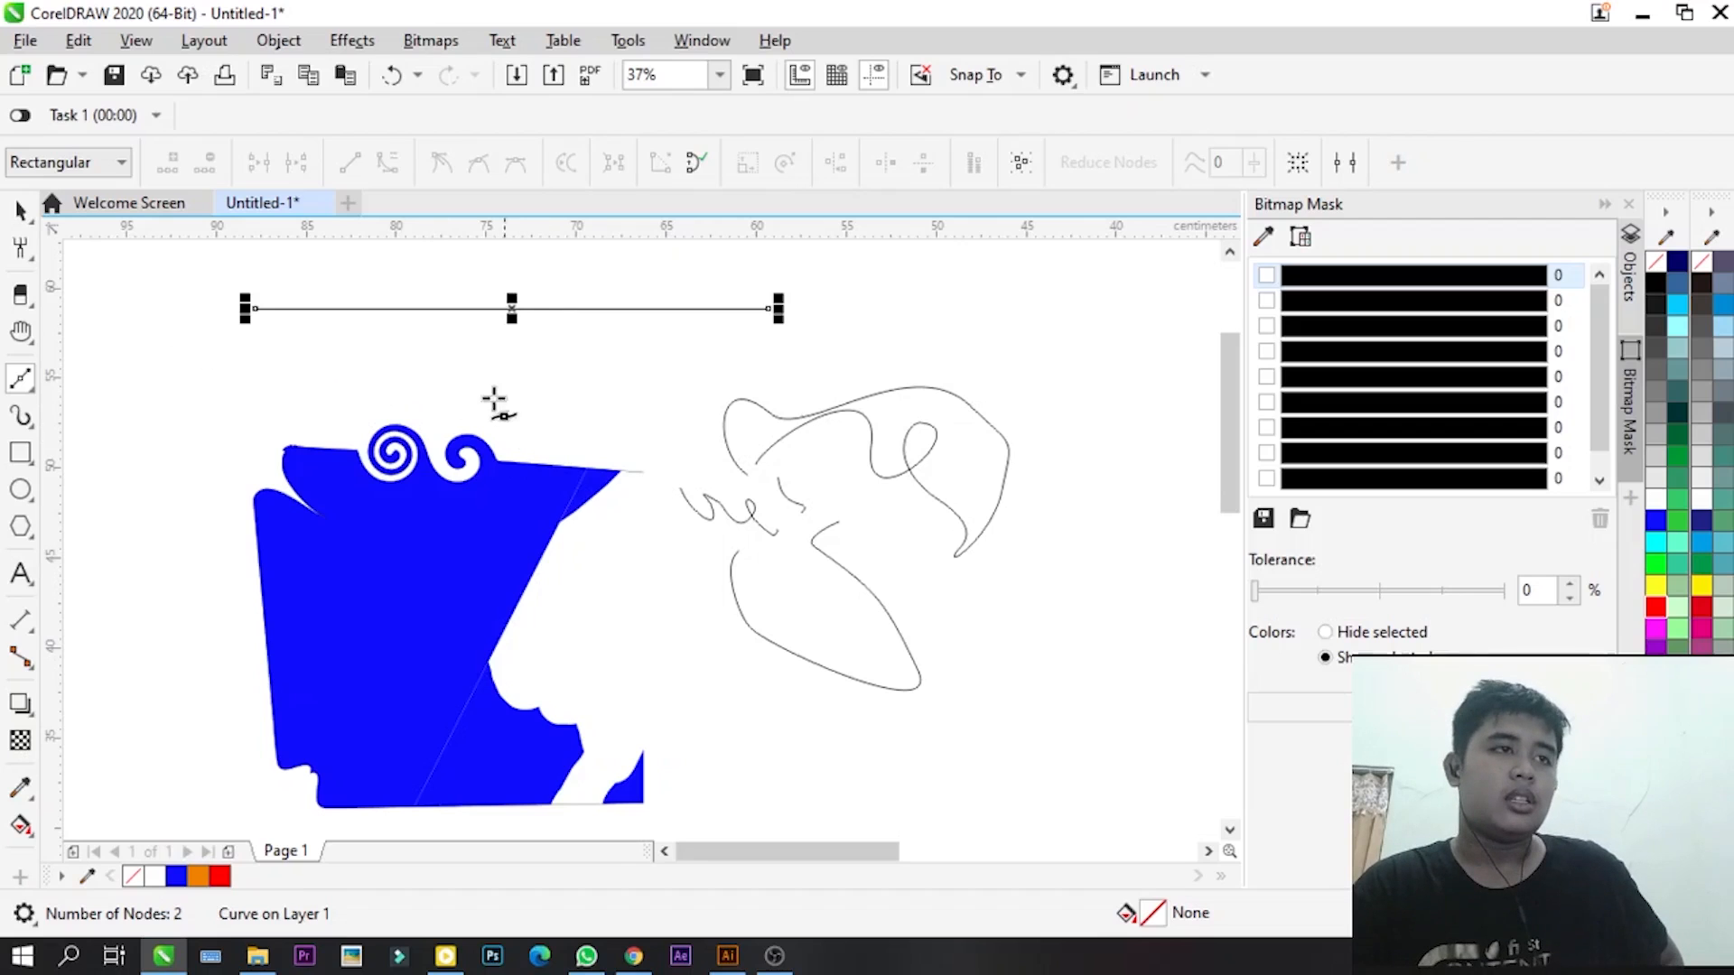
click(461, 373)
drag(619, 412, 661, 449)
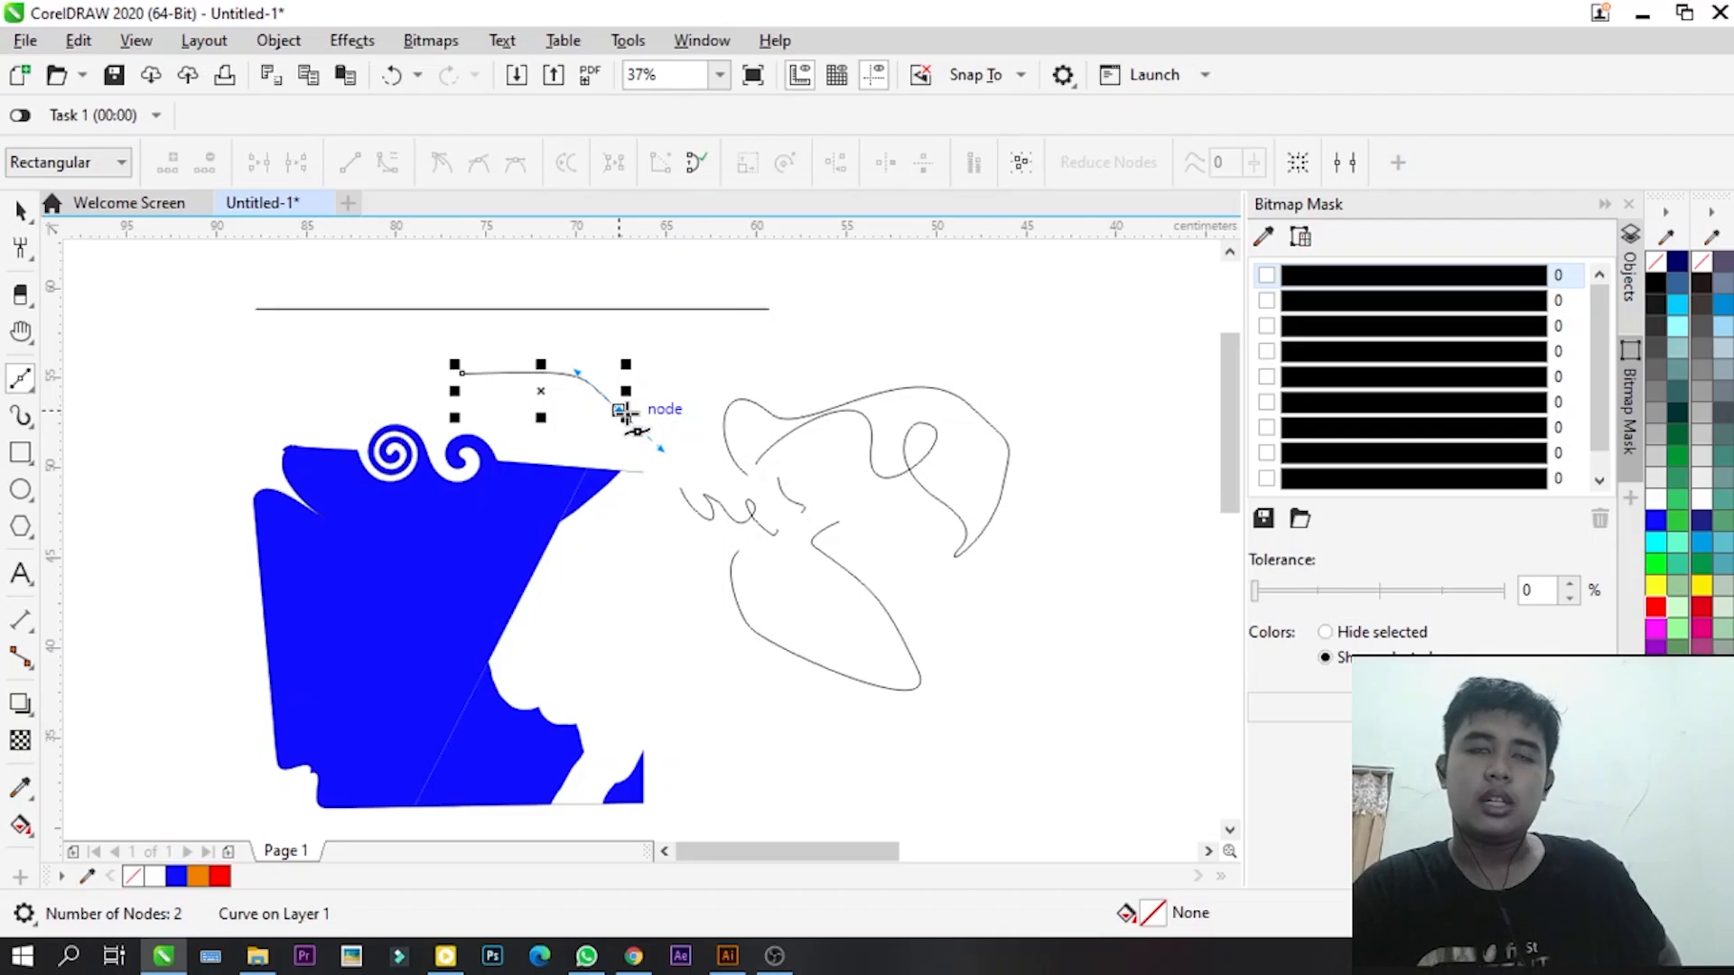
drag(728, 372, 807, 332)
drag(884, 375, 1128, 361)
click(881, 368)
key(Return)
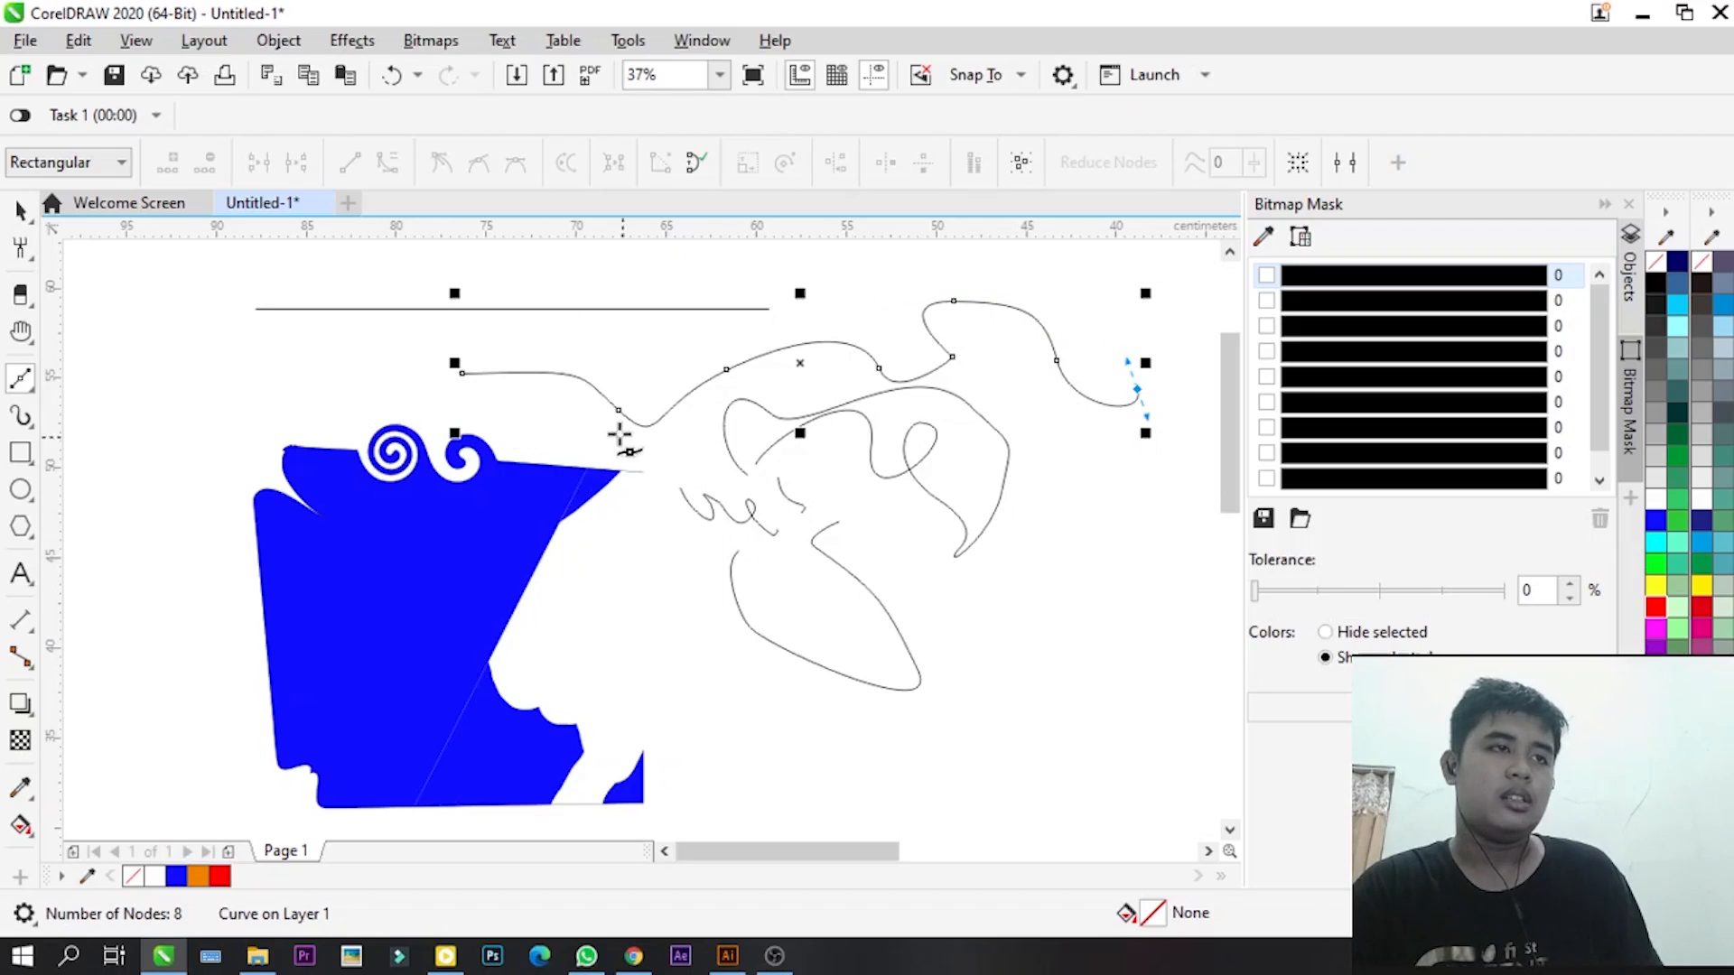
click(21, 213)
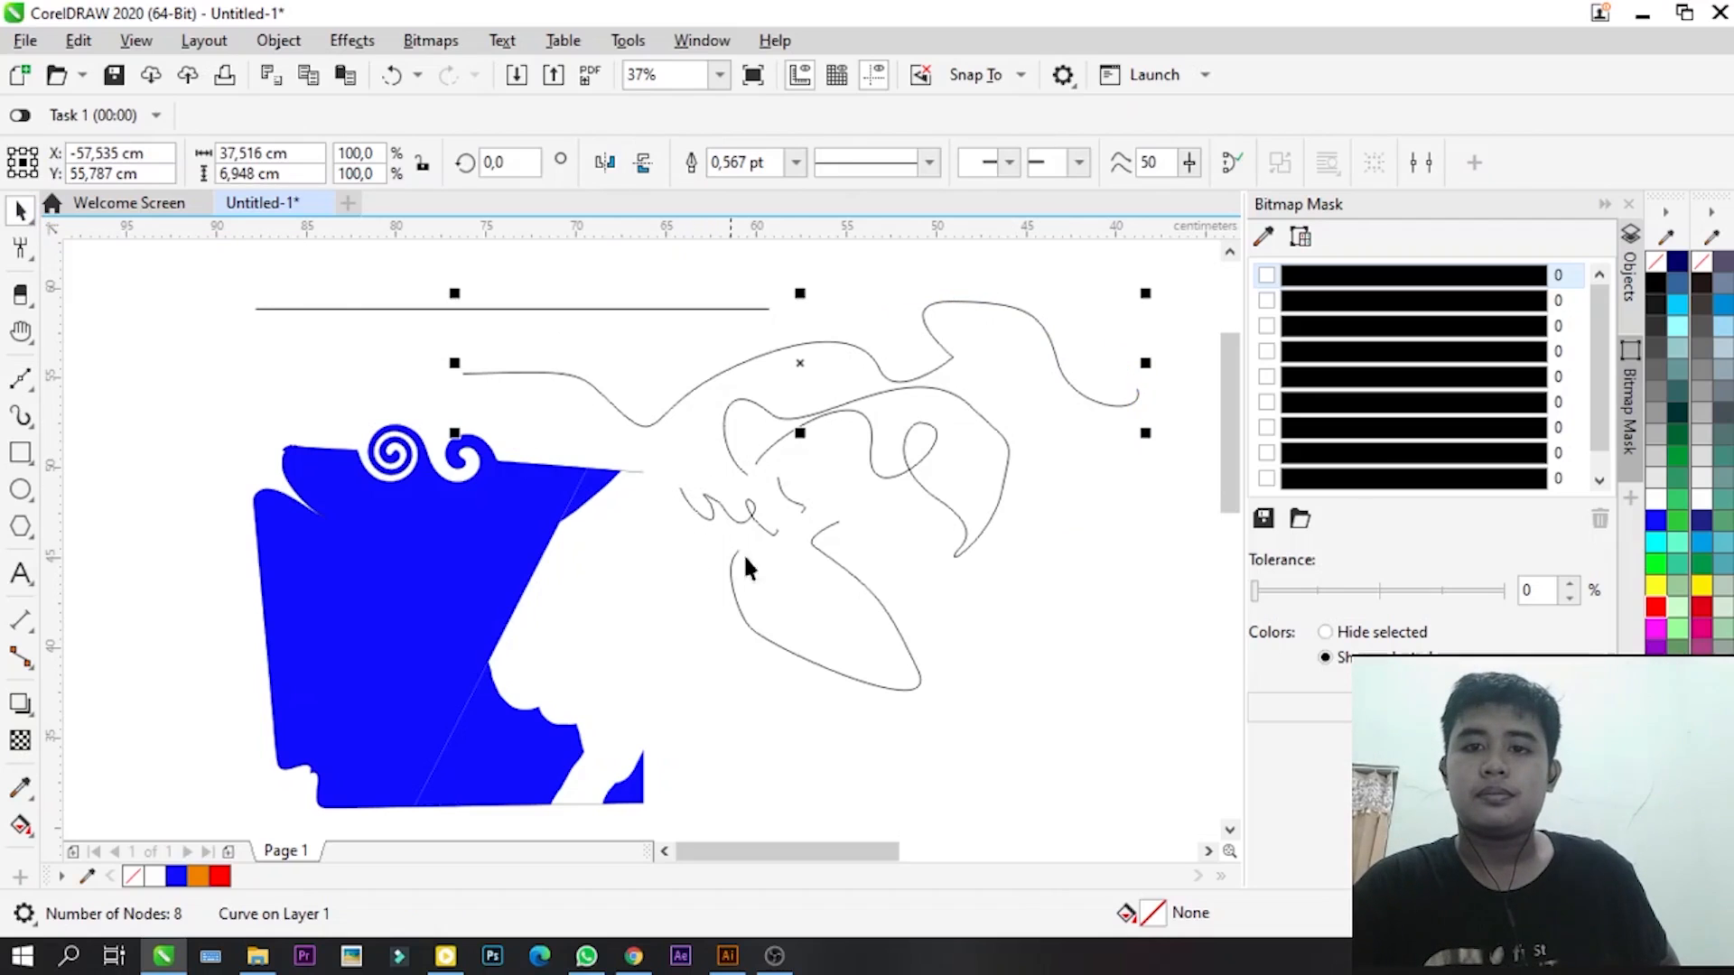
click(783, 613)
scroll(813, 587, down, 2)
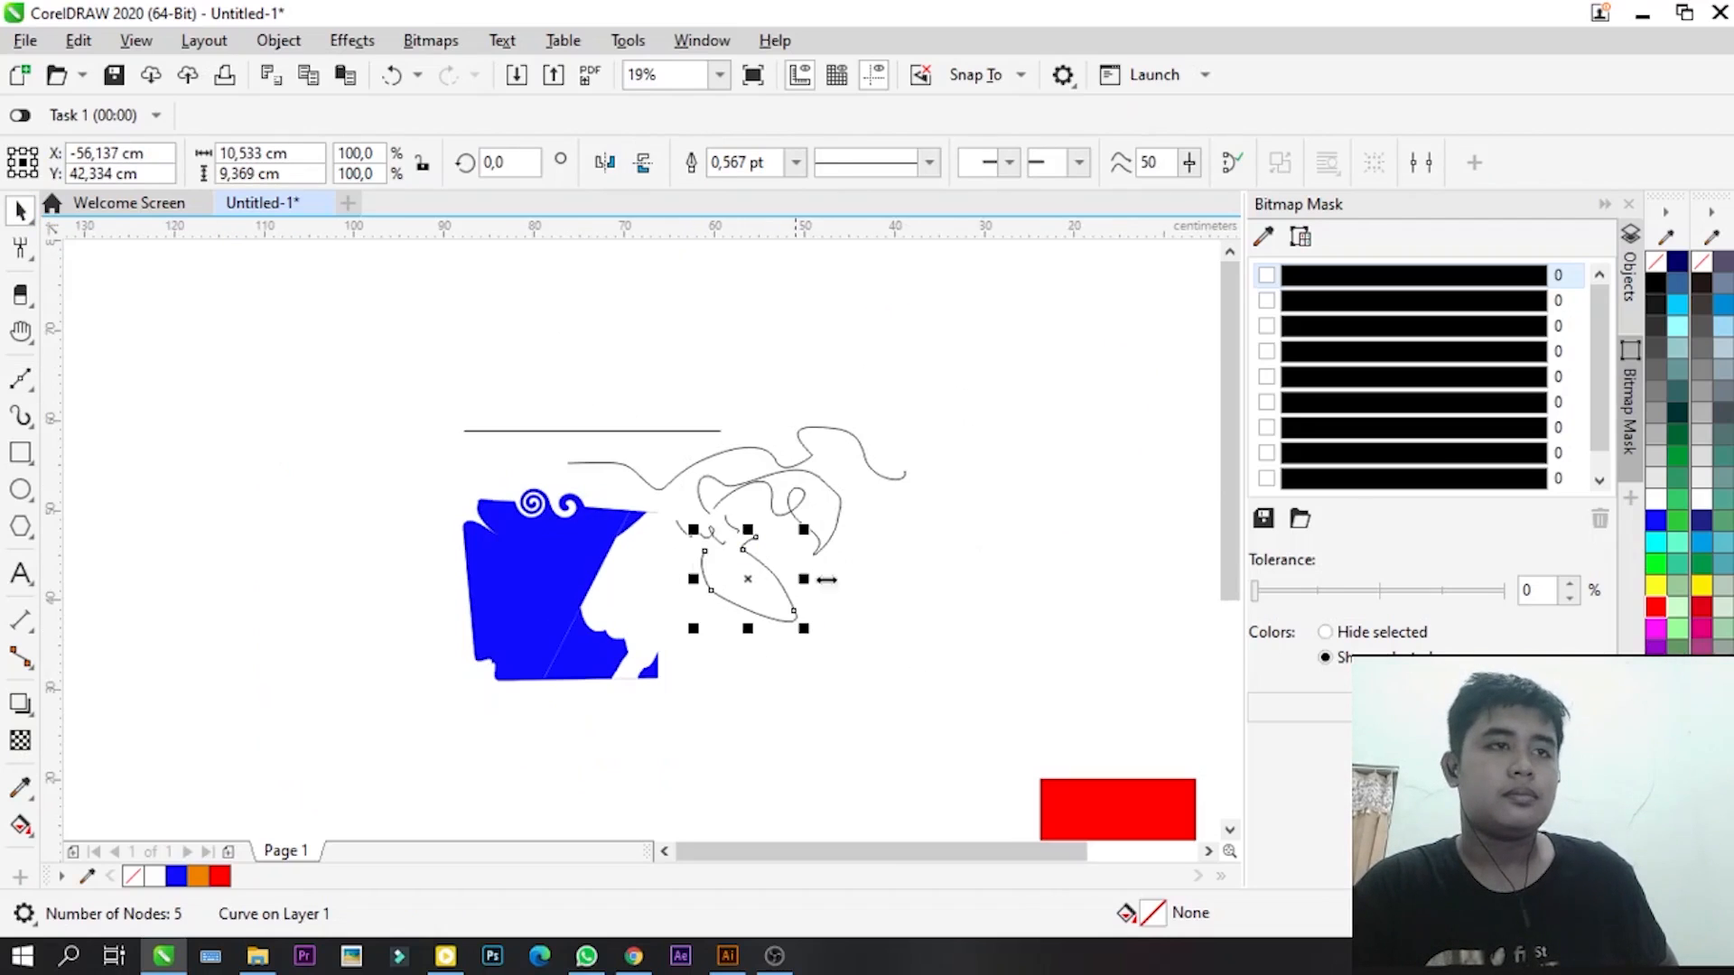
- Draw an open Pen curve about 32 by 11.2 cm above and left of the blue shape, doubling back beneath its start
click(21, 381)
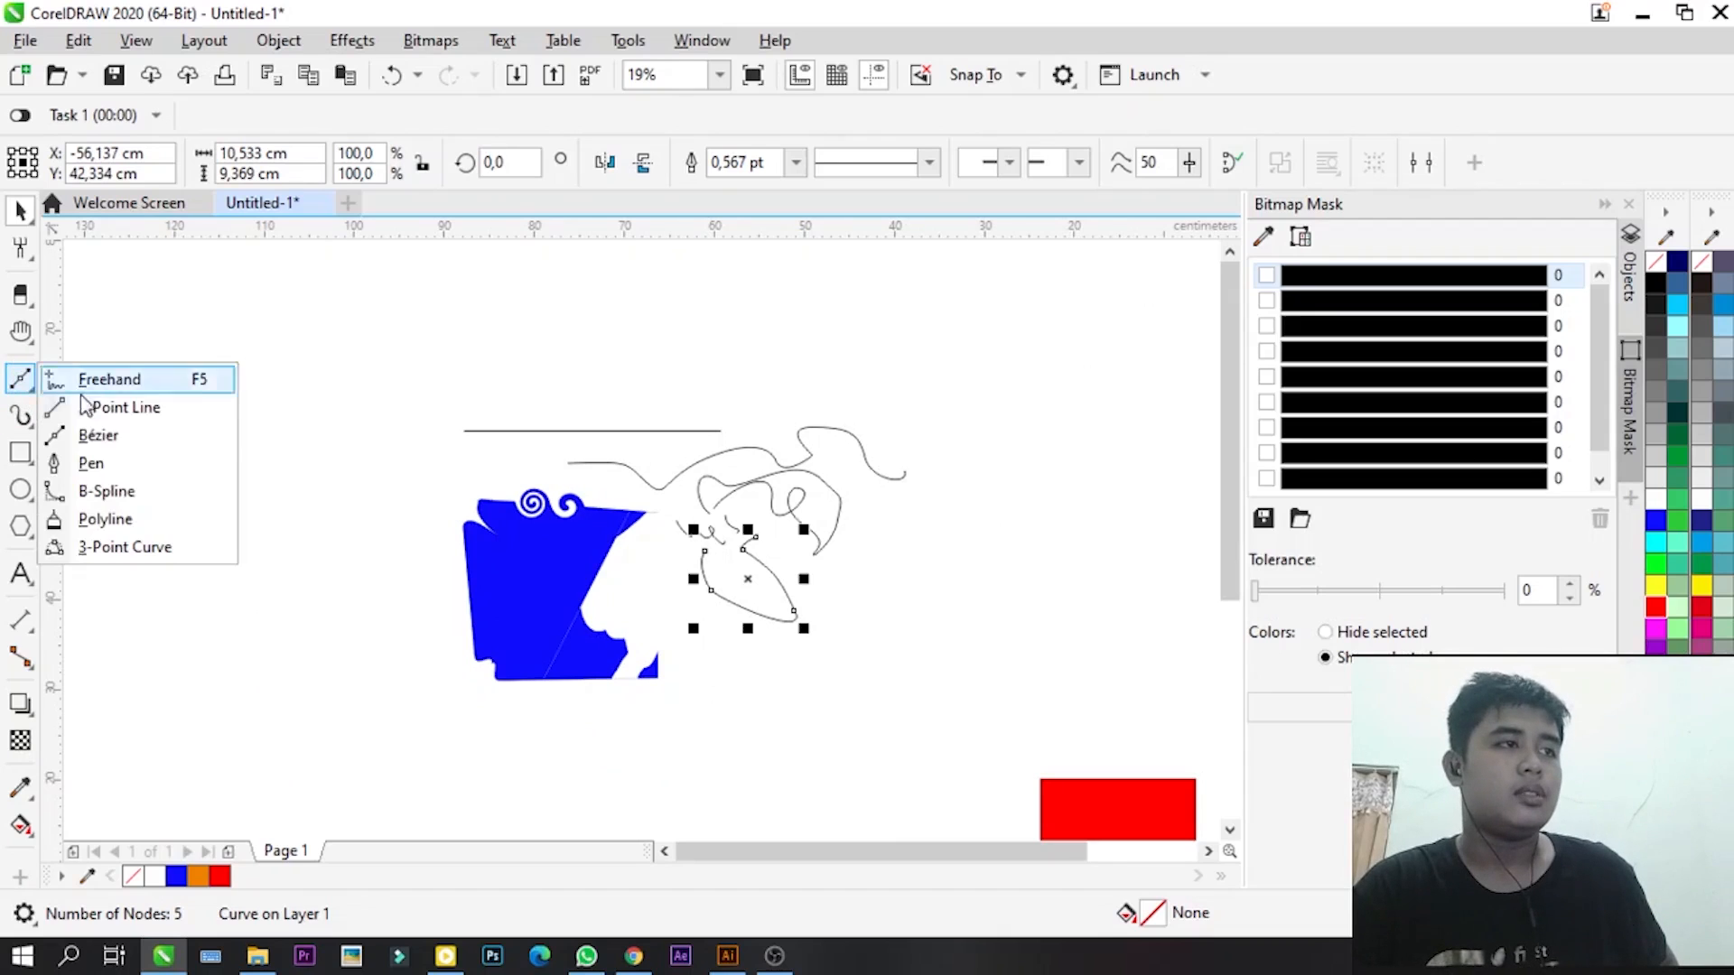
click(99, 463)
scroll(263, 472, up, 2)
scroll(398, 546, down, 2)
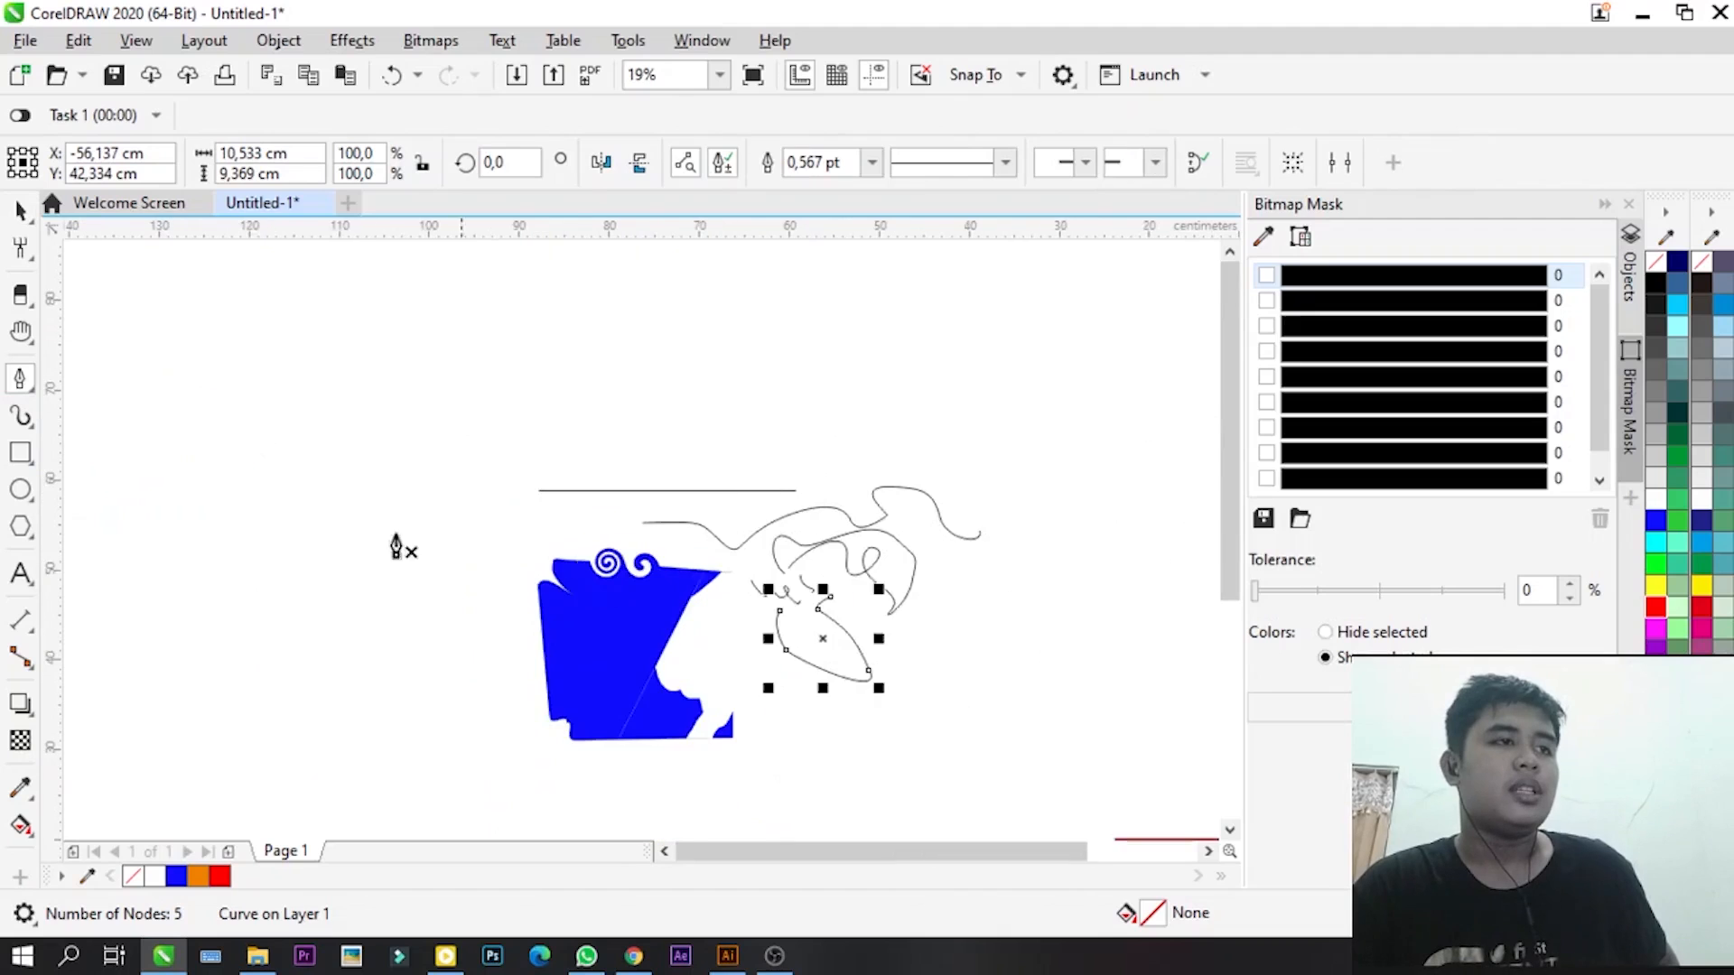
scroll(383, 533, up, 2)
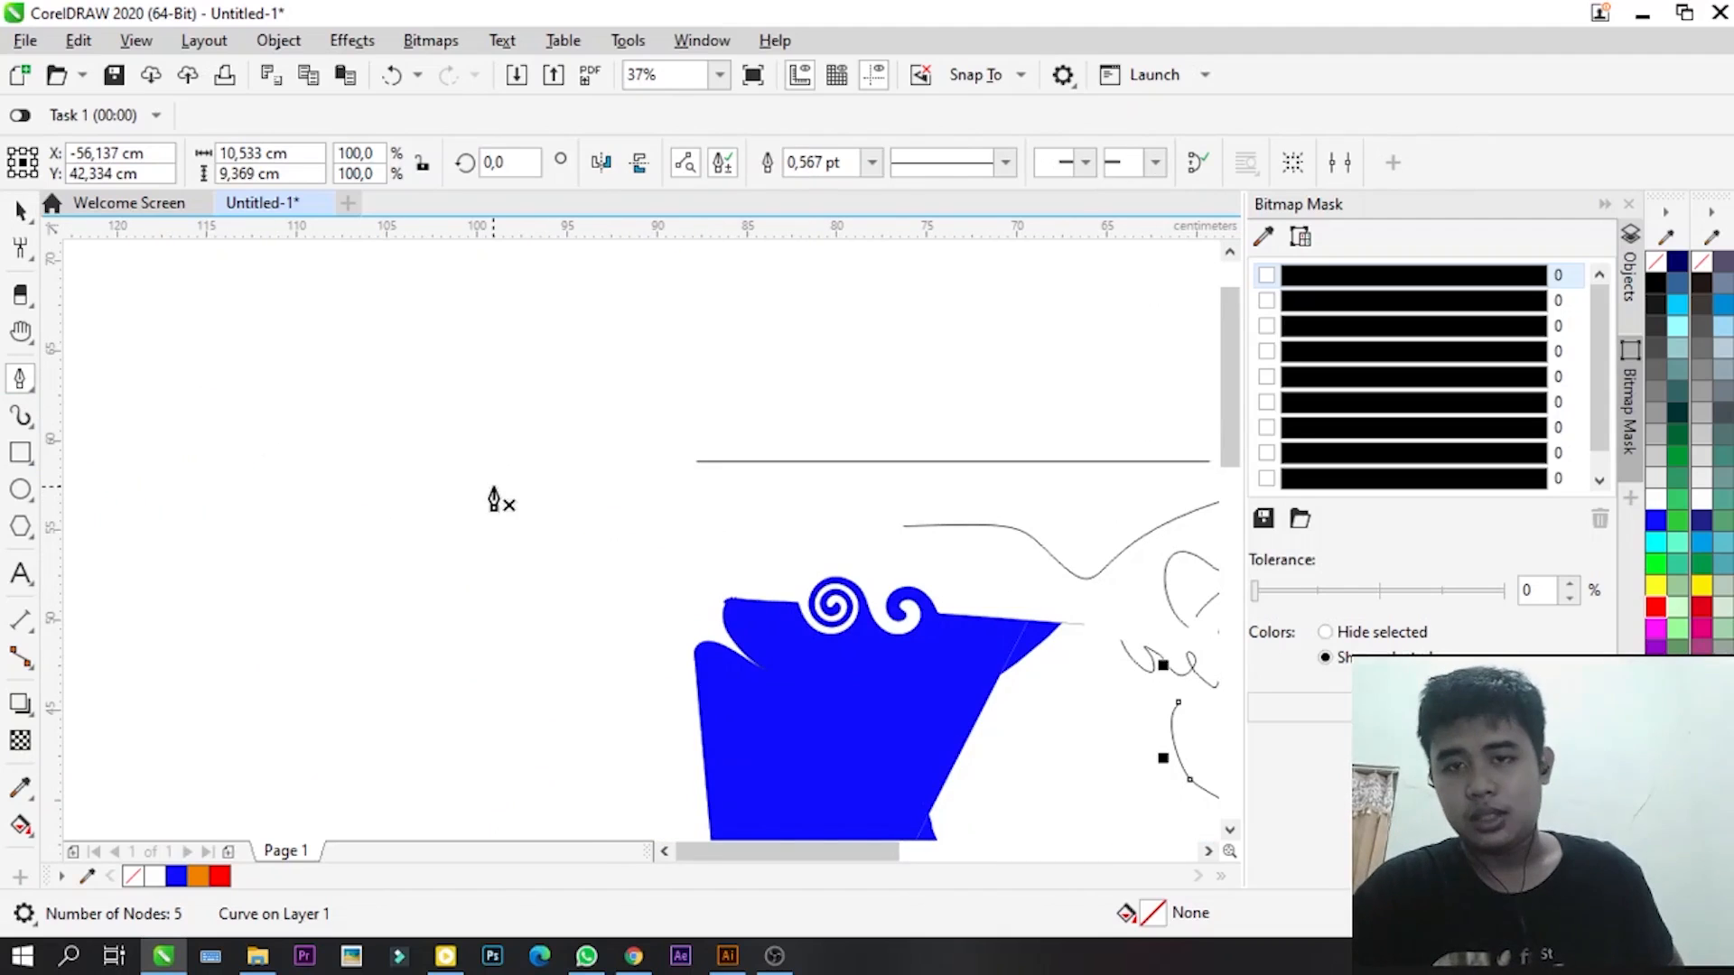
click(381, 466)
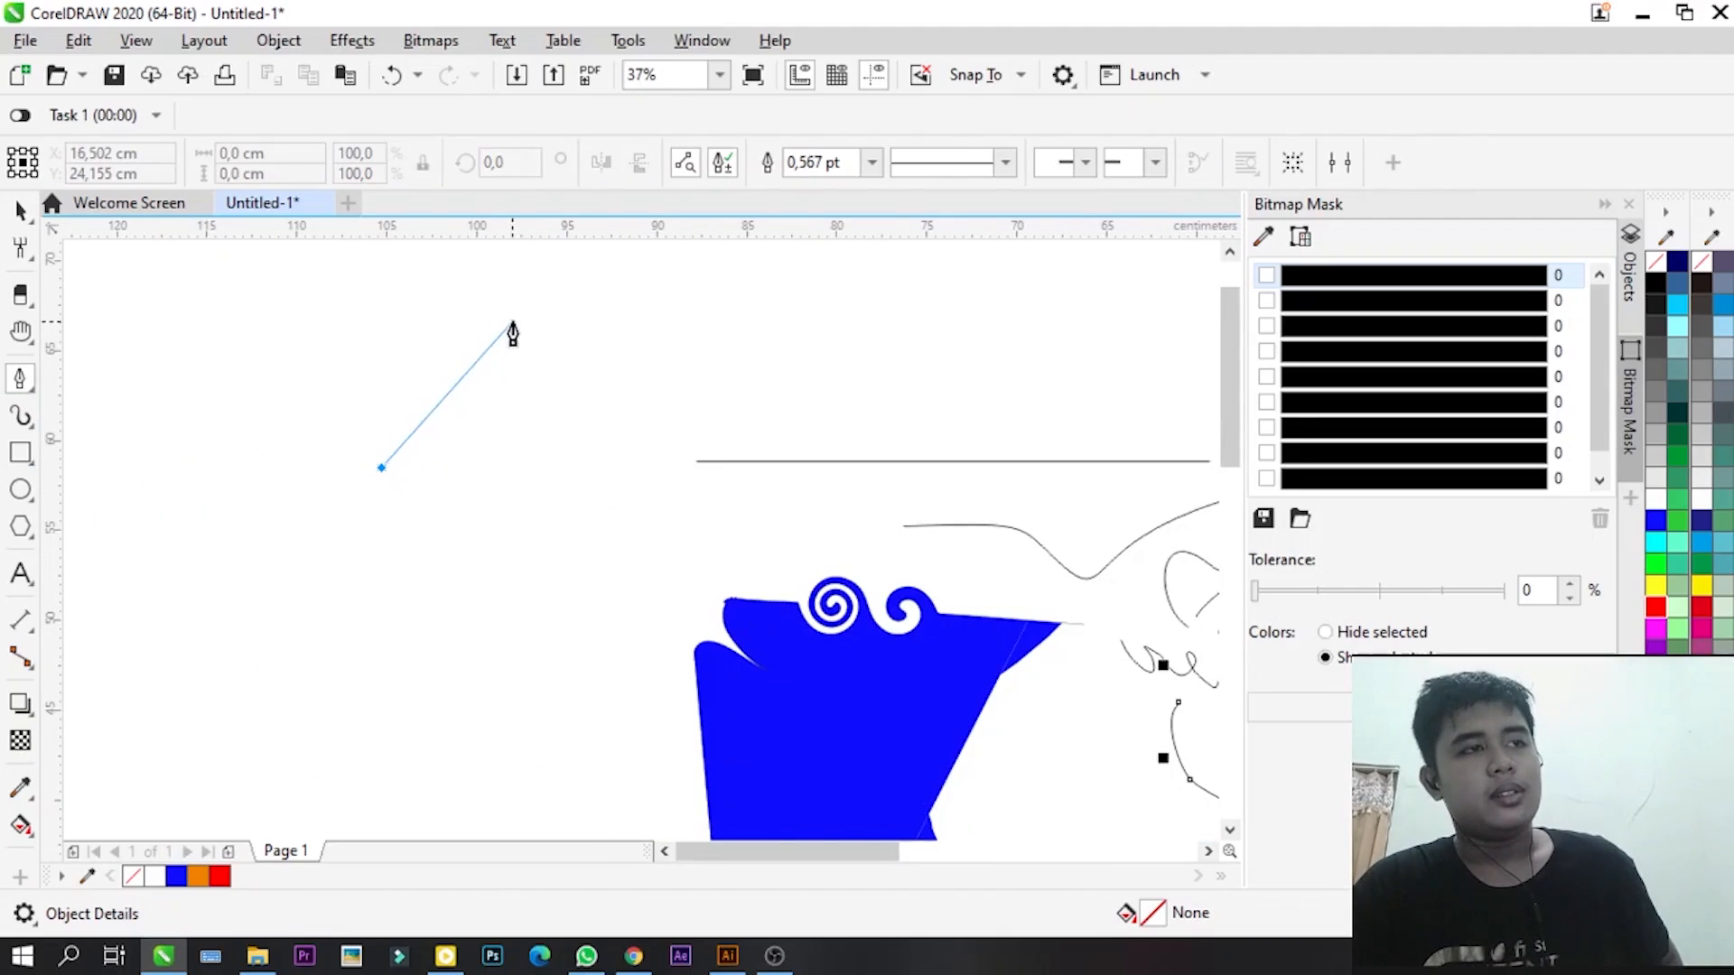
drag(531, 352, 817, 365)
drag(953, 396, 982, 437)
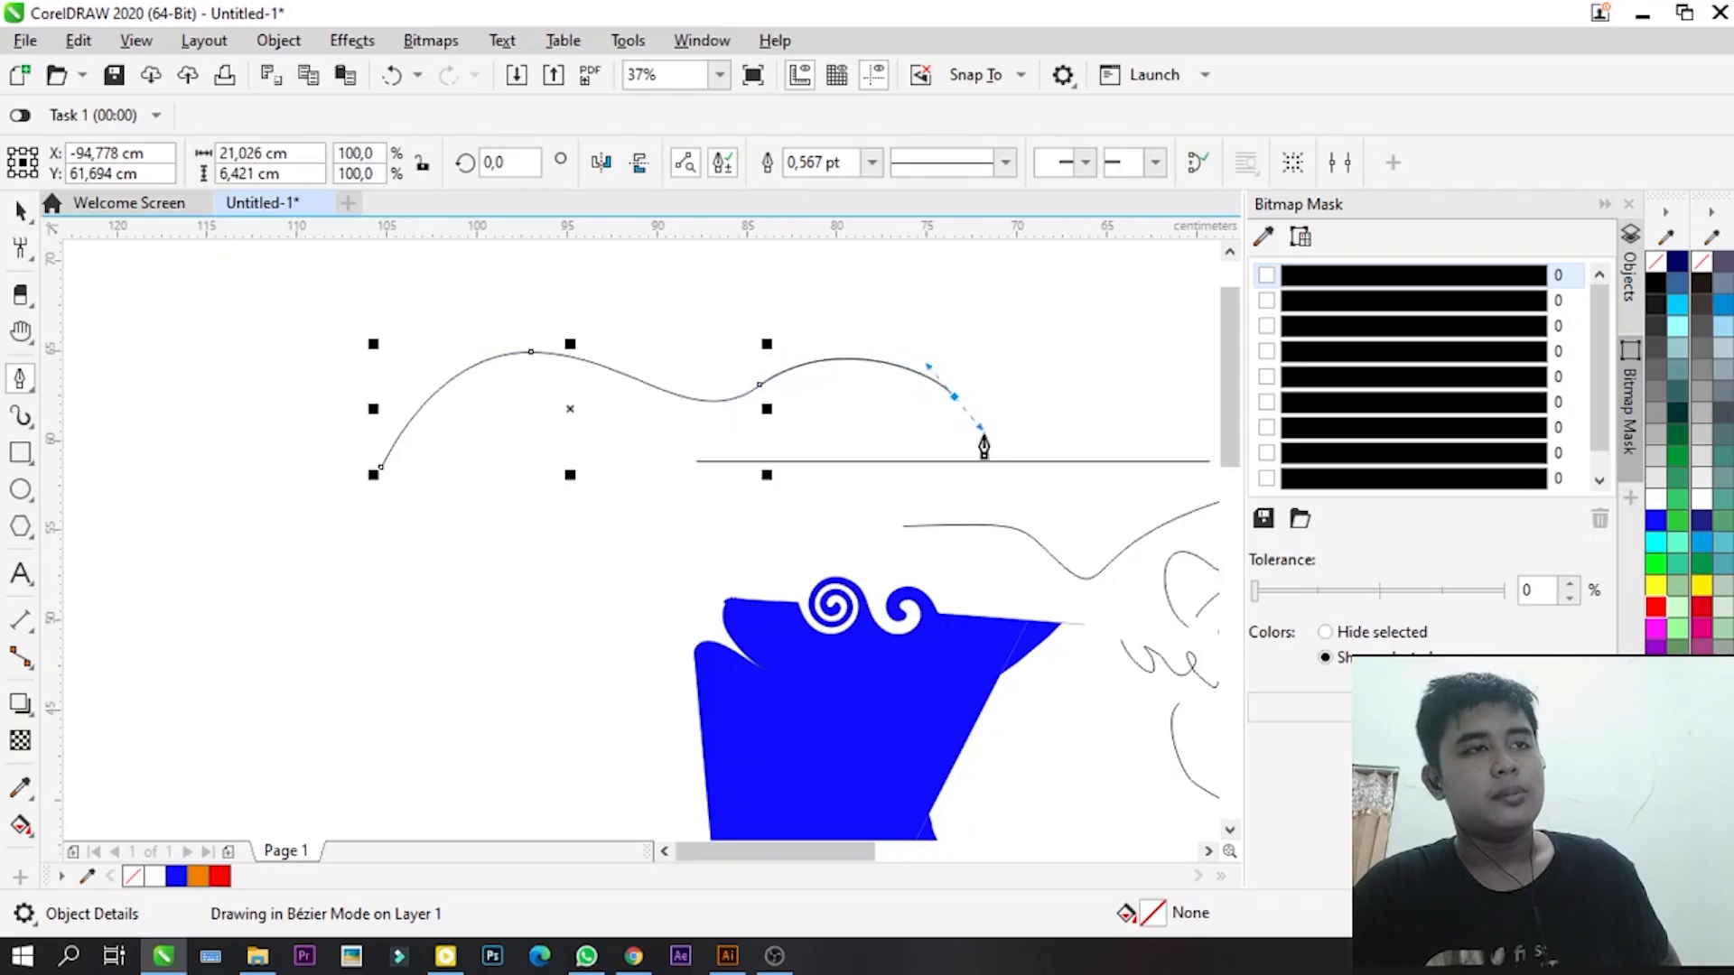
key(Escape)
drag(768, 461, 519, 539)
drag(388, 512, 354, 526)
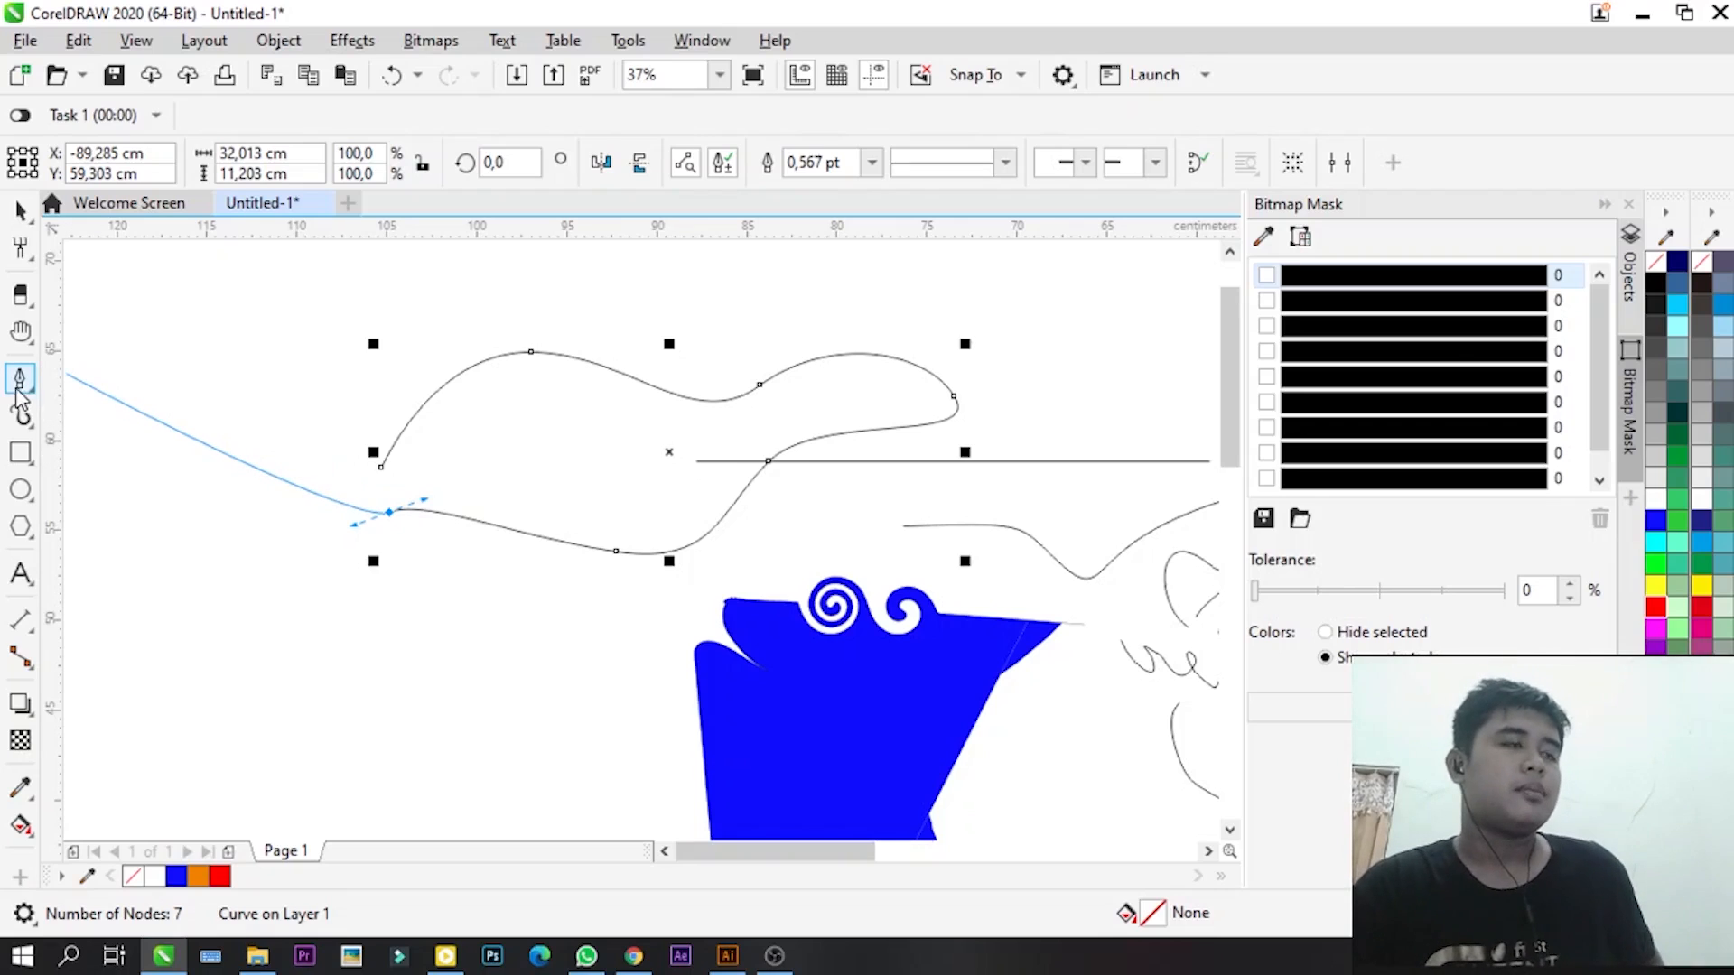
key(Escape)
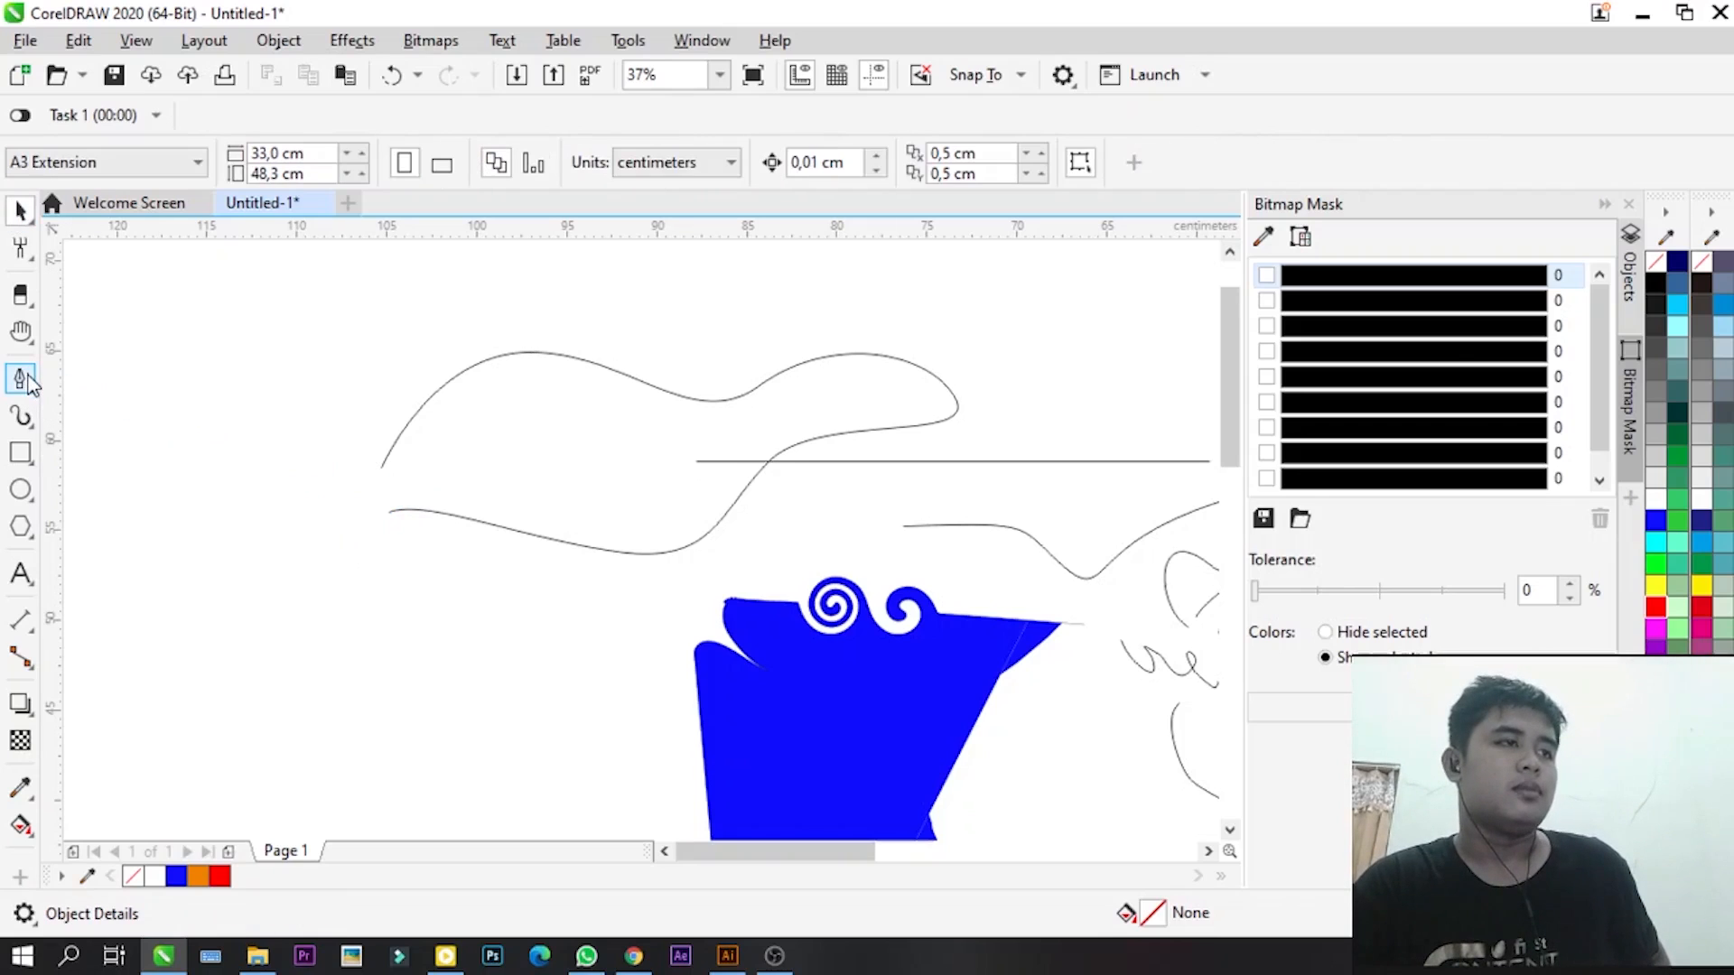
- Draw a closed, lobed B-Spline shape about 21.1 by 20.4 cm left of the Pen curve
click(22, 383)
click(107, 492)
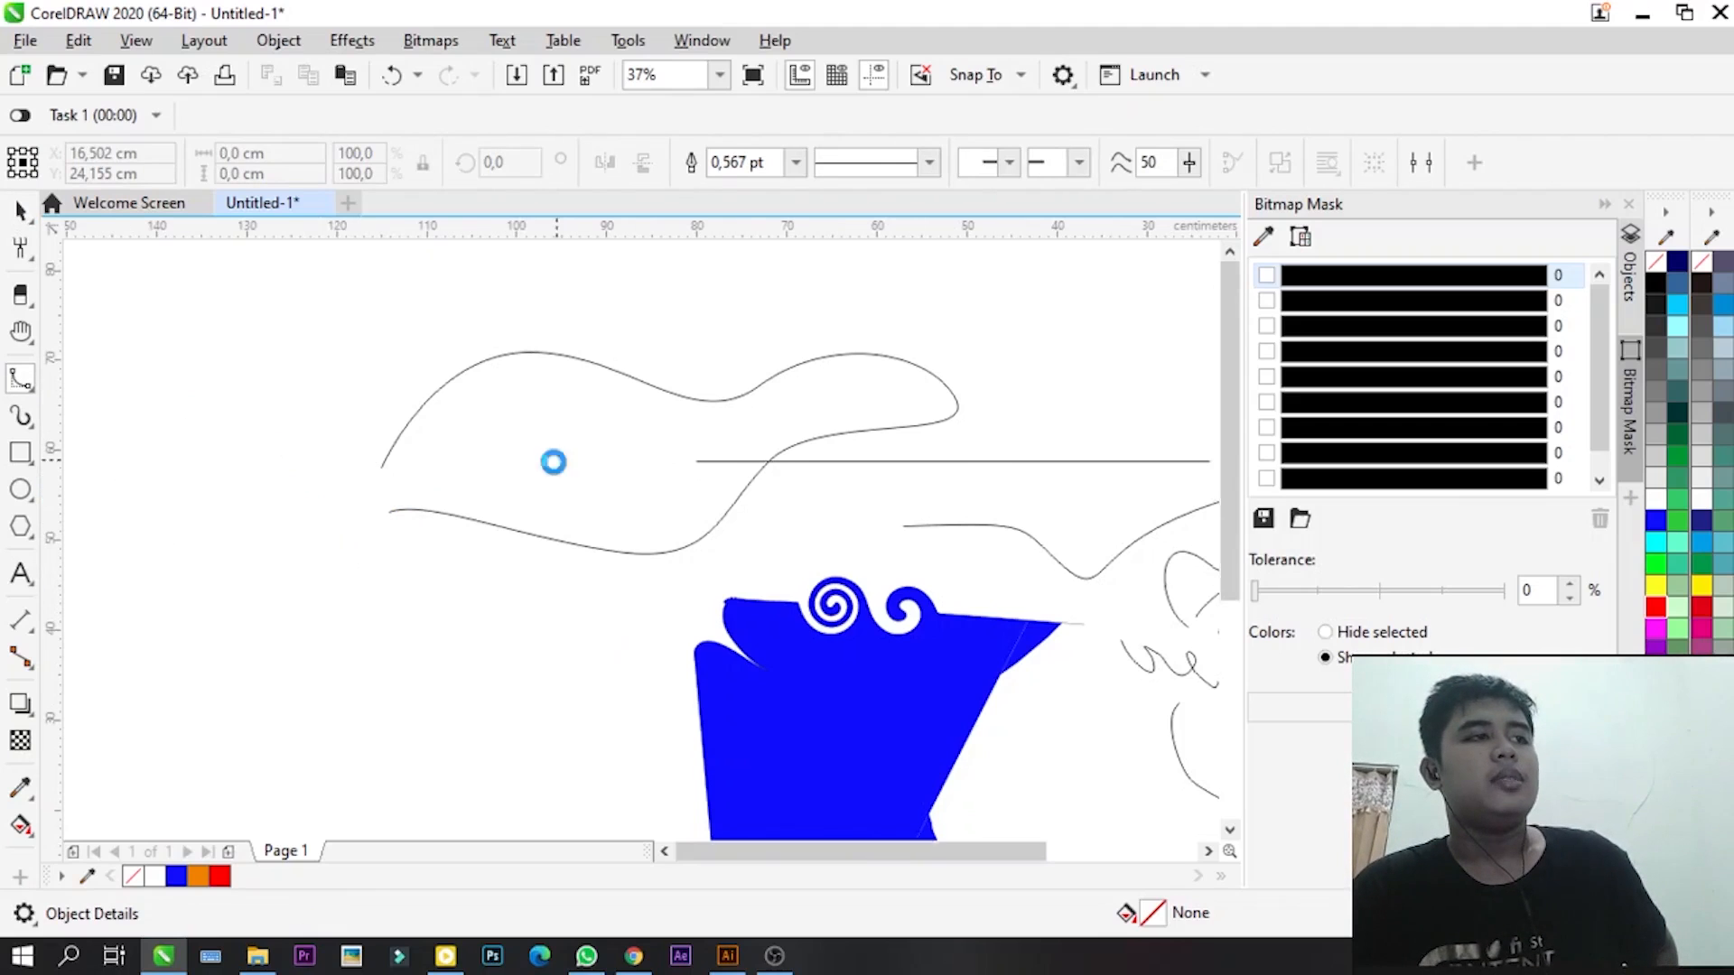
scroll(553, 461, down, 2)
scroll(444, 522, up, 2)
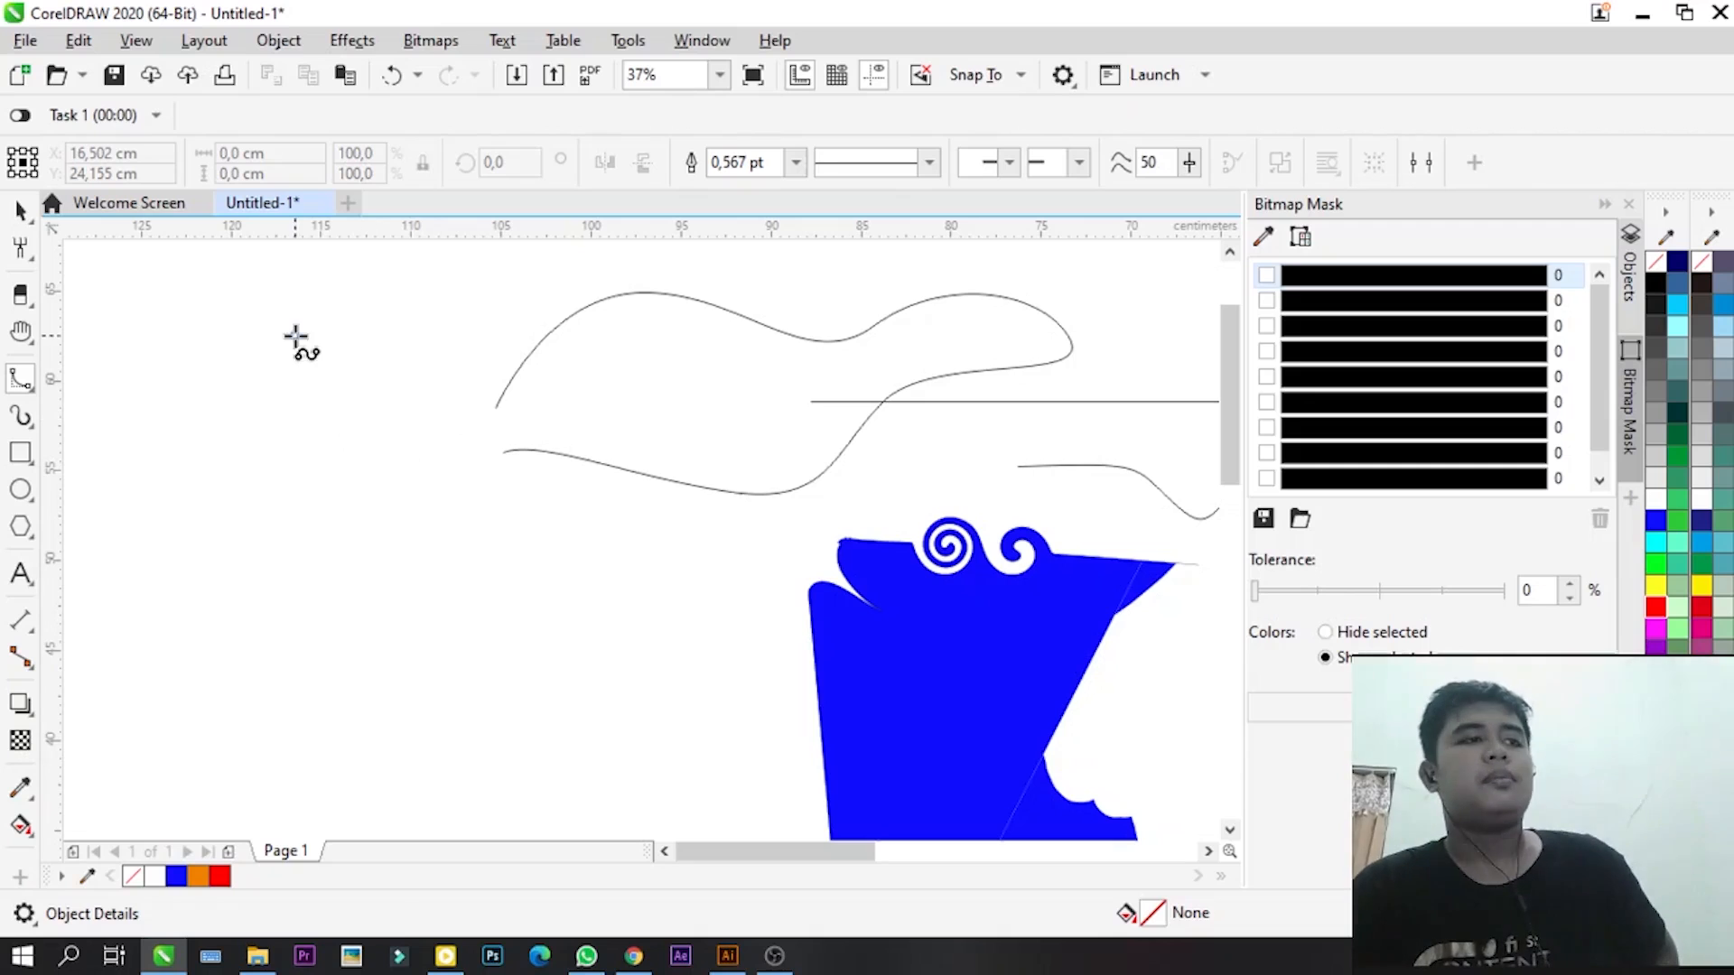
click(295, 335)
click(235, 534)
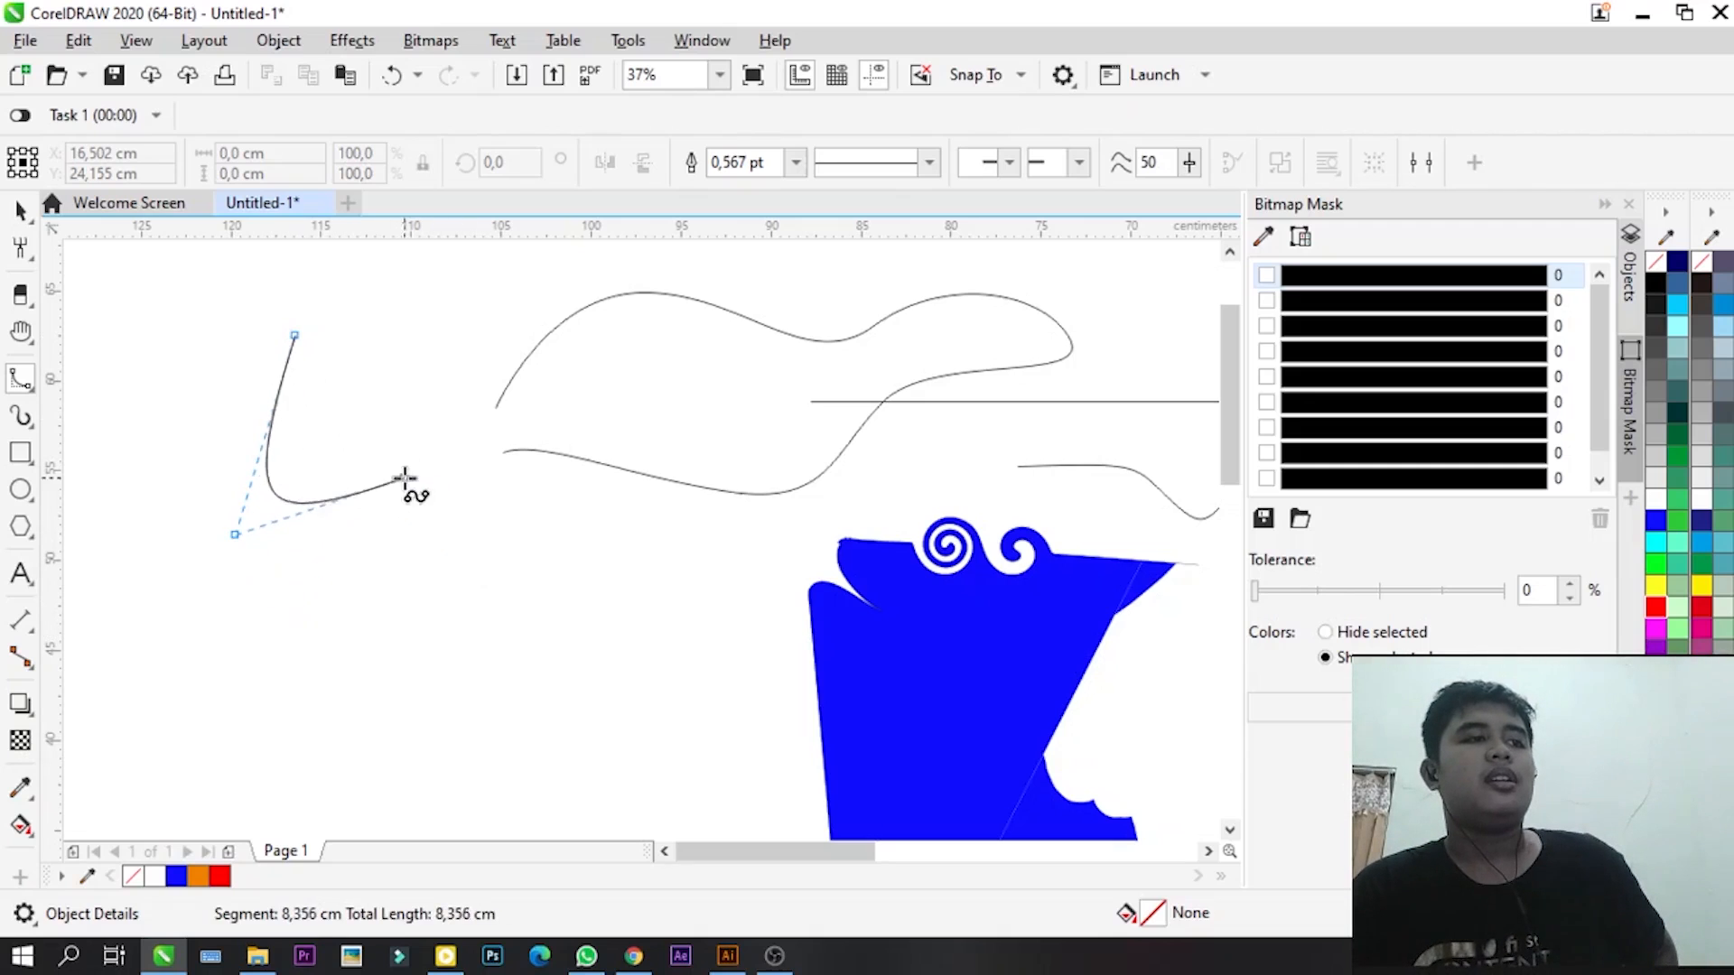
click(444, 512)
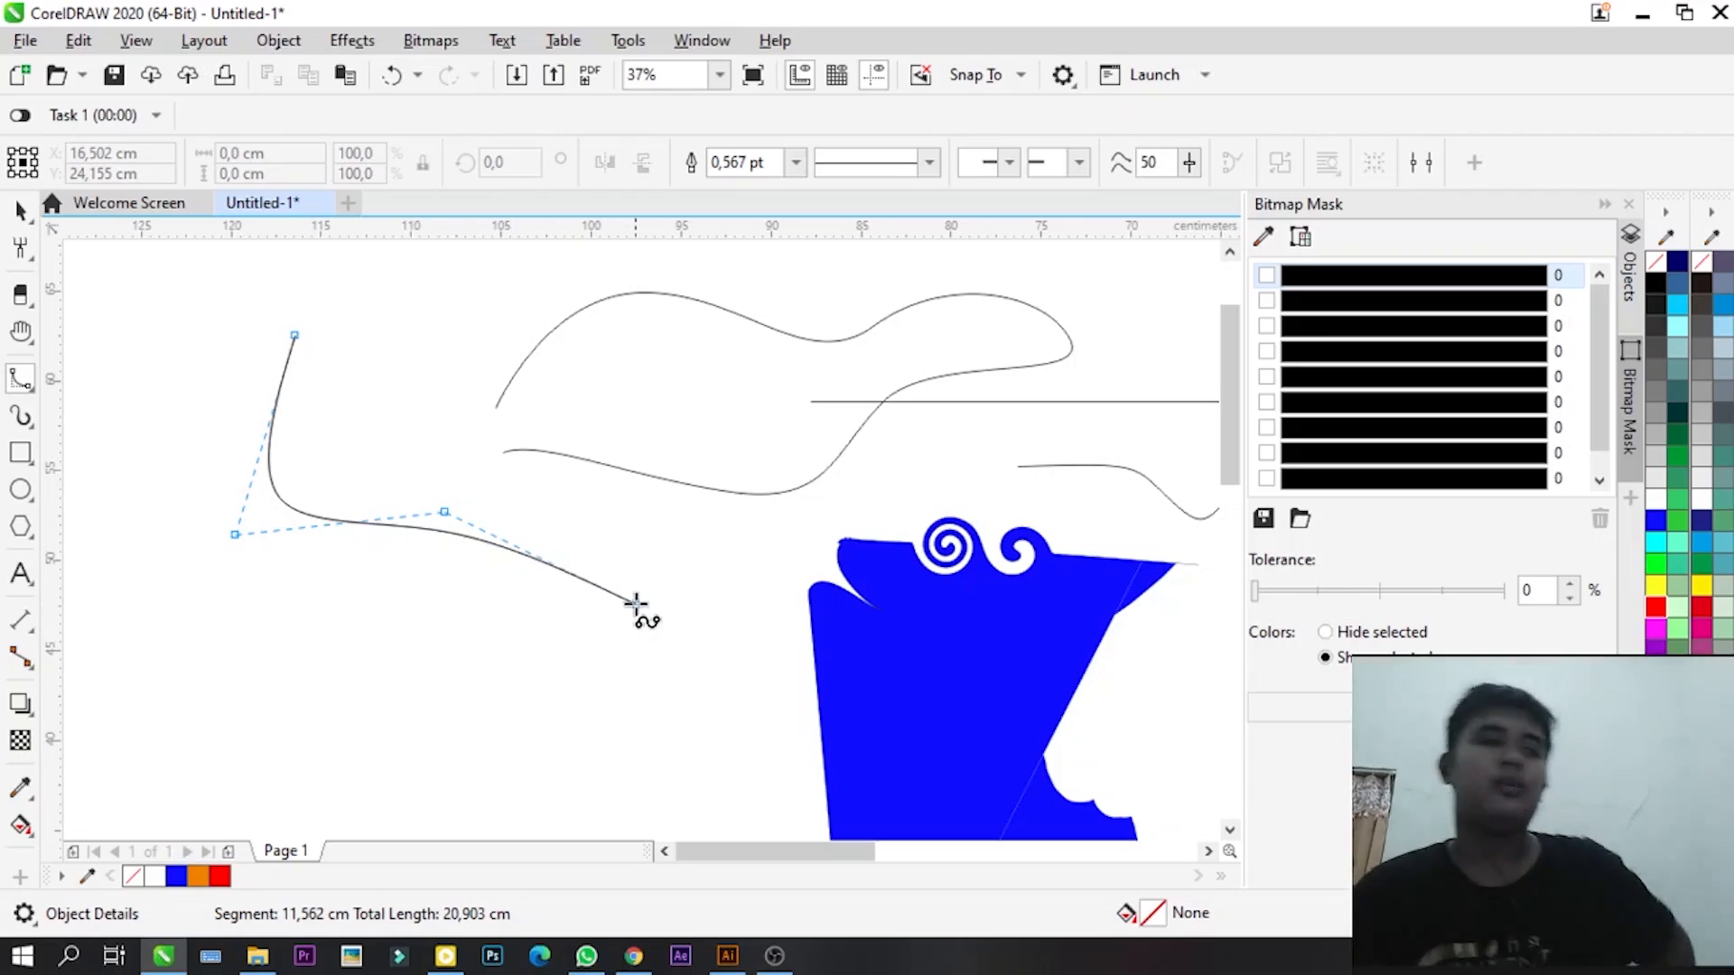
click(398, 599)
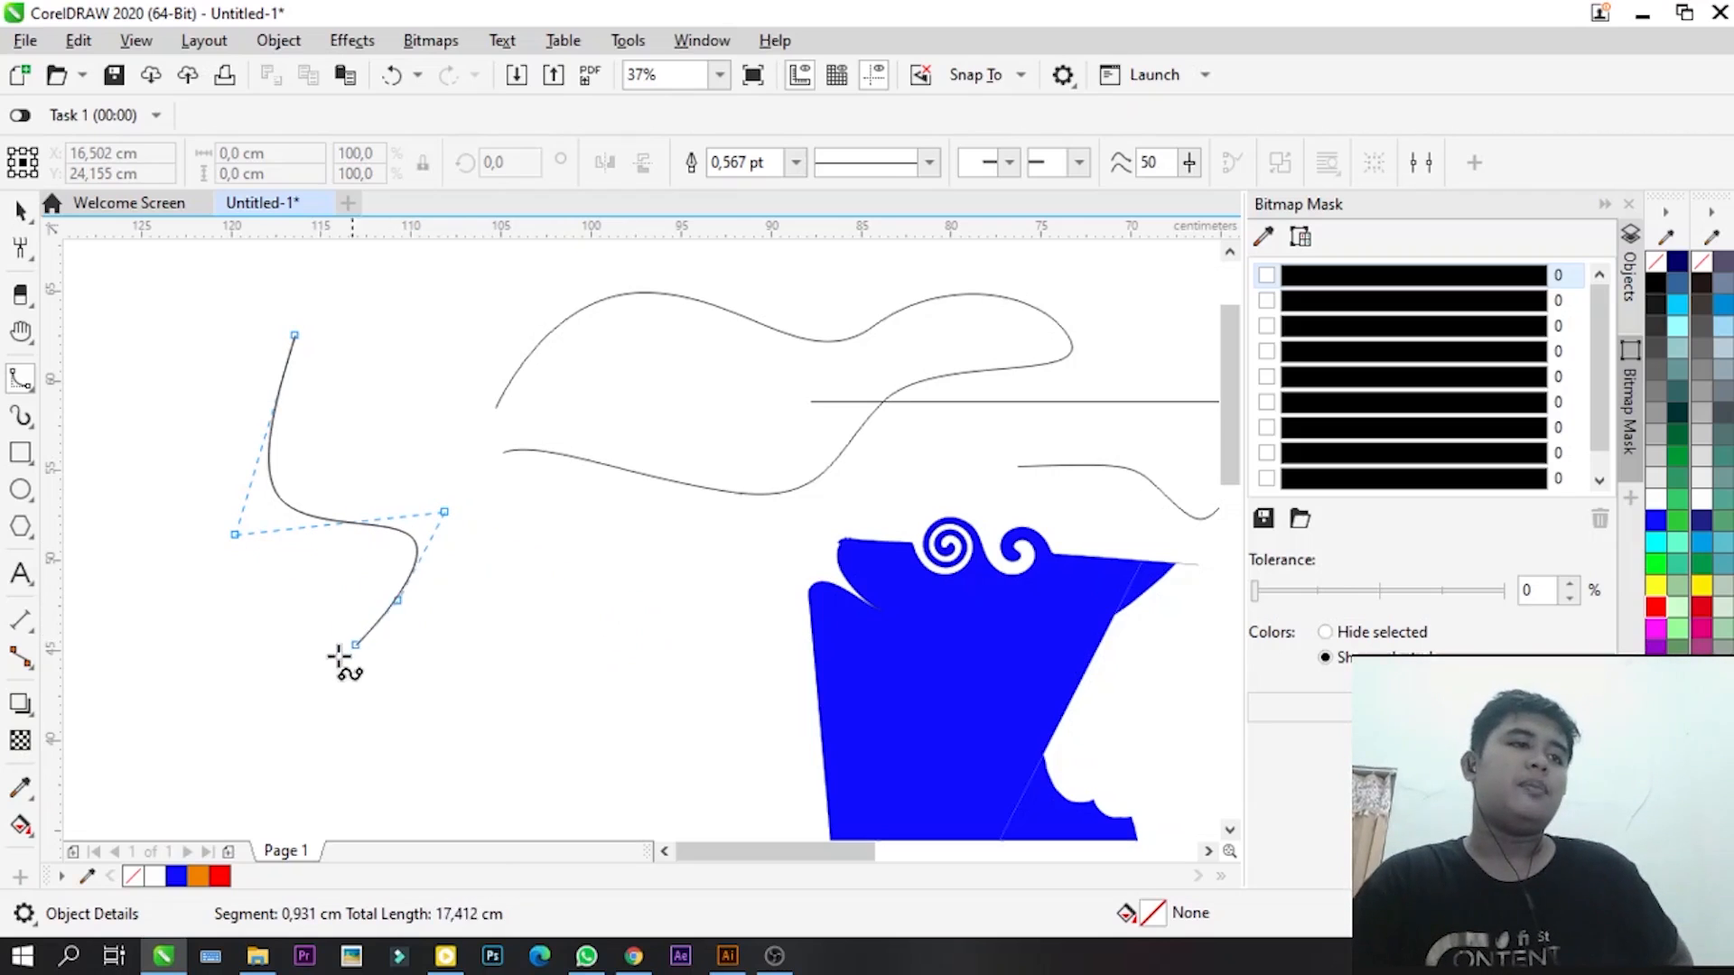
click(220, 601)
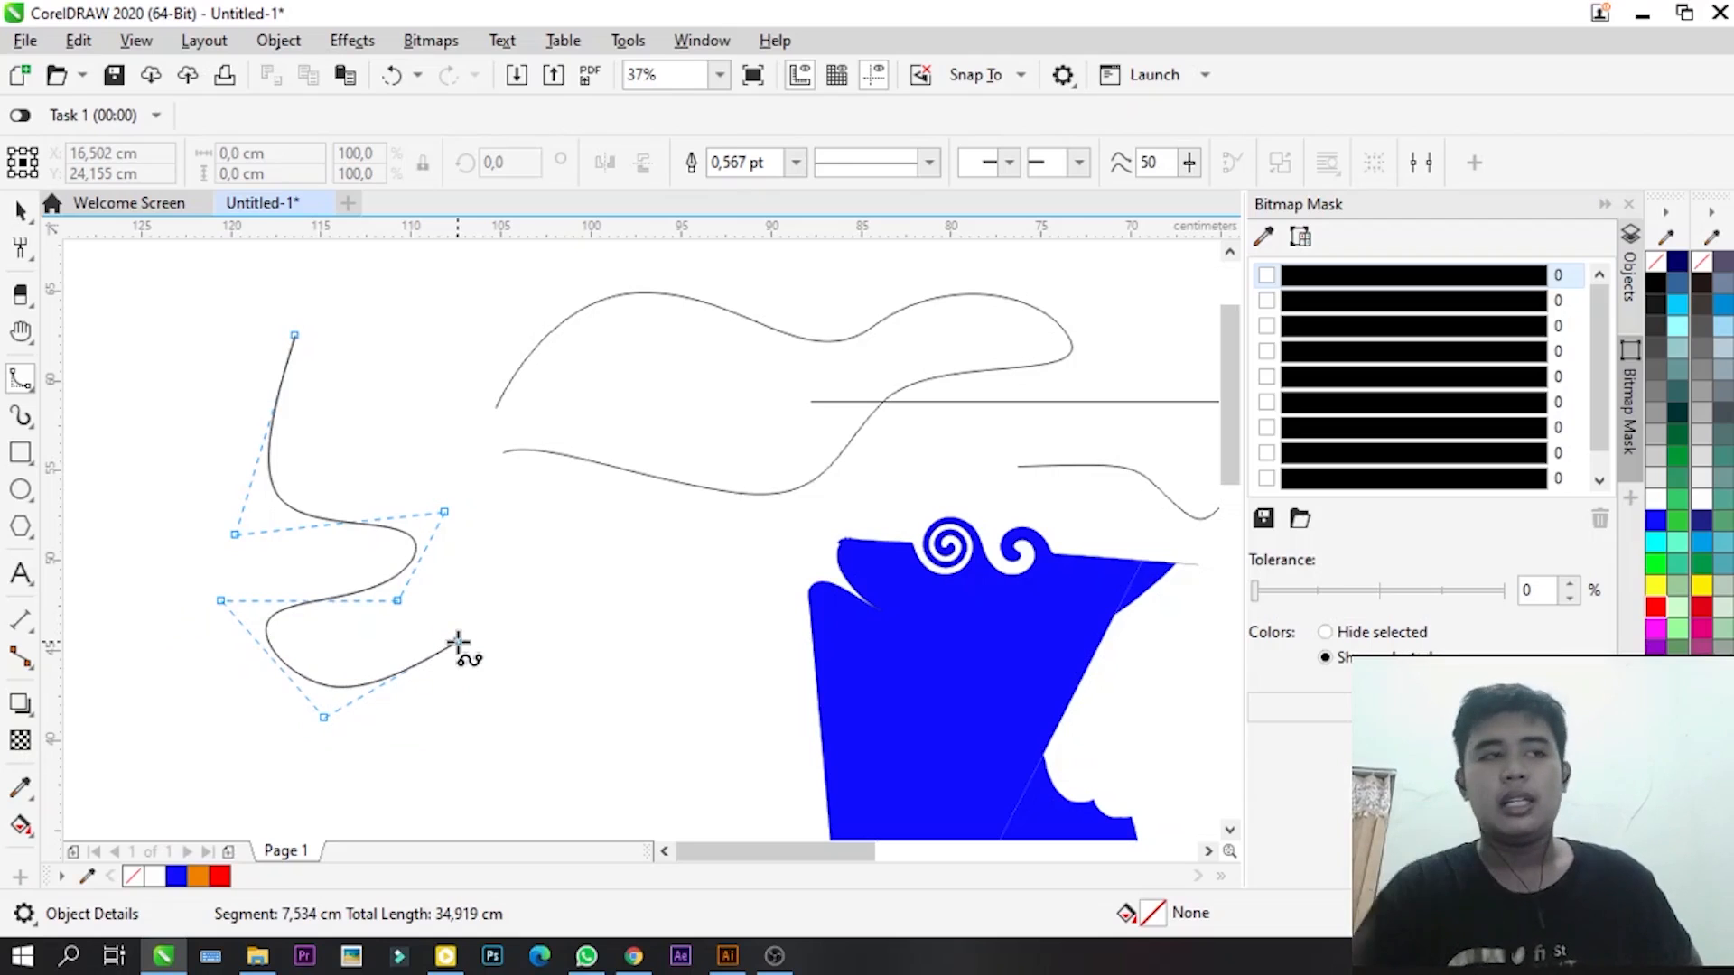
click(493, 609)
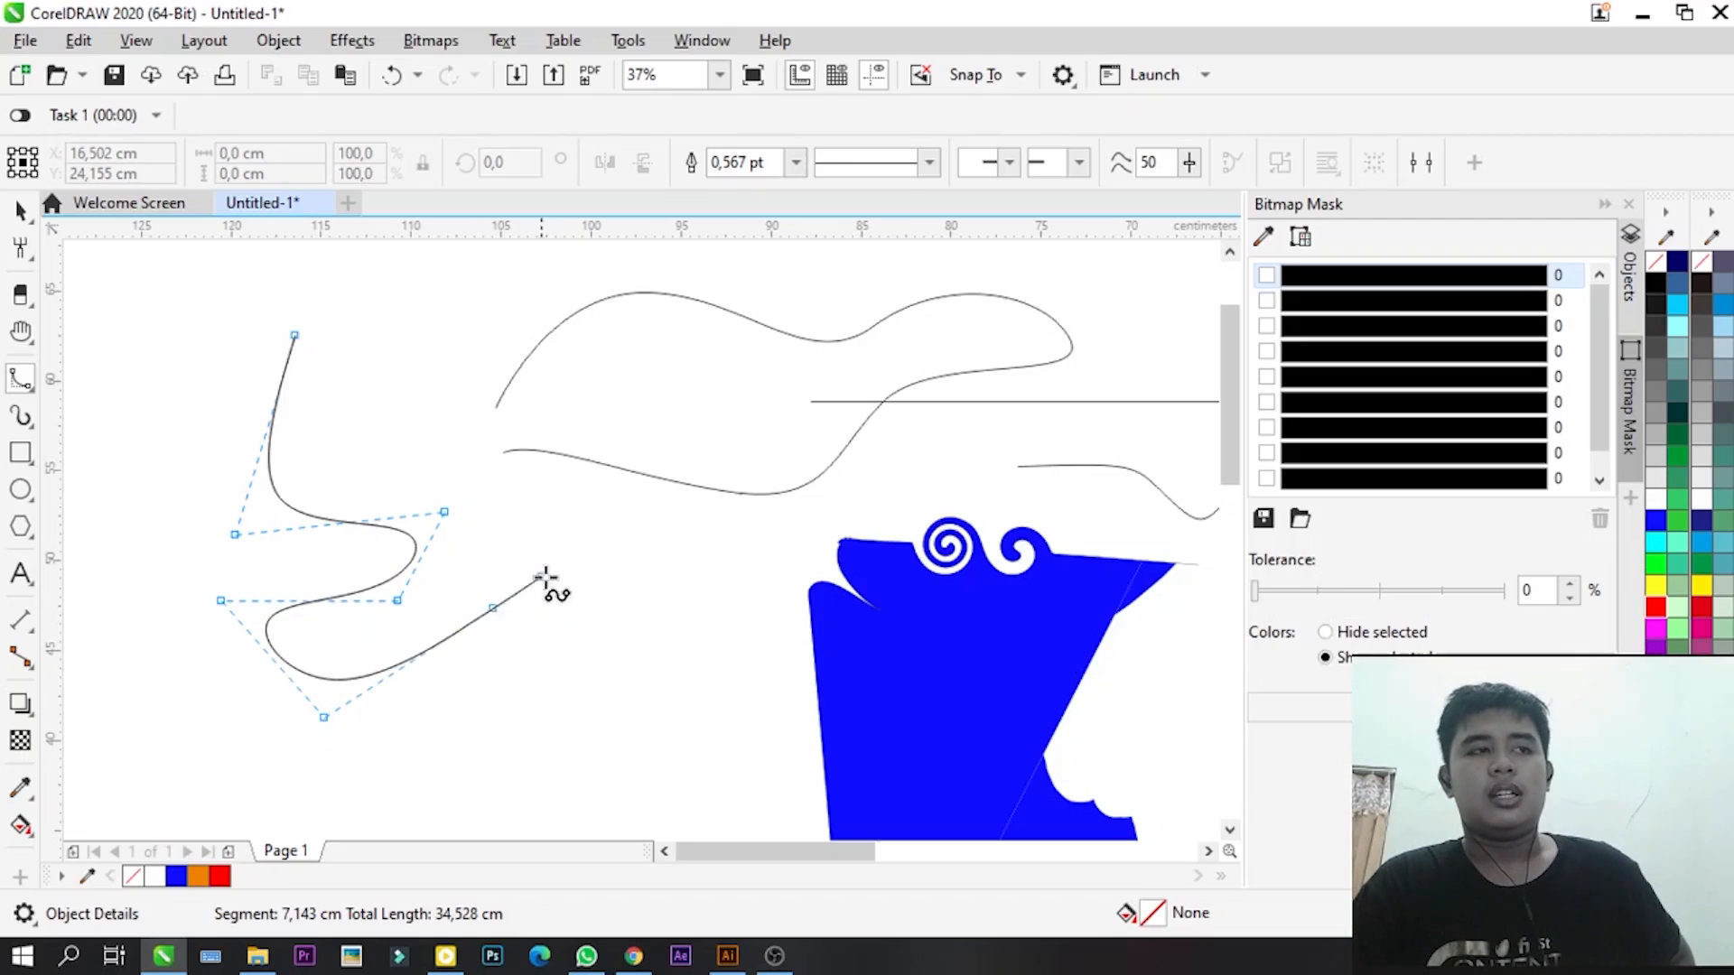
click(623, 639)
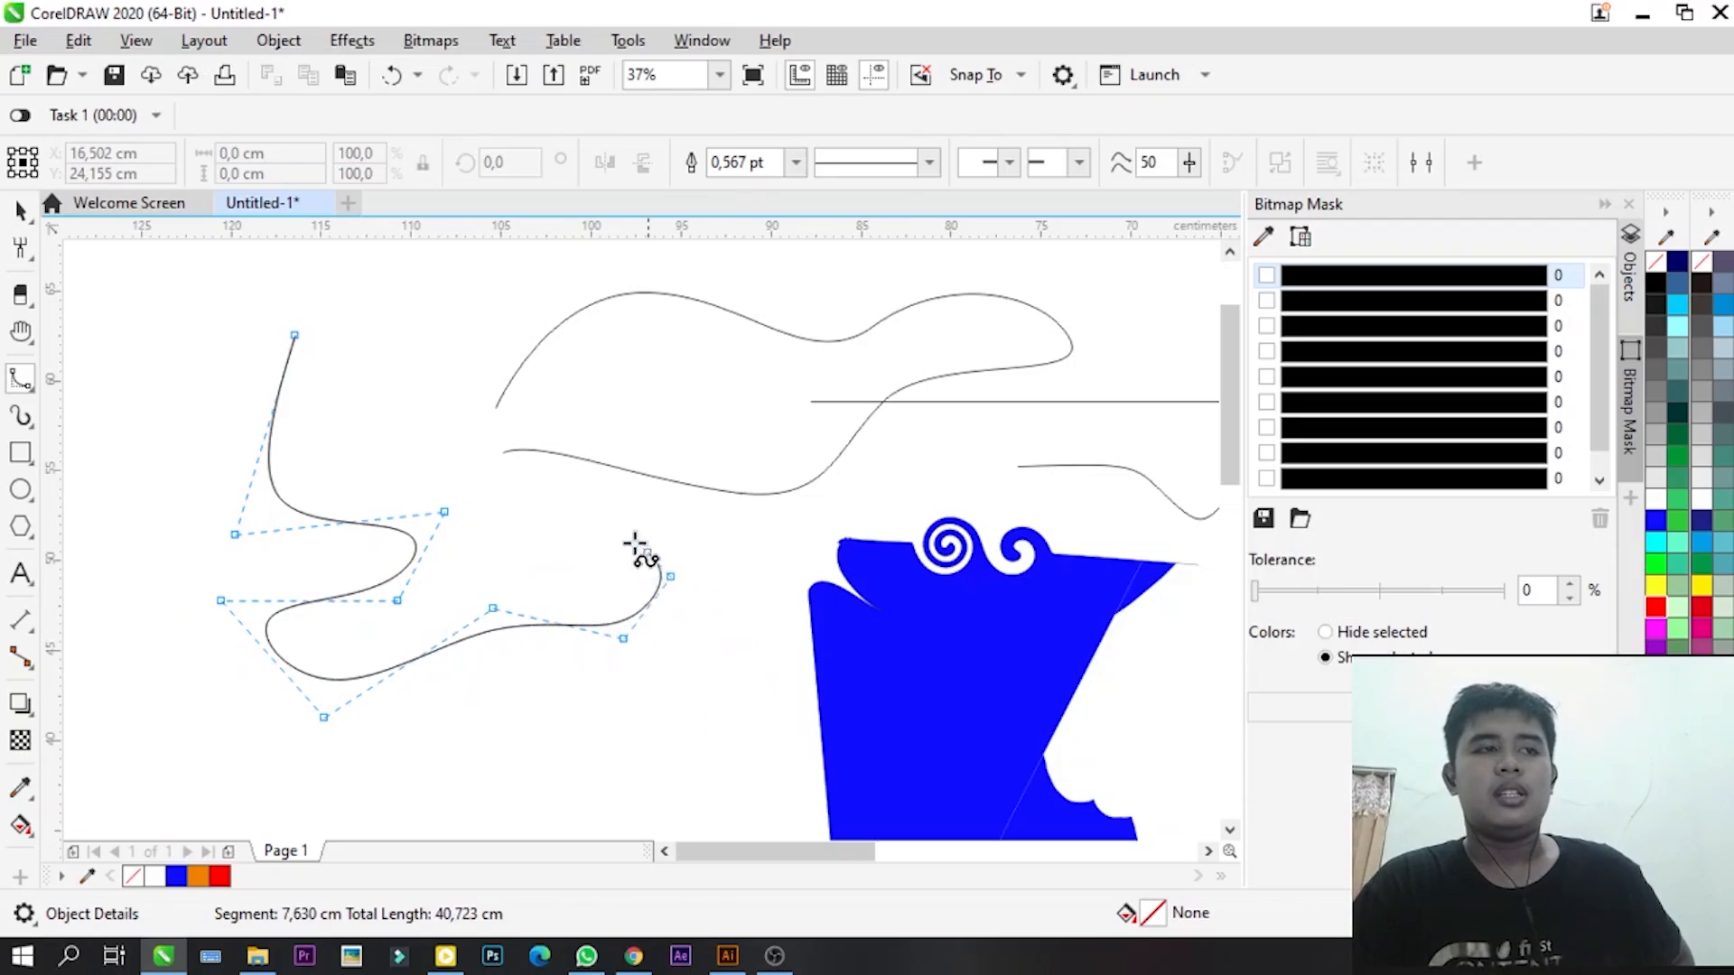
click(670, 576)
click(520, 539)
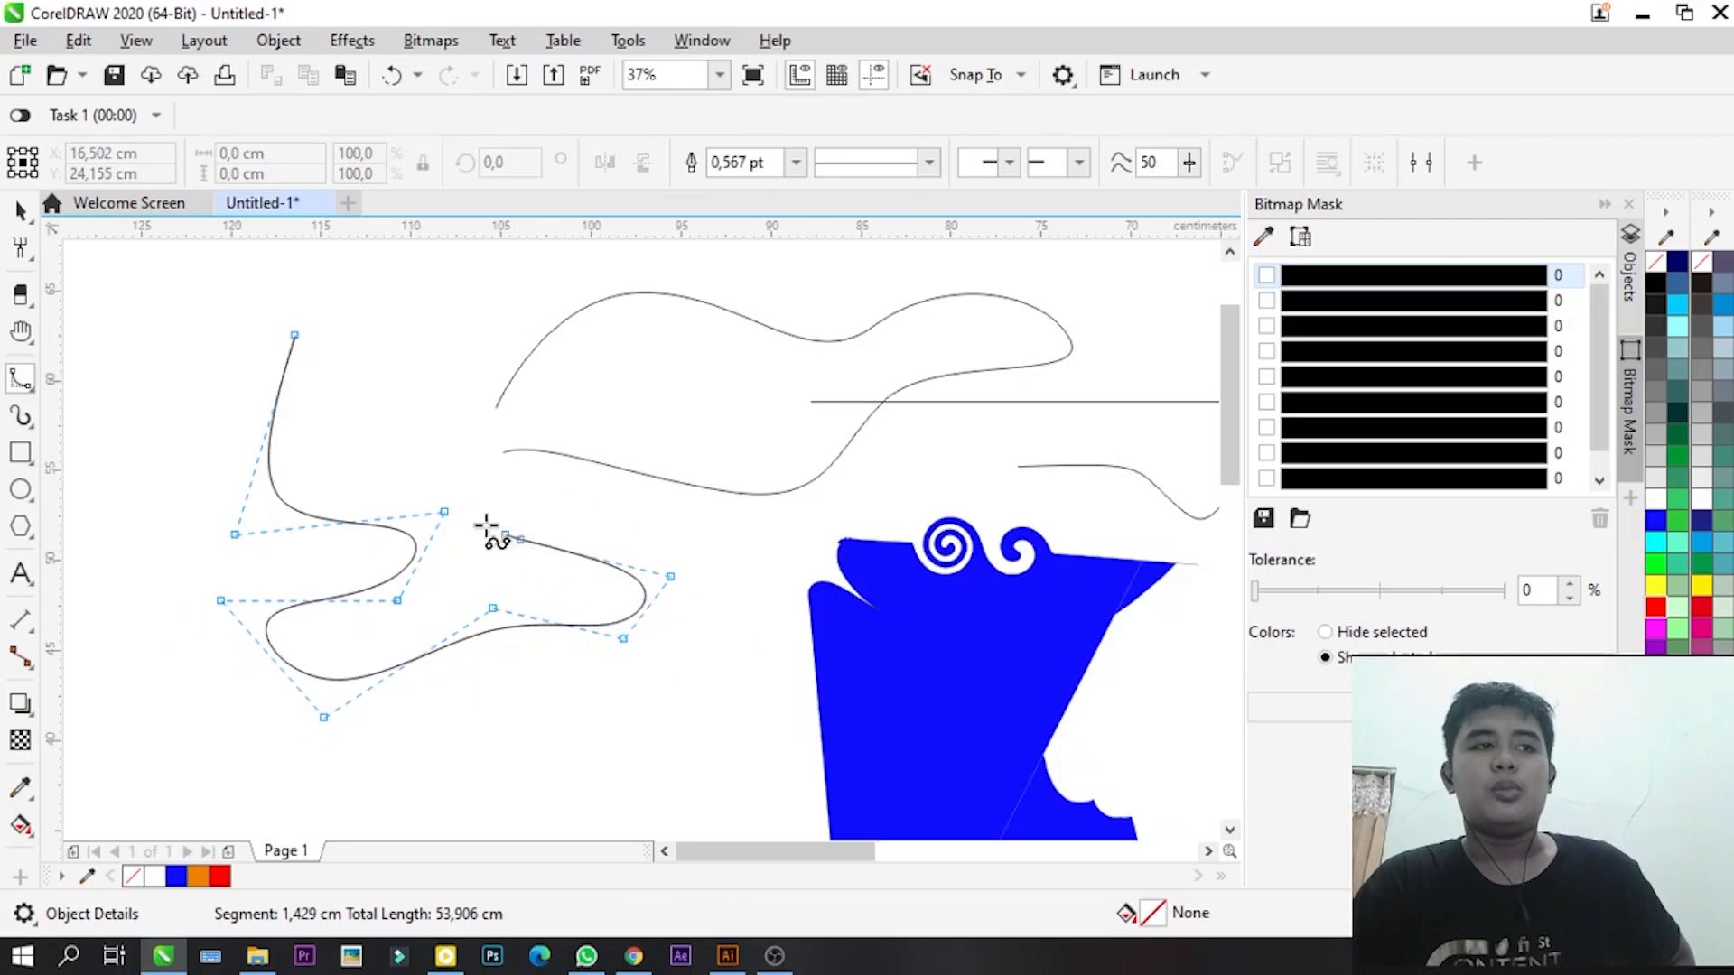
click(398, 449)
click(389, 282)
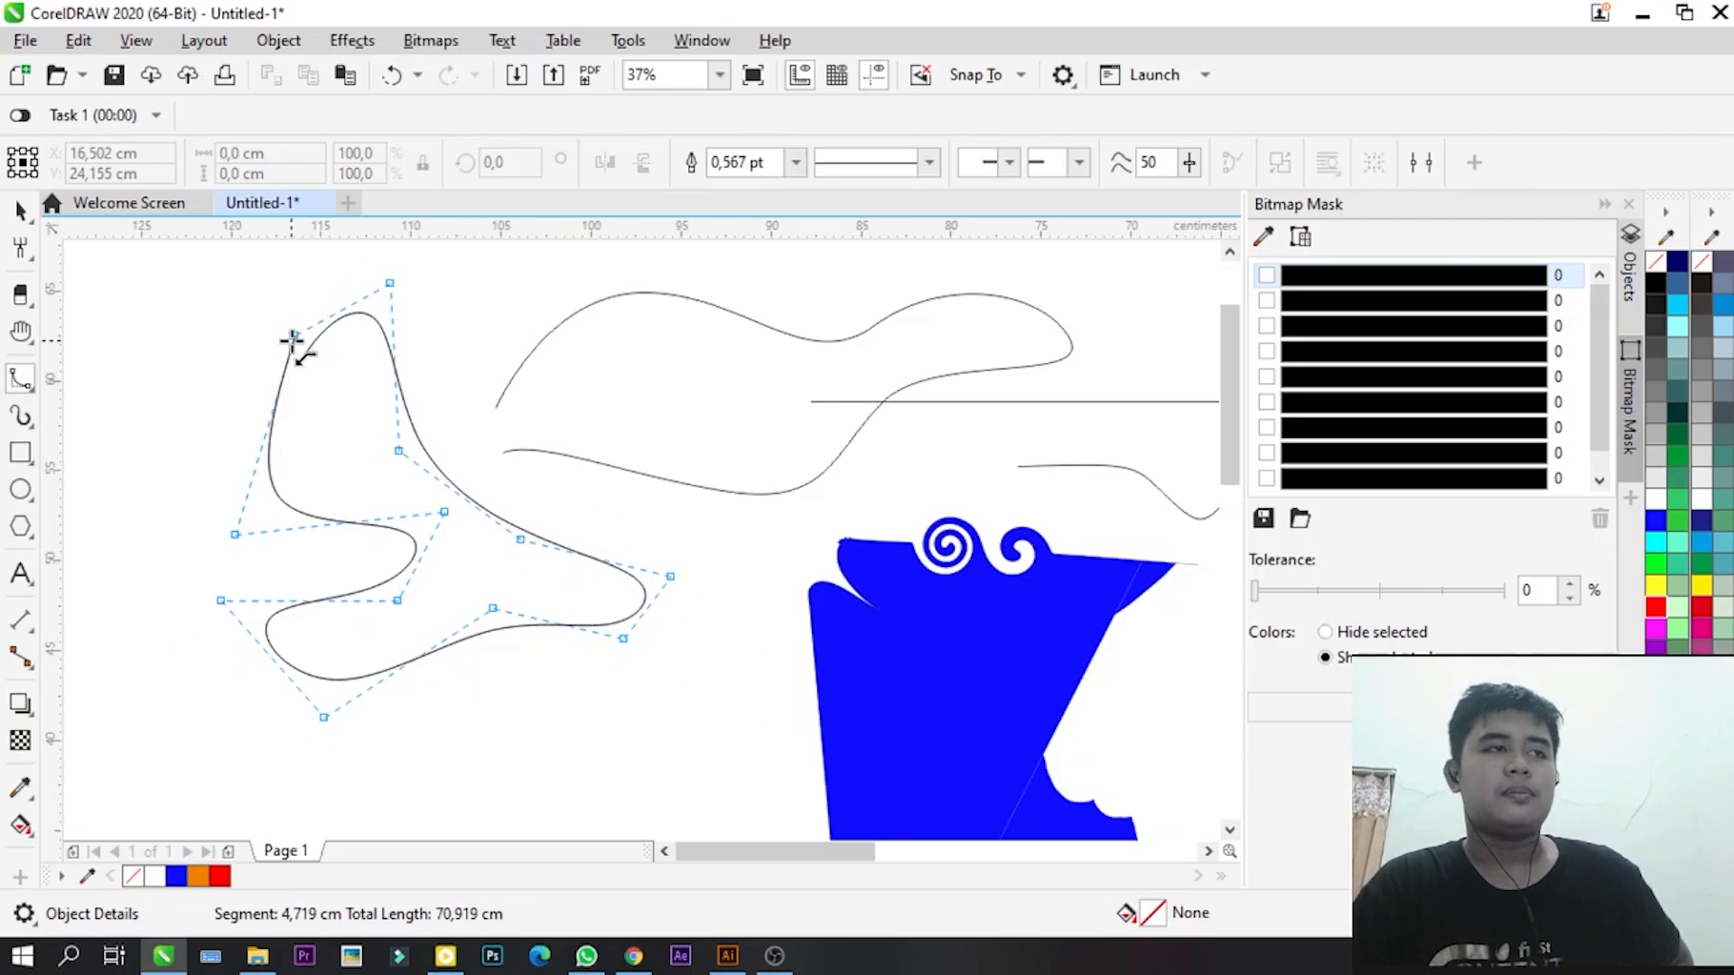
click(294, 336)
scroll(456, 492, down, 2)
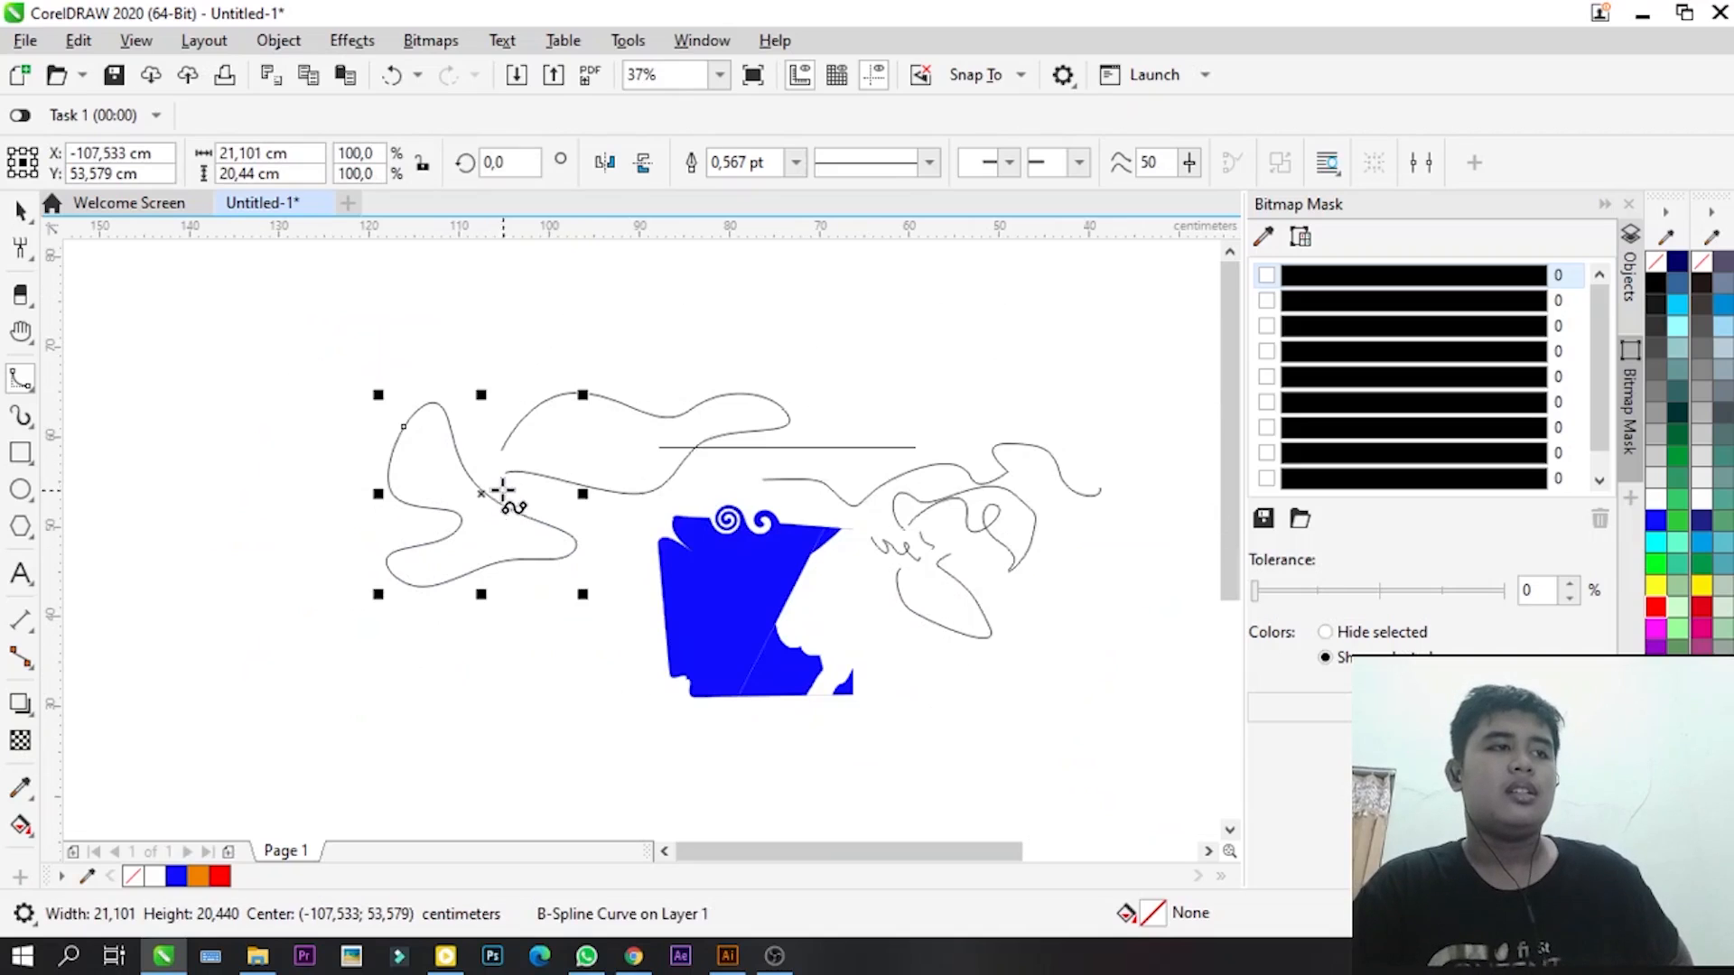
- Draw a Polyline mixing freehand and straight segments, about 69.3 by 37.3 cm, left of the blue shape and below the B-Spline shape
scroll(835, 643, up, 2)
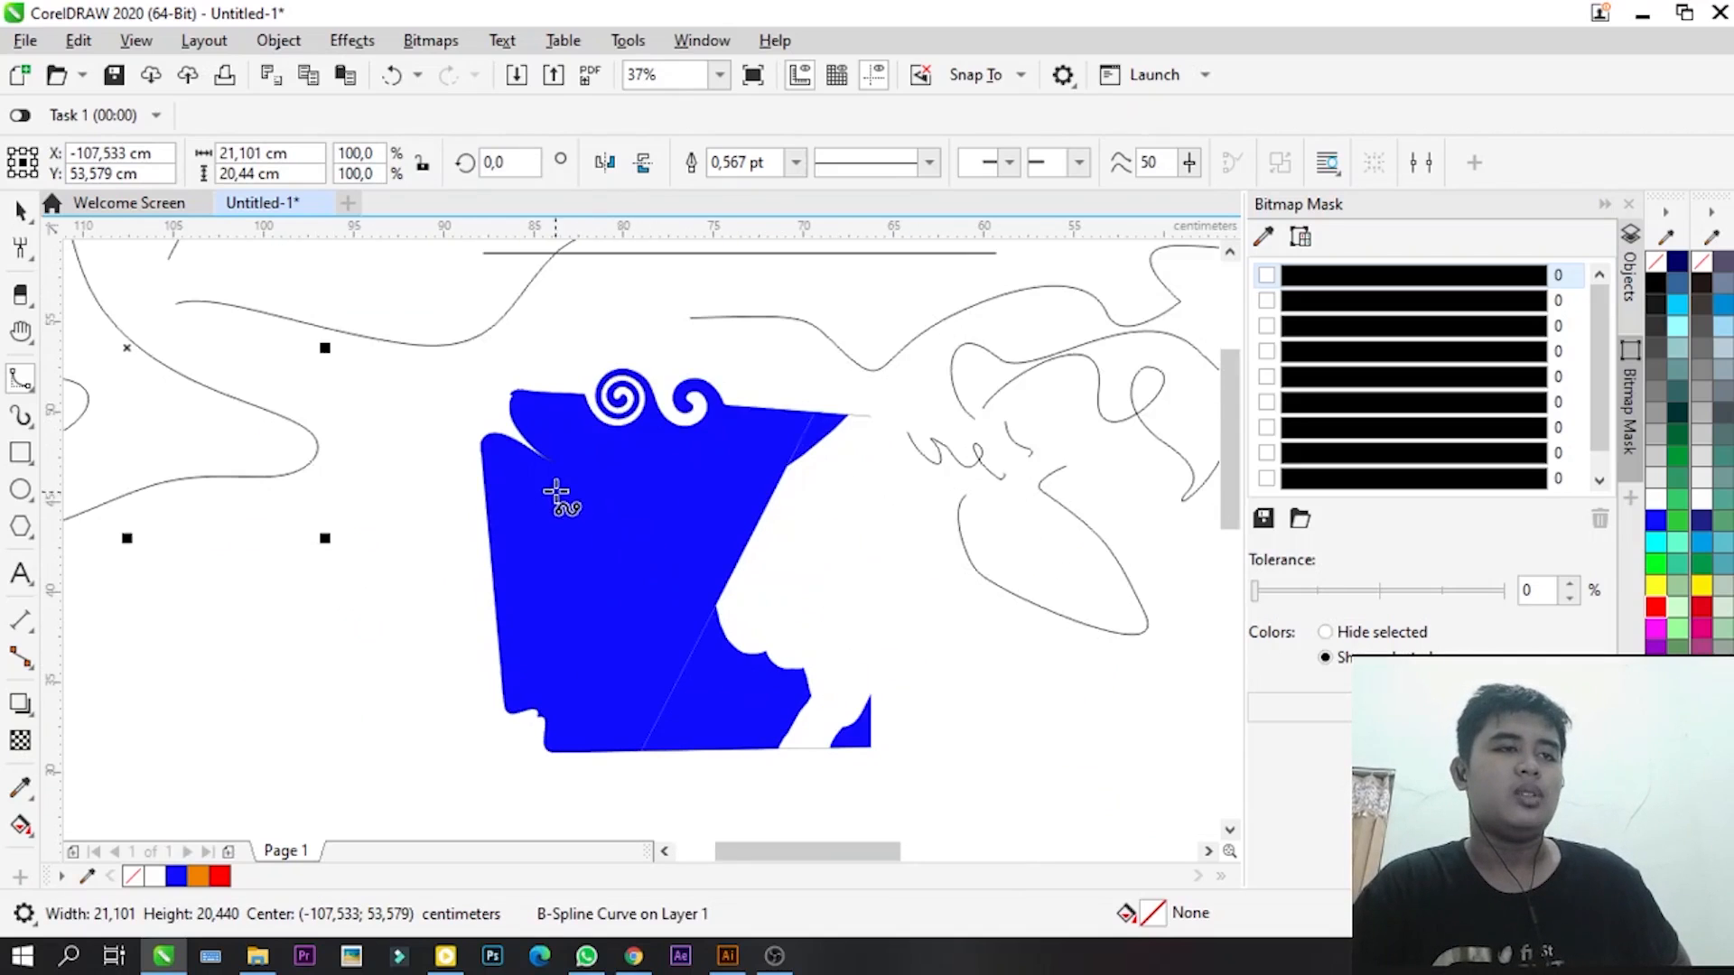
scroll(561, 495, down, 2)
click(31, 387)
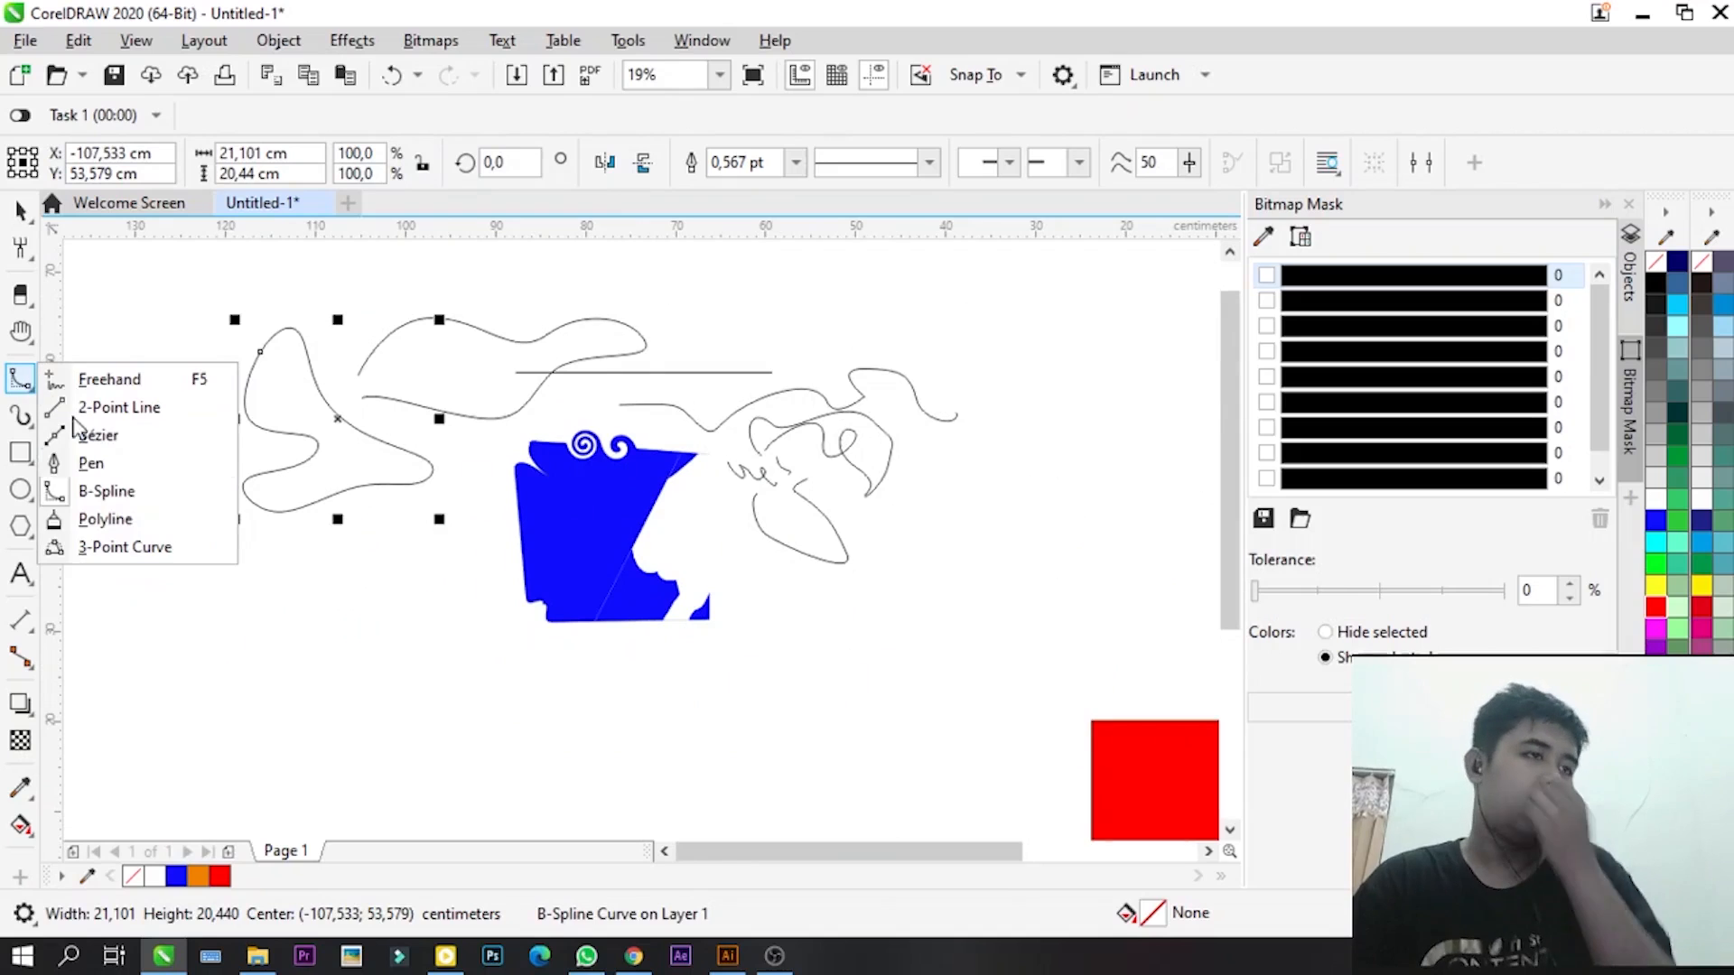
click(142, 518)
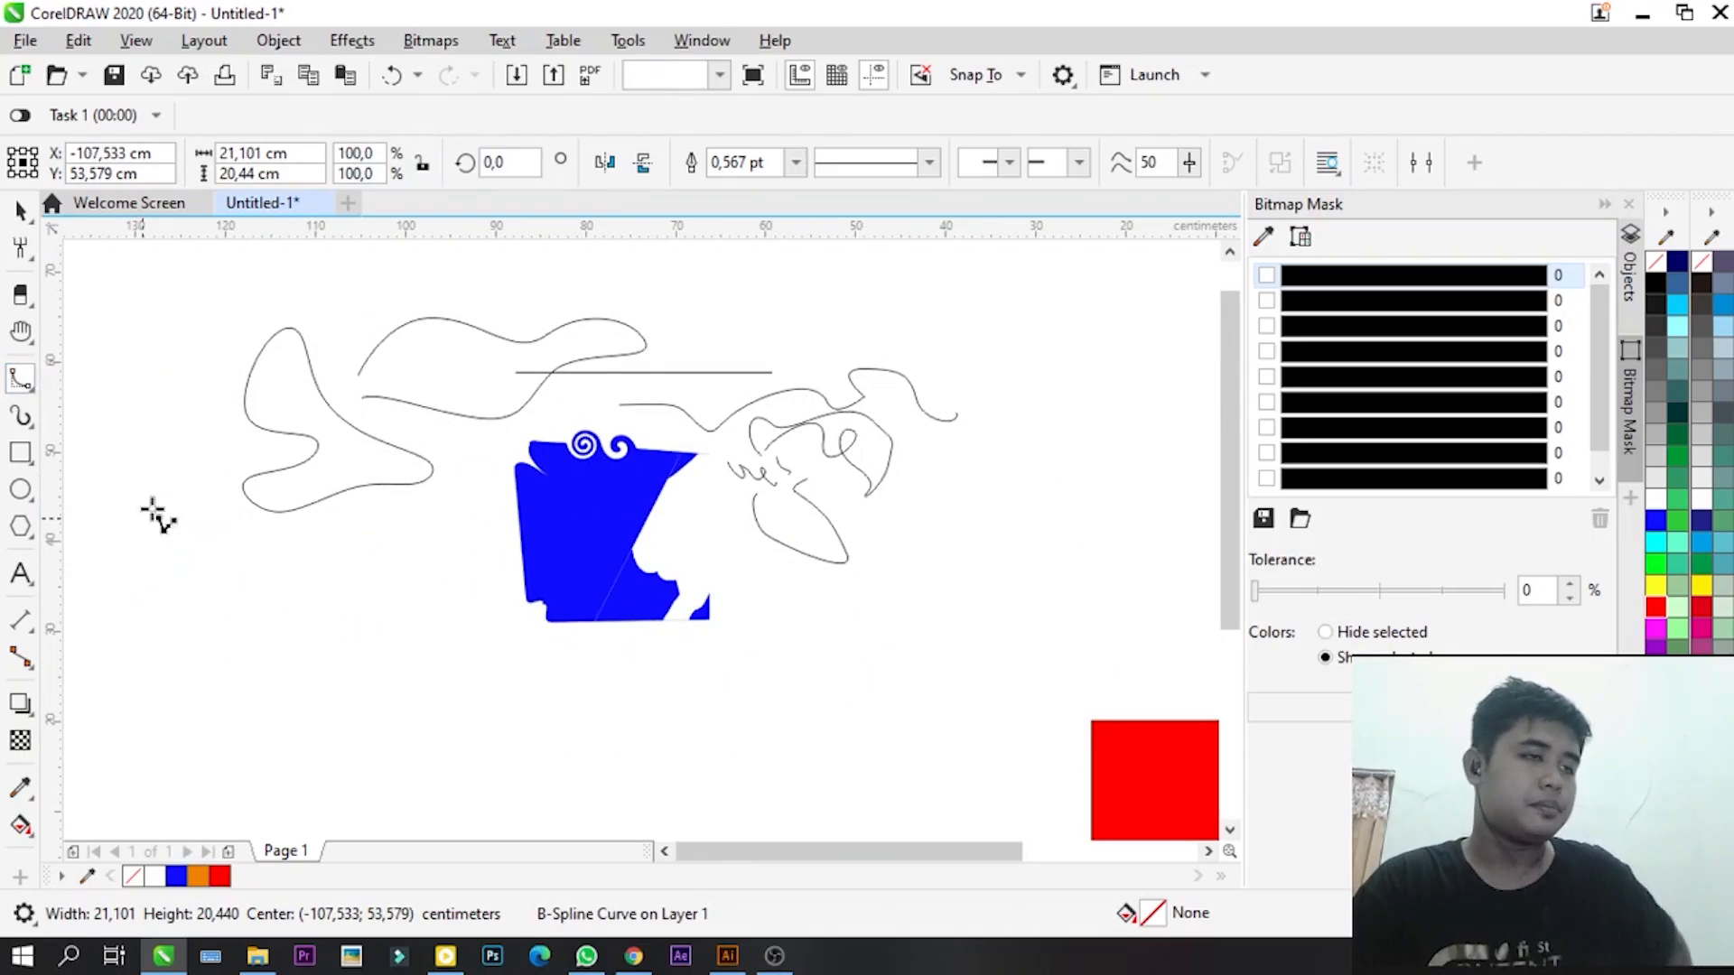
scroll(321, 573, up, 2)
mouse_move(315, 547)
mouse_down()
mouse_move(359, 607)
mouse_move(533, 643)
mouse_up()
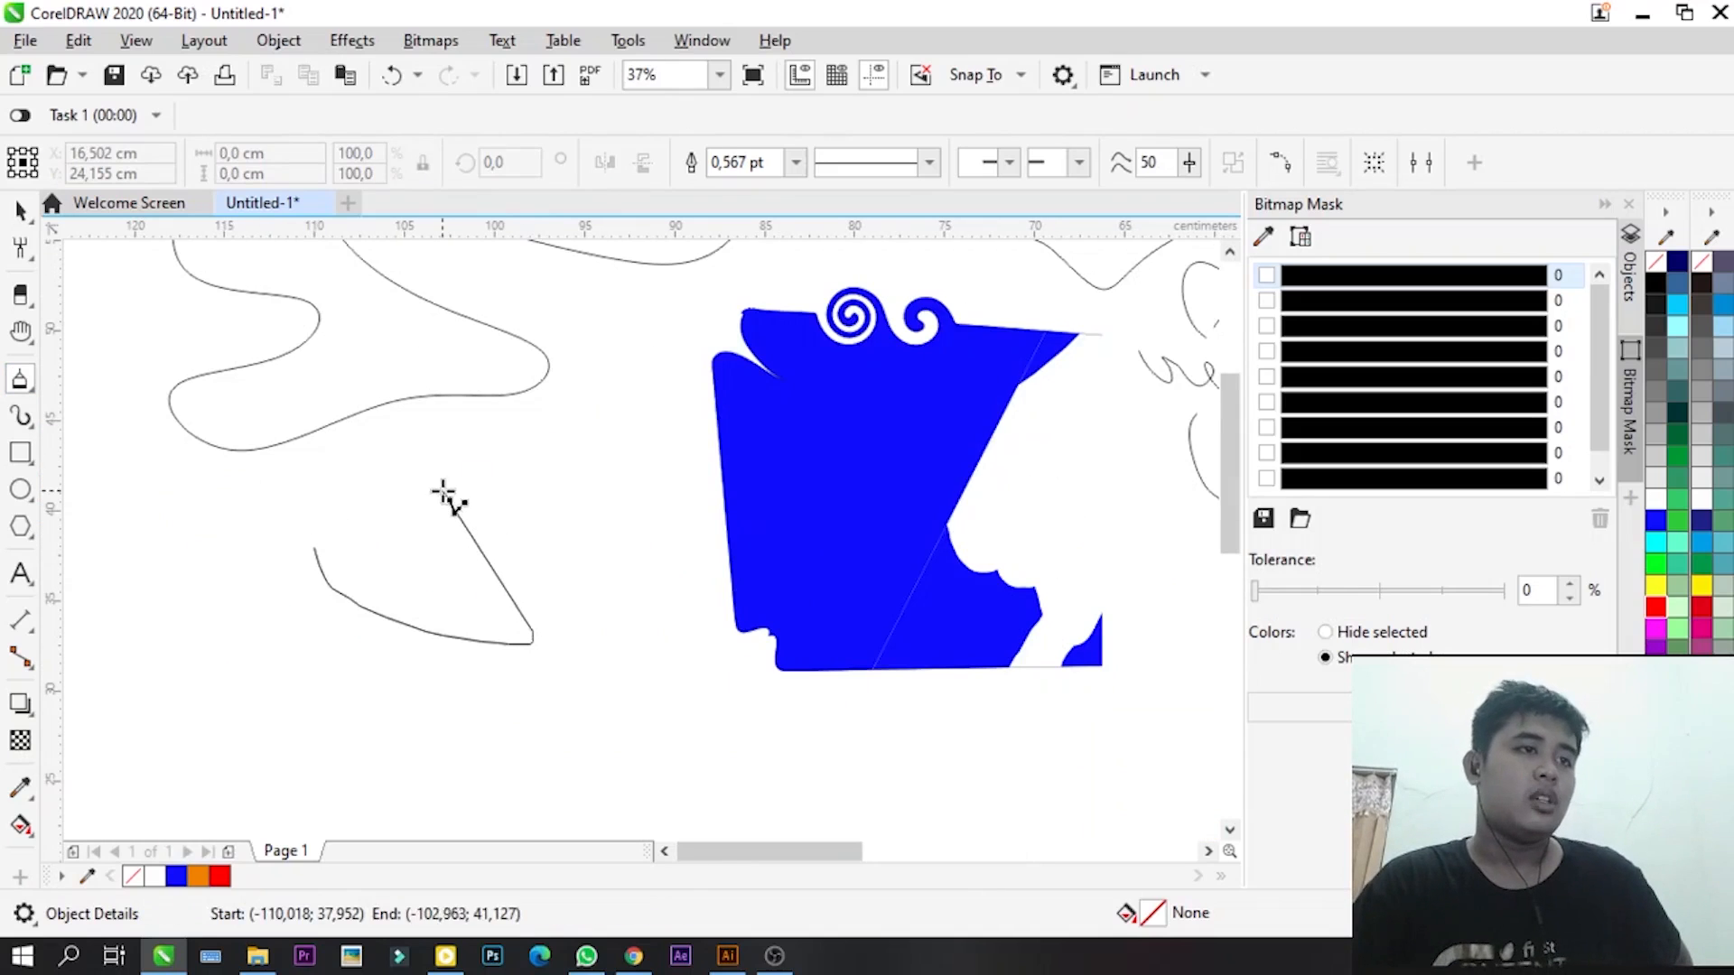
click(442, 492)
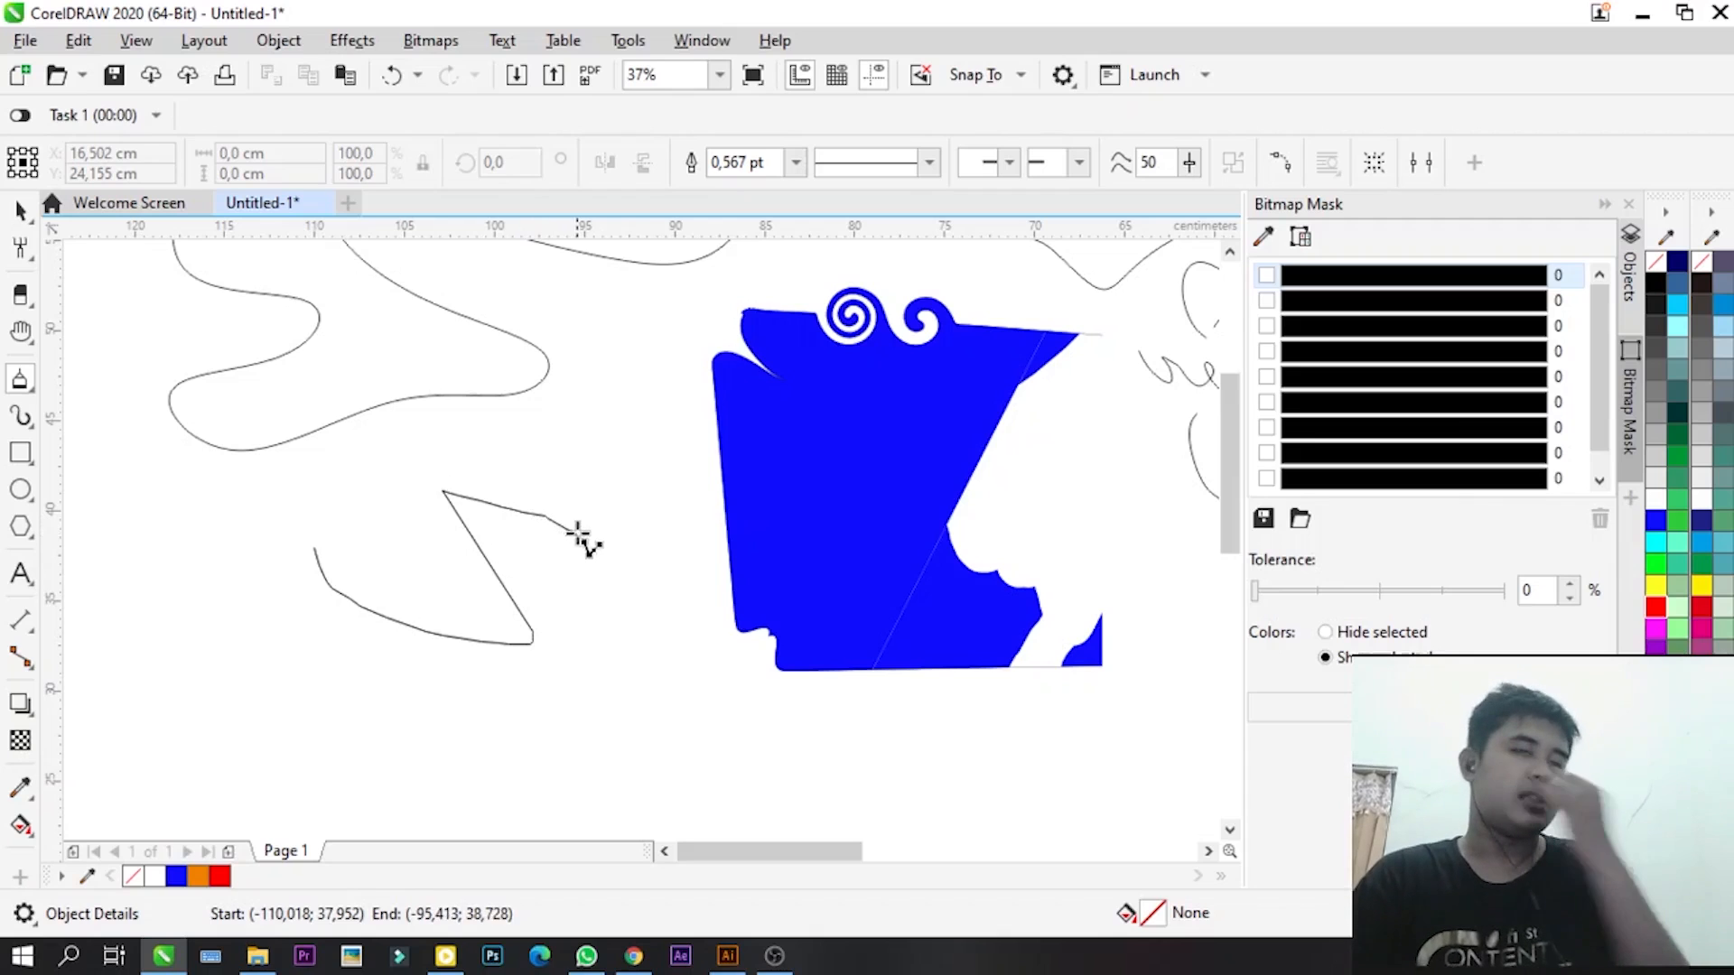
click(548, 517)
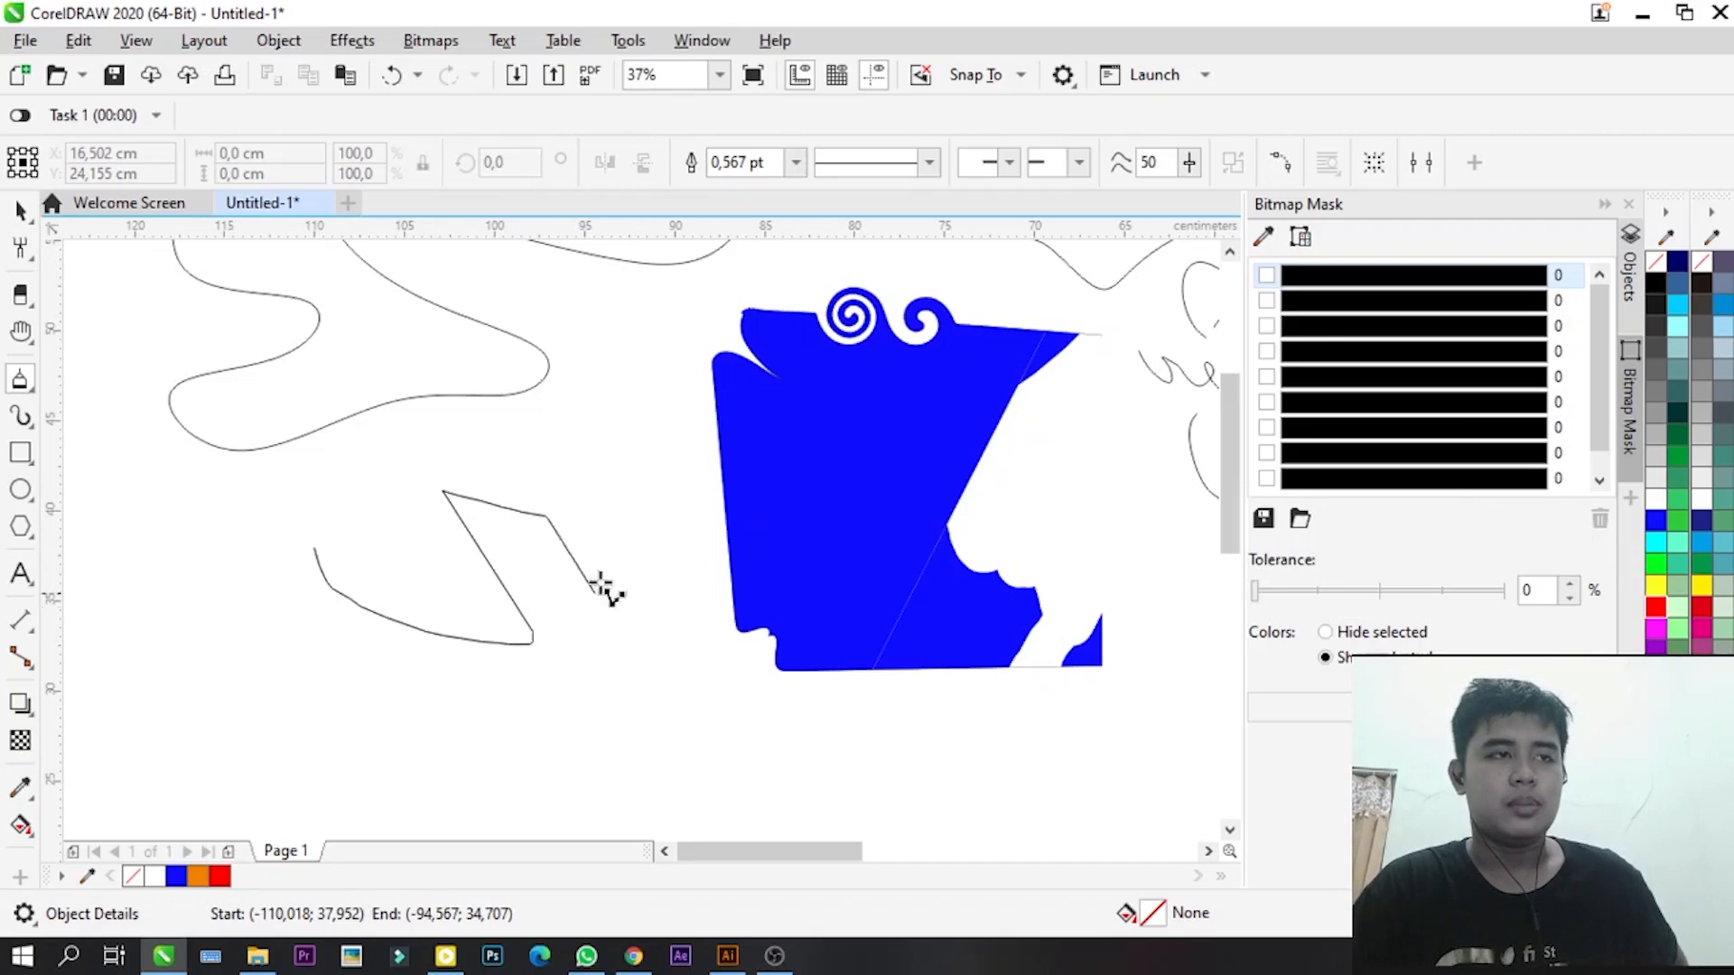
mouse_move(624, 536)
mouse_down()
mouse_move(643, 582)
mouse_move(600, 636)
mouse_move(705, 743)
mouse_move(722, 666)
mouse_up()
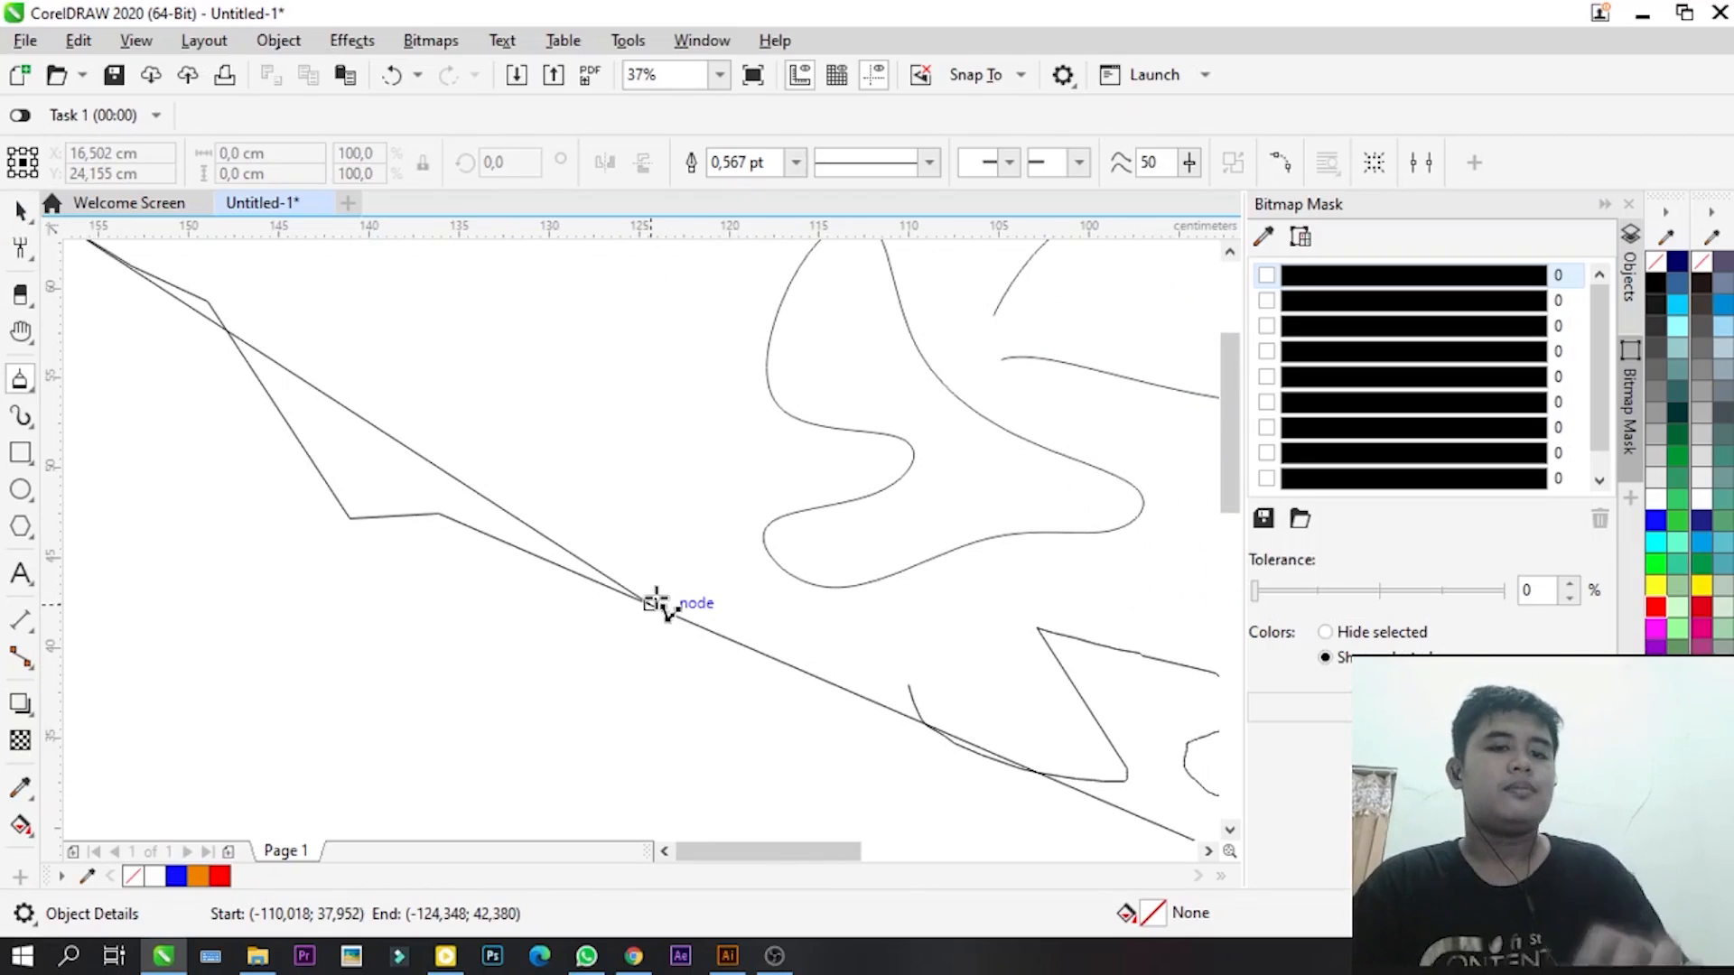
double_click(658, 604)
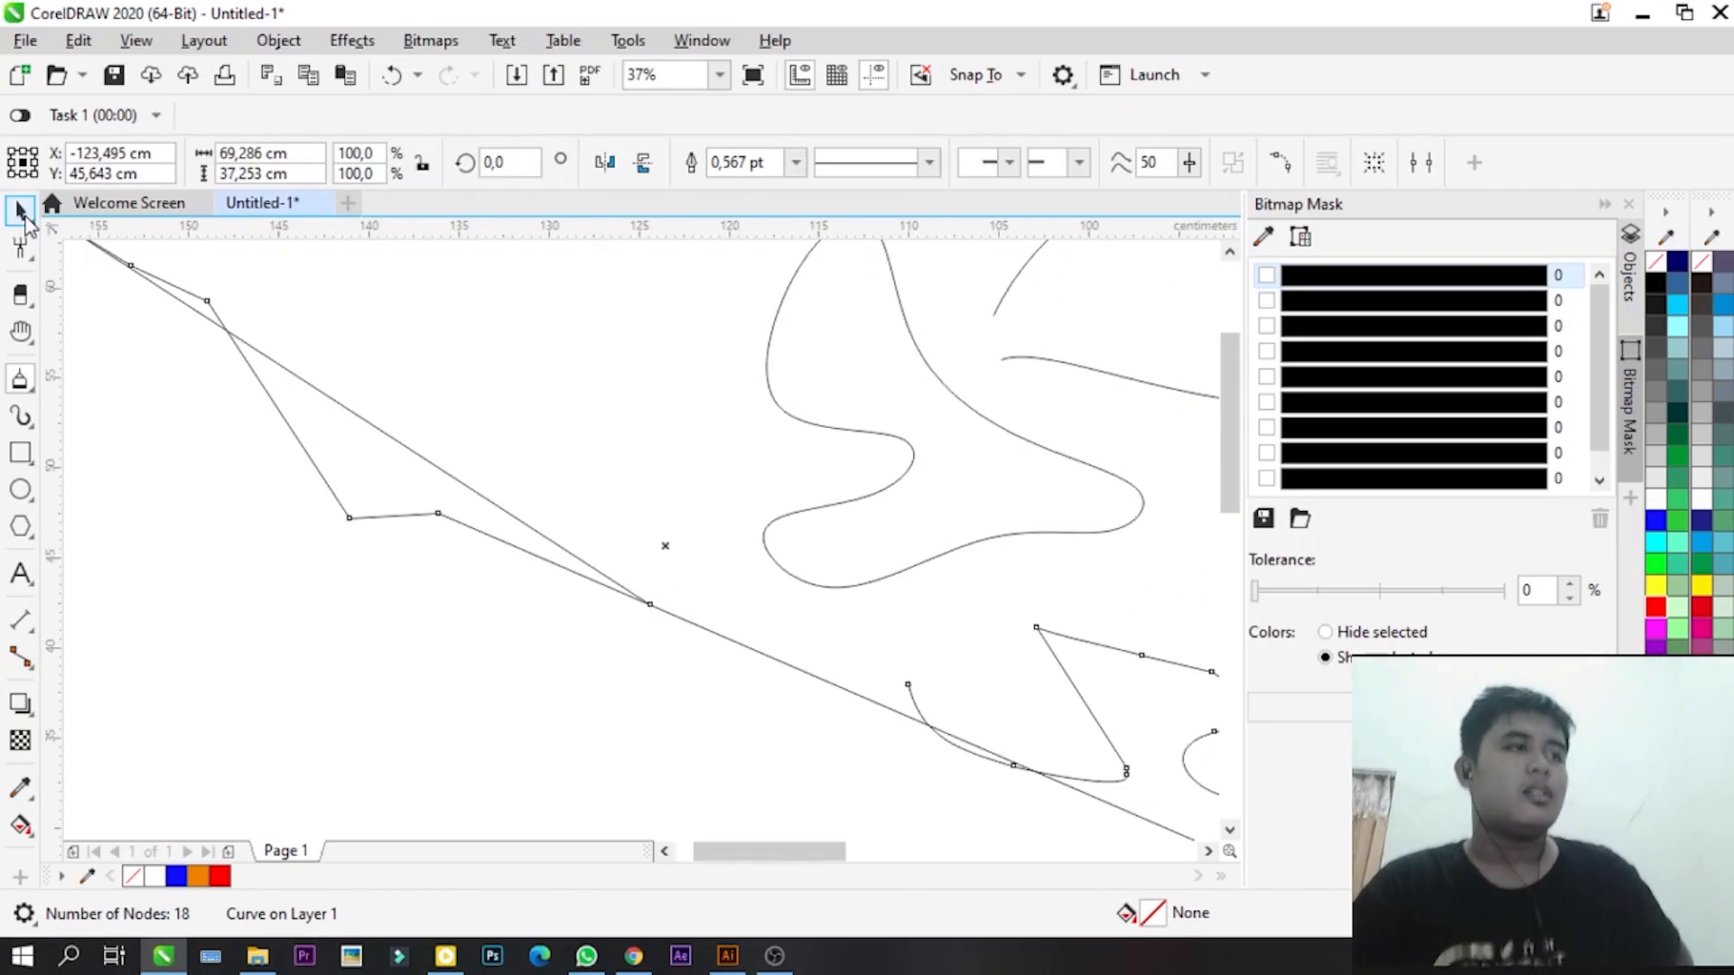
click(20, 211)
scroll(542, 542, down, 3)
scroll(593, 500, up, 1)
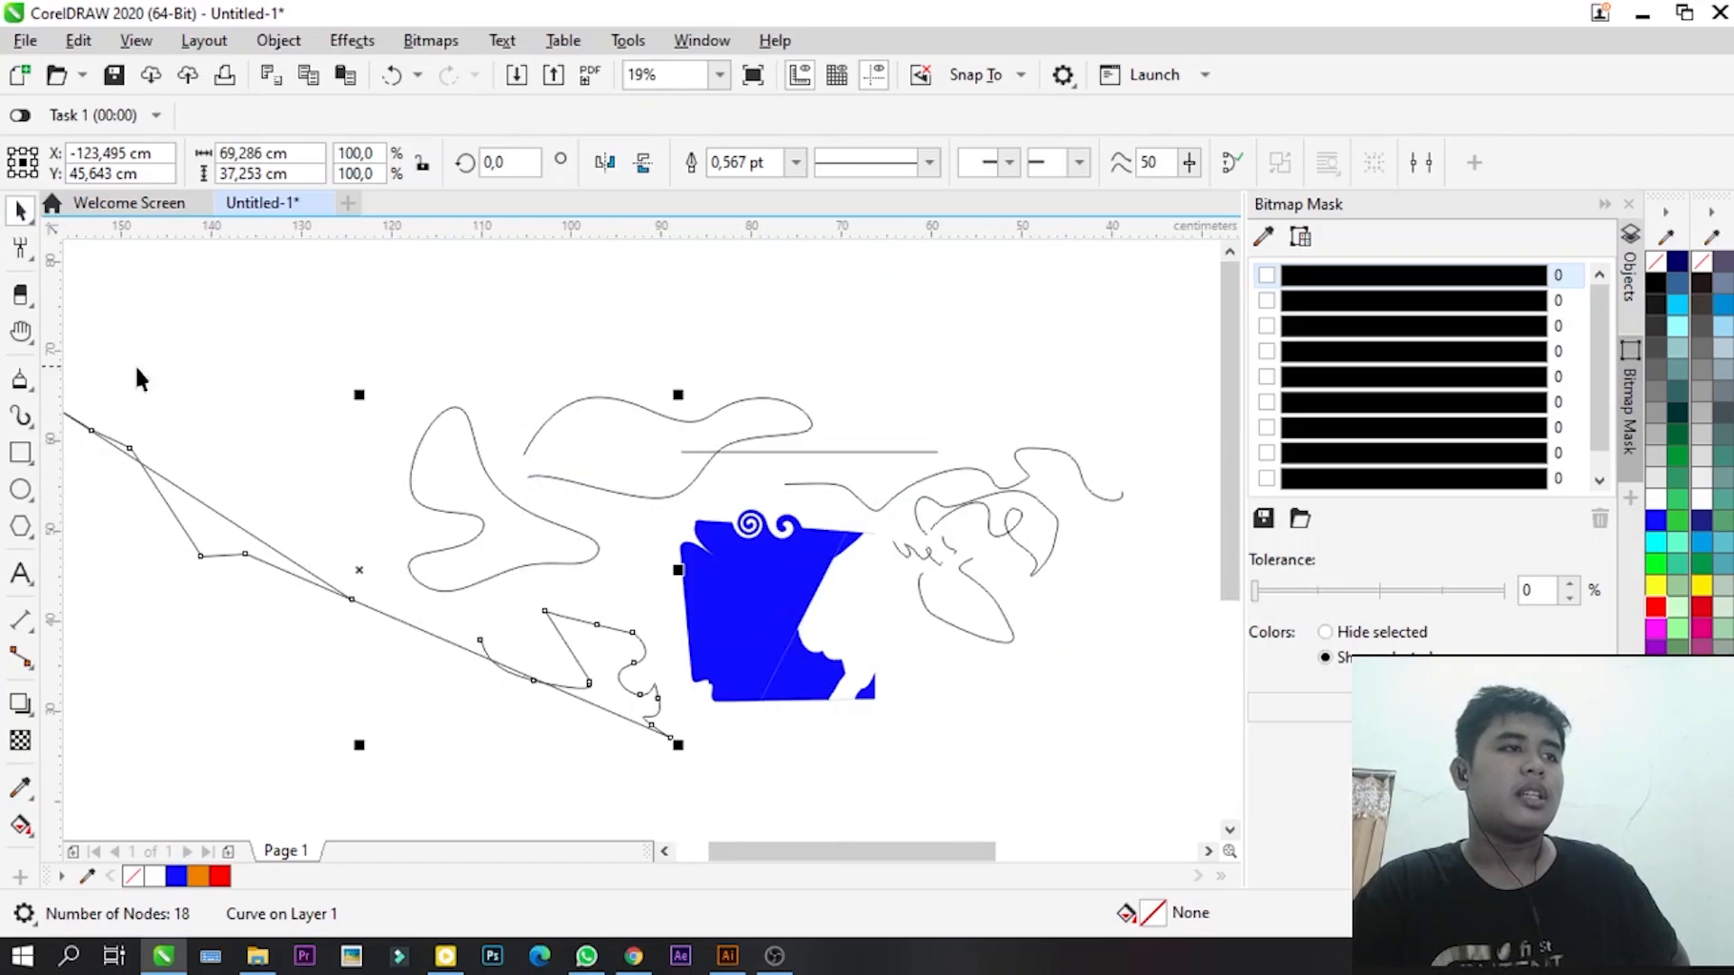
- Draw several short Freehand curves above the B-Spline shape, including one about 7.9 by 1.2 cm and a tiny one about 1.3 by 0.6 cm
click(20, 380)
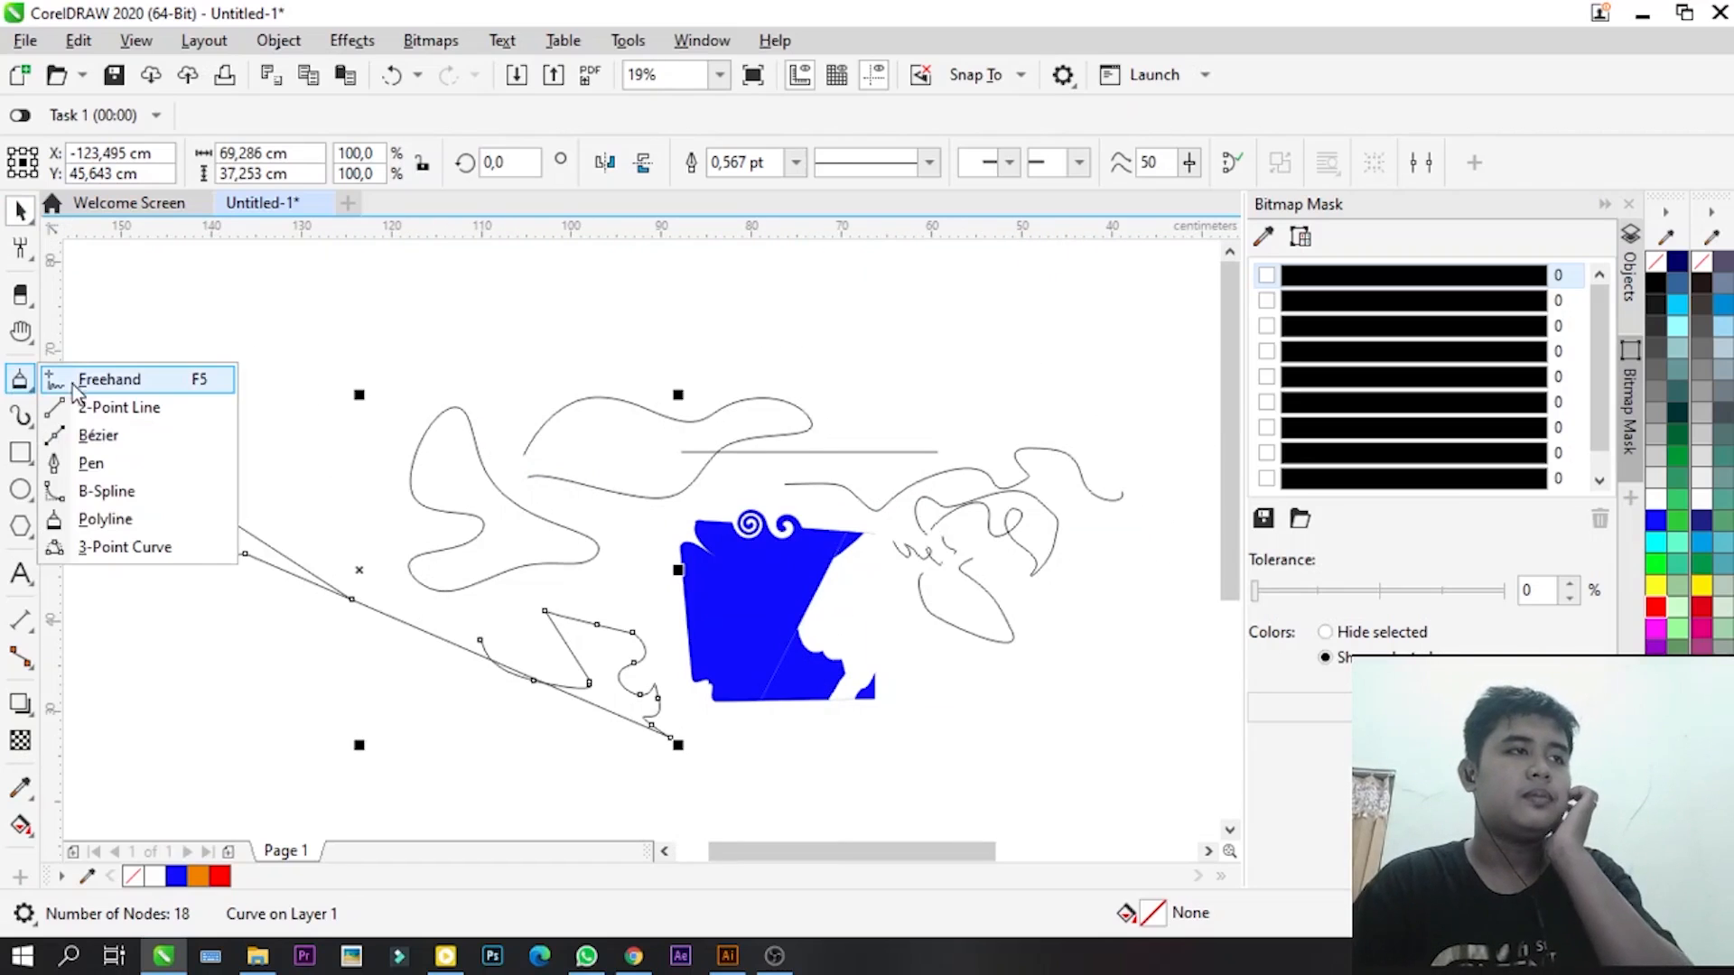
click(104, 375)
mouse_move(328, 339)
mouse_down()
mouse_move(391, 378)
mouse_move(381, 355)
mouse_move(439, 335)
mouse_move(585, 369)
mouse_up()
scroll(413, 352, up, 2)
drag(606, 303, 419, 269)
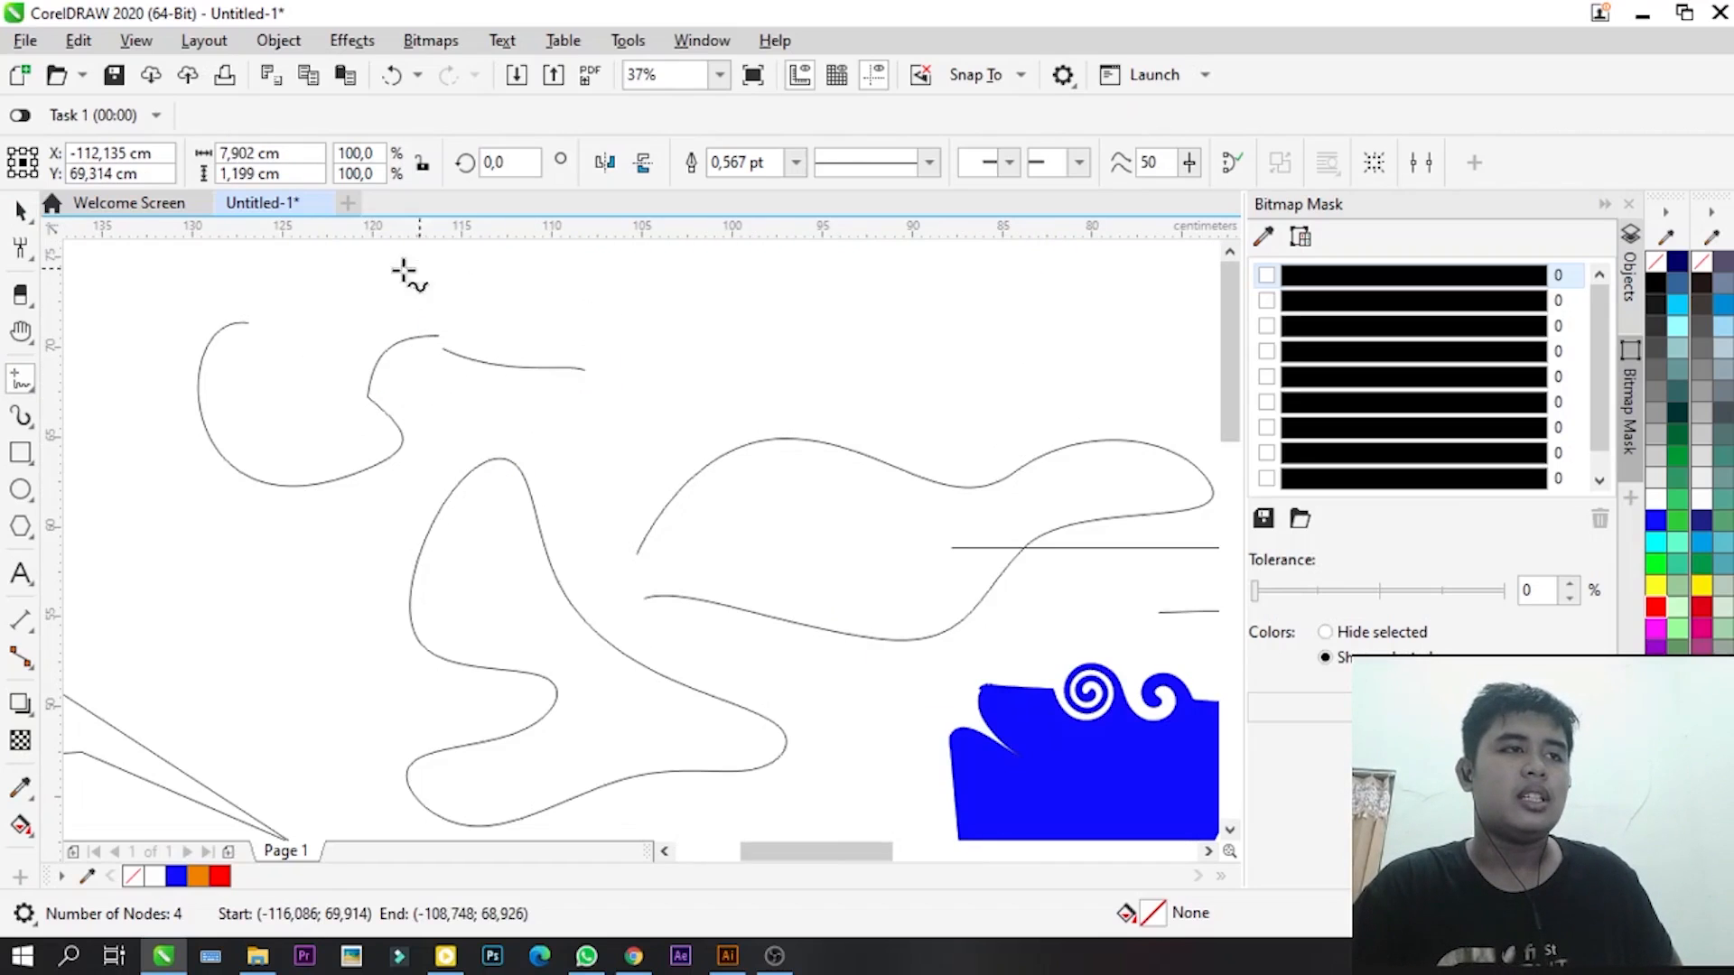
drag(511, 366, 534, 374)
click(20, 211)
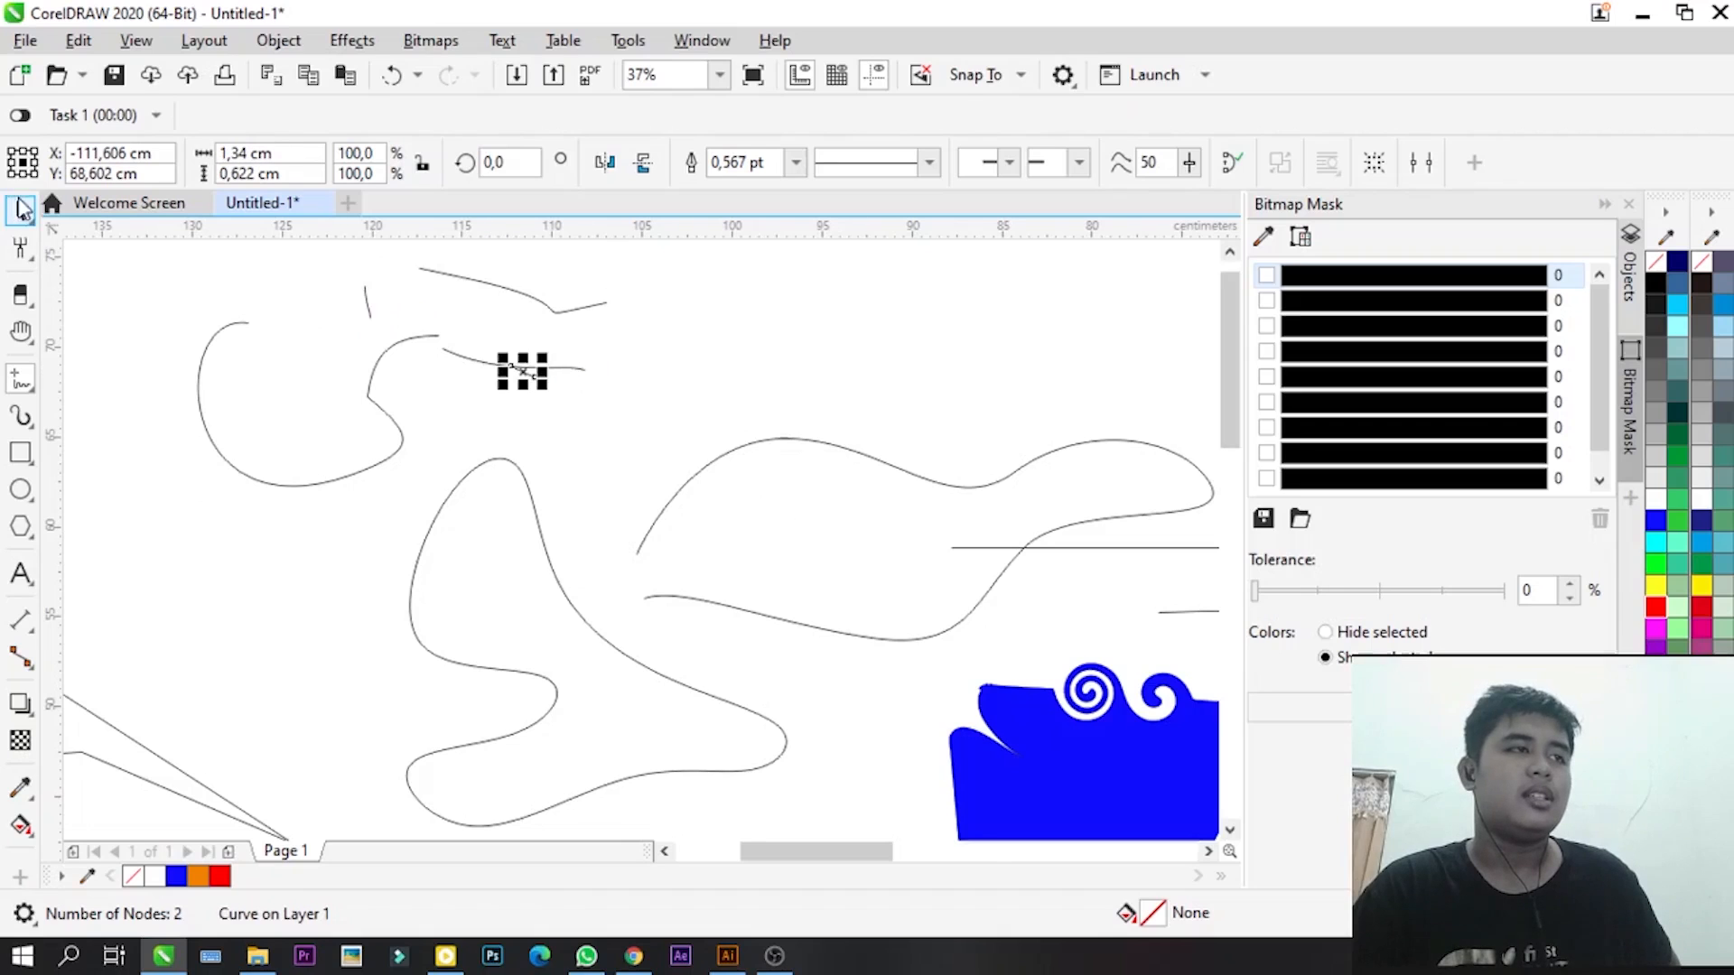
- Draw two 3-Point Curve arches between the scribbles and the page, about 17.1 by 8.8 cm and 13.2 by 13.3 cm
scroll(223, 442, down, 2)
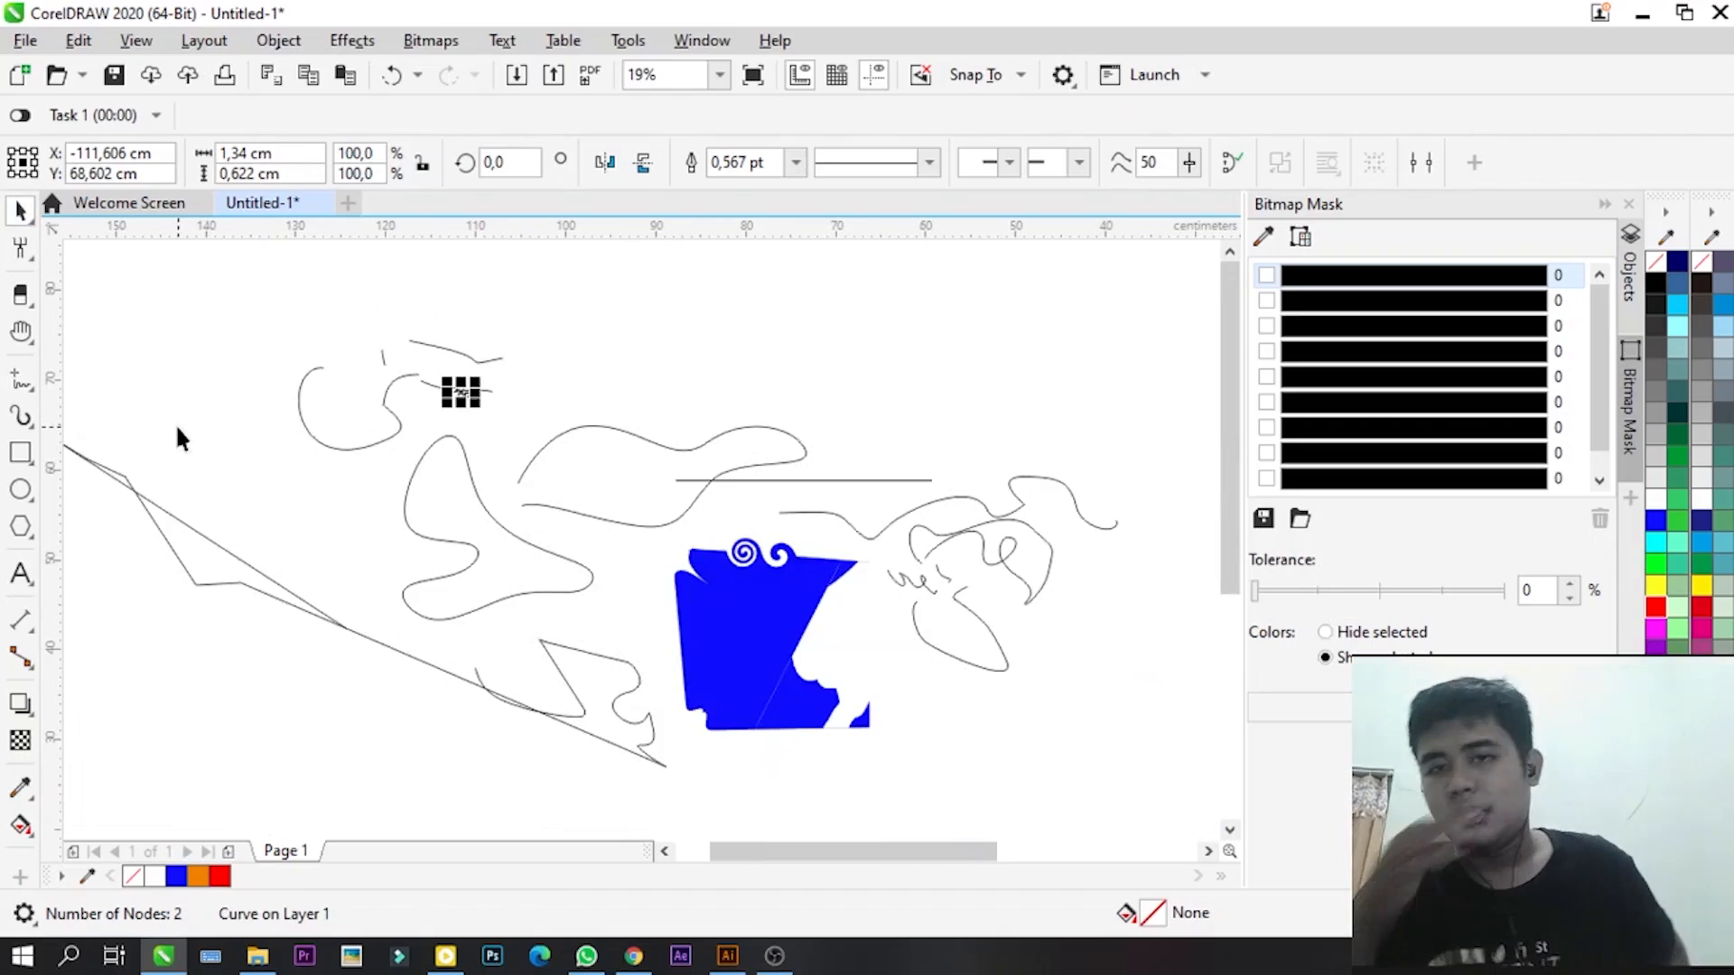
click(28, 386)
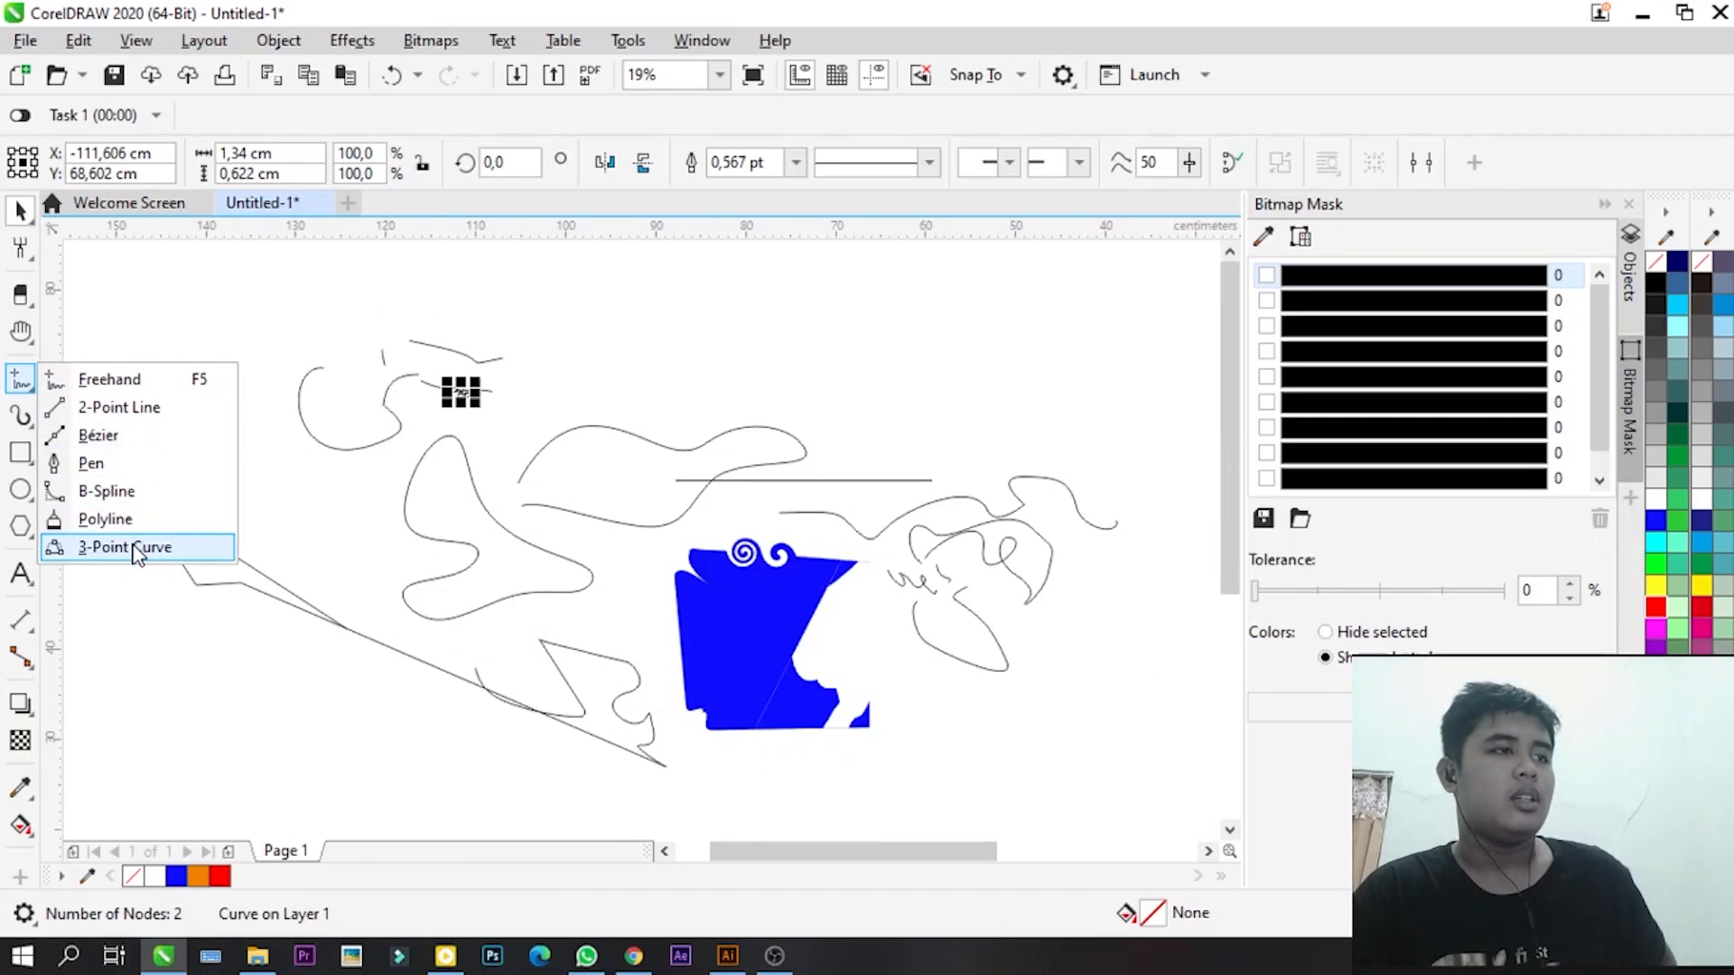
click(232, 547)
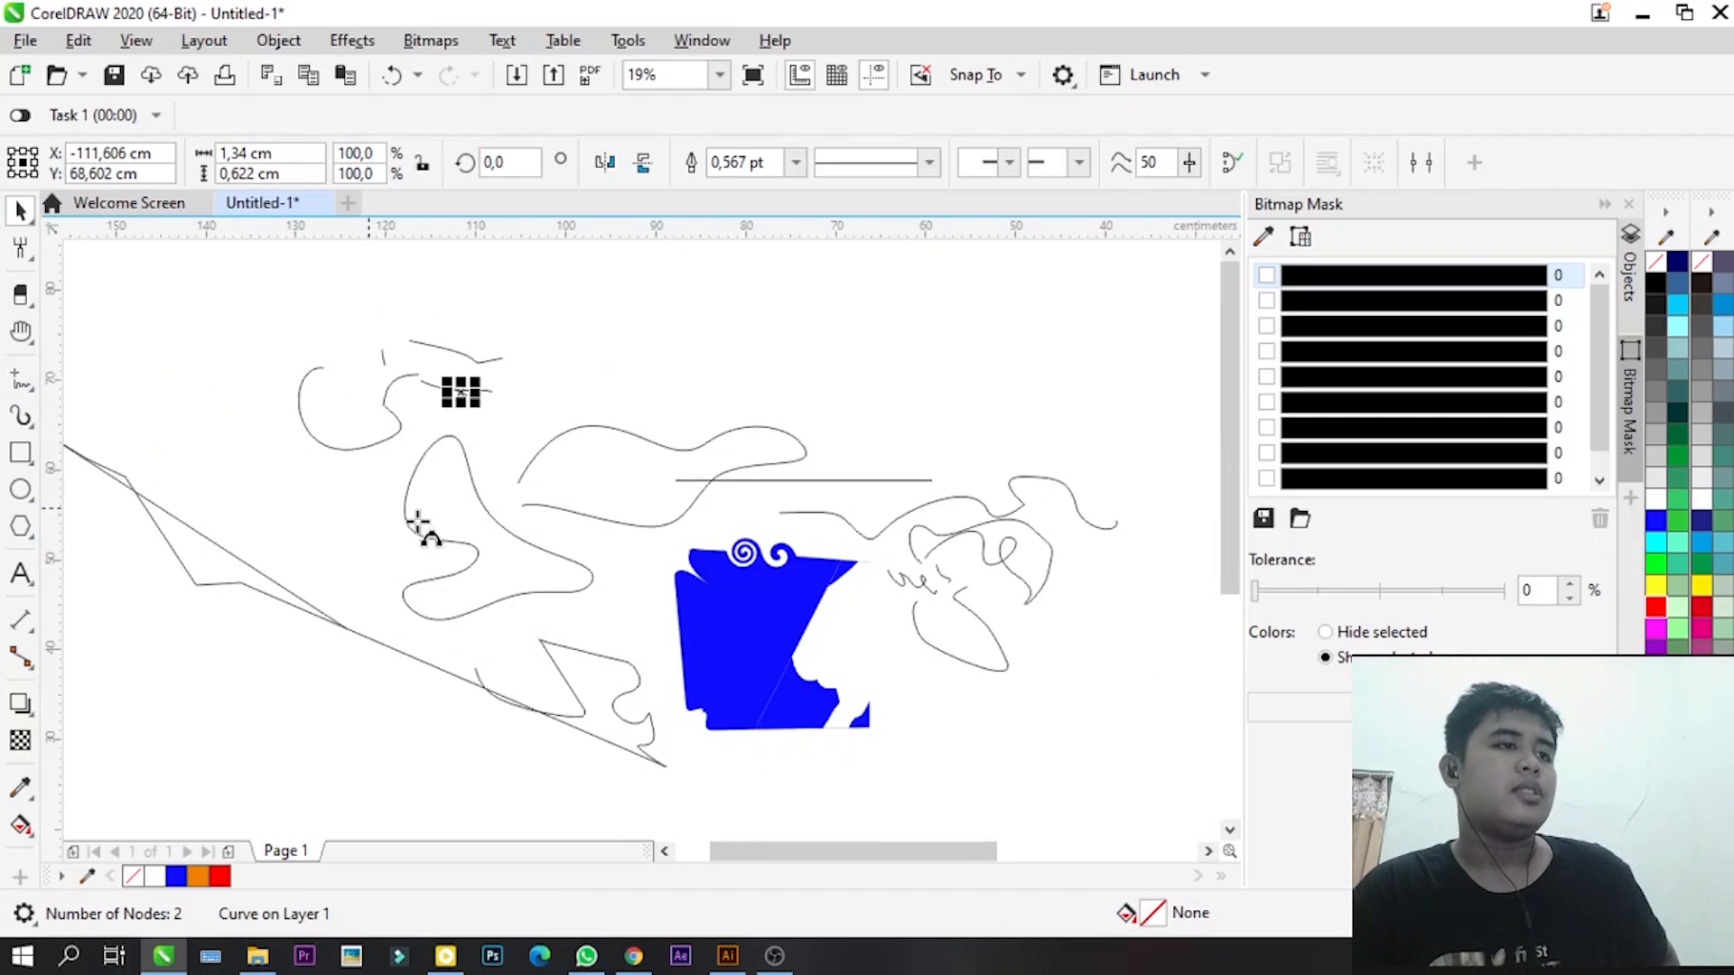
scroll(813, 508, down, 1)
scroll(683, 454, up, 2)
scroll(683, 454, down, 1)
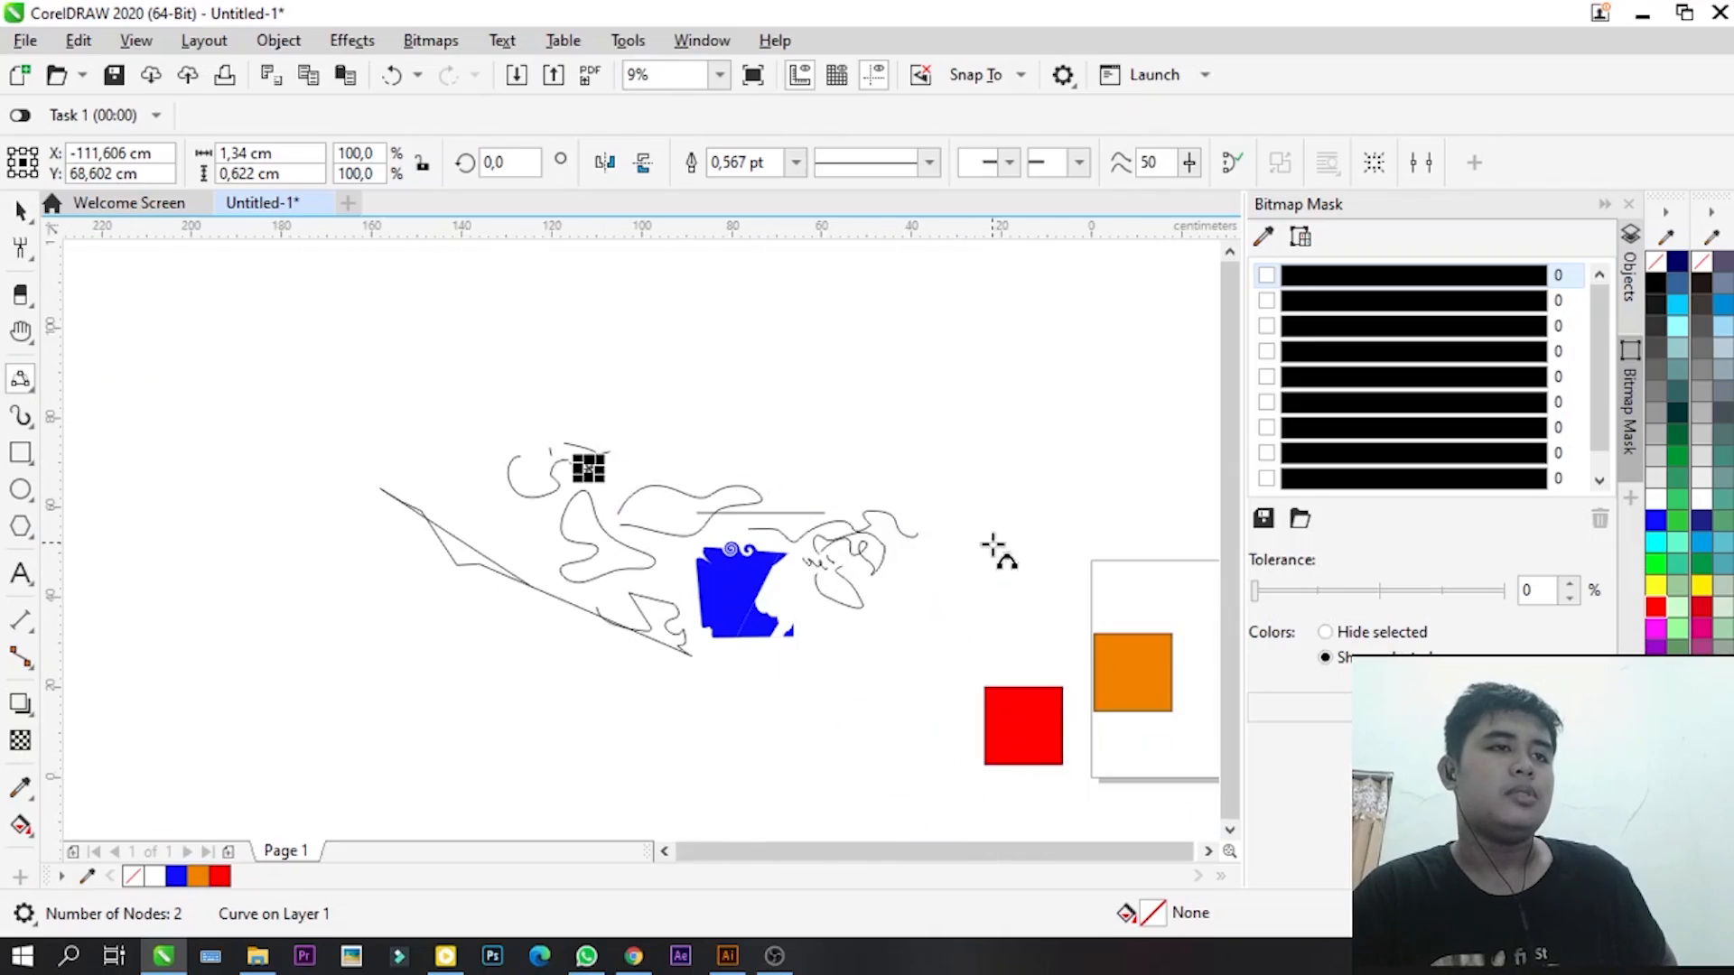
scroll(1029, 587, up, 2)
scroll(465, 497, up, 1)
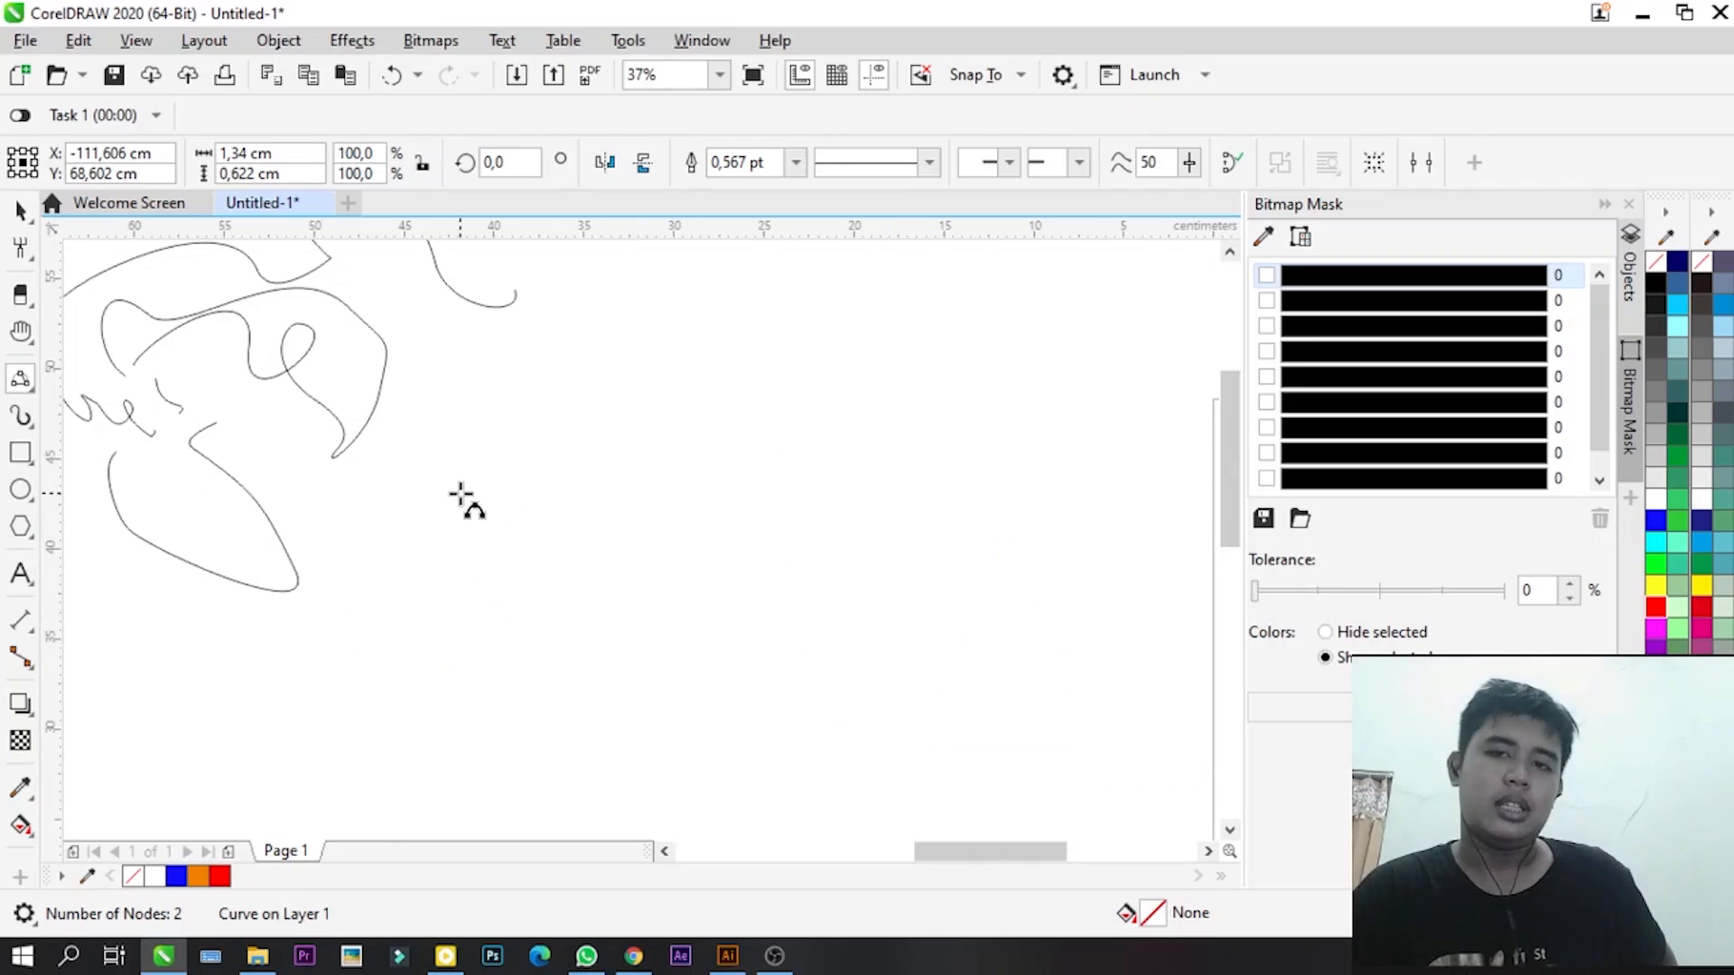
click(592, 574)
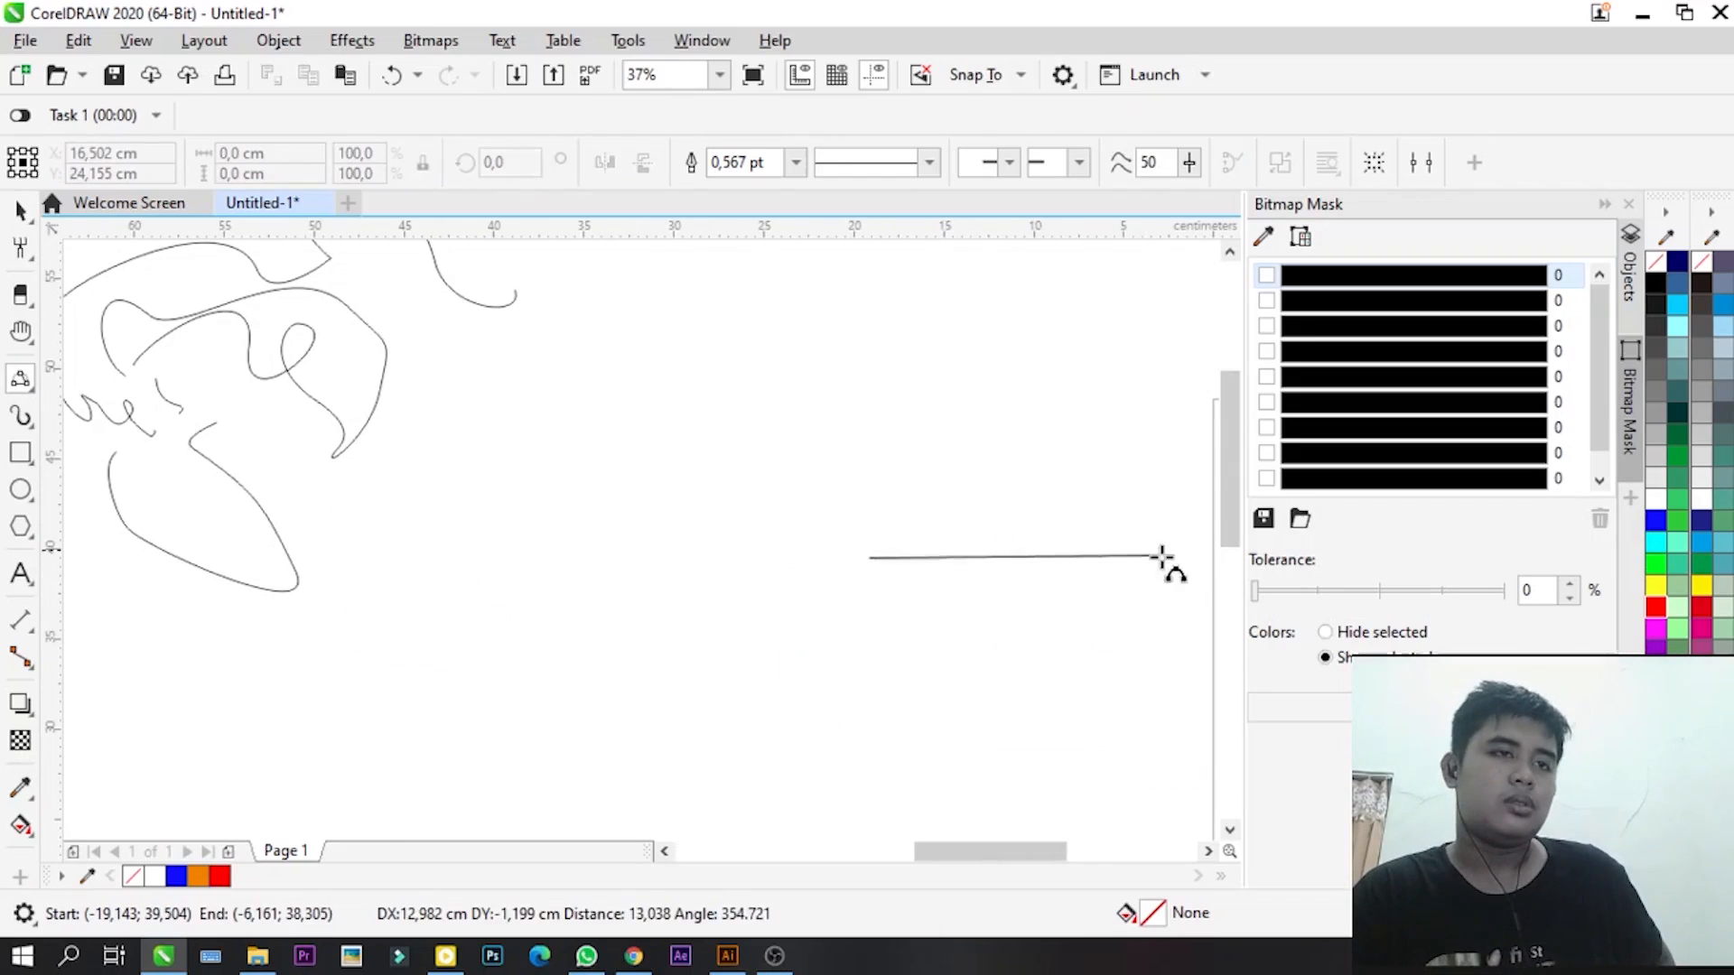
drag(1179, 566, 1183, 568)
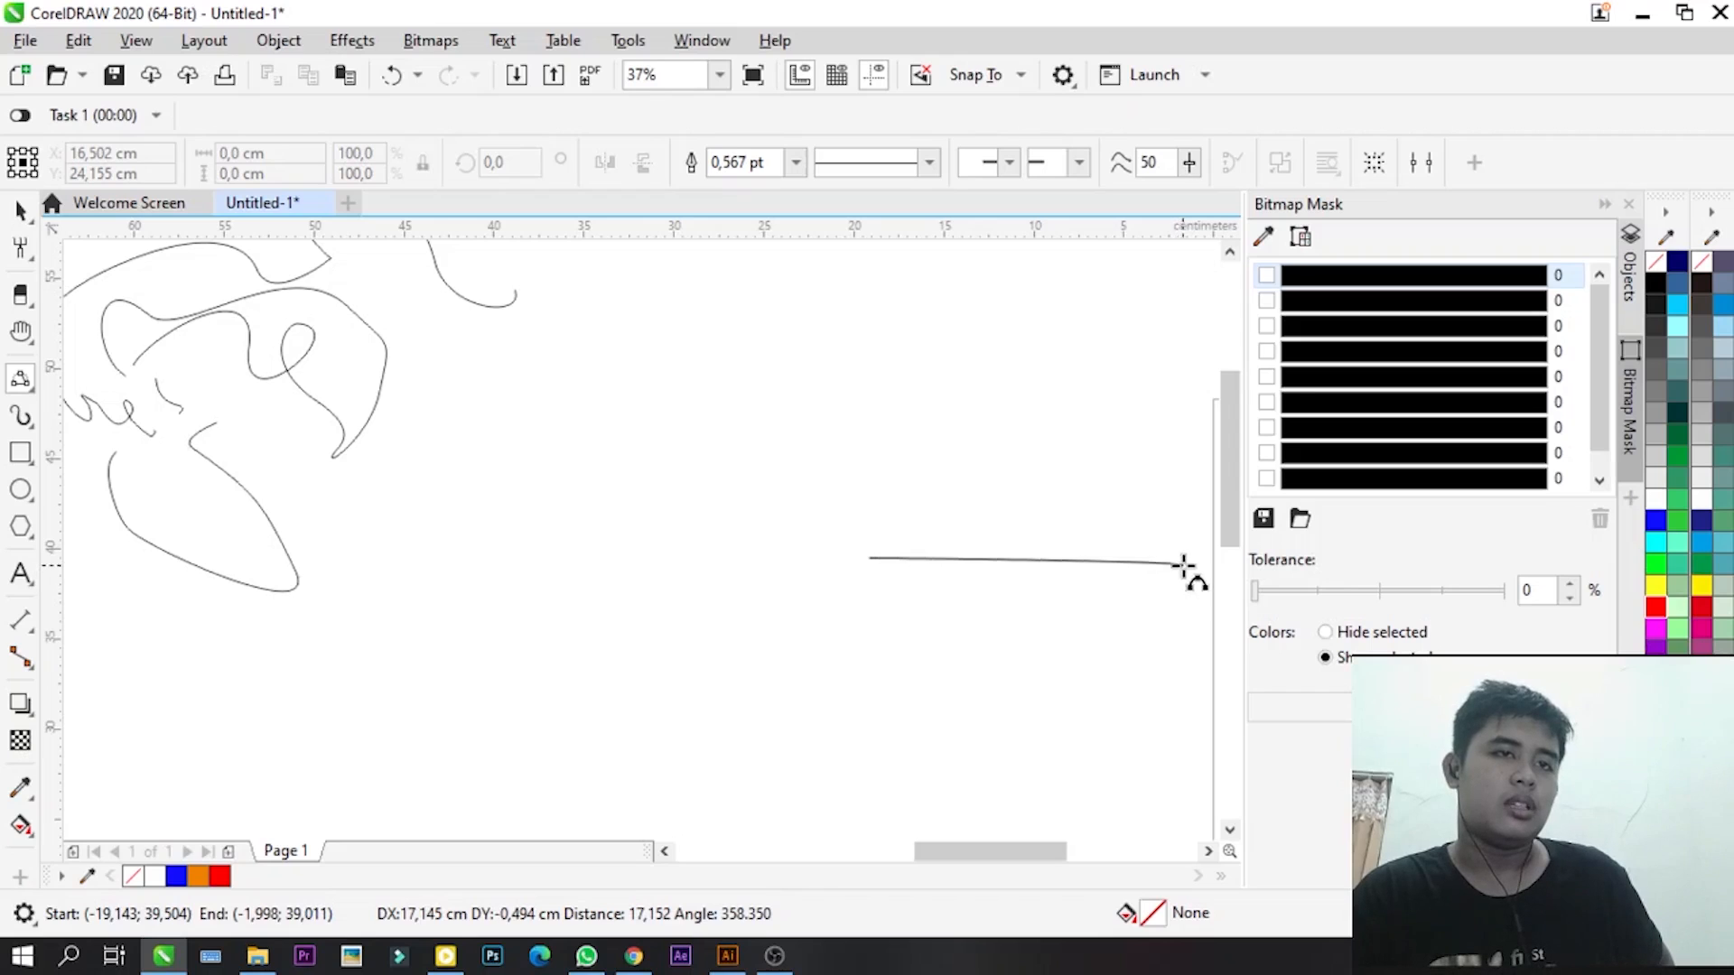
key(Escape)
click(1039, 415)
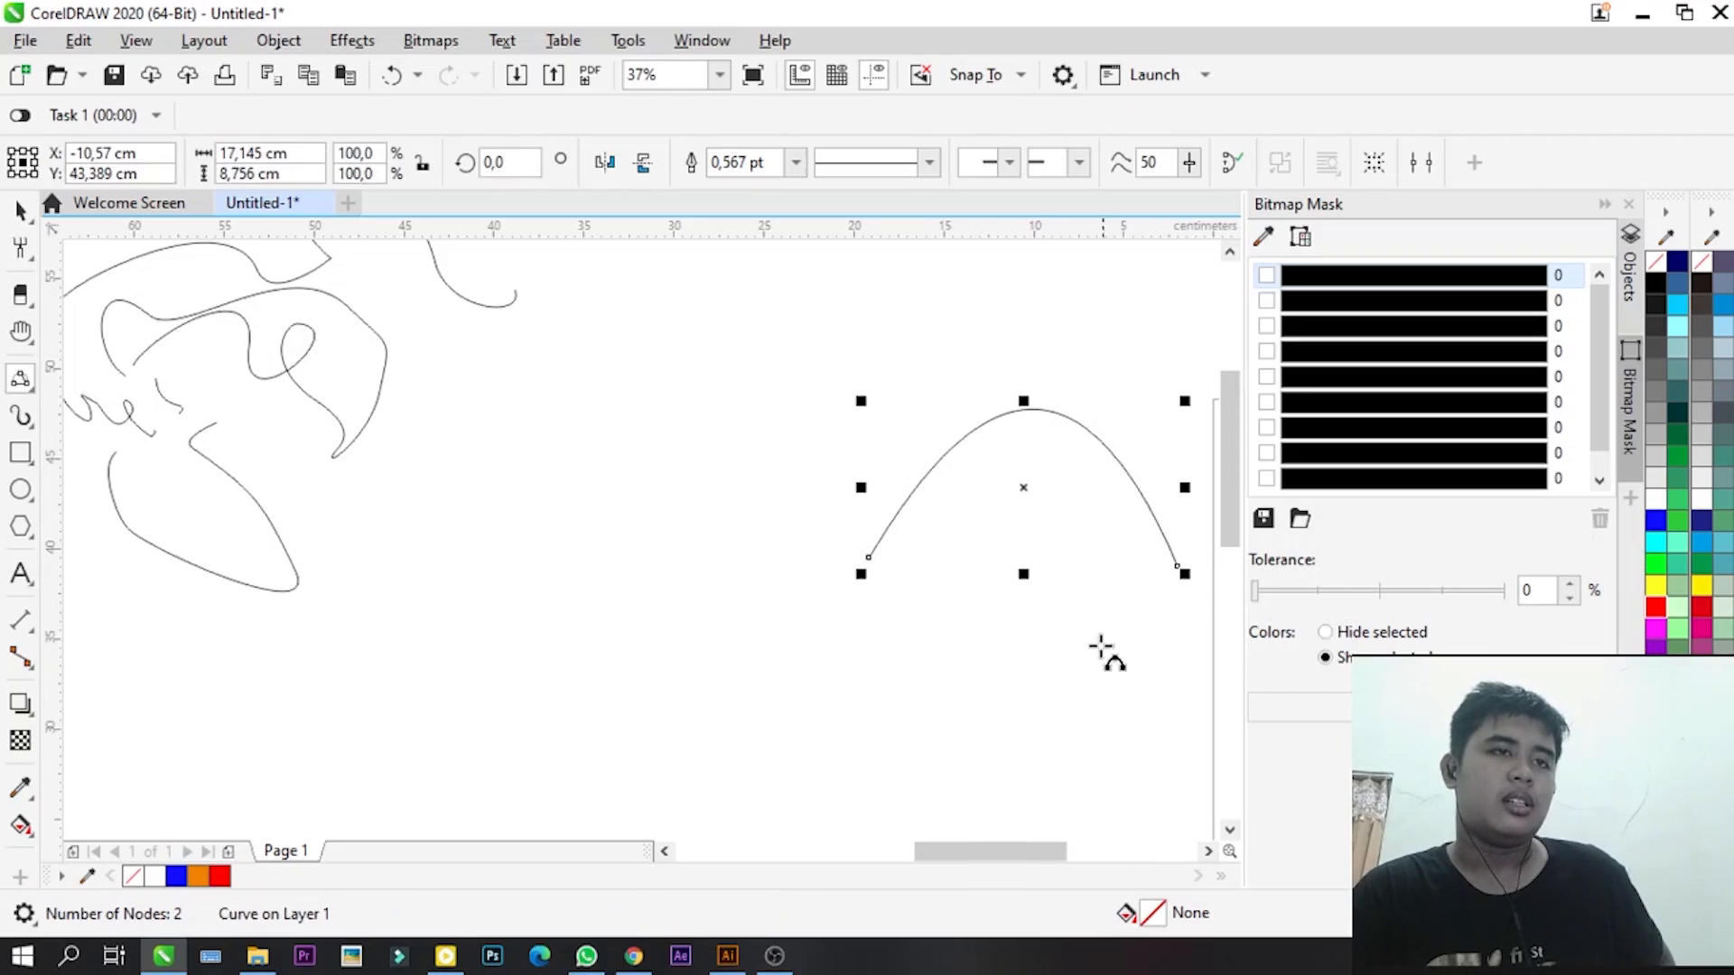
scroll(507, 415, down, 2)
scroll(681, 464, up, 2)
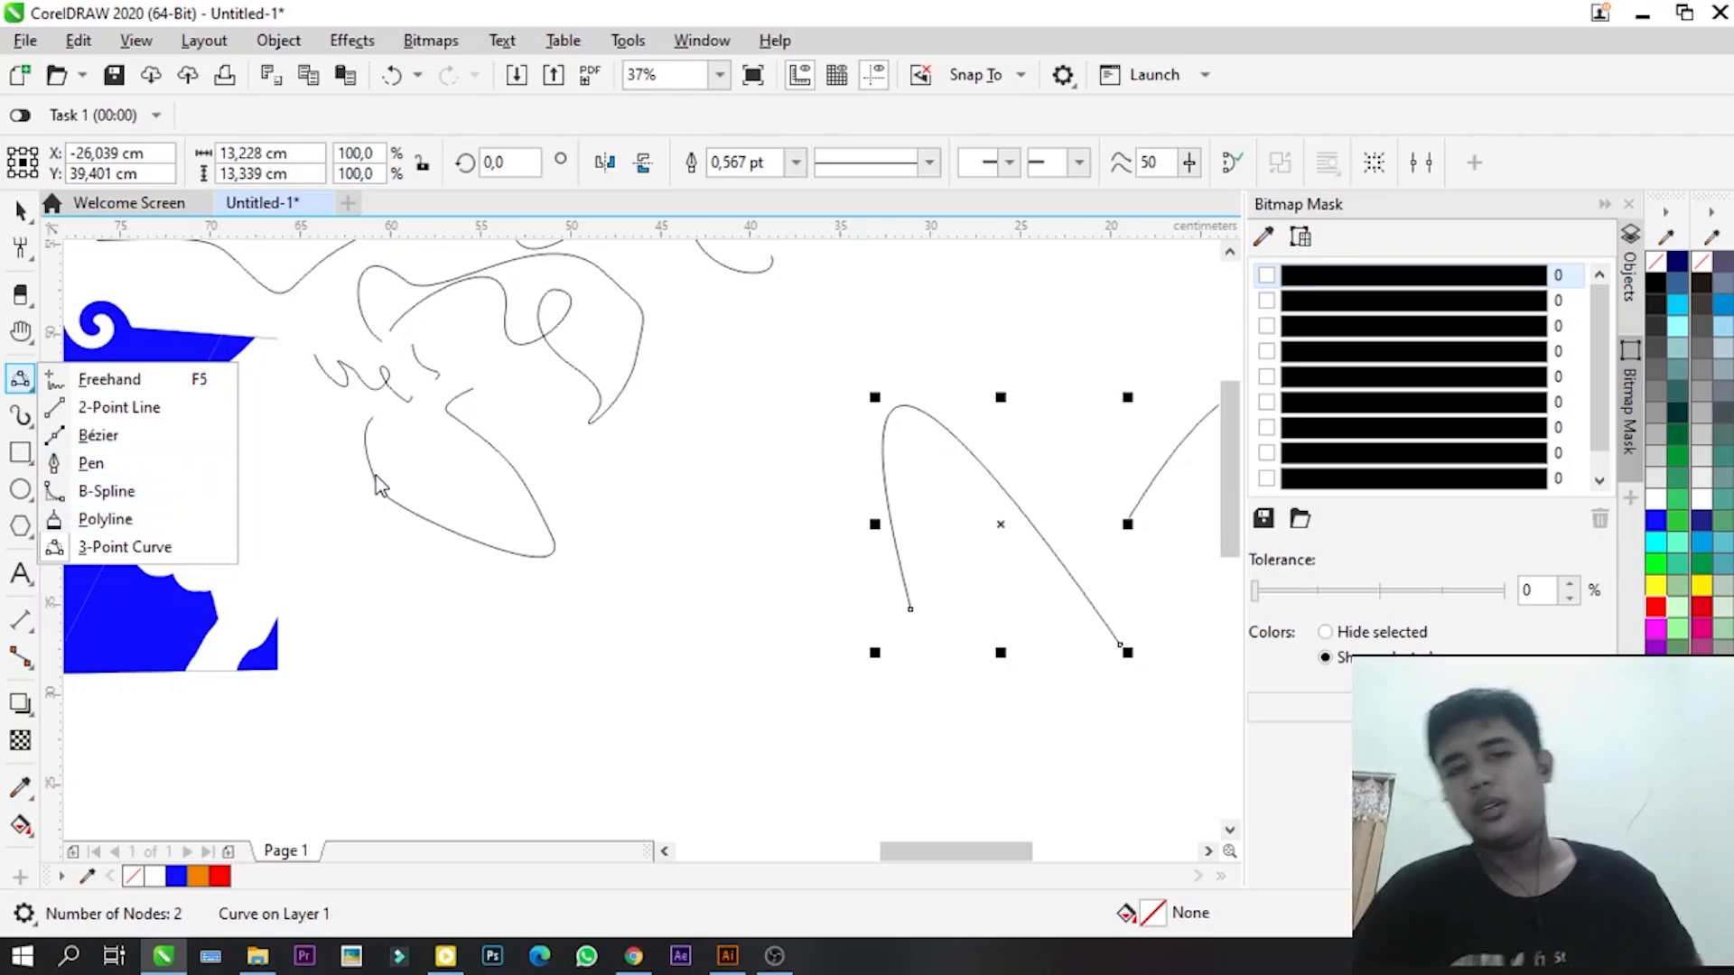
- Paint a tapered straight stroke, an O-shaped stroke and an S-shaped stroke with Artistic Media at 2.54 cm width, right of the blue shape
click(18, 421)
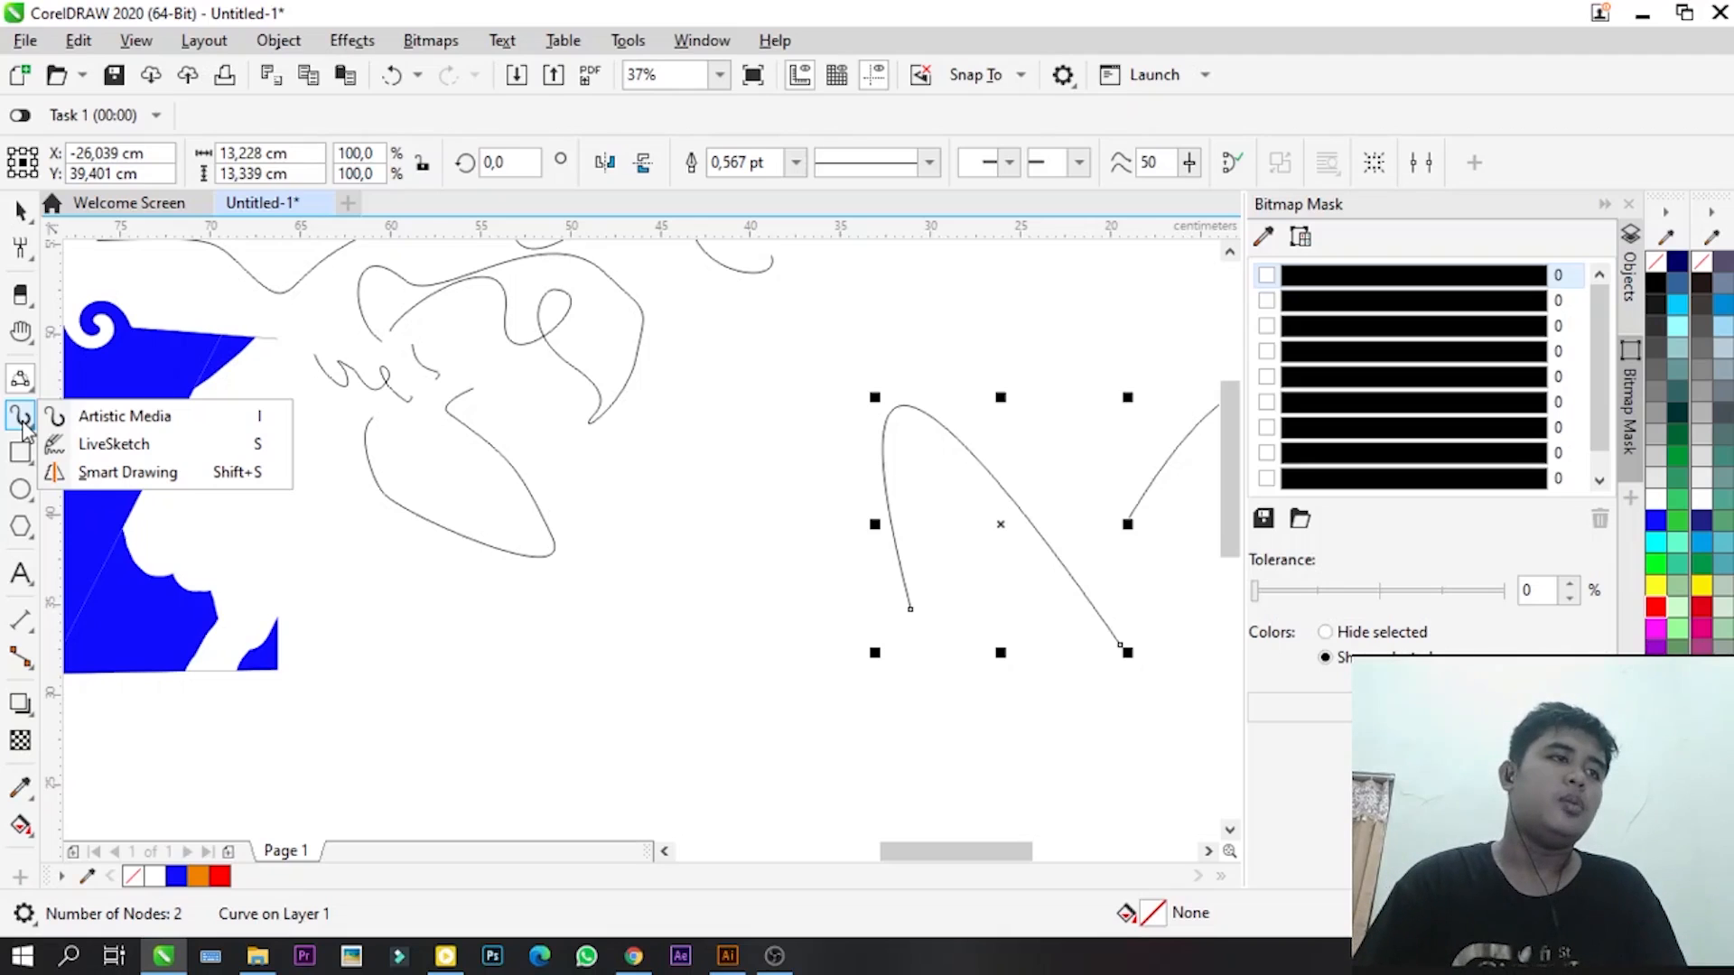
click(77, 416)
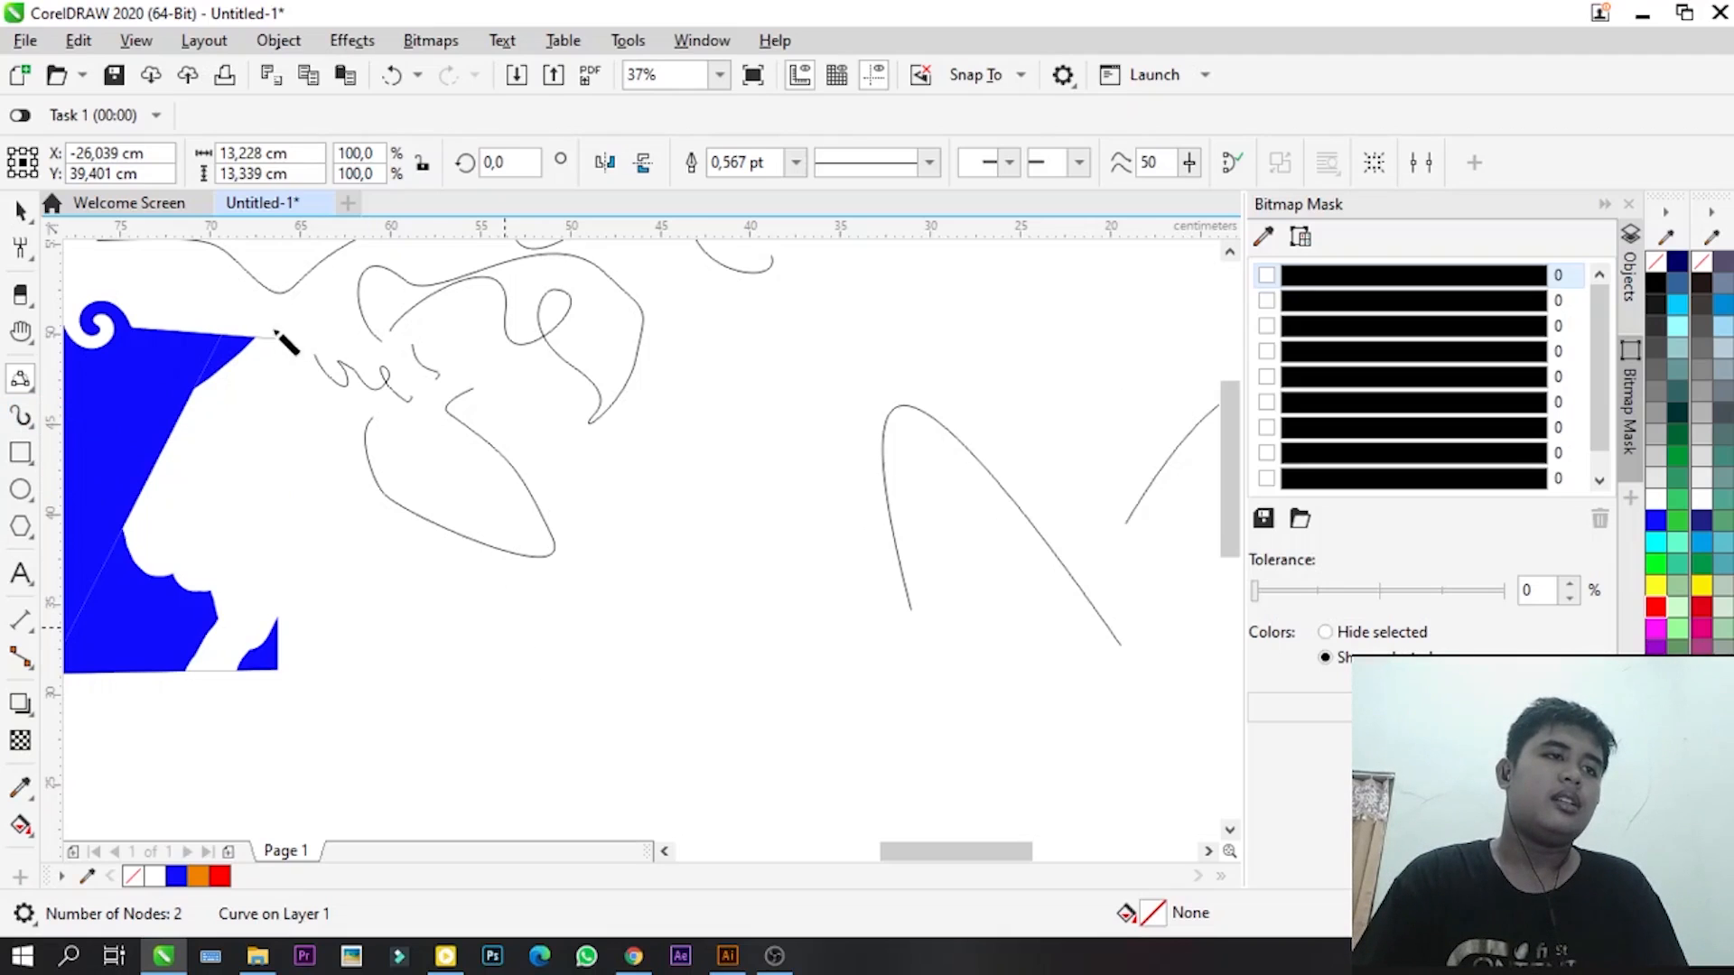
drag(354, 544, 504, 625)
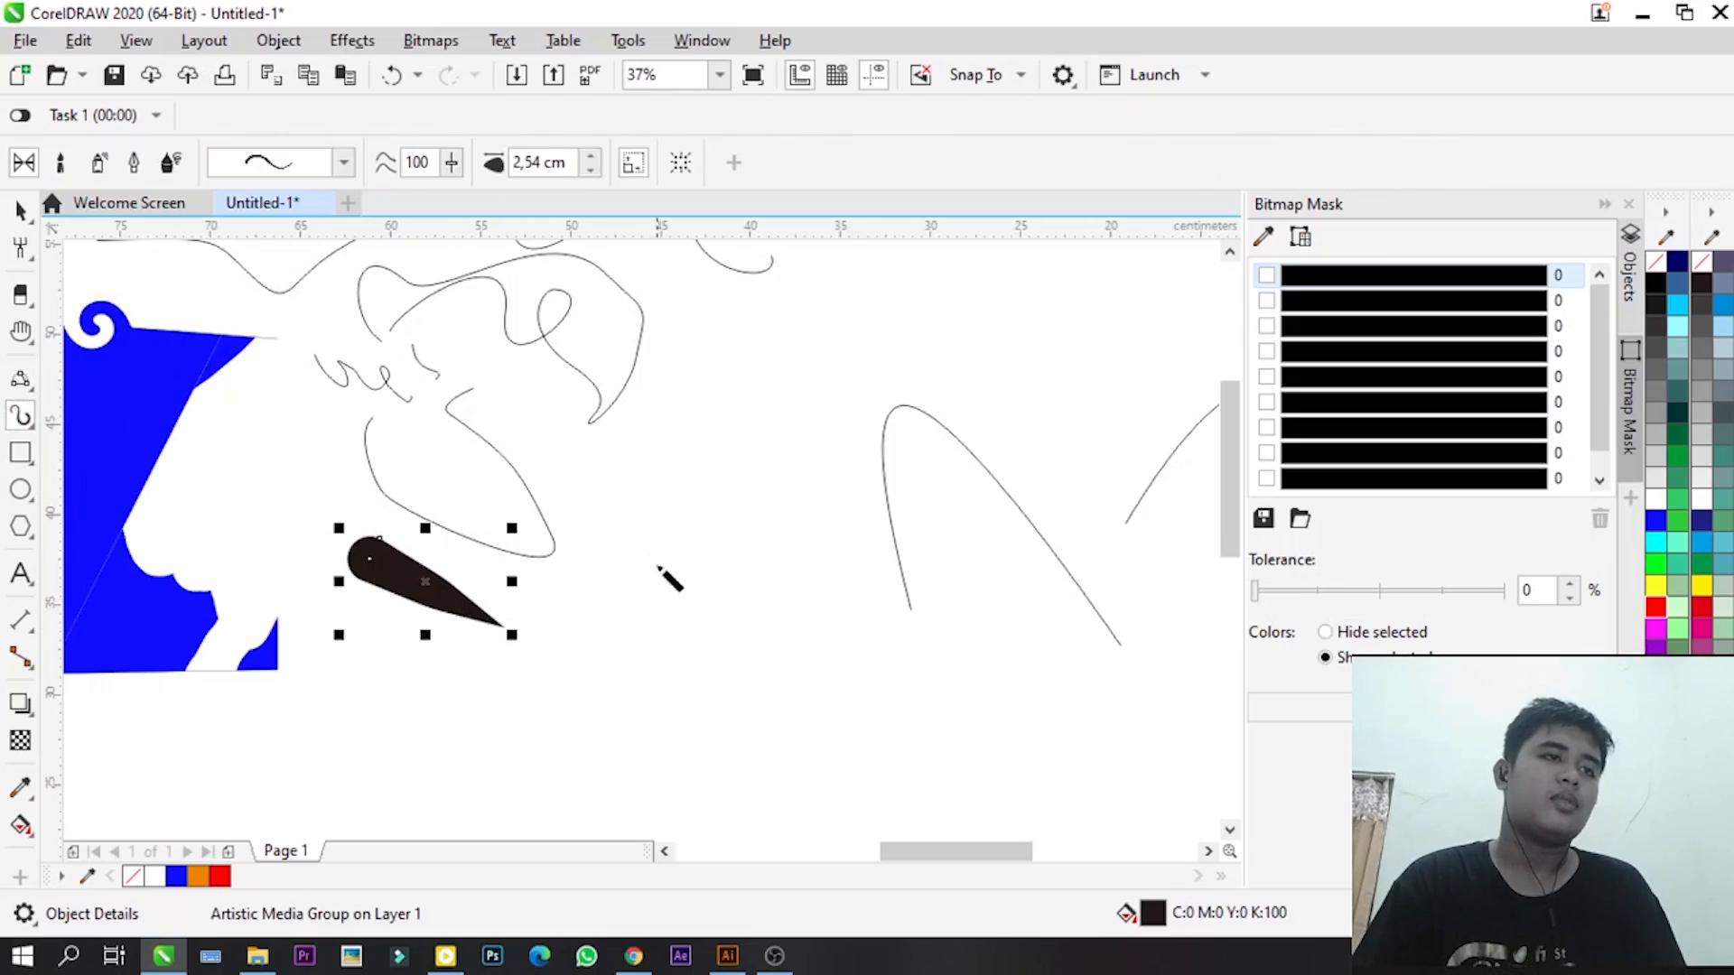
mouse_move(635, 533)
mouse_down()
mouse_move(666, 716)
mouse_move(691, 594)
mouse_up()
mouse_move(742, 420)
mouse_down()
mouse_move(708, 492)
mouse_move(778, 692)
mouse_up()
scroll(859, 524, up, 2)
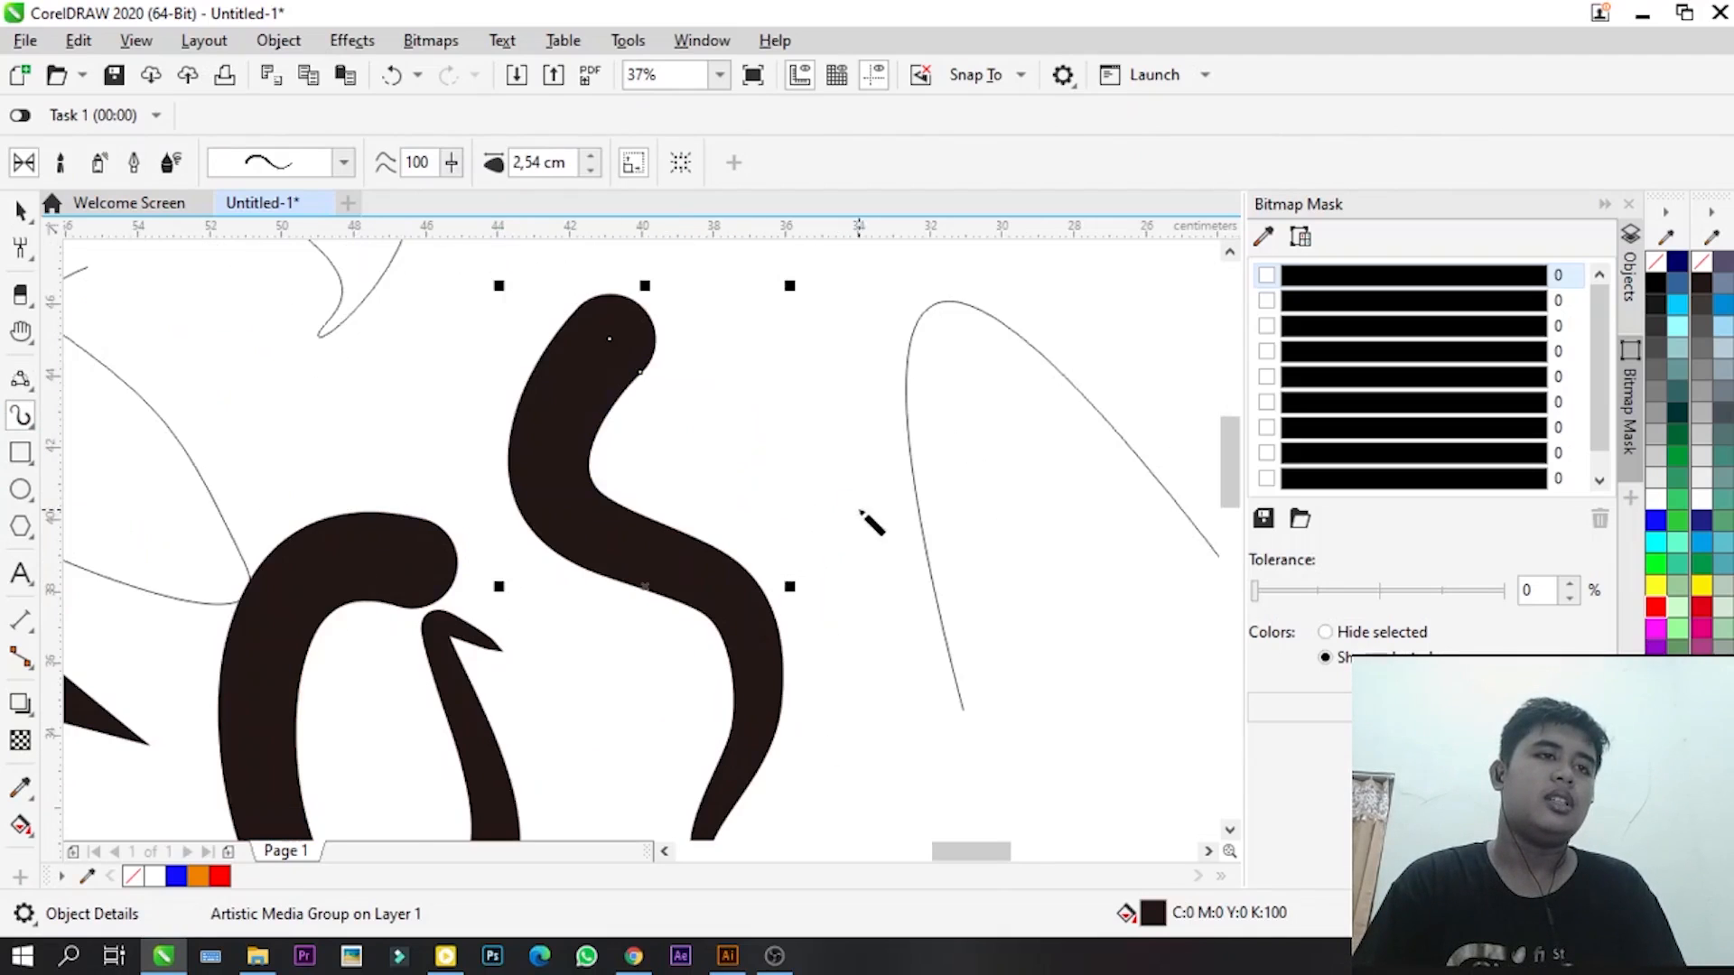
scroll(643, 442, down, 2)
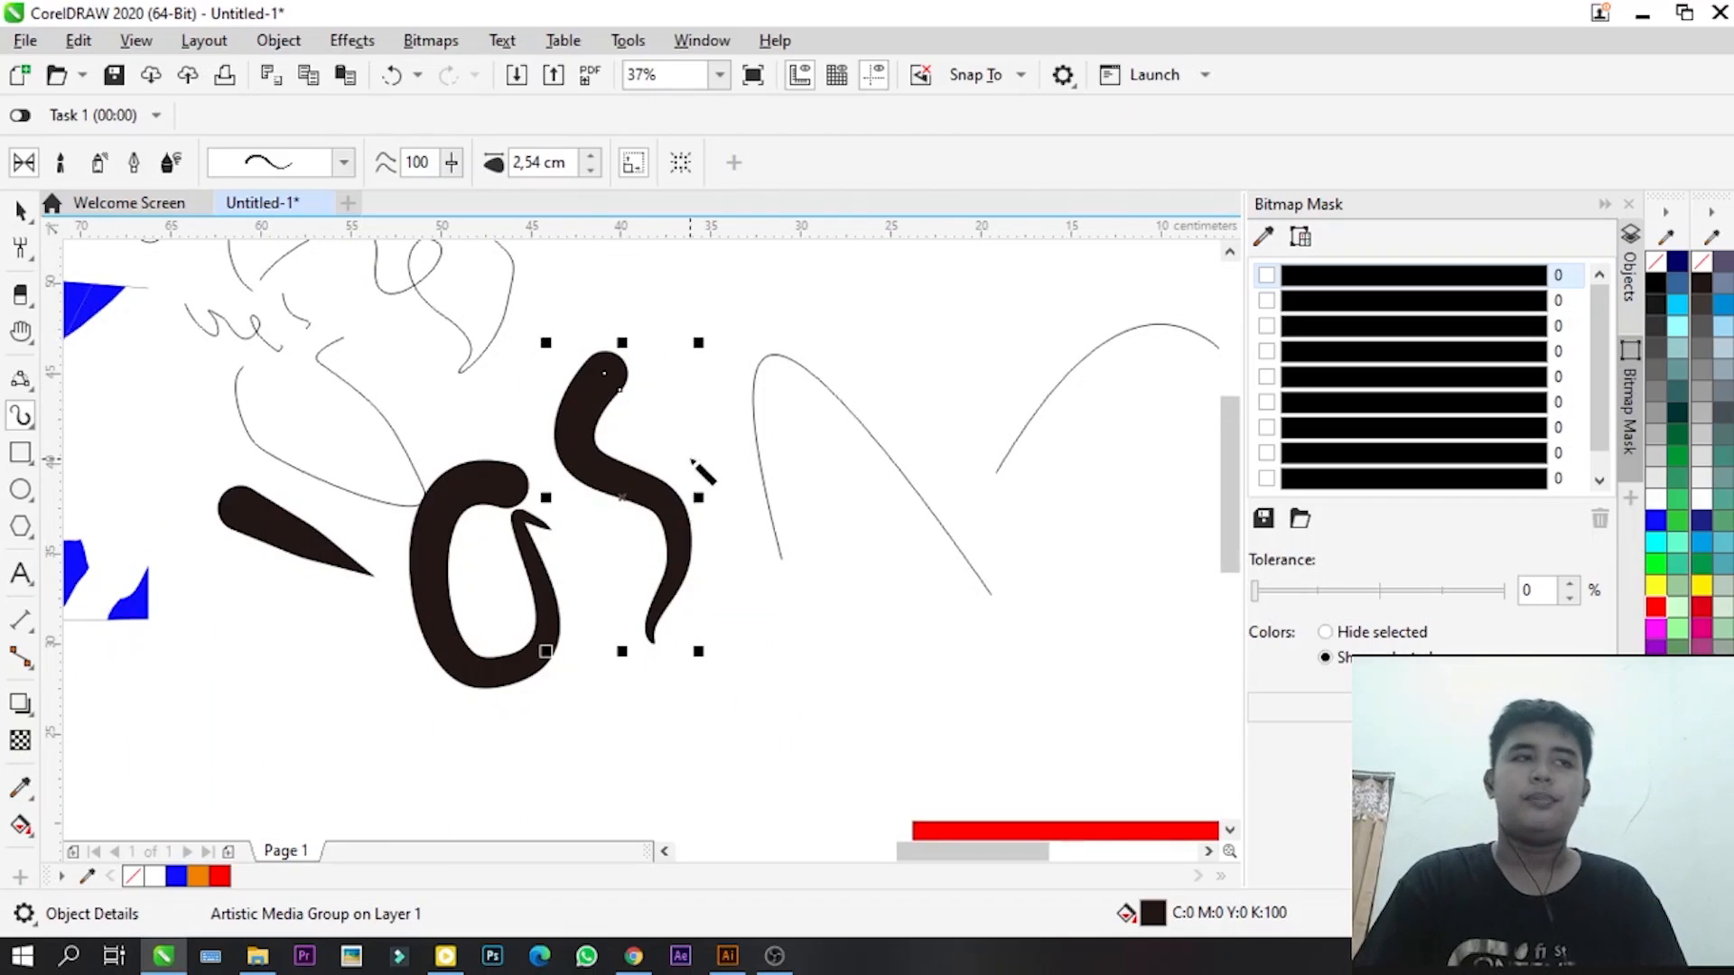
- Apply the angular-tipped preset stroke to the S-shaped stroke and paint two more short curved Artistic Media strokes beside it
click(262, 162)
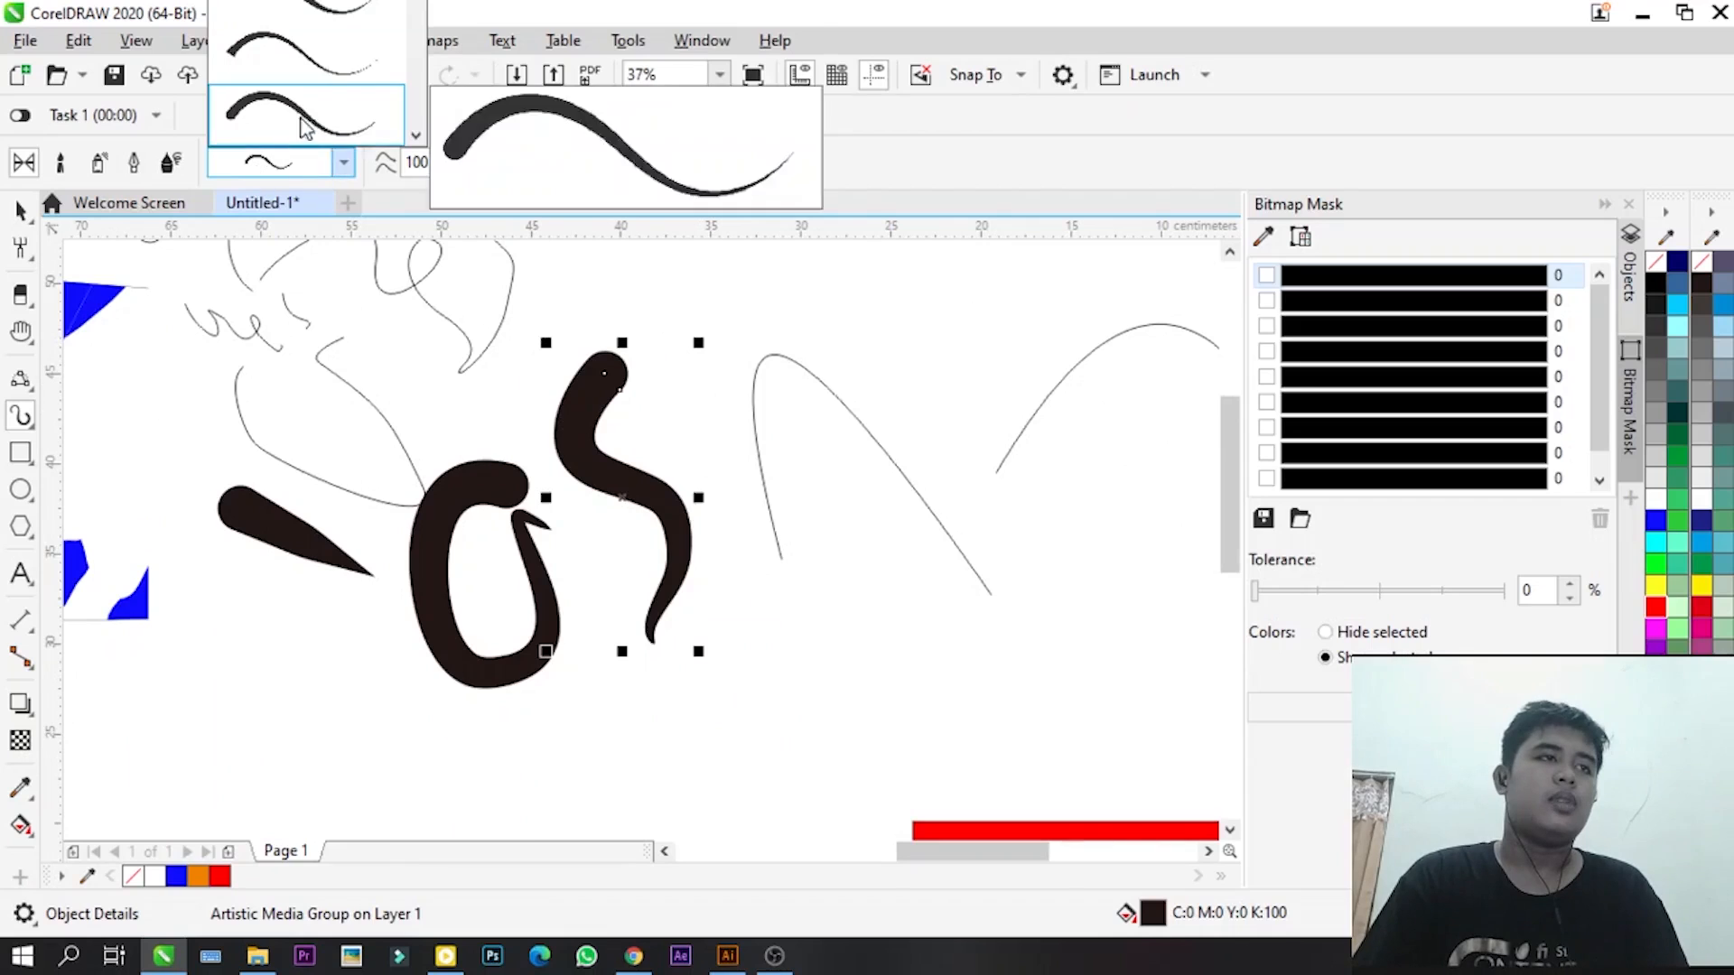
click(314, 52)
drag(690, 349, 731, 477)
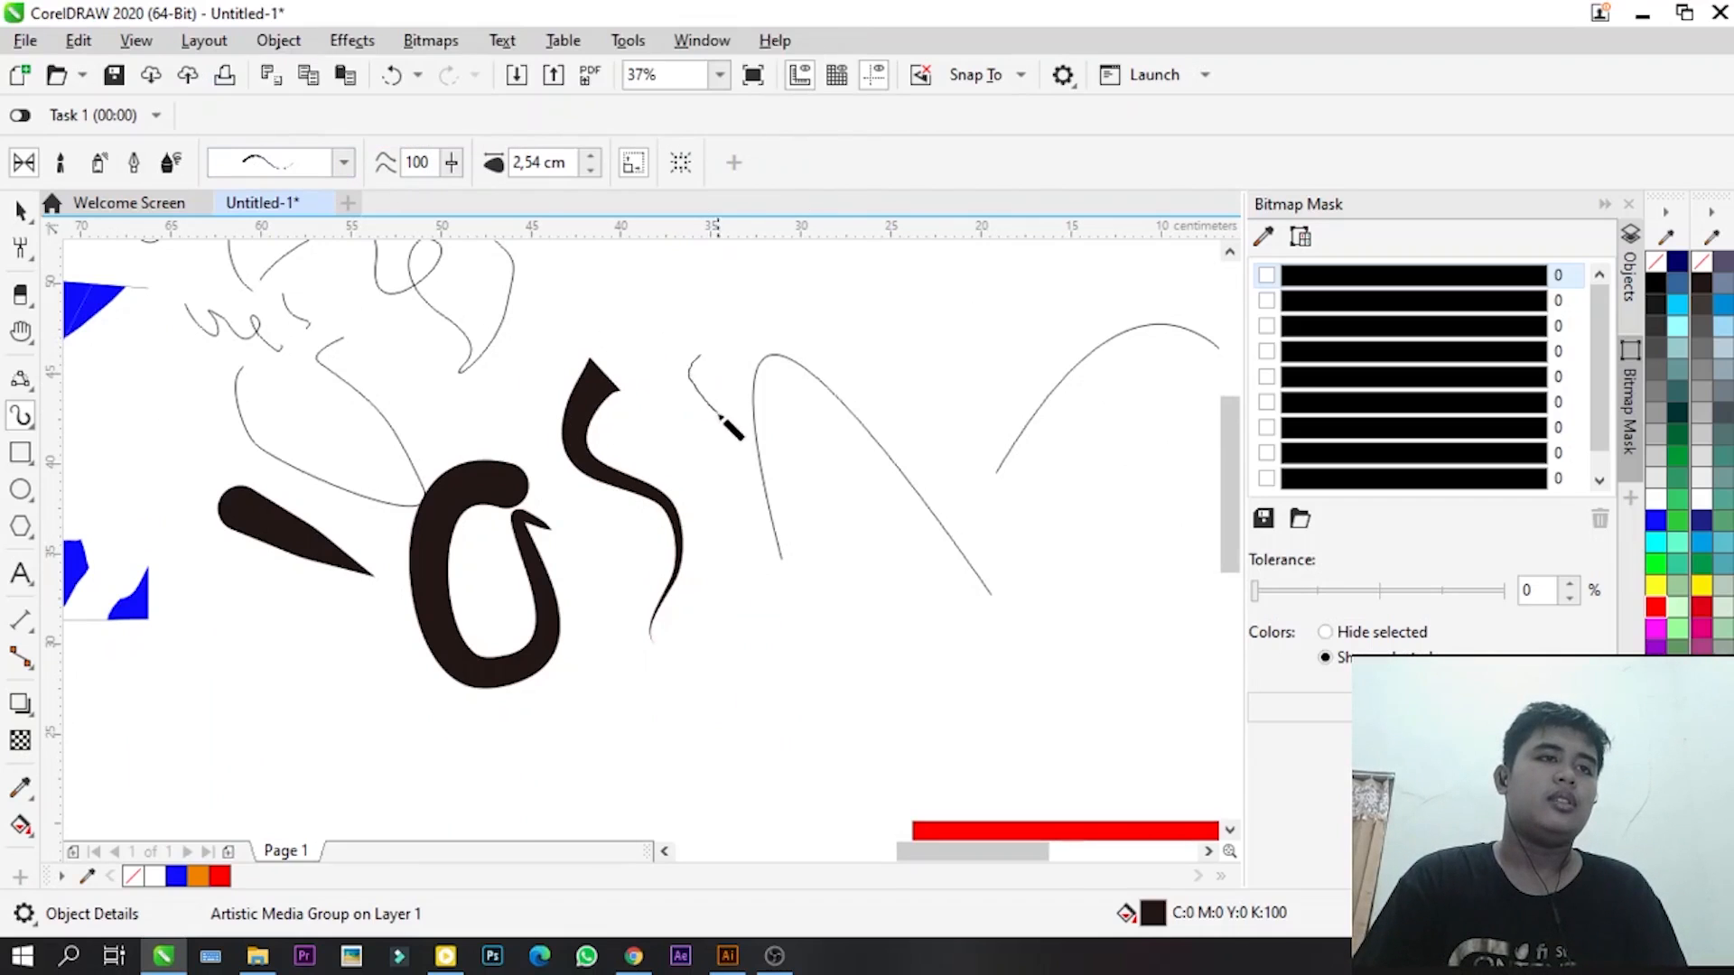
mouse_move(757, 577)
mouse_down()
mouse_move(808, 767)
mouse_move(817, 728)
mouse_up()
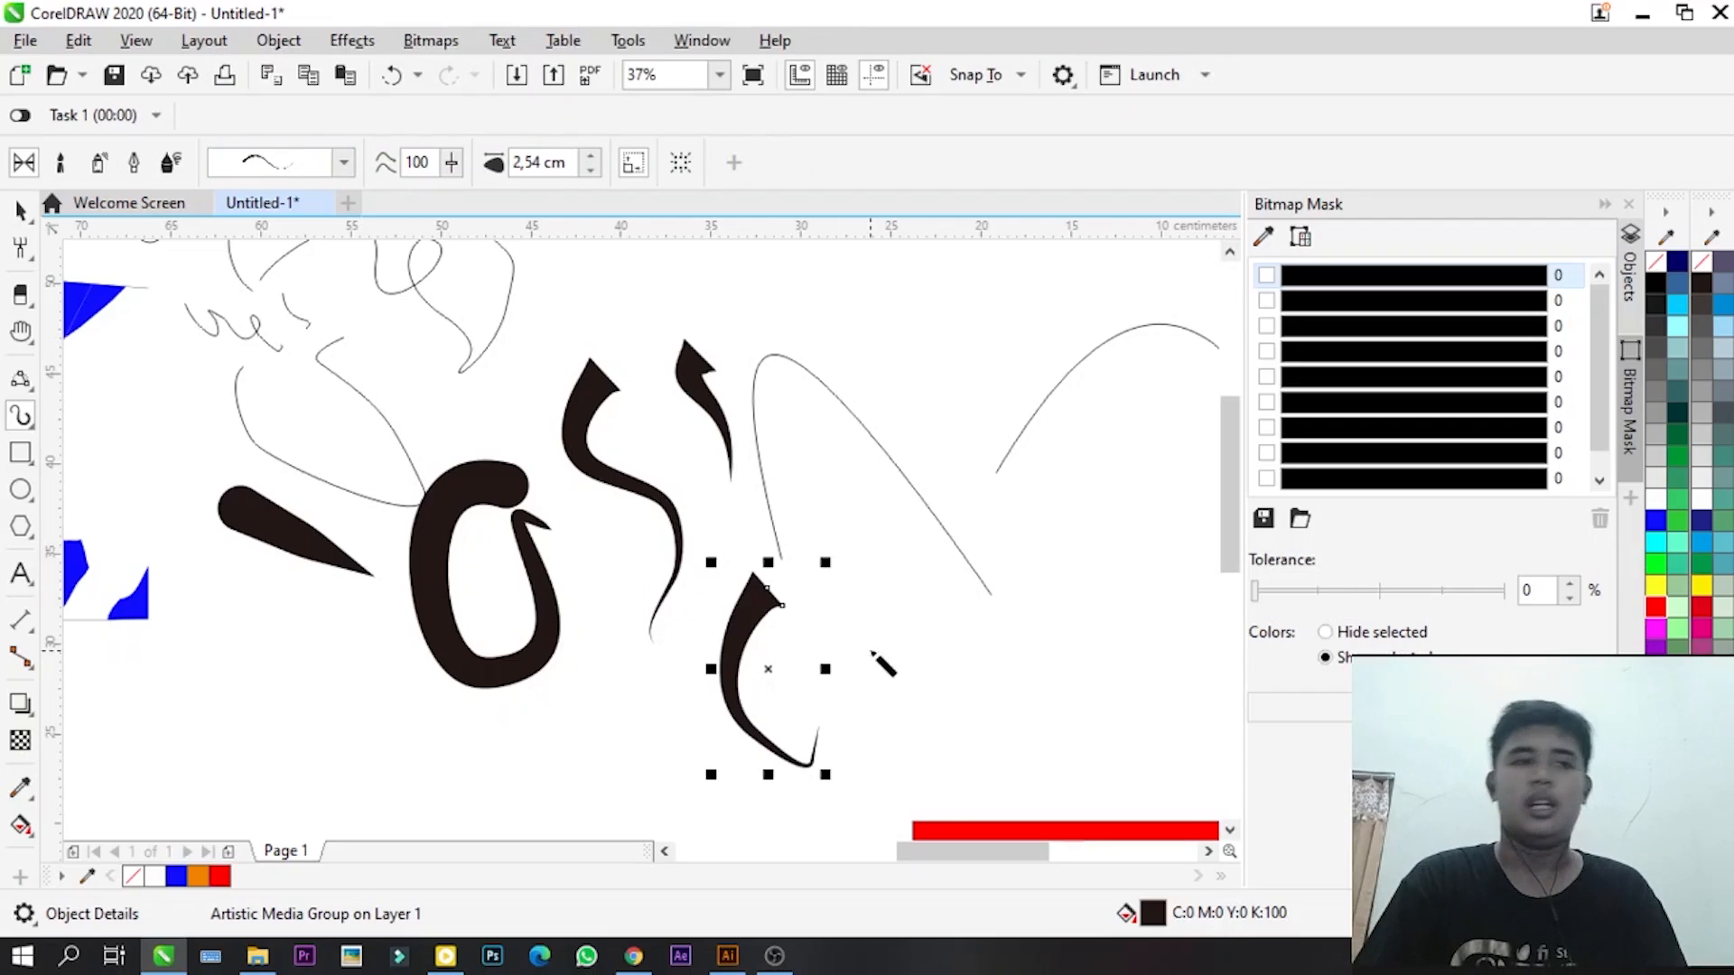
scroll(813, 569, down, 3)
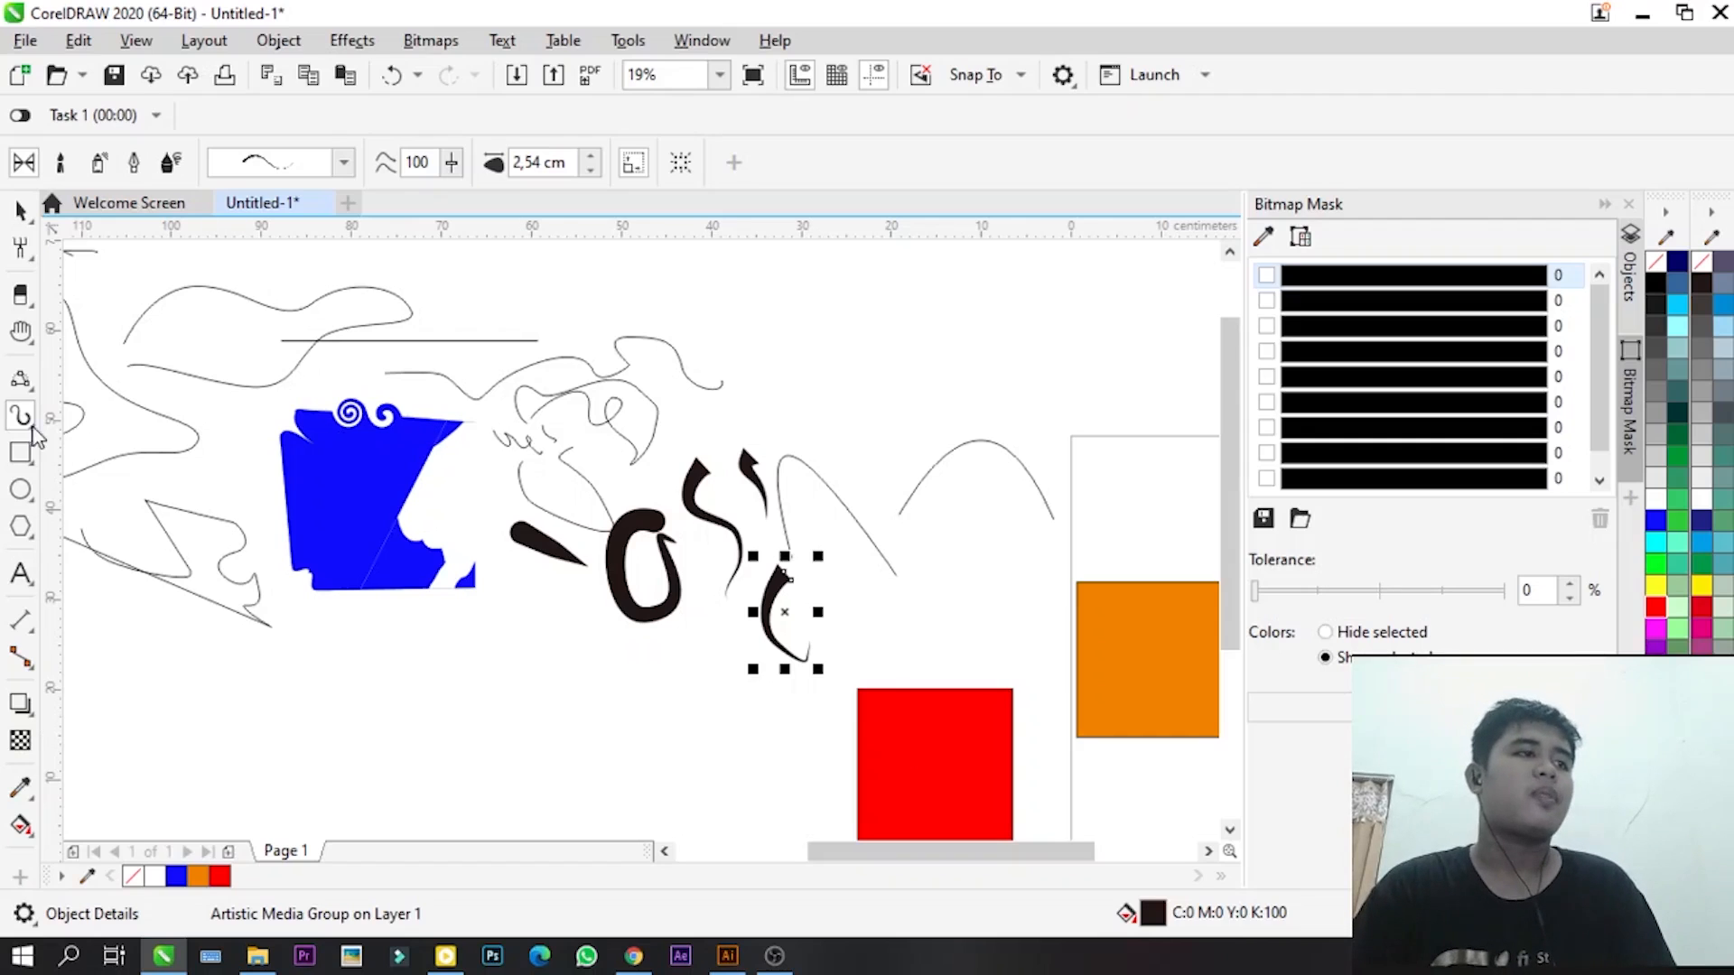
- Draw a rectangle about 17.9 by 14.7 cm just above the page
click(20, 448)
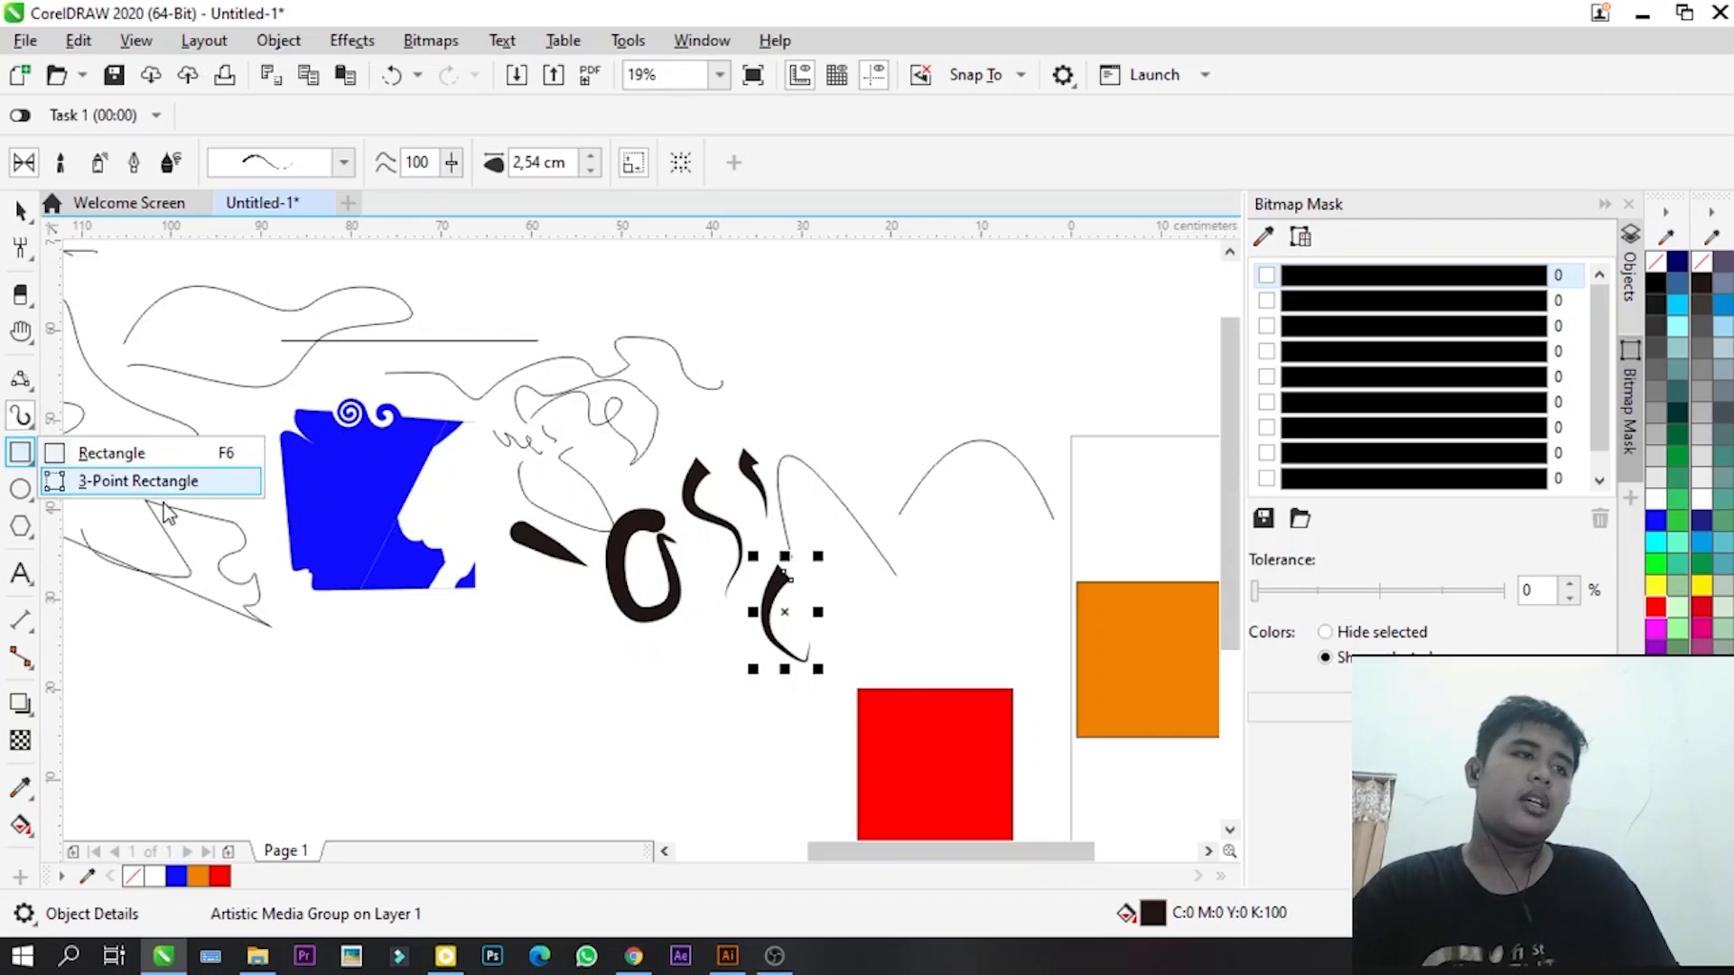
scroll(574, 492, down, 2)
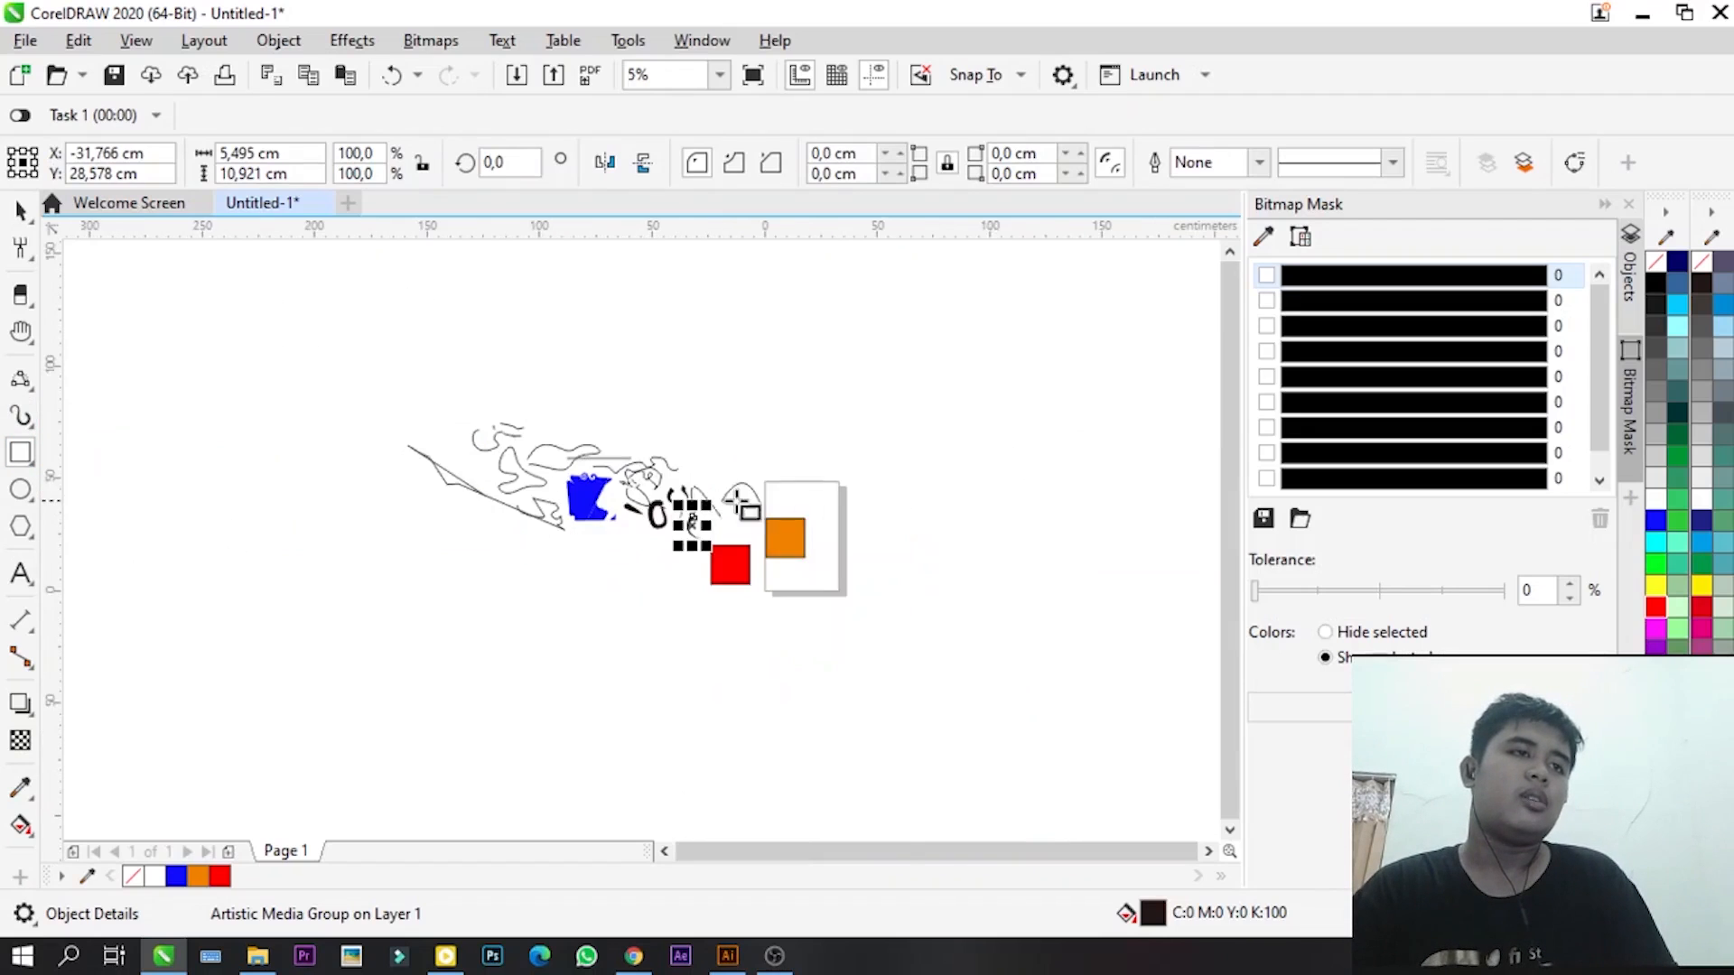
scroll(776, 503, up, 2)
drag(656, 306, 817, 439)
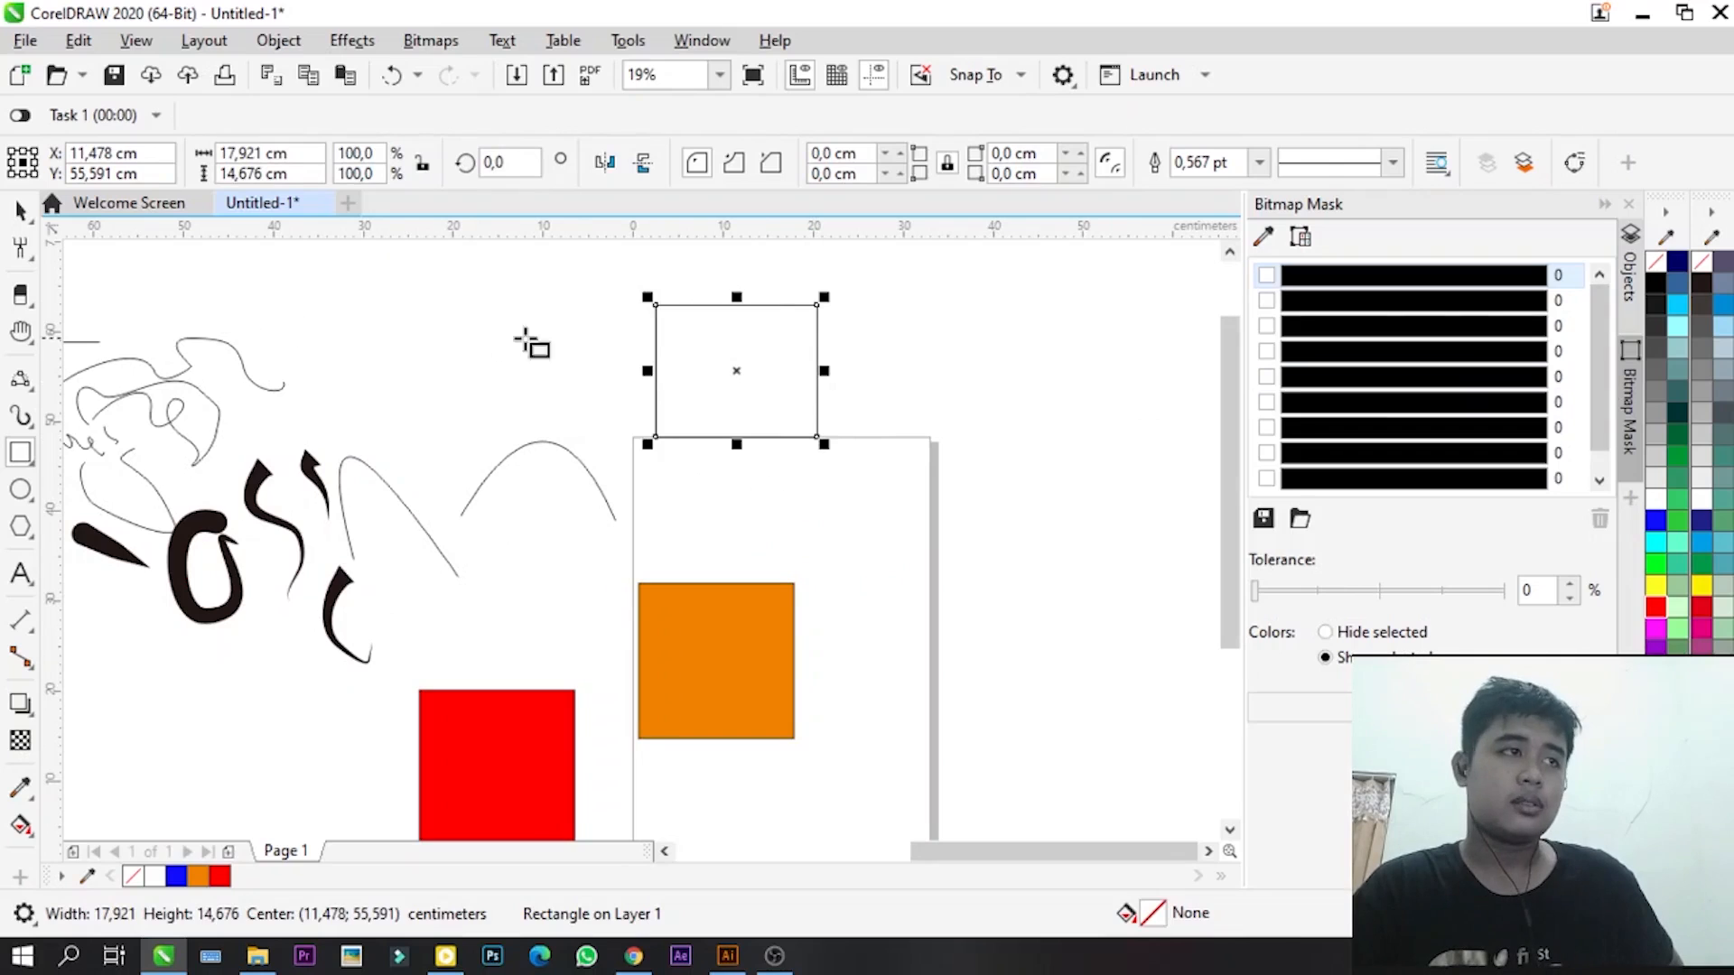
- Stretch the rectangle above the page into a square of about 17.9 cm and place a copy beside it
drag(737, 297, 874, 319)
click(20, 211)
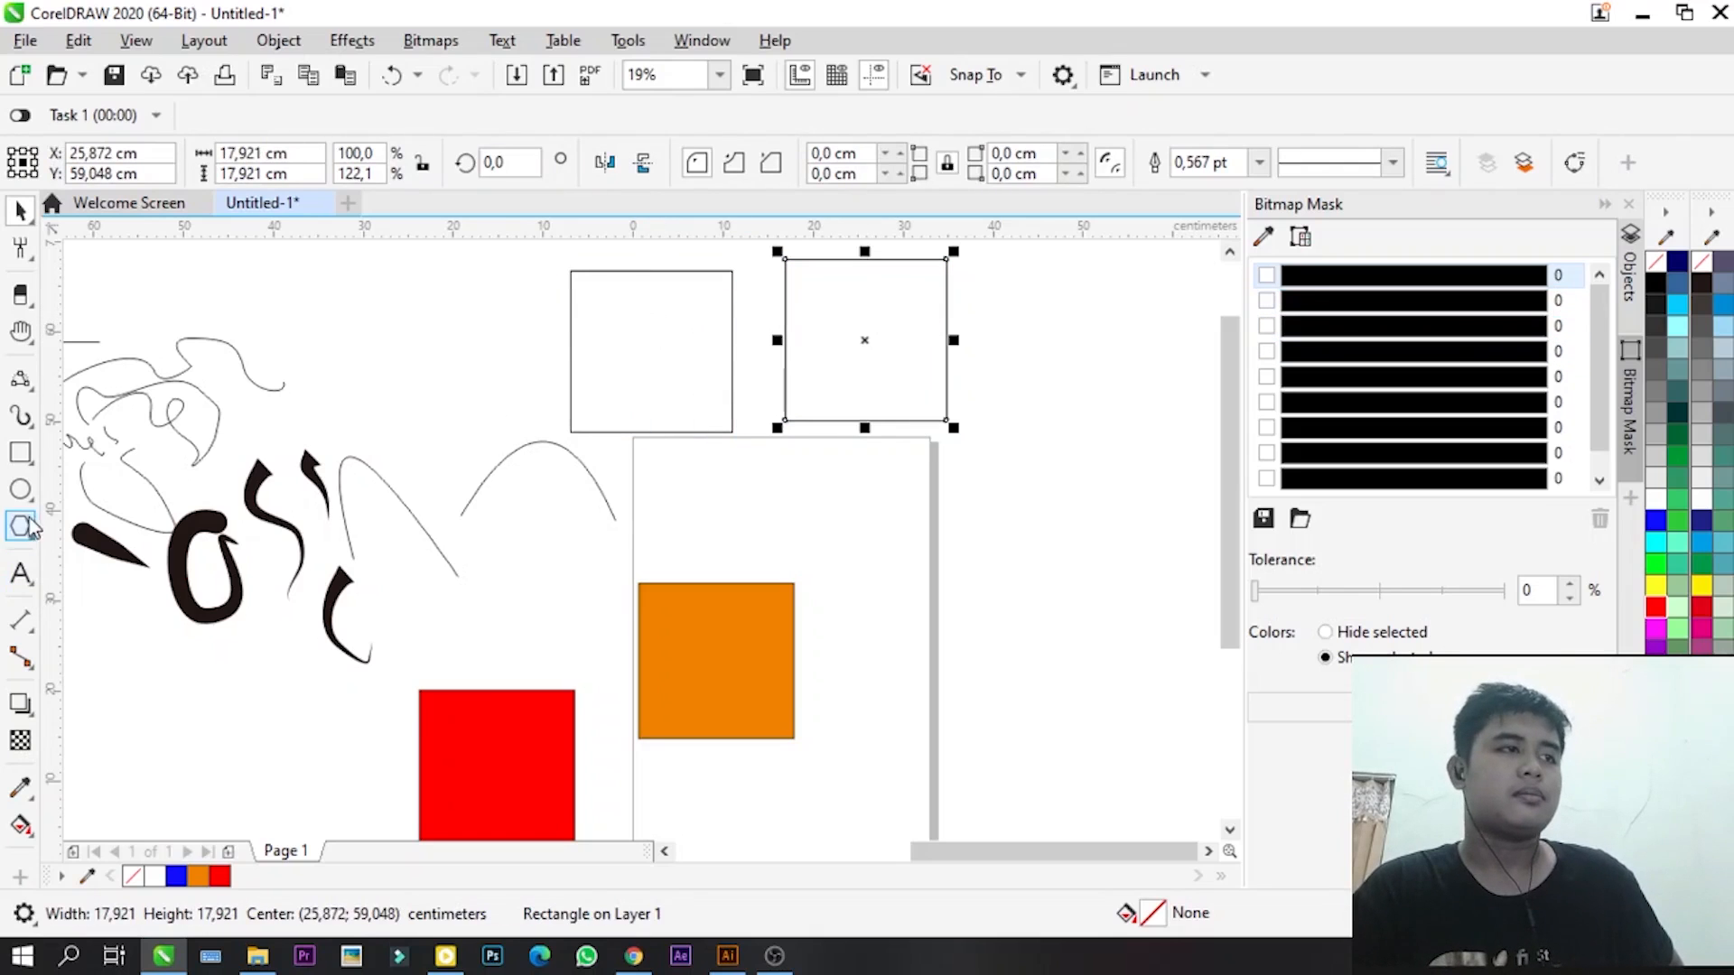
- Draw an upright ellipse about 11.1 by 15.2 cm to the right of the two squares
click(20, 490)
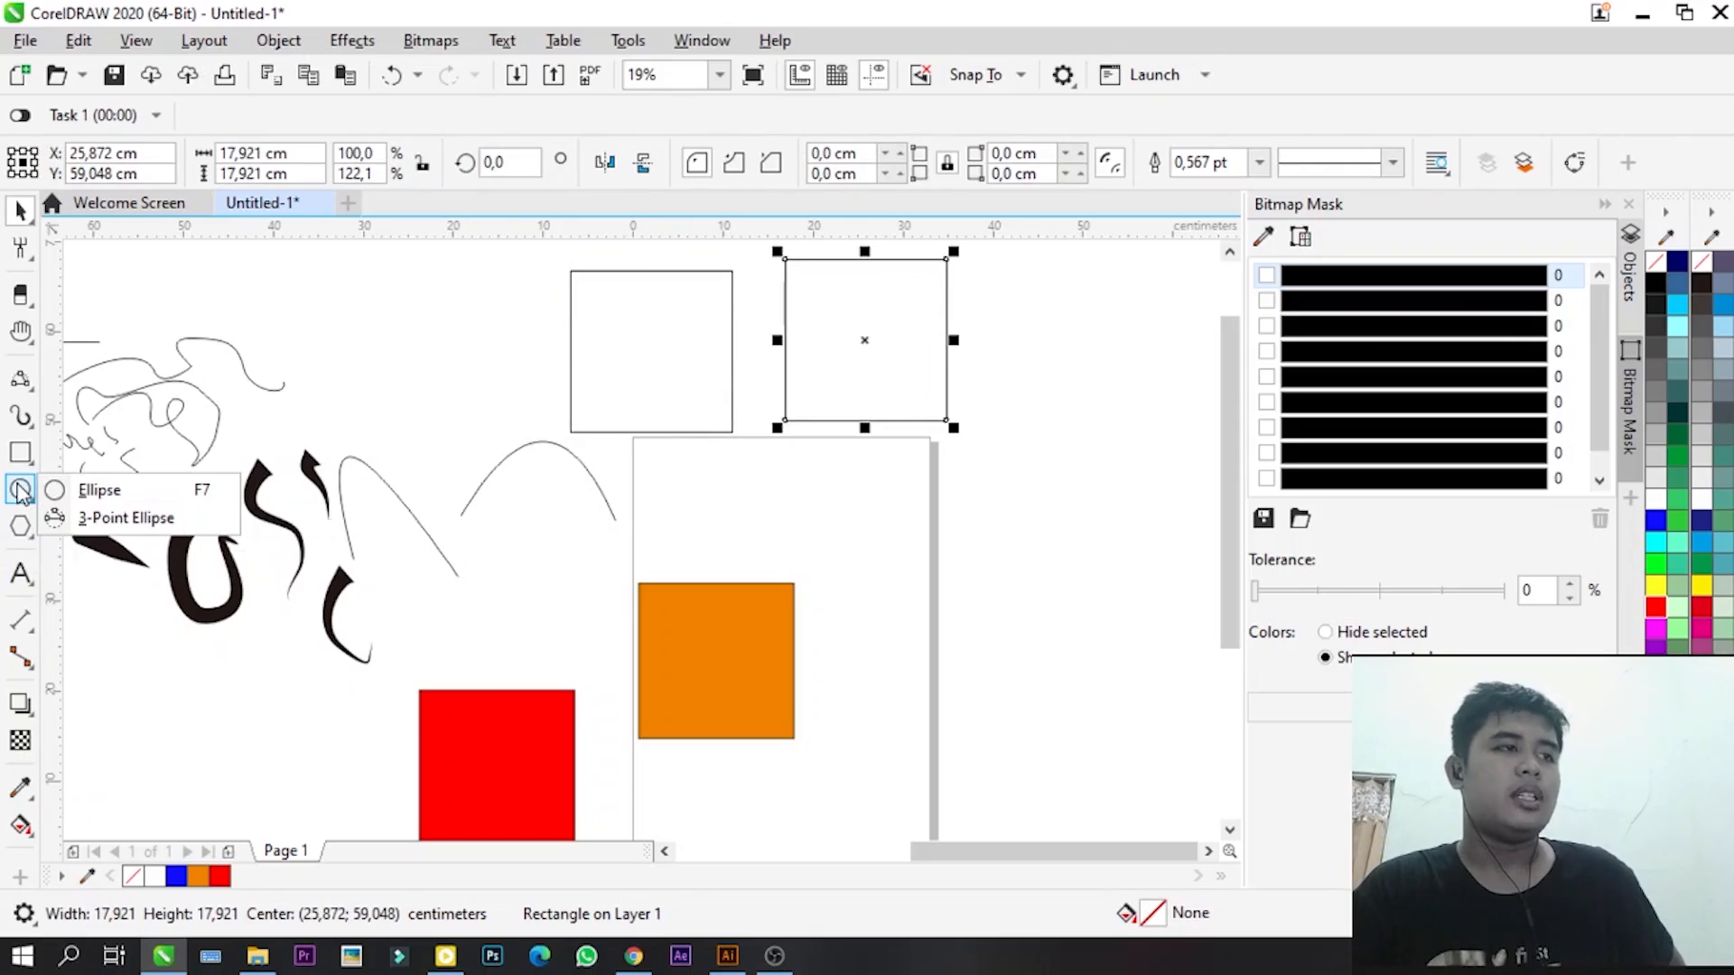
click(90, 490)
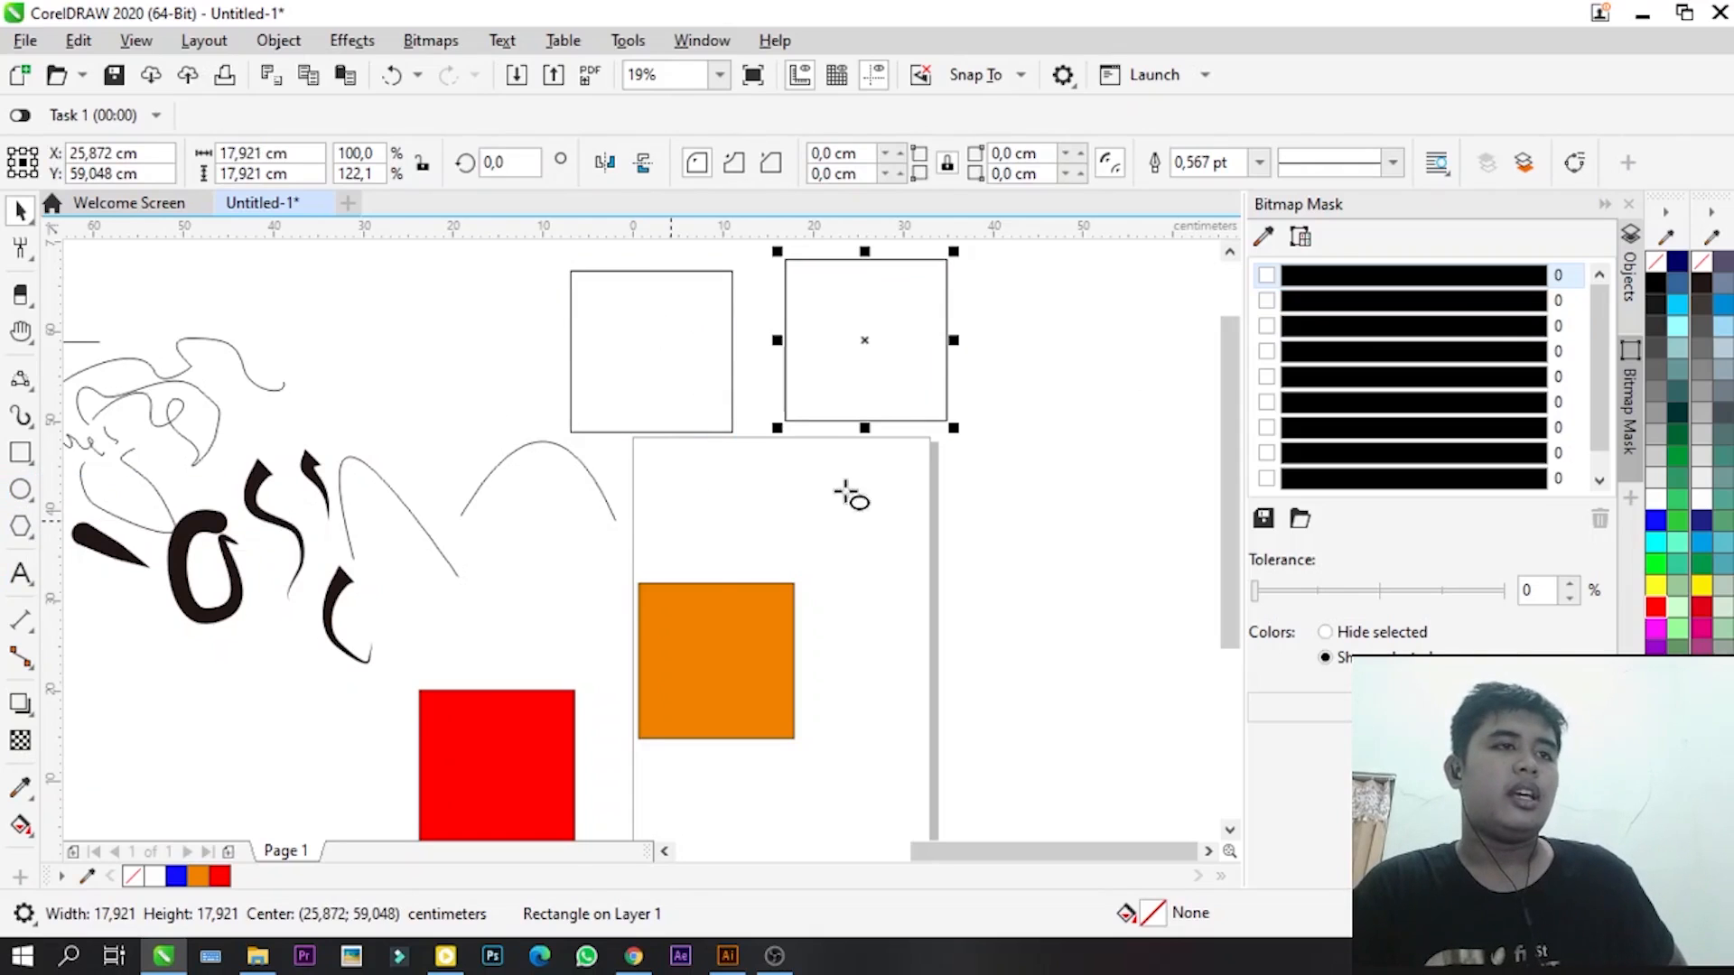
scroll(983, 445, down, 2)
scroll(982, 445, up, 2)
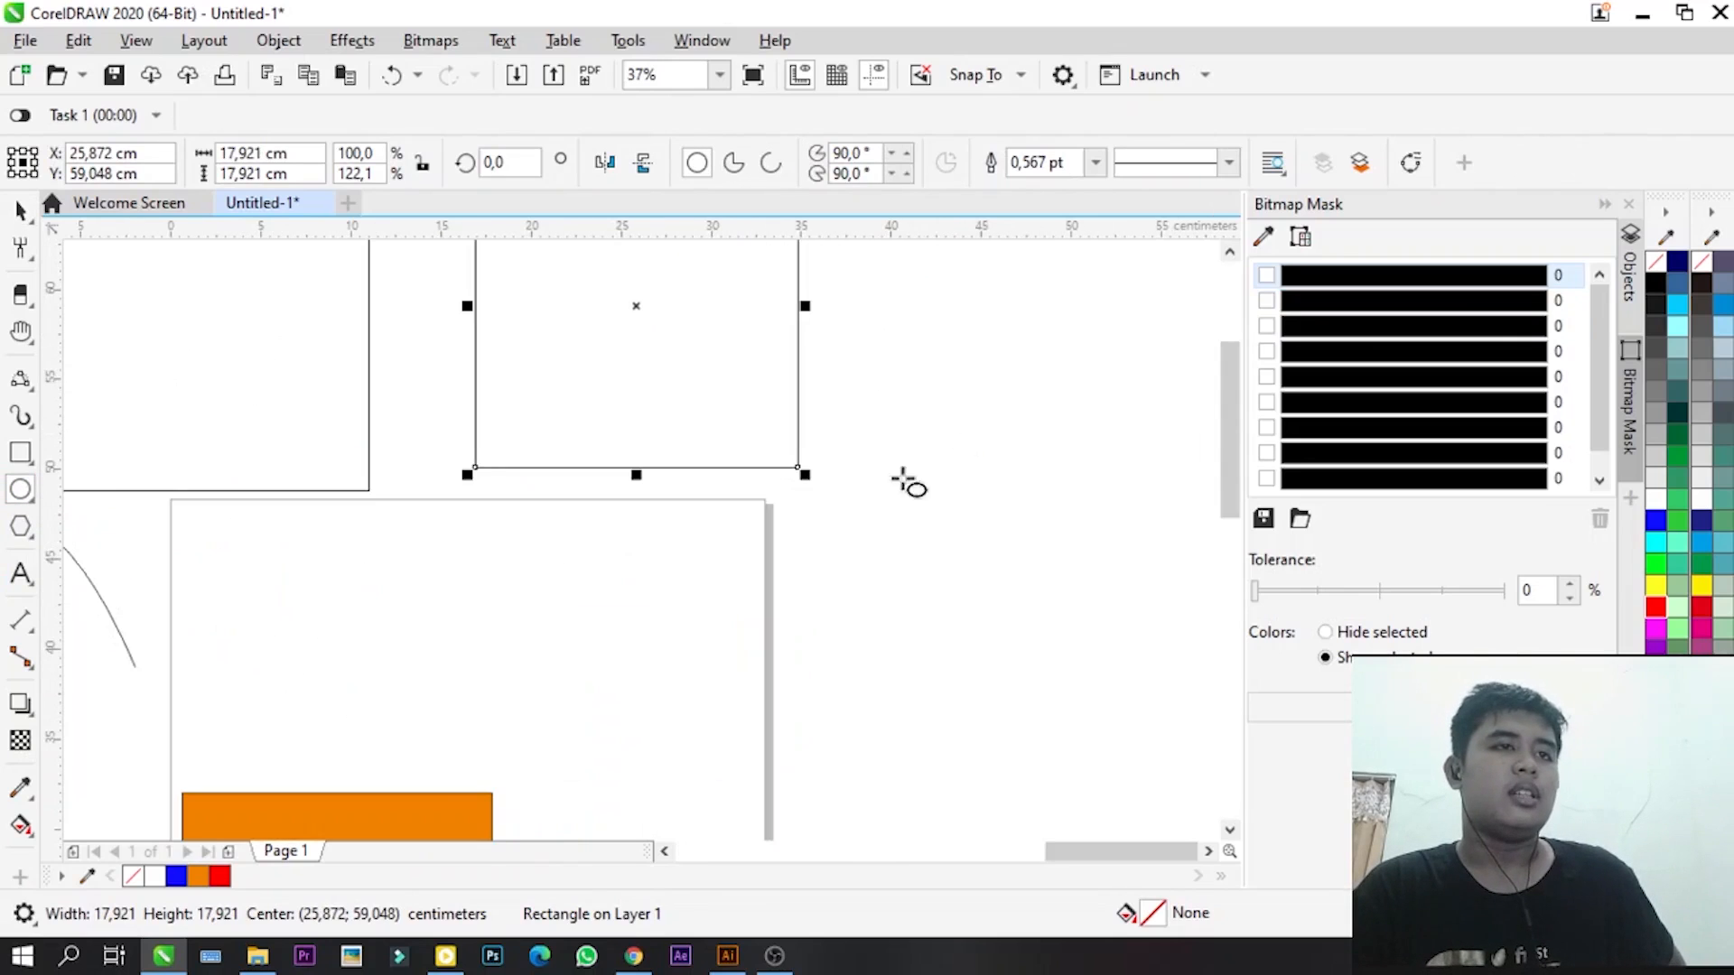
mouse_move(867, 293)
mouse_down()
mouse_move(1040, 454)
mouse_move(1106, 562)
mouse_move(1016, 483)
mouse_move(1006, 505)
mouse_move(1076, 534)
mouse_move(1052, 581)
mouse_move(1009, 456)
mouse_move(976, 430)
mouse_move(1090, 641)
mouse_move(906, 398)
mouse_move(1087, 617)
mouse_move(1030, 562)
mouse_move(1038, 534)
mouse_move(956, 415)
mouse_move(978, 469)
mouse_move(957, 404)
mouse_move(1037, 569)
mouse_move(900, 323)
mouse_move(1104, 603)
mouse_move(1026, 523)
mouse_move(991, 398)
mouse_move(1006, 500)
mouse_move(1038, 557)
mouse_move(1005, 479)
mouse_up()
key(shift)
key(ctrl)
key(ctrl)
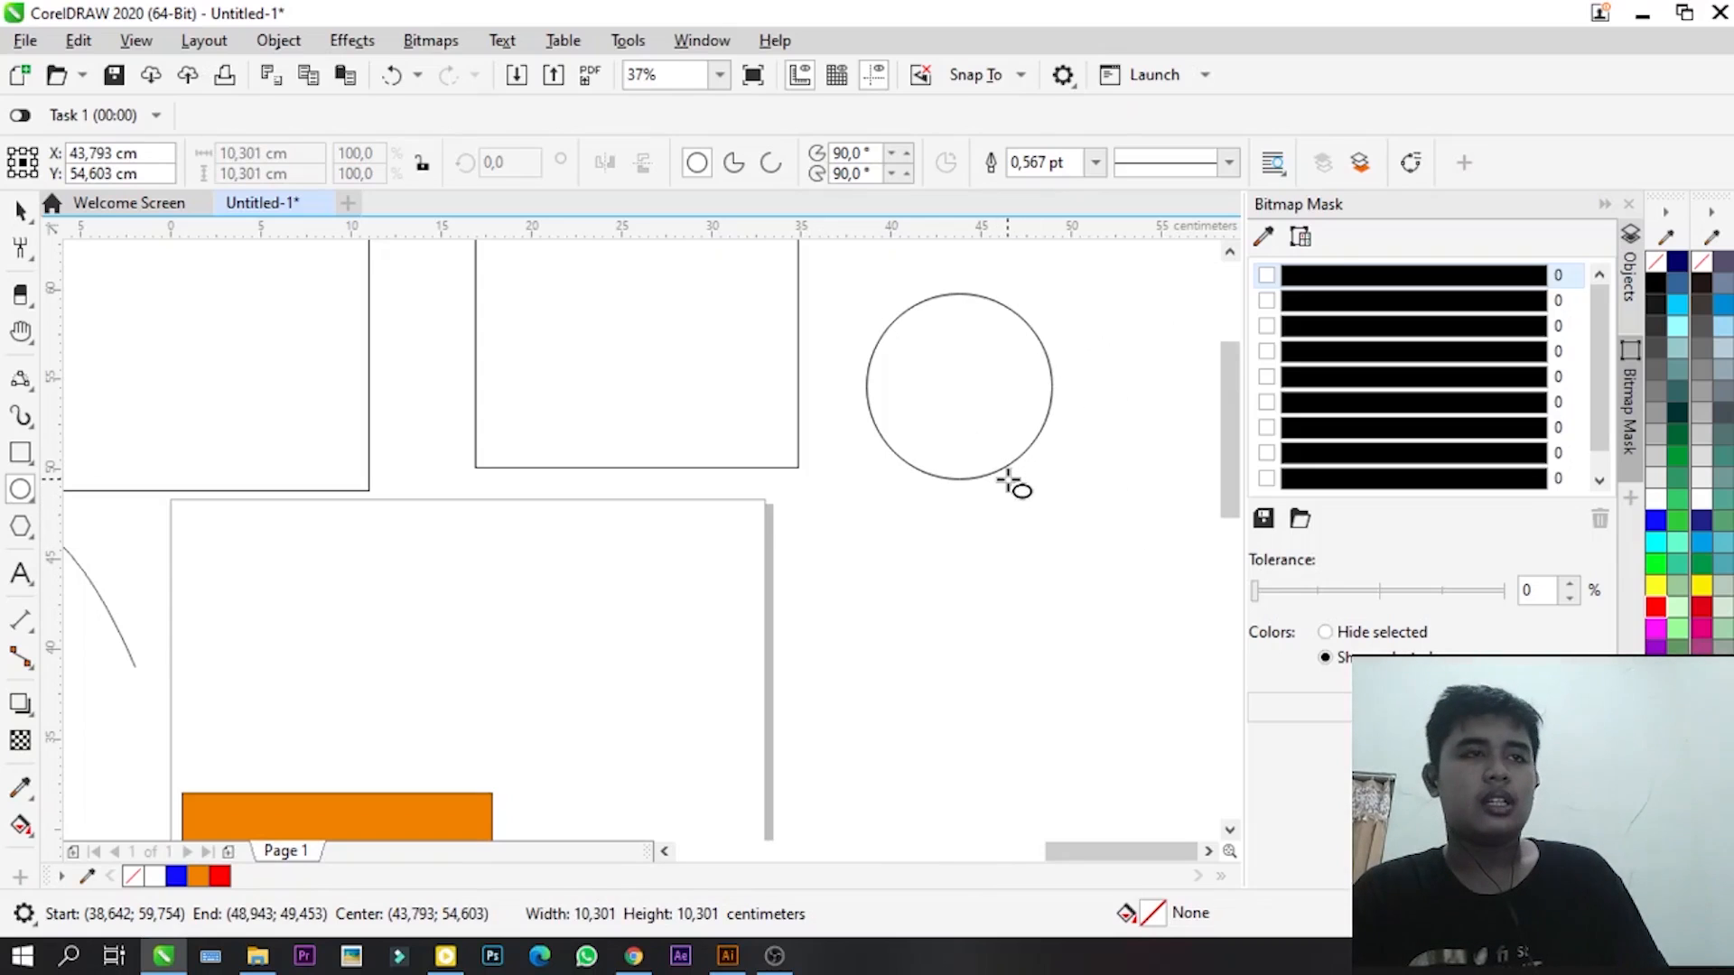
drag(1009, 479, 1068, 572)
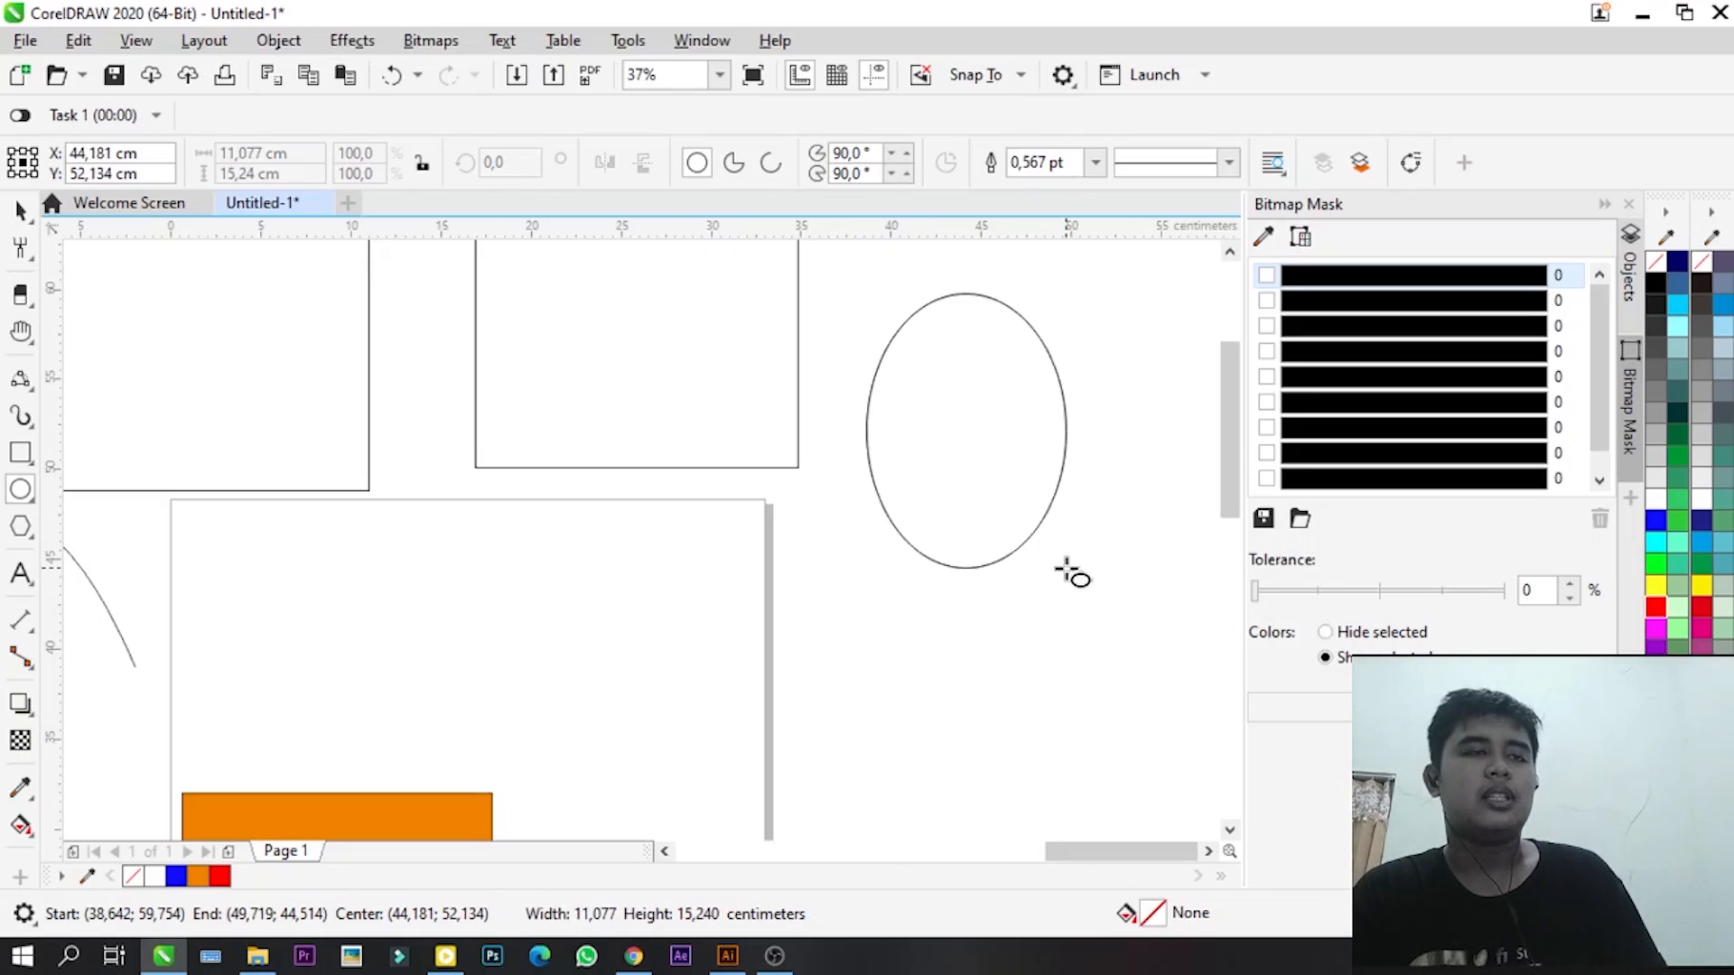
- Draw two overlapping five-sided polygons above and left of the squares, the lower one about 27.8 by 37.6 cm
scroll(738, 505, down, 4)
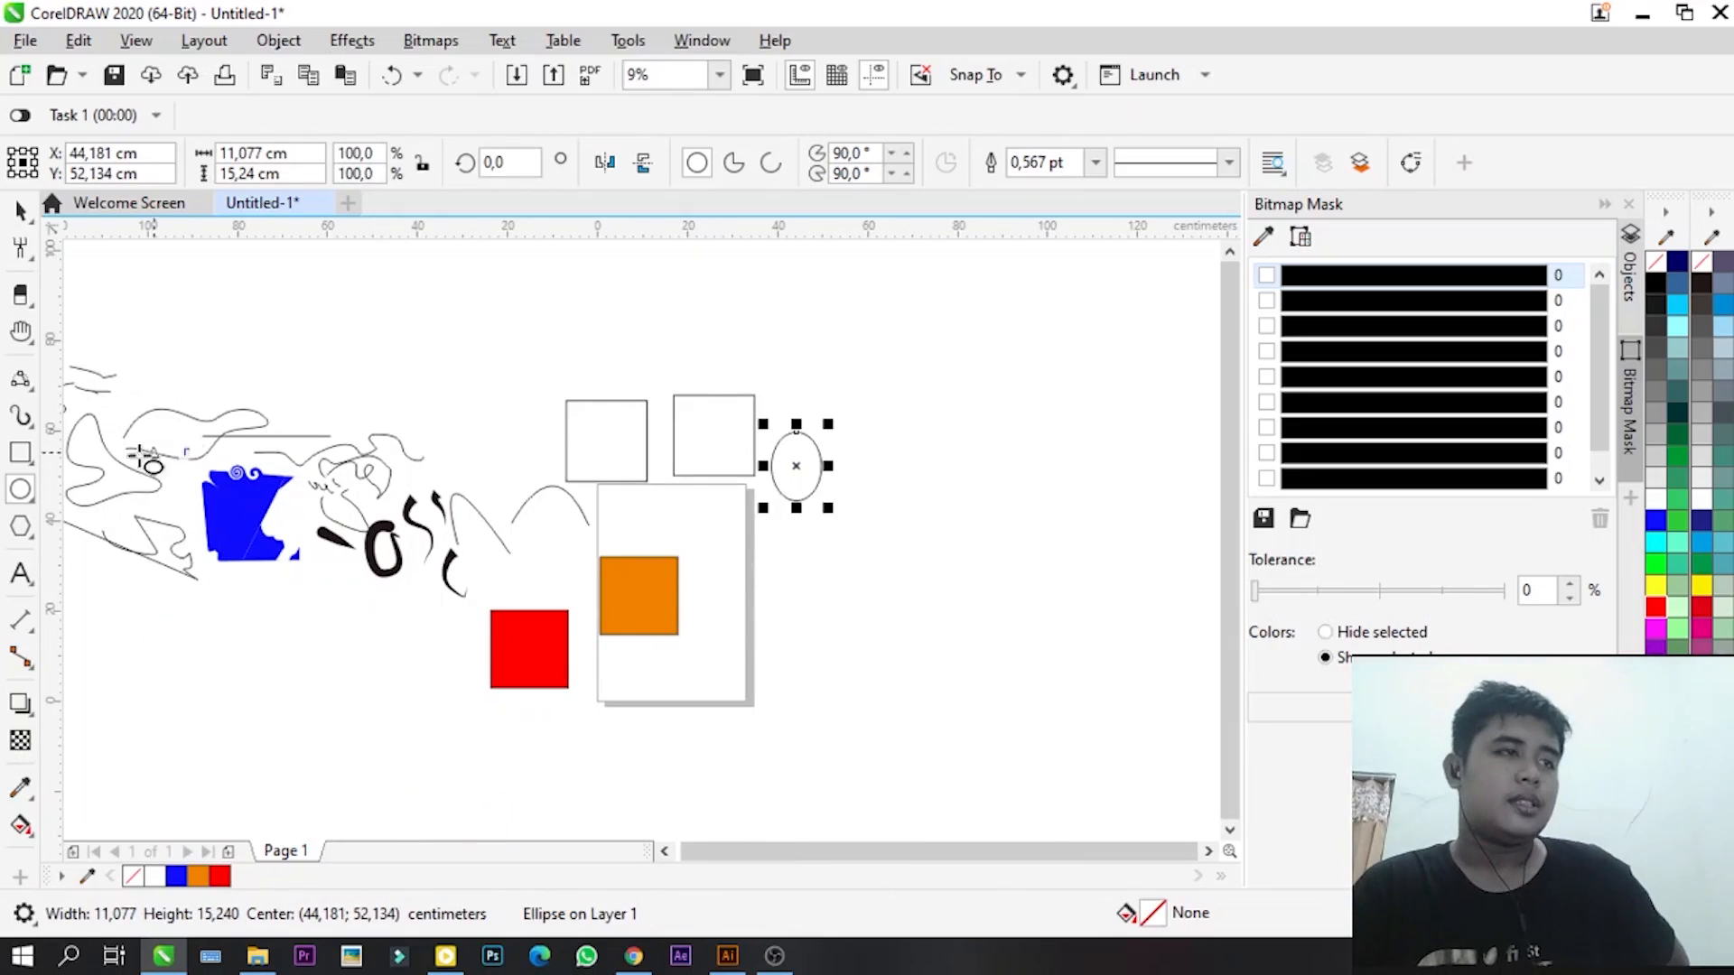
click(19, 535)
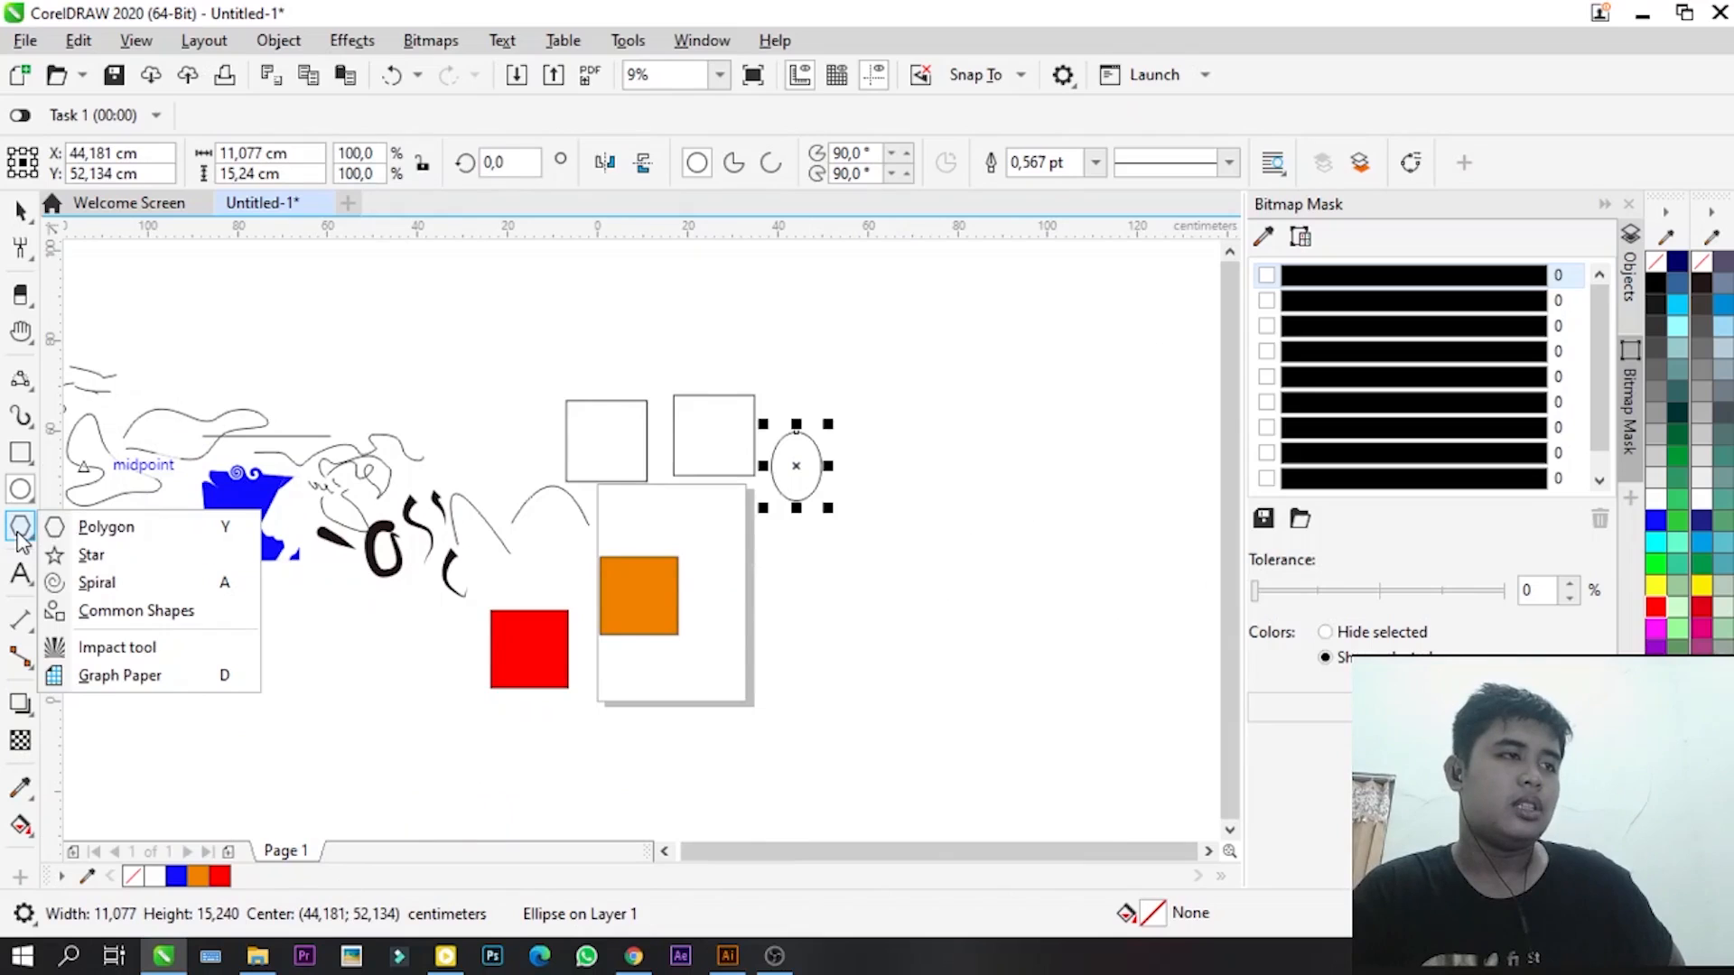
click(95, 528)
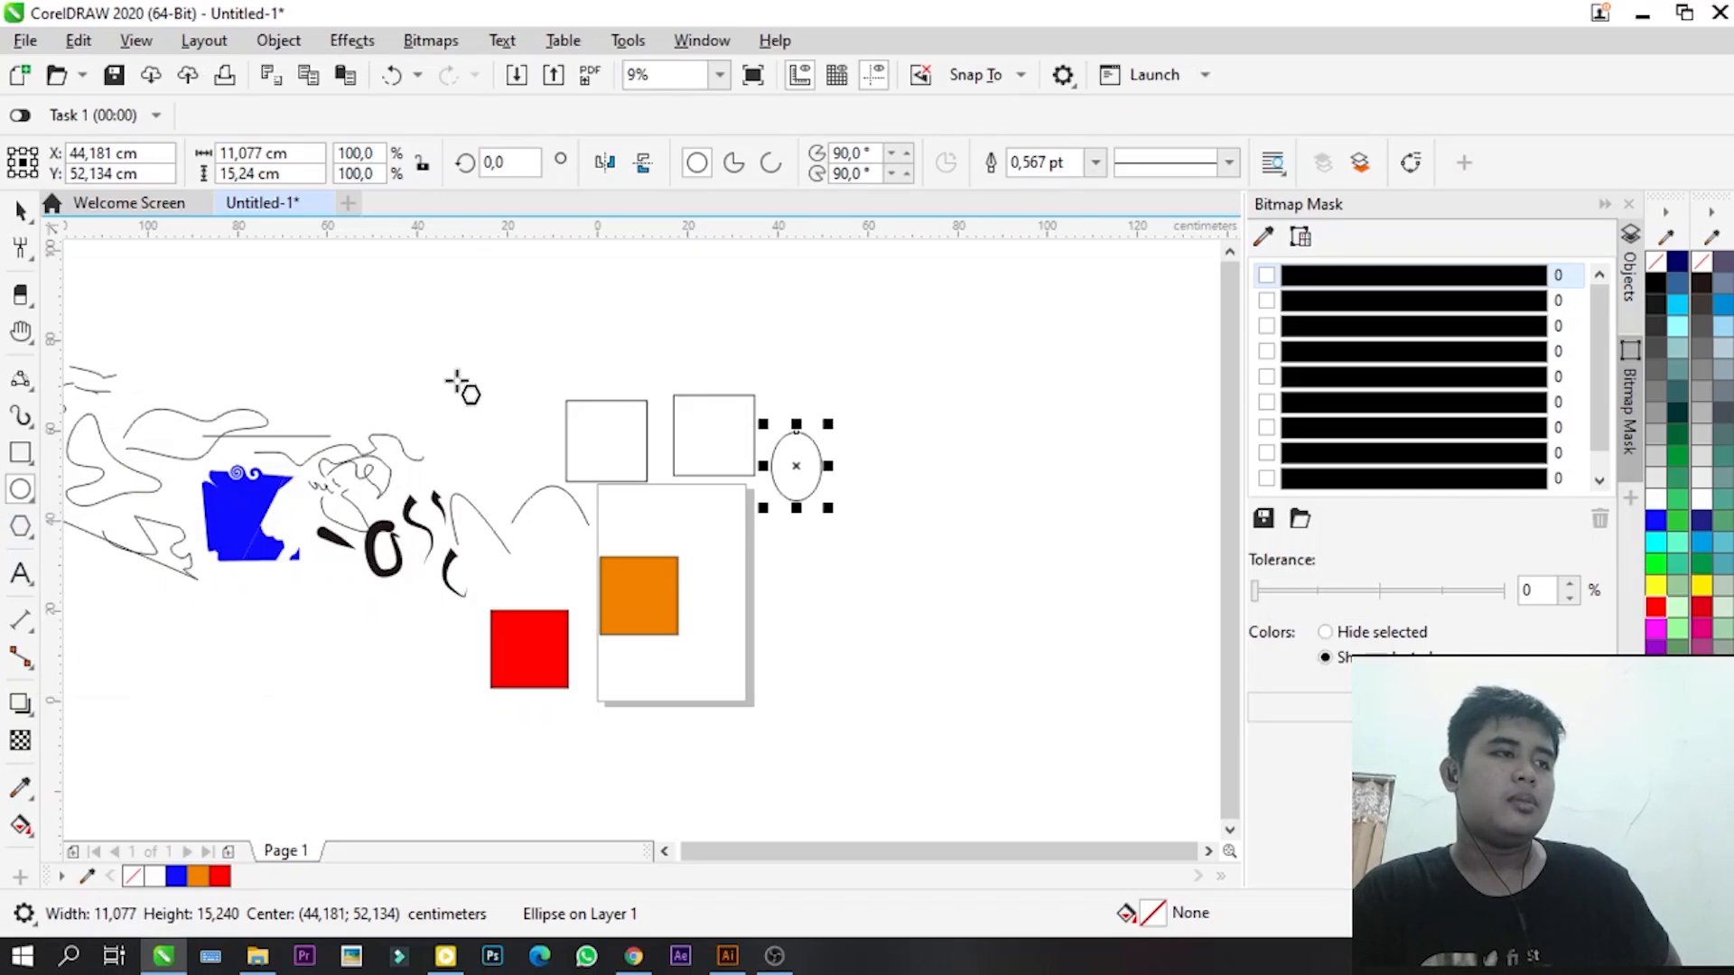
drag(442, 311, 567, 481)
scroll(578, 307, down, 1)
scroll(578, 312, up, 2)
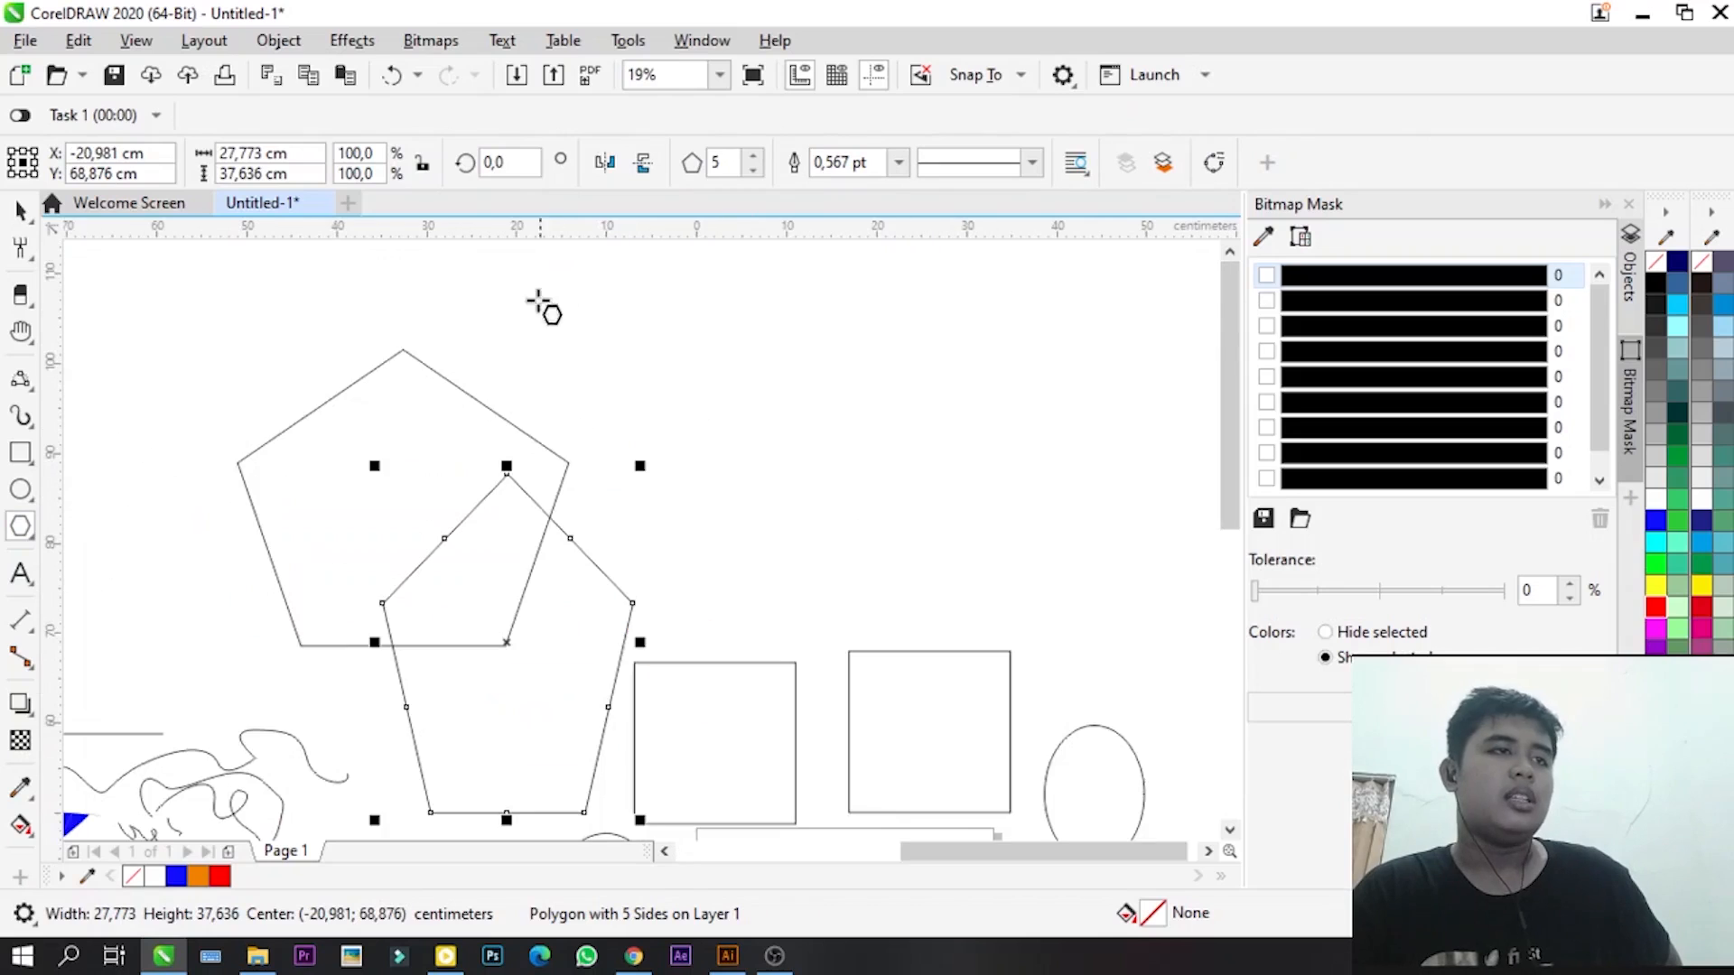
- Set the number of sides of the lower polygon to 10
click(753, 157)
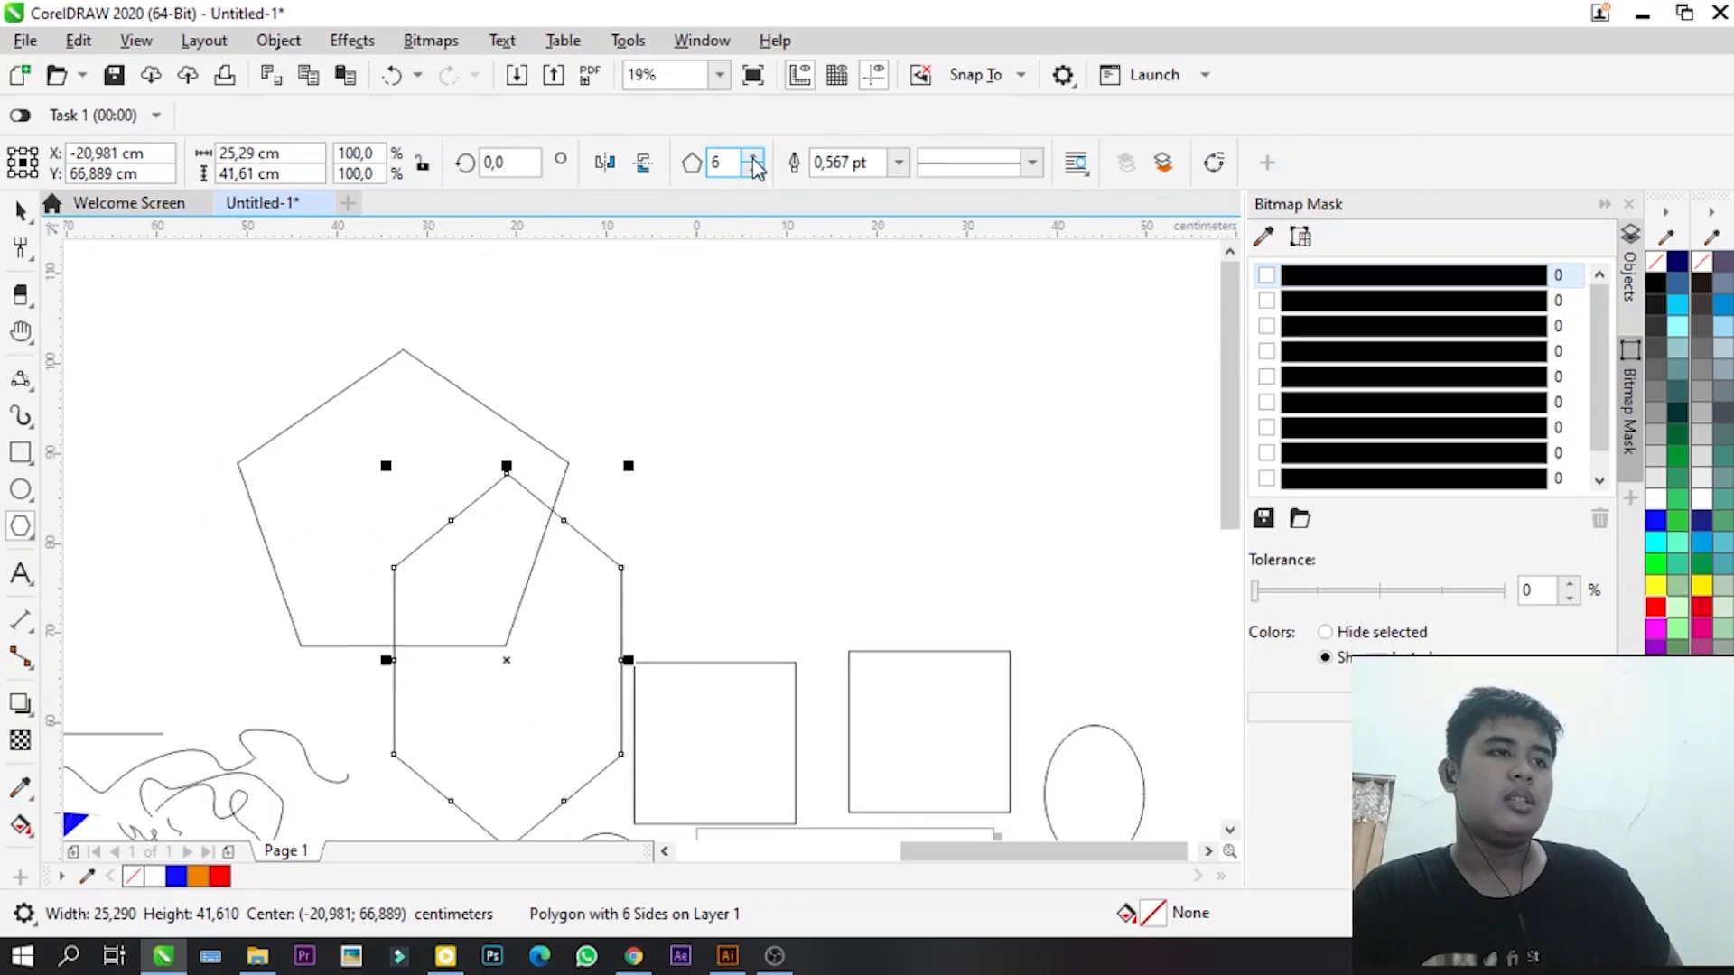
click(754, 159)
click(754, 158)
click(754, 159)
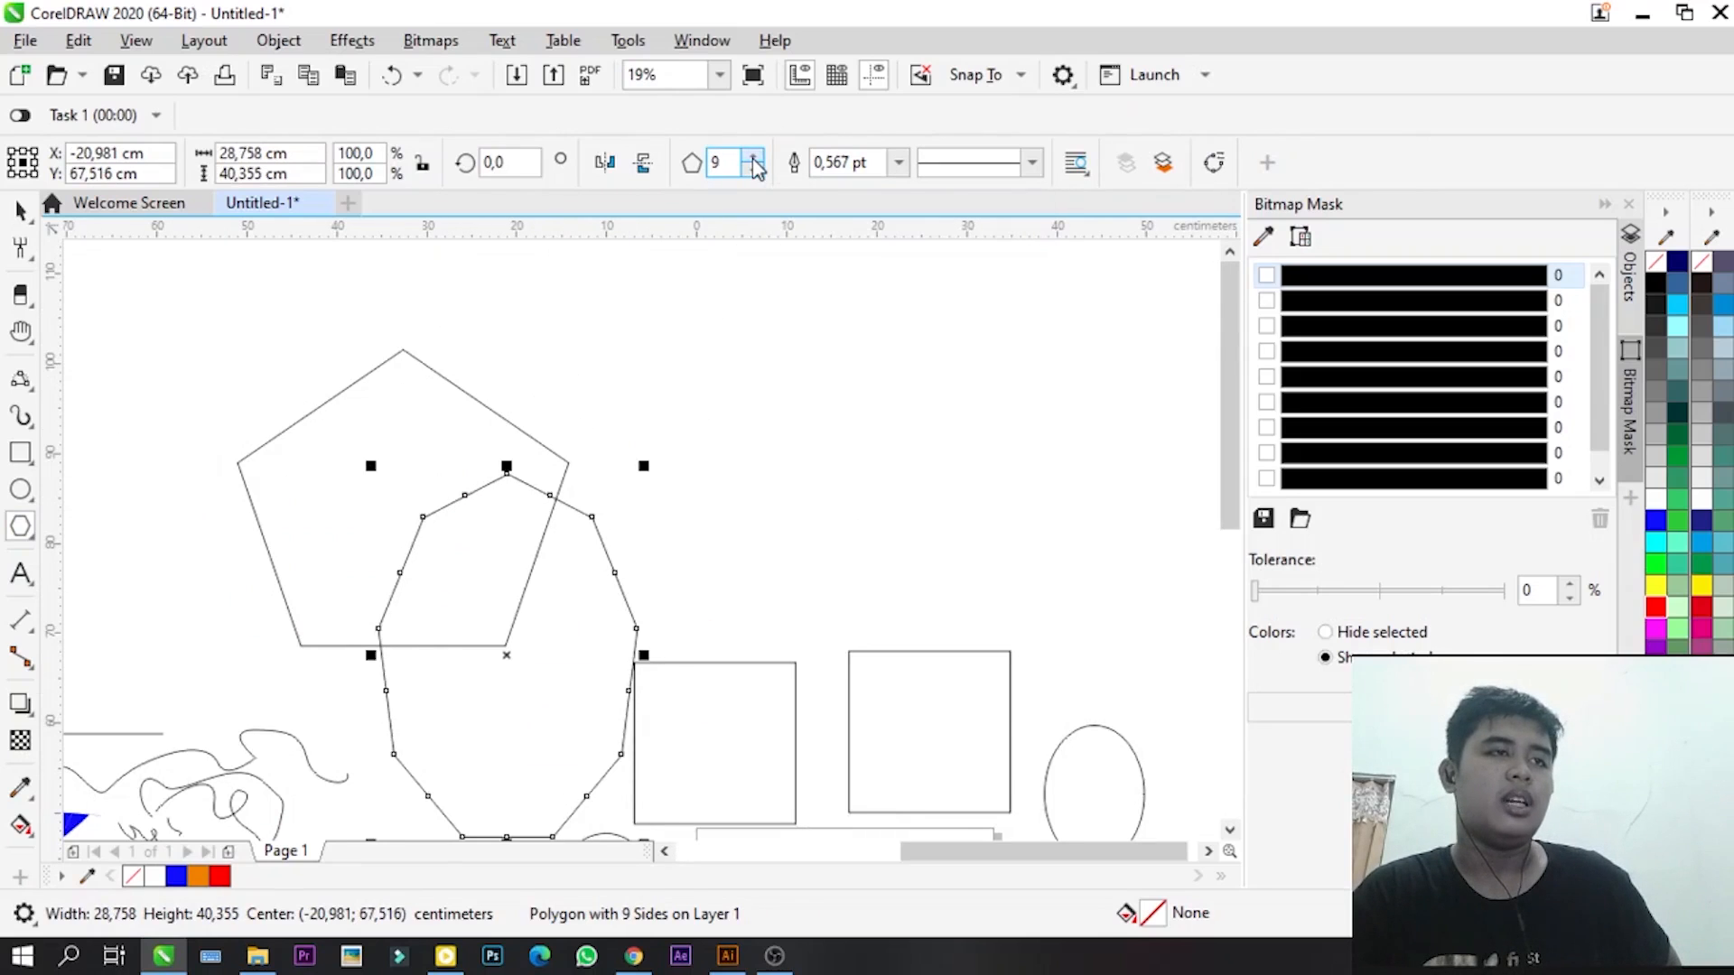
click(754, 159)
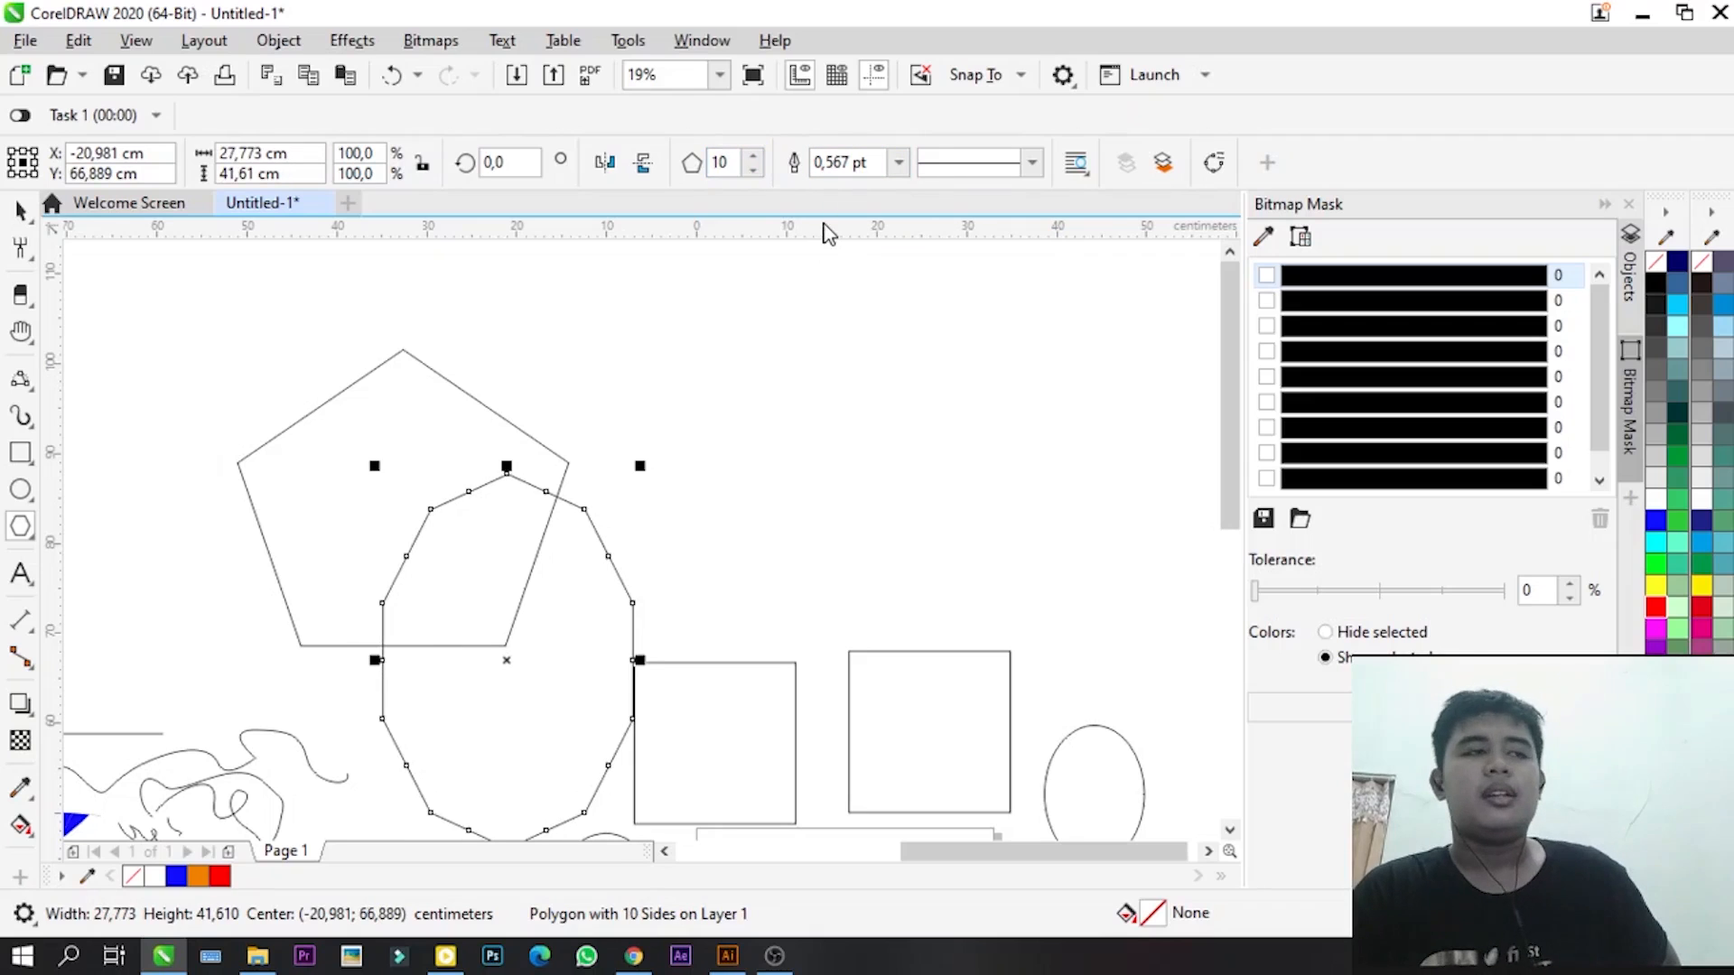
scroll(432, 434, down, 1)
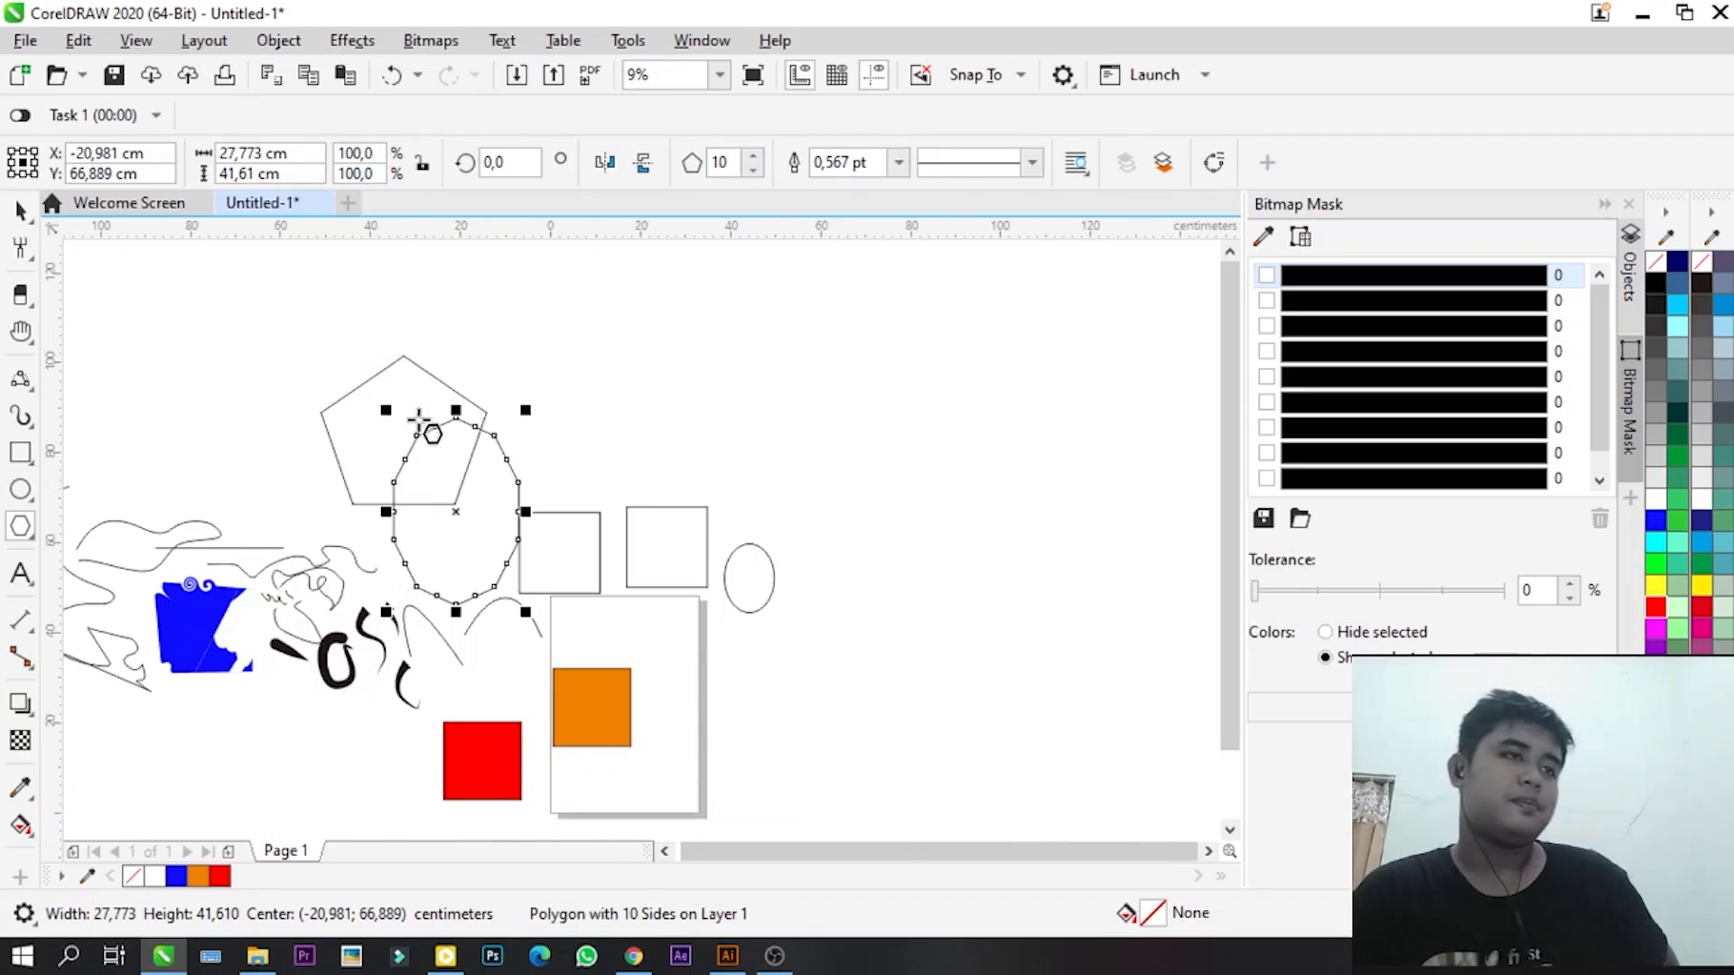
- Draw a five-pointed star about 24.8 by 23.9 cm above and right of the ellipse
click(21, 525)
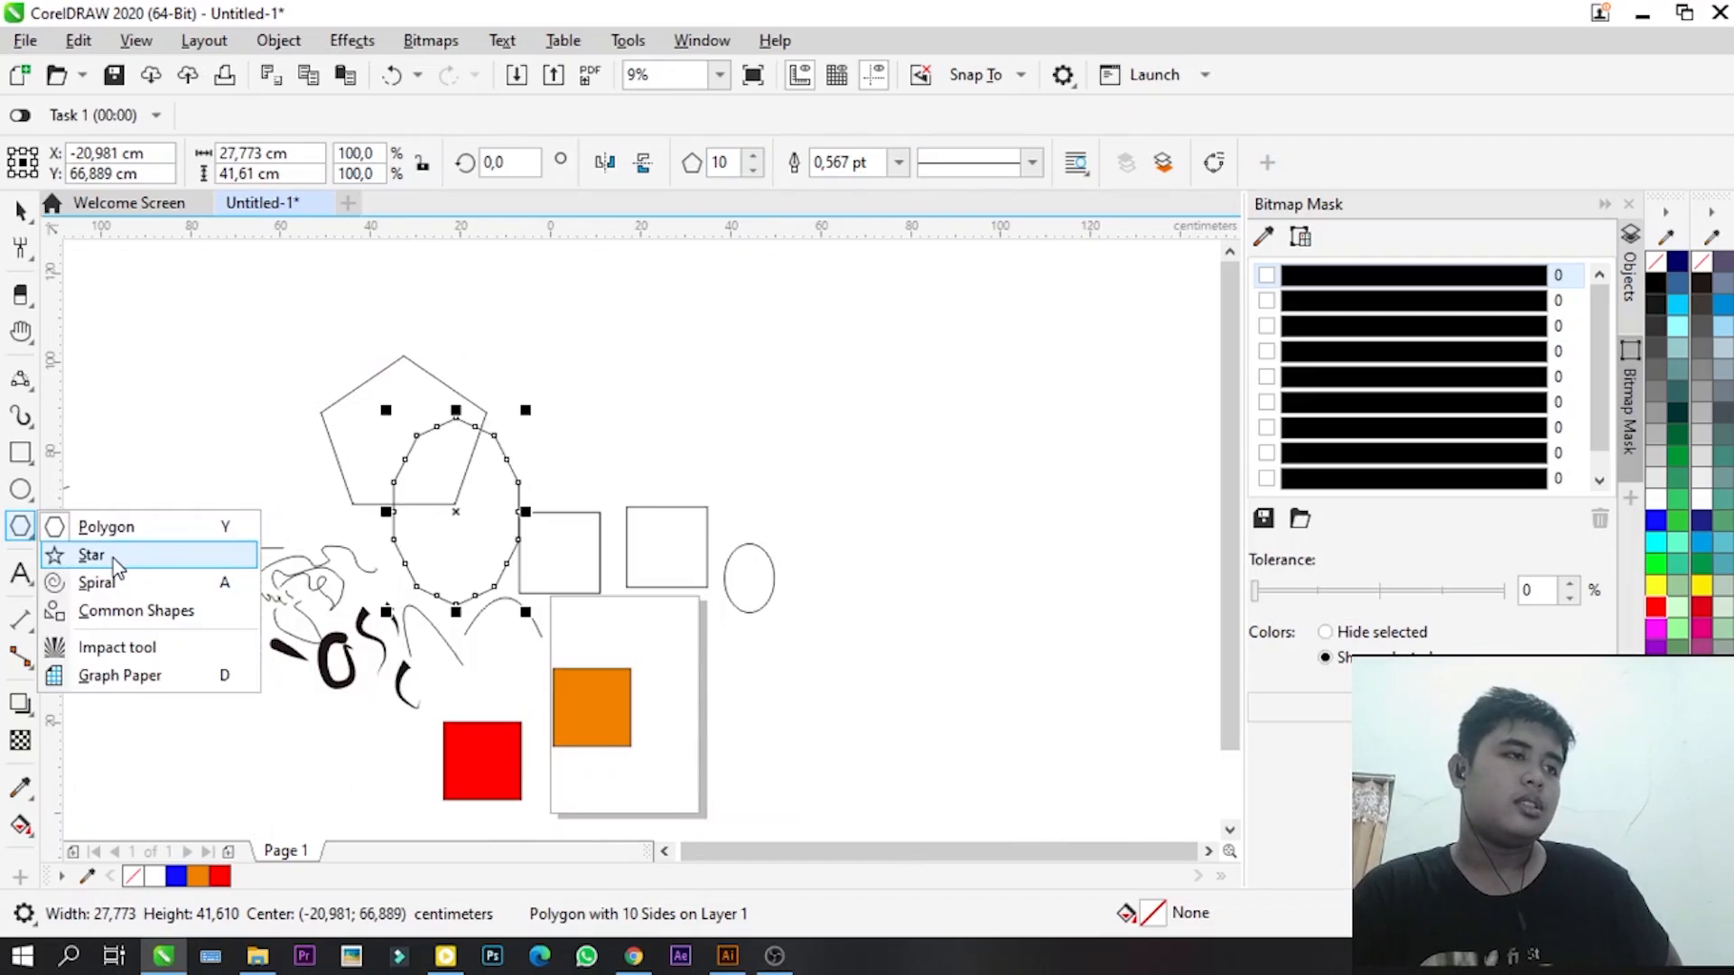
click(112, 558)
scroll(750, 388, up, 1)
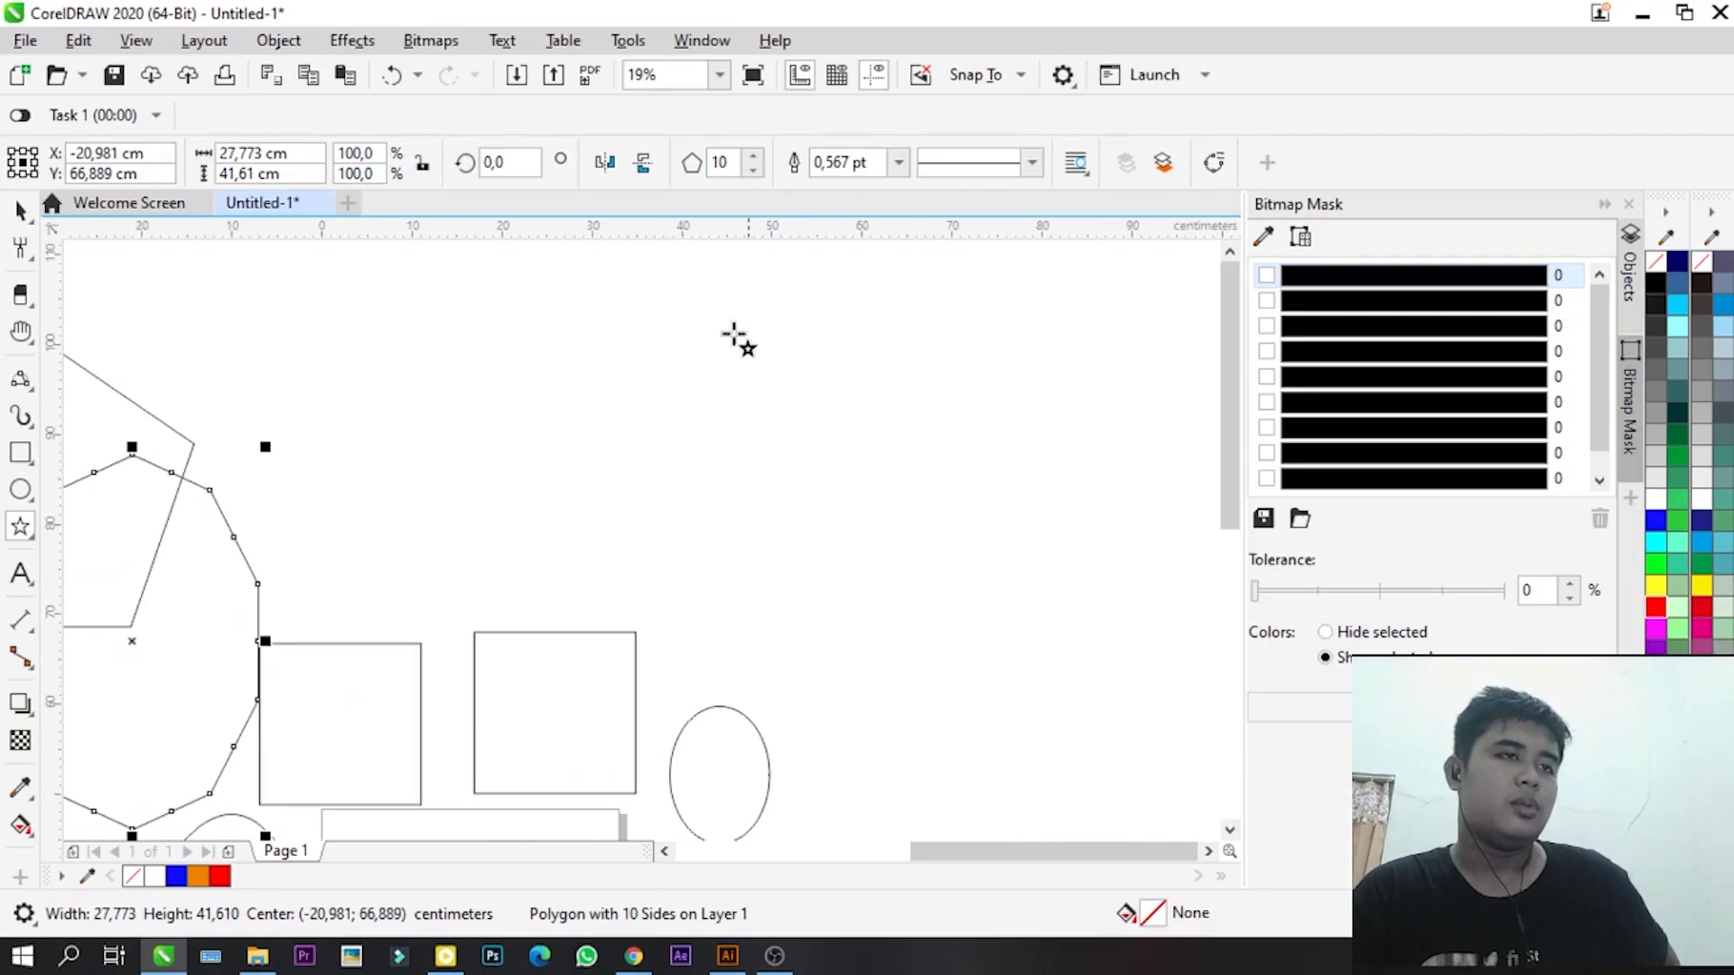
drag(724, 316, 960, 543)
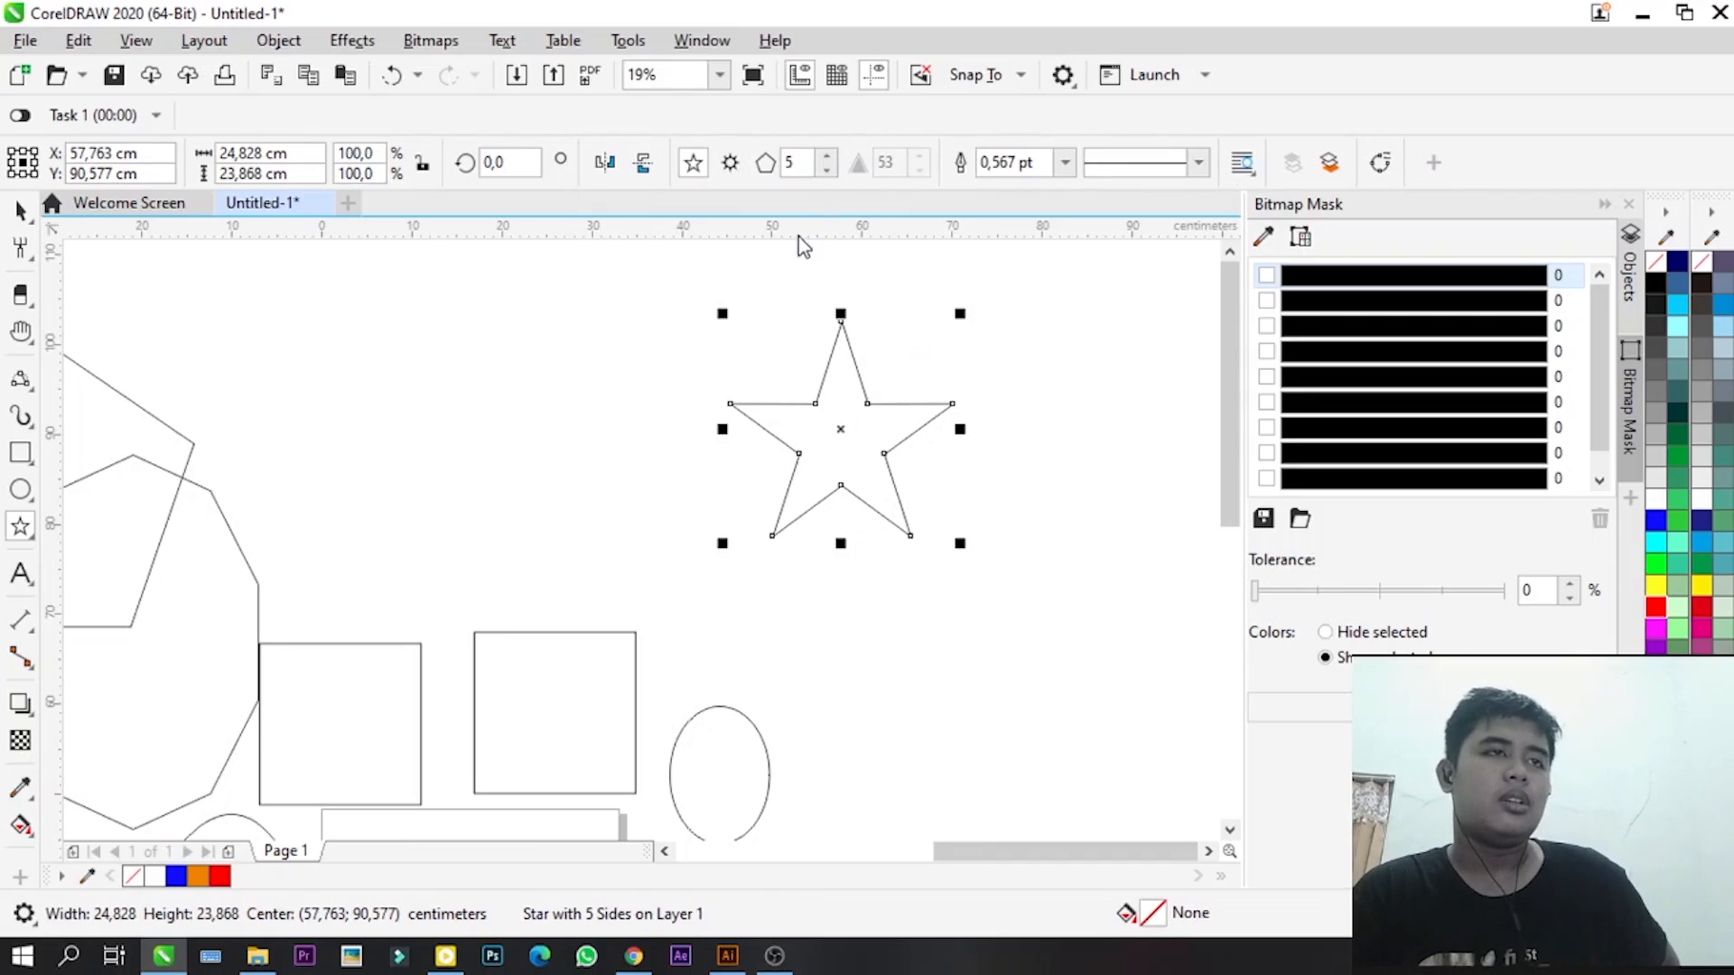
- Set the star to 6 points and its sharpness to 59
click(824, 156)
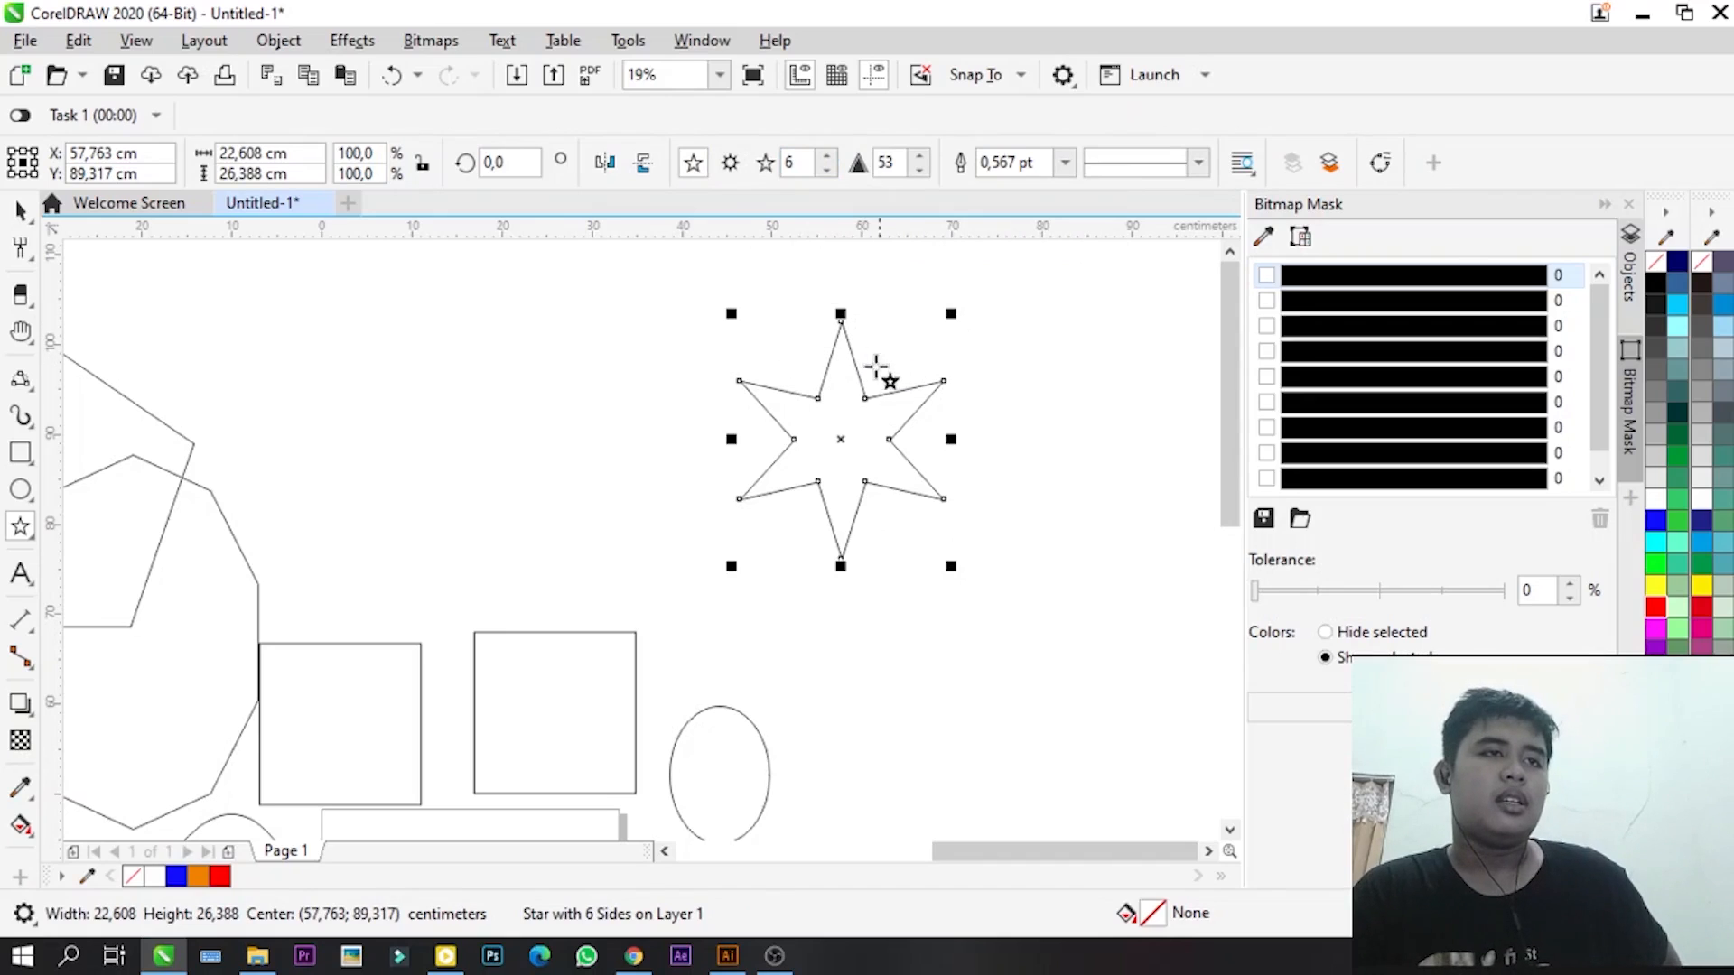
click(918, 157)
click(918, 157)
click(918, 157)
click(917, 157)
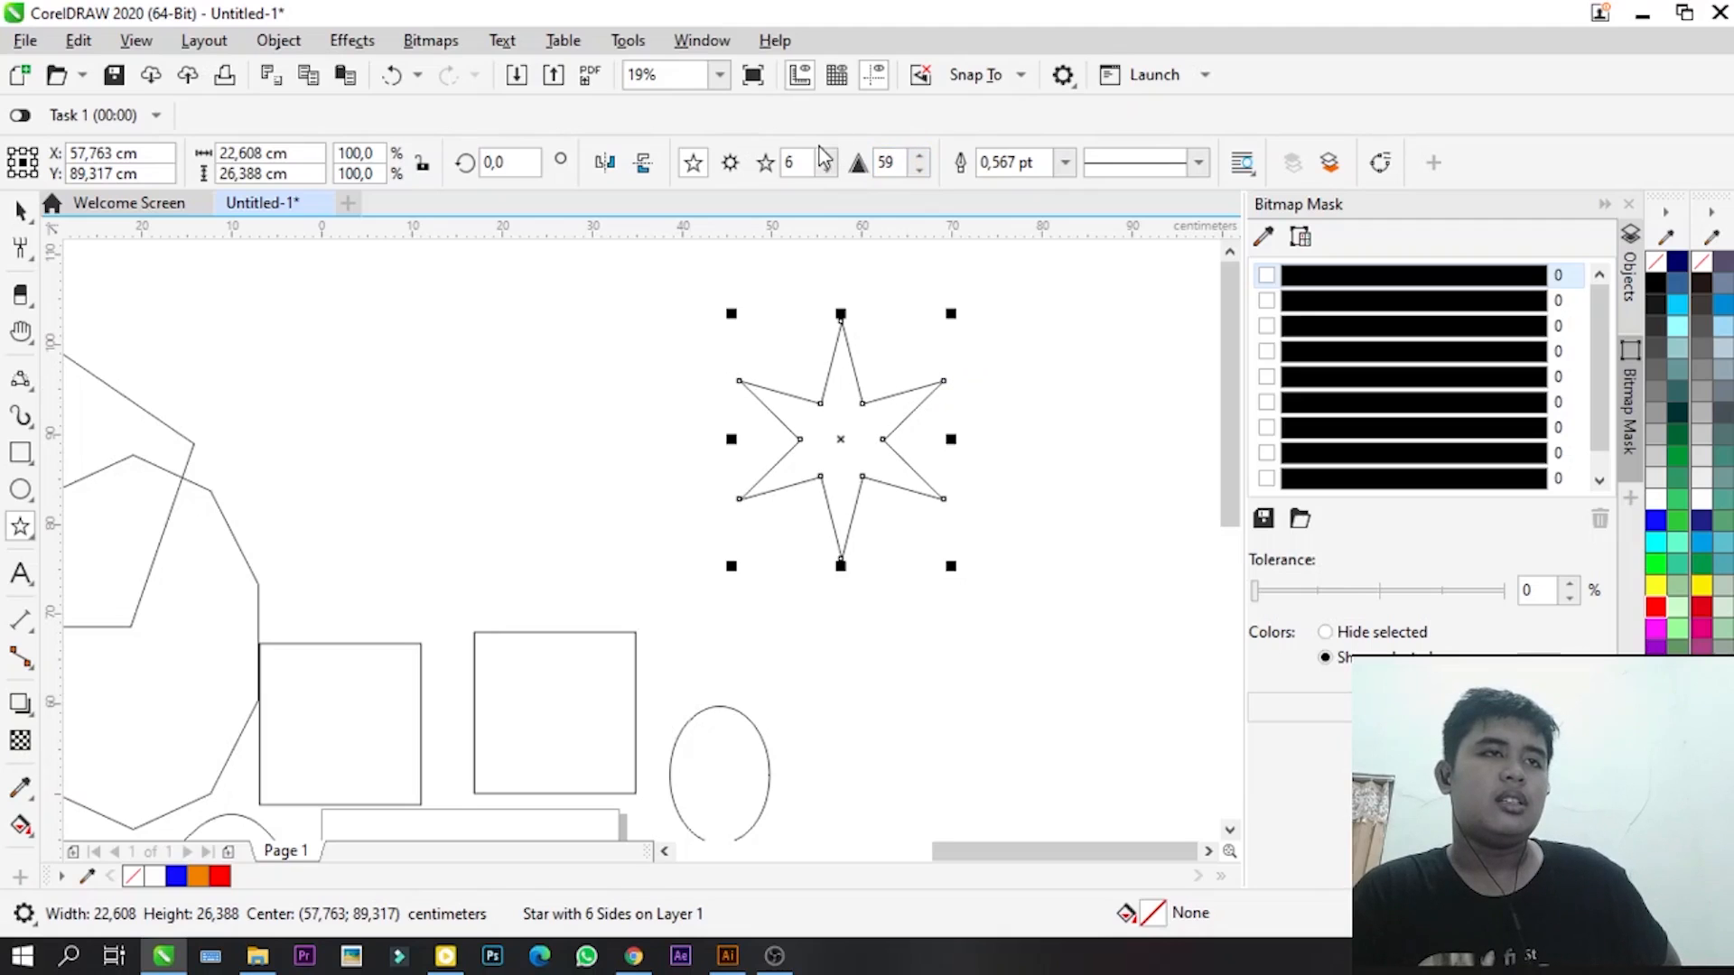
- Raise the star's number of points to 21
click(826, 155)
click(827, 156)
click(826, 156)
click(827, 156)
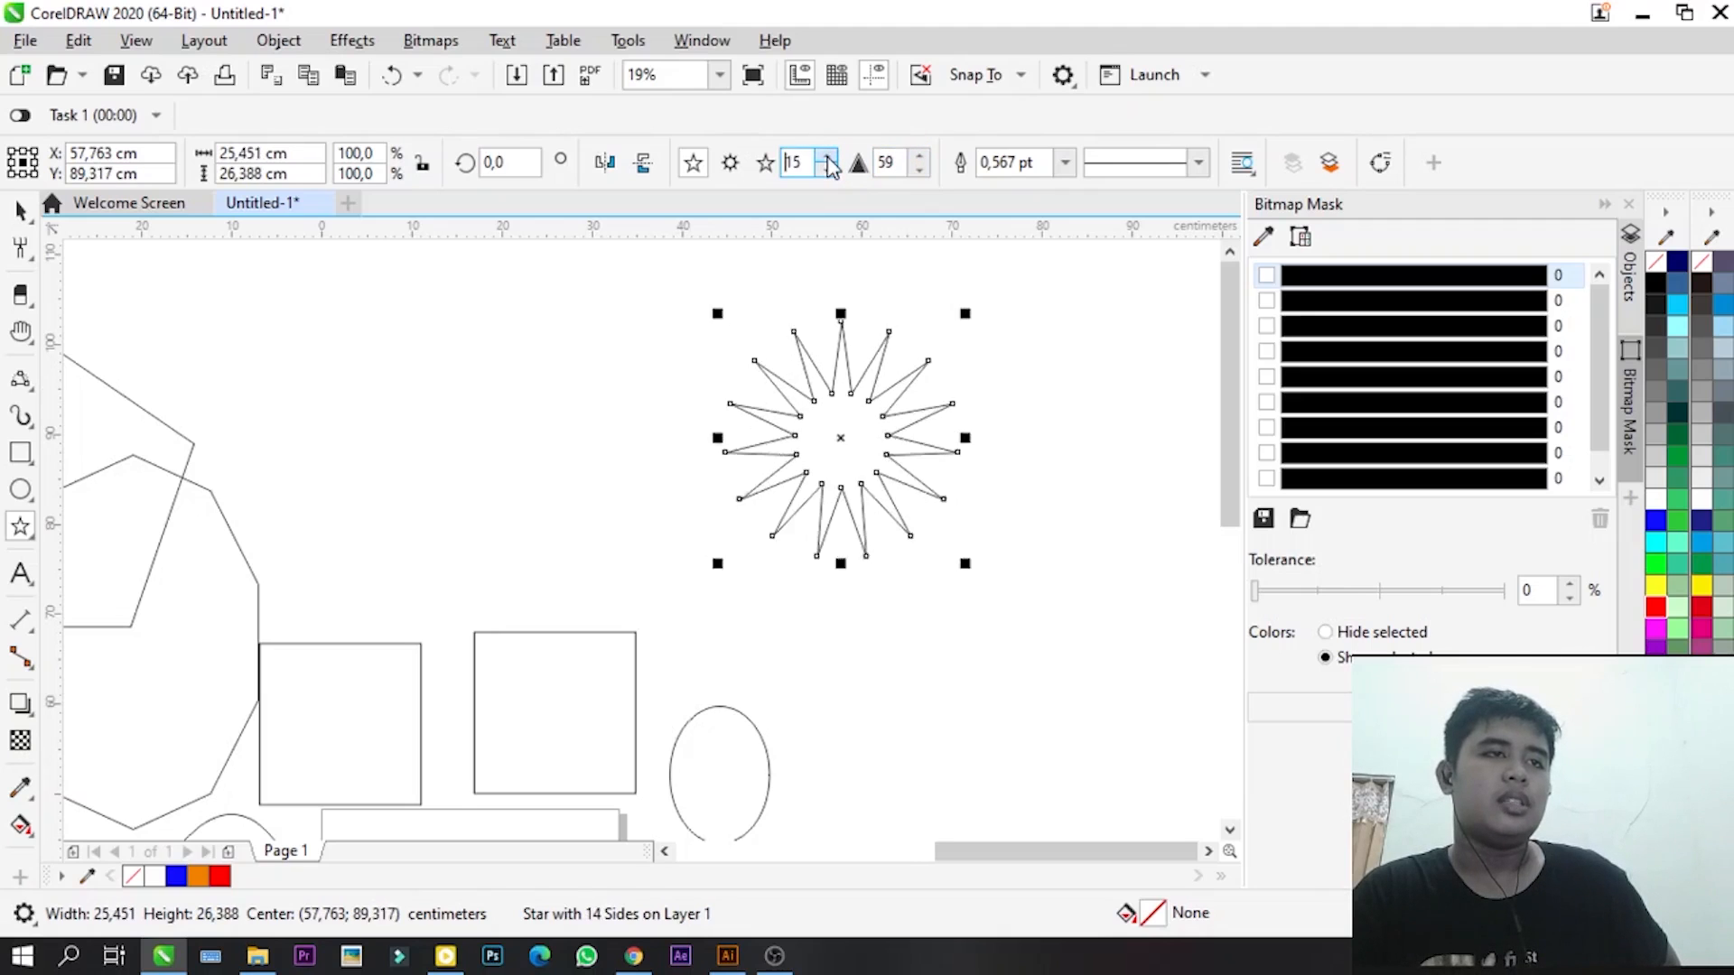
click(826, 156)
click(827, 156)
click(826, 156)
click(826, 156)
click(826, 156)
click(826, 156)
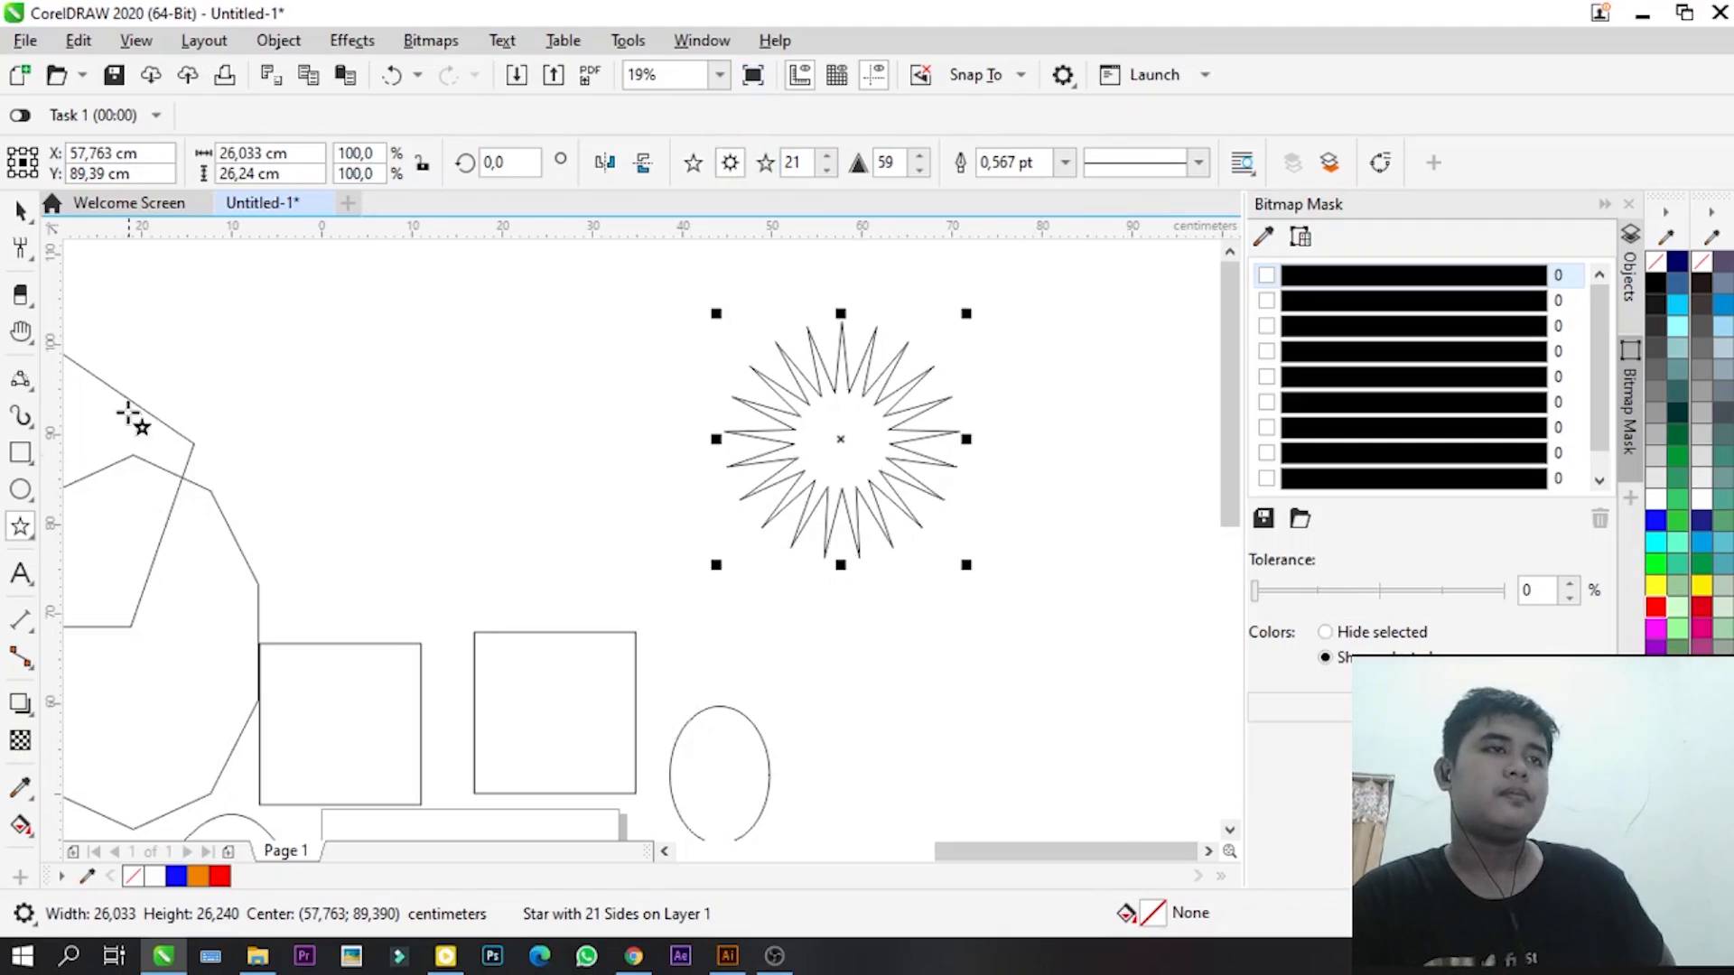
- Draw a spiral with 4 revolutions, about 29.9 cm across, between the polygons and the star
click(27, 533)
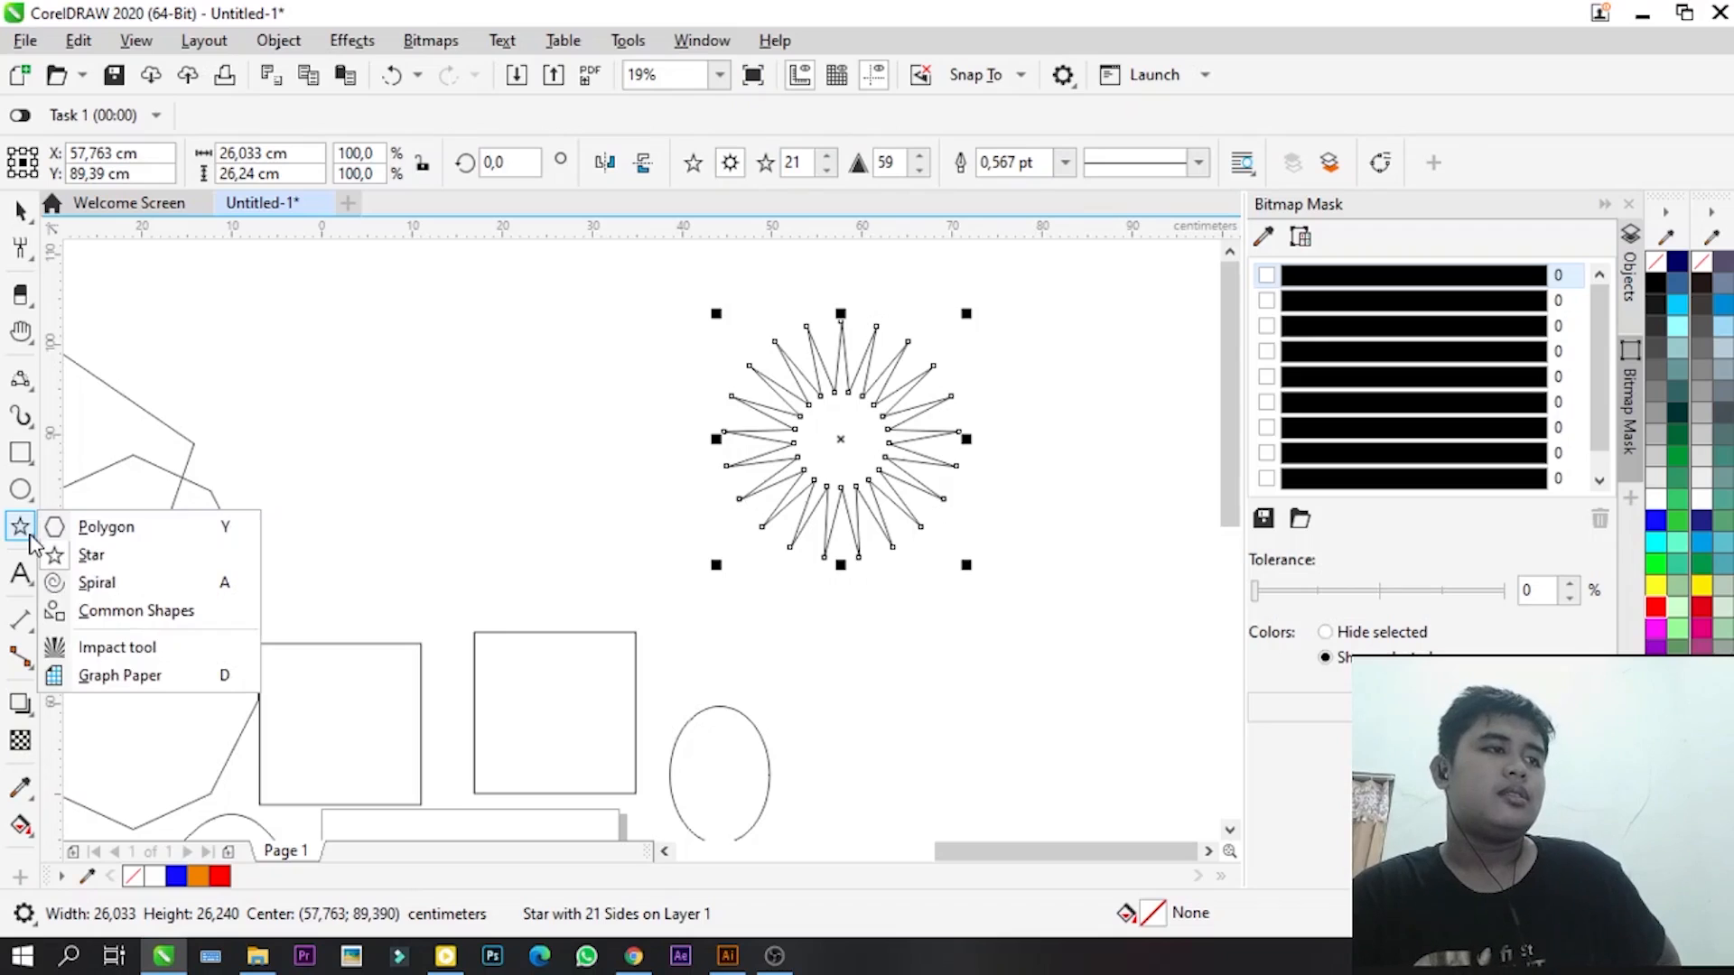
click(90, 583)
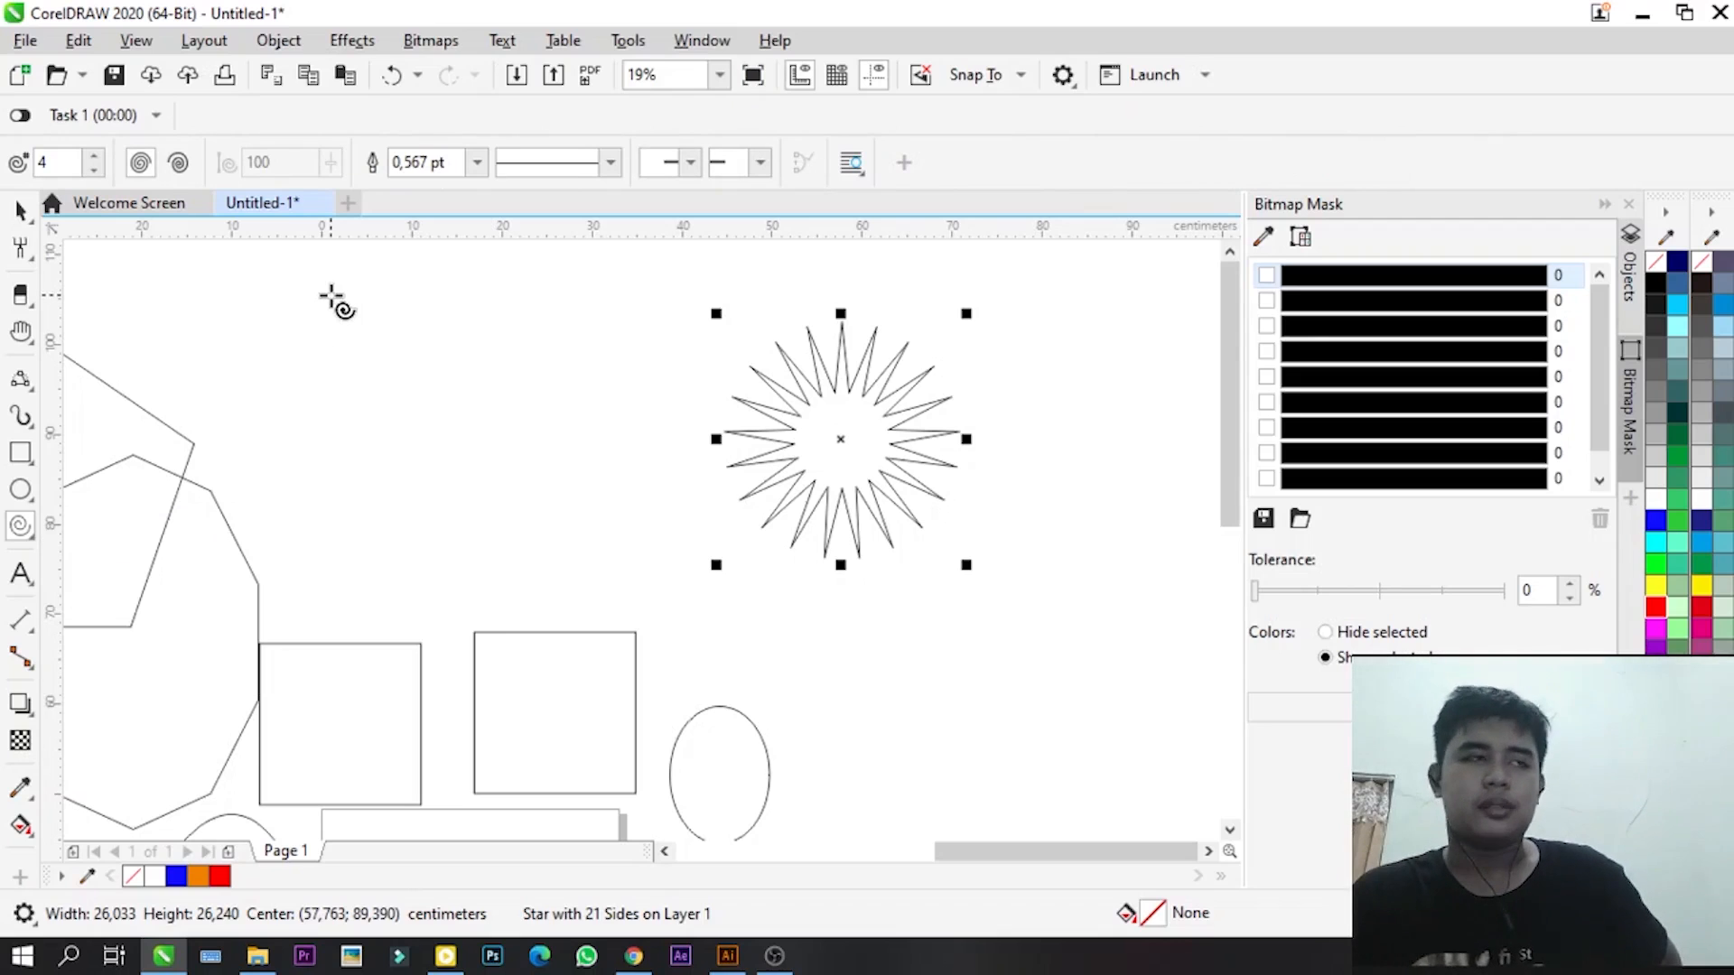
click(330, 295)
drag(334, 291, 581, 484)
scroll(545, 375, down, 4)
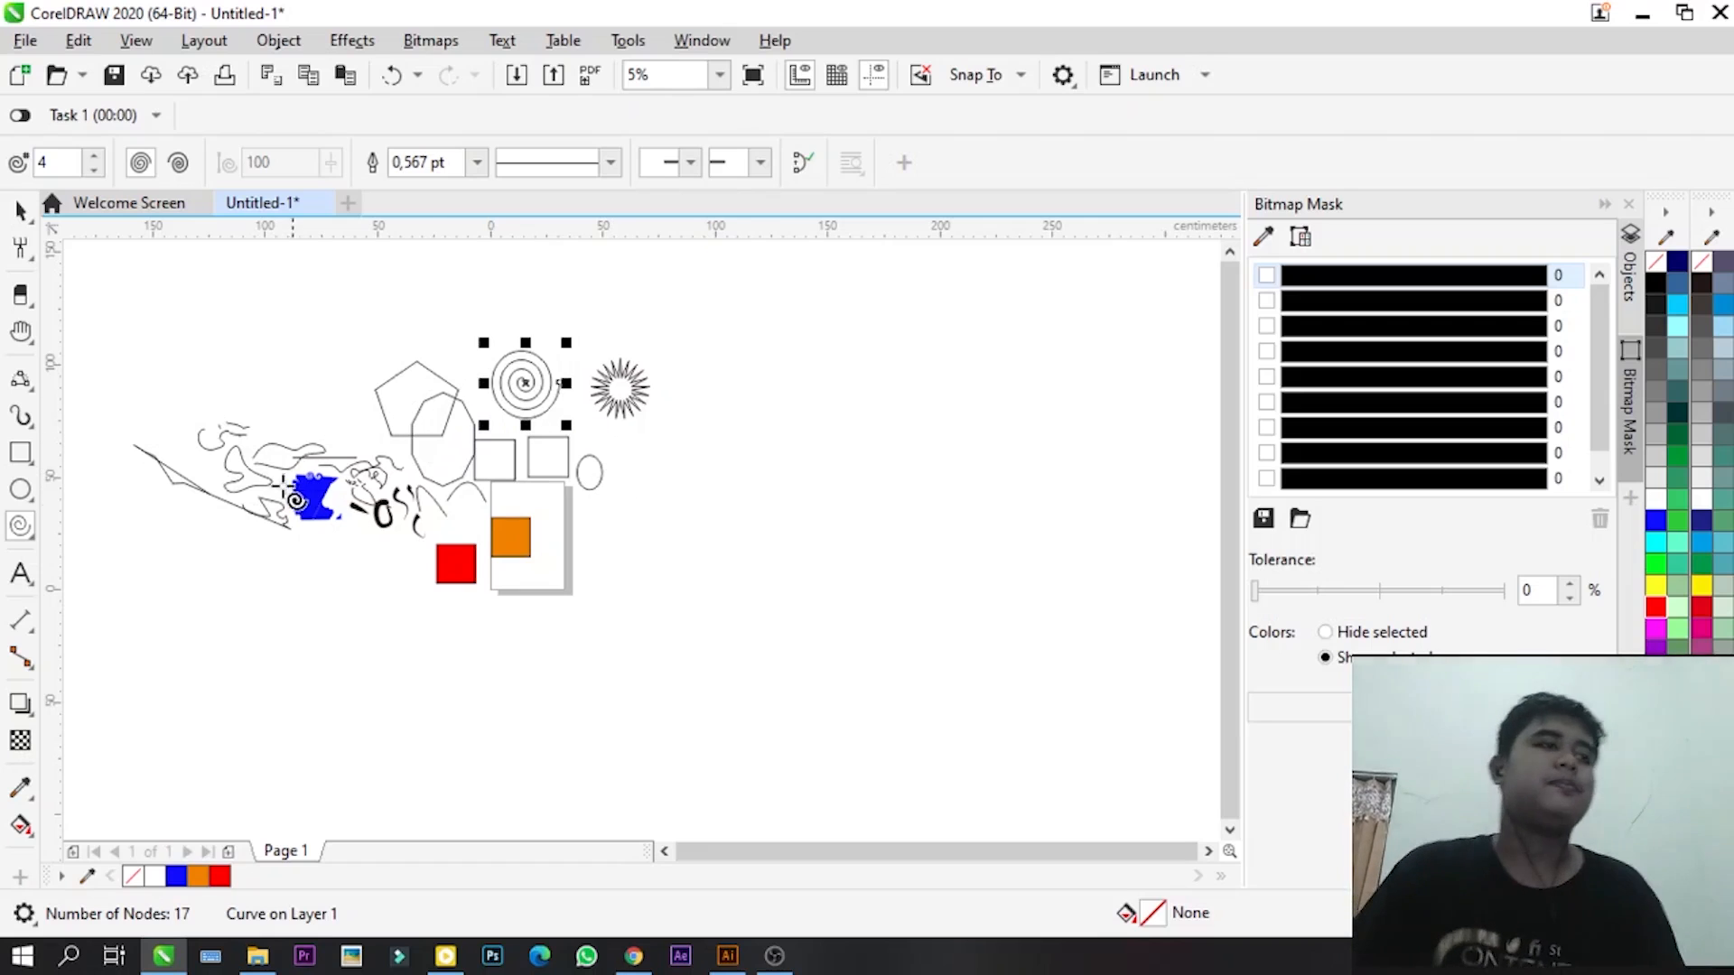
- Examine the preset basic, arrow, flowchart, banner and callout shapes offered by the Common Shapes tool
click(22, 527)
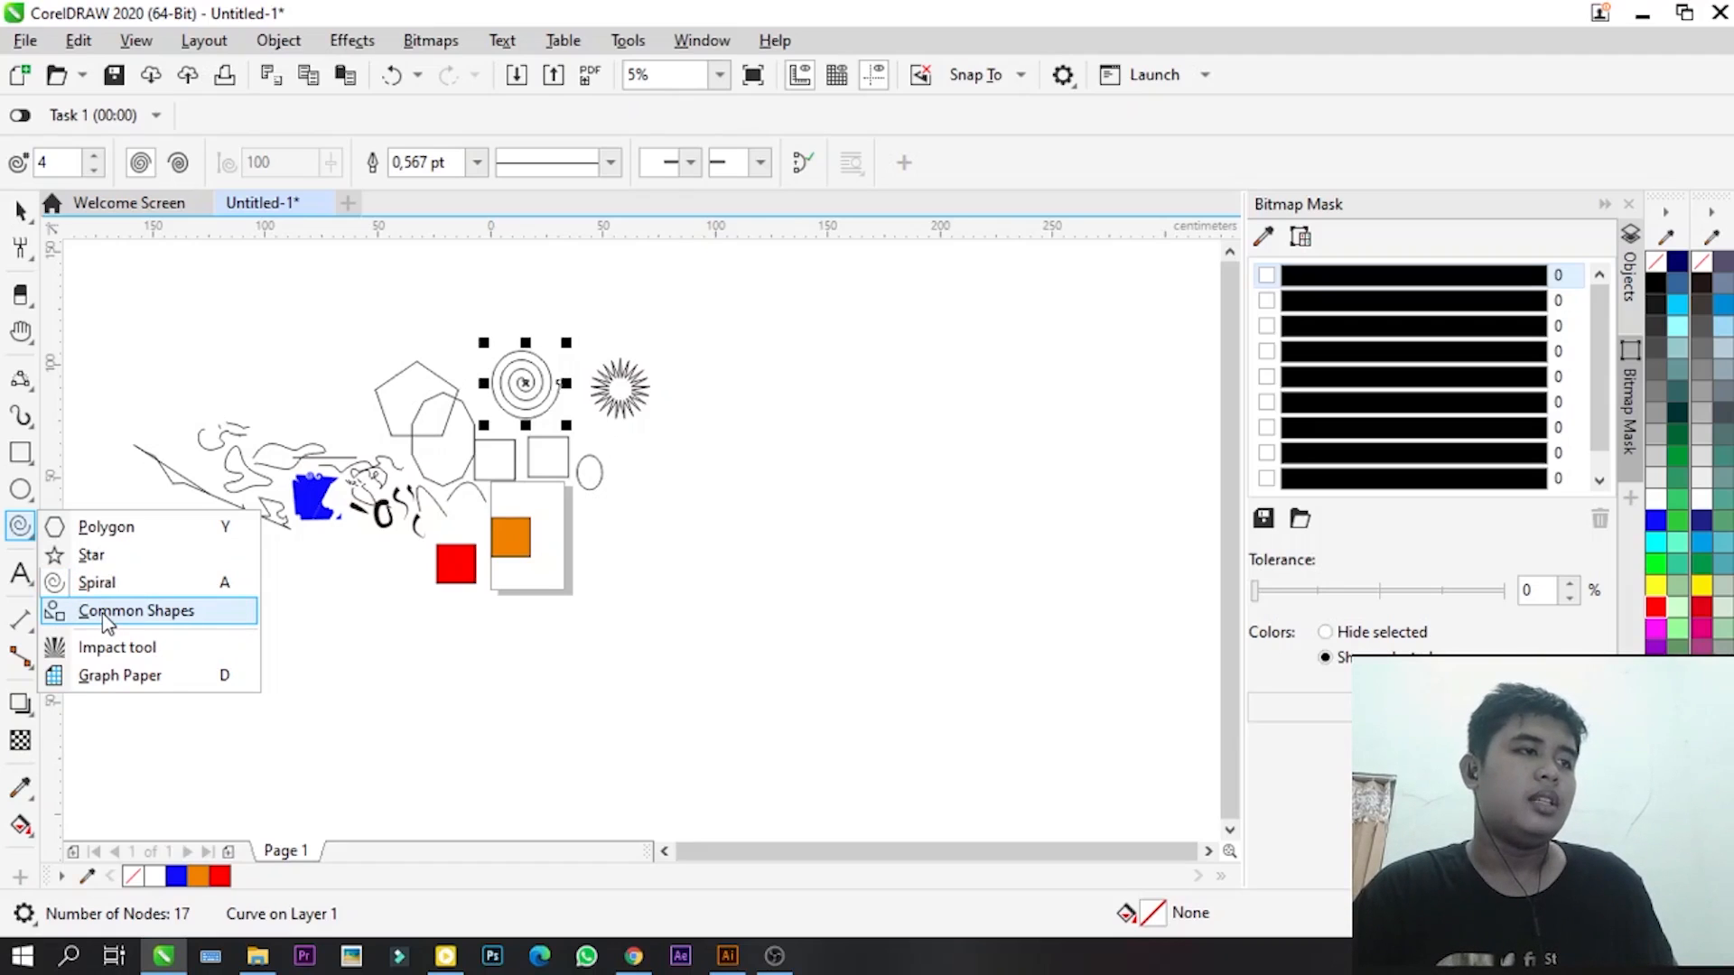
click(208, 609)
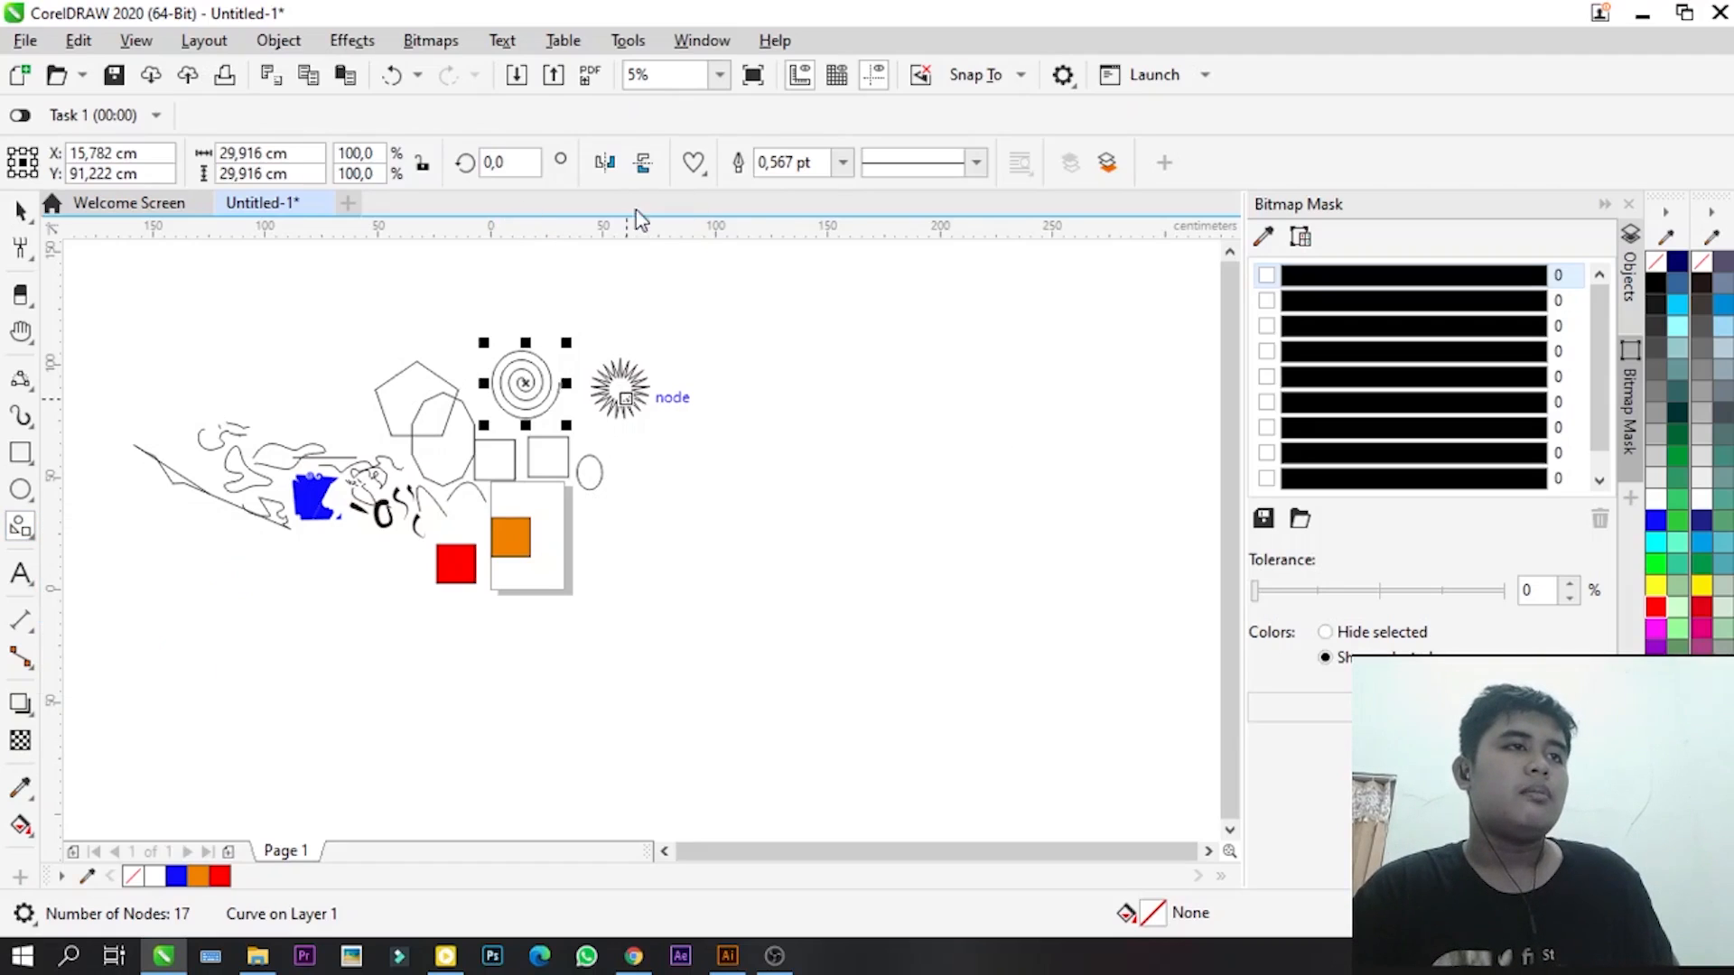
click(692, 164)
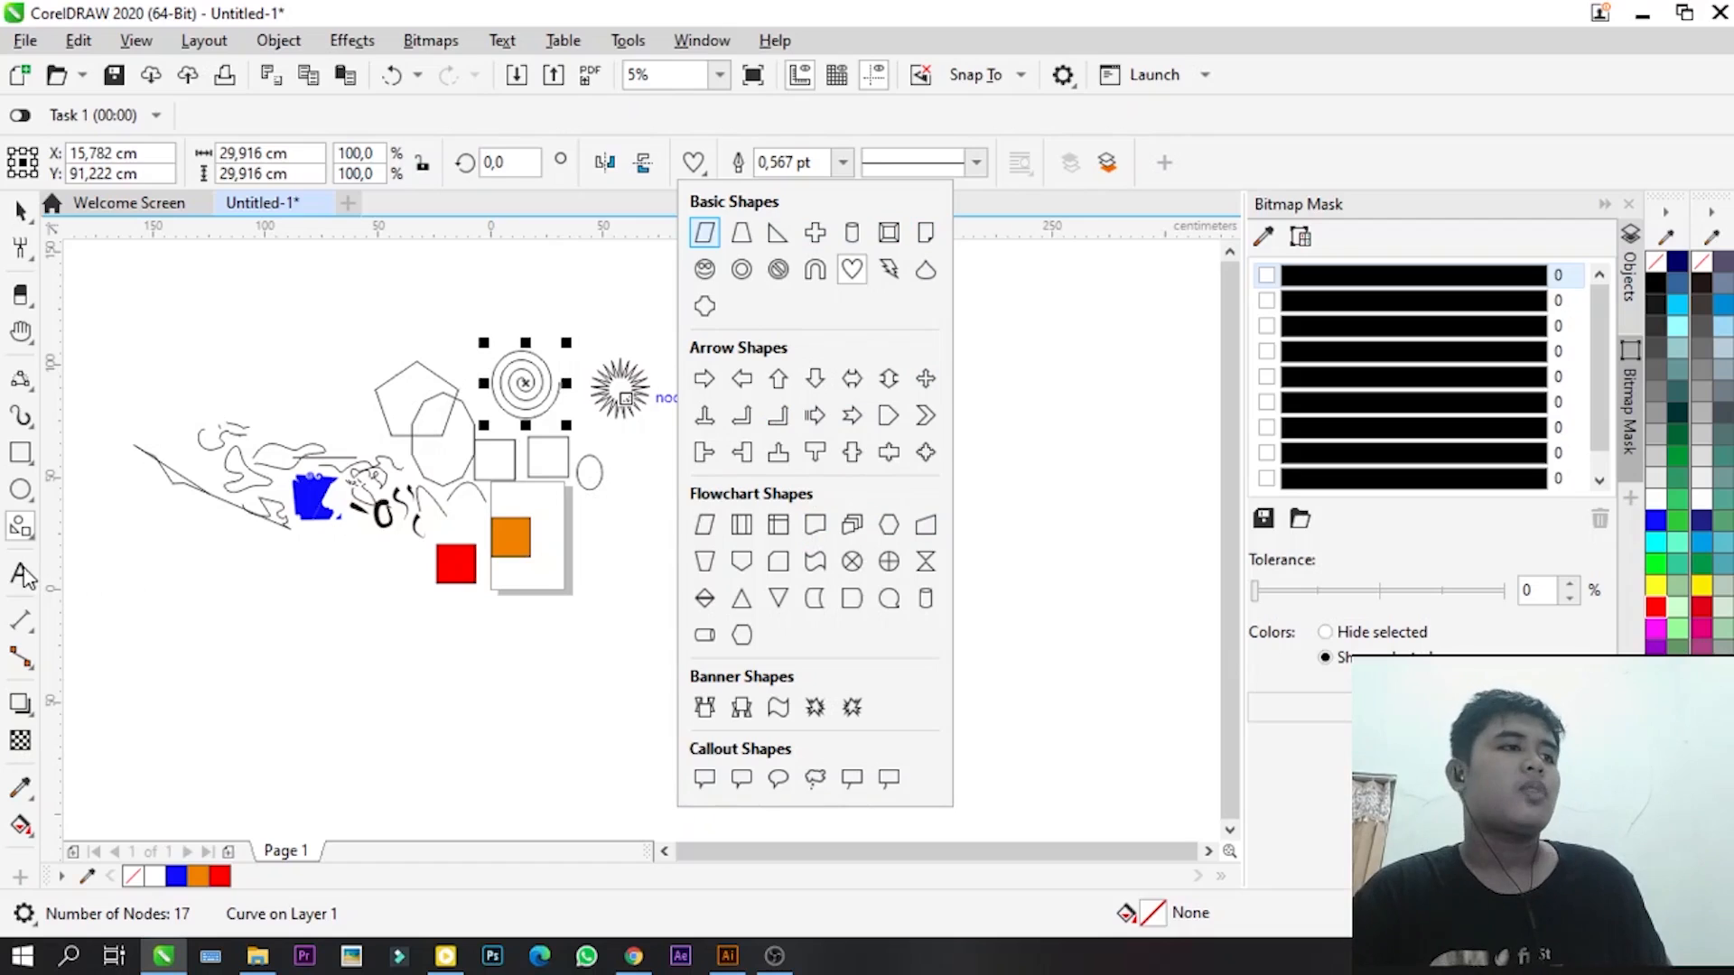
key(Escape)
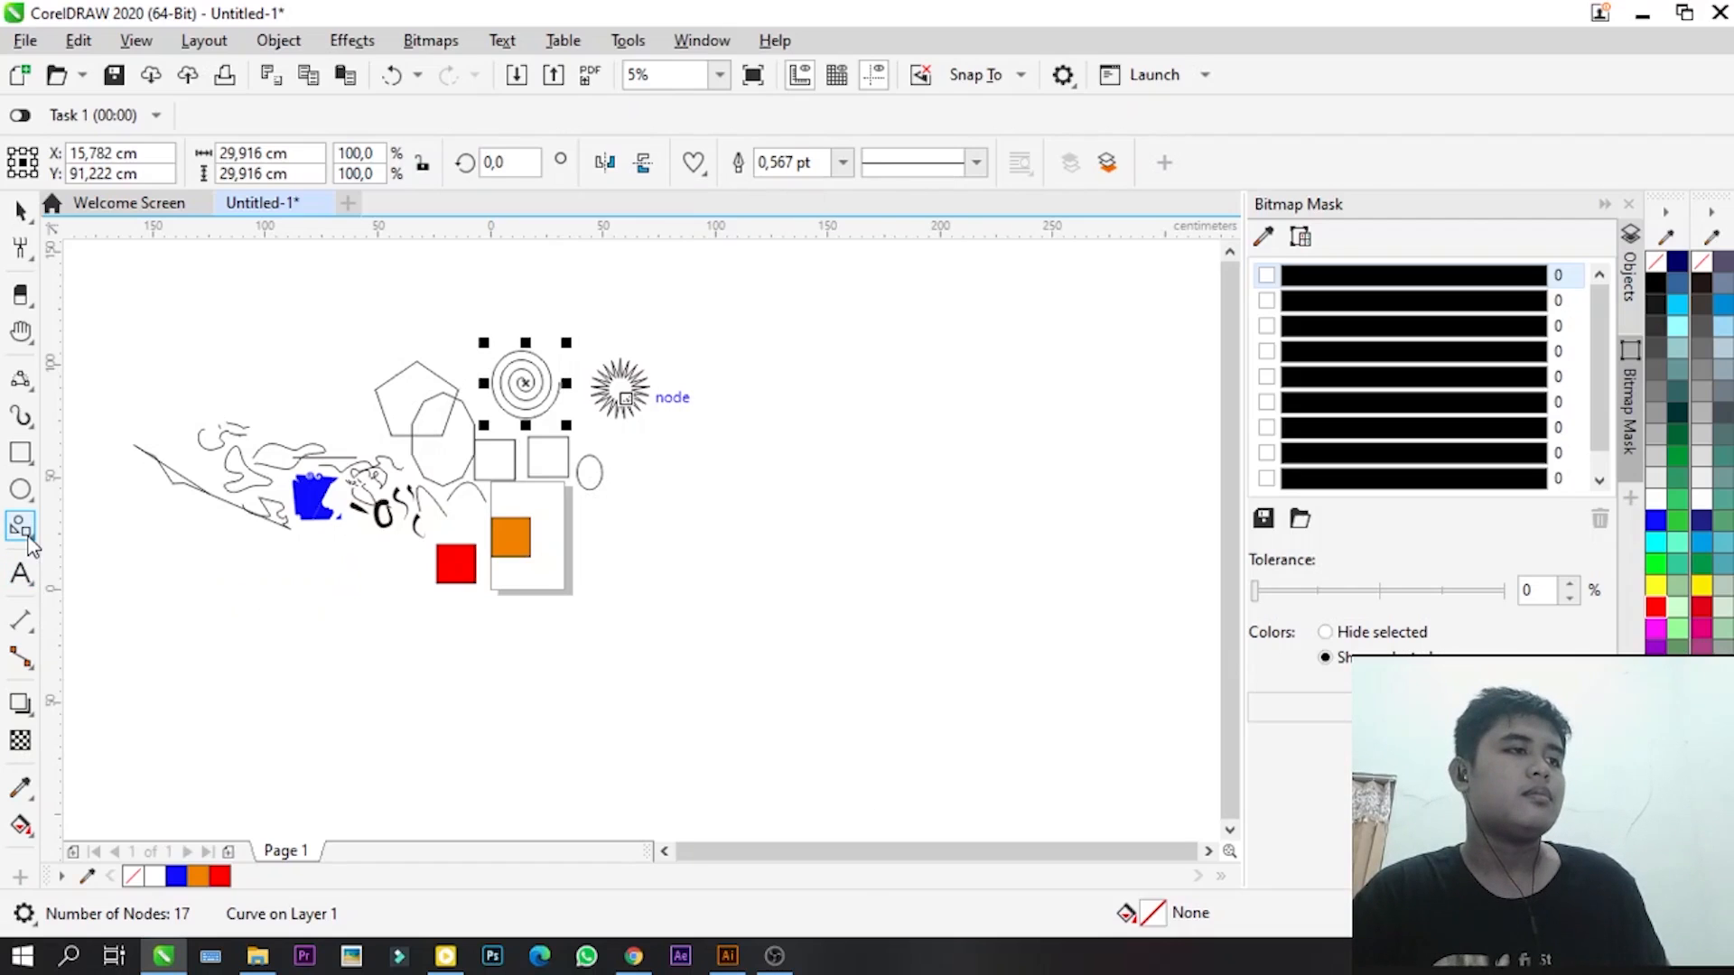
- Draw a radial effect about 409.5 cm across with the Impact tool, centred above and right of the star
click(30, 542)
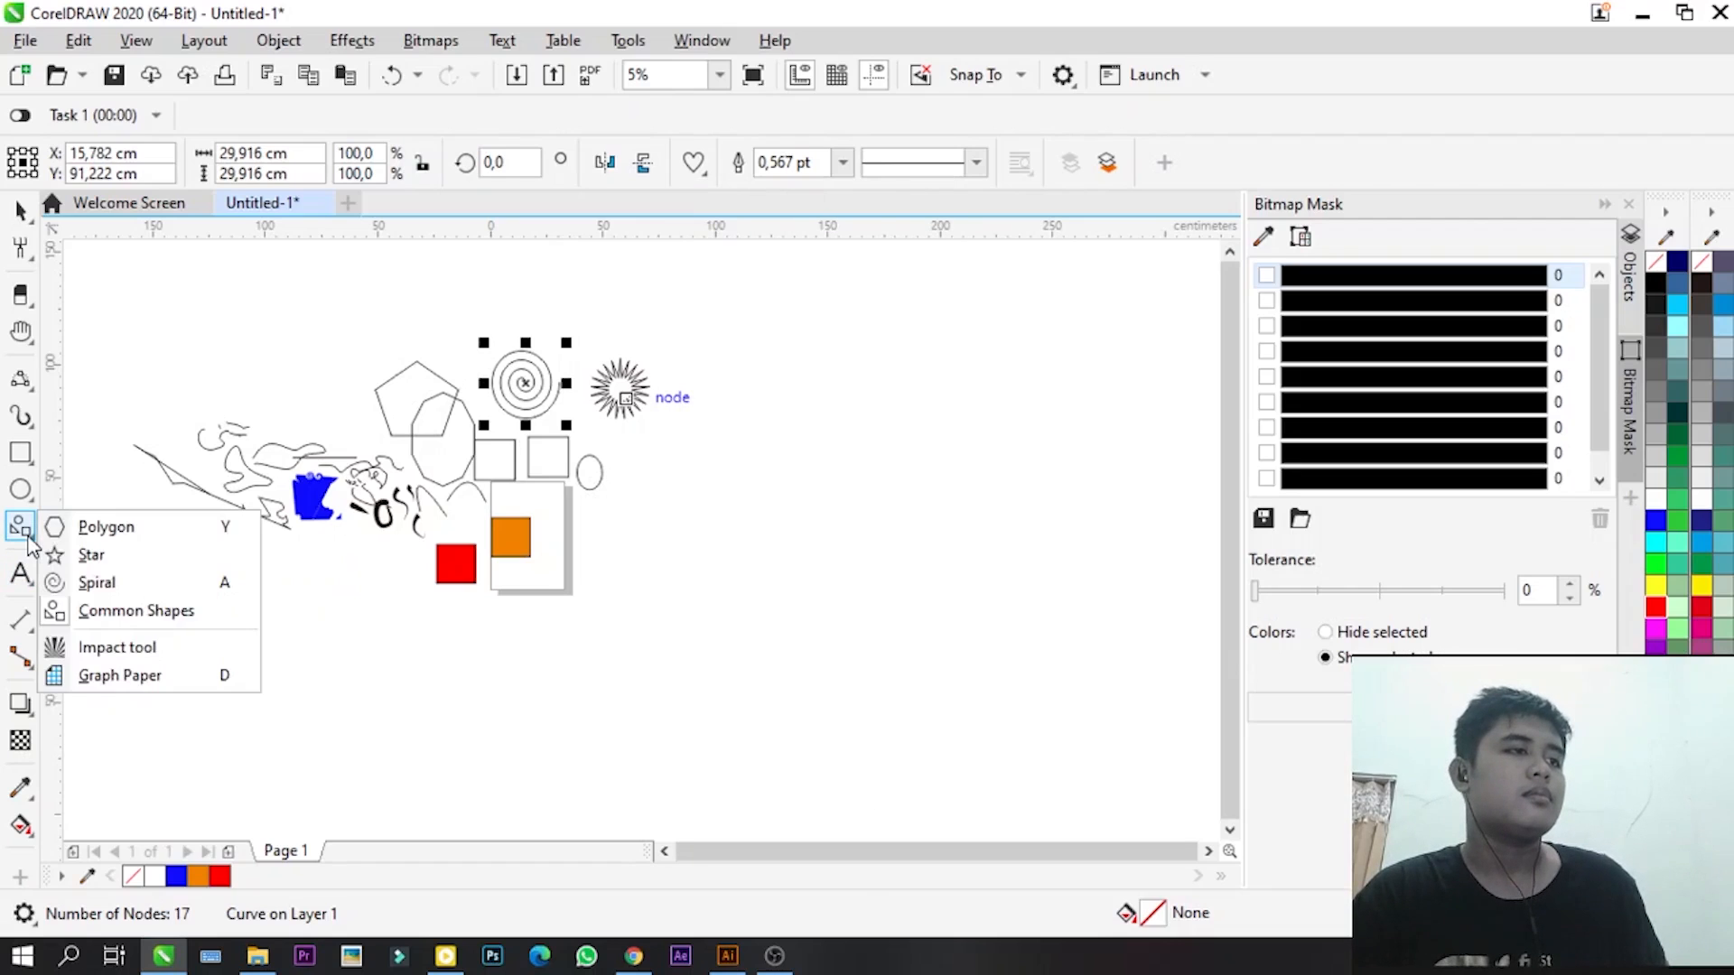
click(107, 650)
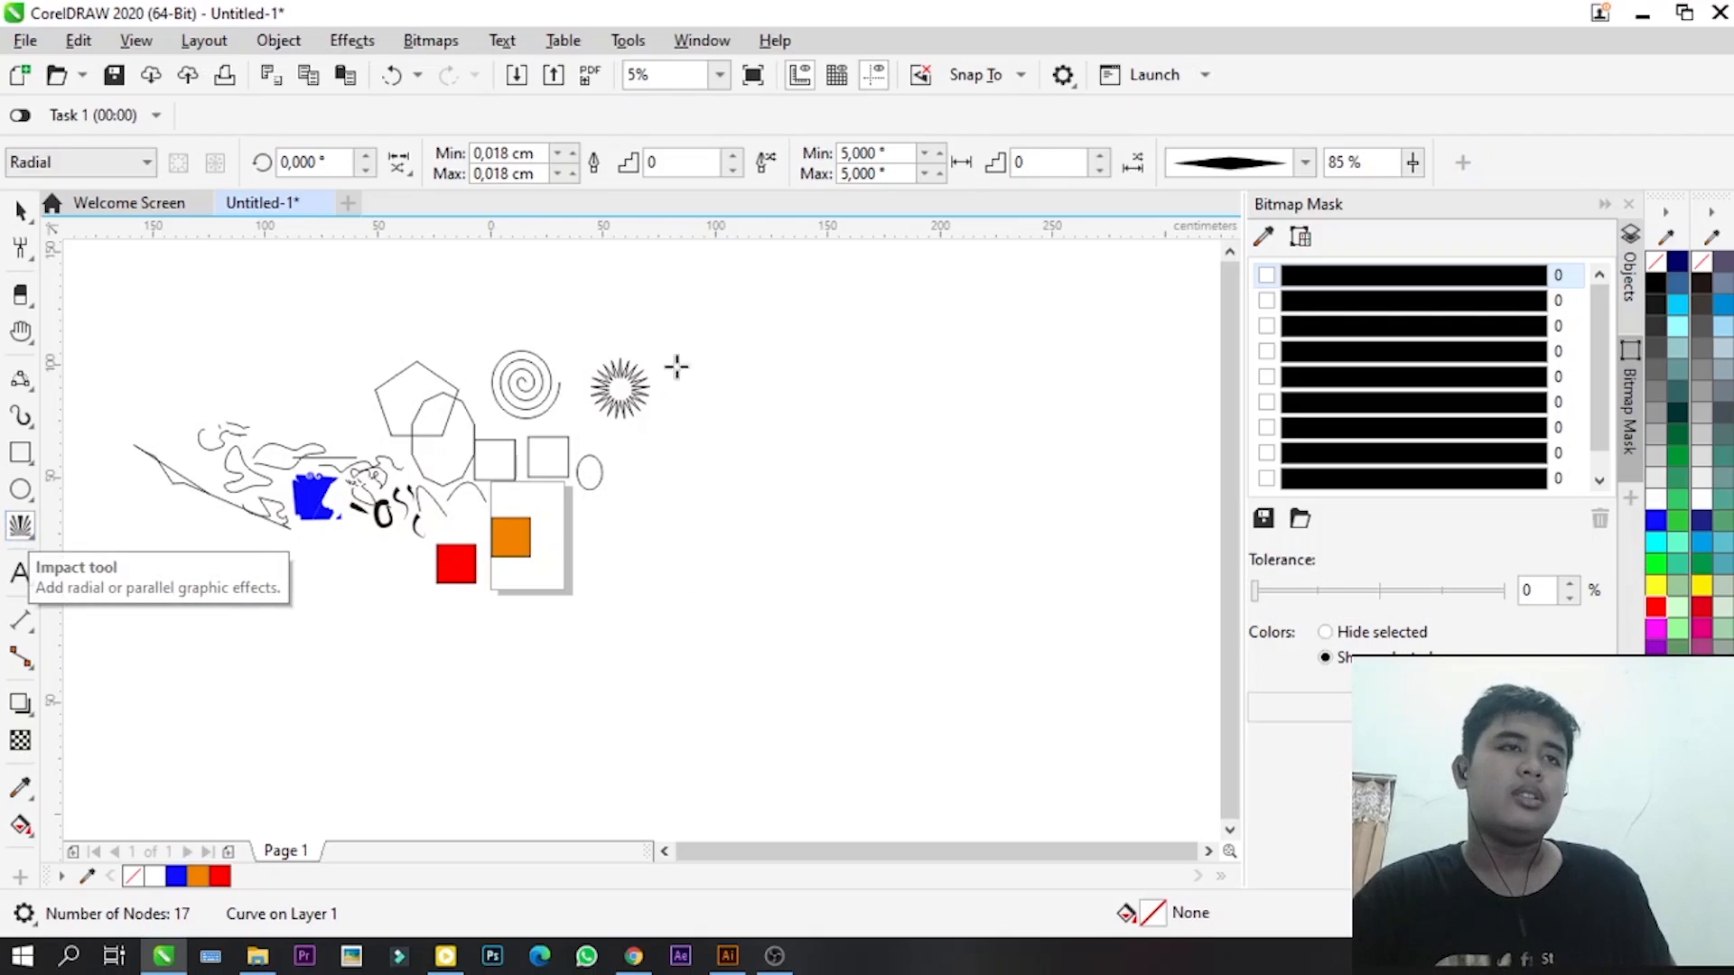
drag(701, 314, 1030, 632)
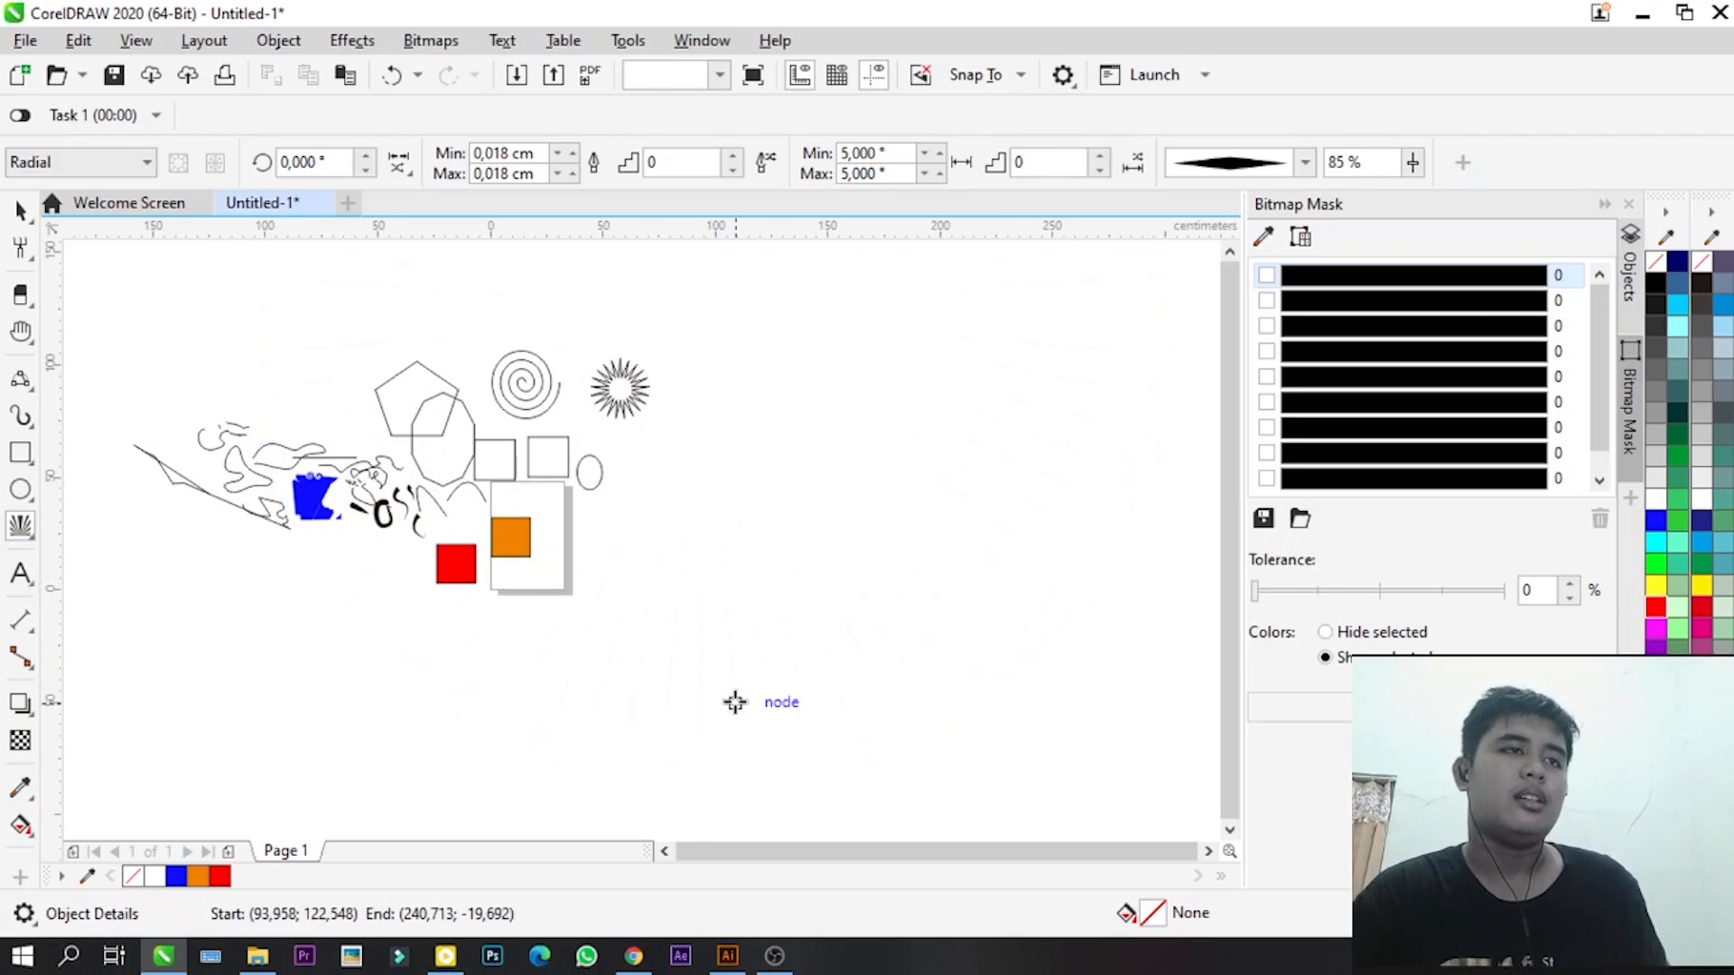
scroll(735, 701, down, 1)
scroll(724, 509, up, 2)
- Move the radial impact shape to the right, away from the other drawn objects
click(20, 210)
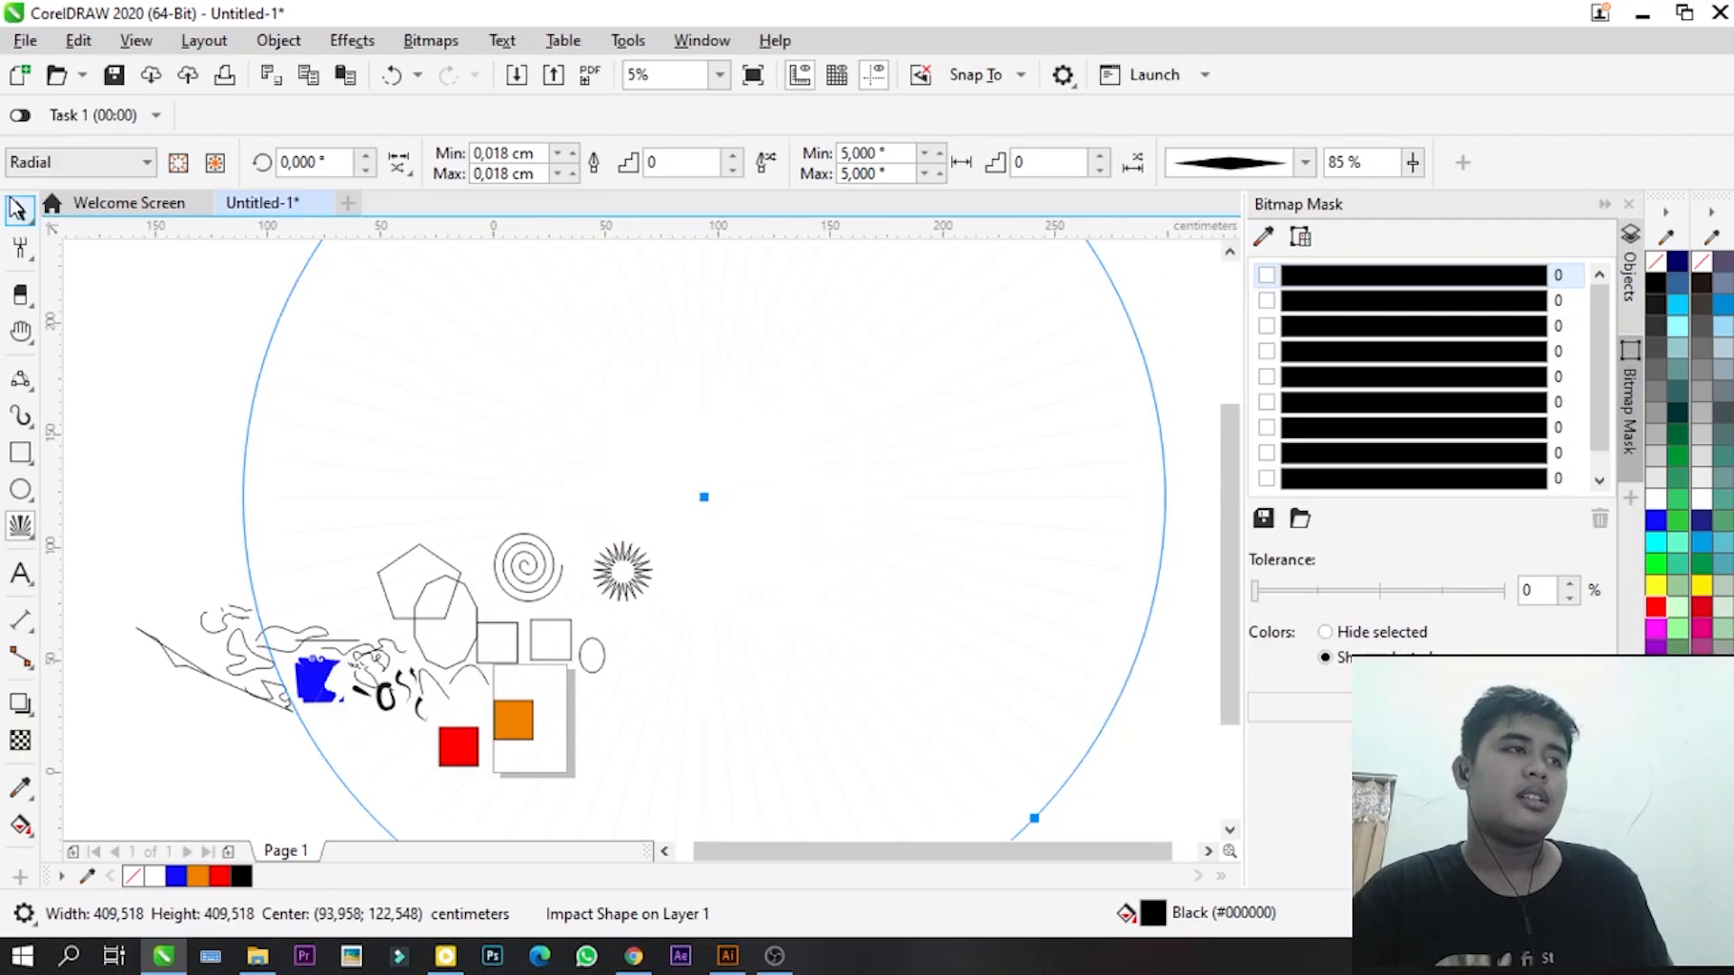
scroll(545, 556, down, 1)
drag(604, 496, 792, 587)
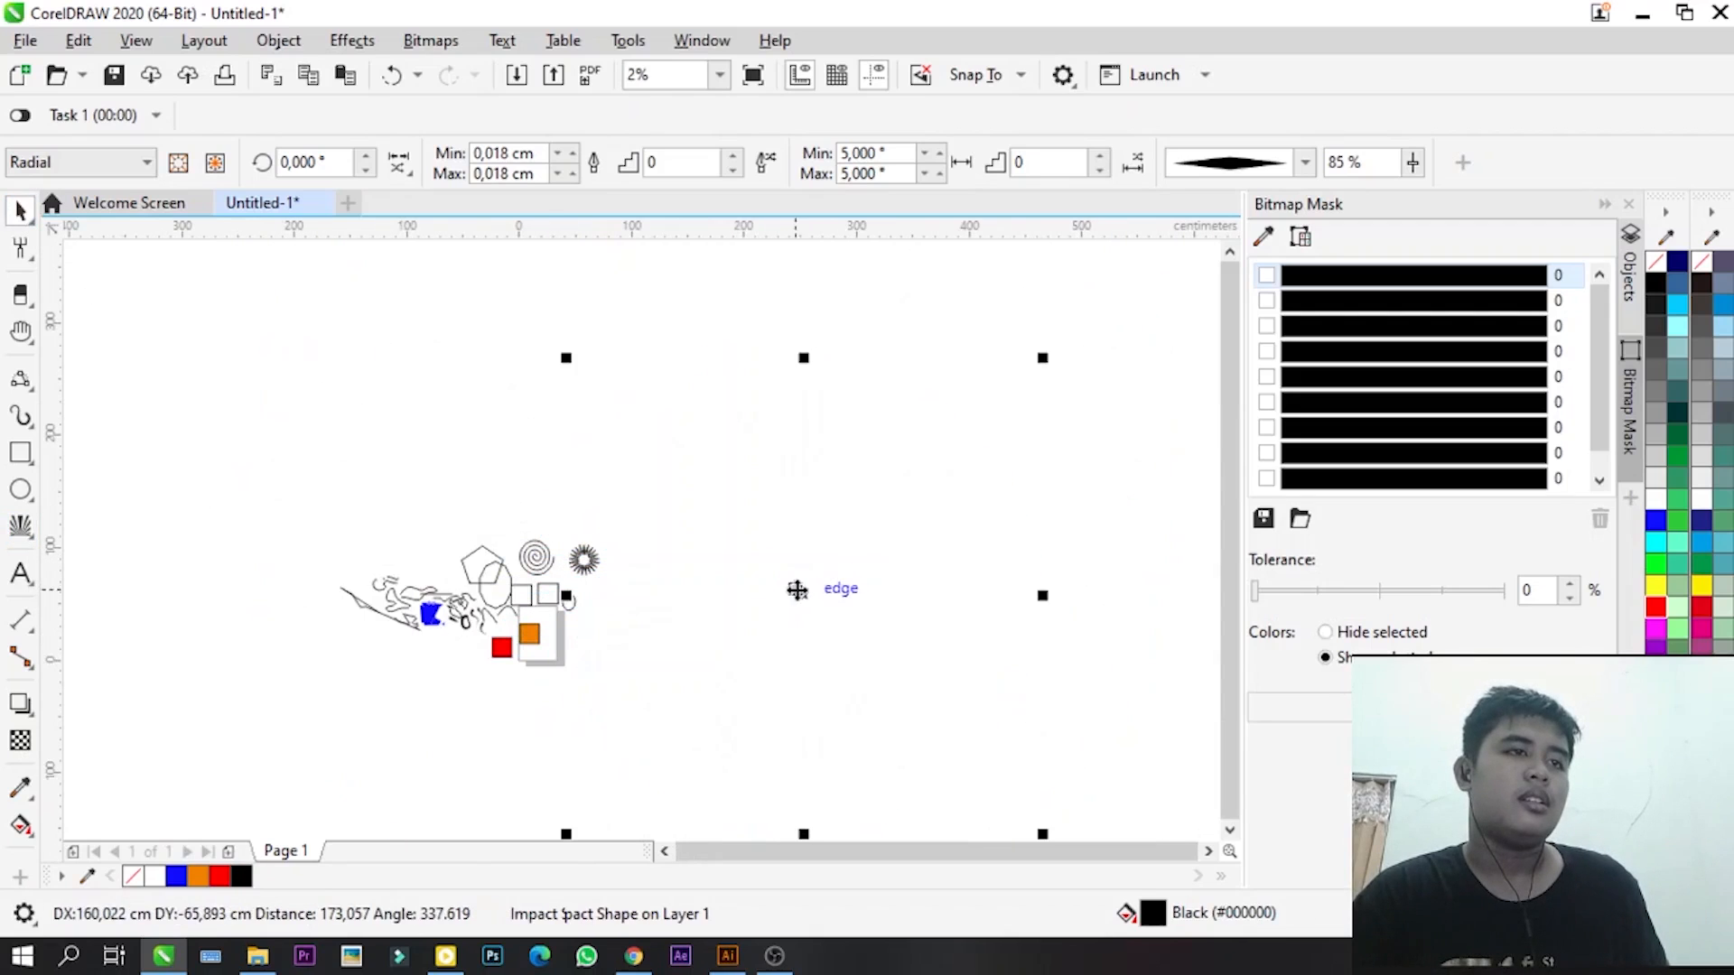
scroll(786, 488, up, 1)
scroll(686, 470, down, 1)
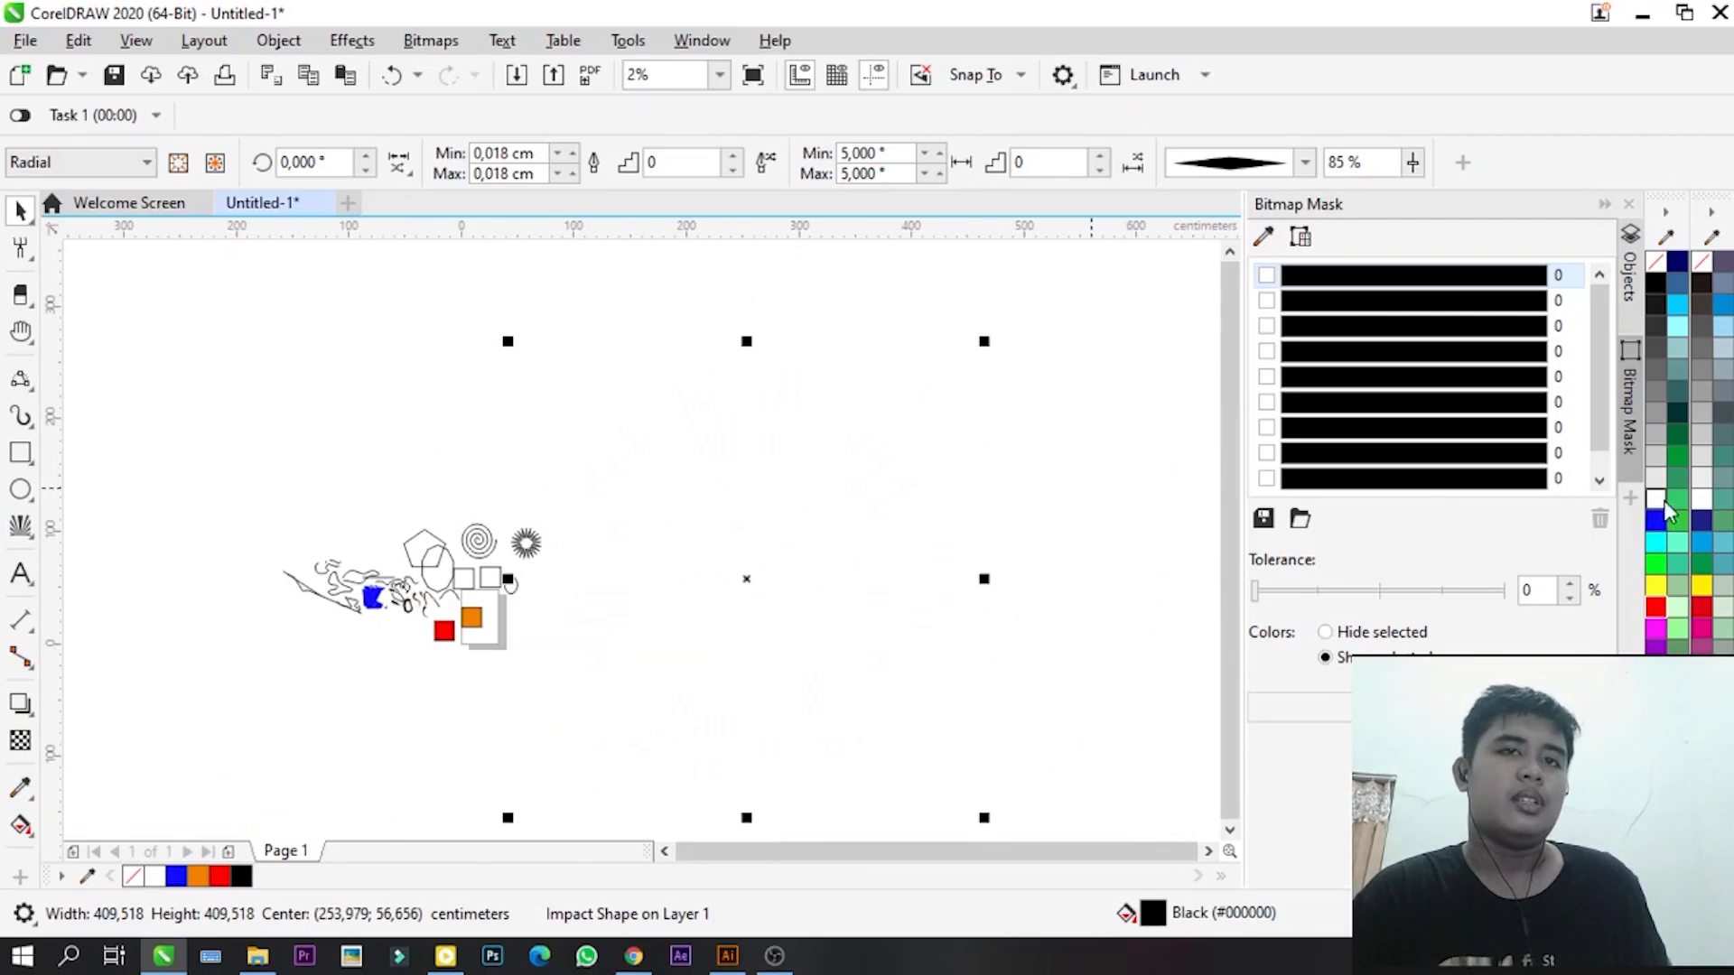
- Color the impact shape's lines grey (#B3B3B3) and shift it slightly up and to the right
right_click(1656, 438)
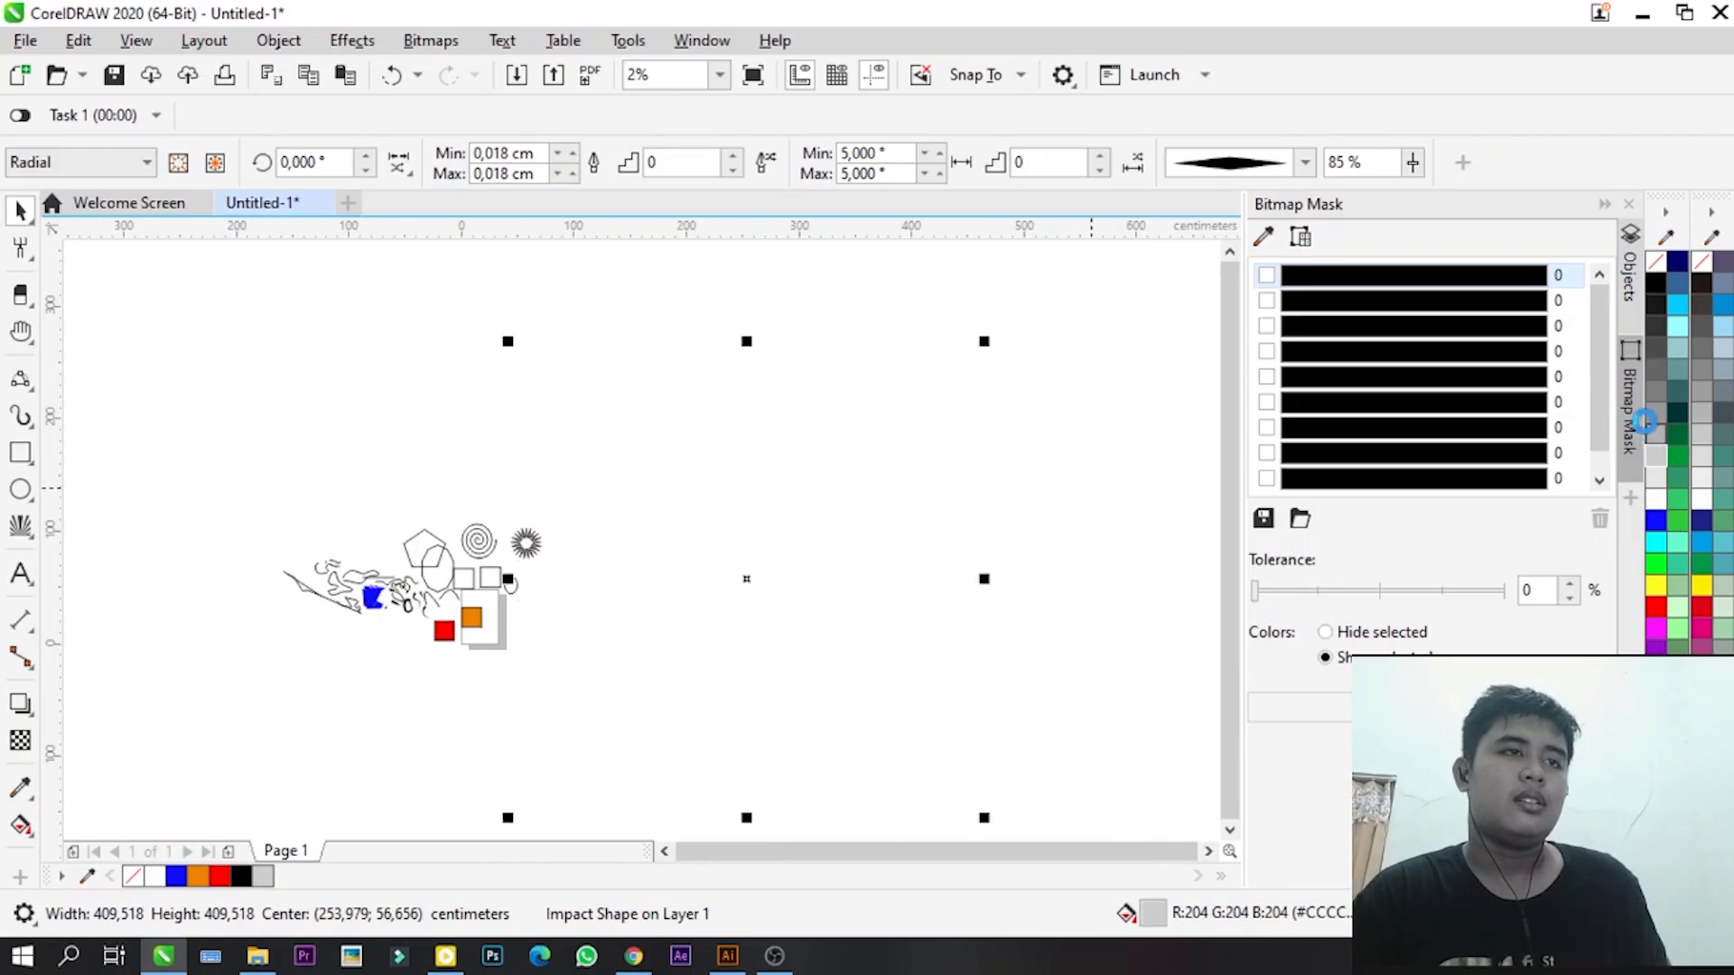
scroll(716, 554, up, 2)
scroll(718, 567, down, 2)
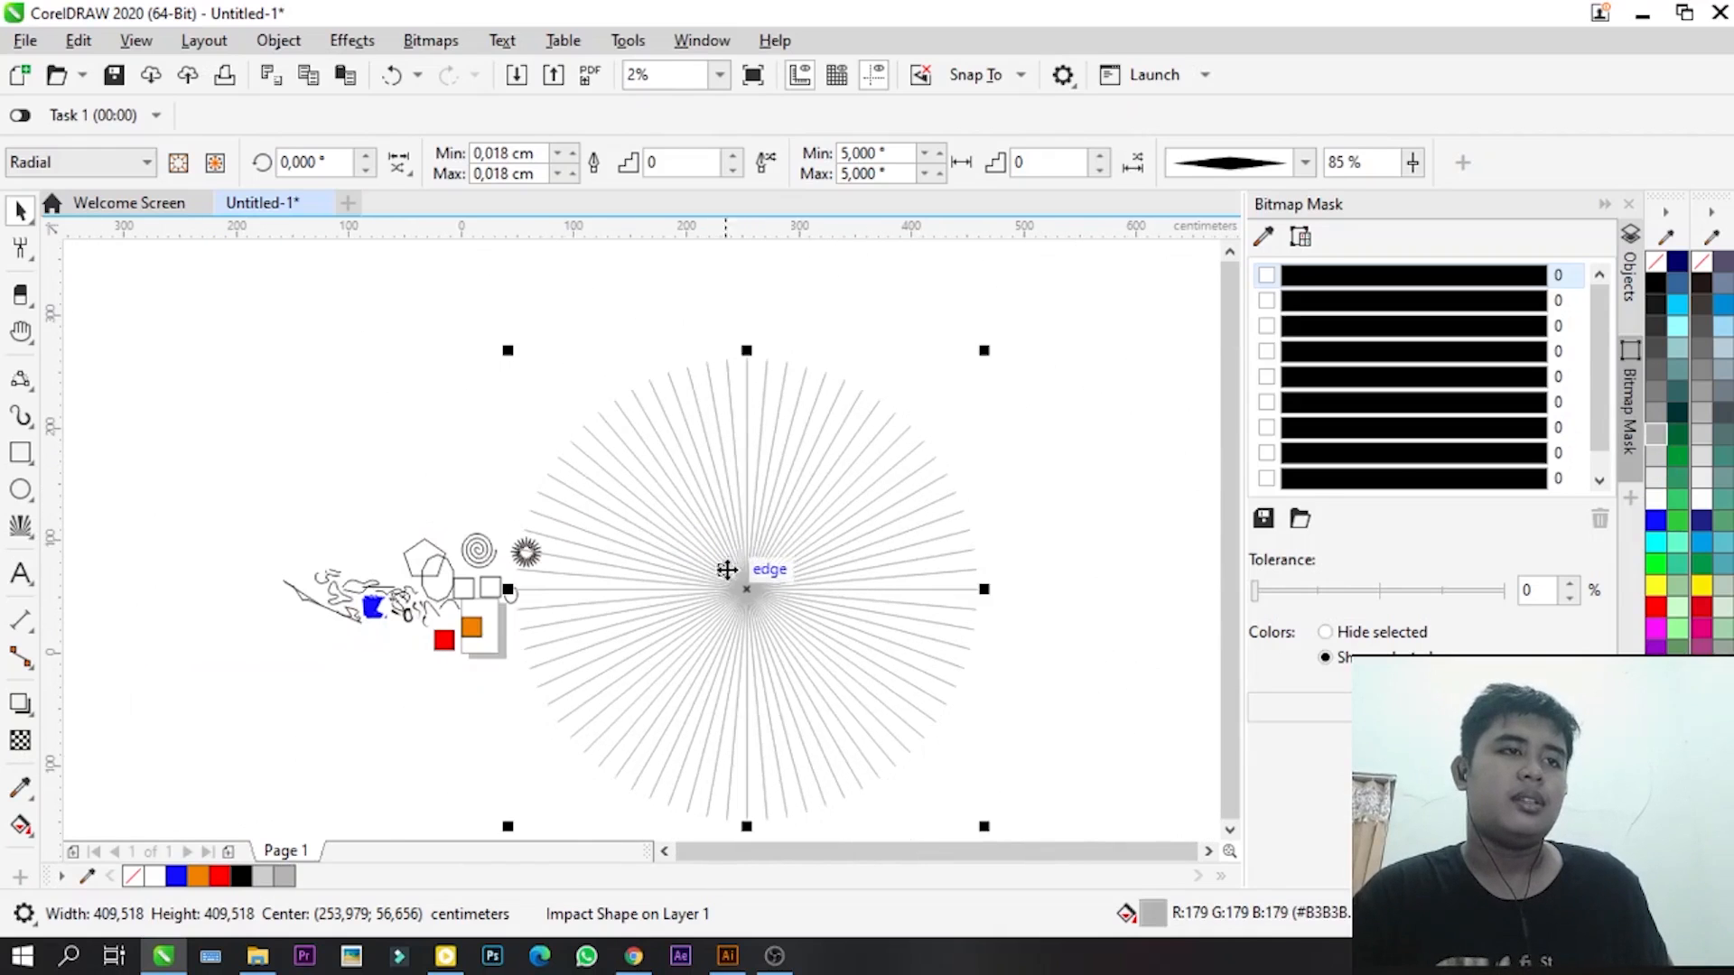
mouse_move(766, 515)
mouse_down()
mouse_move(777, 493)
mouse_move(780, 549)
mouse_move(792, 527)
mouse_up()
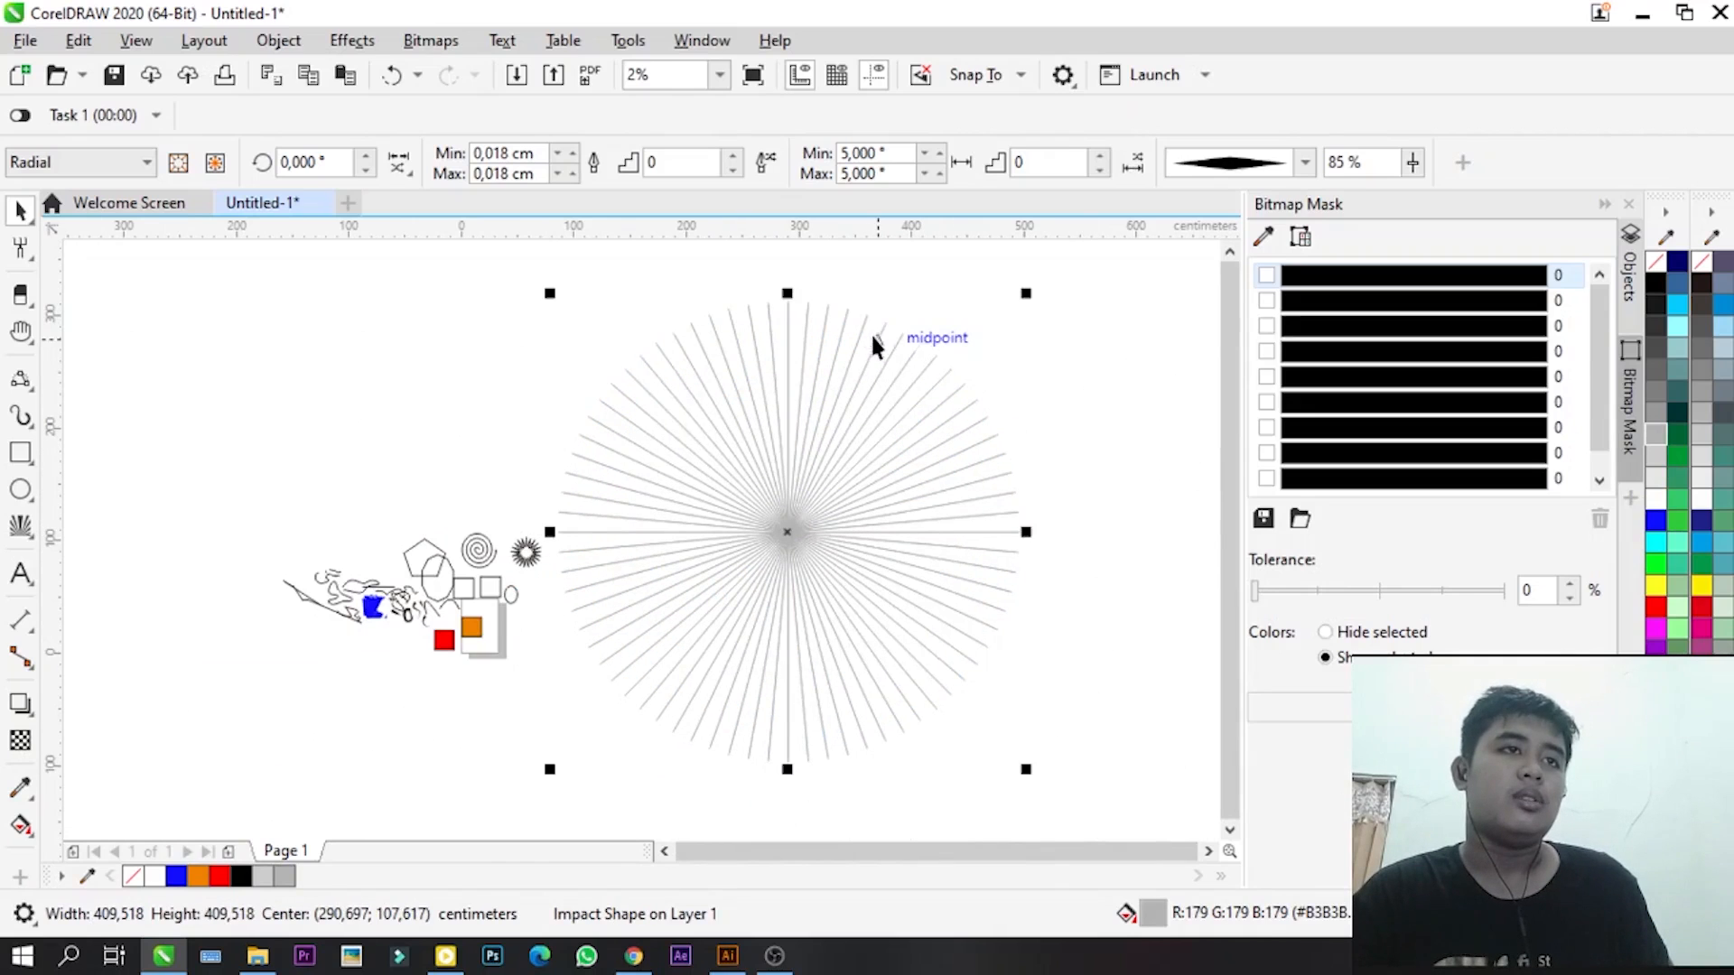
- Set the impact shape's line width step to 7 and its line style to the ellipse-shaped stroke
click(732, 156)
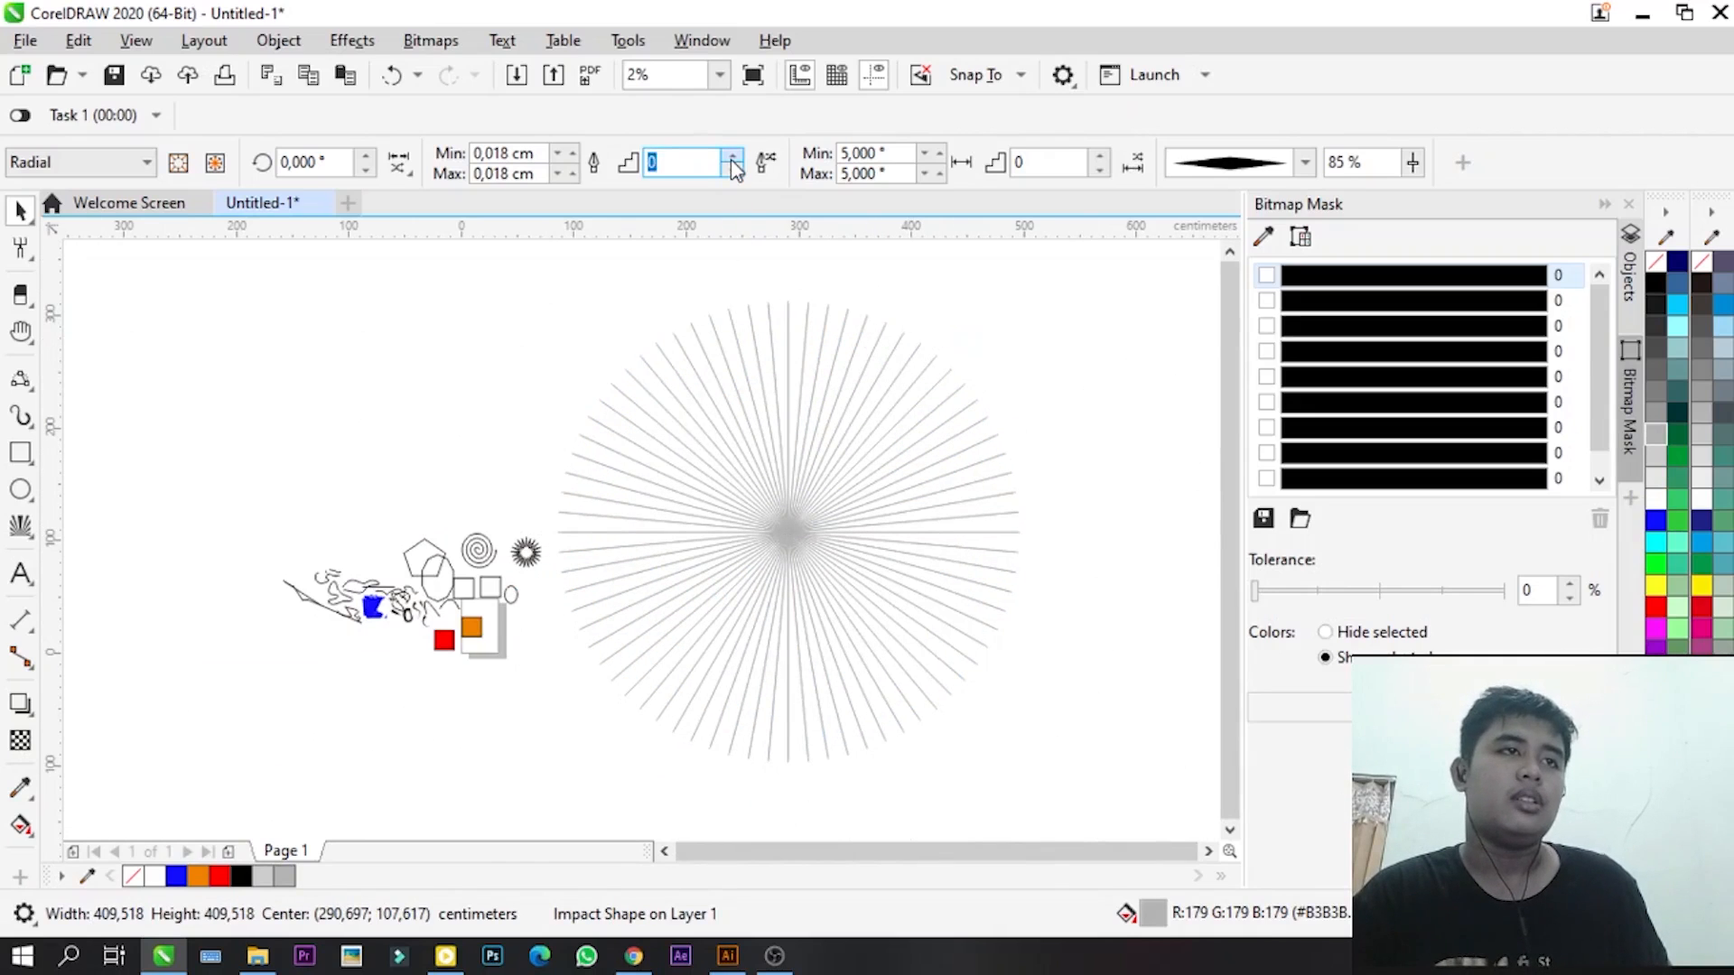
click(732, 156)
click(732, 155)
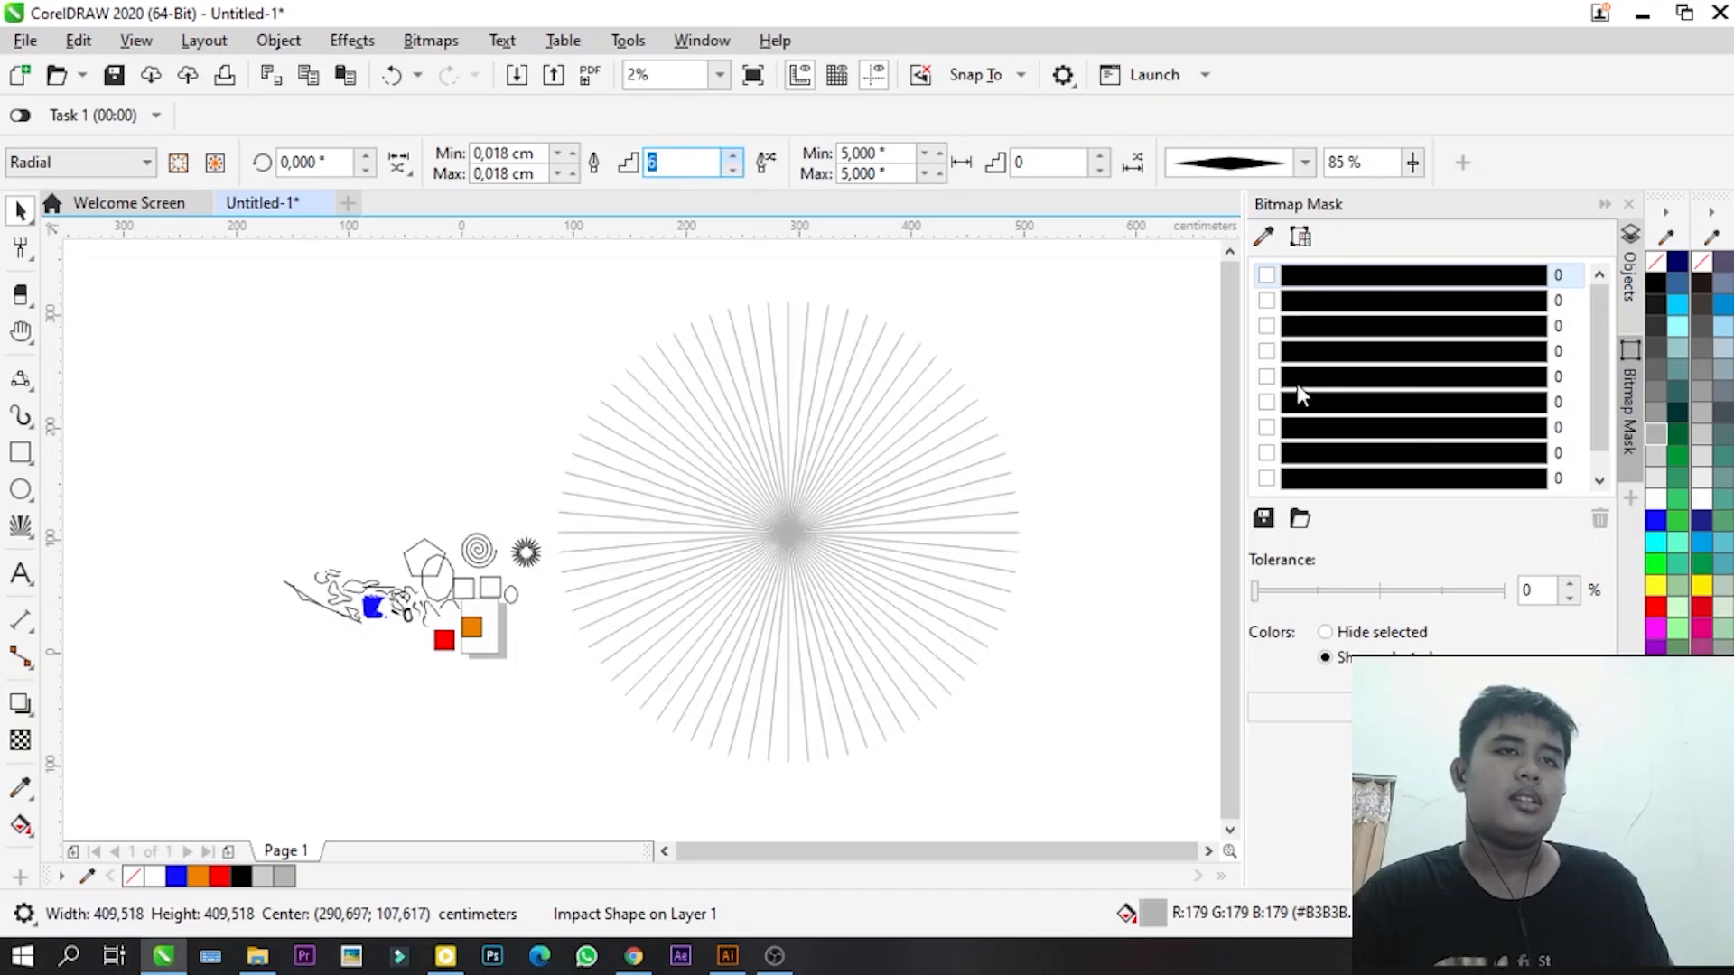
text(7)
key(Return)
click(1304, 163)
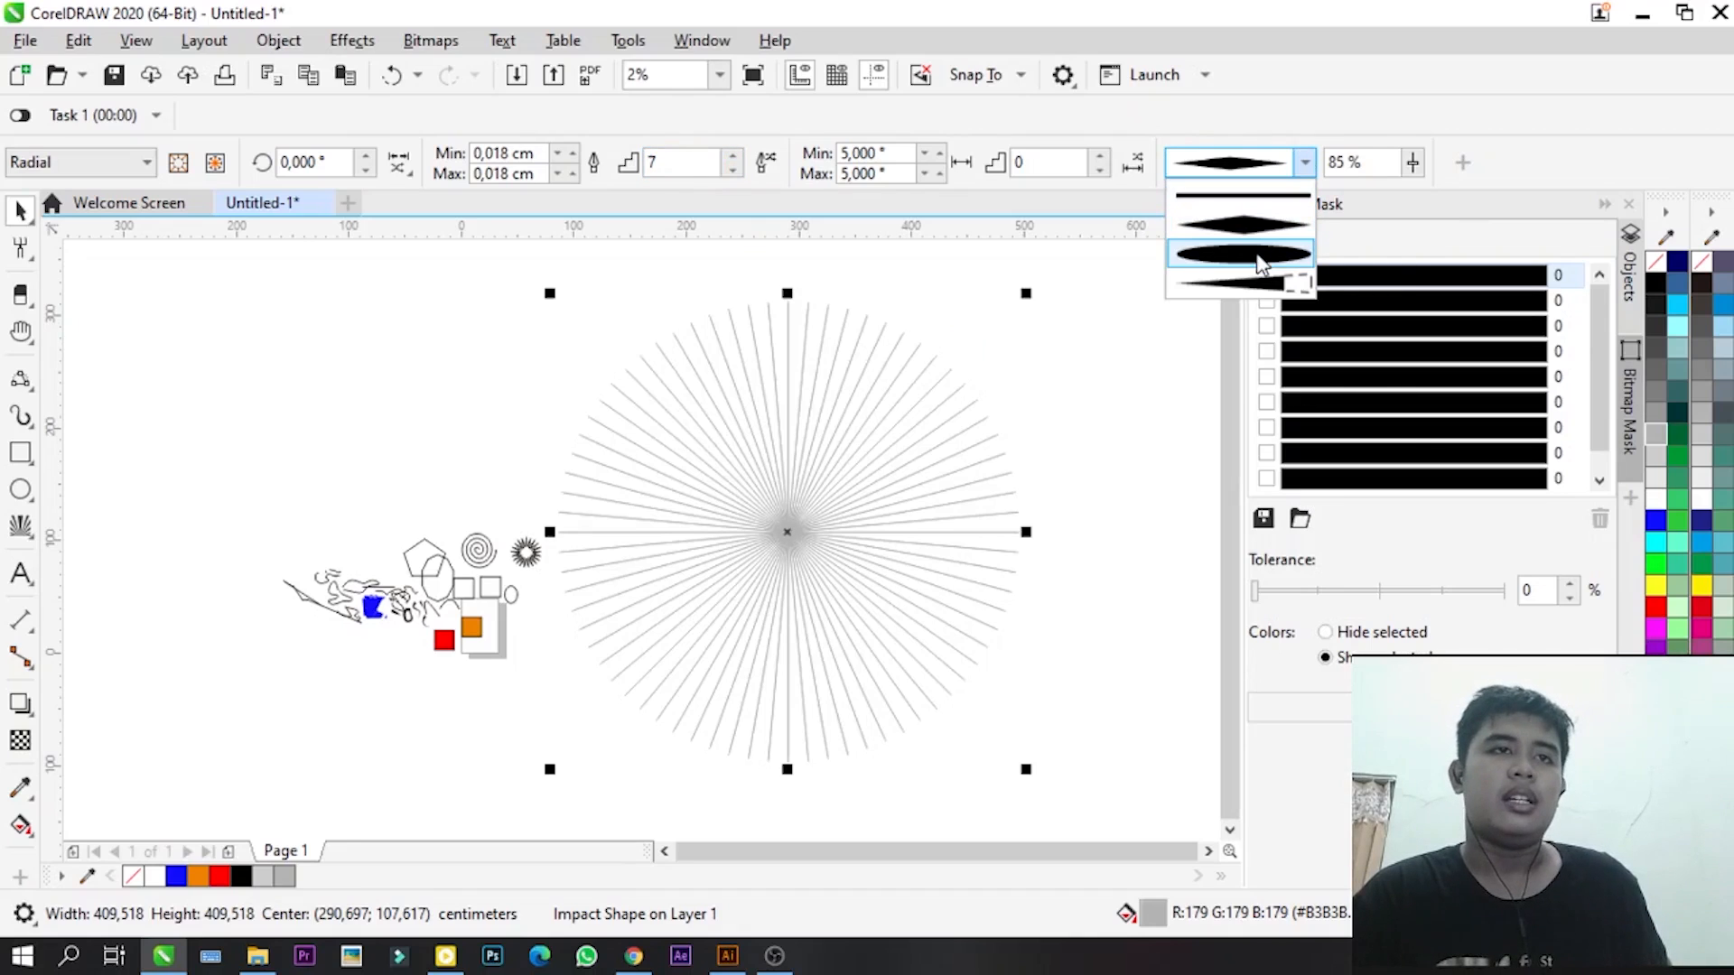
click(1221, 265)
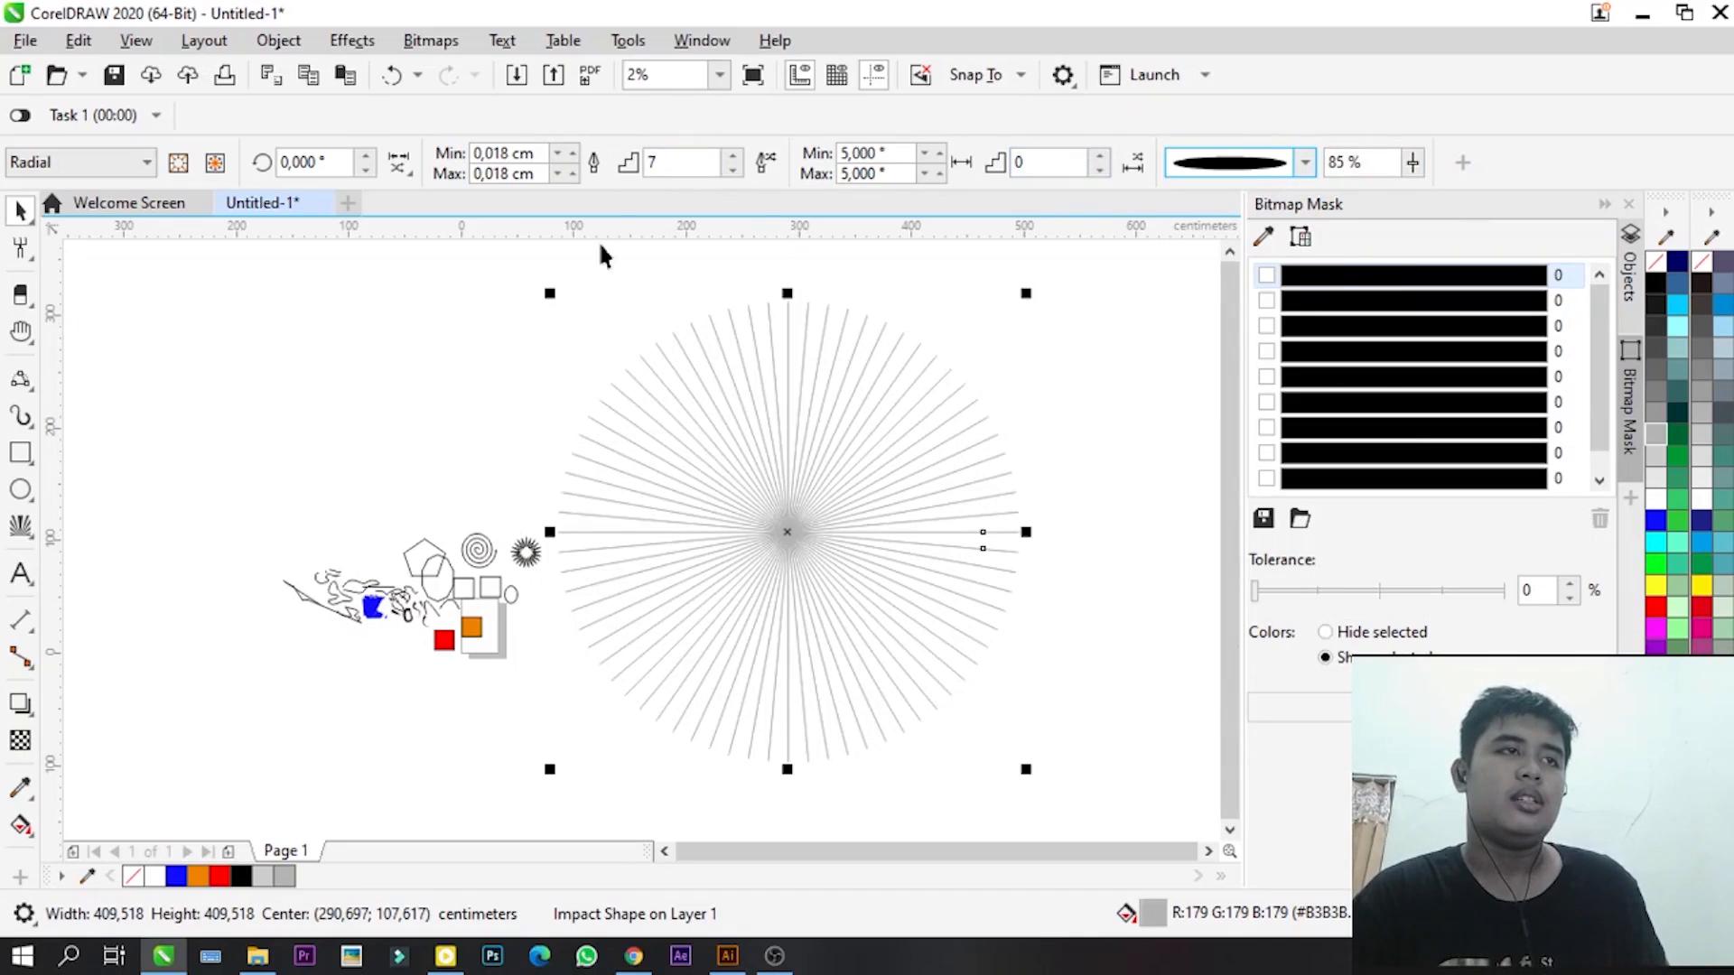
click(131, 163)
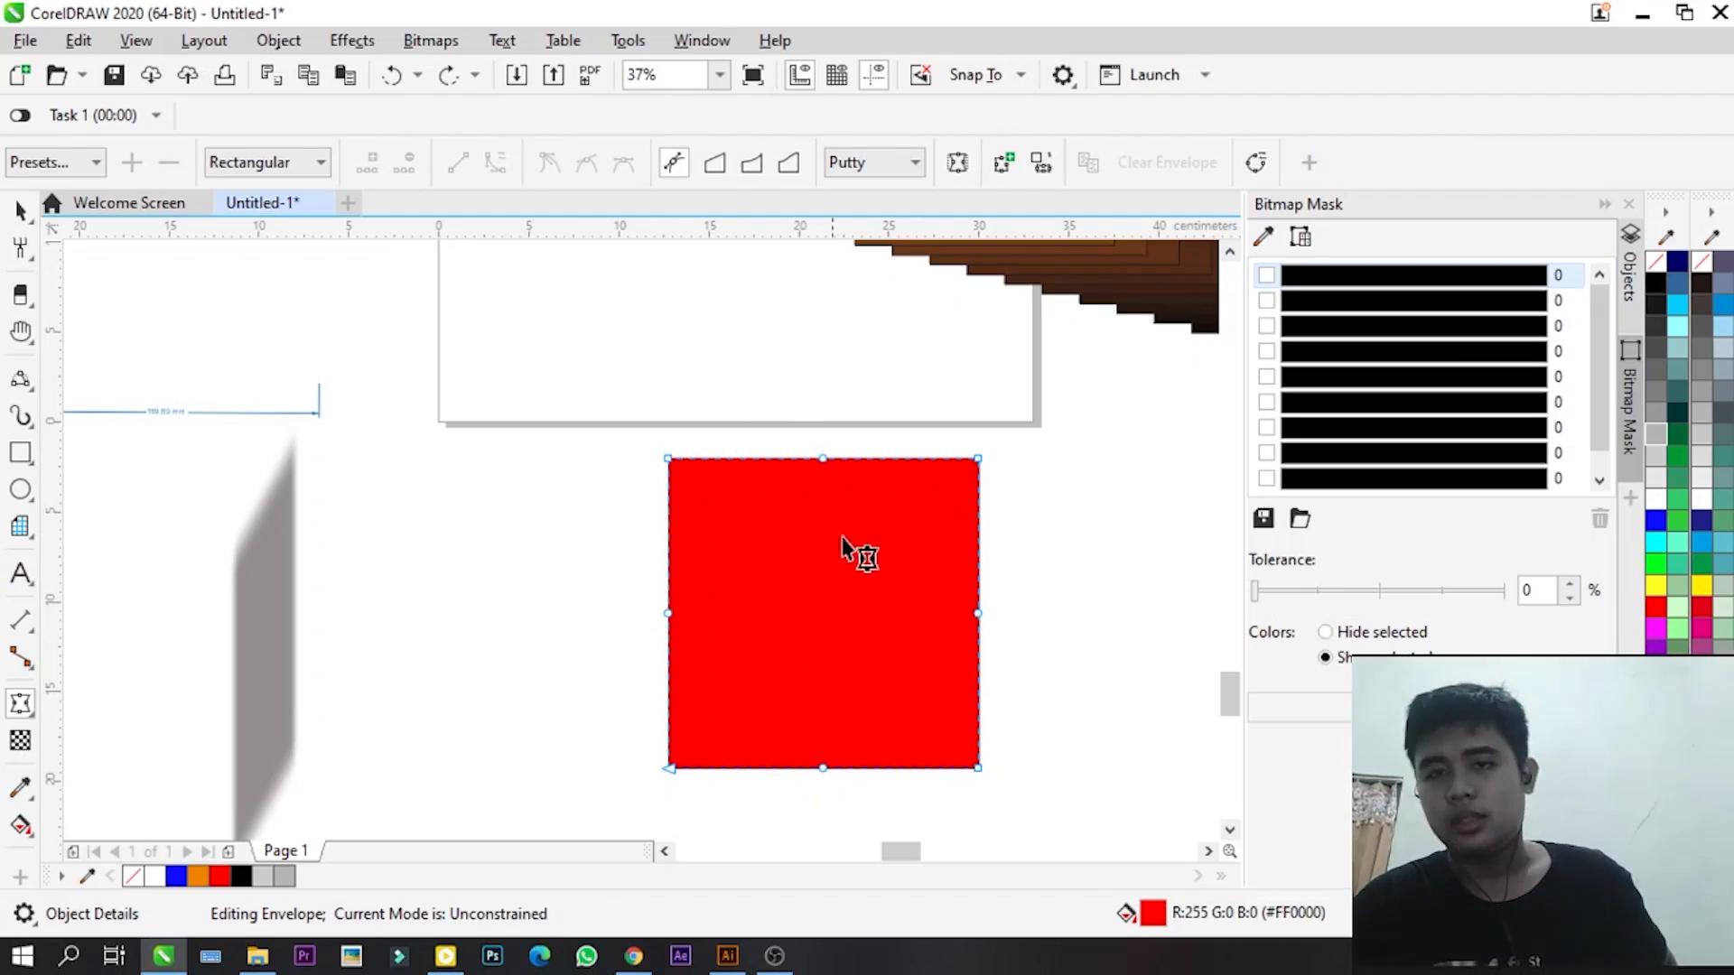
- Bend the red square's upper edge inward into a smooth curve with the Envelope tool
drag(825, 464, 921, 524)
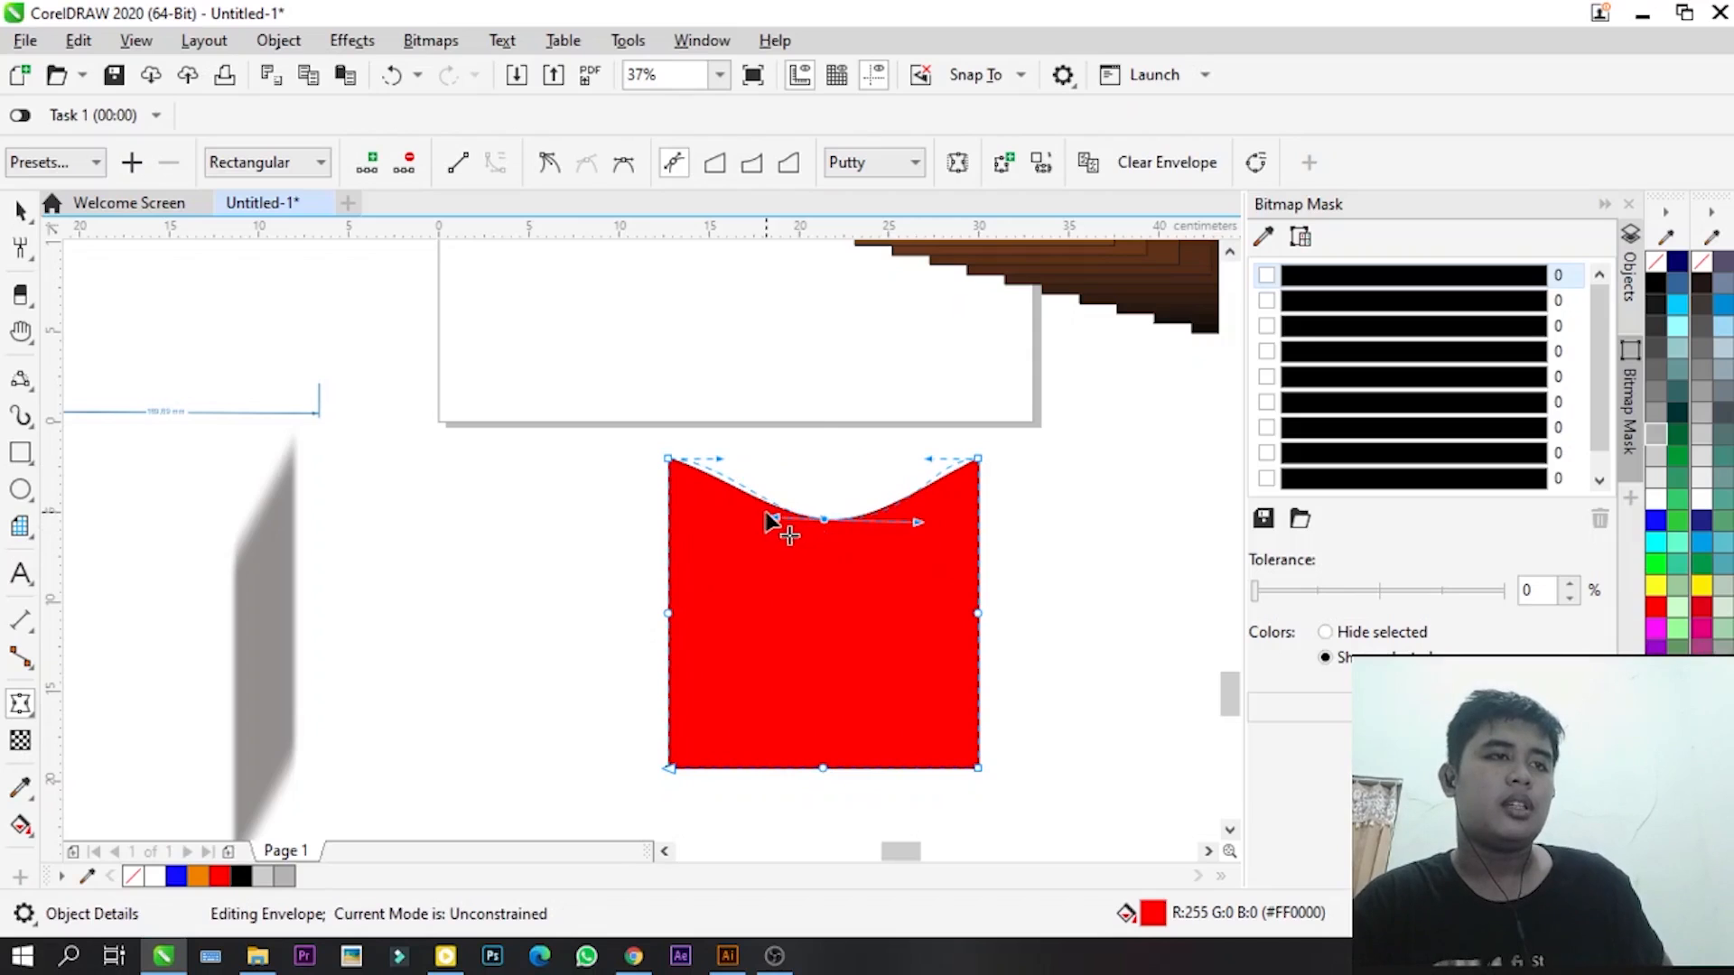
drag(776, 521, 751, 520)
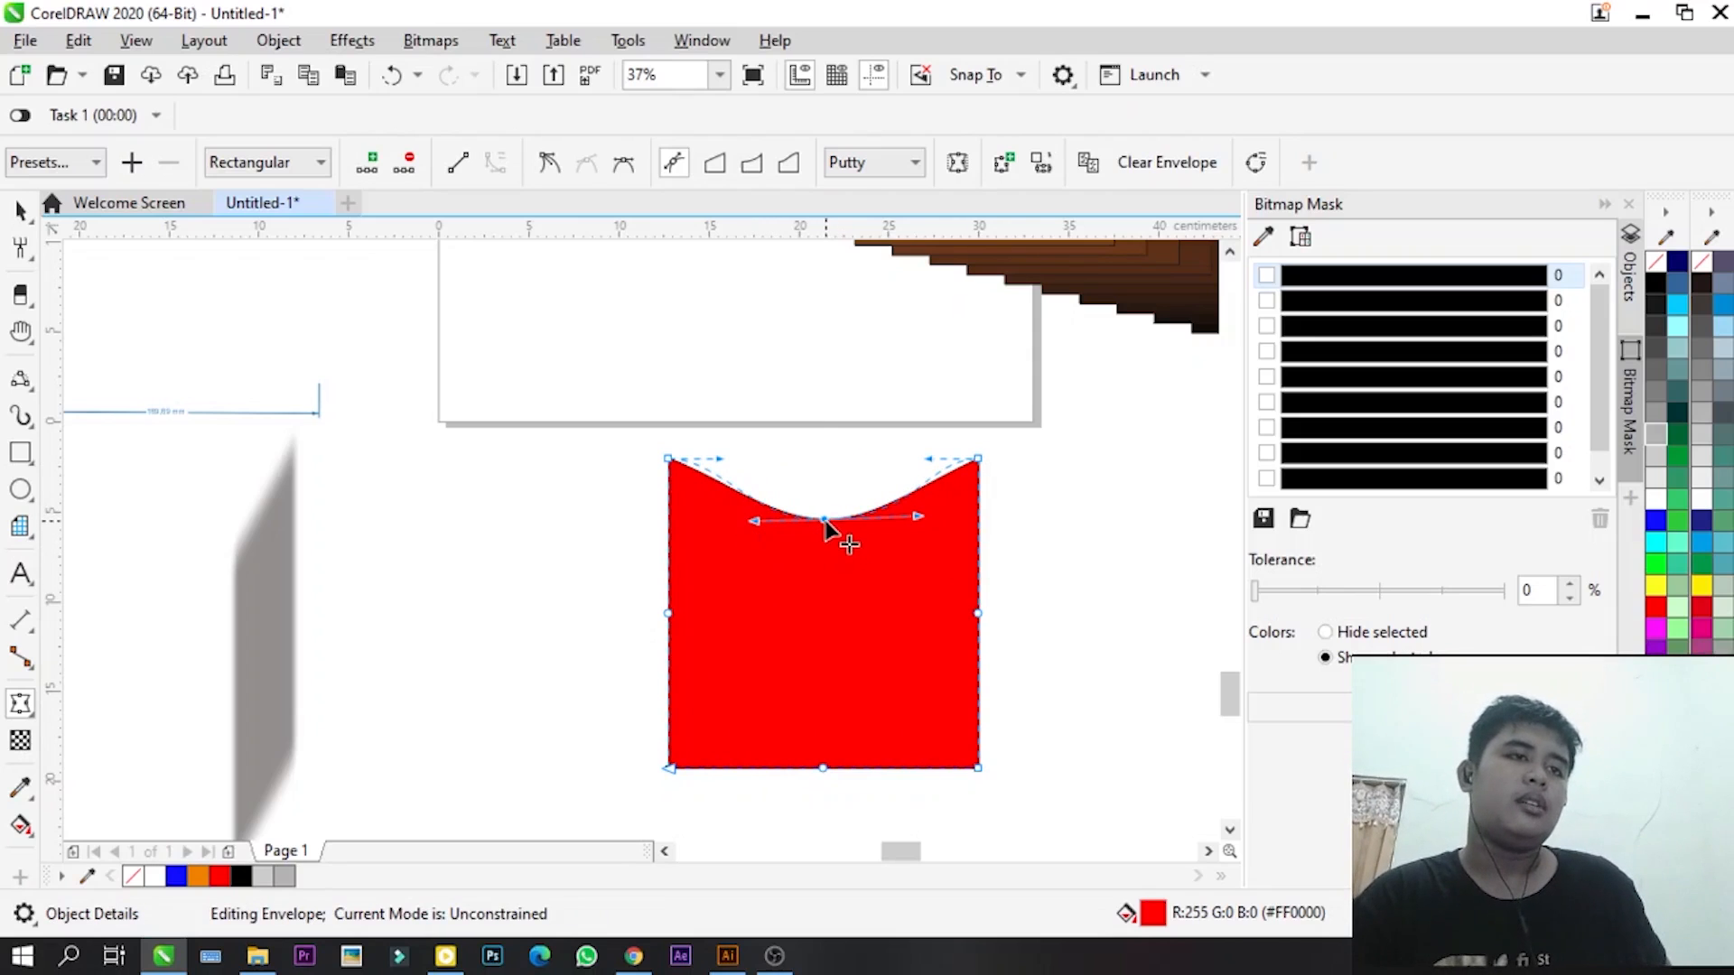
drag(827, 528, 831, 566)
scroll(736, 596, down, 2)
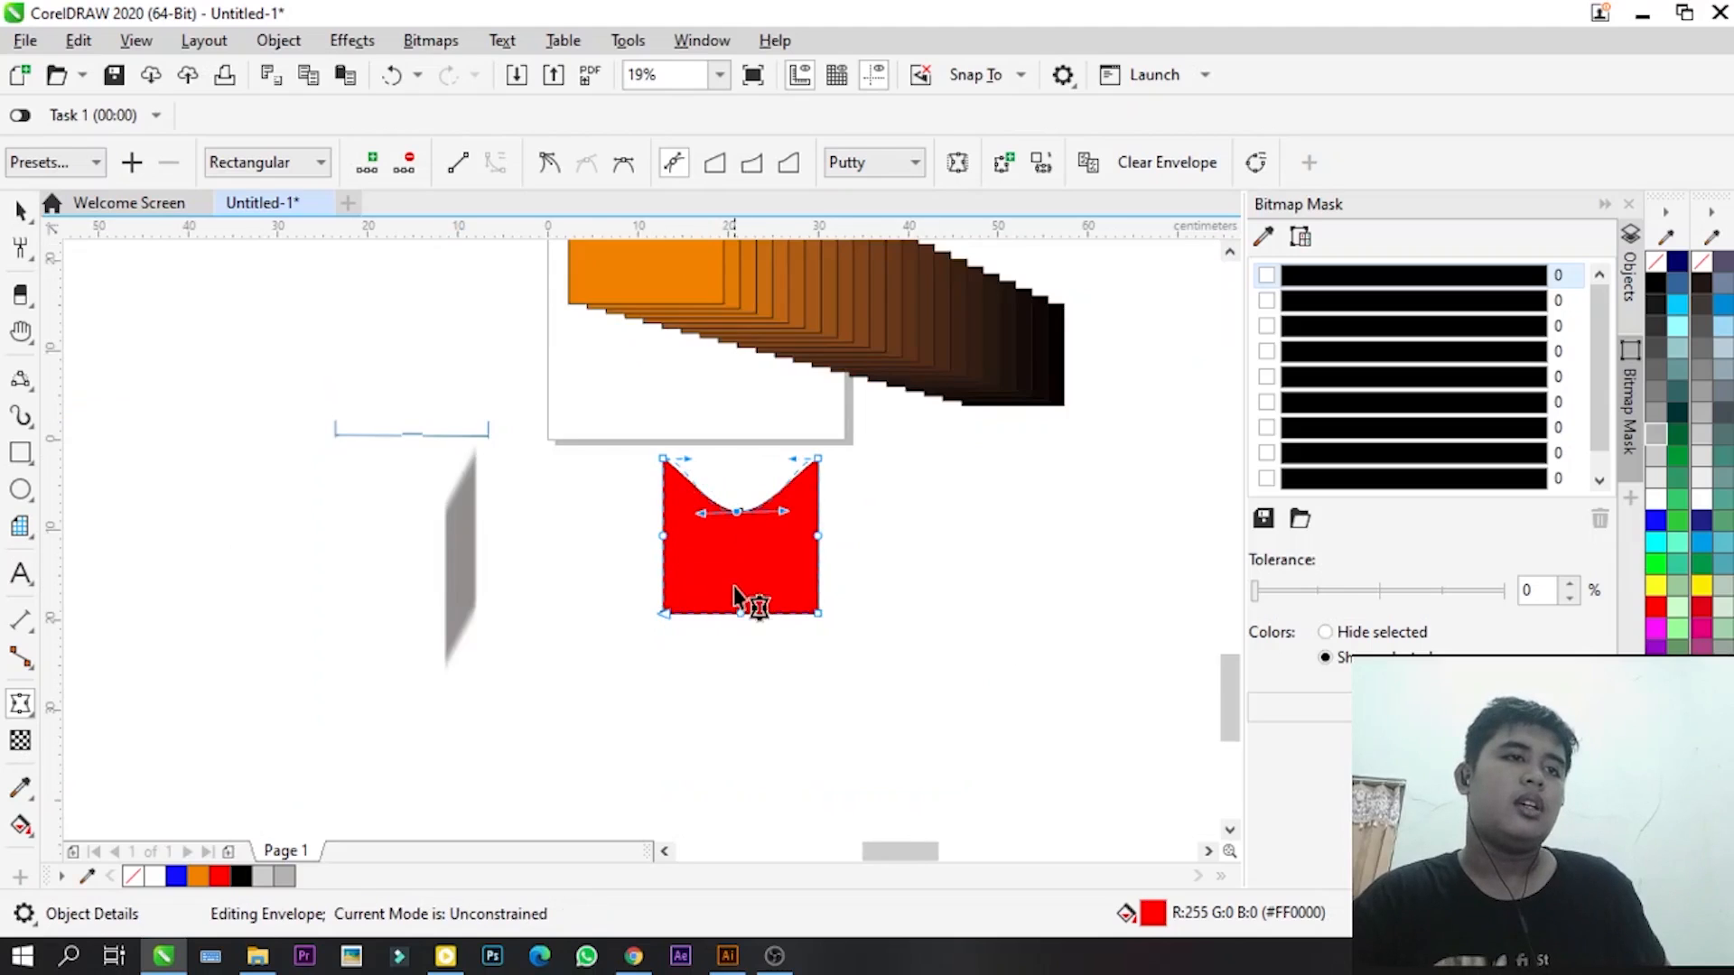
scroll(836, 476, up, 2)
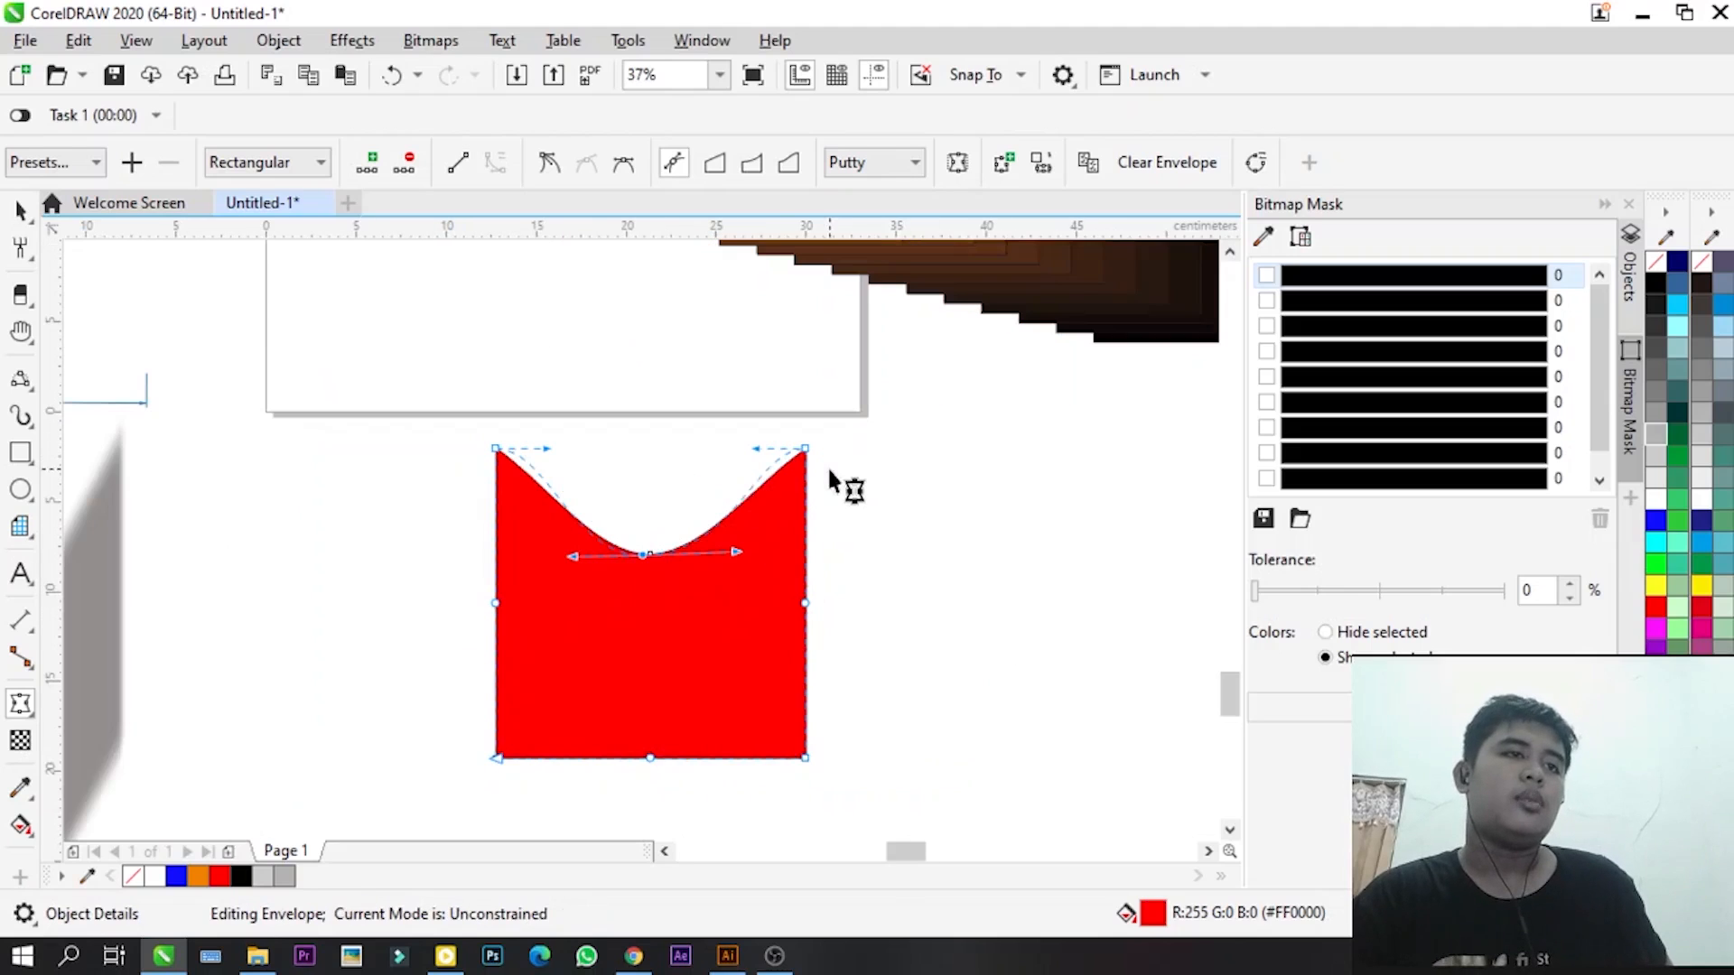
- Add the artistic text "Contoh" in 24 pt Arial to the right of the red enveloped shape
click(22, 574)
click(841, 562)
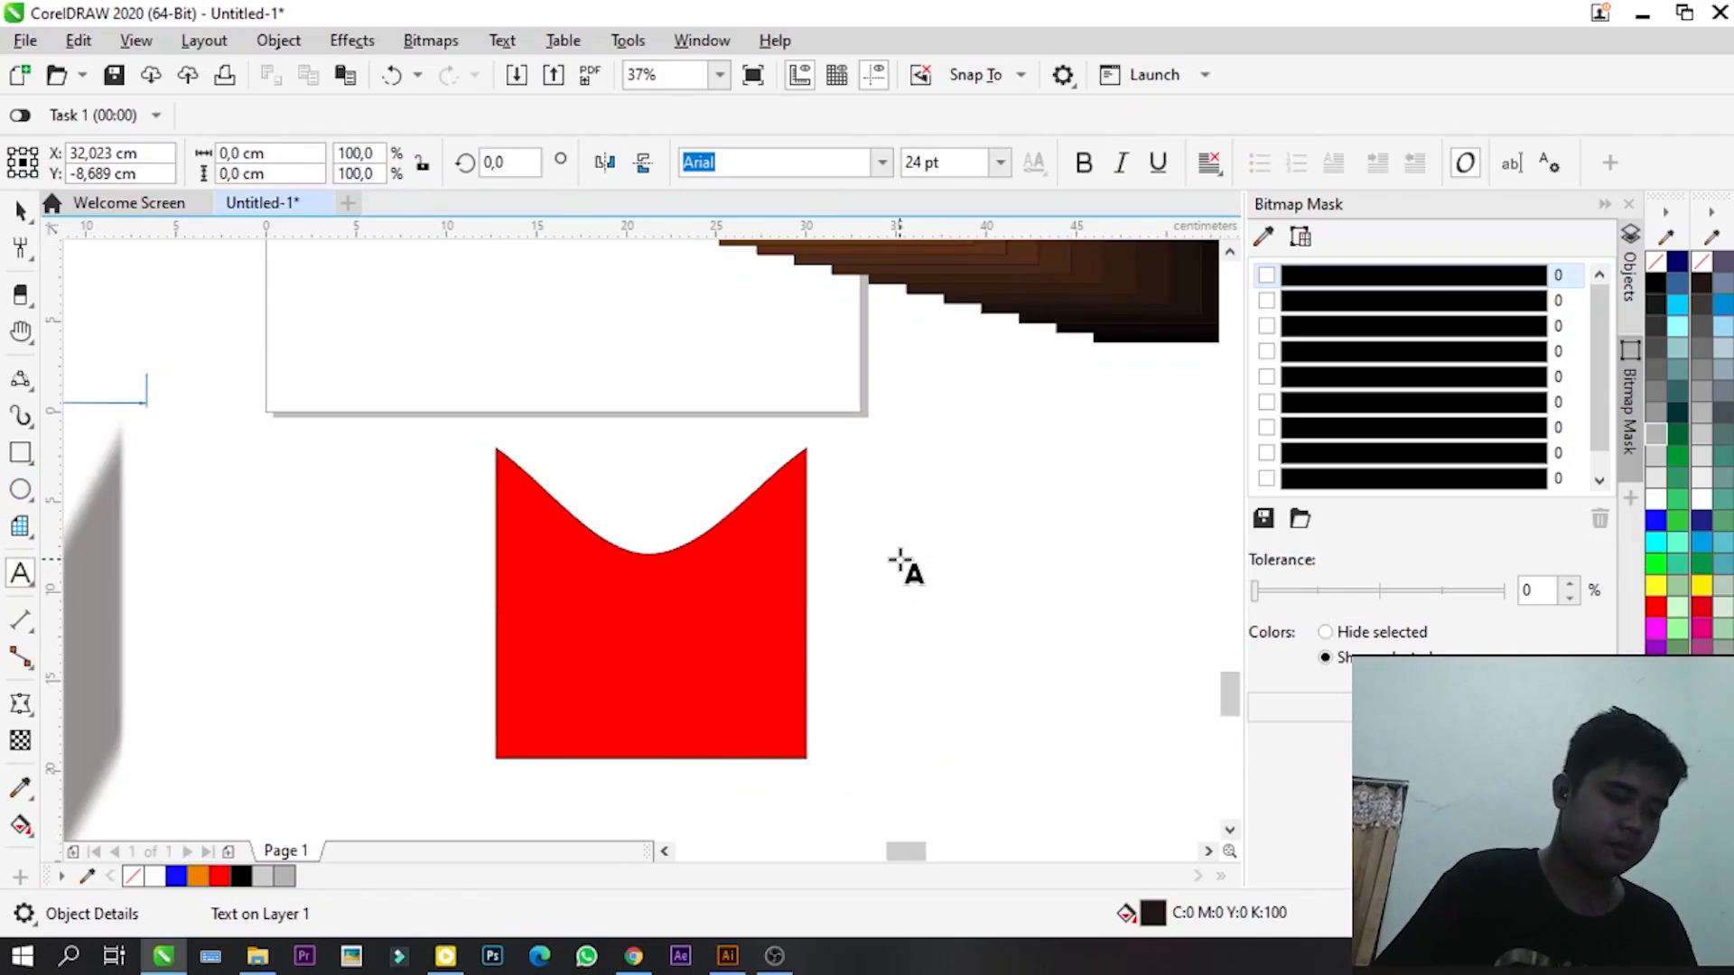
text(A)
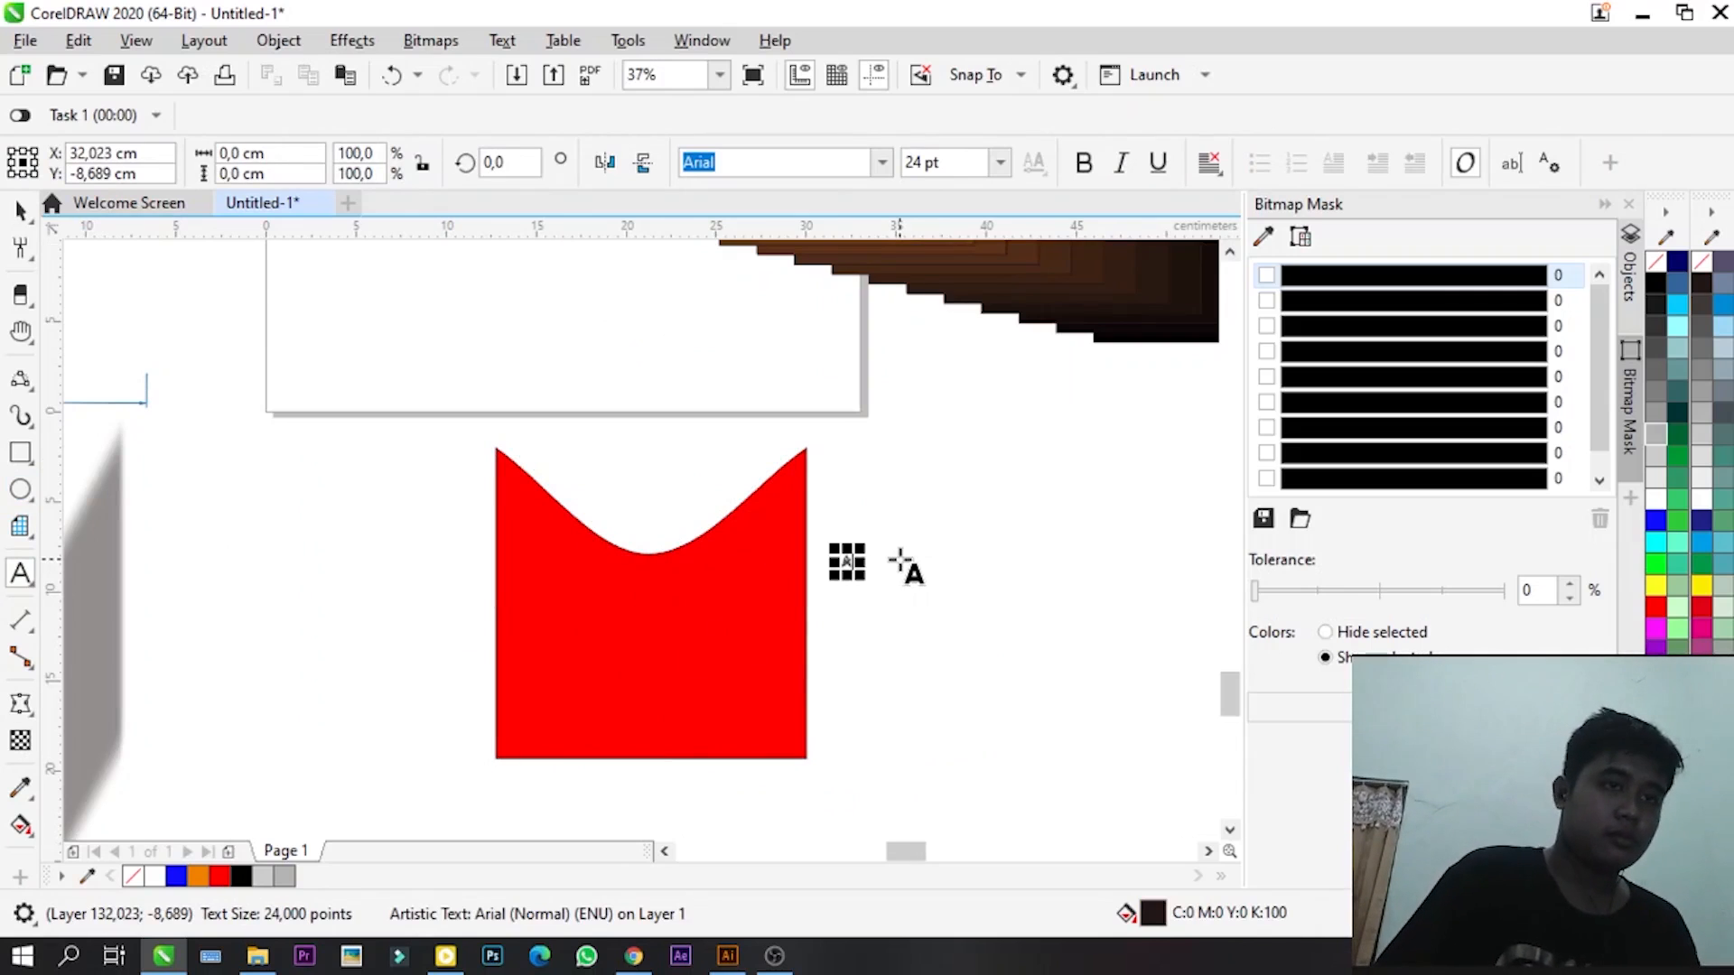
key(BackSpace)
text(Contoh)
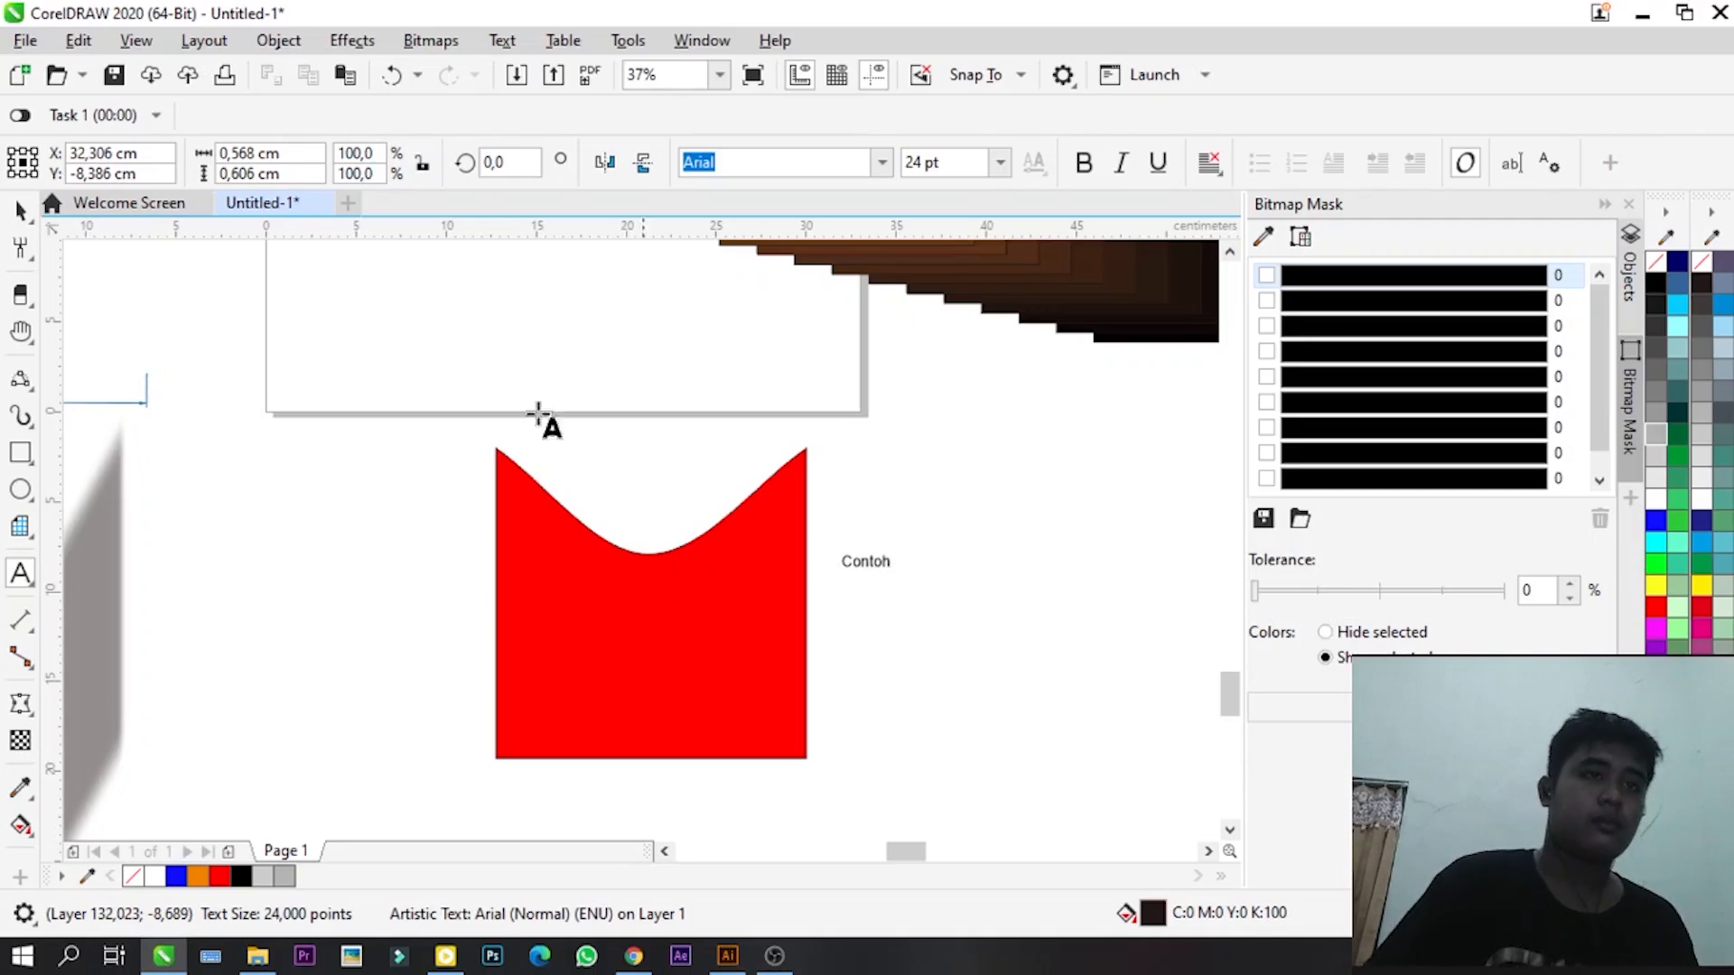
- Change the case of the "Contoh" text to UPPERCASE
key(ctrl+space)
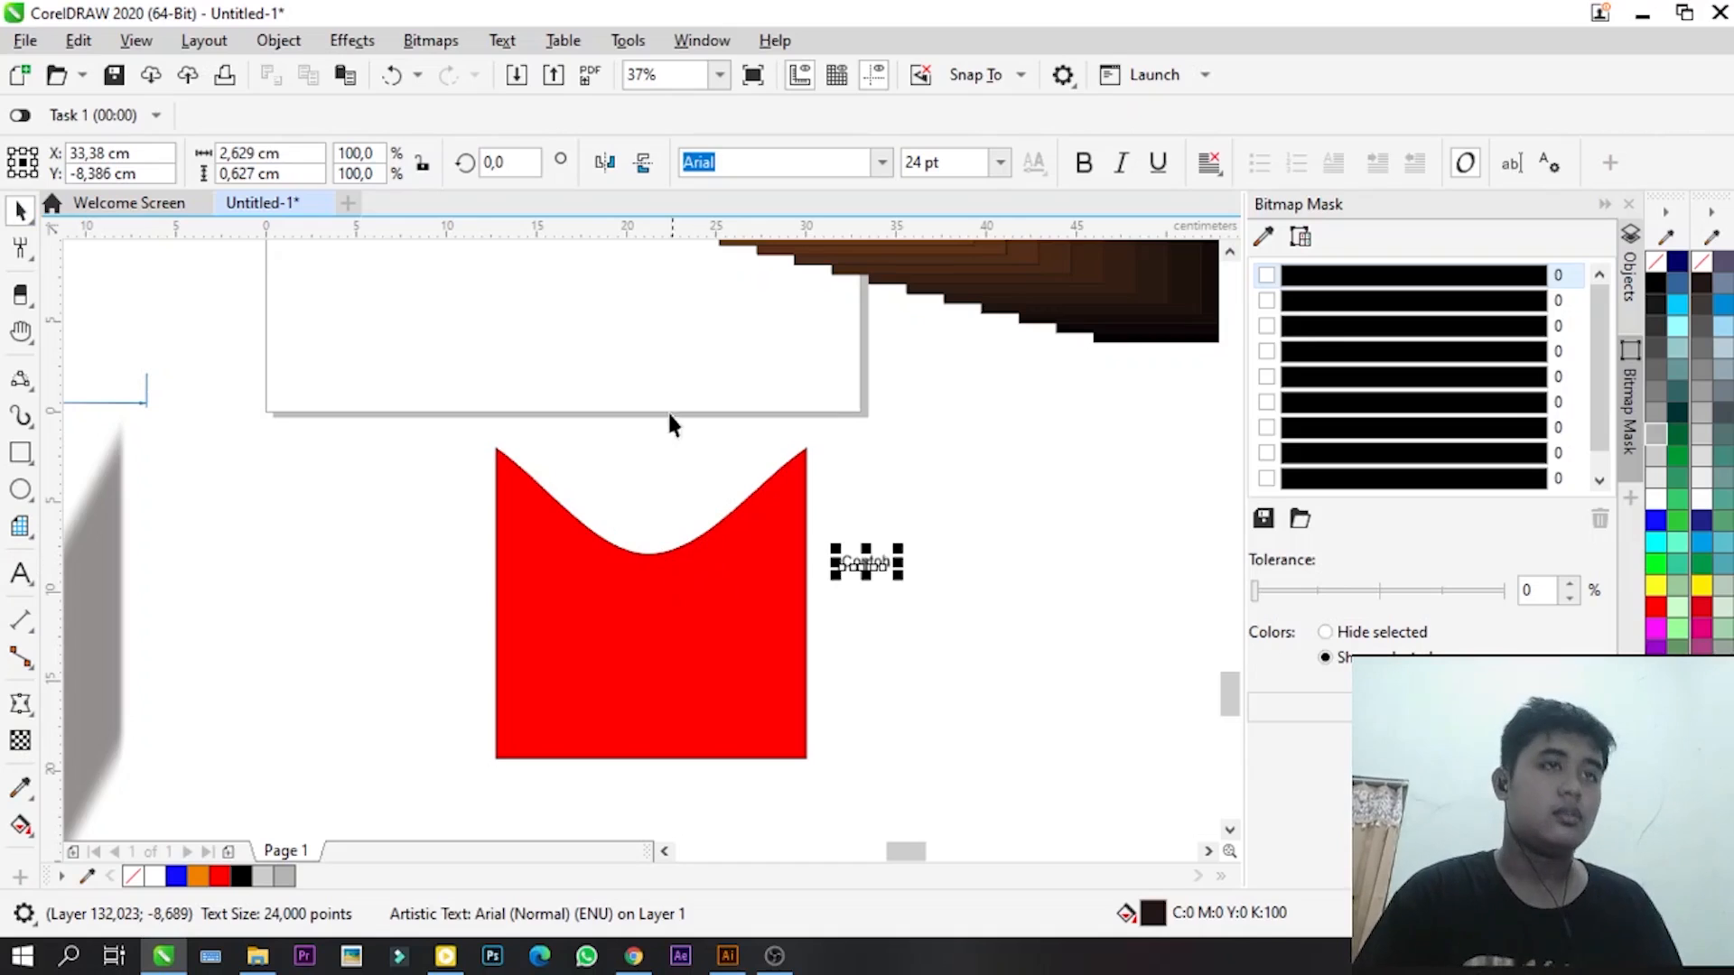
click(502, 40)
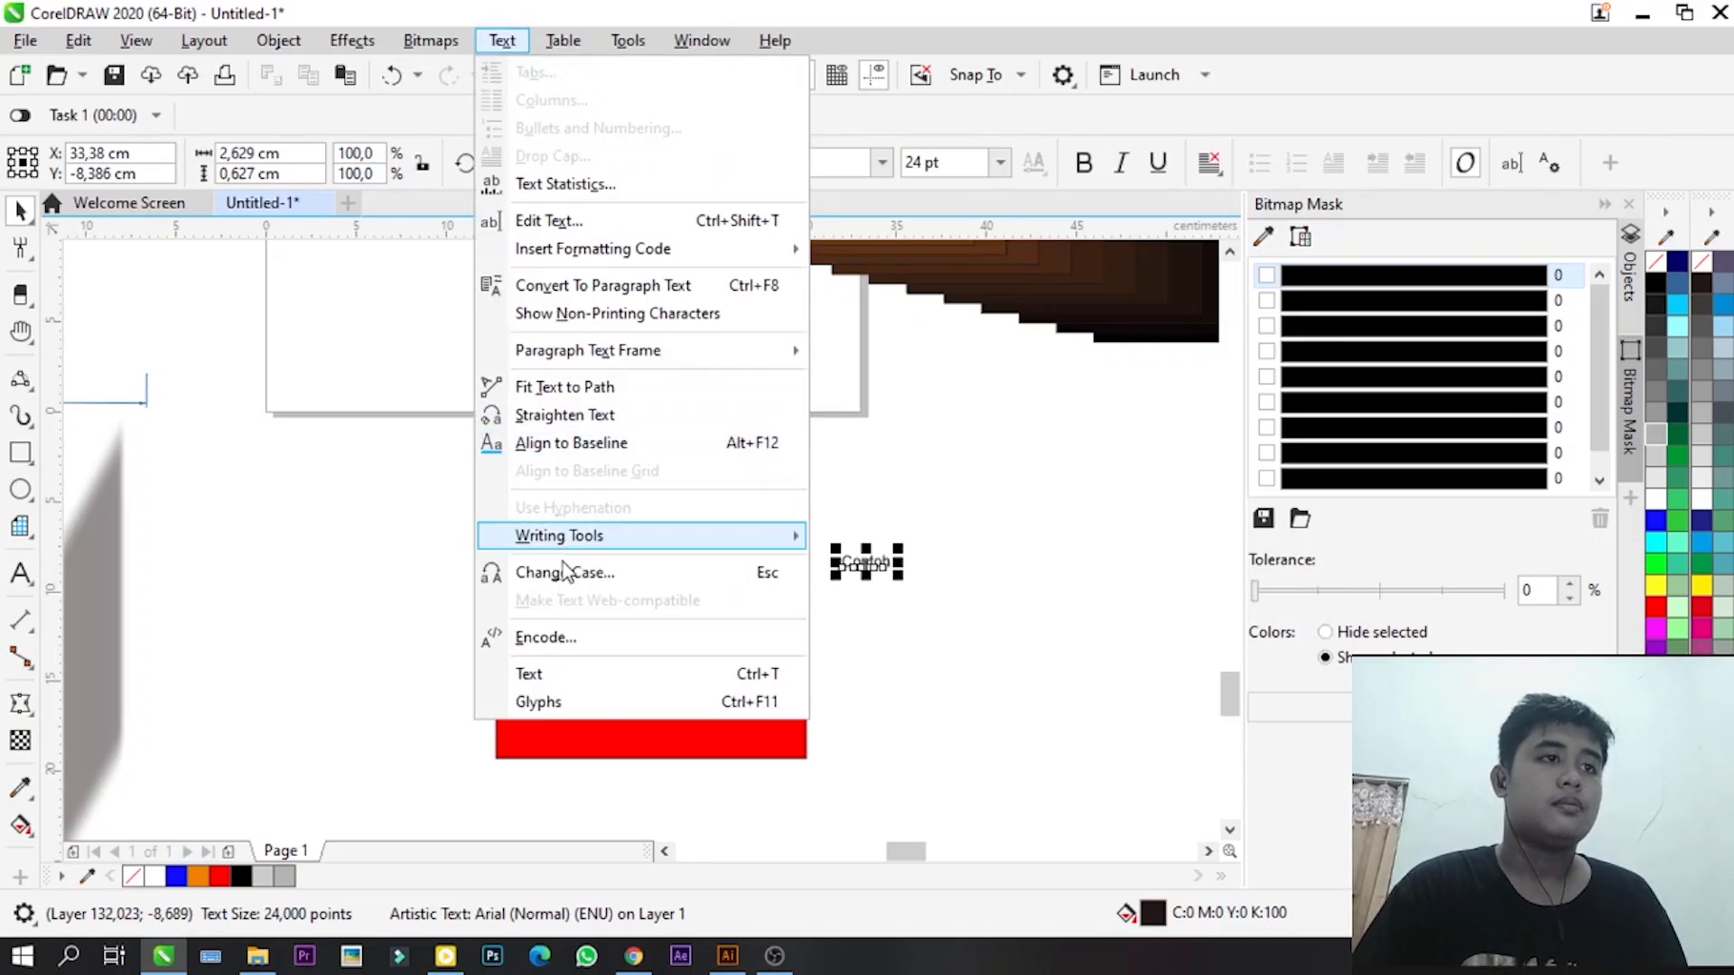
click(797, 603)
click(794, 454)
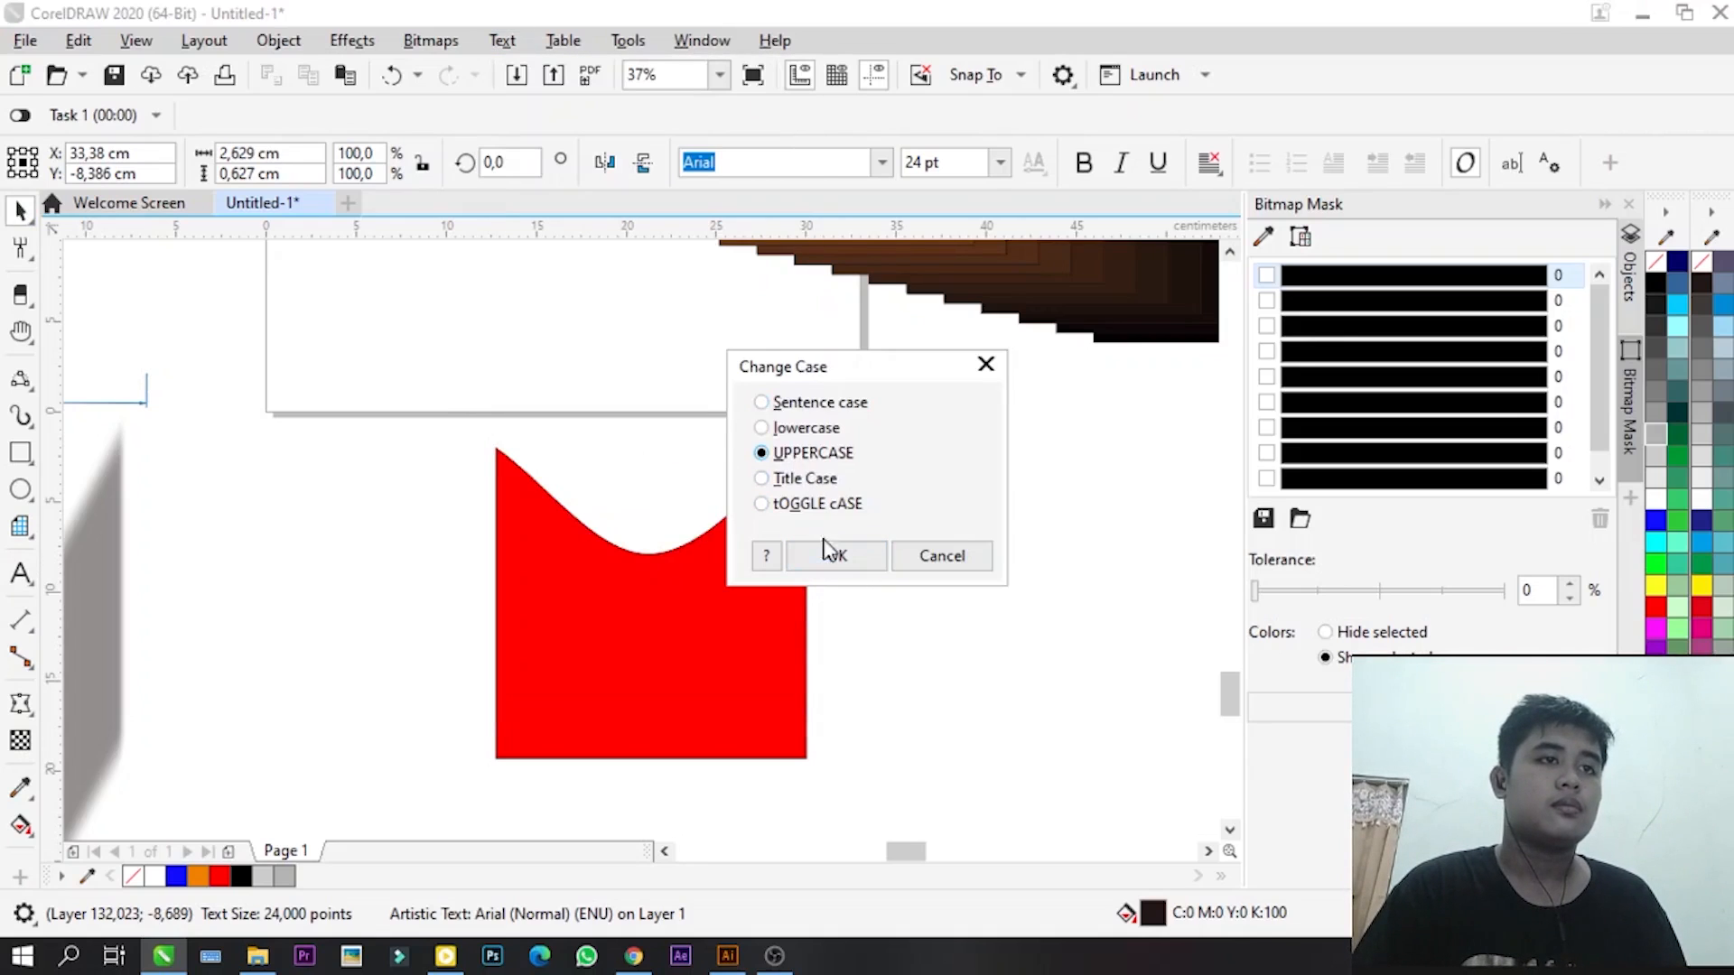
click(835, 553)
- Enlarge the "CONTOH" text to about 217 pt and place it beside the red enveloped shape
drag(919, 583, 1129, 713)
scroll(659, 562, down, 2)
drag(931, 592, 960, 619)
scroll(960, 620, up, 2)
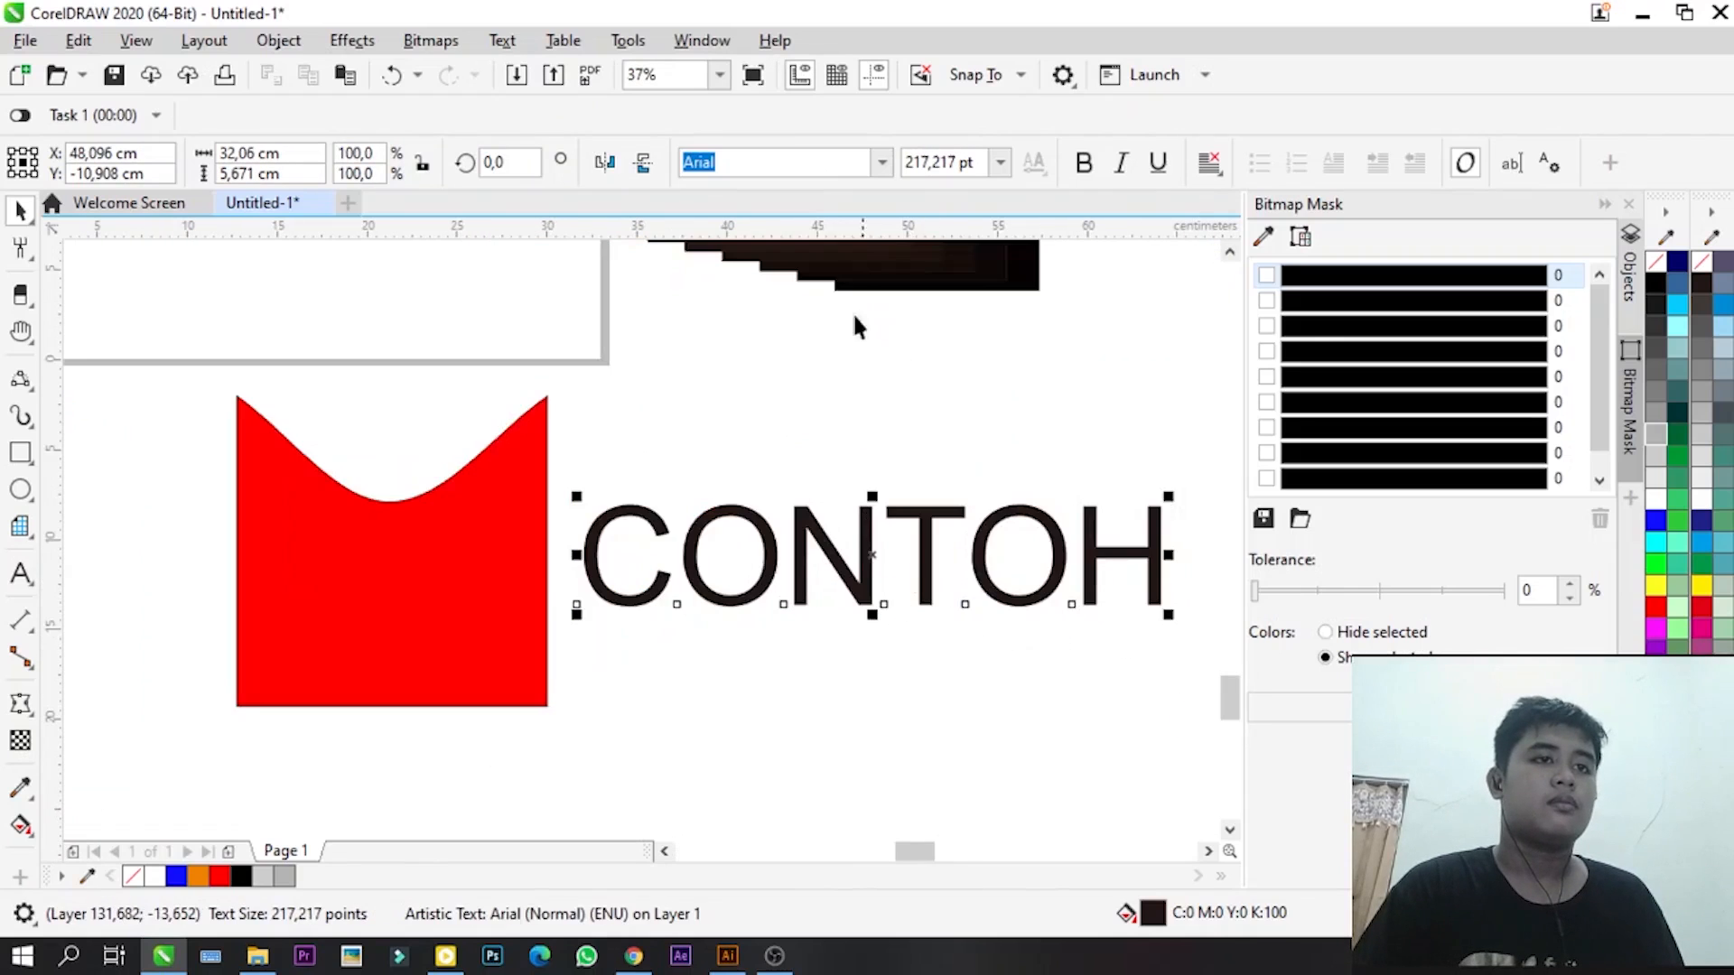
- Set the "CONTOH" text's font to Goodlight and shift it slightly down and to the right
click(882, 164)
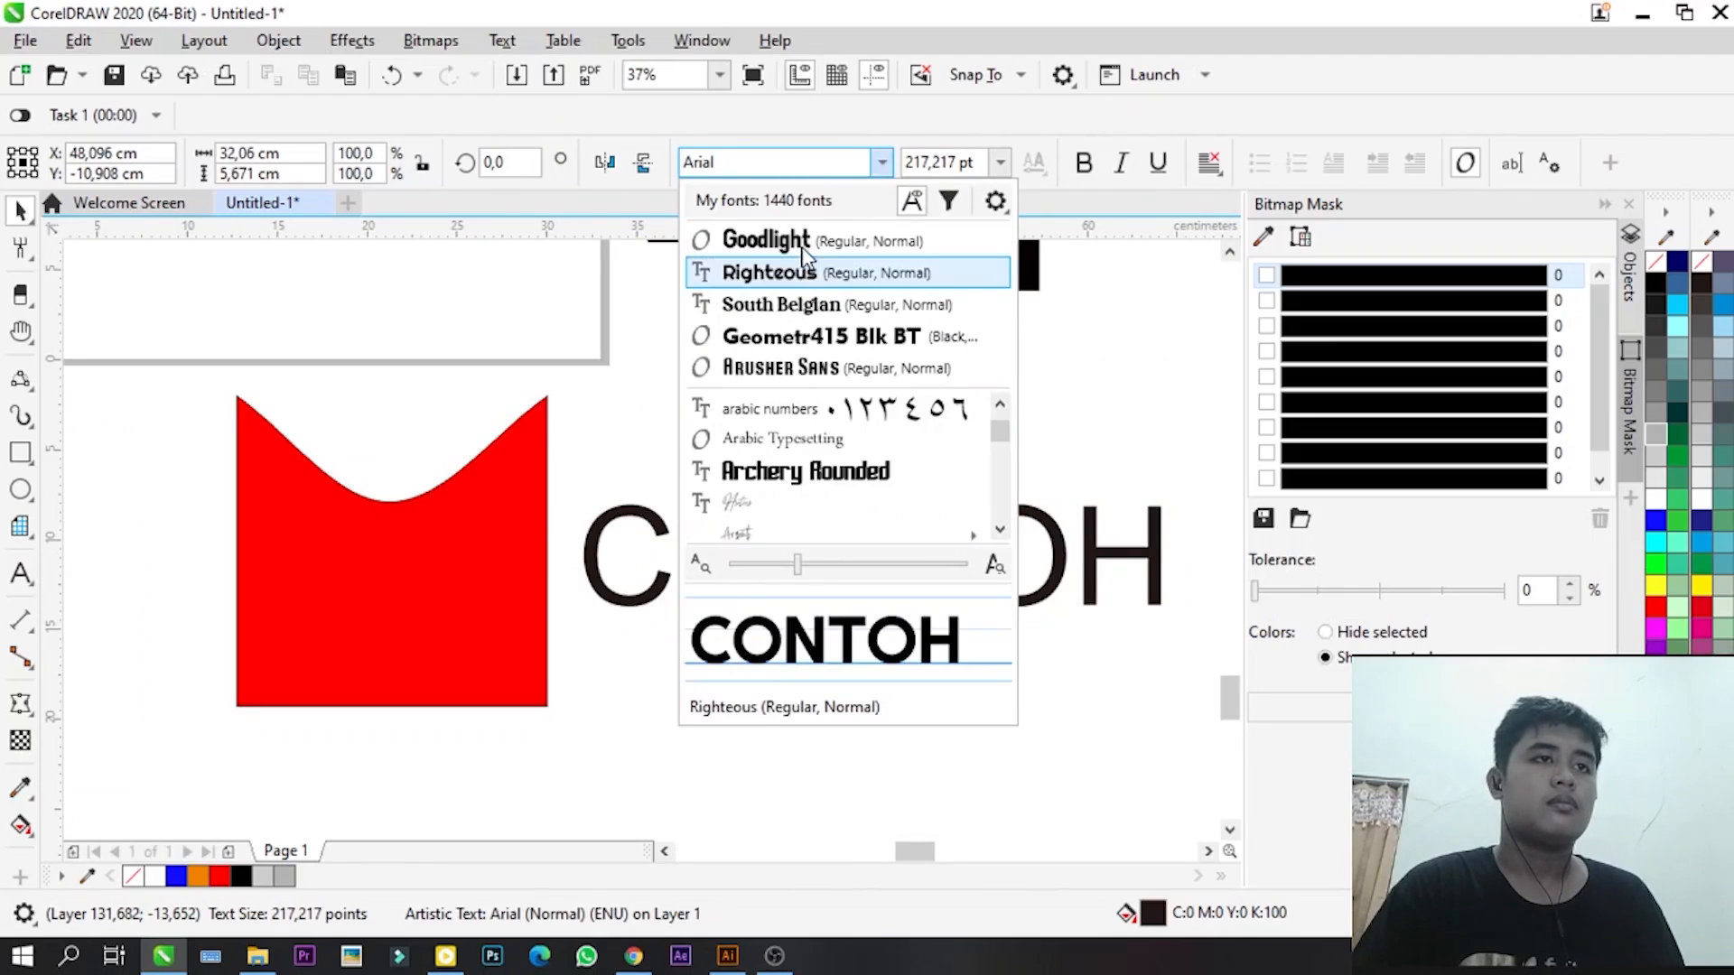
click(801, 242)
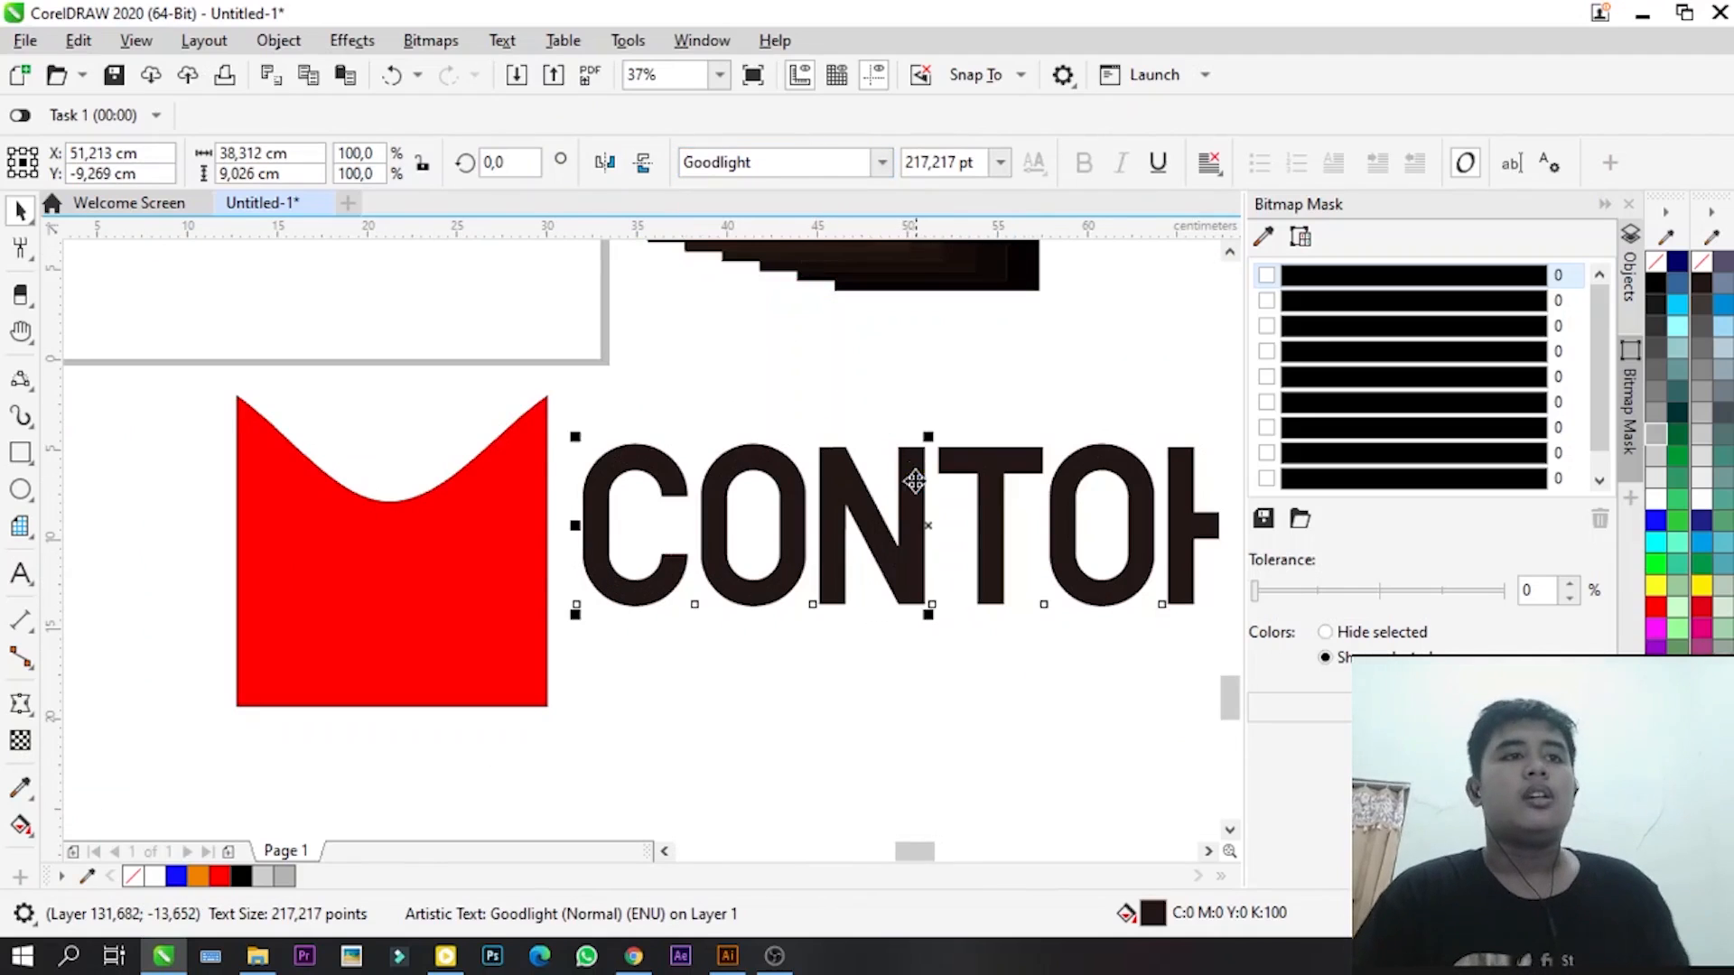
scroll(915, 481, down, 2)
scroll(982, 505, up, 2)
drag(794, 457, 824, 491)
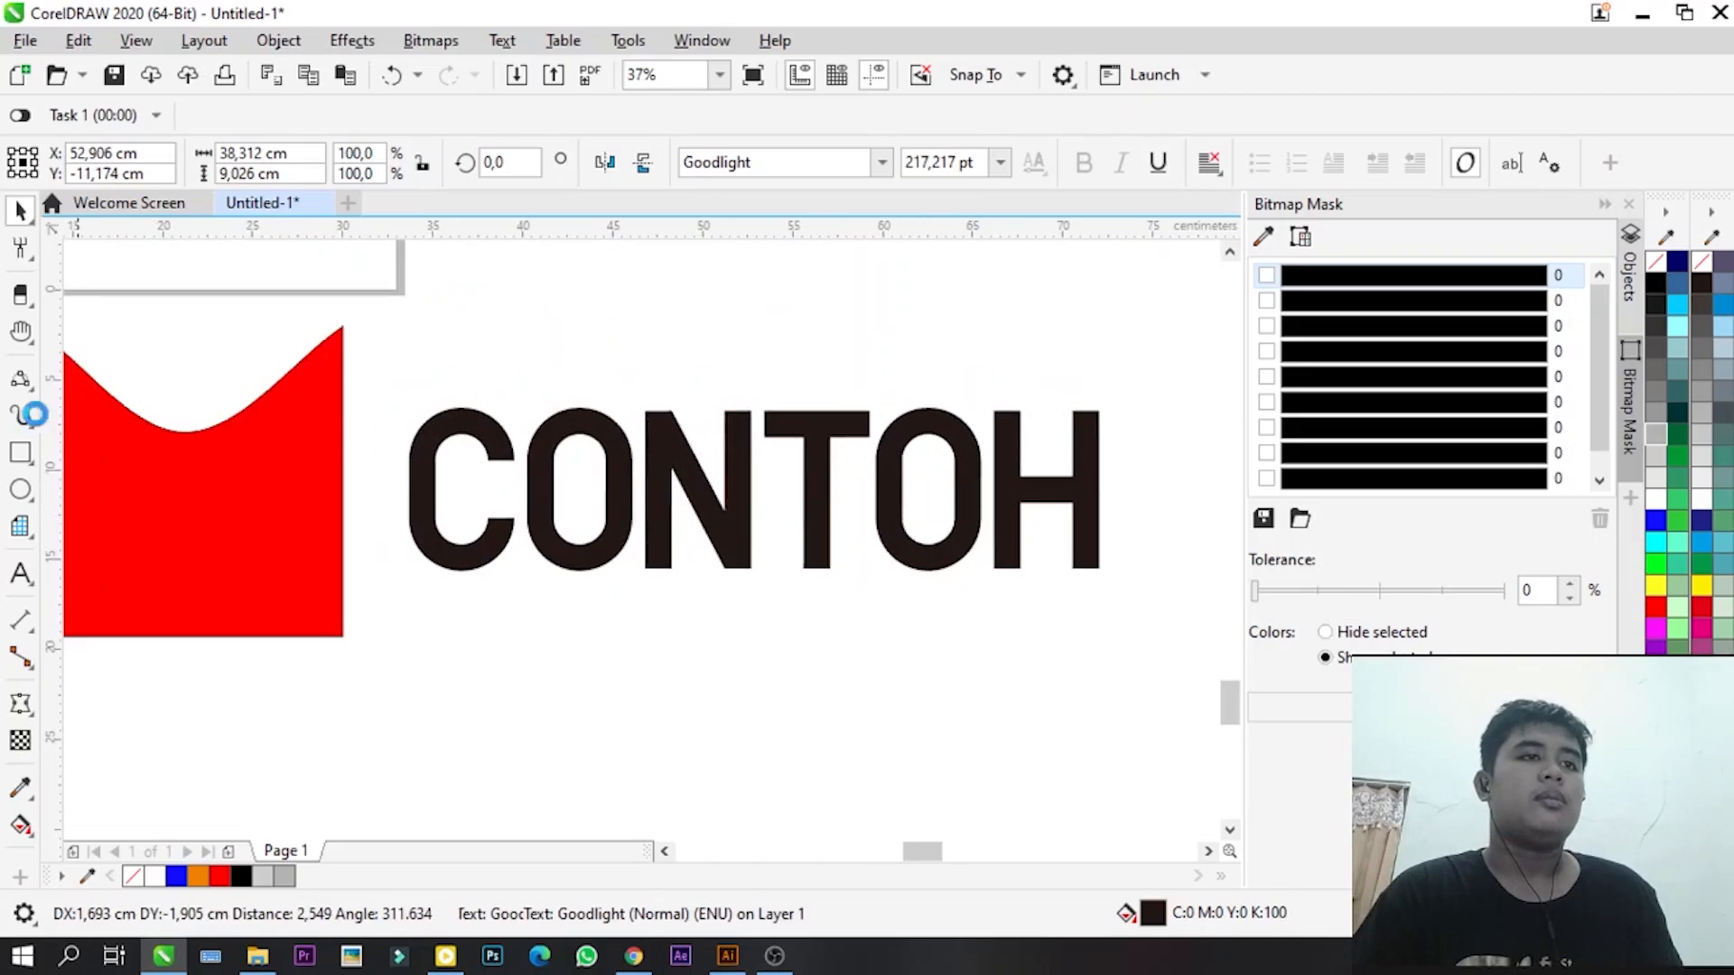
- Bend the upper edge of the "CONTOH" text inward into a shallow curve with the Envelope tool
click(558, 449)
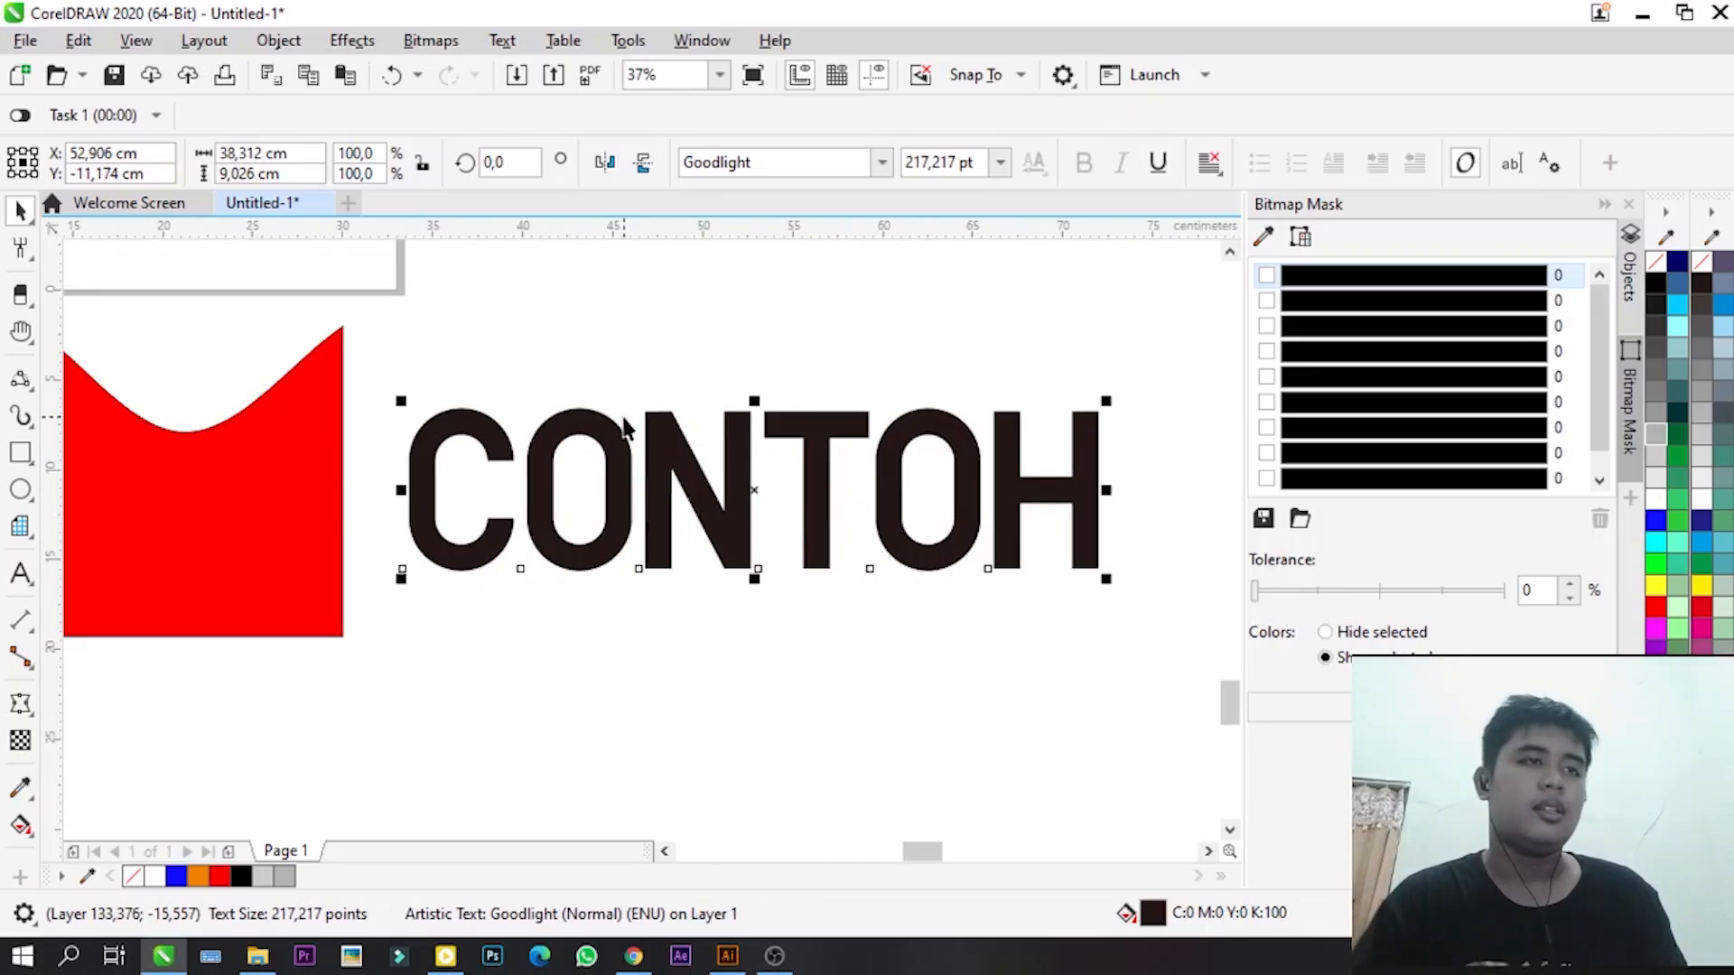
click(19, 704)
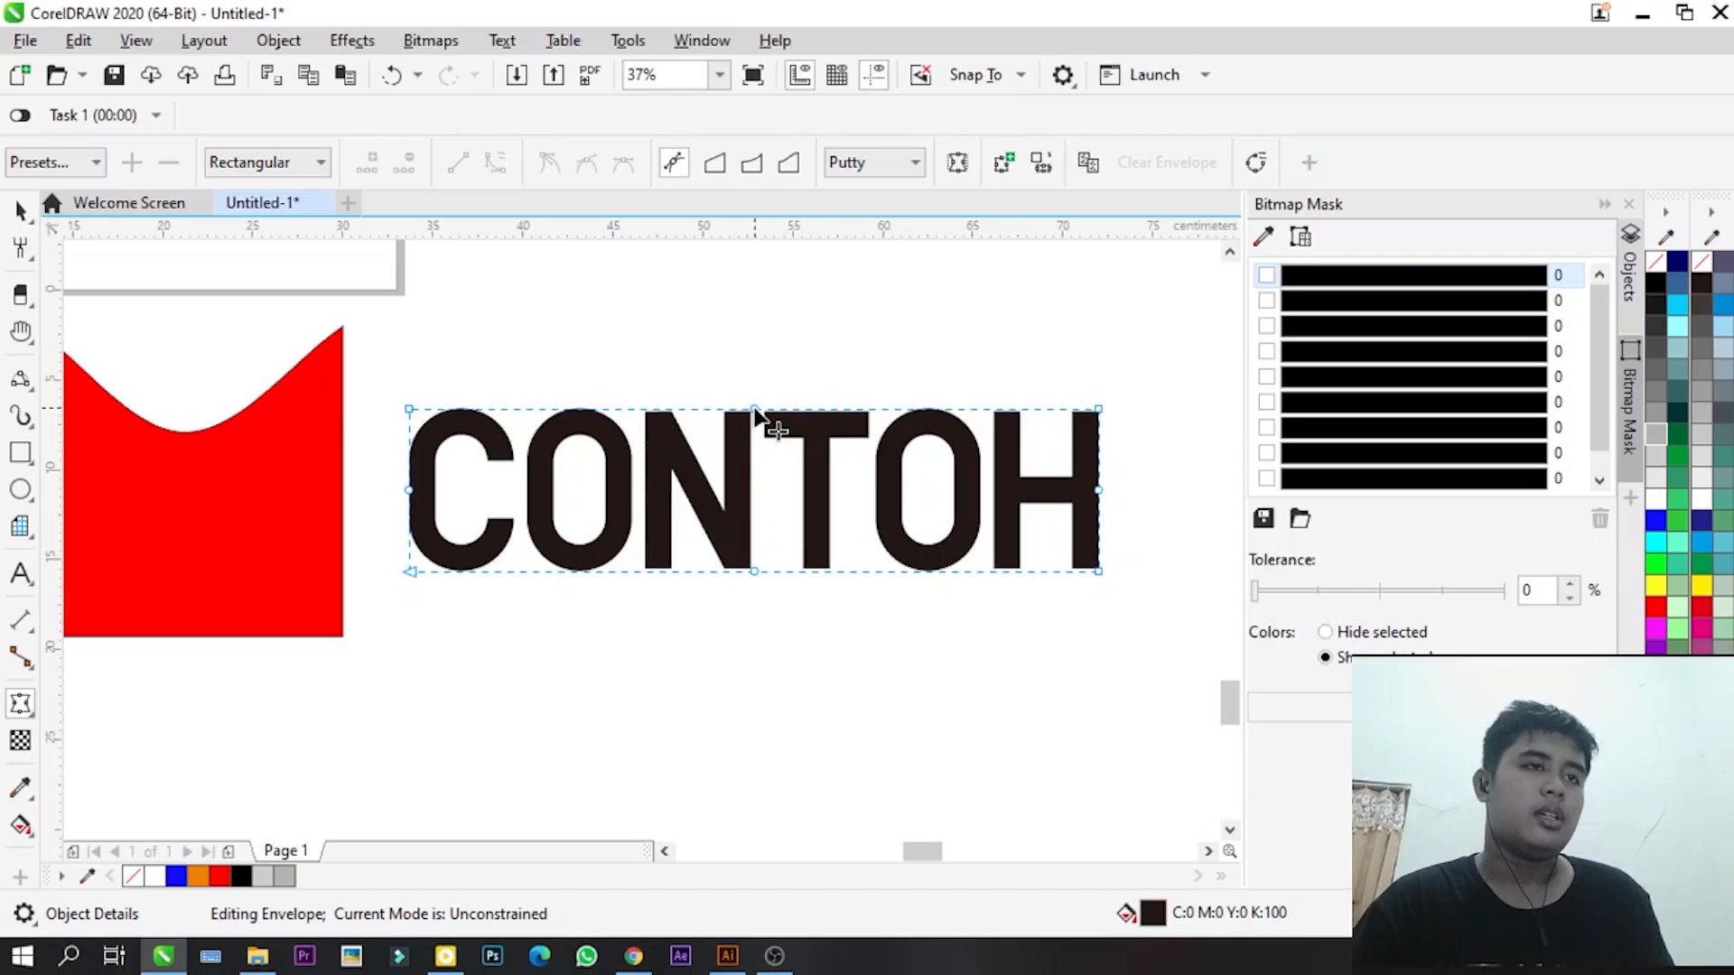
drag(755, 411, 750, 450)
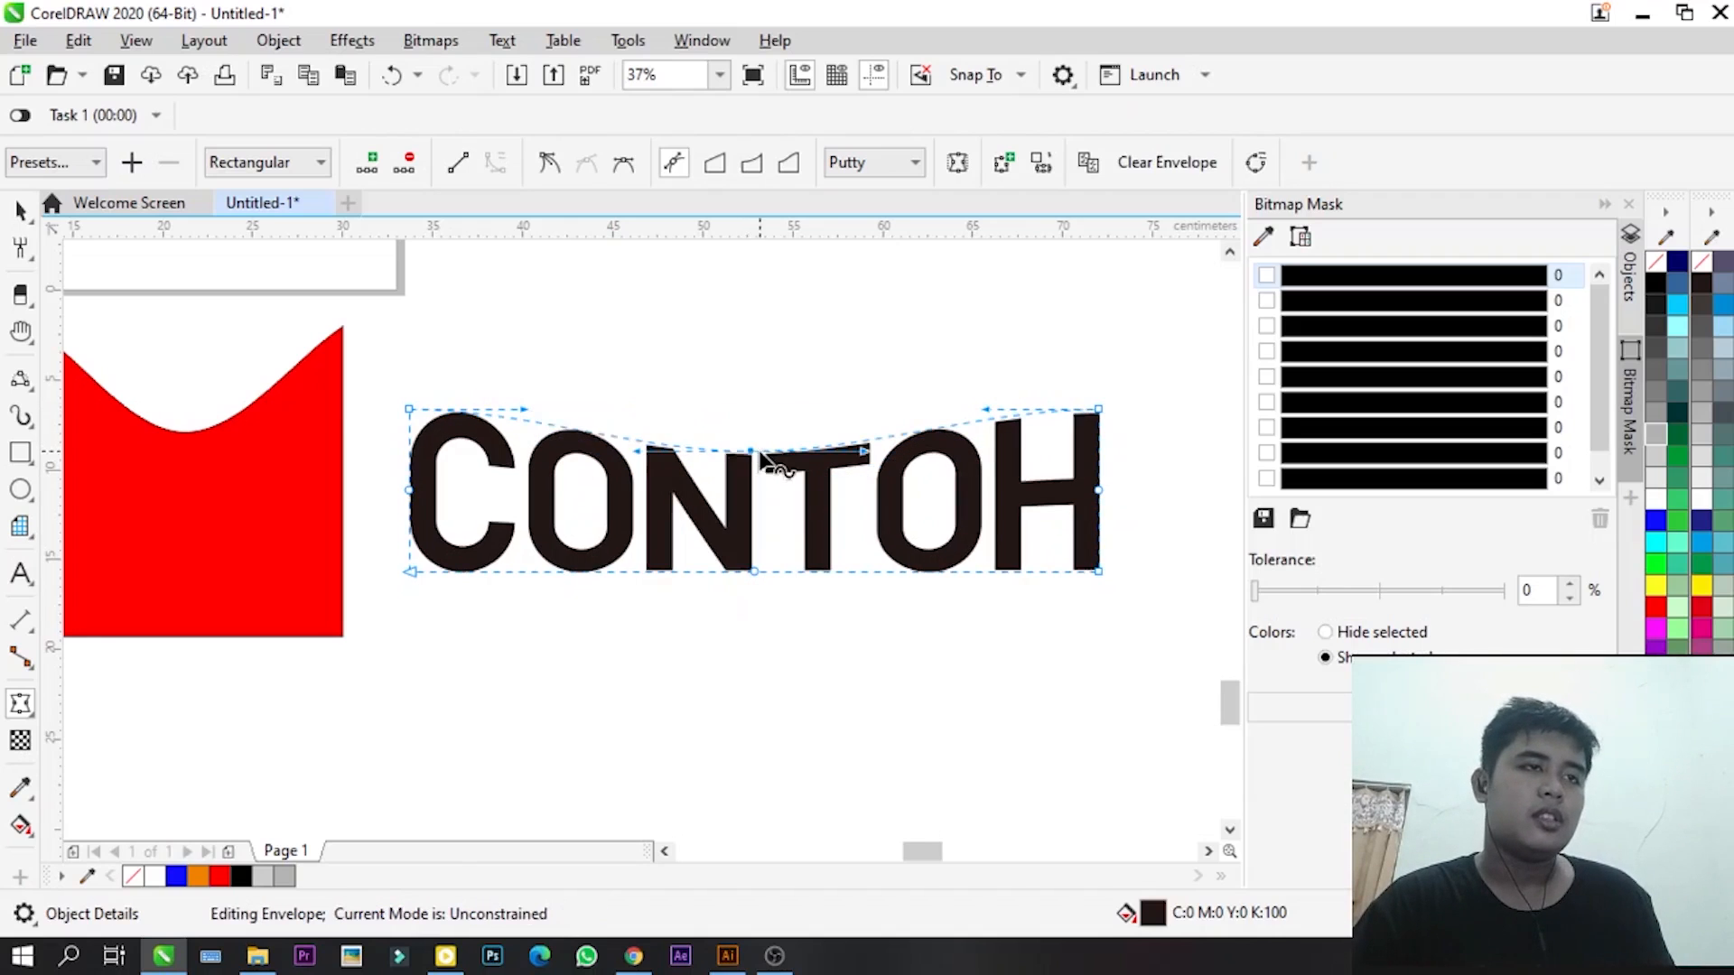
drag(527, 416, 538, 425)
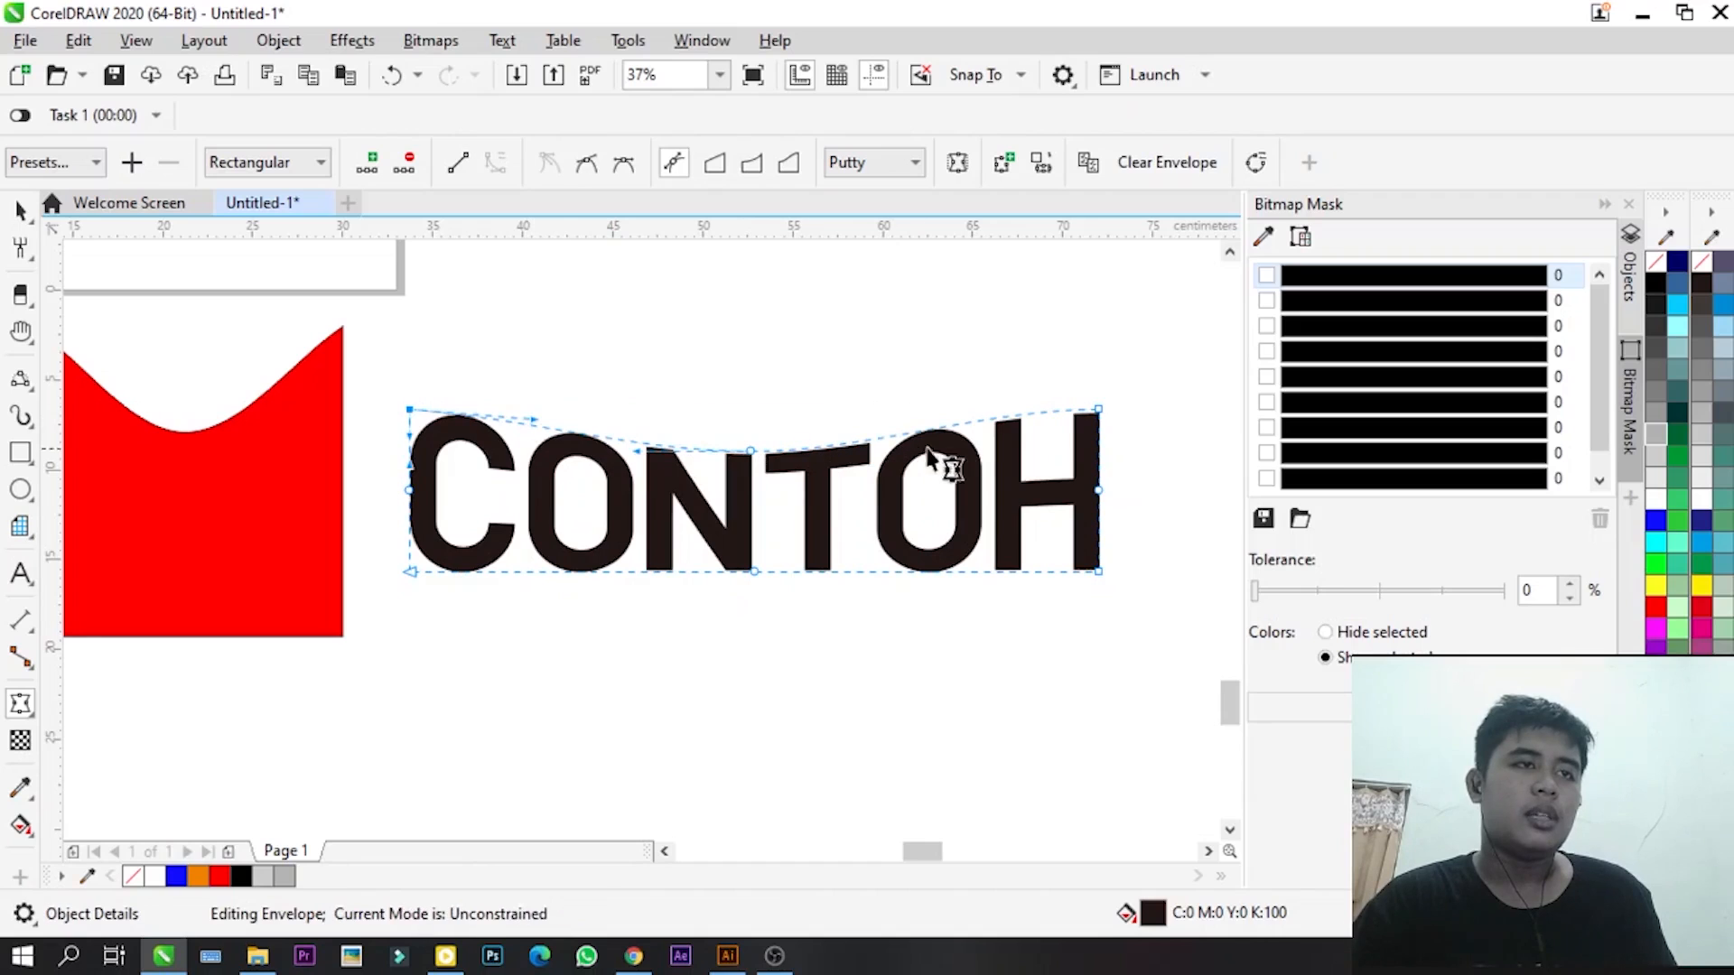
click(1100, 411)
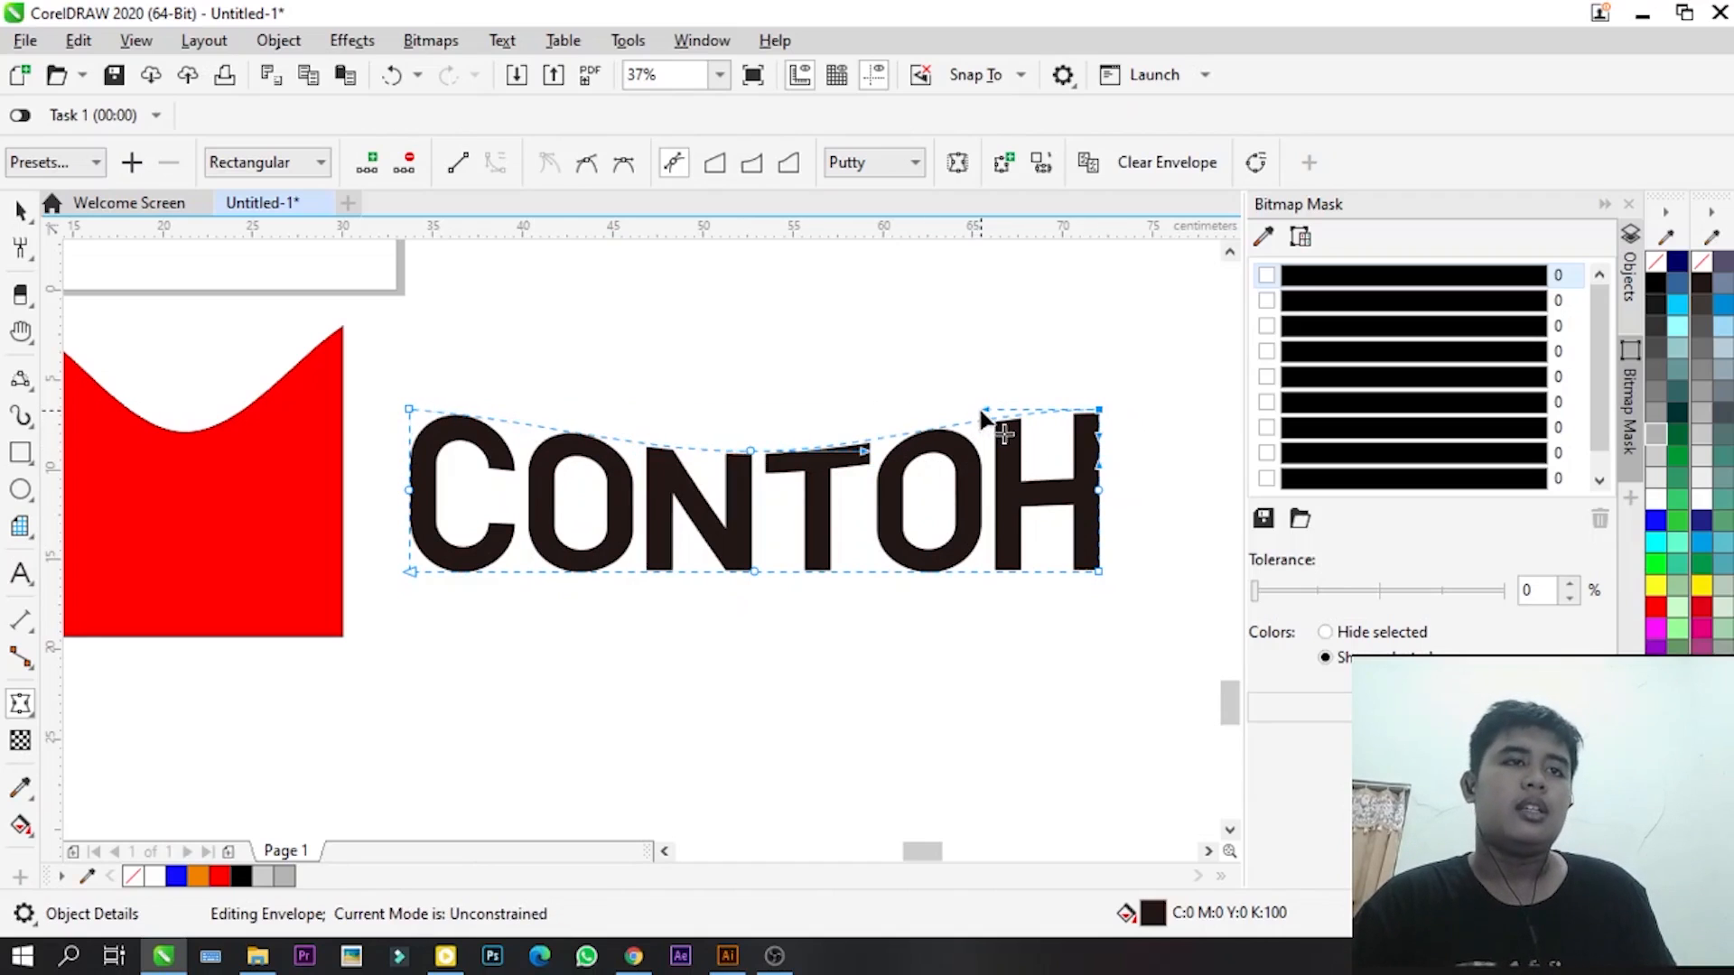
drag(982, 412, 972, 433)
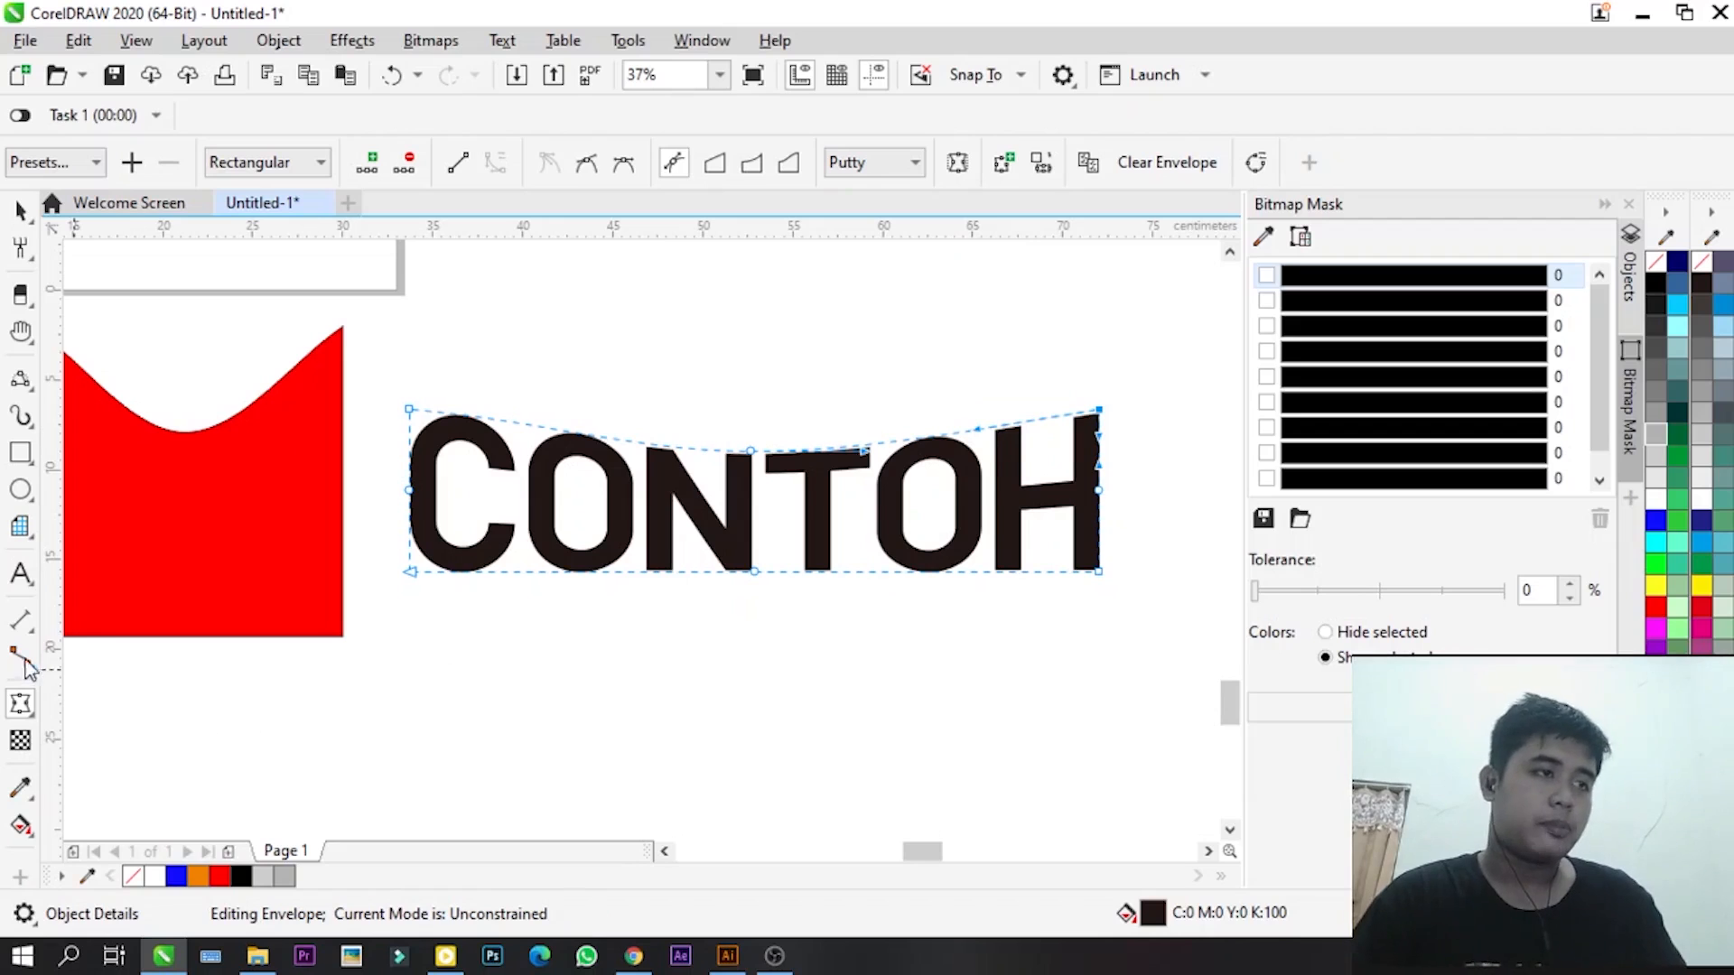
scroll(534, 427, down, 1)
scroll(549, 556, up, 1)
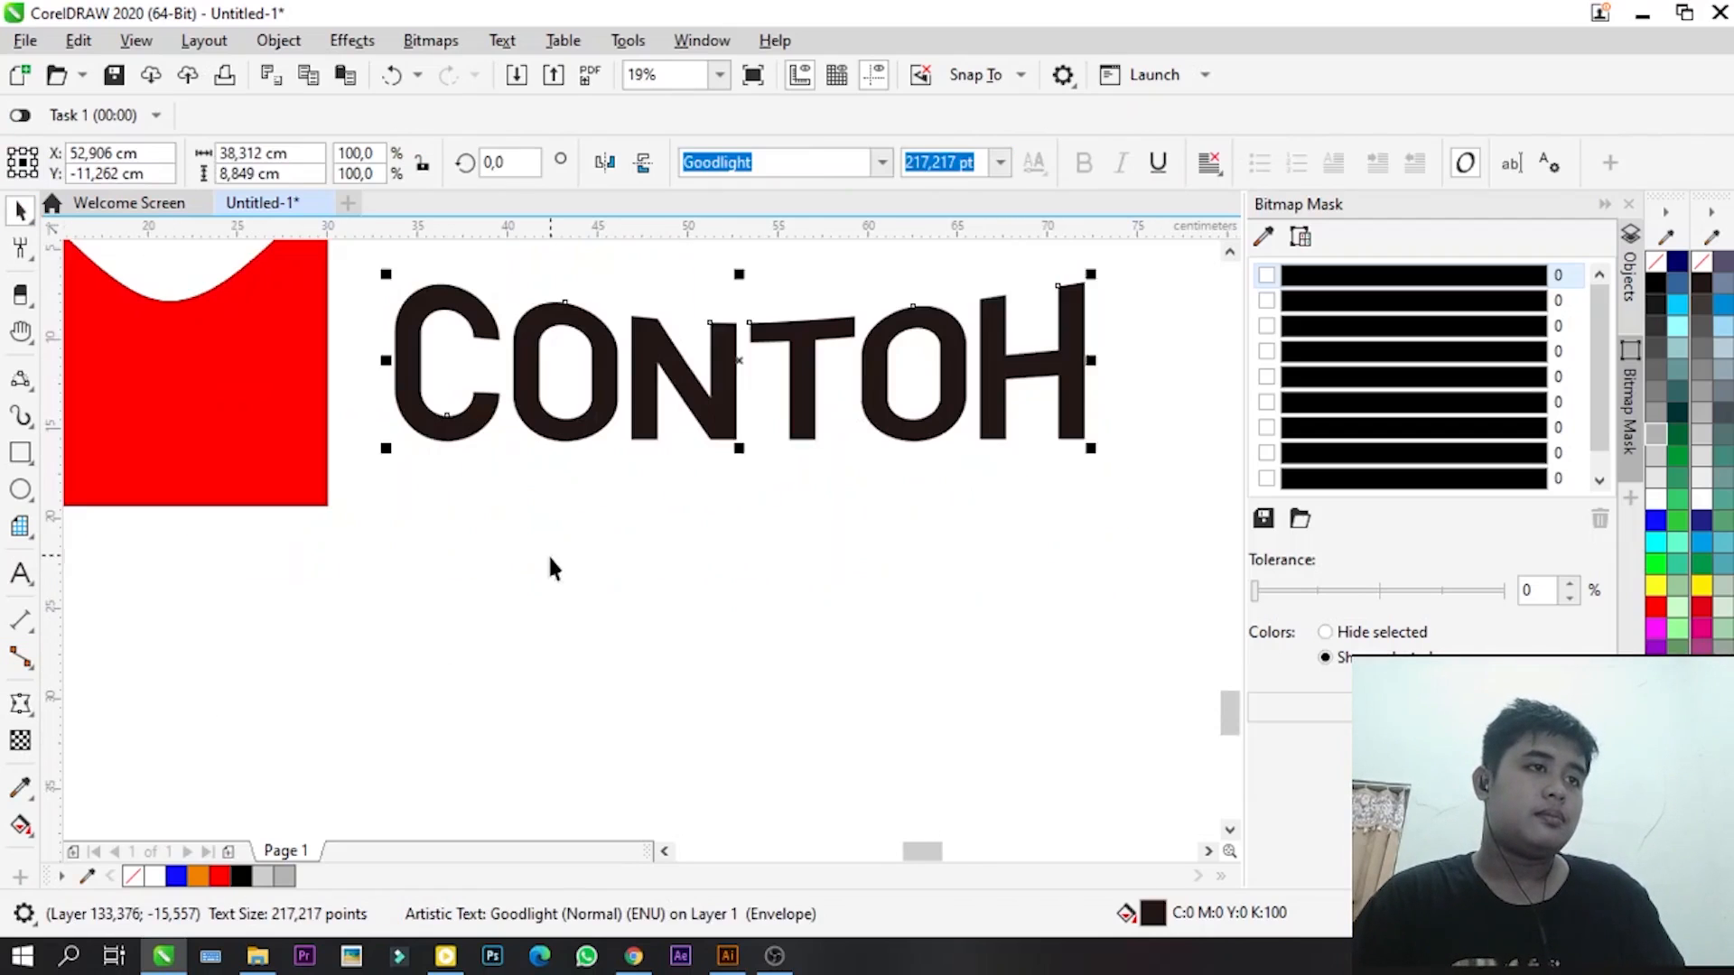
click(547, 554)
click(29, 713)
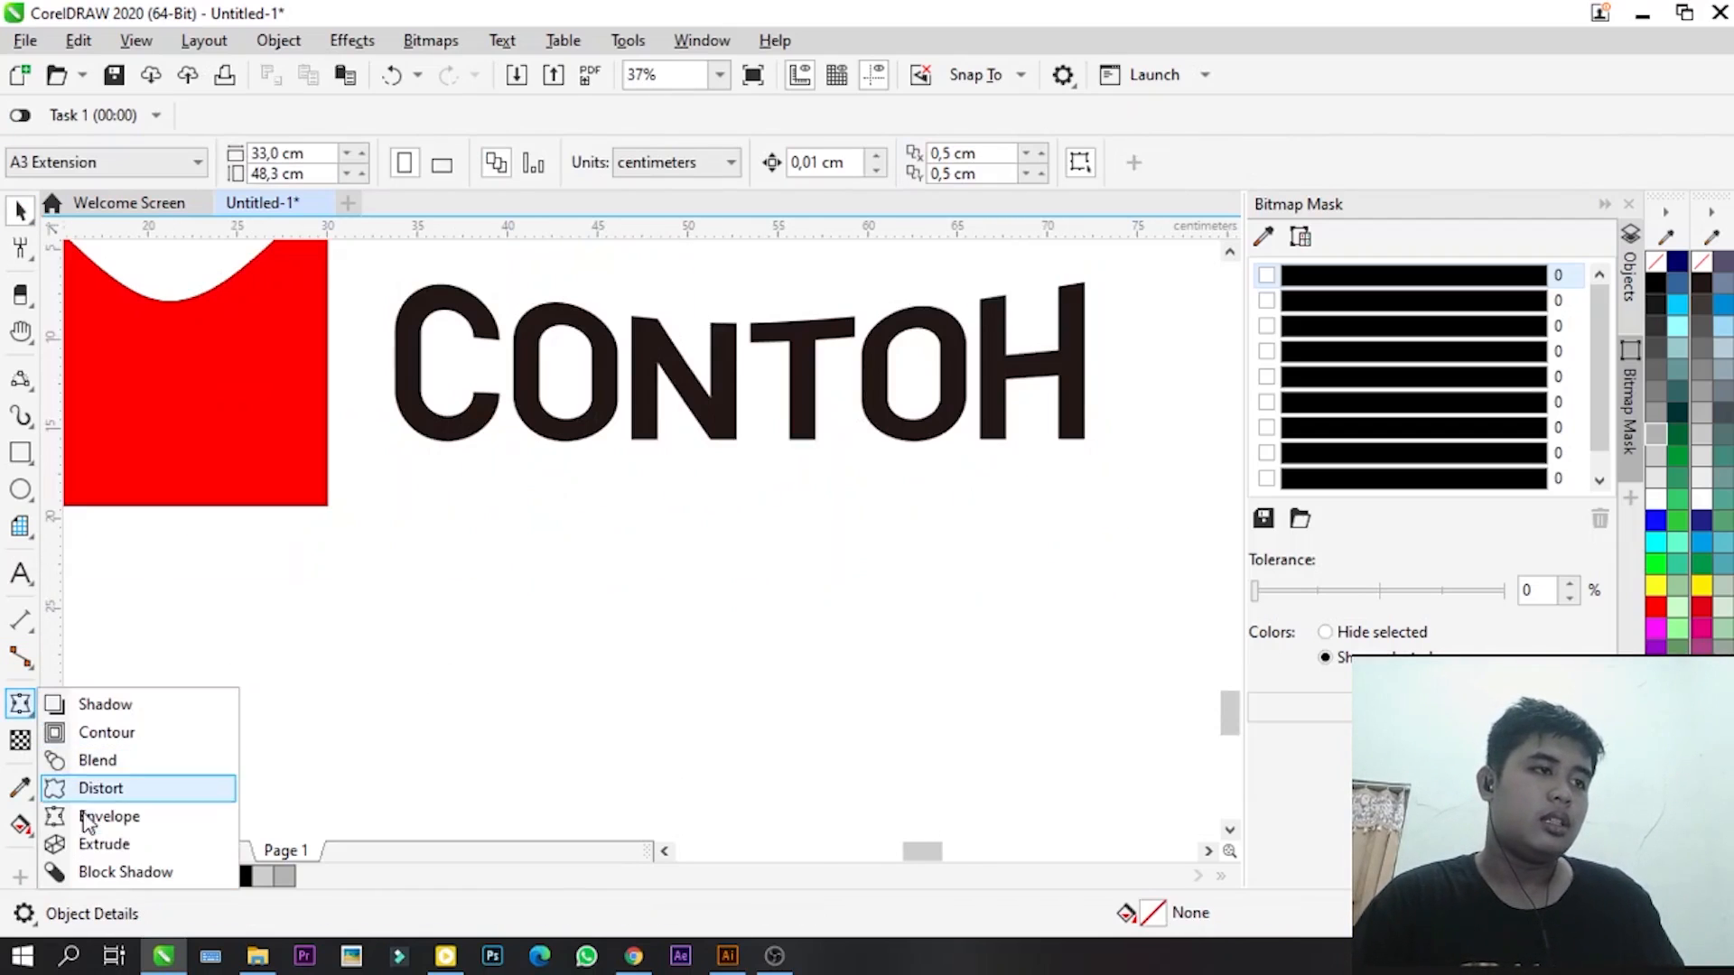
click(103, 843)
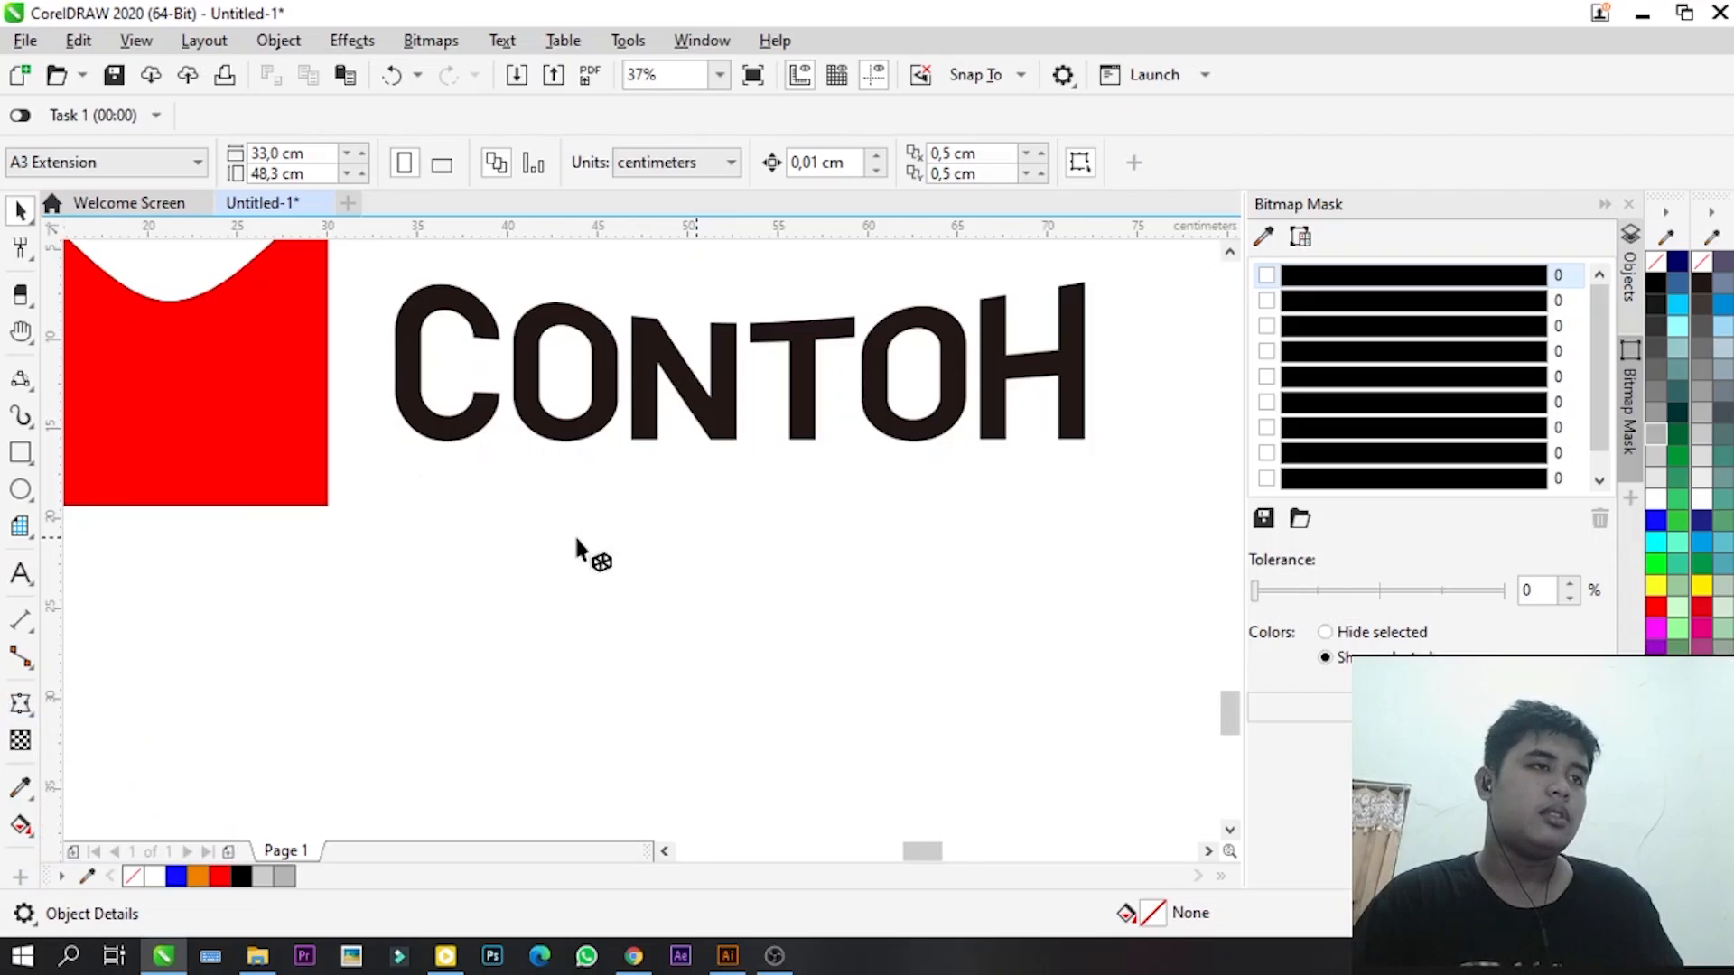
scroll(580, 554, down, 1)
scroll(298, 418, up, 1)
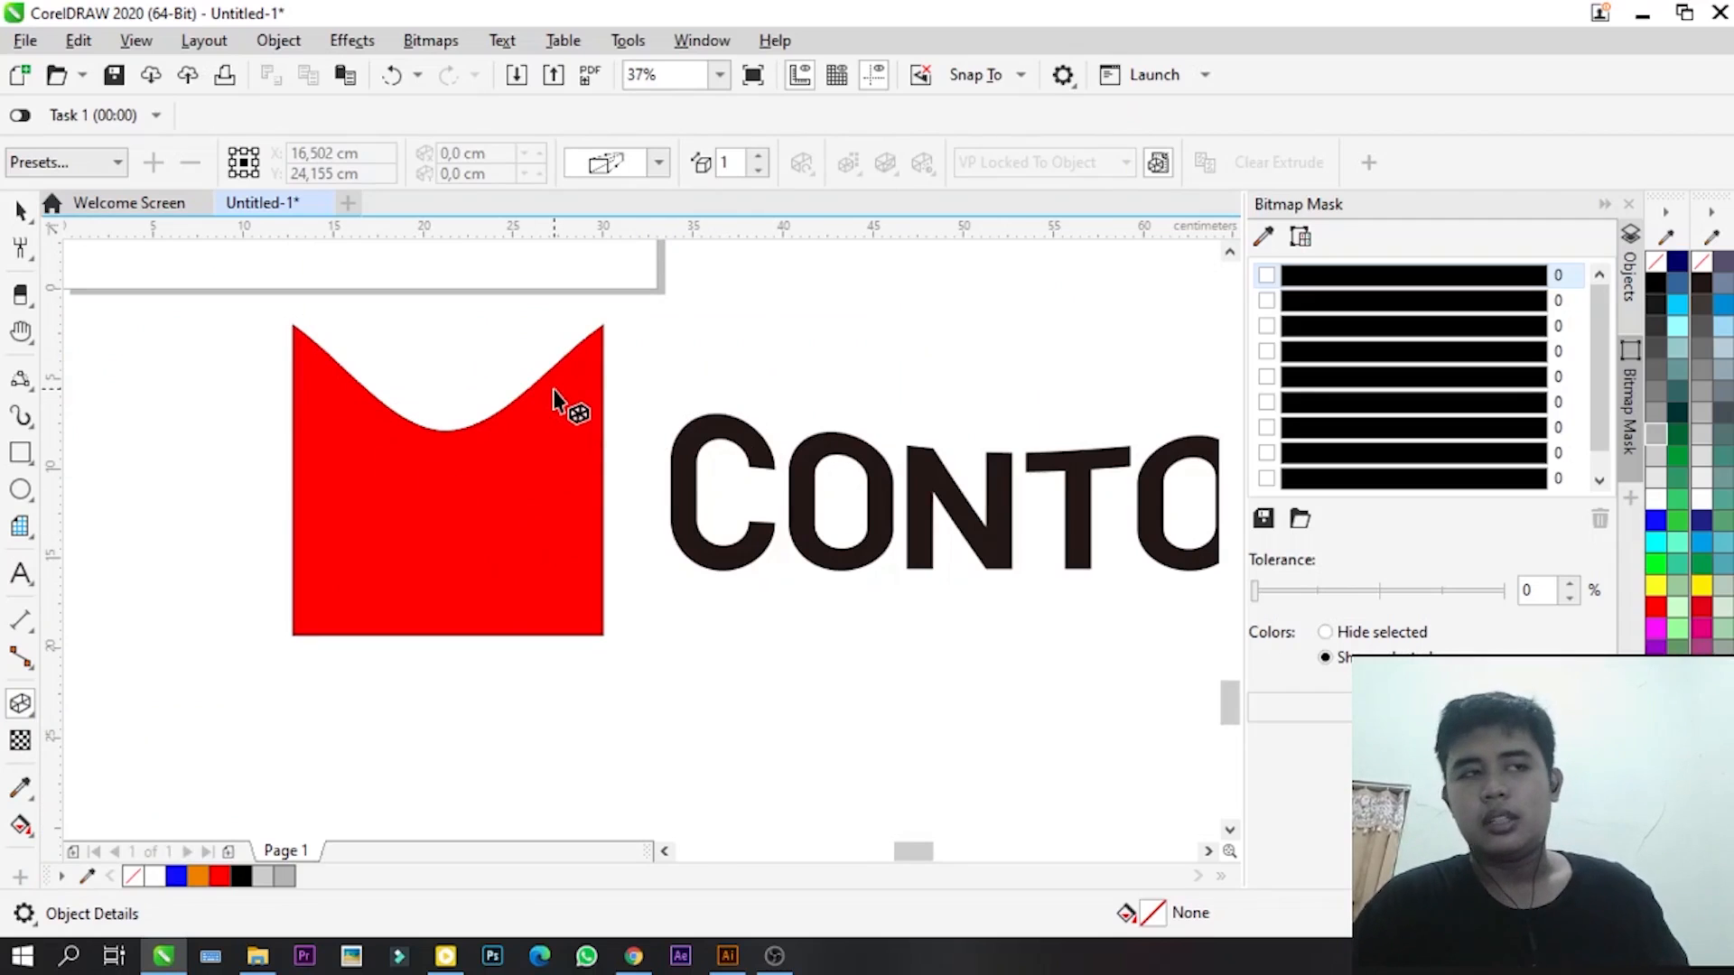
scroll(633, 578, down, 1)
scroll(596, 551, up, 1)
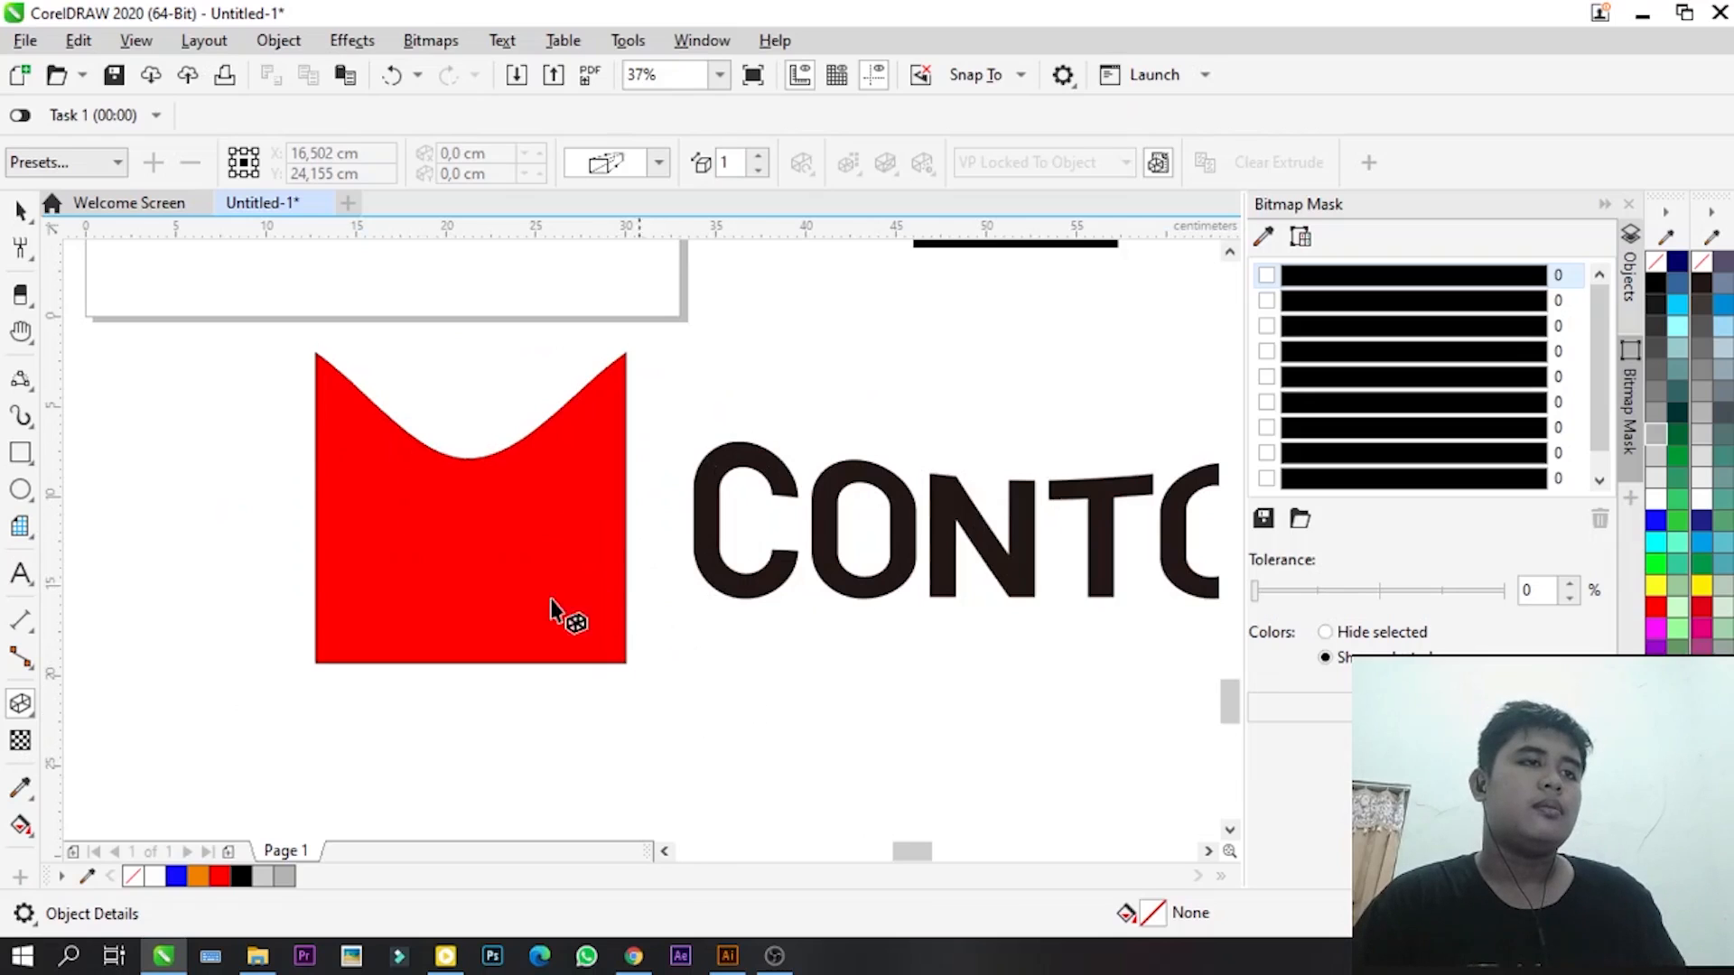
click(18, 211)
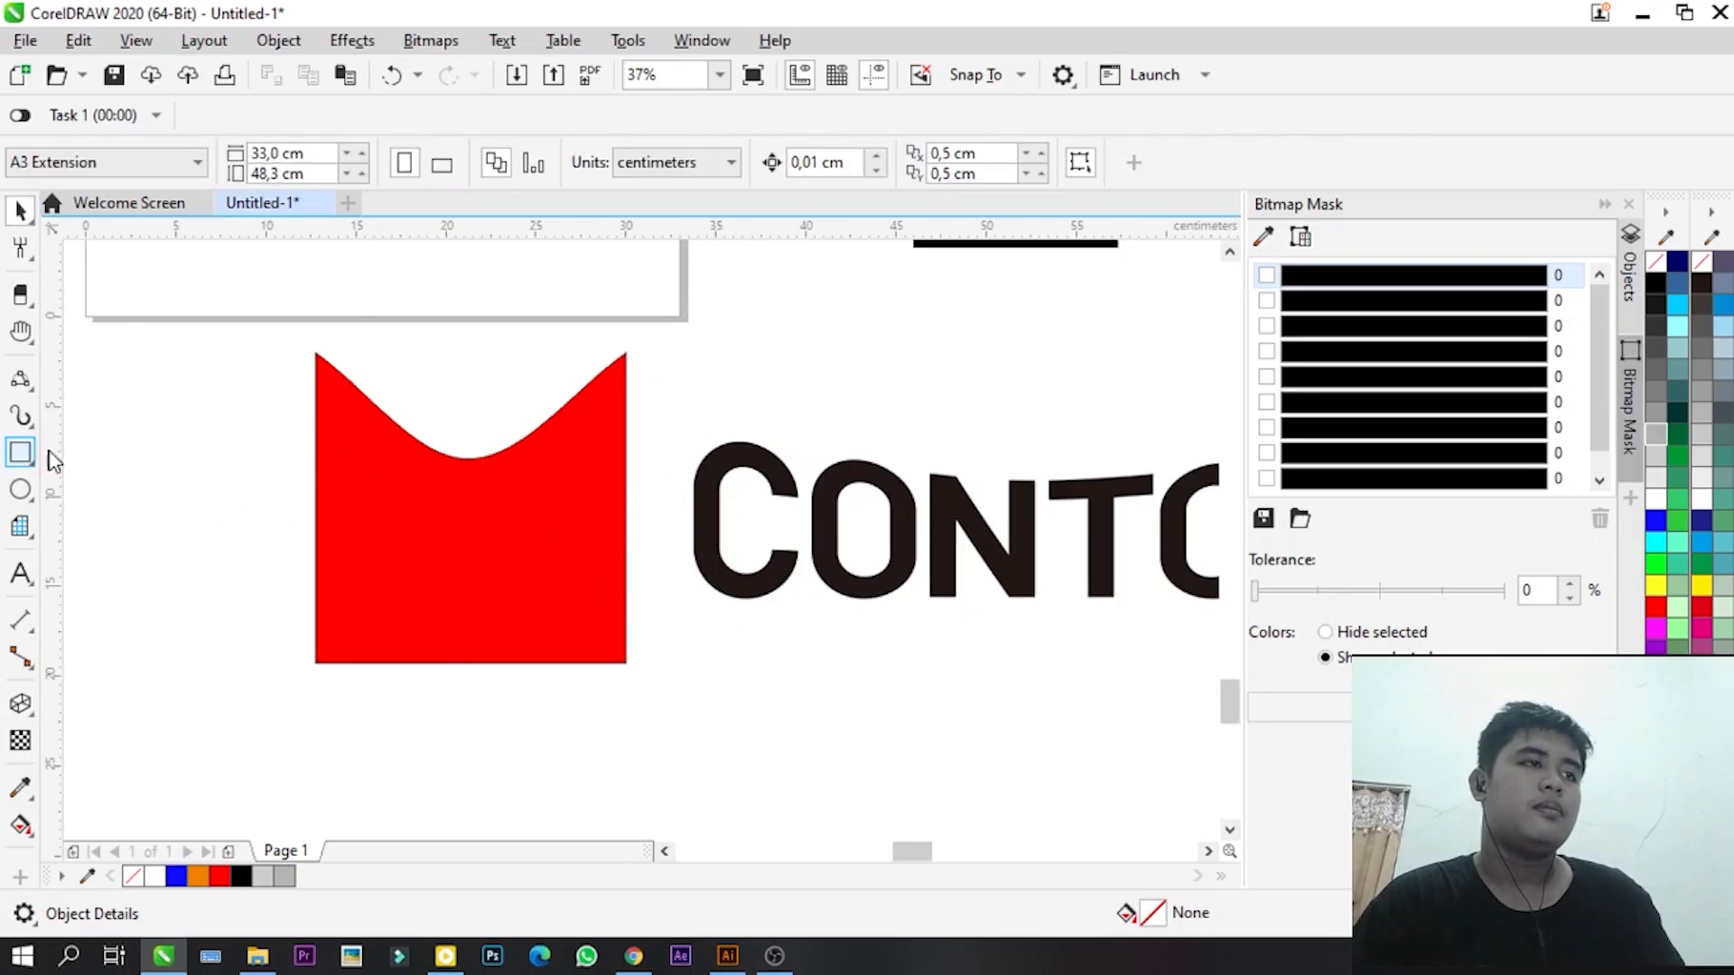
- Draw a rectangle about 22.6 × 15.5 cm below the "CONTOH" text and fill it with green (#33CC33)
click(20, 451)
scroll(704, 580, down, 2)
drag(697, 573, 901, 713)
key(shift+F2)
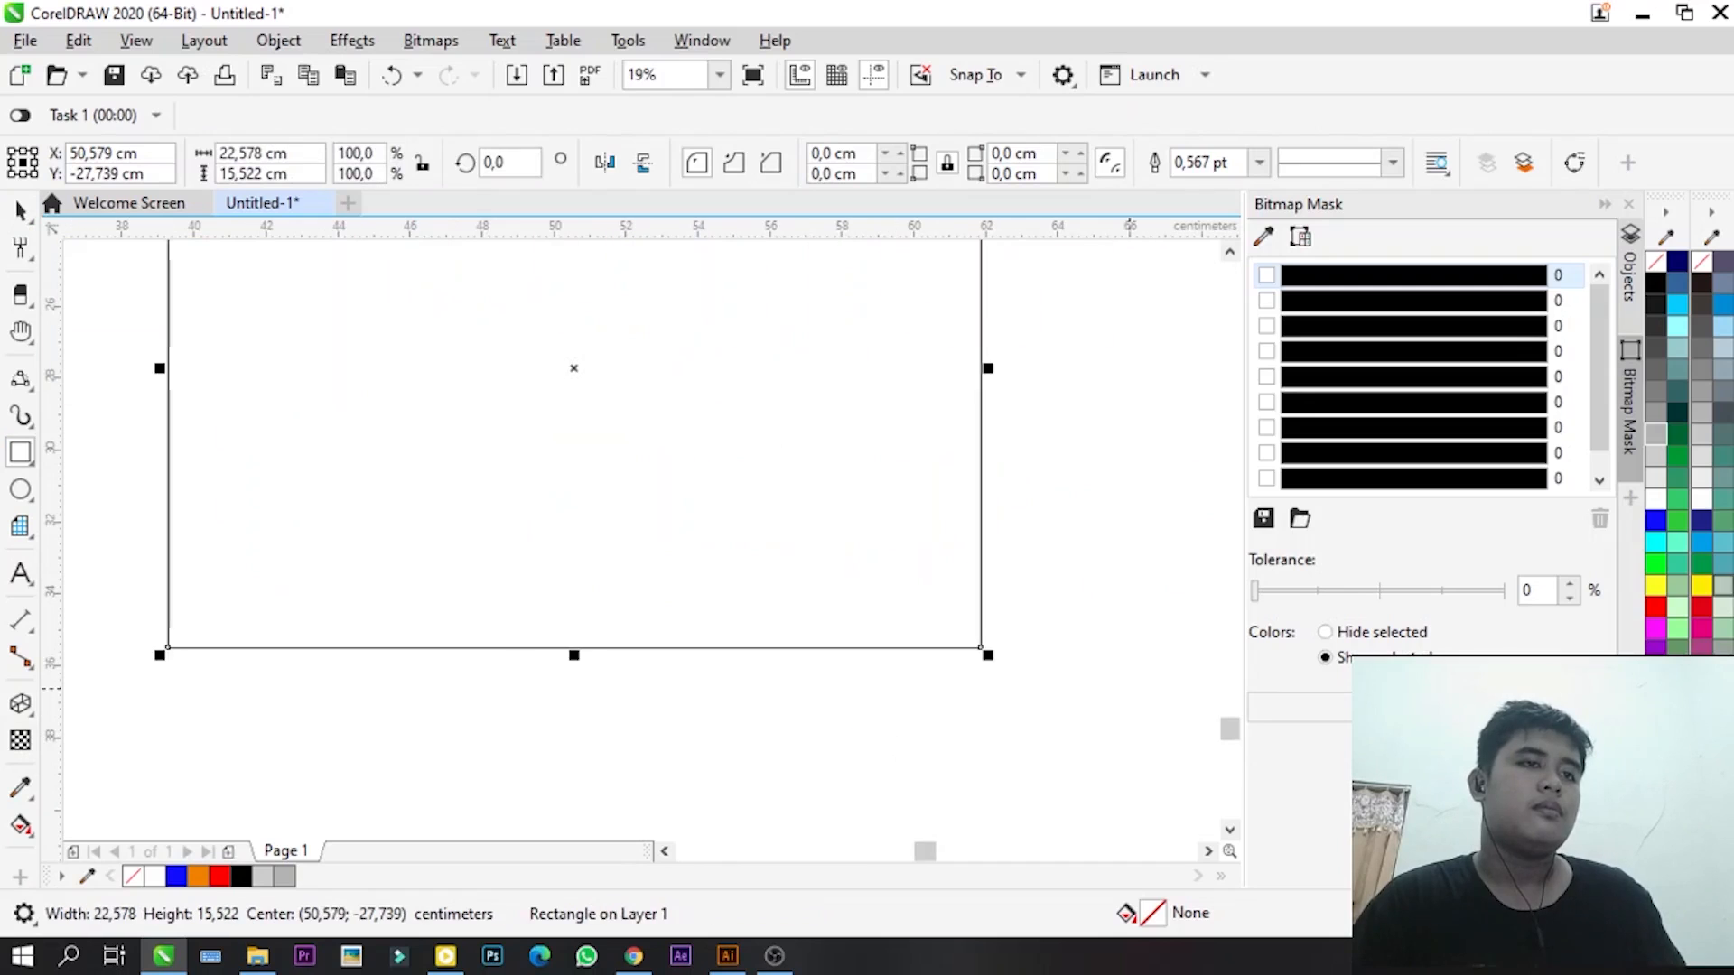
click(1683, 522)
scroll(740, 507, down, 1)
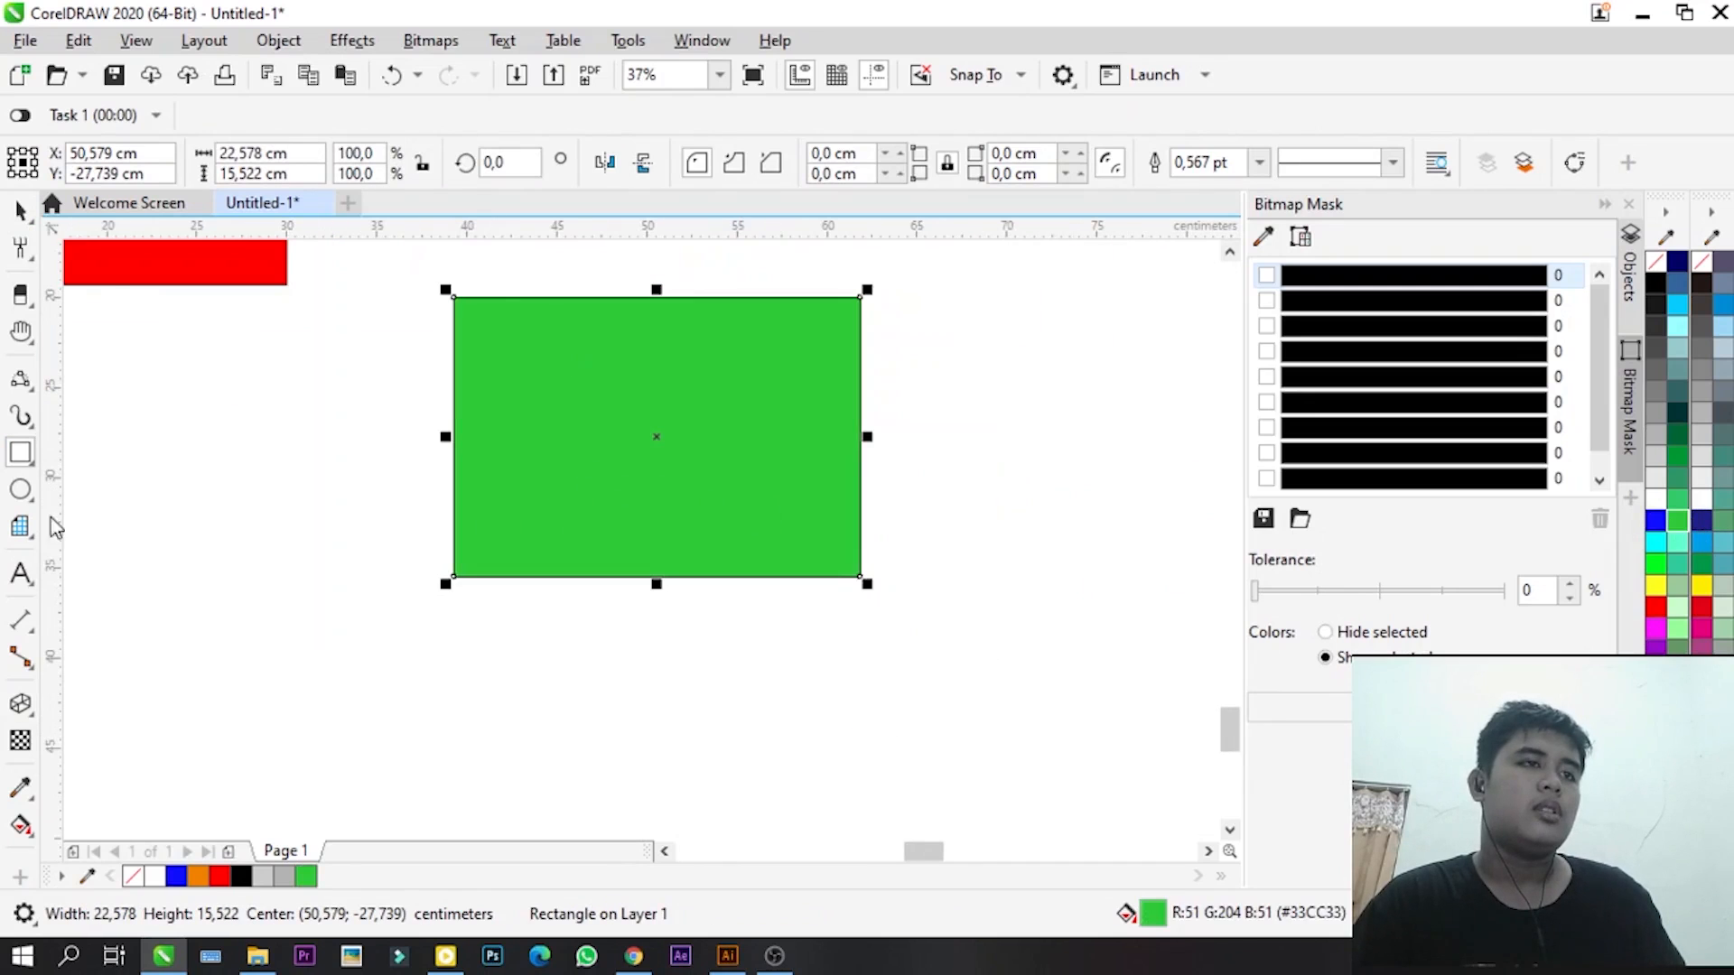
- Try to extrude the green rectangle, first toward its lower right and again toward its right side
drag(658, 549, 1103, 829)
key(Escape)
scroll(668, 514, down, 1)
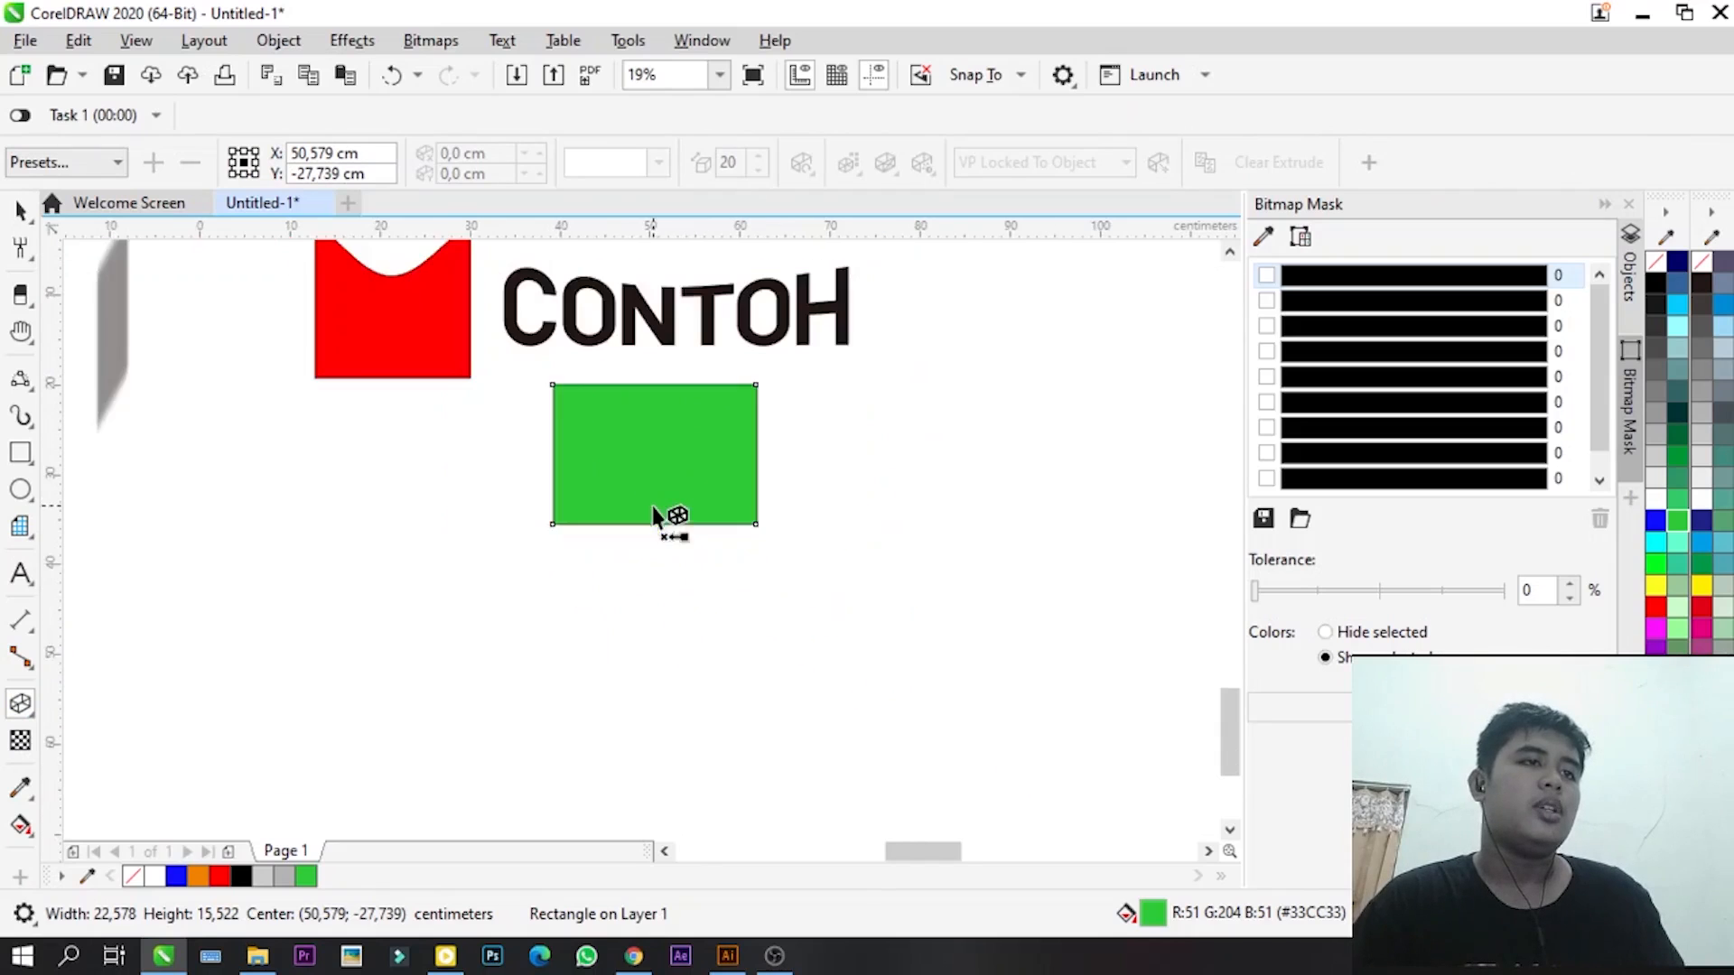
scroll(682, 465, up, 1)
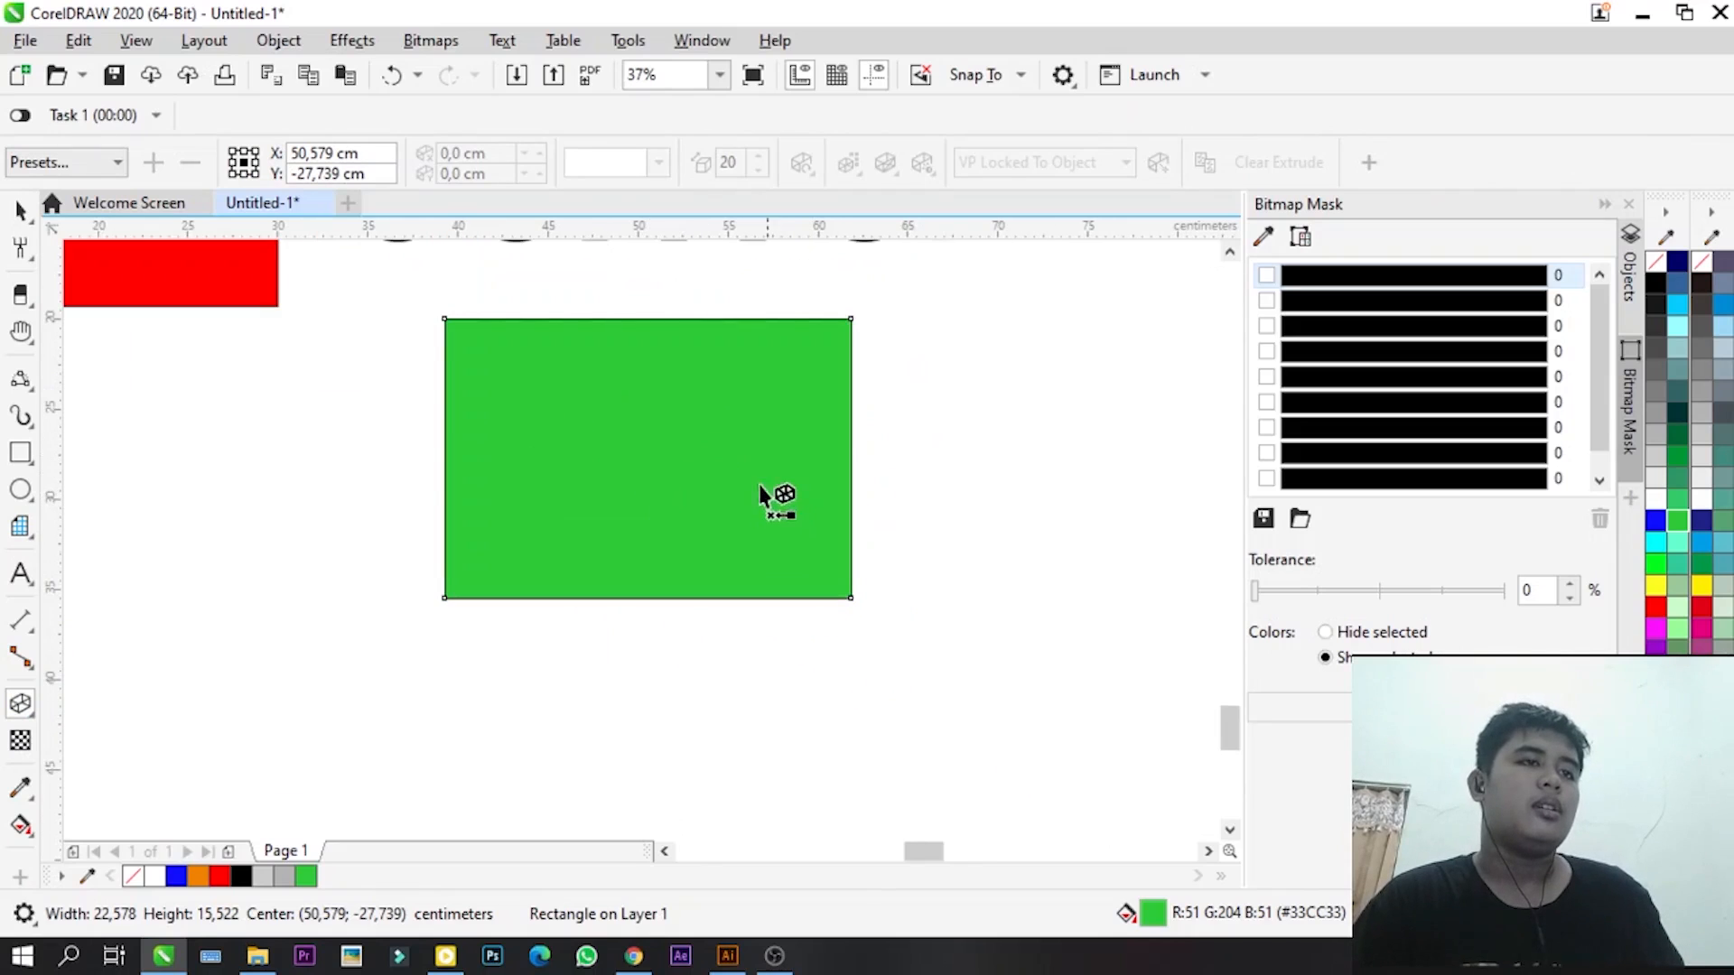
drag(637, 467, 1239, 502)
key(Escape)
scroll(593, 571, down, 1)
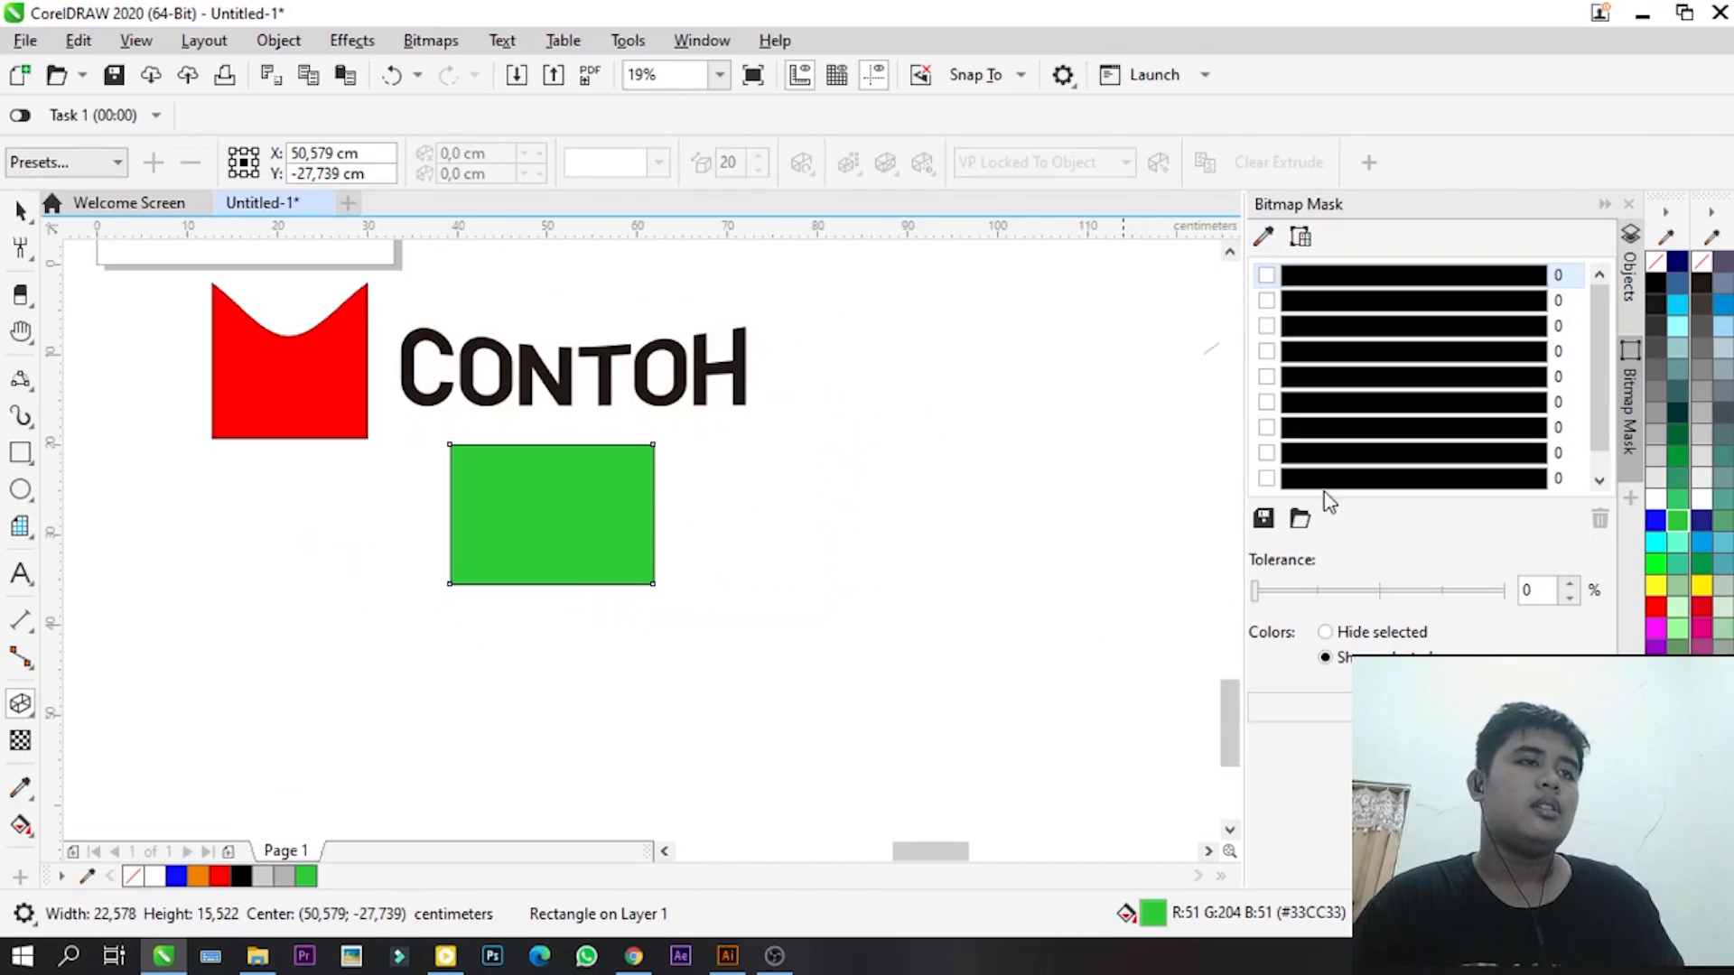
scroll(438, 494, up, 1)
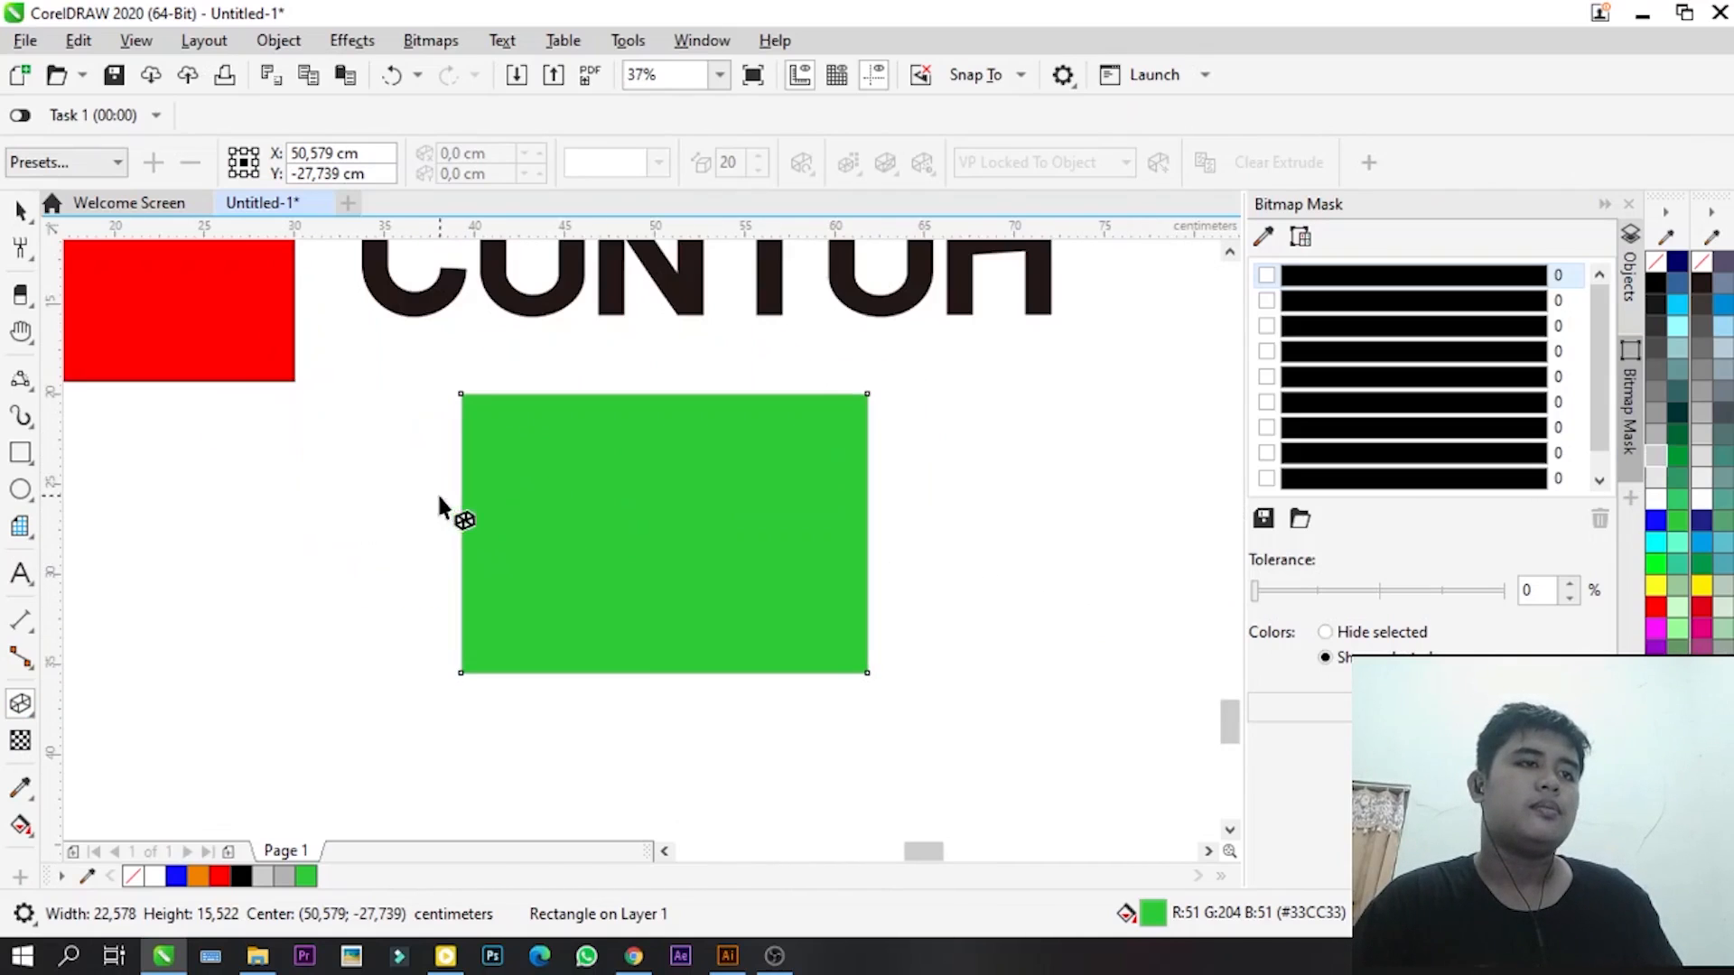
- Shift the green rectangle about 6.5 cm left and give it a block shadow about 24.7 cm deep toward the lower right
click(20, 210)
drag(647, 568, 557, 583)
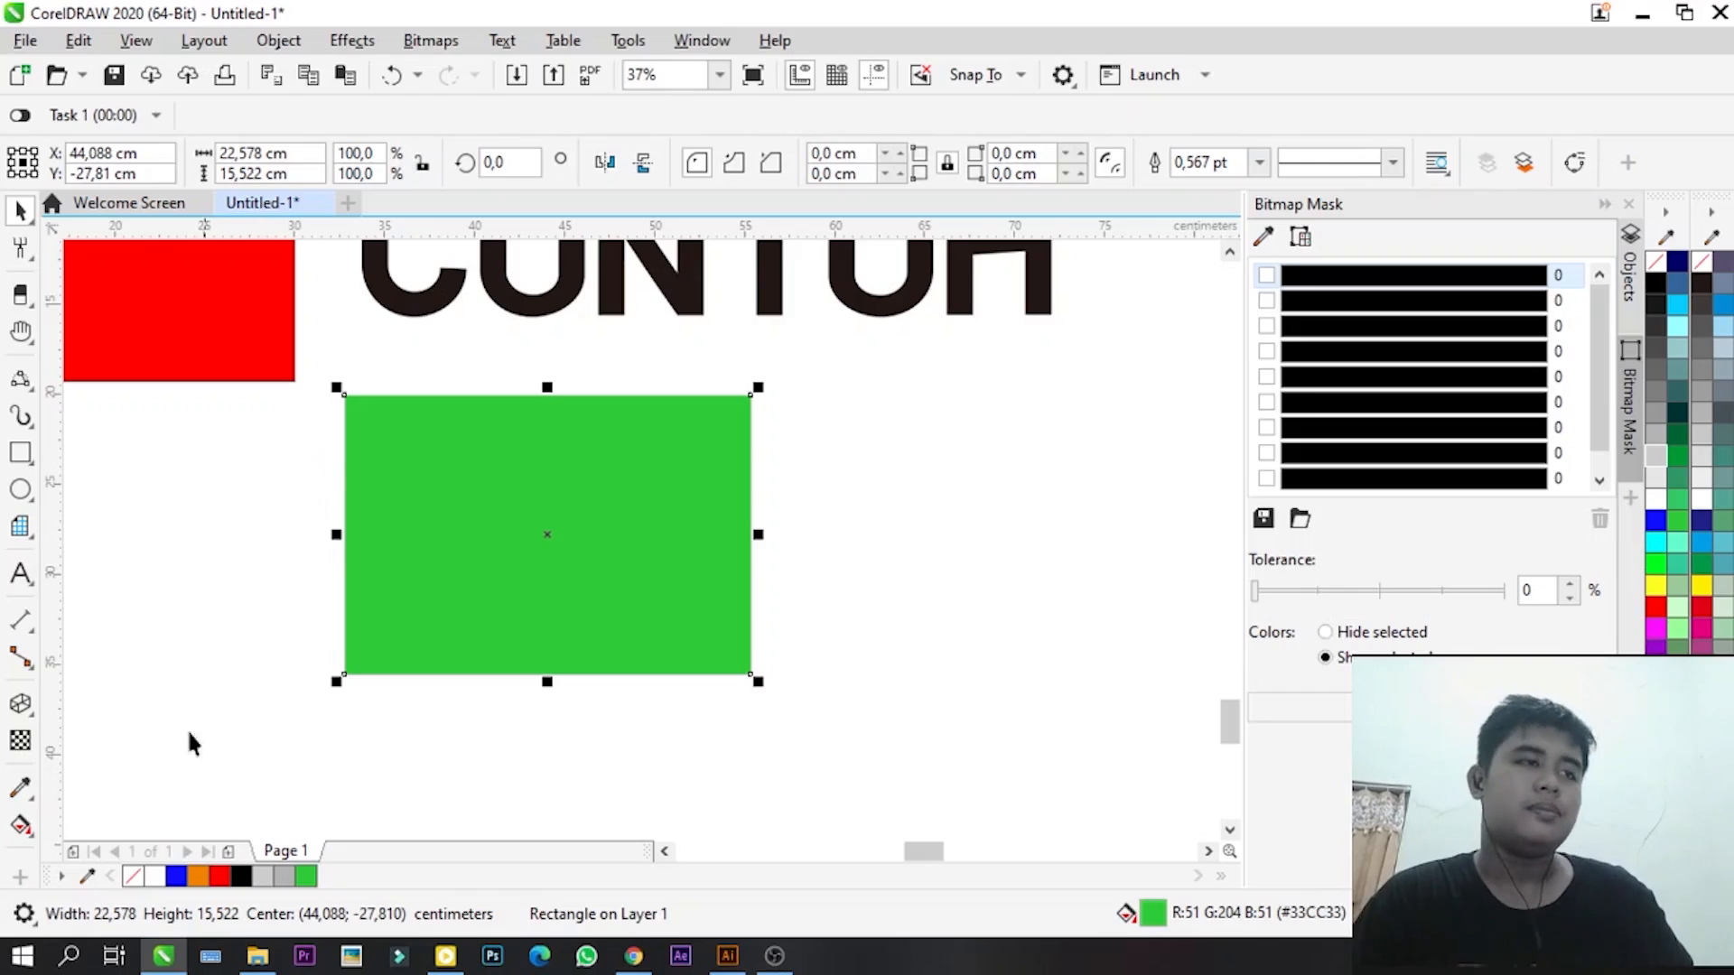
click(28, 700)
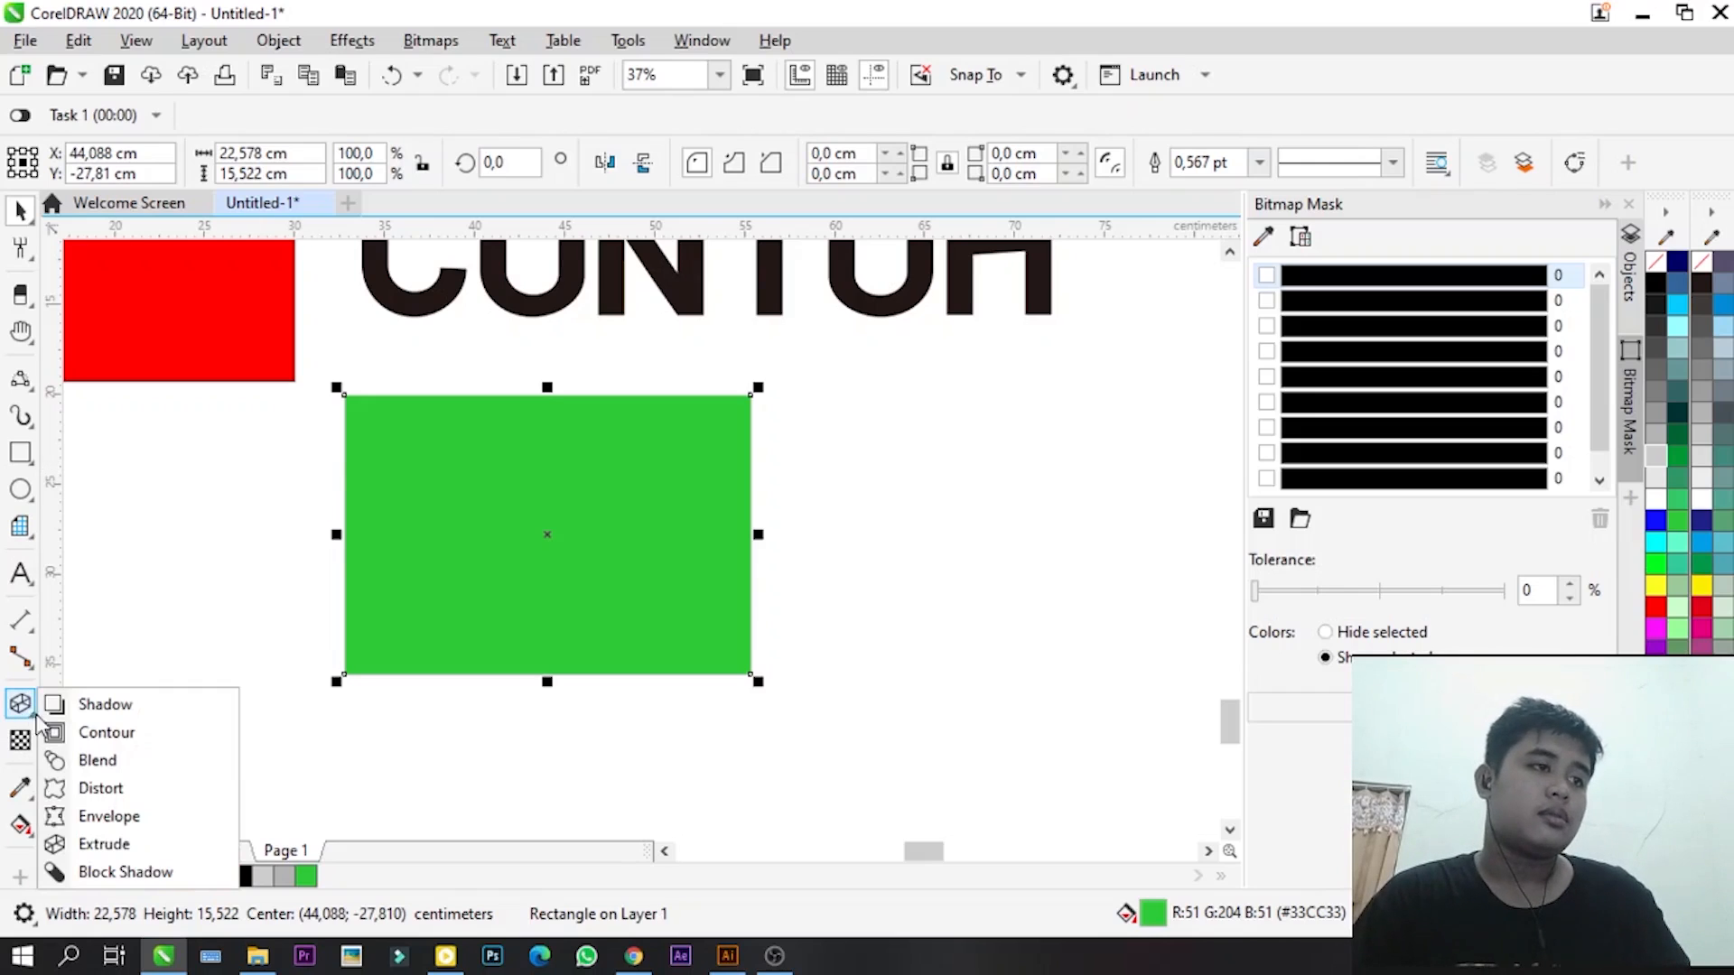
click(105, 874)
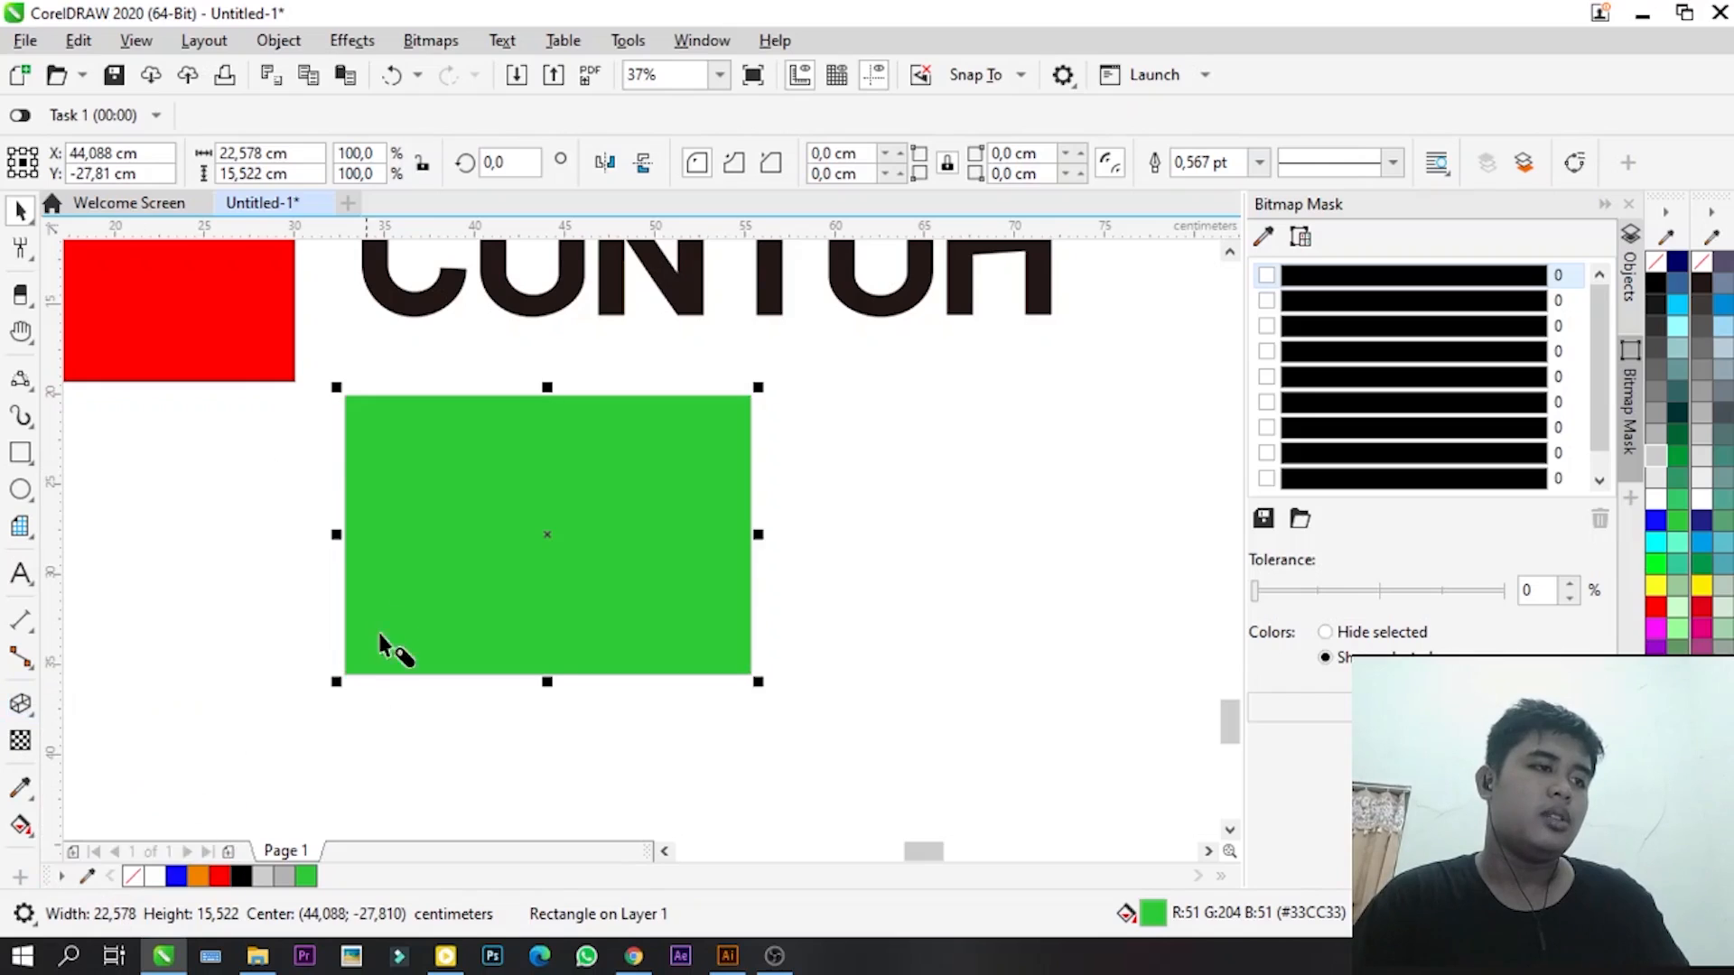
scroll(479, 616, down, 2)
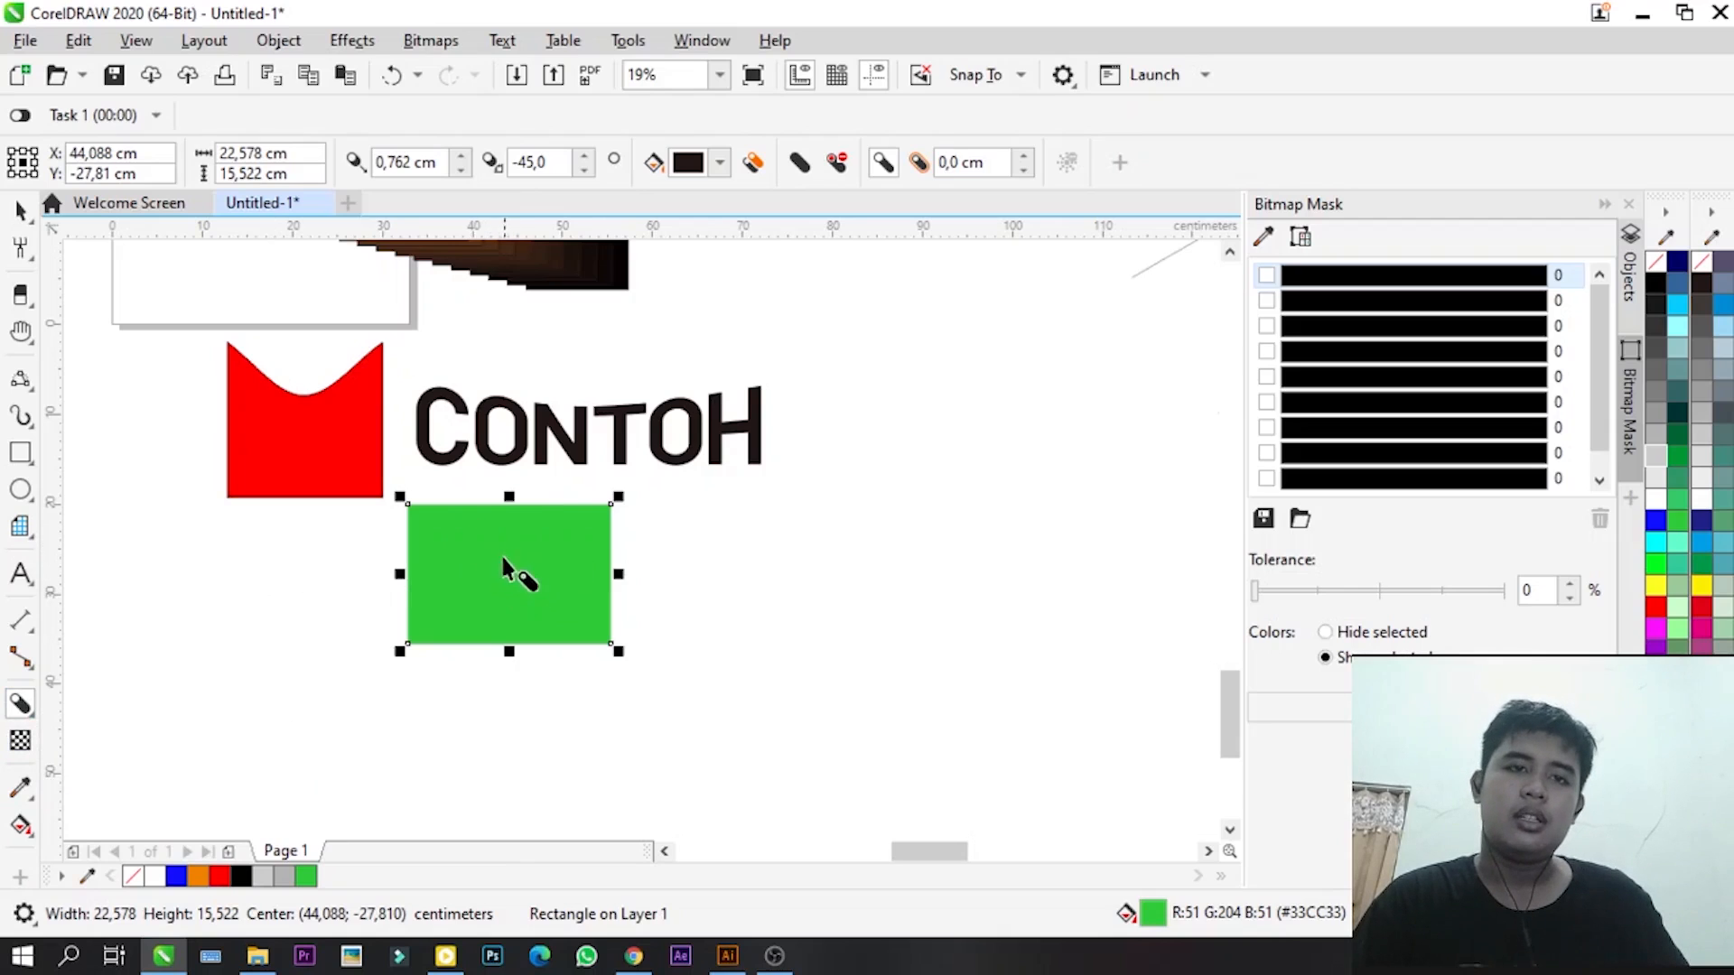
drag(511, 573, 691, 701)
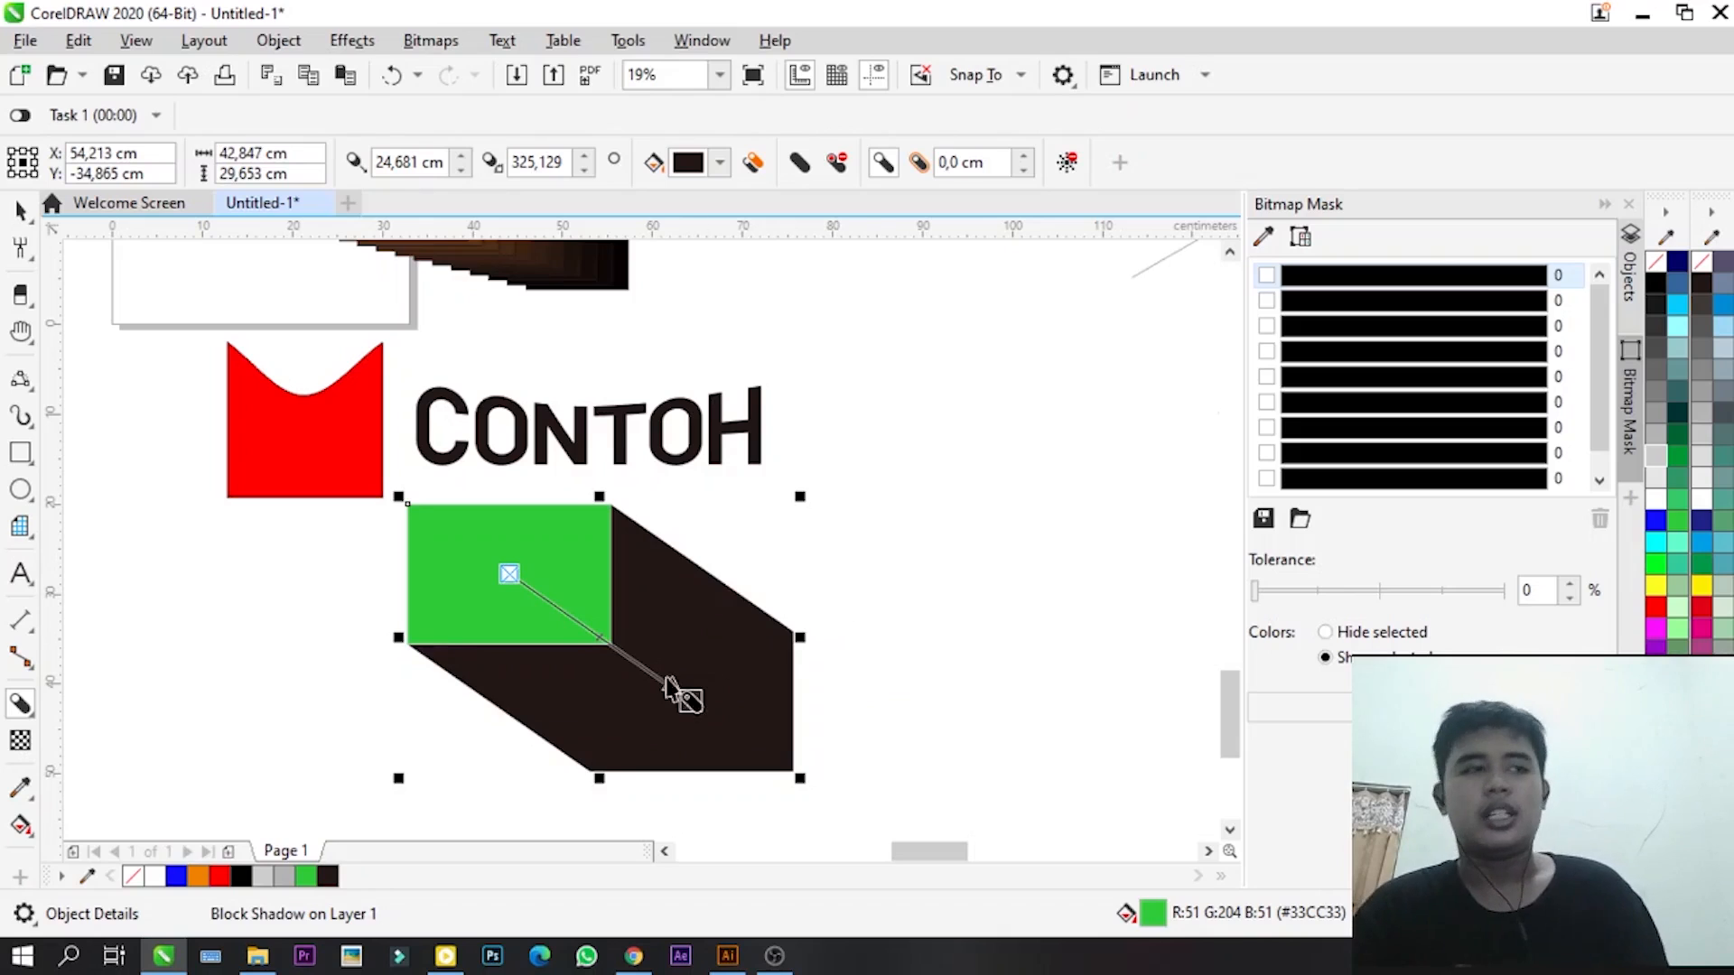
- Color the green rectangle's block shadow dark red (#943131)
click(697, 721)
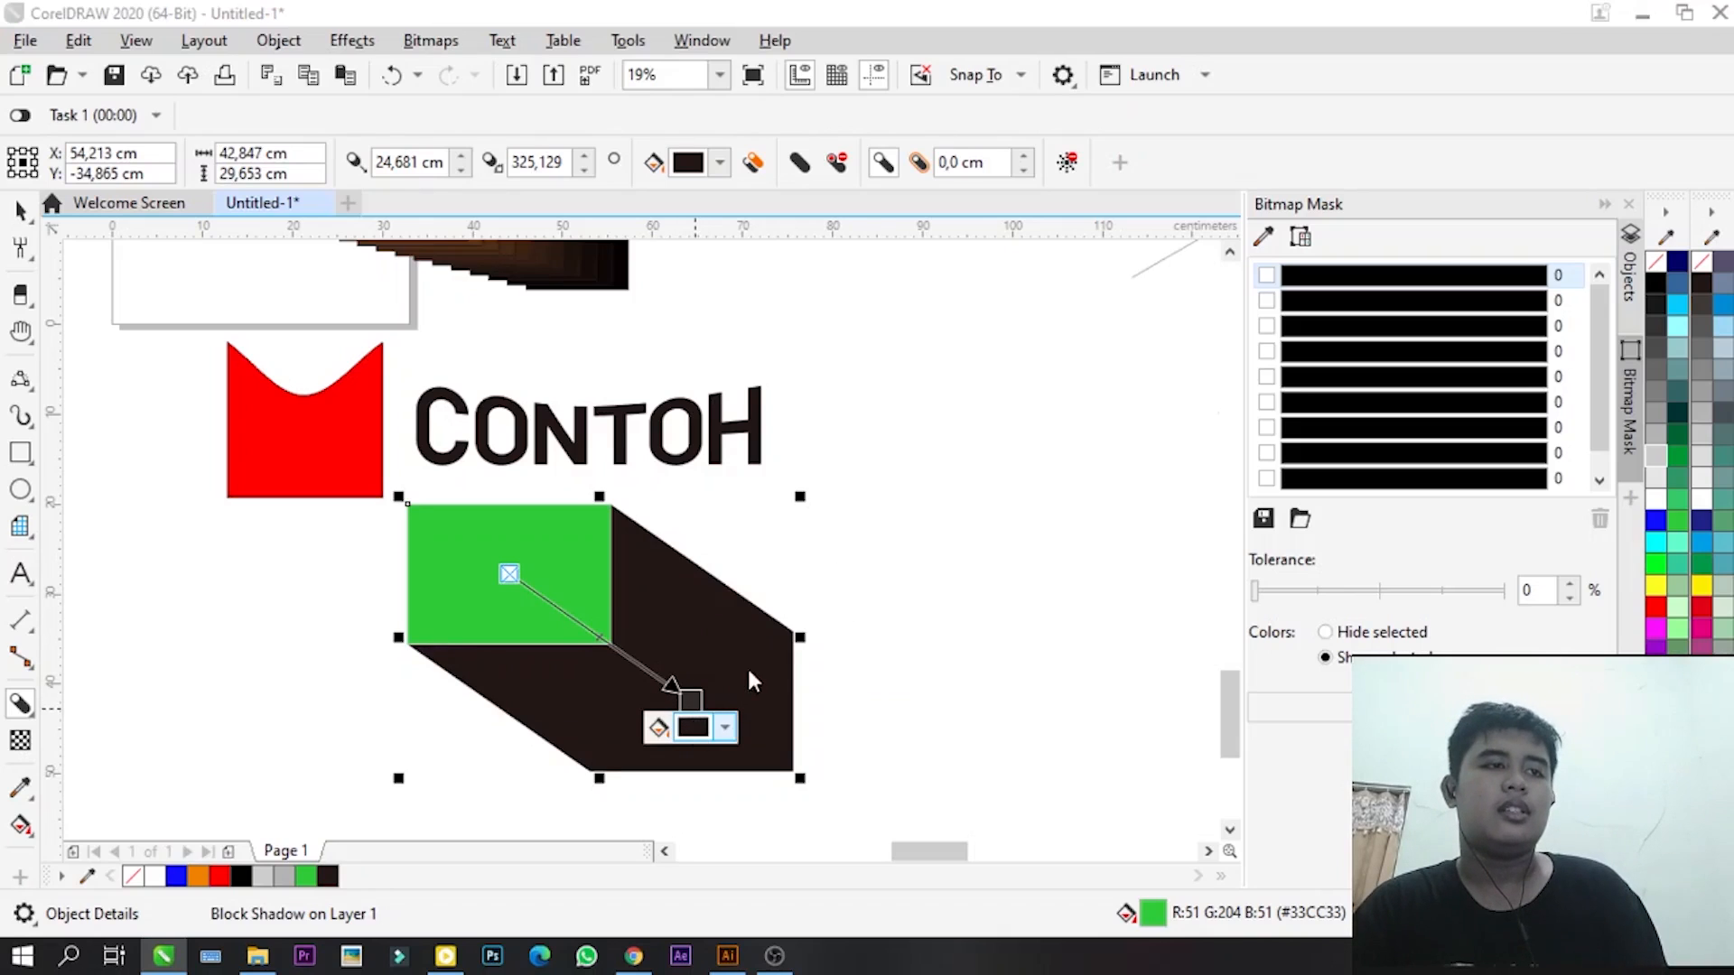
click(806, 486)
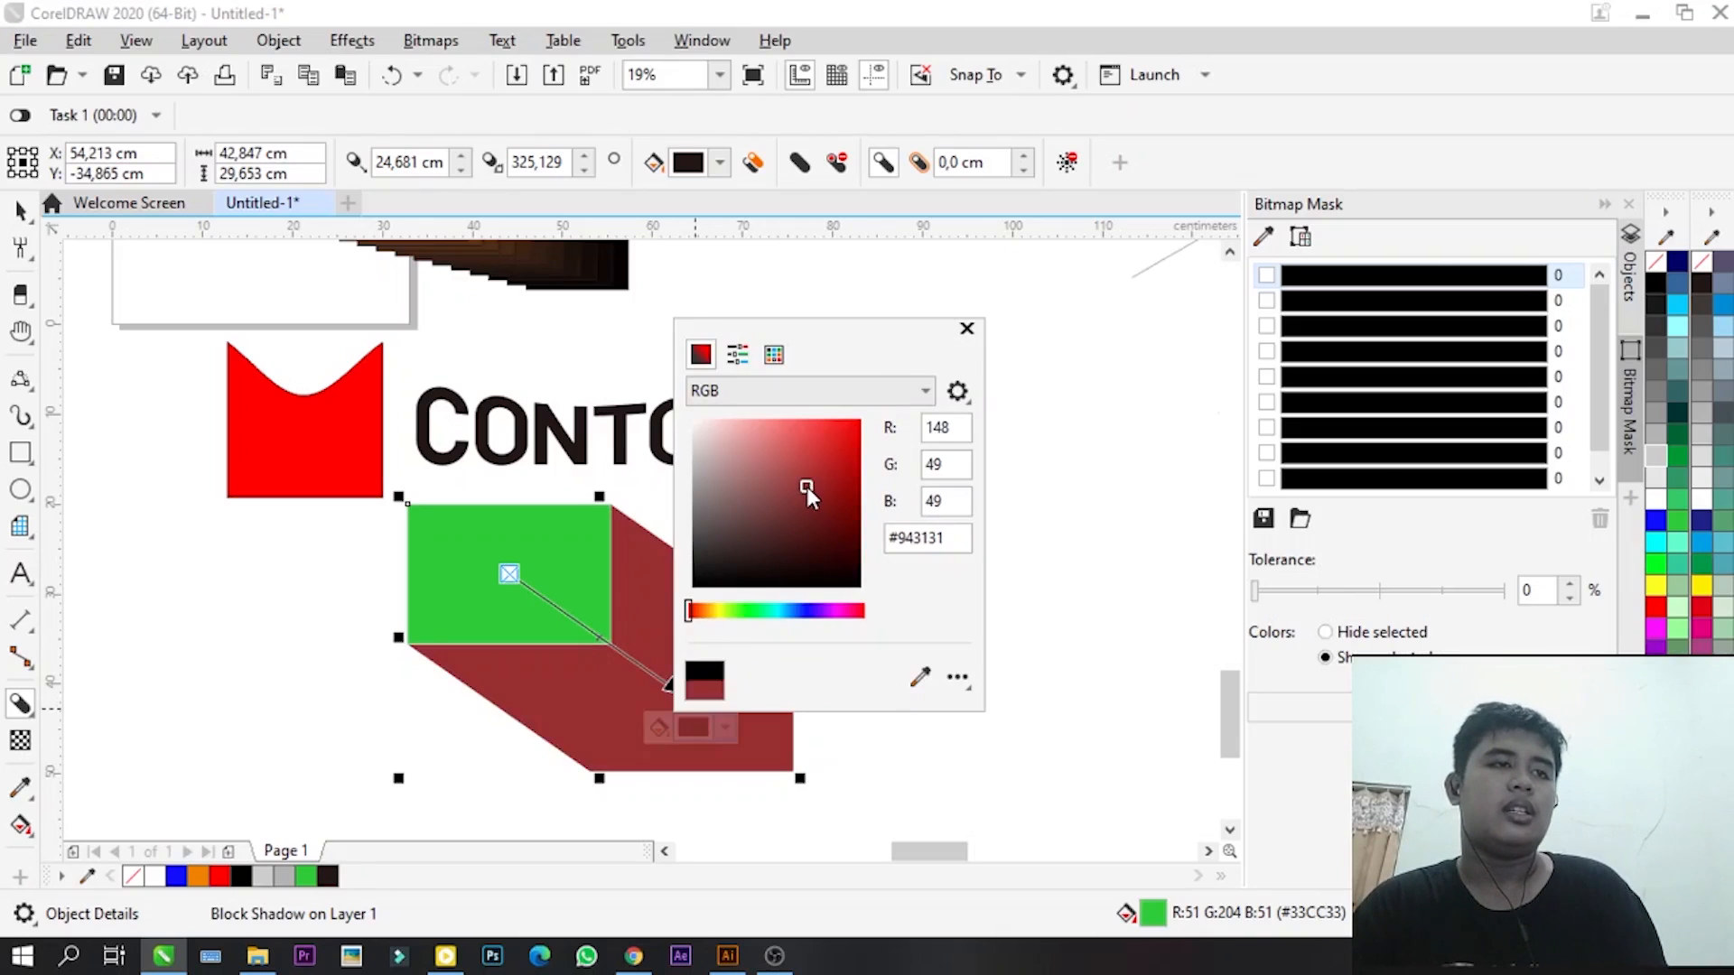
click(22, 211)
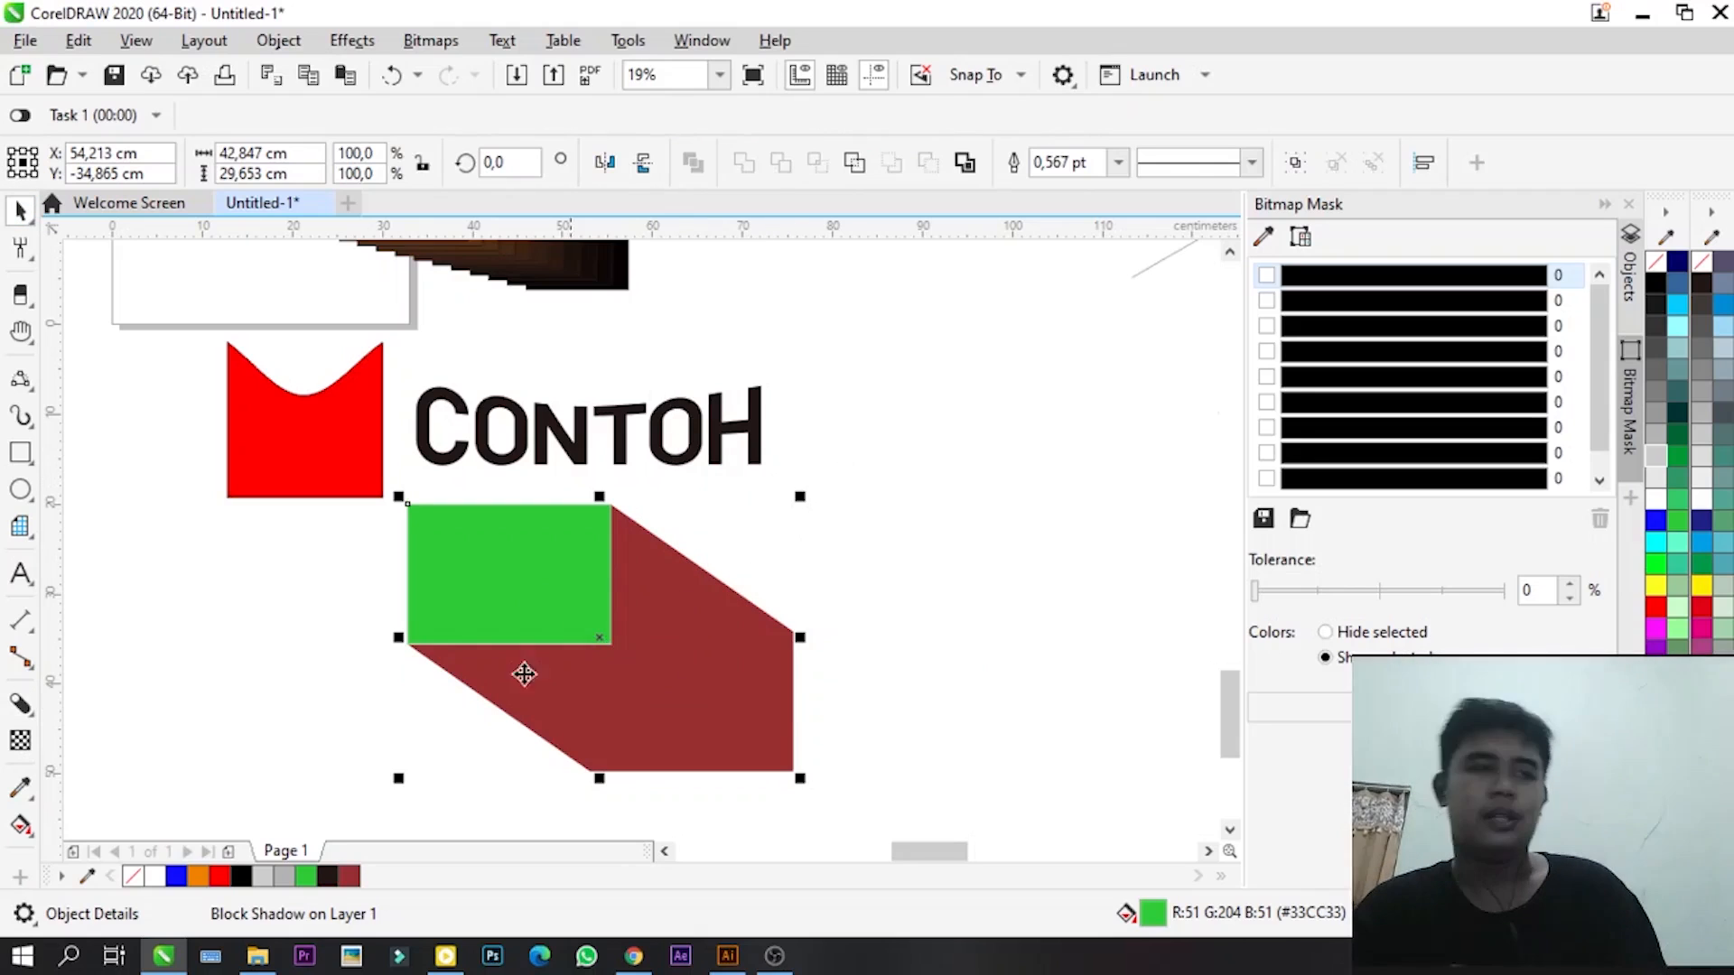
- Apply a fountain transparency to the green rectangle, running from its interior to the lower-right corner of its block shadow
click(21, 740)
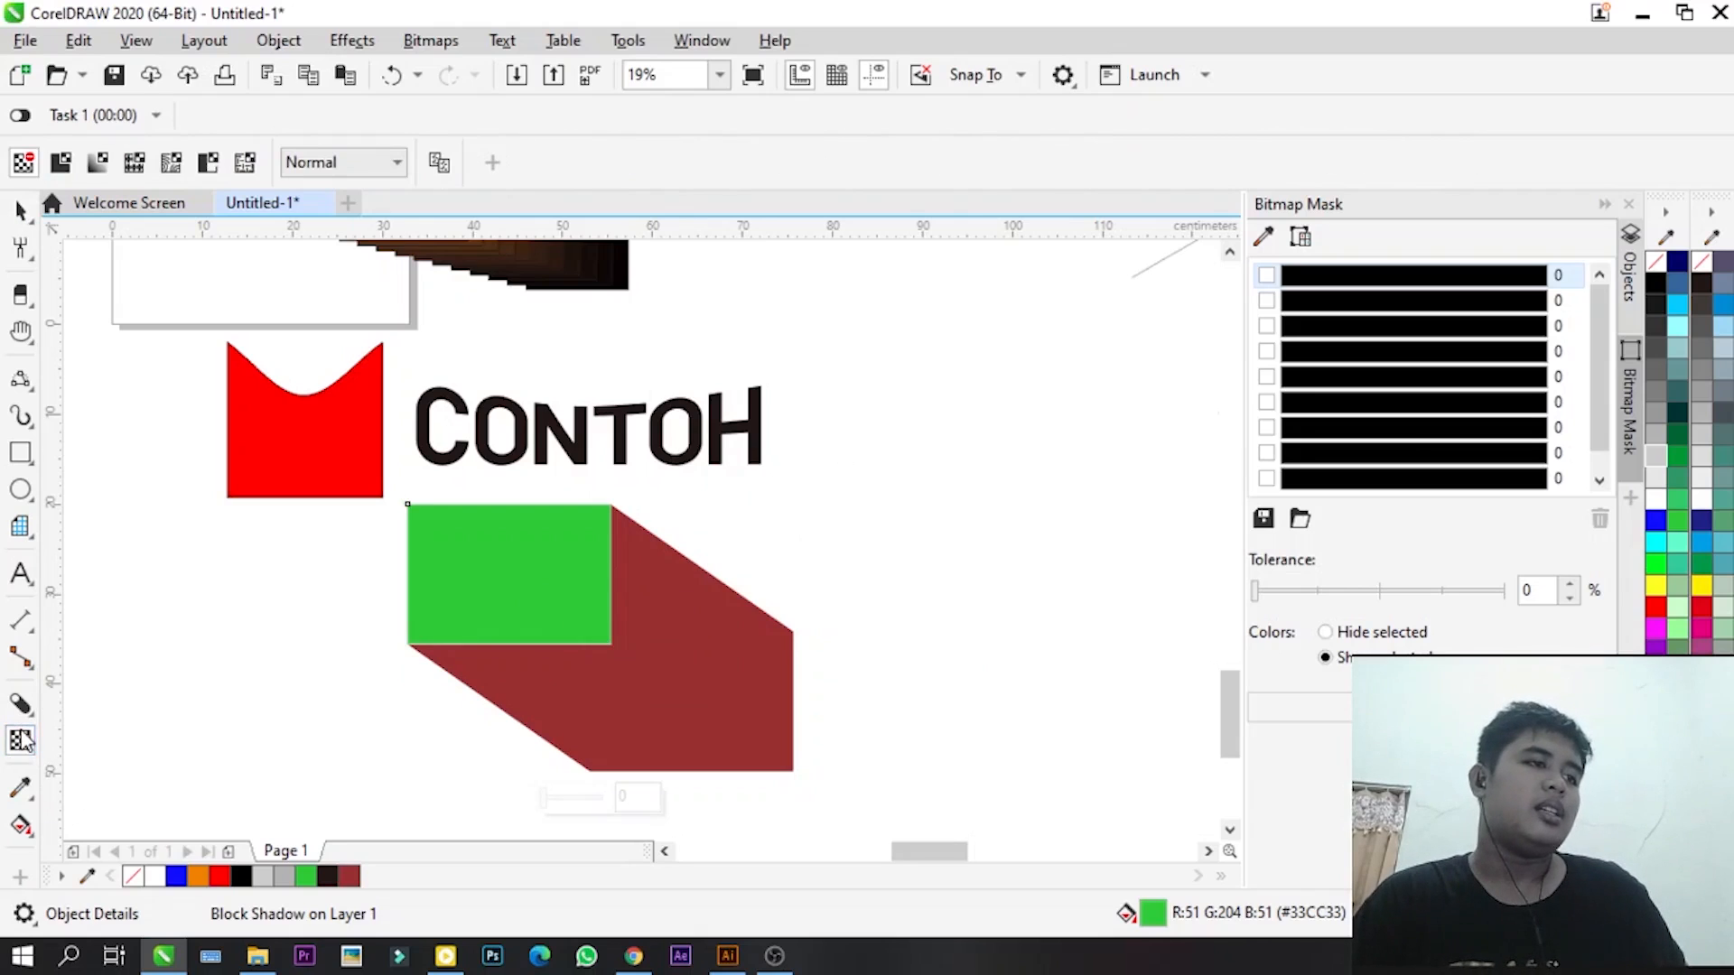
scroll(348, 561, down, 1)
scroll(479, 608, up, 1)
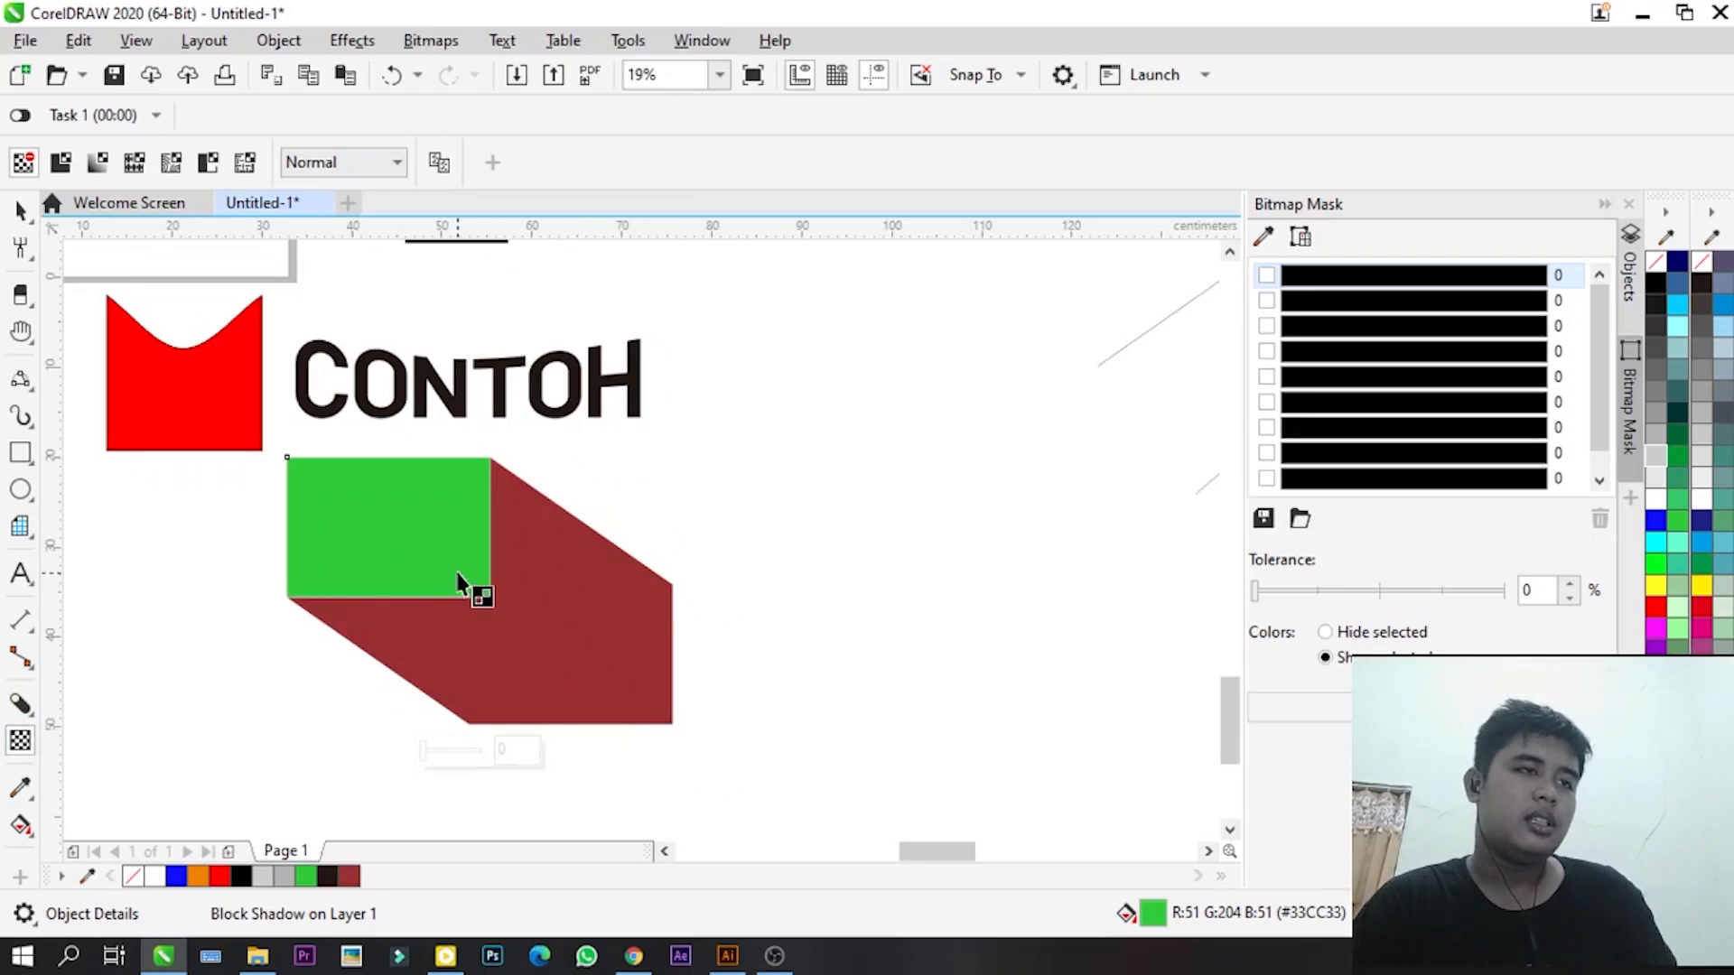
drag(435, 556, 672, 726)
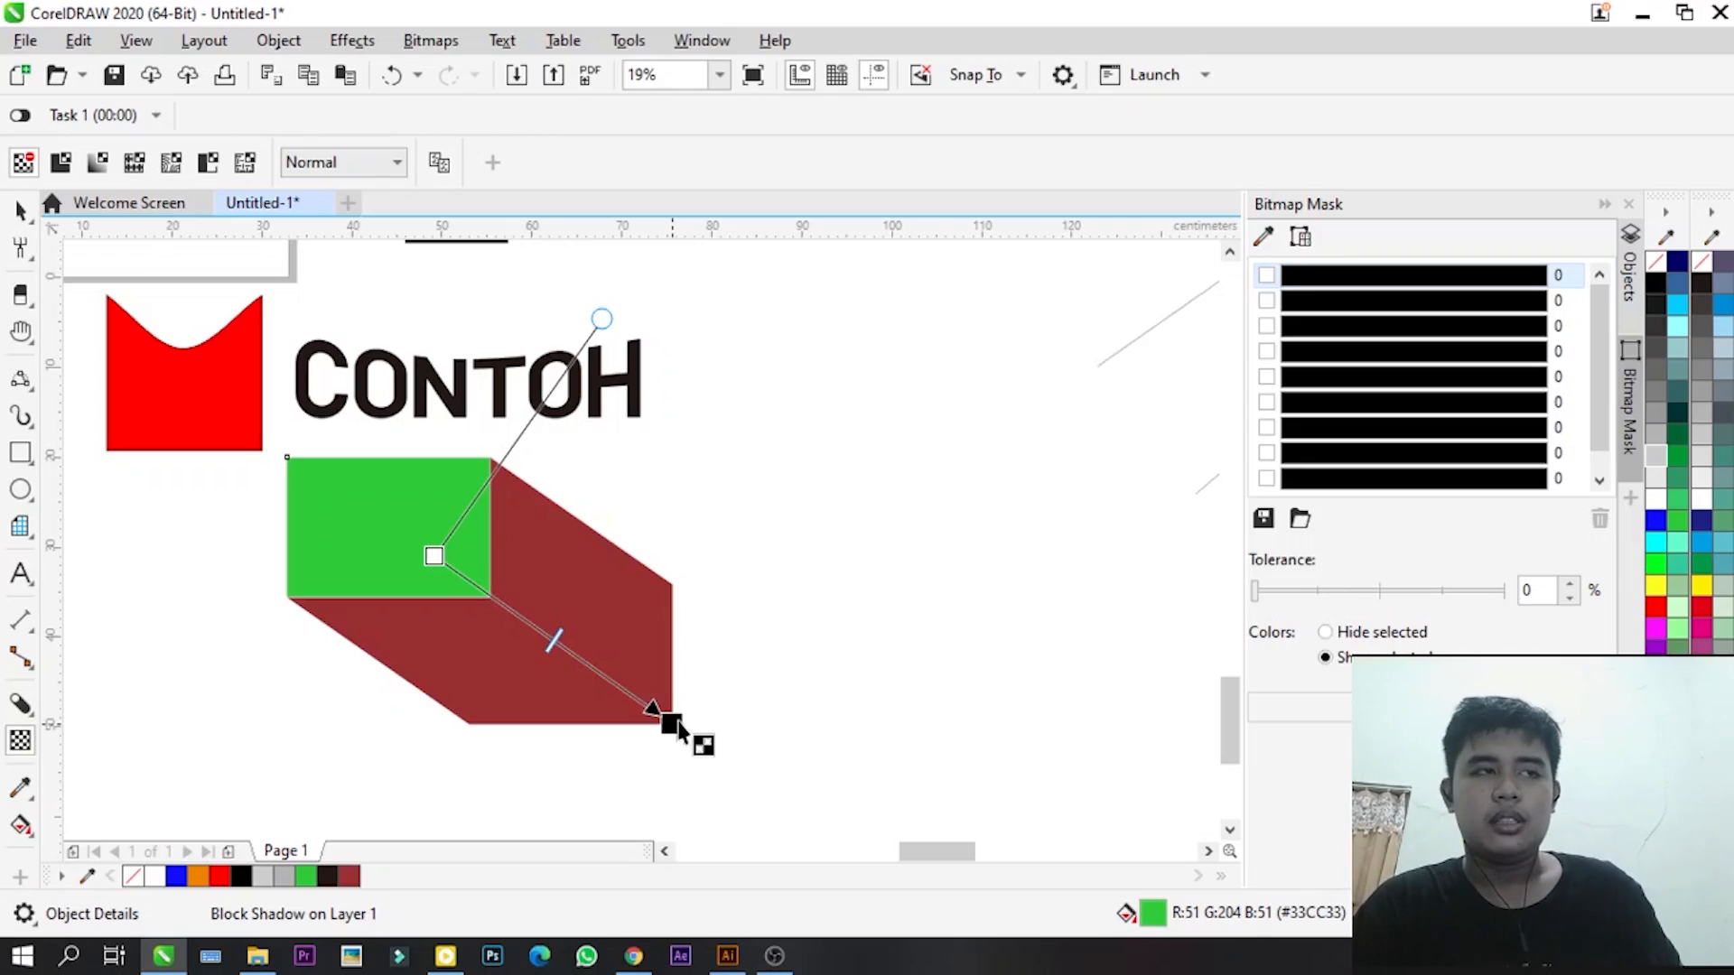
drag(675, 727, 679, 729)
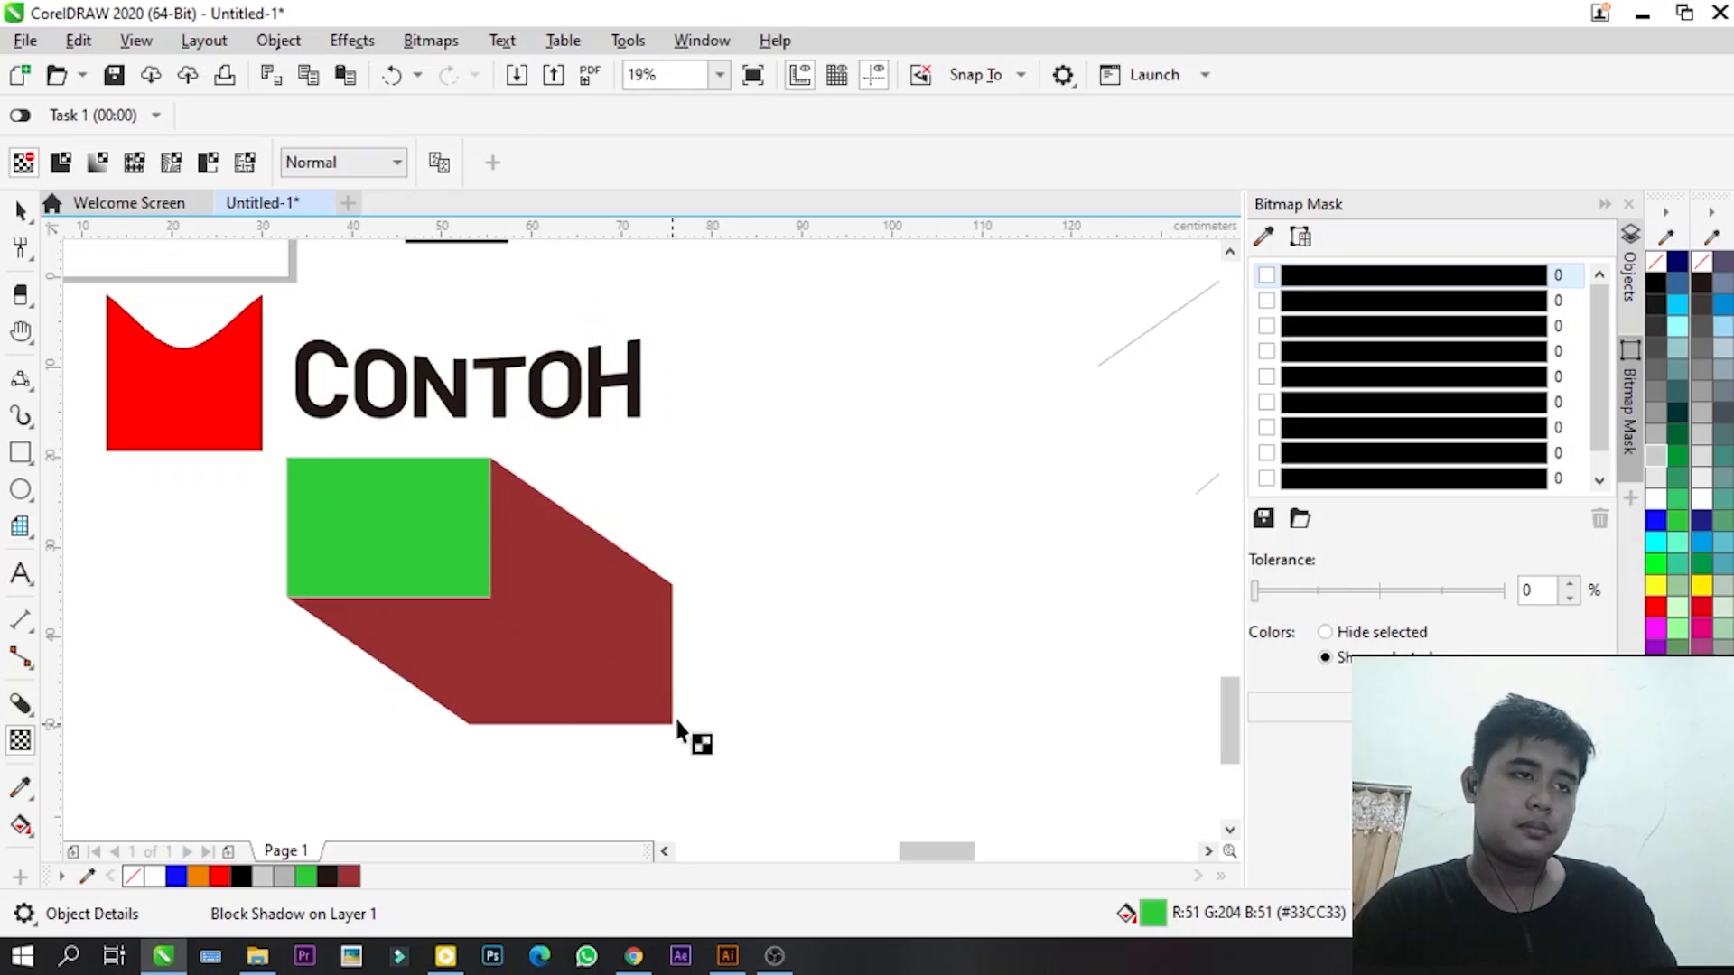
click(15, 208)
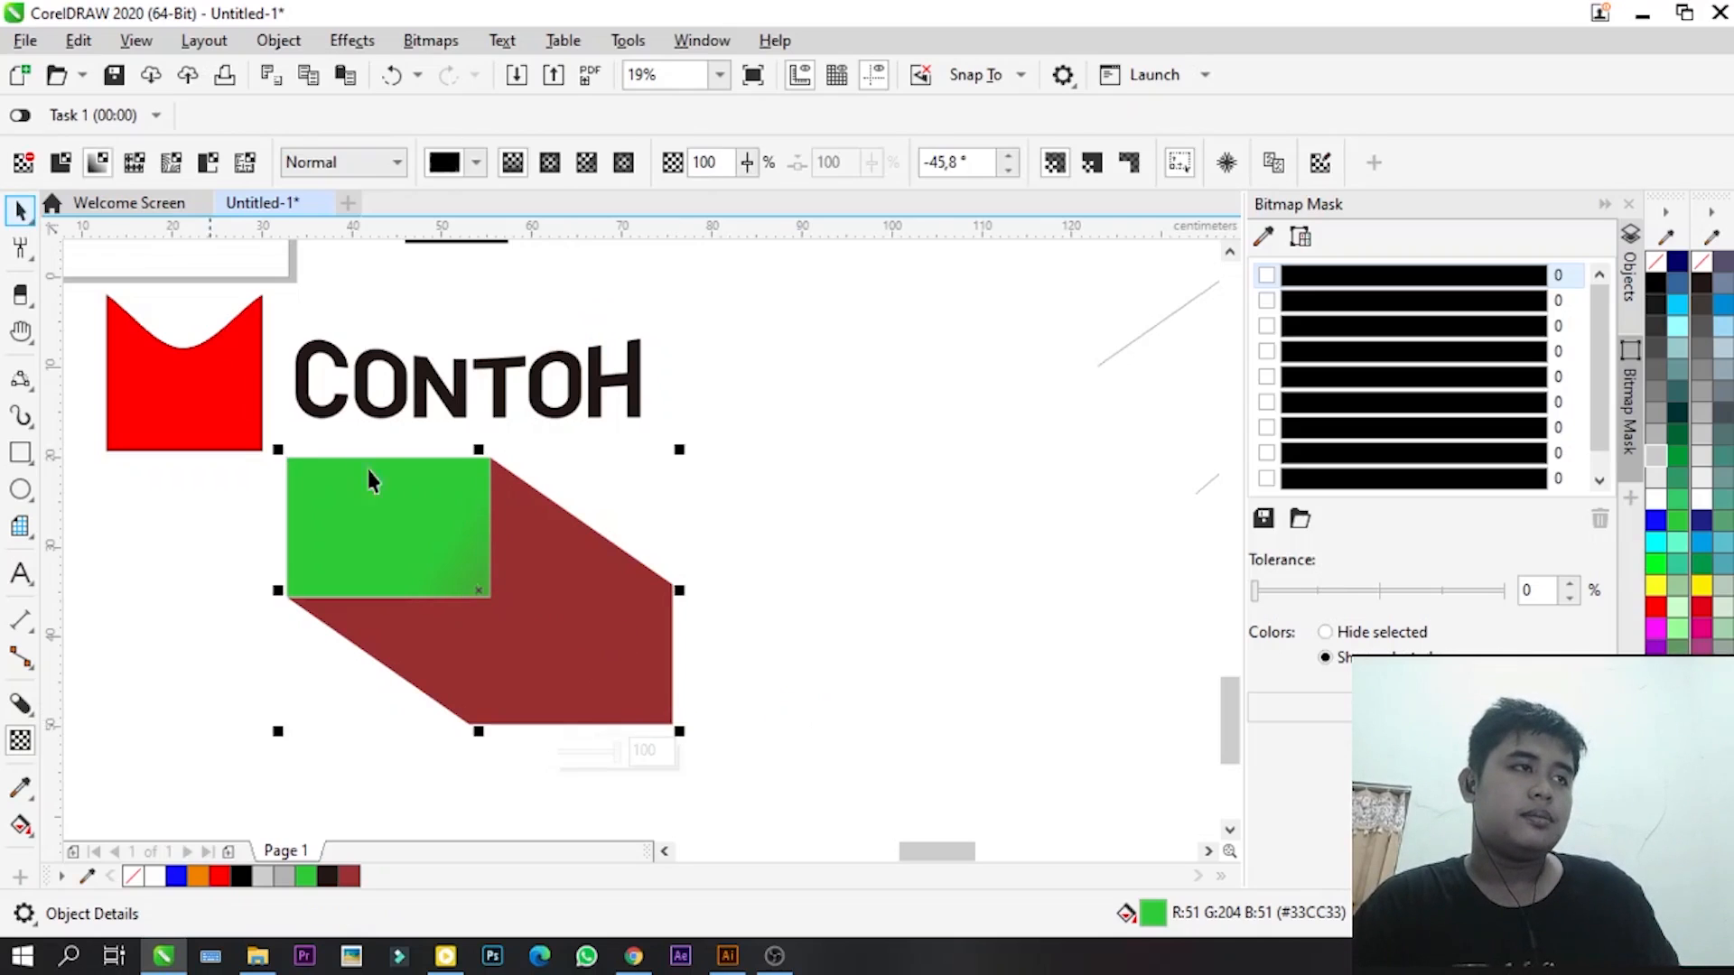
- Separate the dark red block shadow from the green rectangle and move the rectangle to the upper left, clear of the shadow
drag(527, 573, 596, 614)
click(336, 470)
click(538, 599)
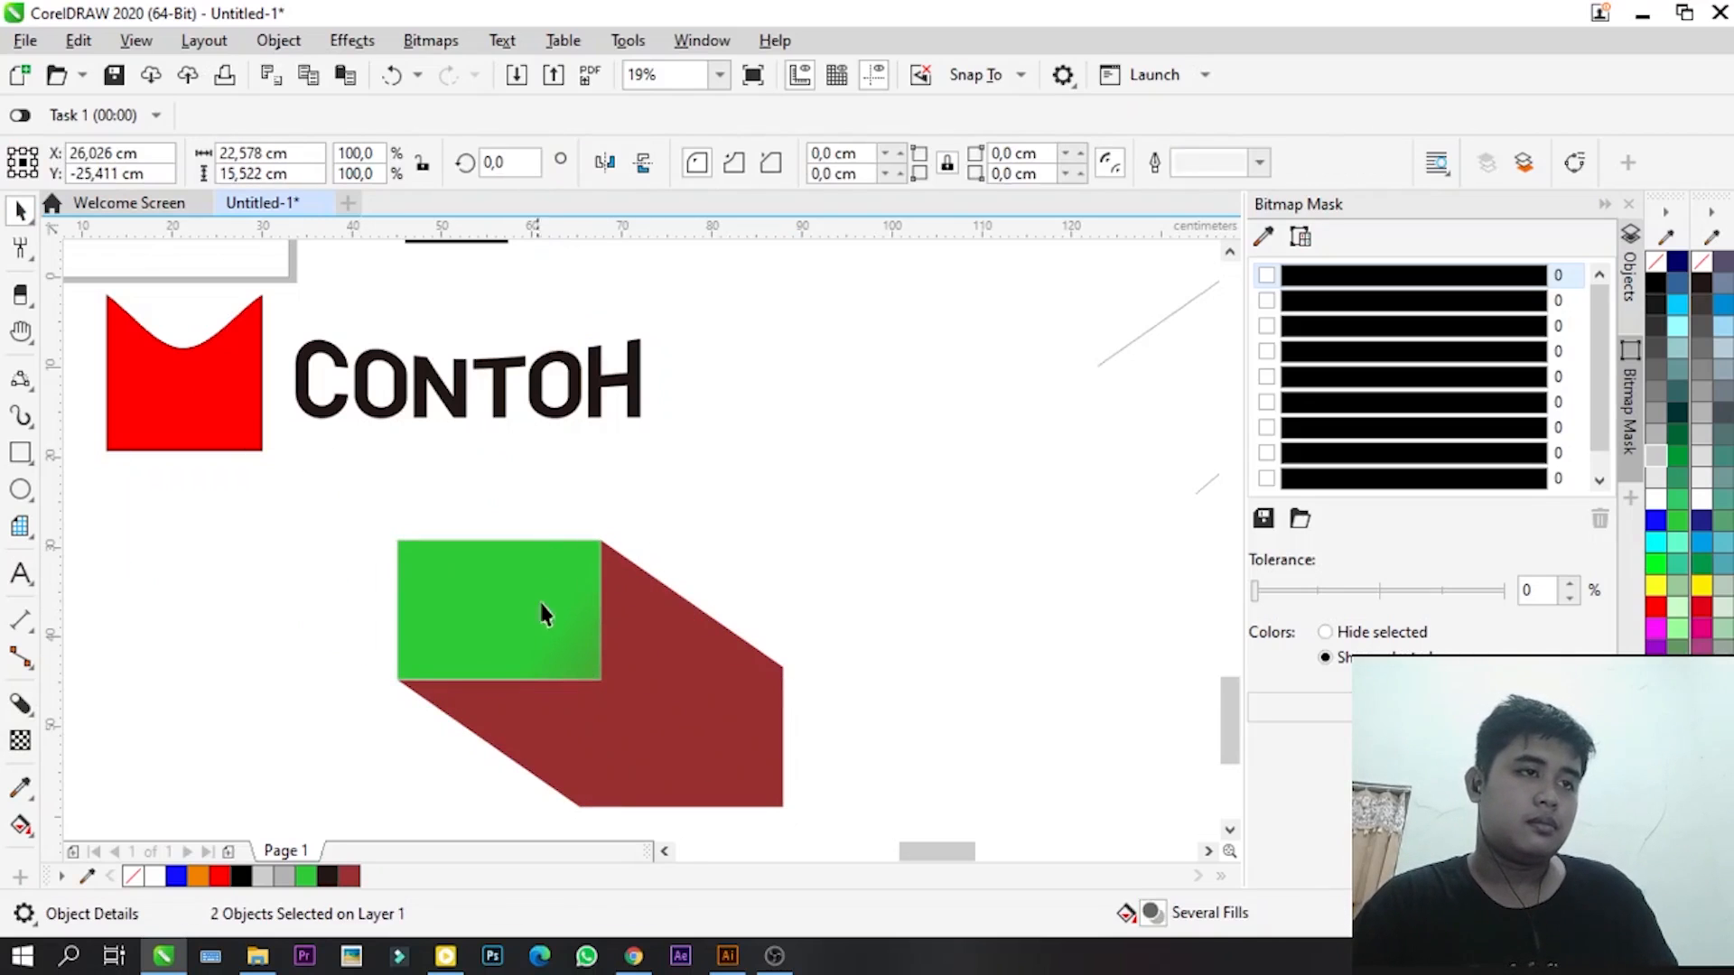
click(647, 623)
scroll(507, 623, down, 2)
- Apply a fountain transparency to the dark red shape from its upper-left to its lower-right corner, with 62% transparency at the end node
click(20, 741)
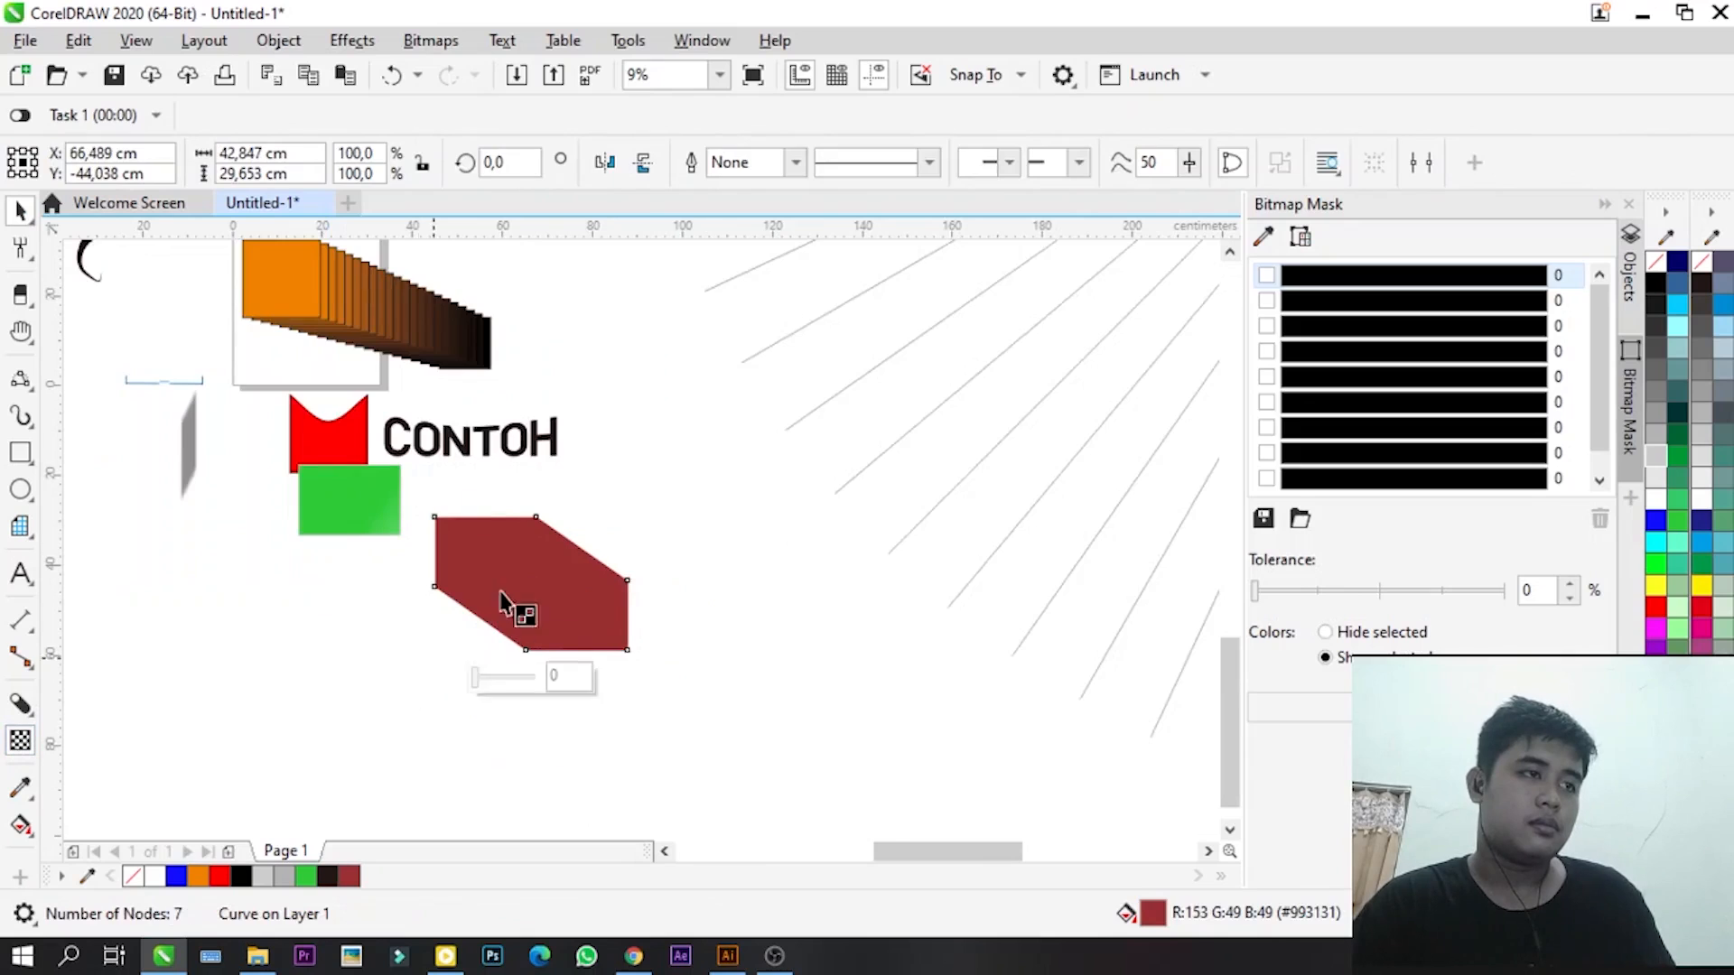
scroll(503, 600, up, 2)
drag(390, 466, 746, 713)
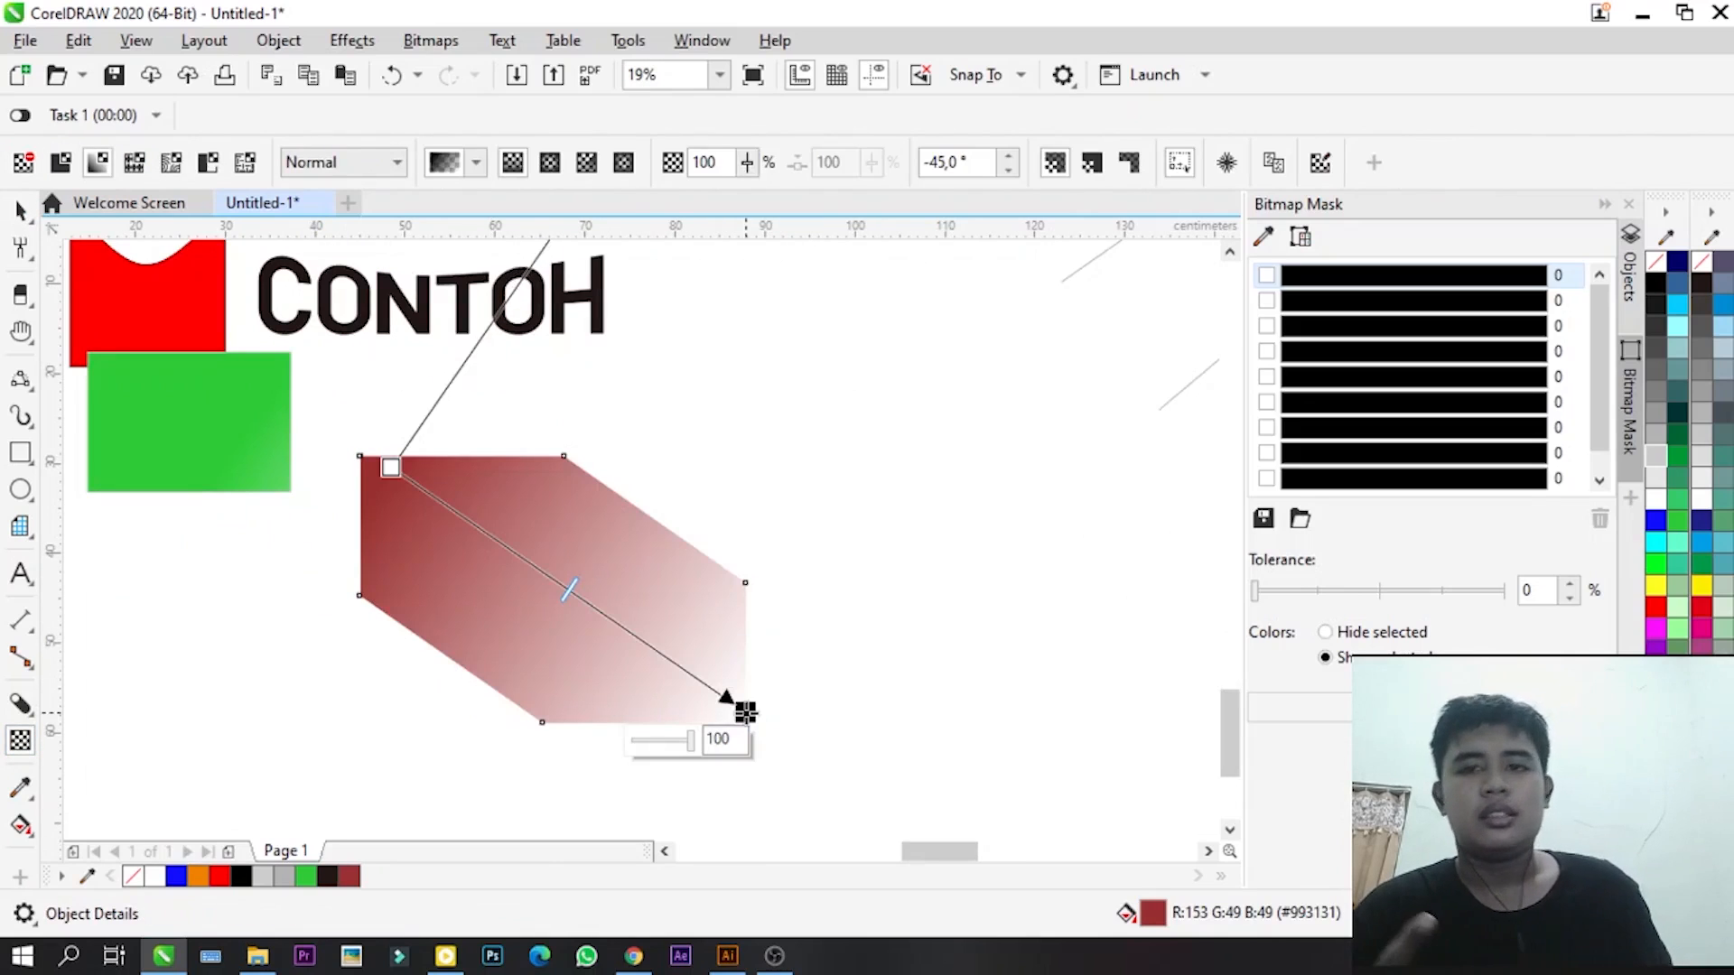
drag(746, 713, 577, 718)
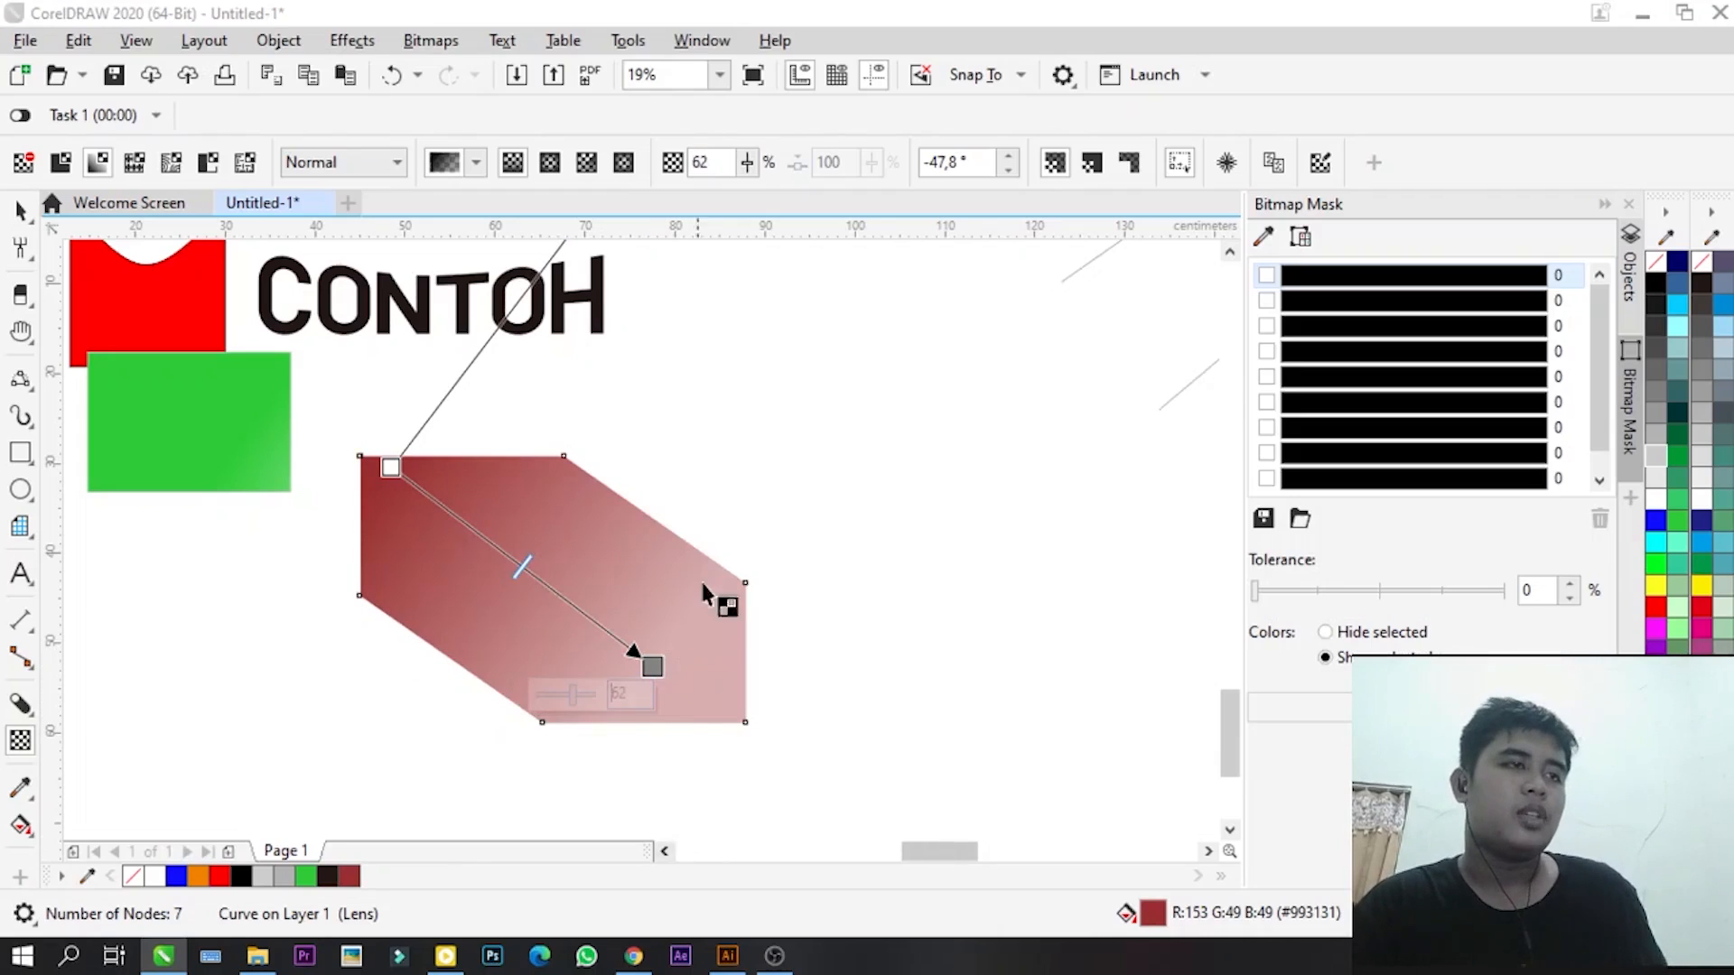
- Give the dark red shape a uniform transparency of 50, followed by a vector pattern transparency
click(61, 164)
click(61, 164)
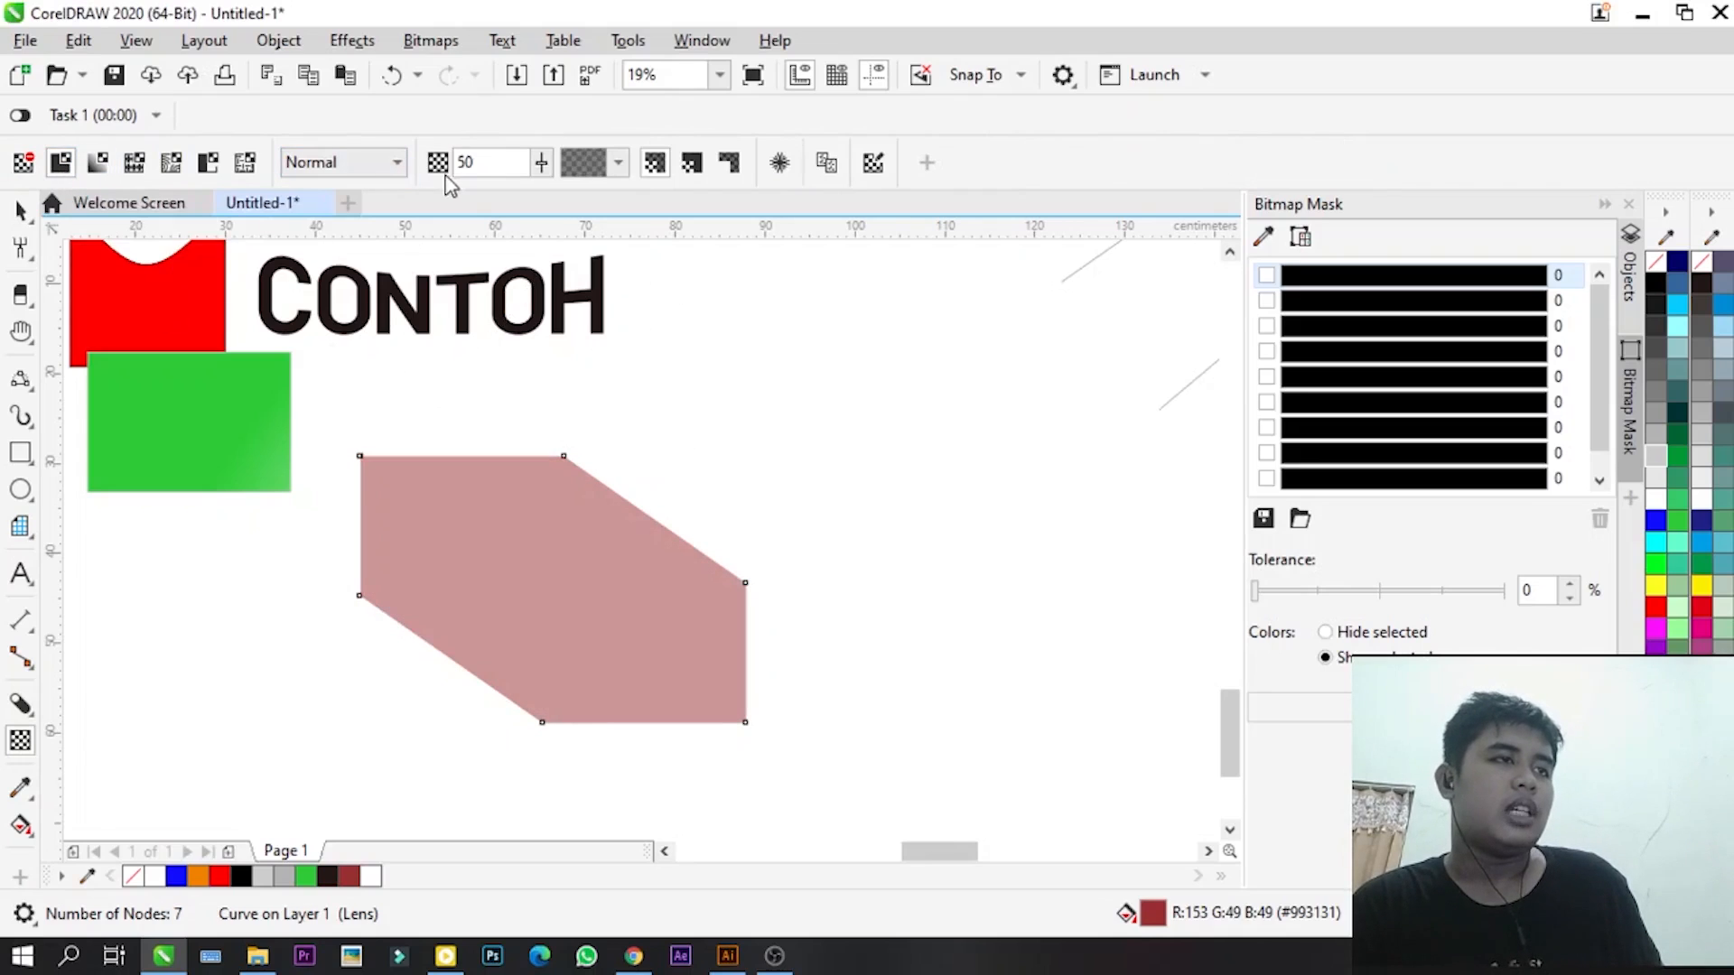
click(133, 162)
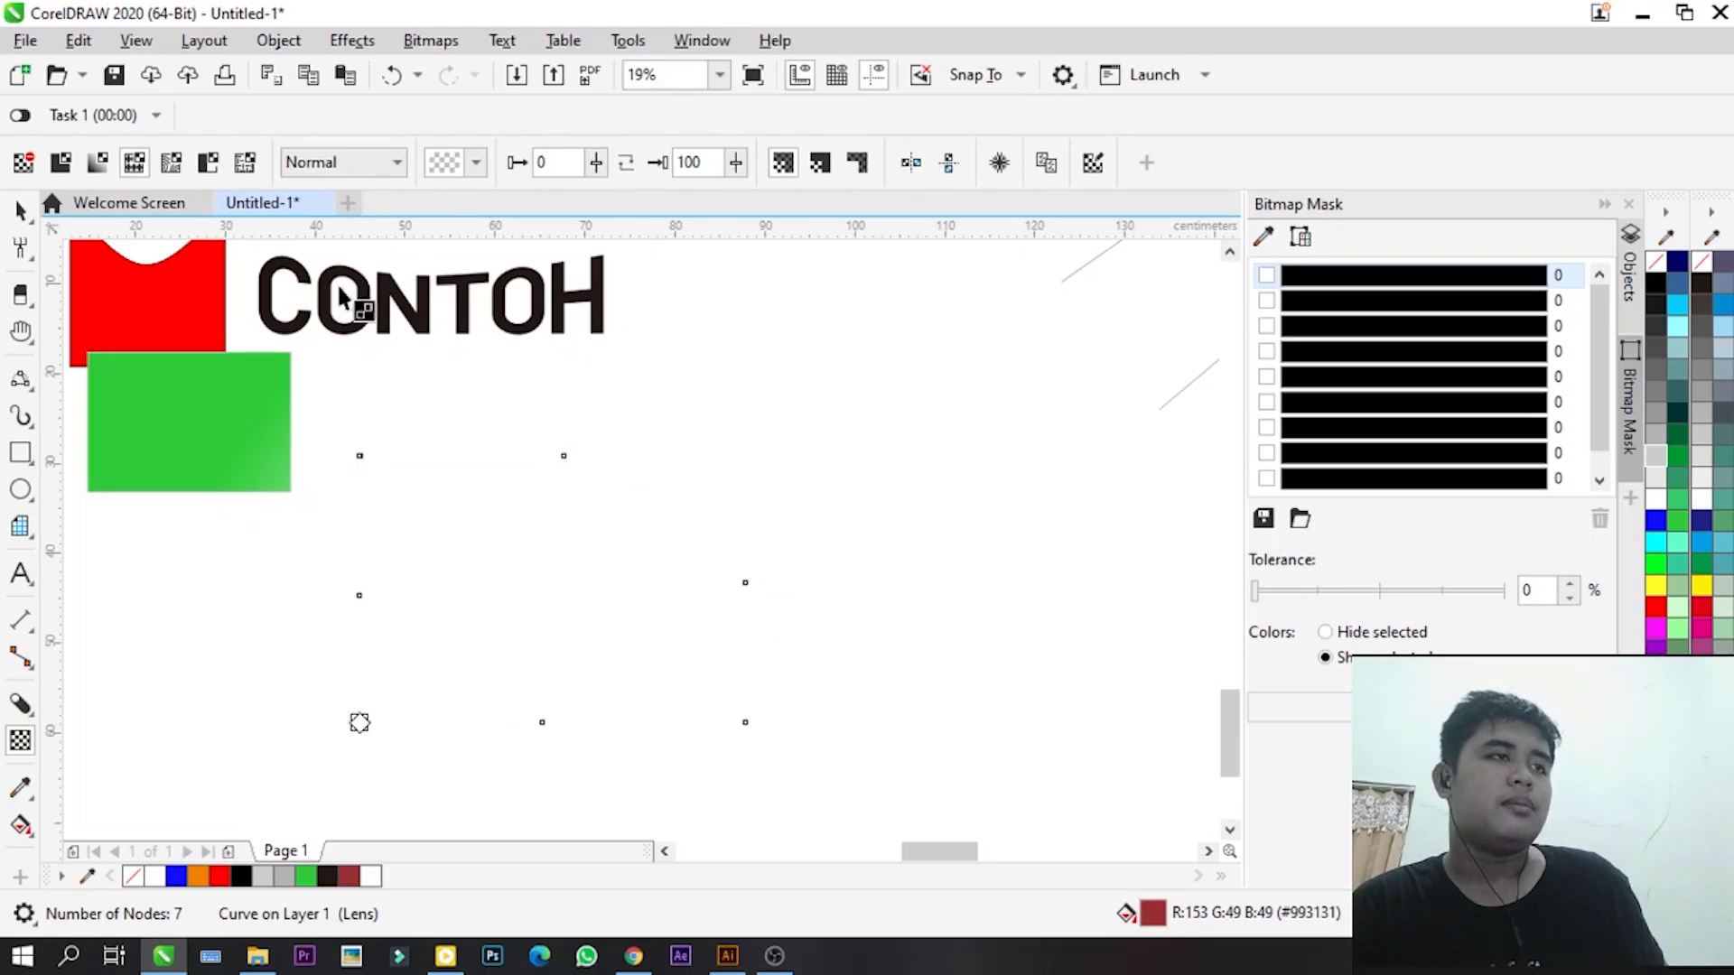
click(21, 210)
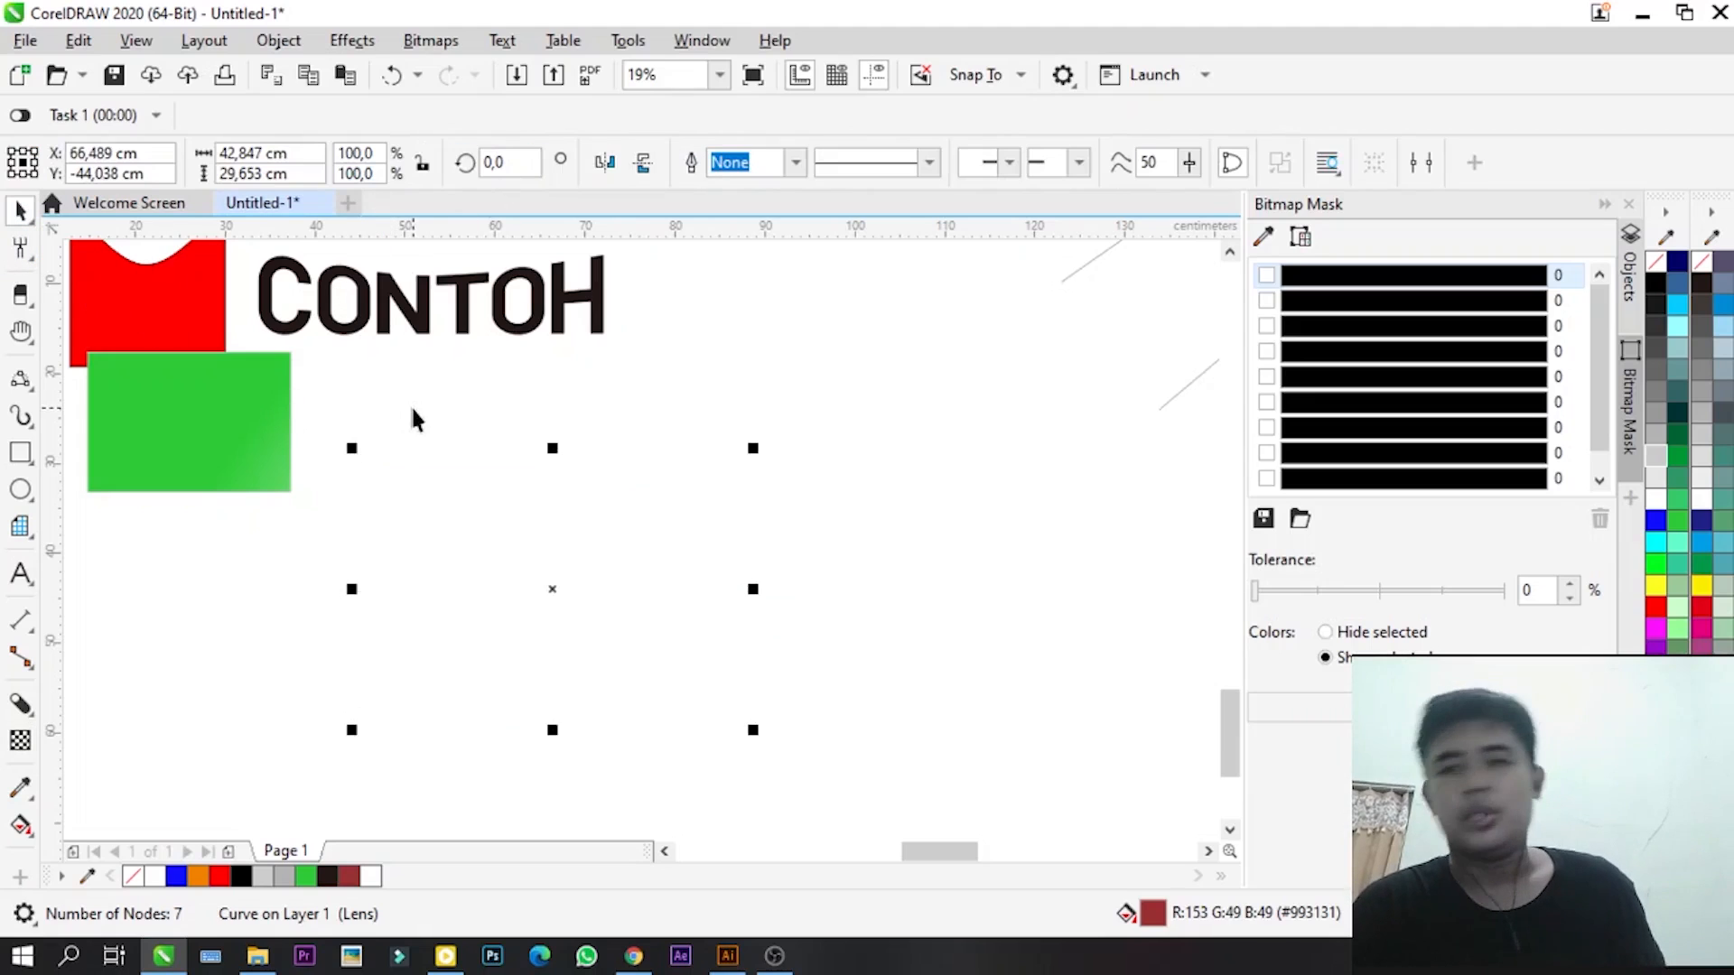
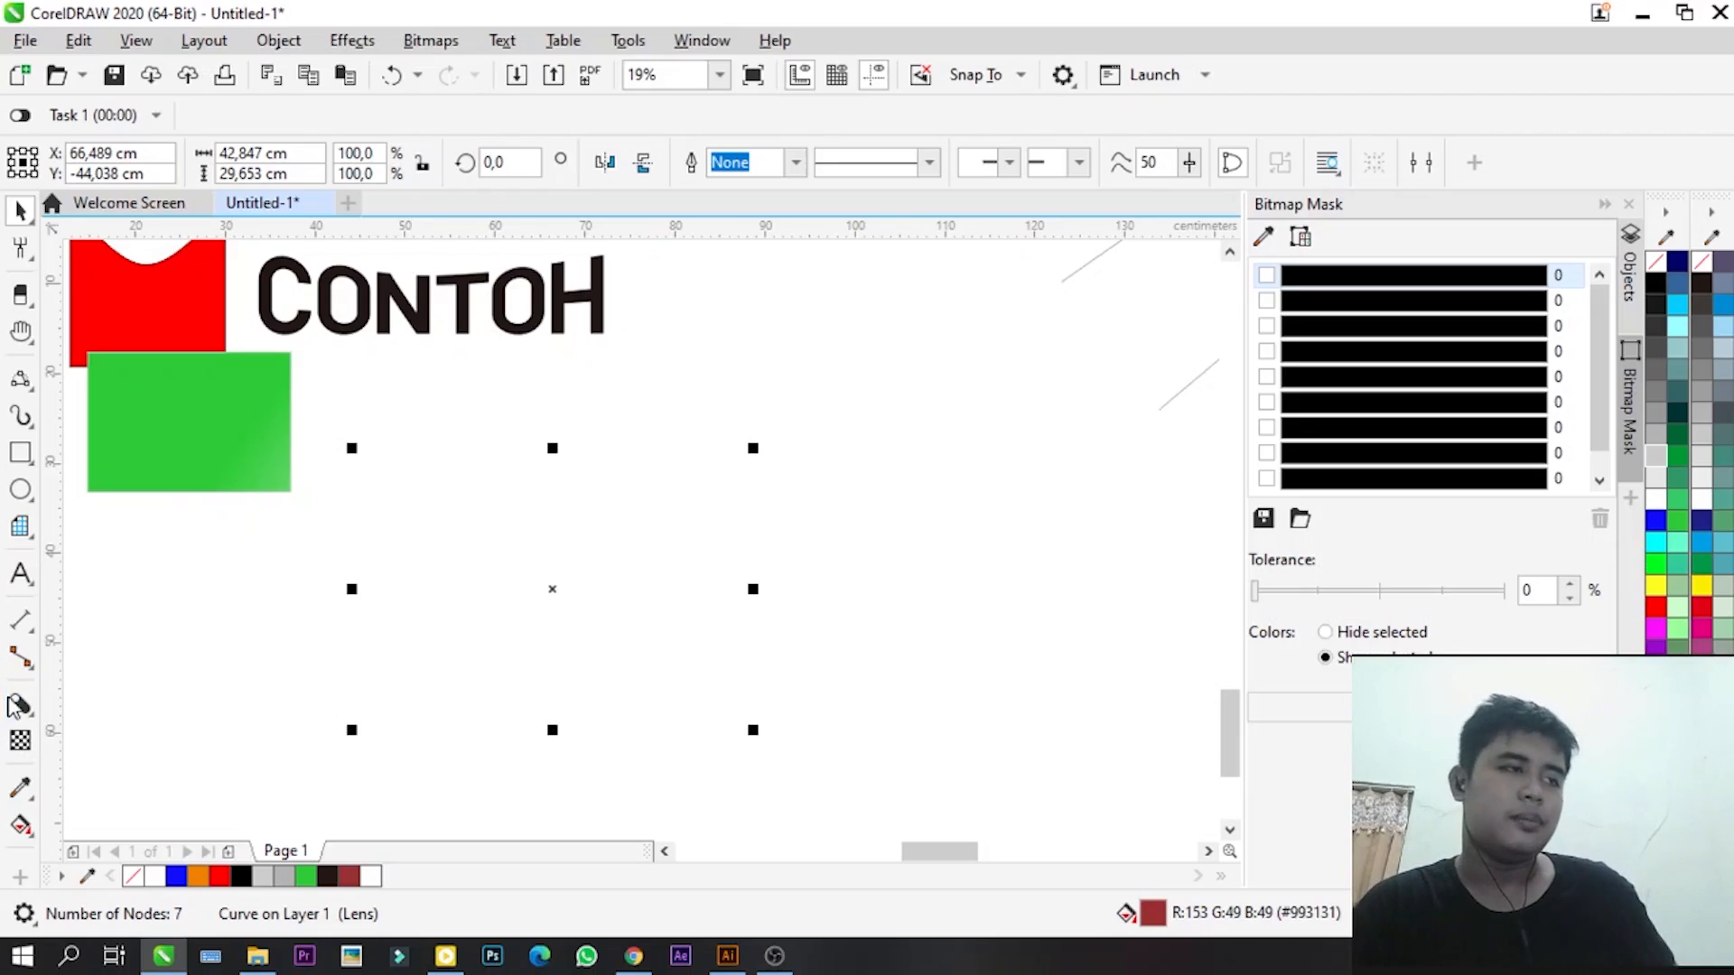
- Delete the transparent dark red shape
scroll(67, 696, down, 2)
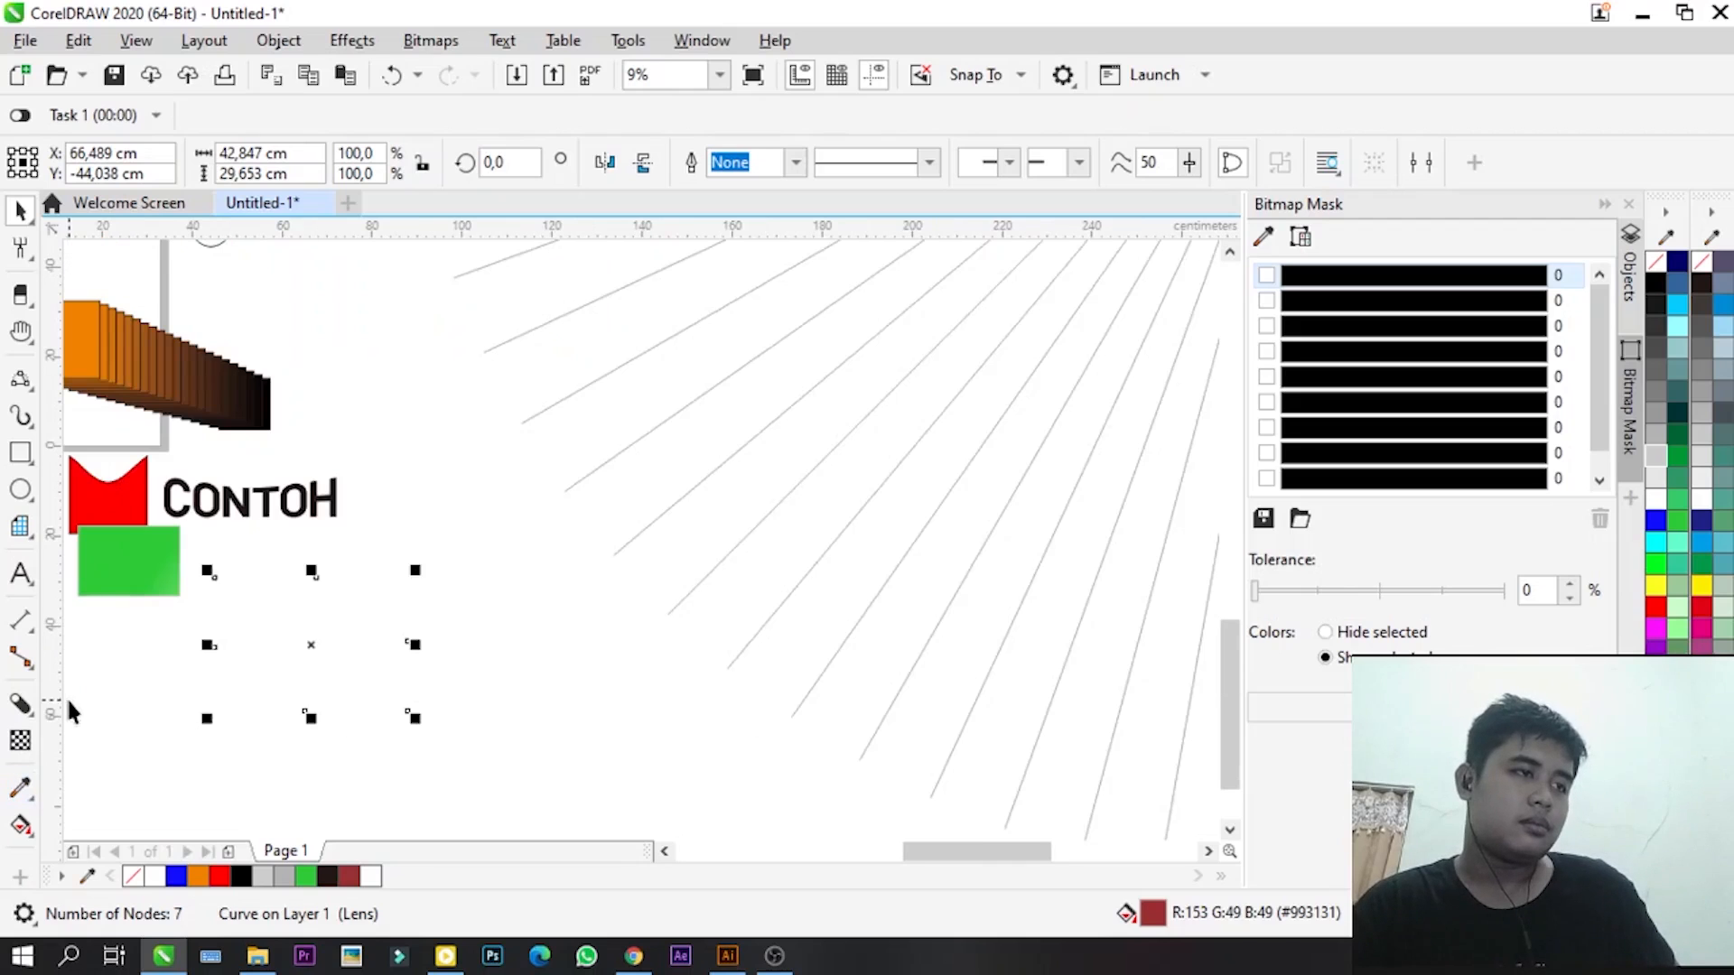
click(21, 788)
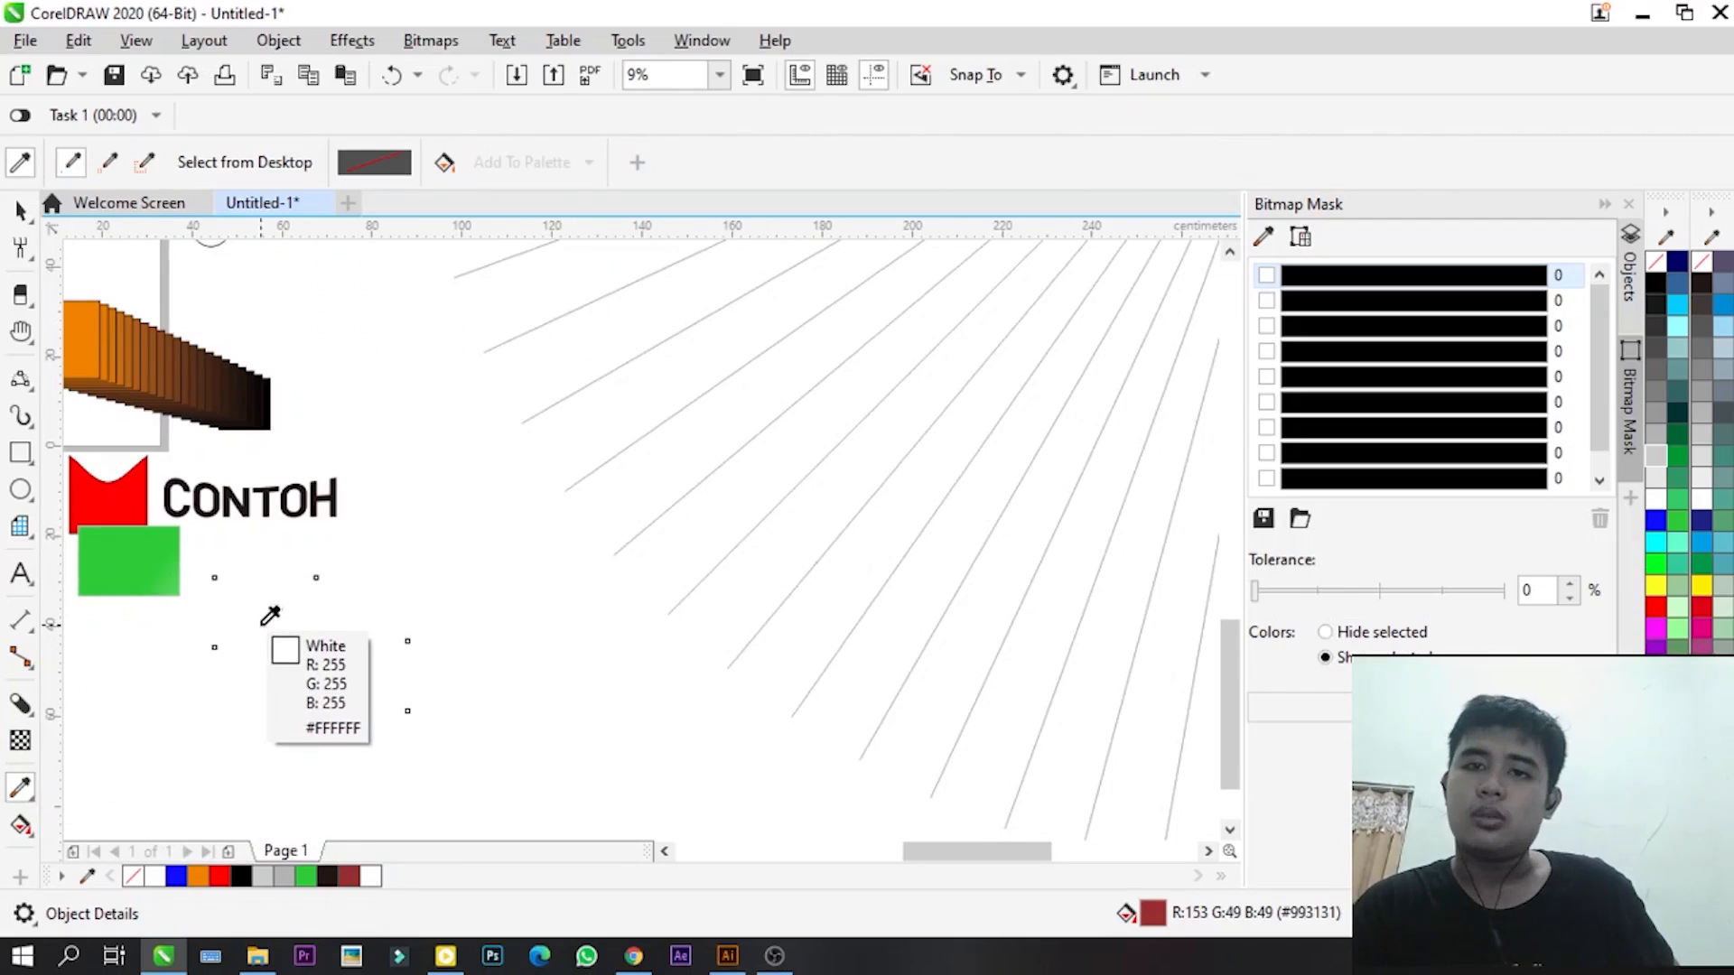
click(20, 212)
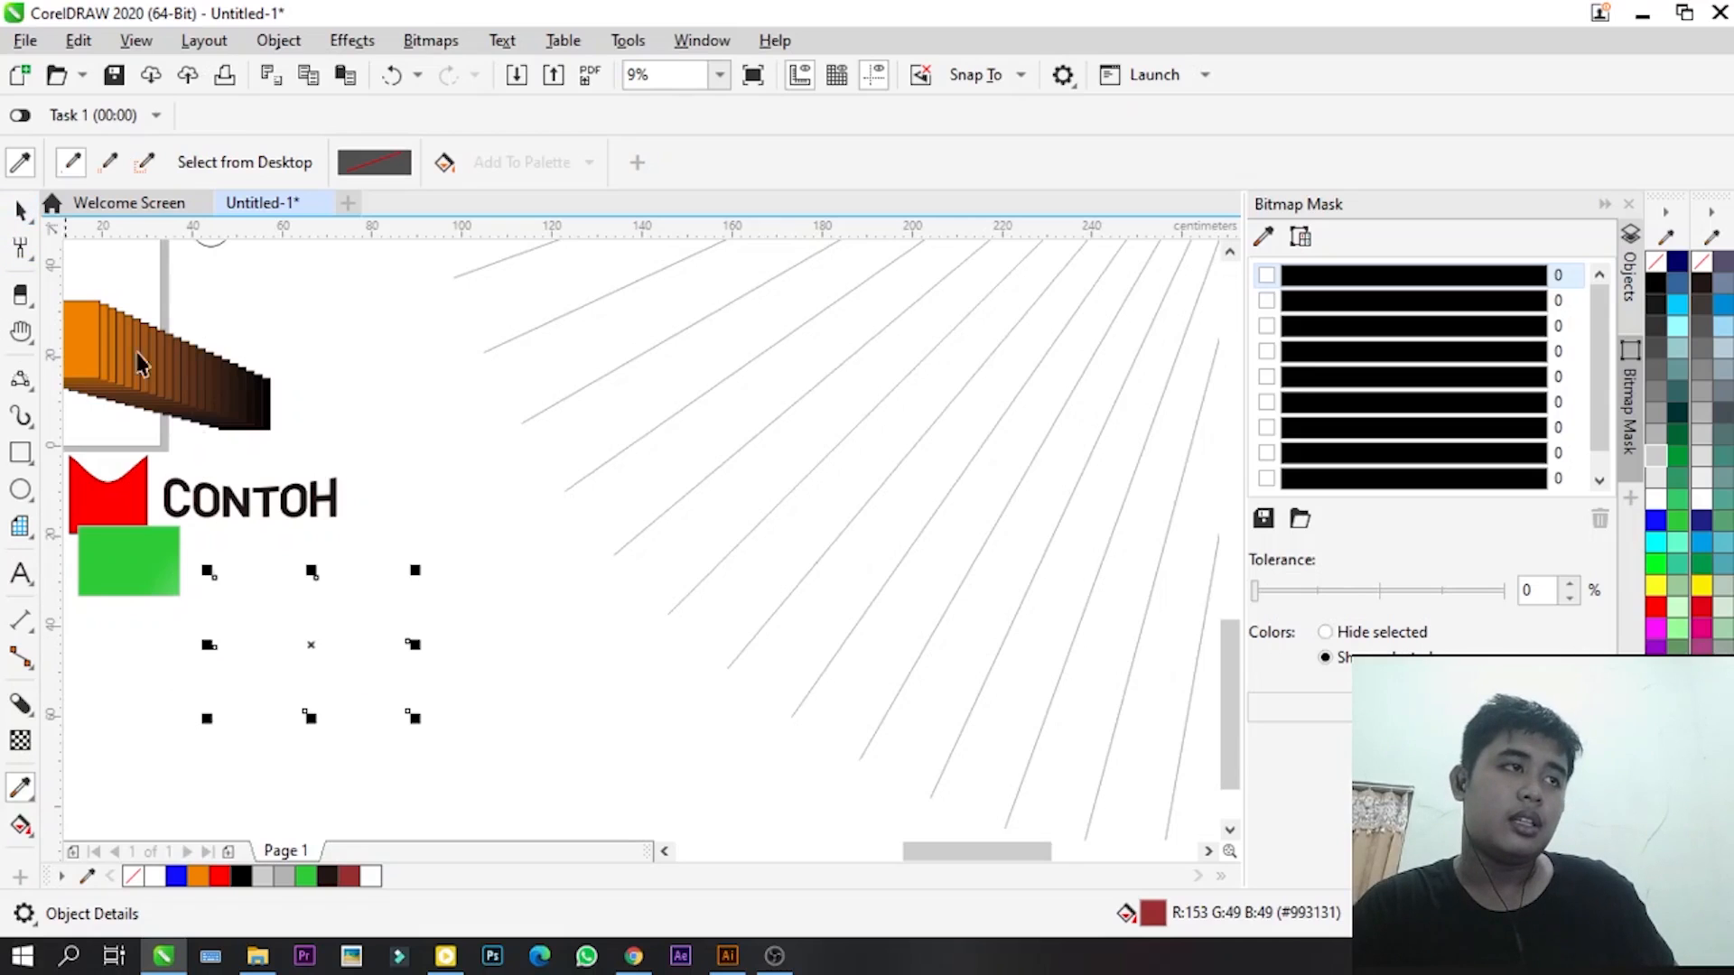
- Draw a rectangle about 48.8 × 35 cm over the end of the "CONTOH" text
click(21, 451)
drag(310, 392, 531, 550)
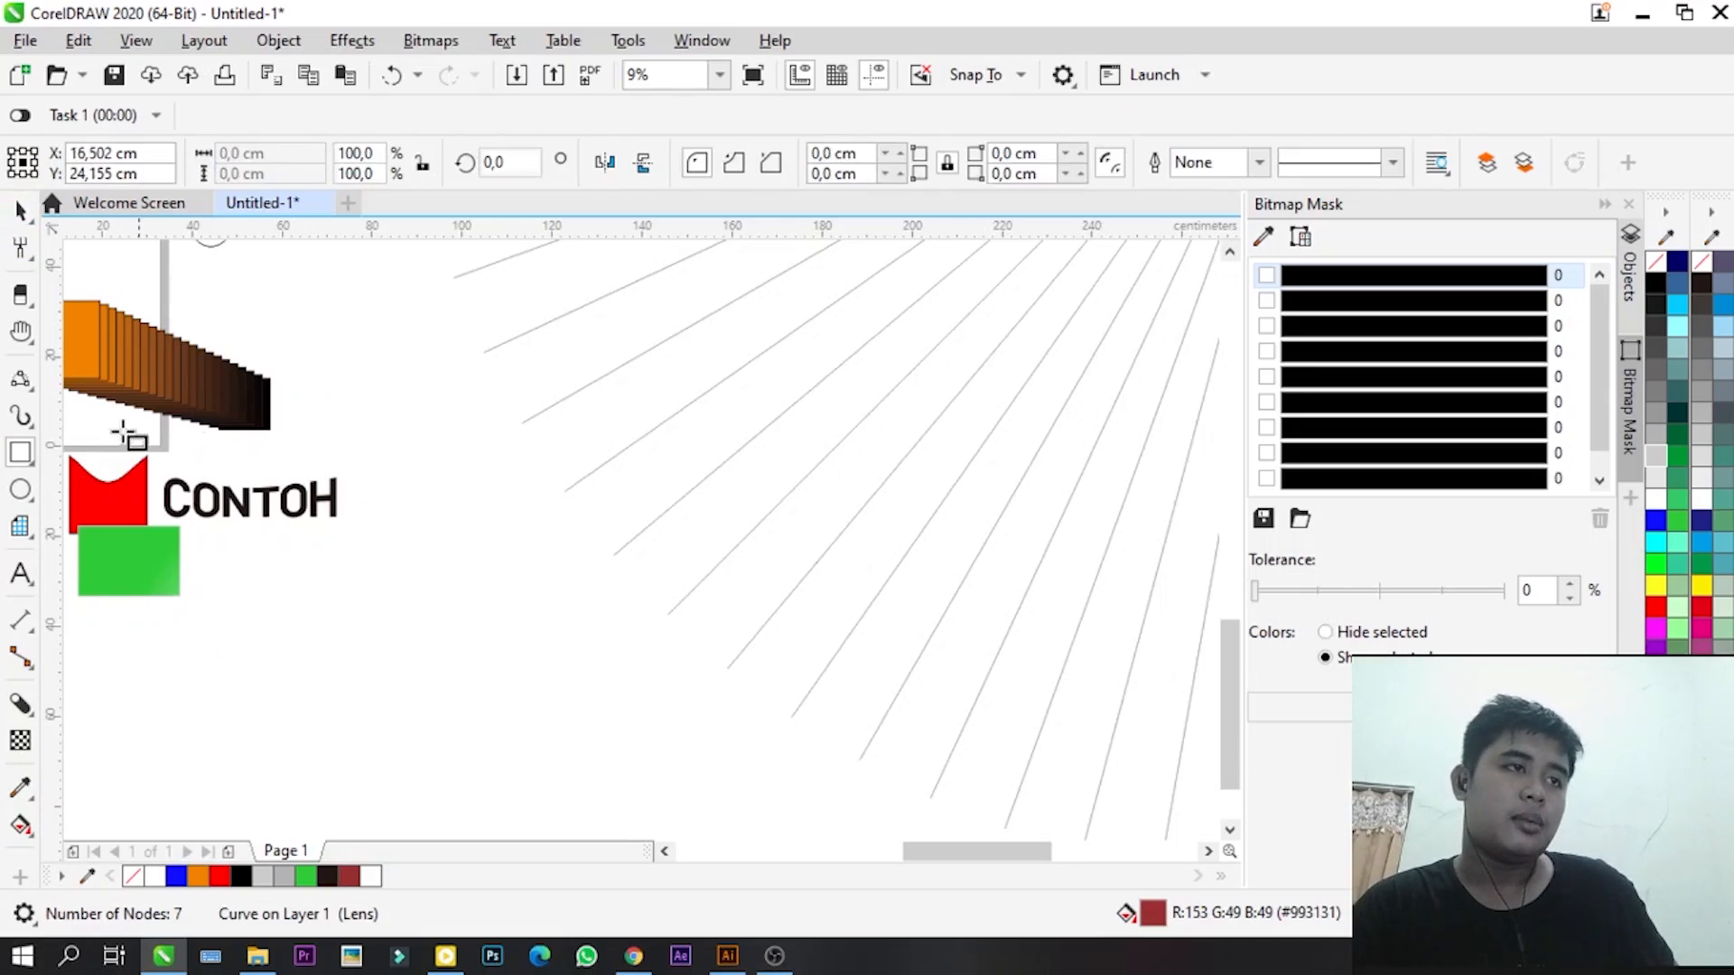
click(21, 212)
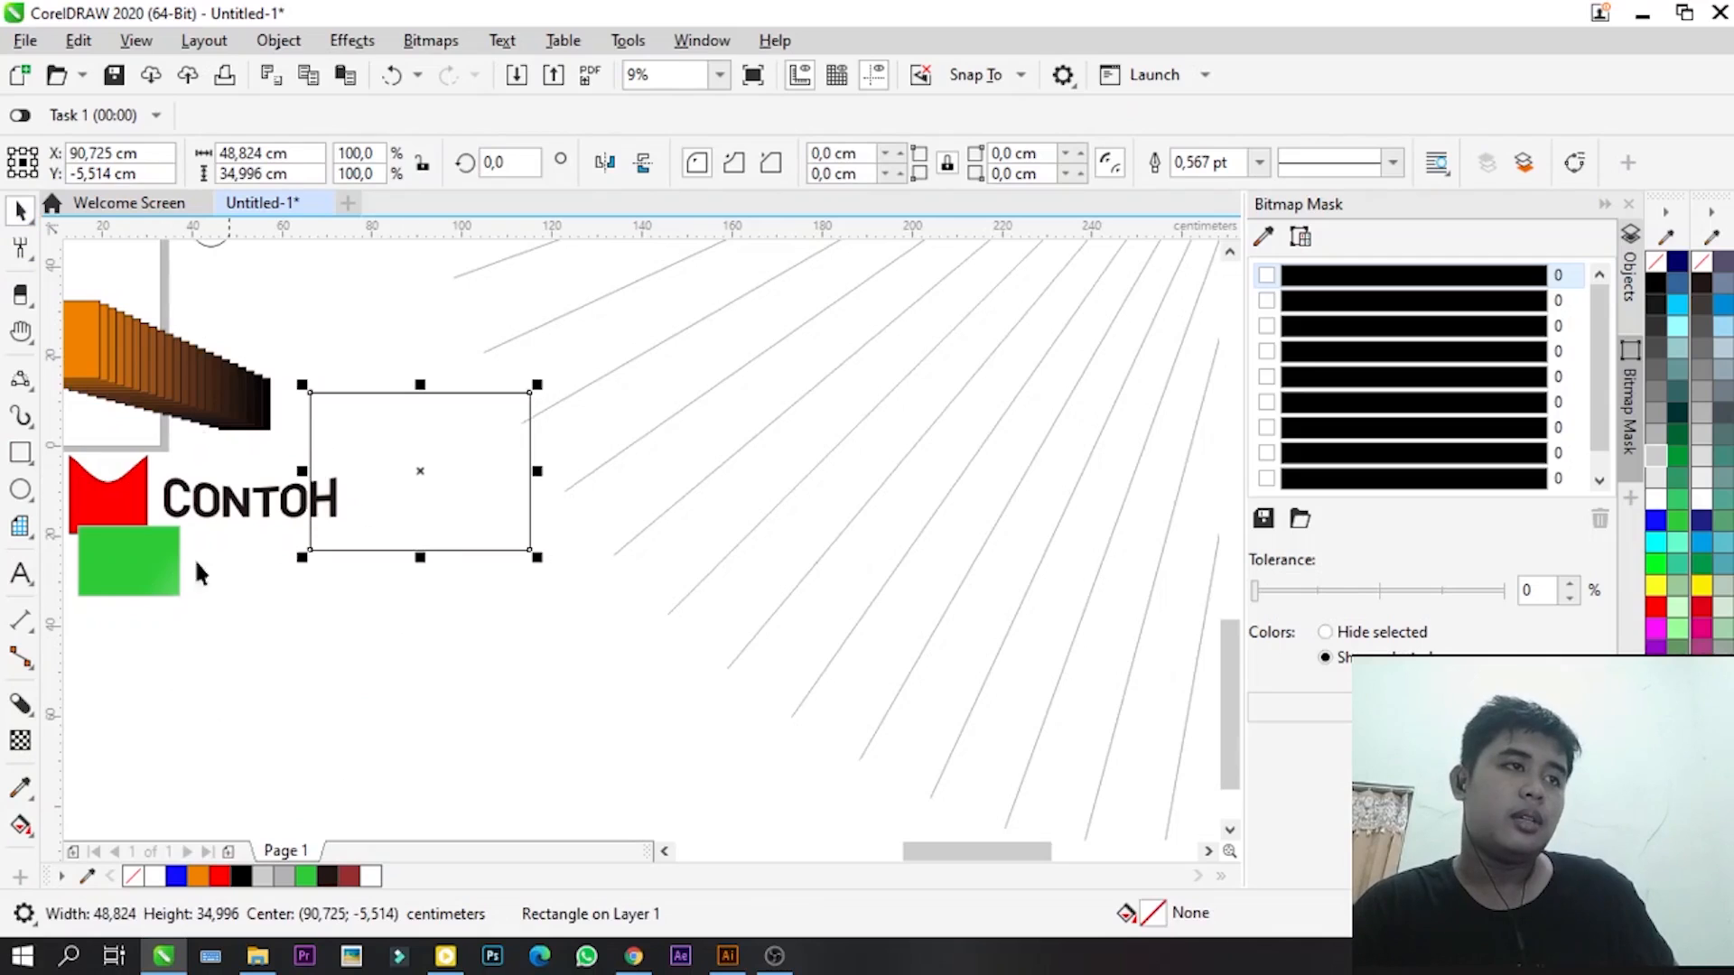
- Sample green (#33CC33) from the small green rectangle with the Color Eyedropper and fill the new large rectangle with it
click(21, 788)
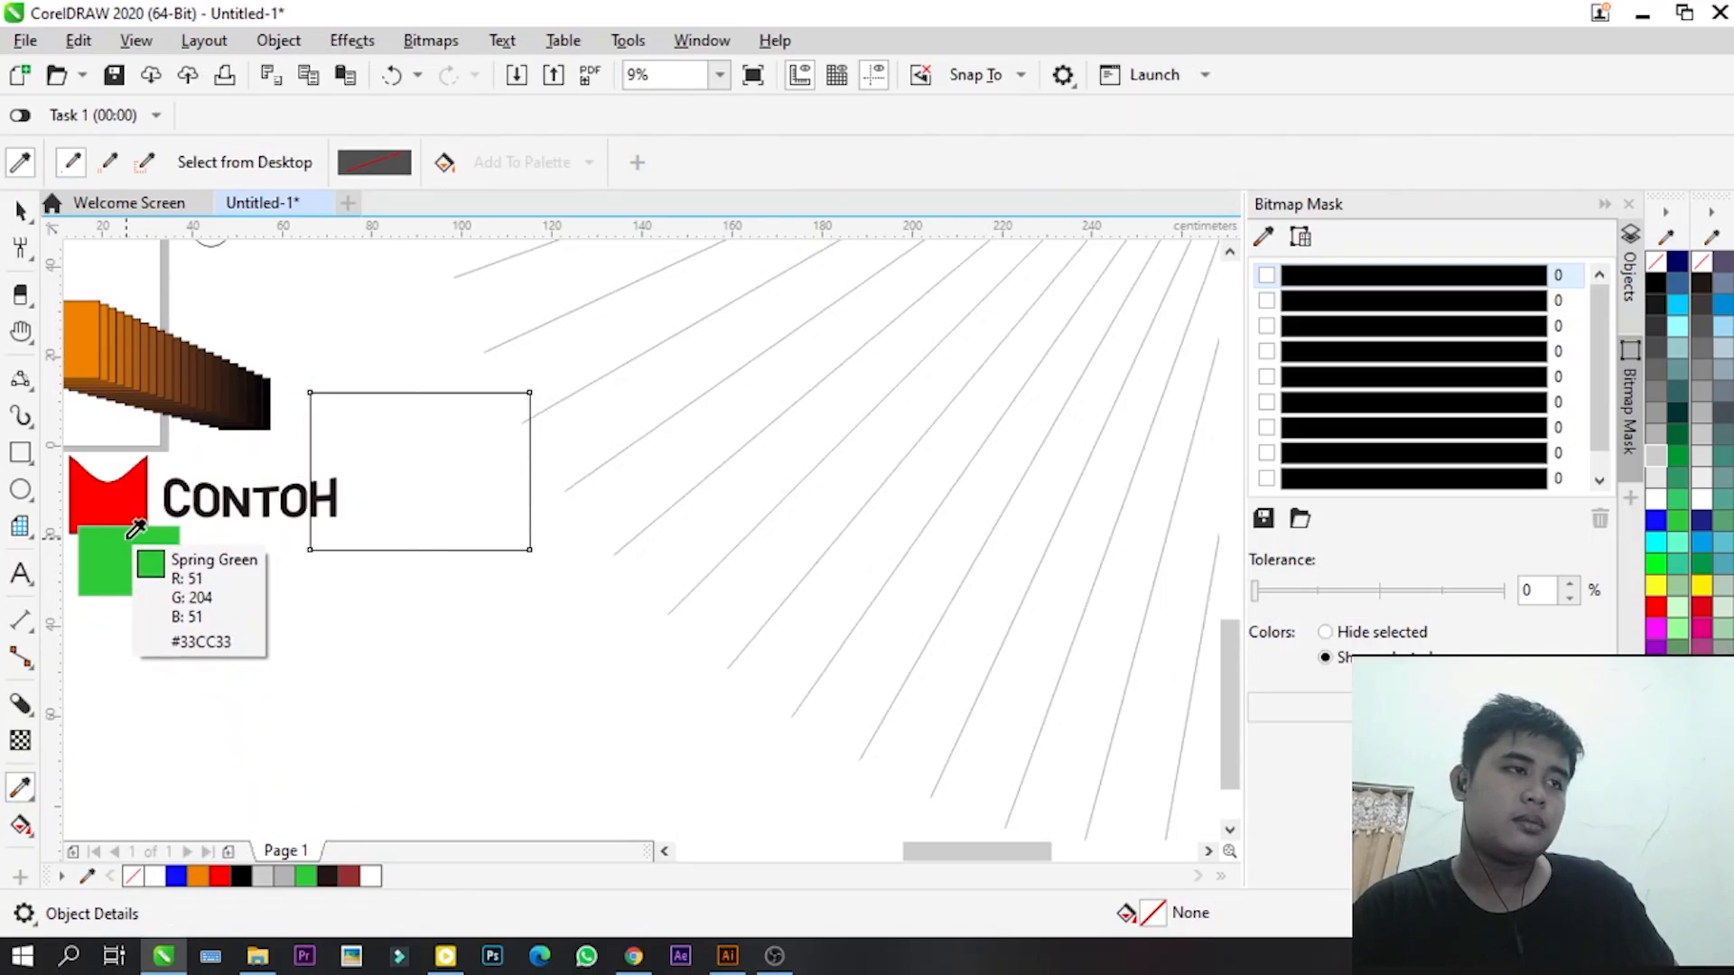
click(123, 548)
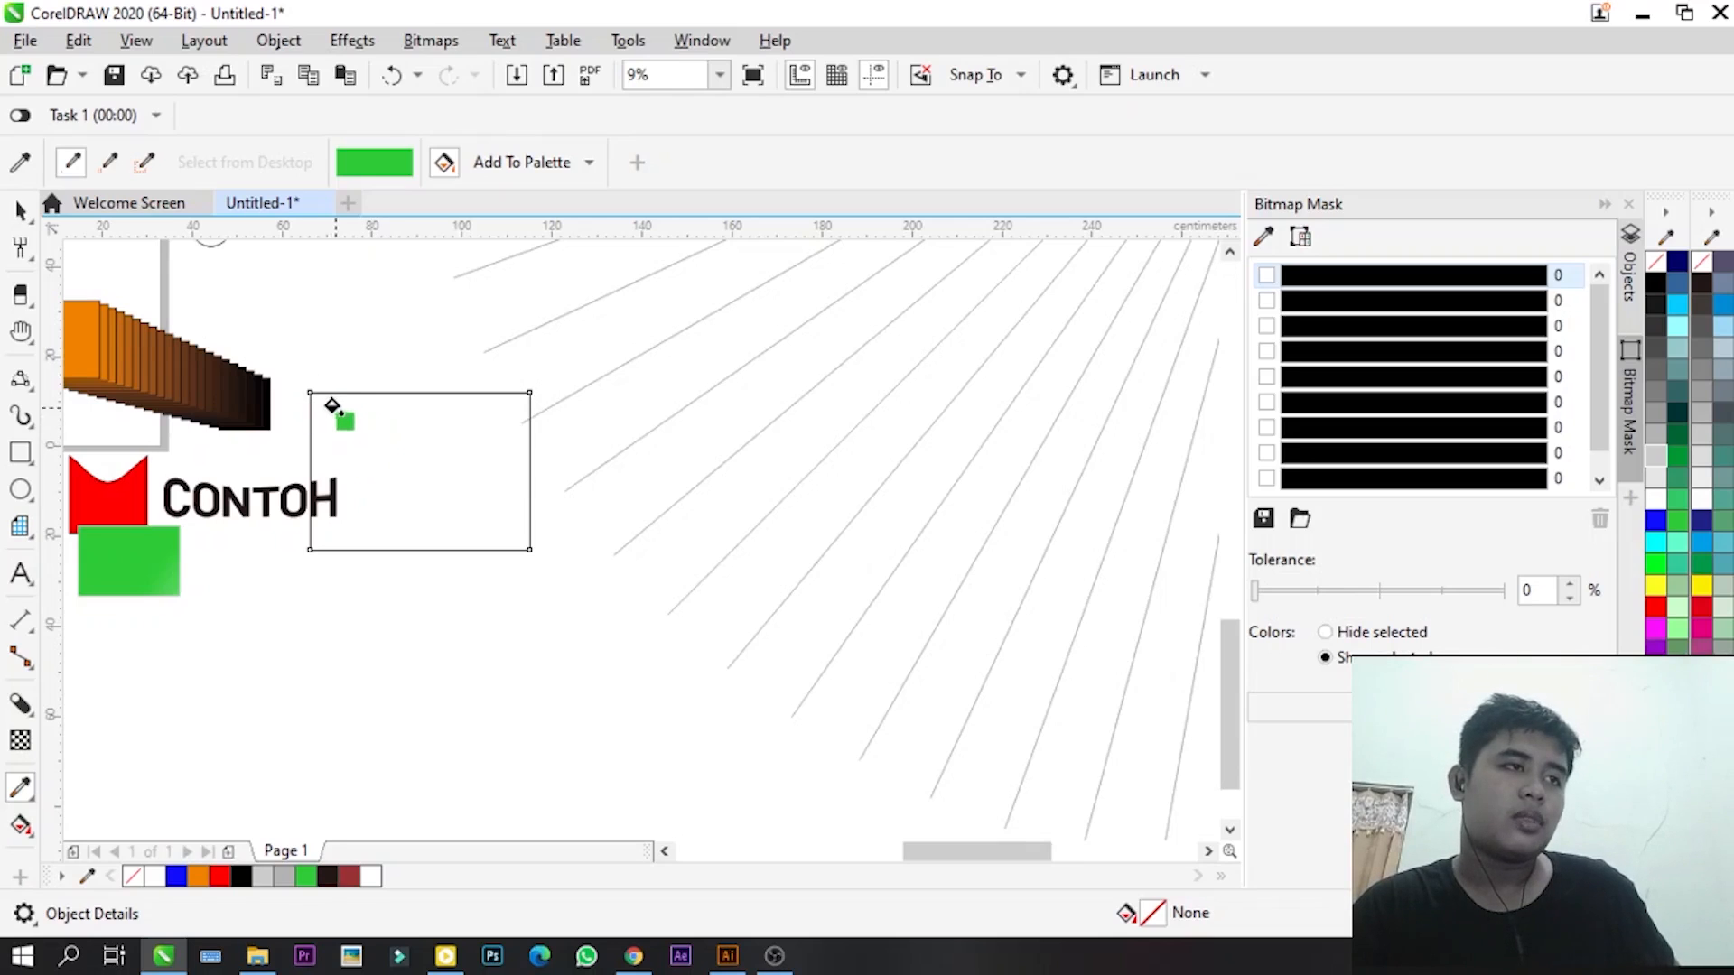
click(381, 454)
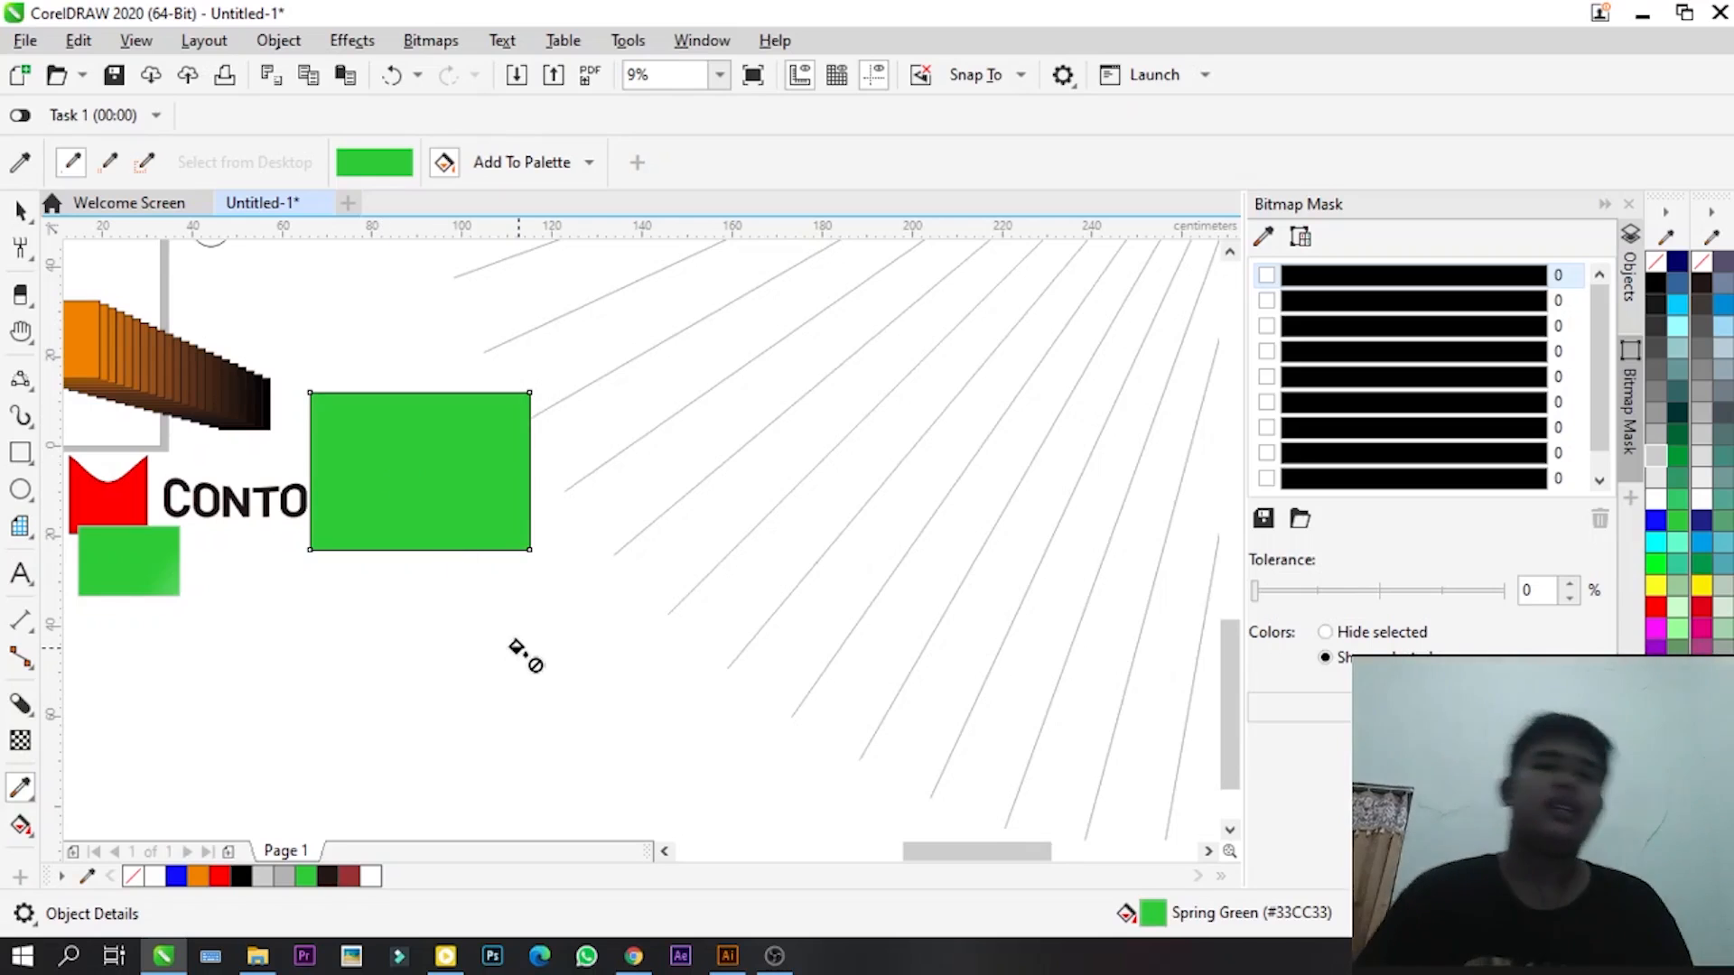
click(19, 210)
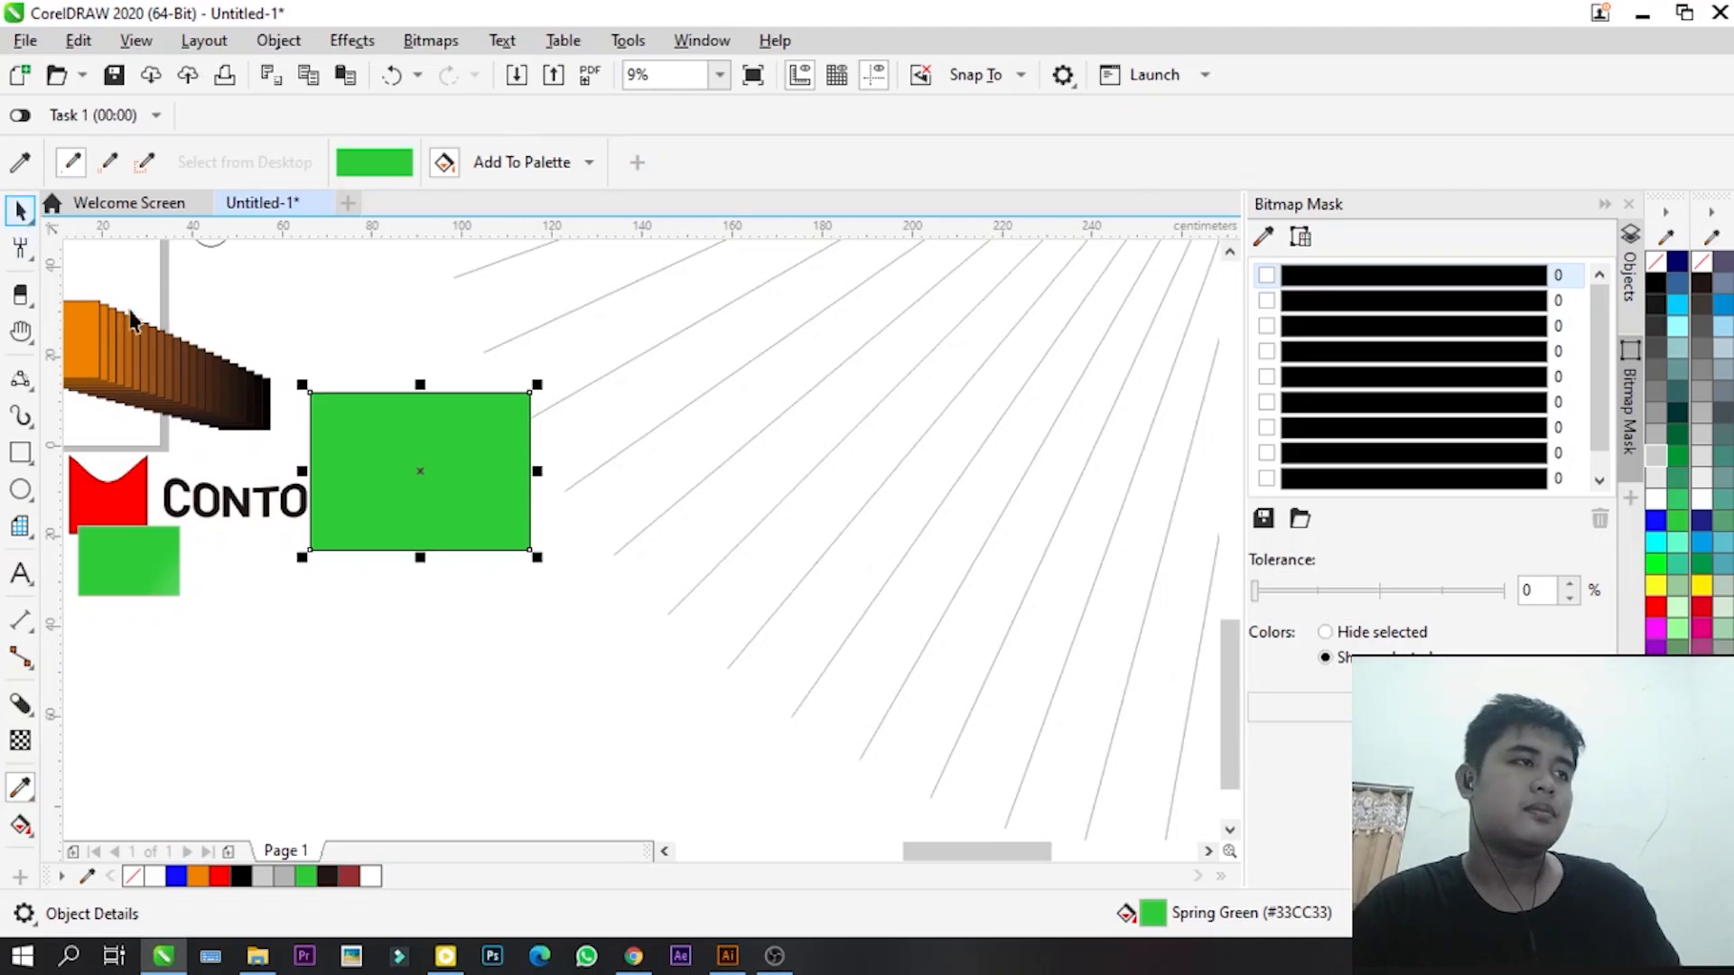
- Apply an interactive fountain fill to the large green rectangle, running vertically from green at its top edge to white near its bottom edge
scroll(422, 455, down, 2)
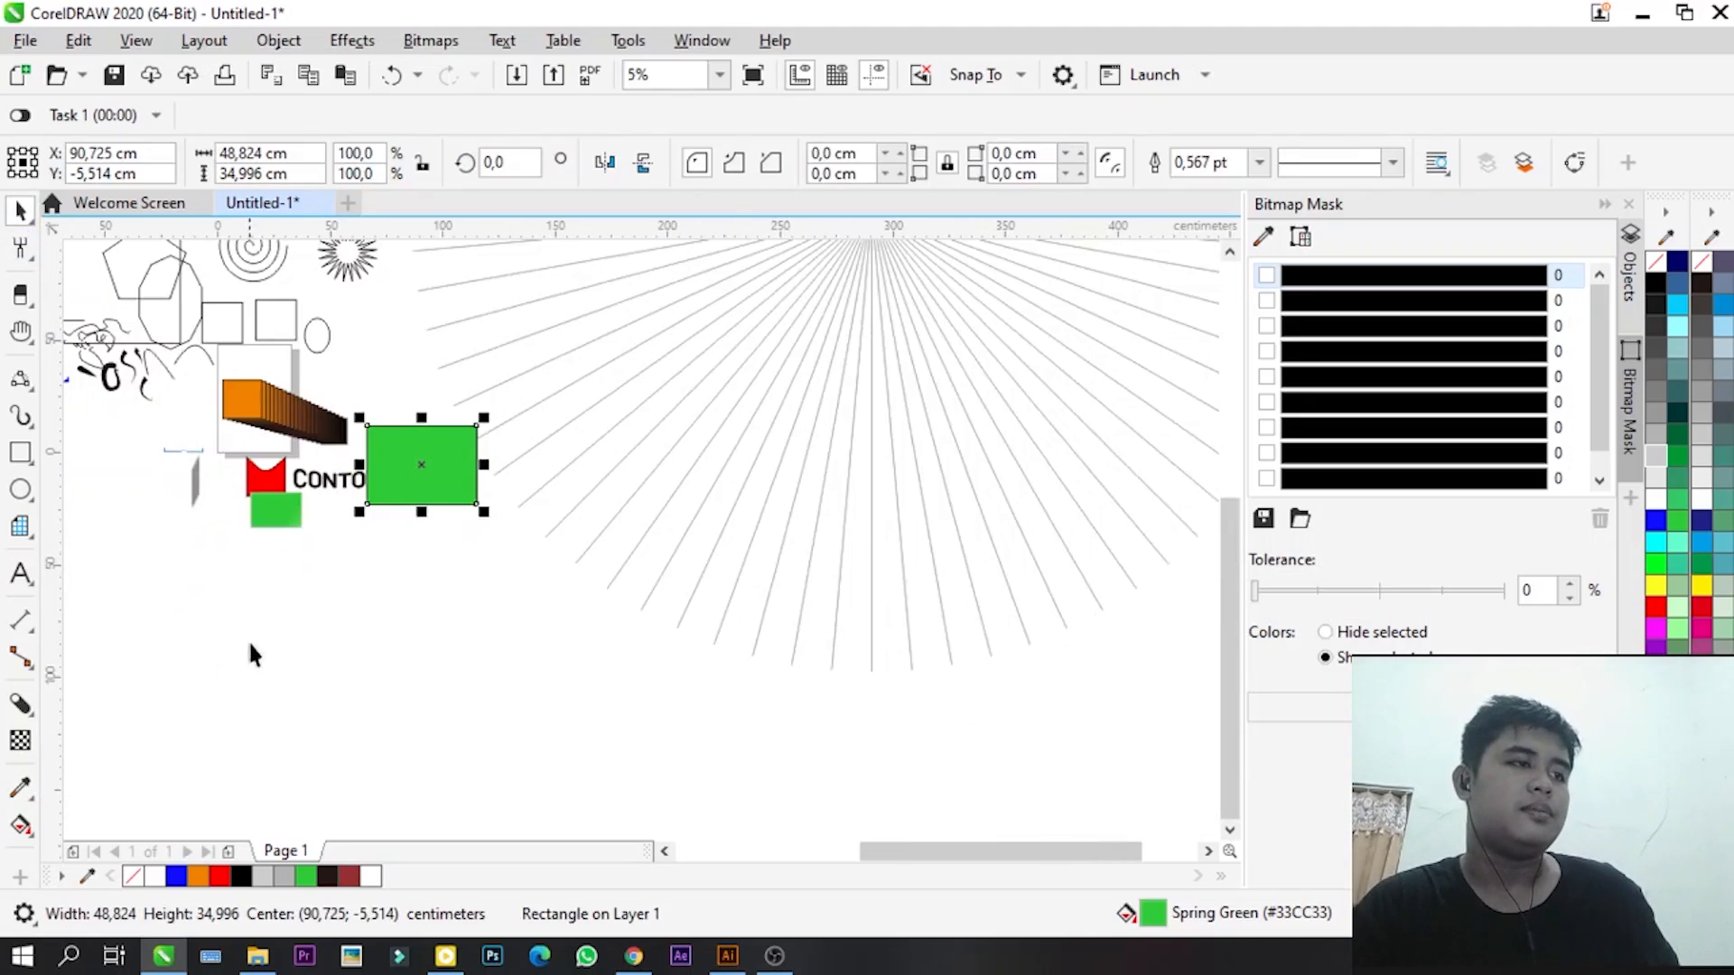
click(28, 831)
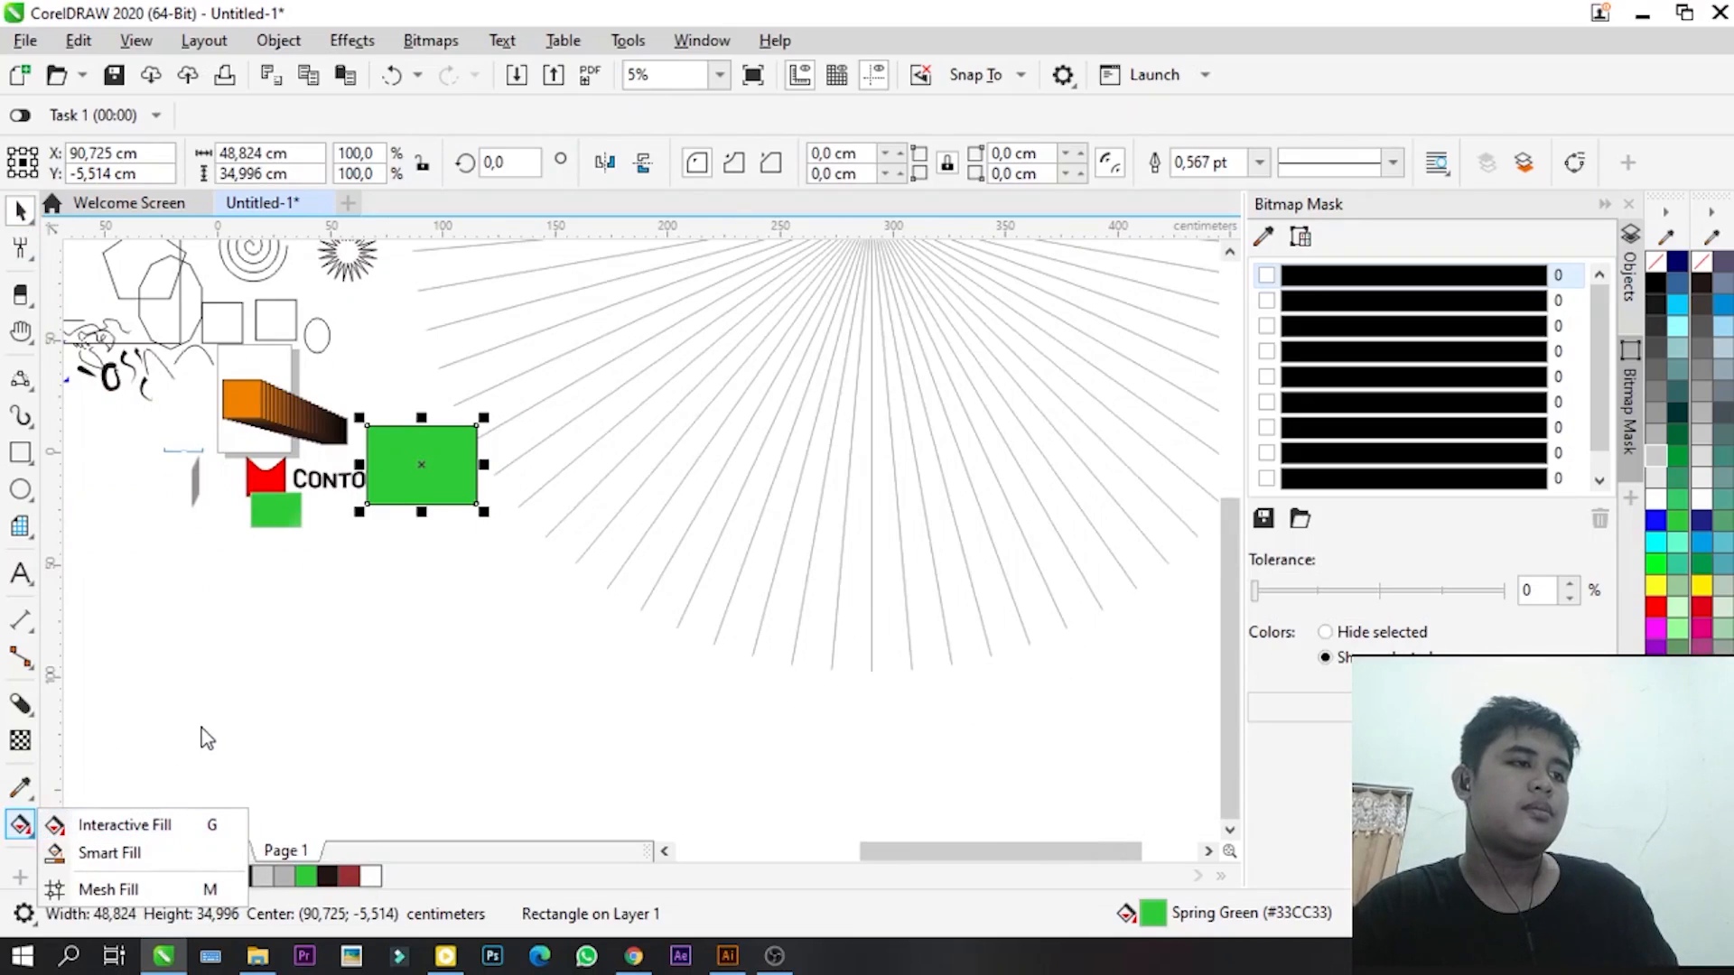
click(170, 825)
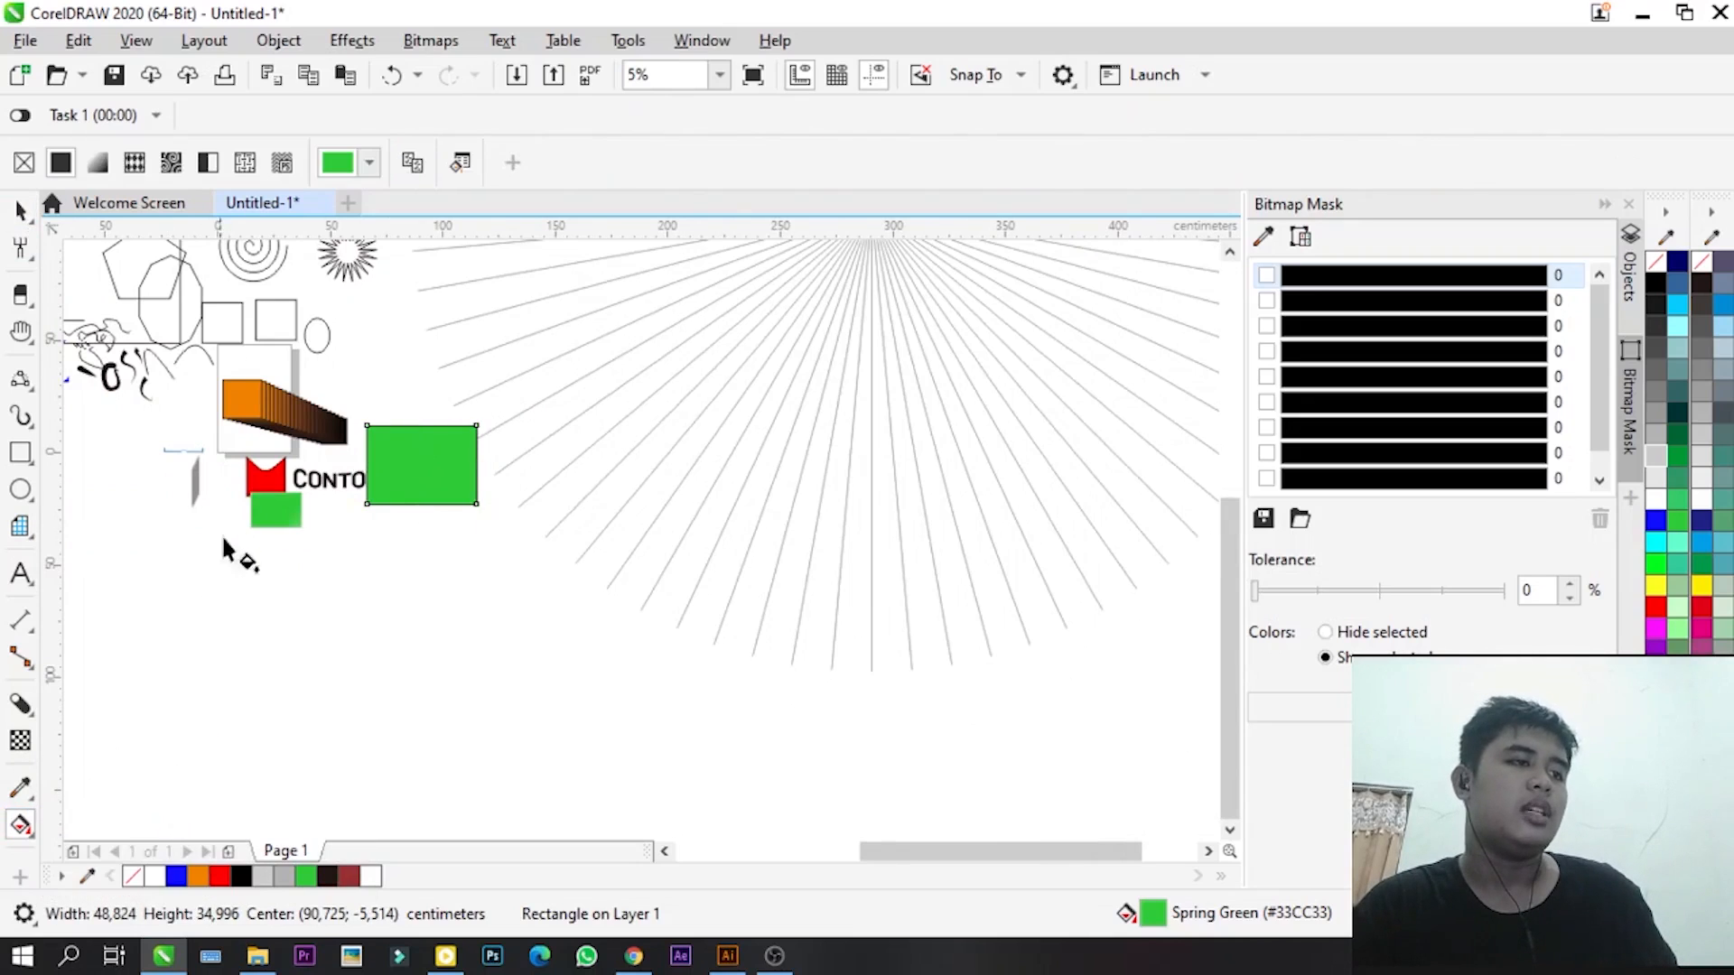
scroll(226, 542, up, 2)
scroll(592, 465, up, 2)
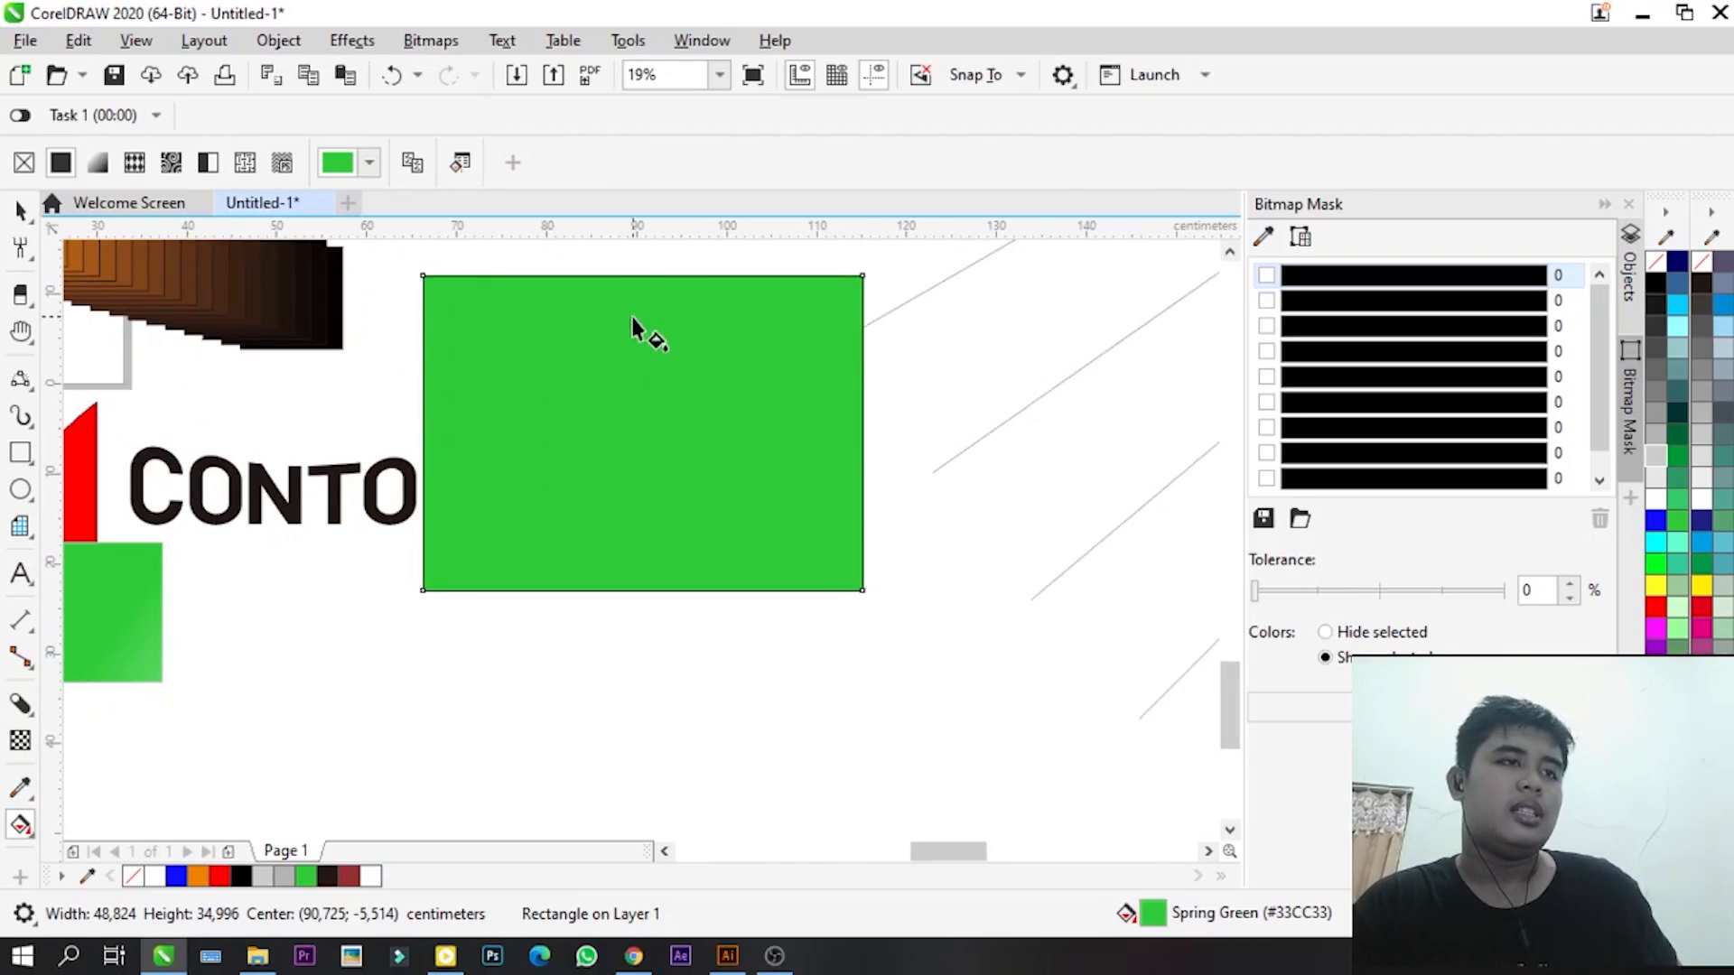
drag(592, 291, 617, 577)
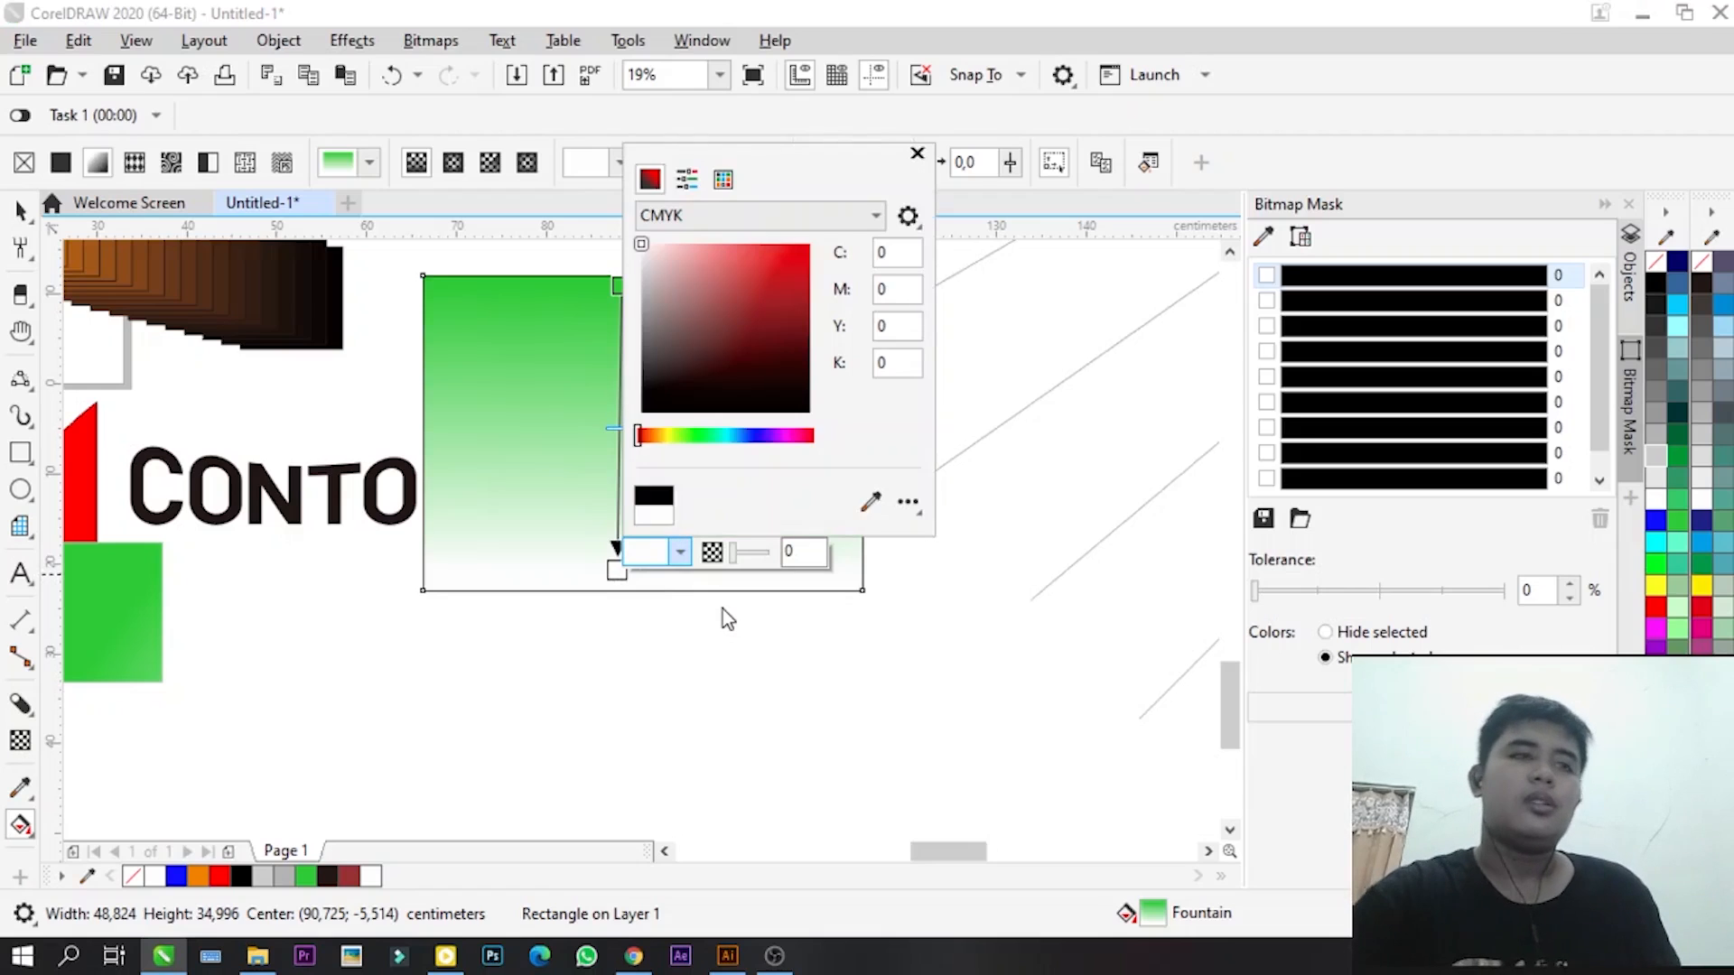
- Change the end color of the large rectangle's fountain fill to yellow
drag(639, 437, 668, 437)
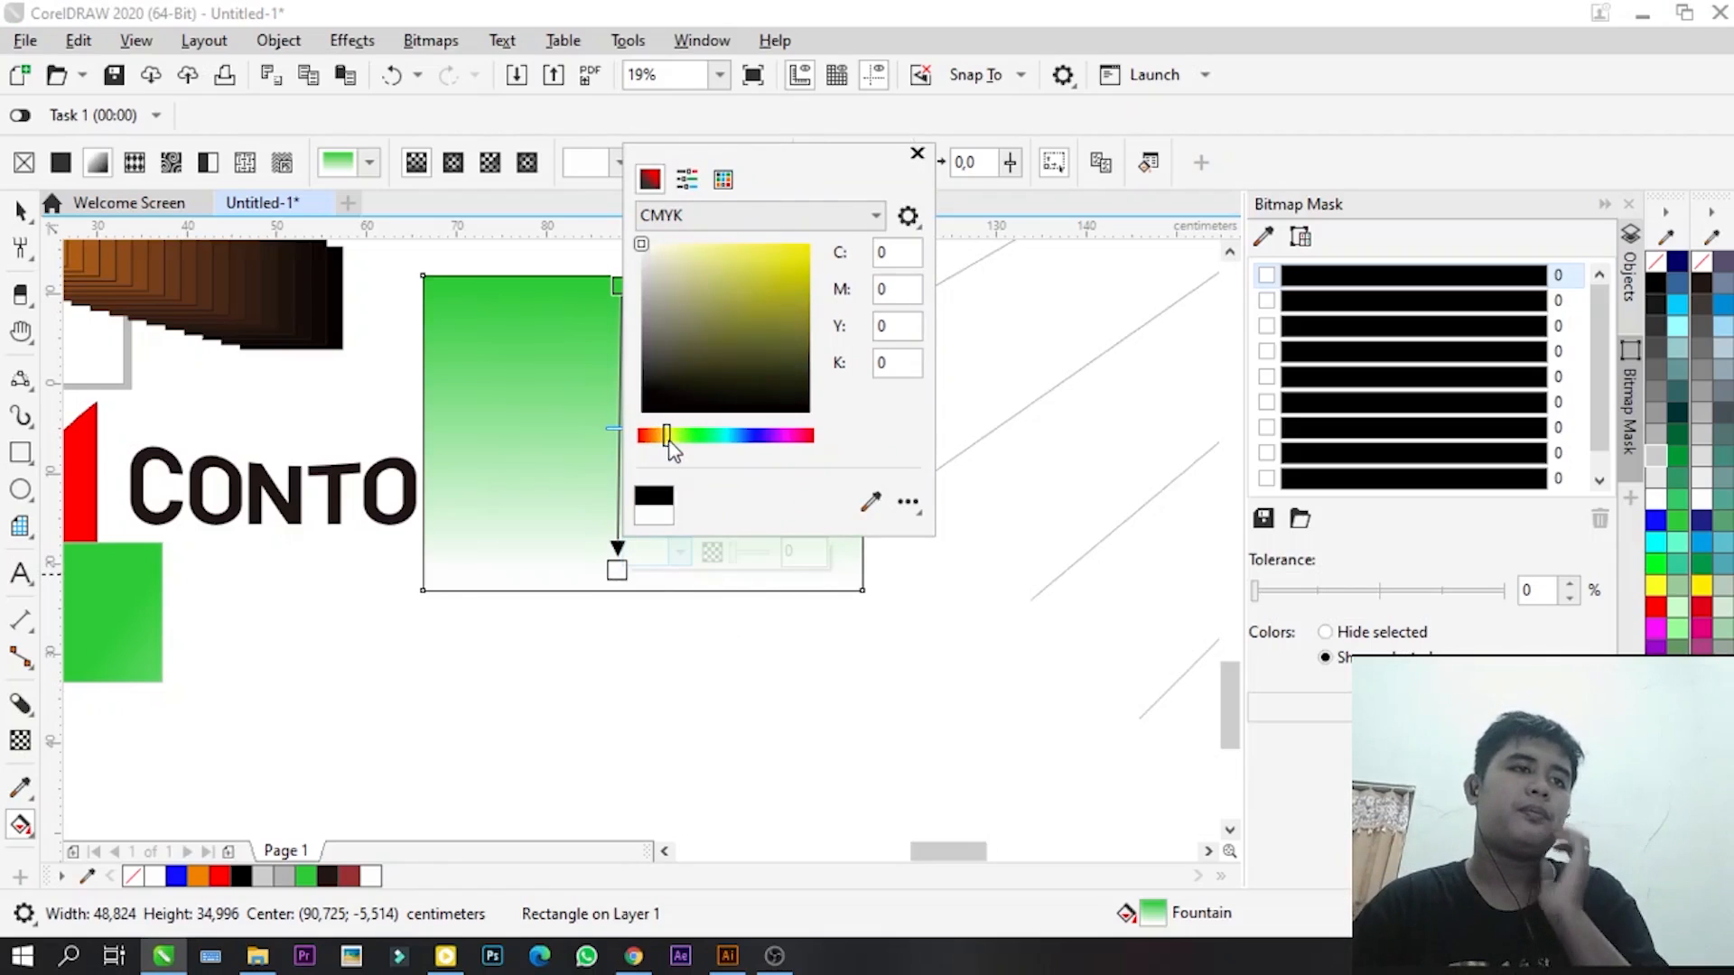
click(742, 304)
click(779, 267)
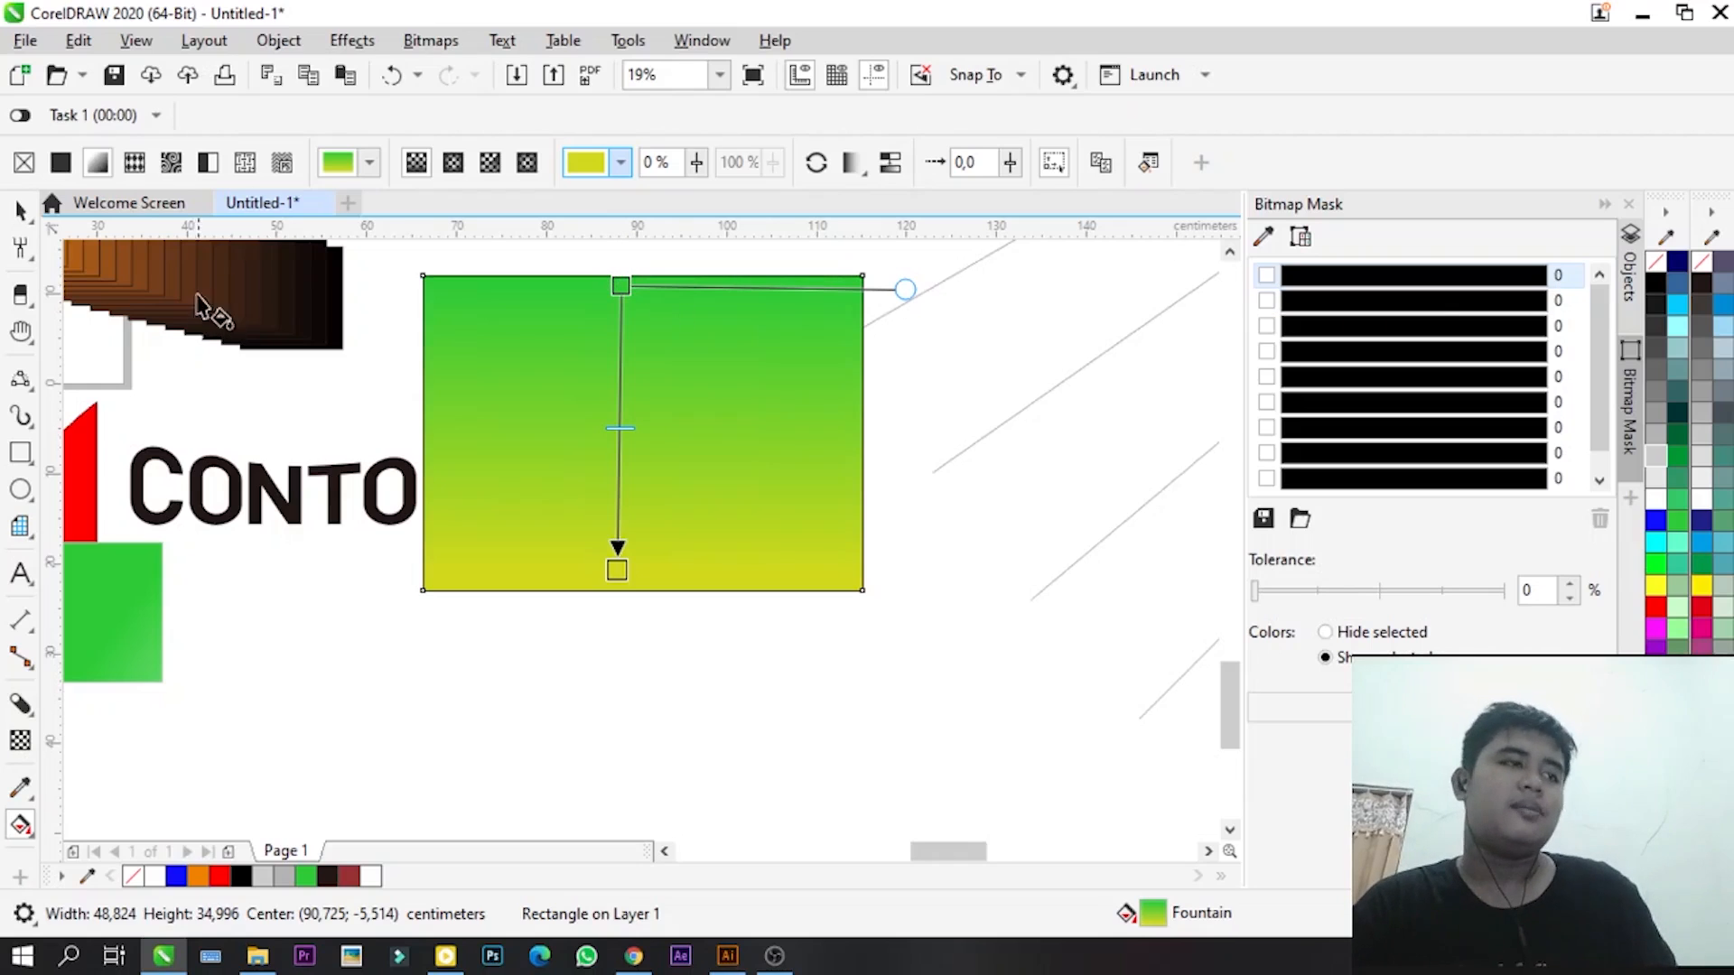
click(20, 824)
click(86, 852)
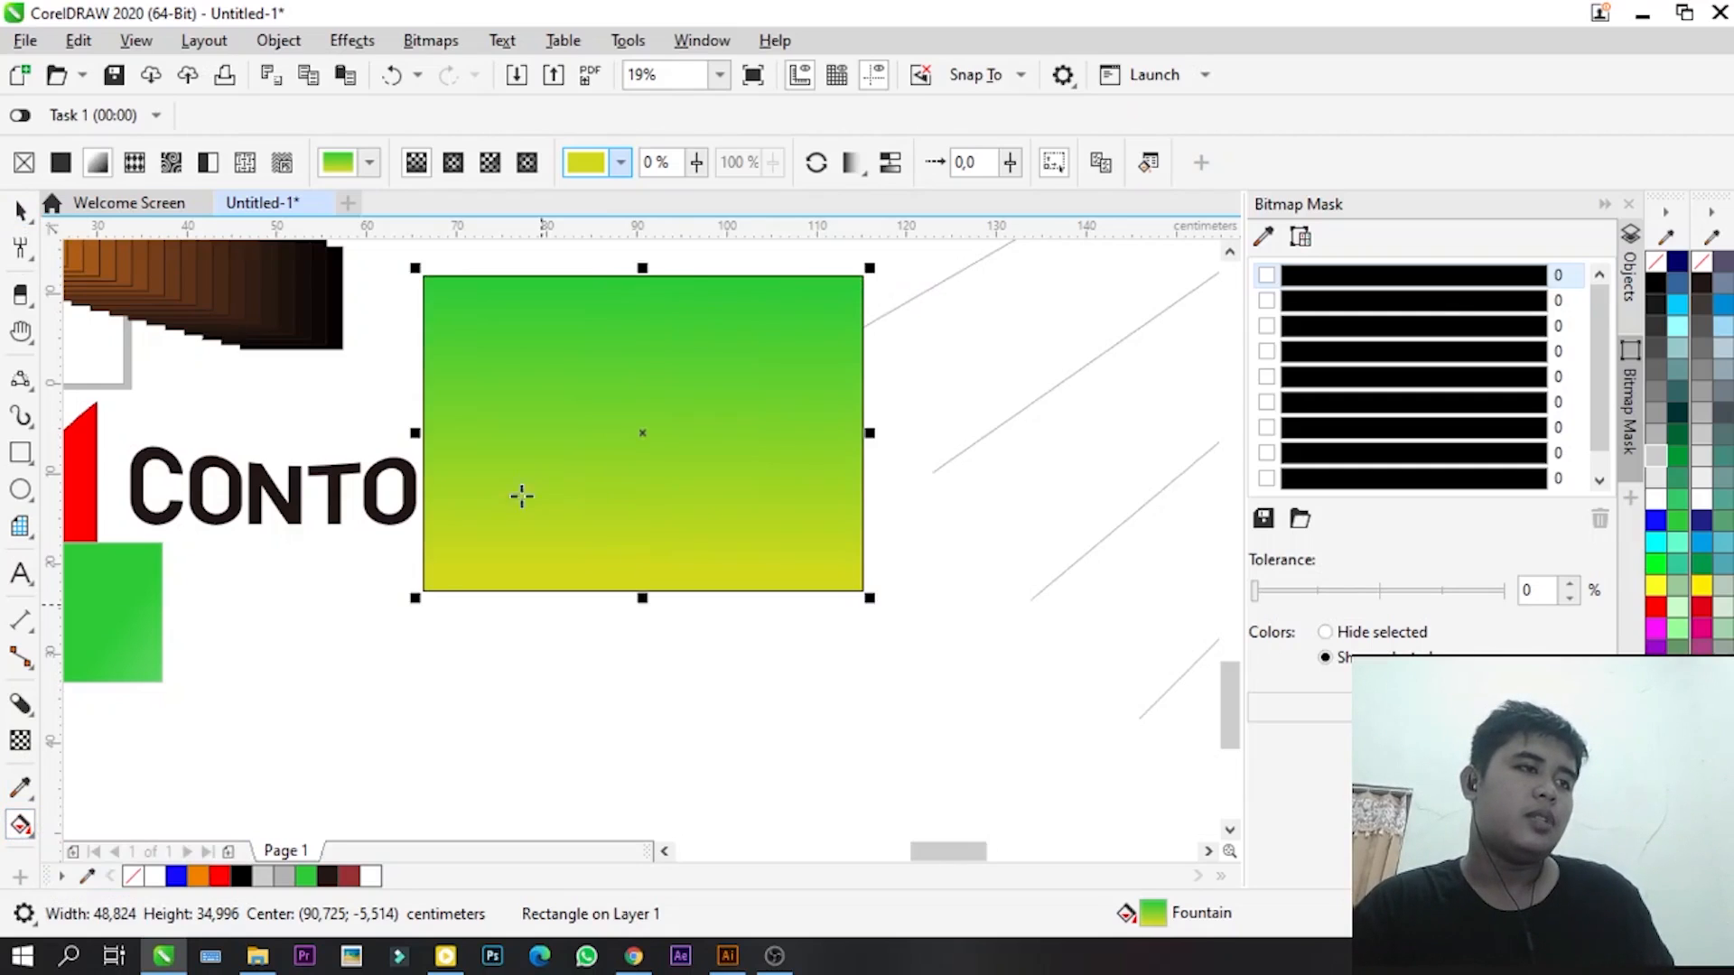
scroll(493, 506, down, 1)
click(20, 211)
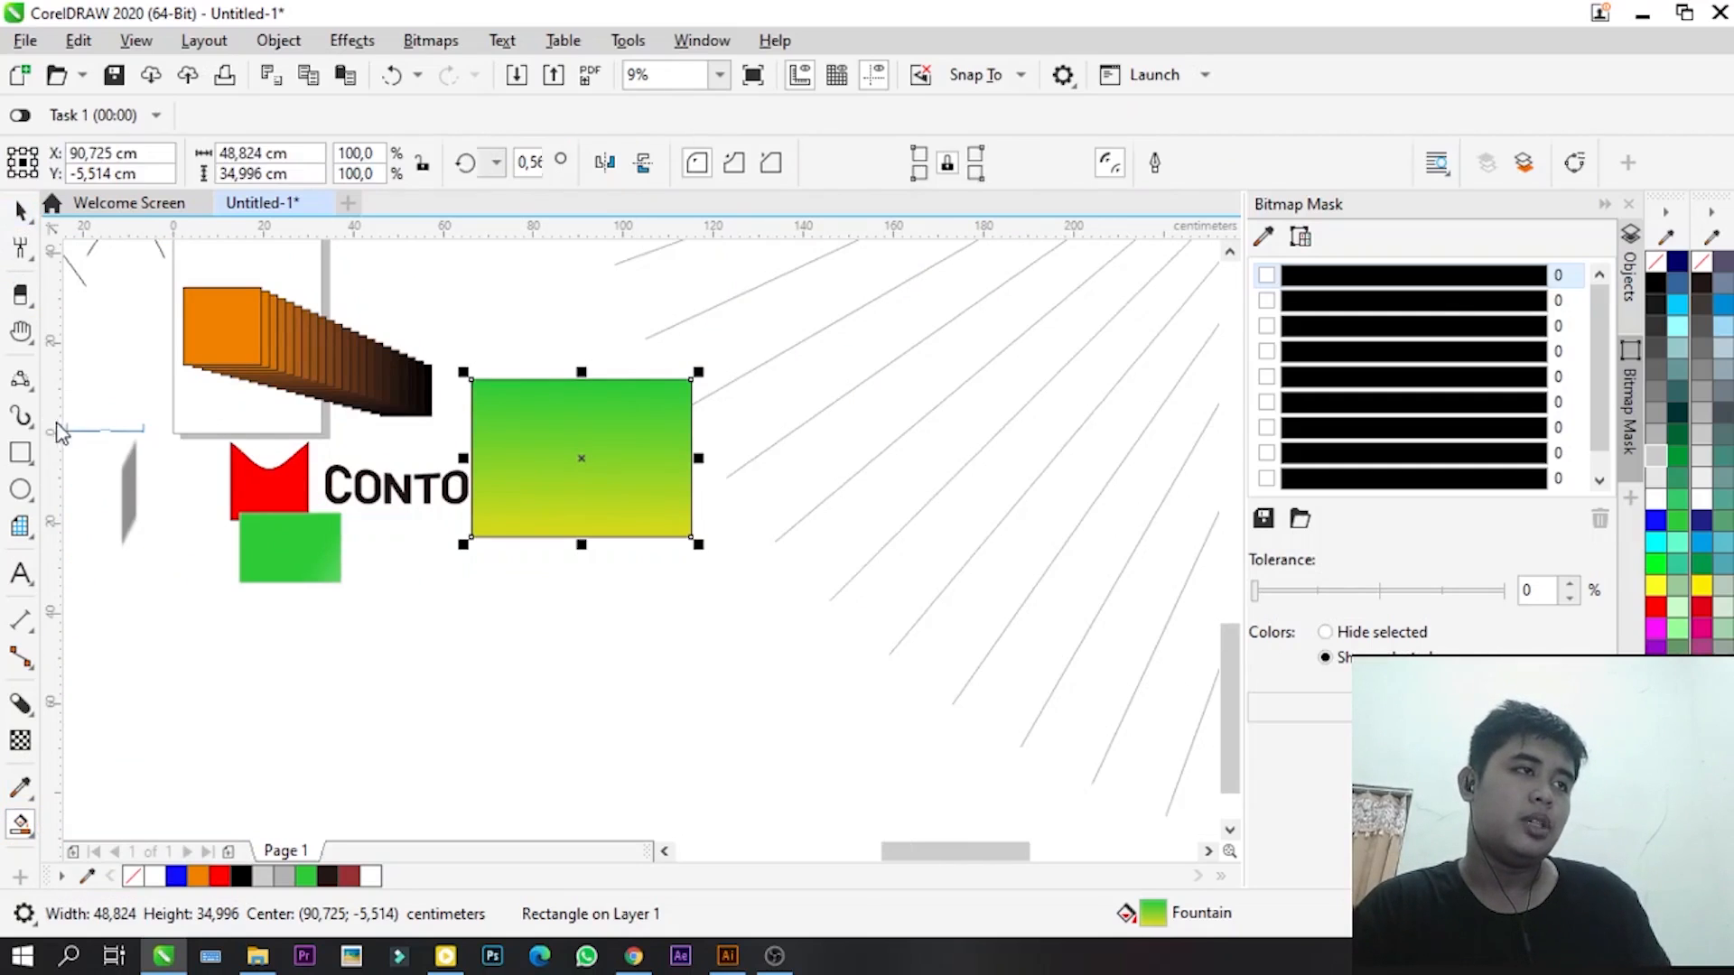
- Draw four partly overlapping unfilled rectangles below the gradient rectangle, the last a narrow upright one about 11.9 × 34.7 cm
key(F6)
drag(322, 567, 526, 717)
drag(473, 593, 665, 725)
drag(652, 622, 821, 776)
drag(552, 640, 605, 795)
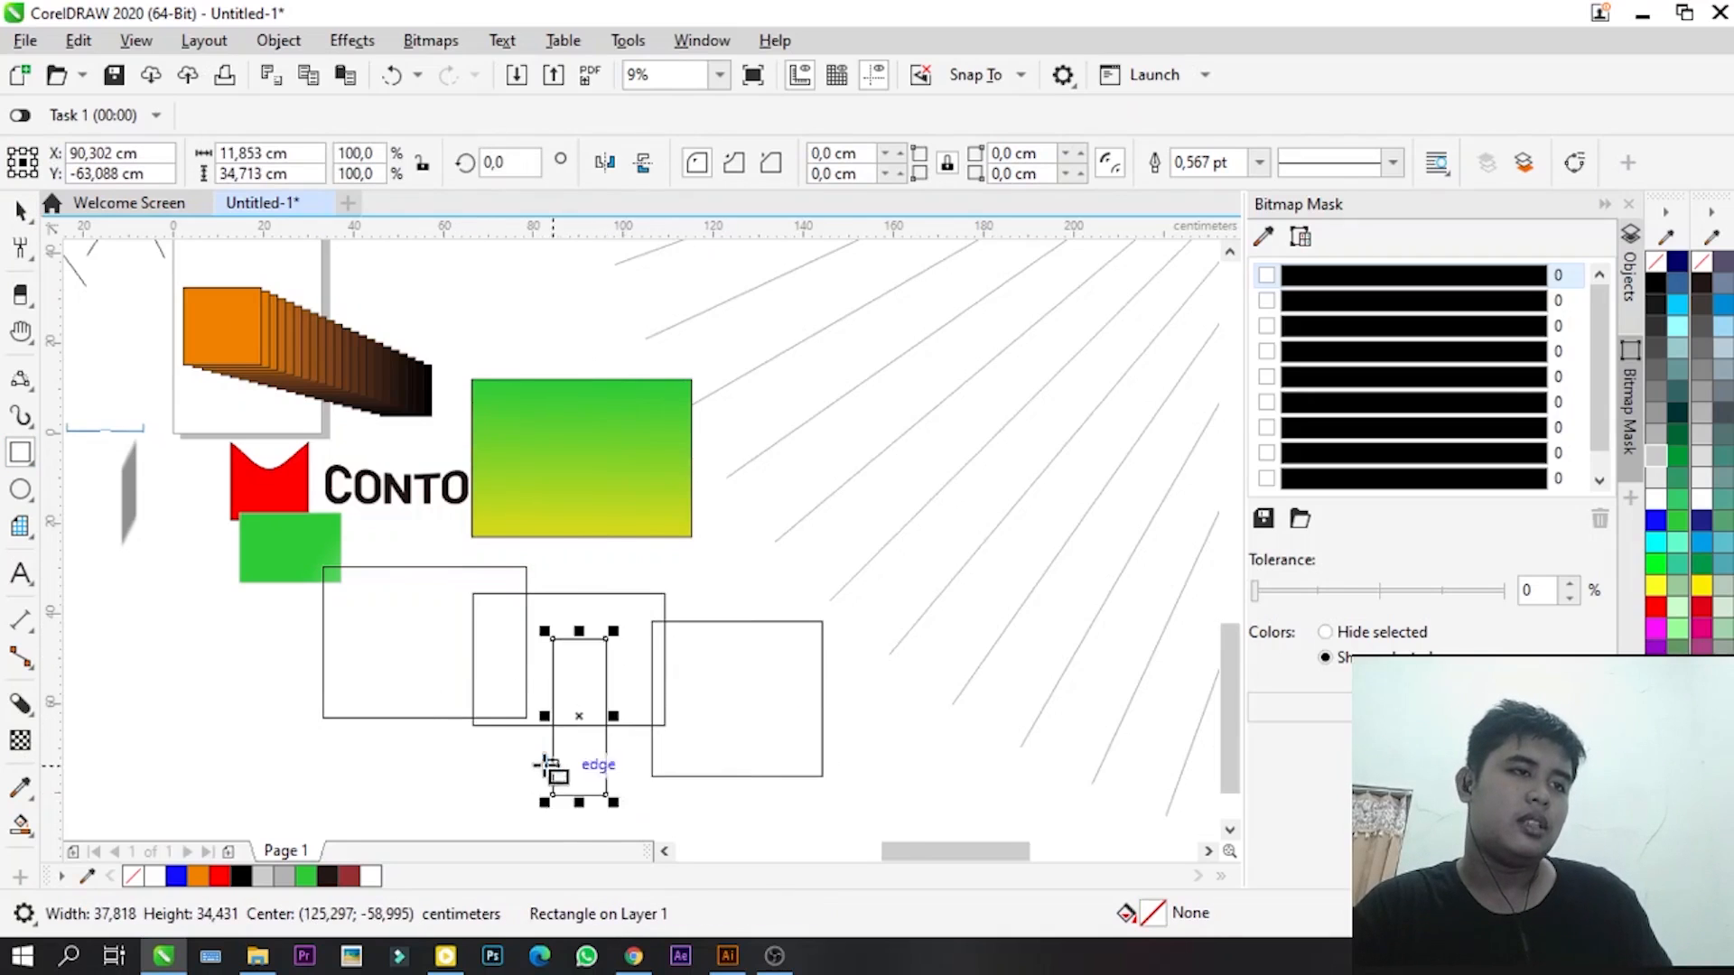
scroll(544, 765, up, 1)
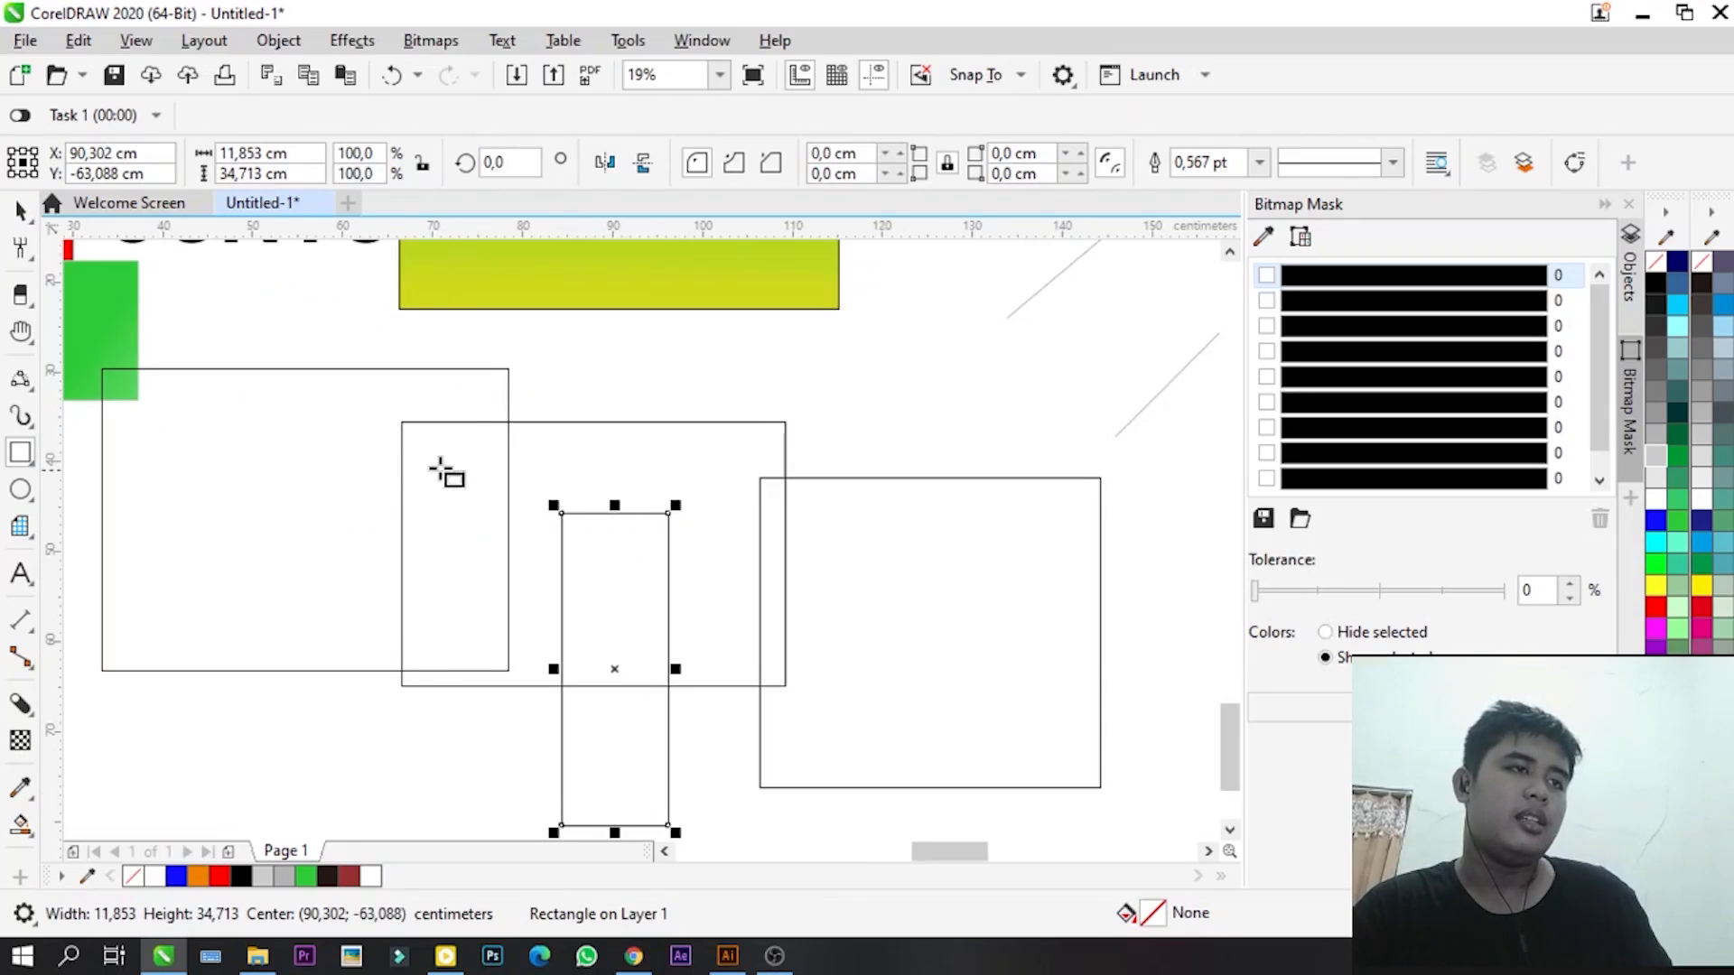
scroll(391, 422, up, 1)
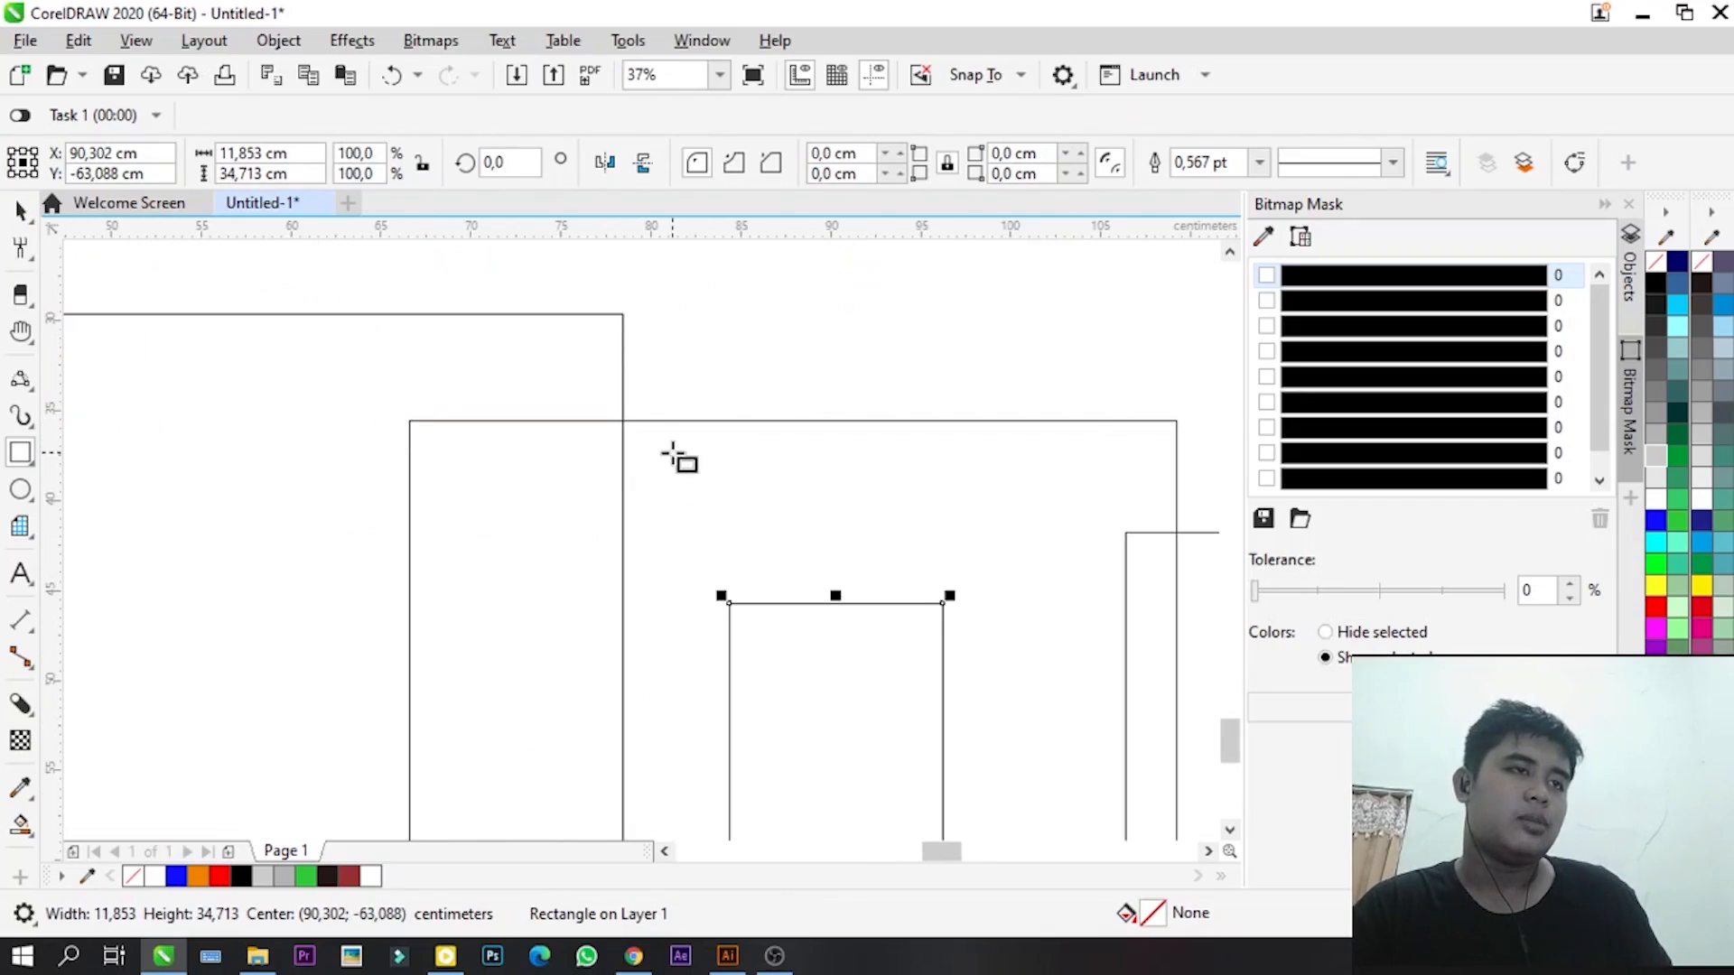
scroll(627, 415, down, 1)
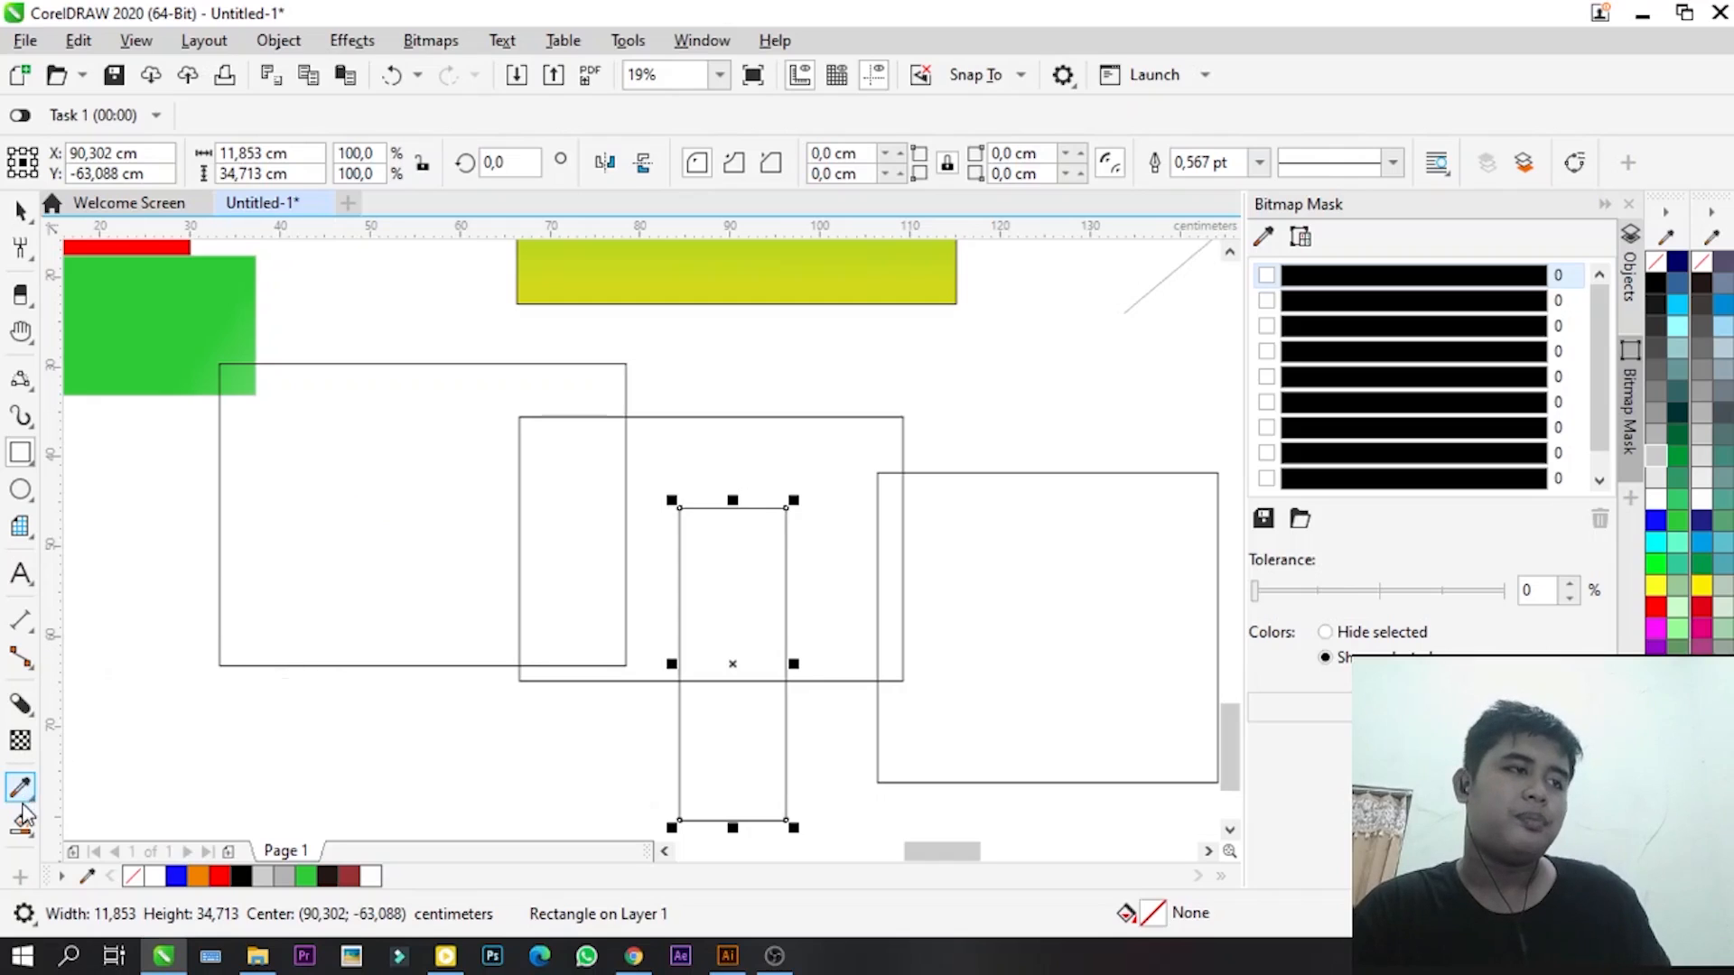
- Using Smart Fill with red, fill the far-right rectangle outside its overlap and the adjoining area of the middle rectangle
click(20, 824)
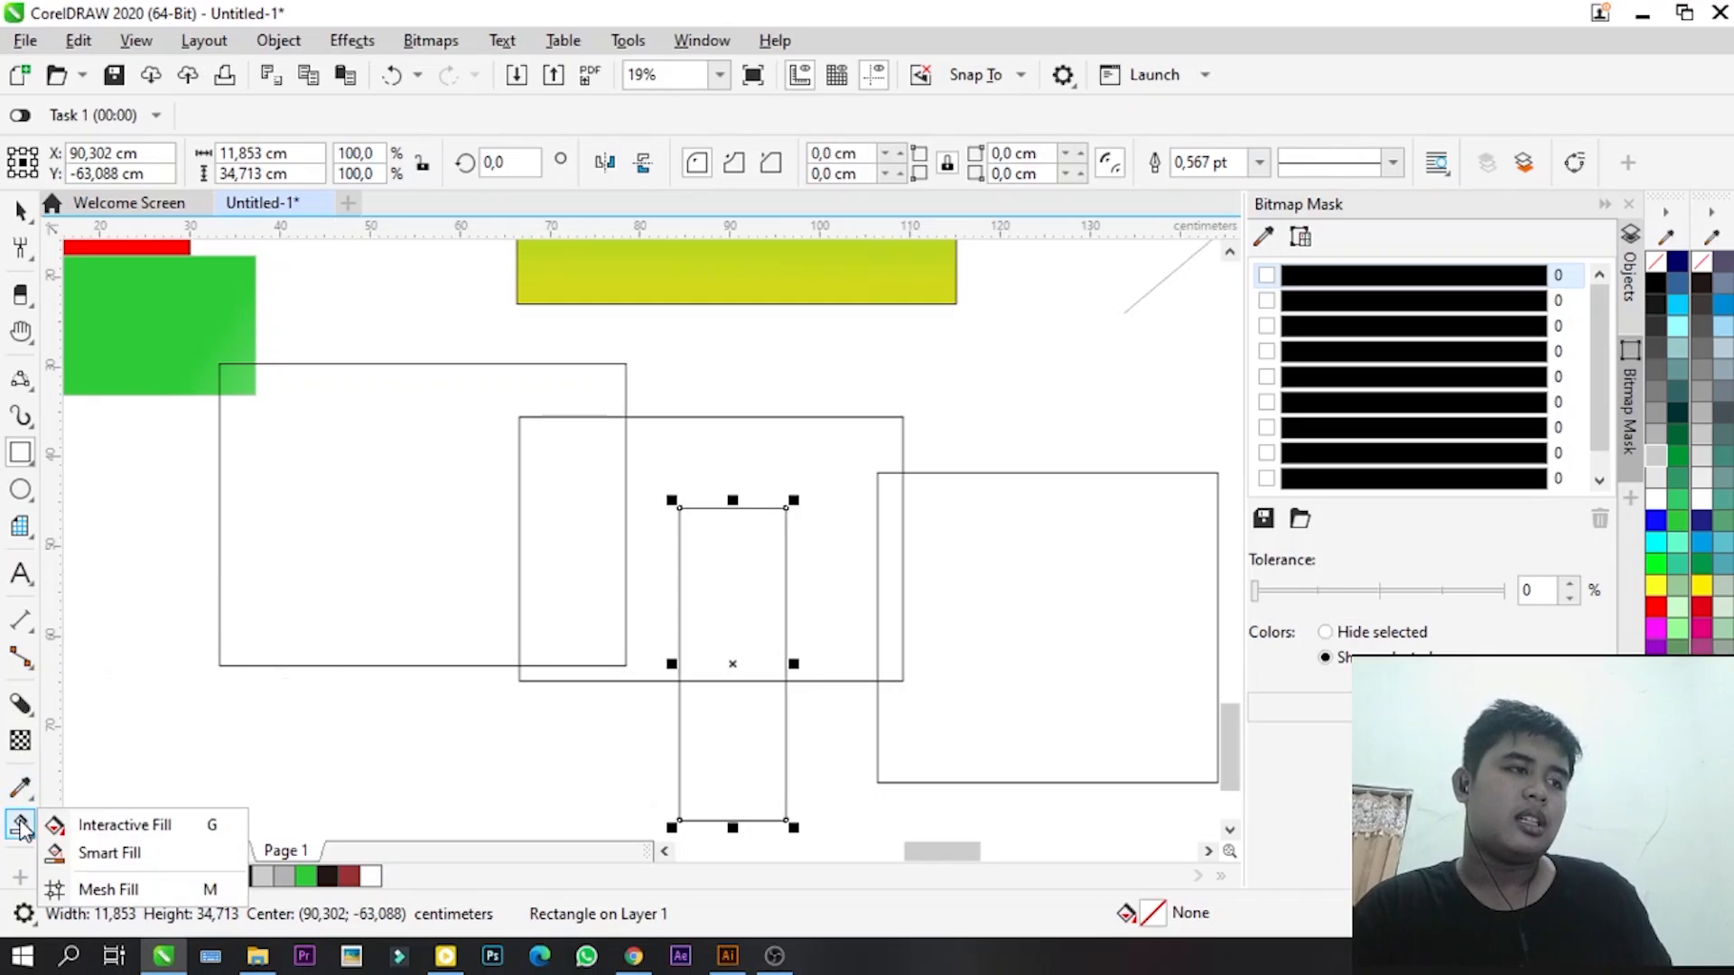
click(60, 854)
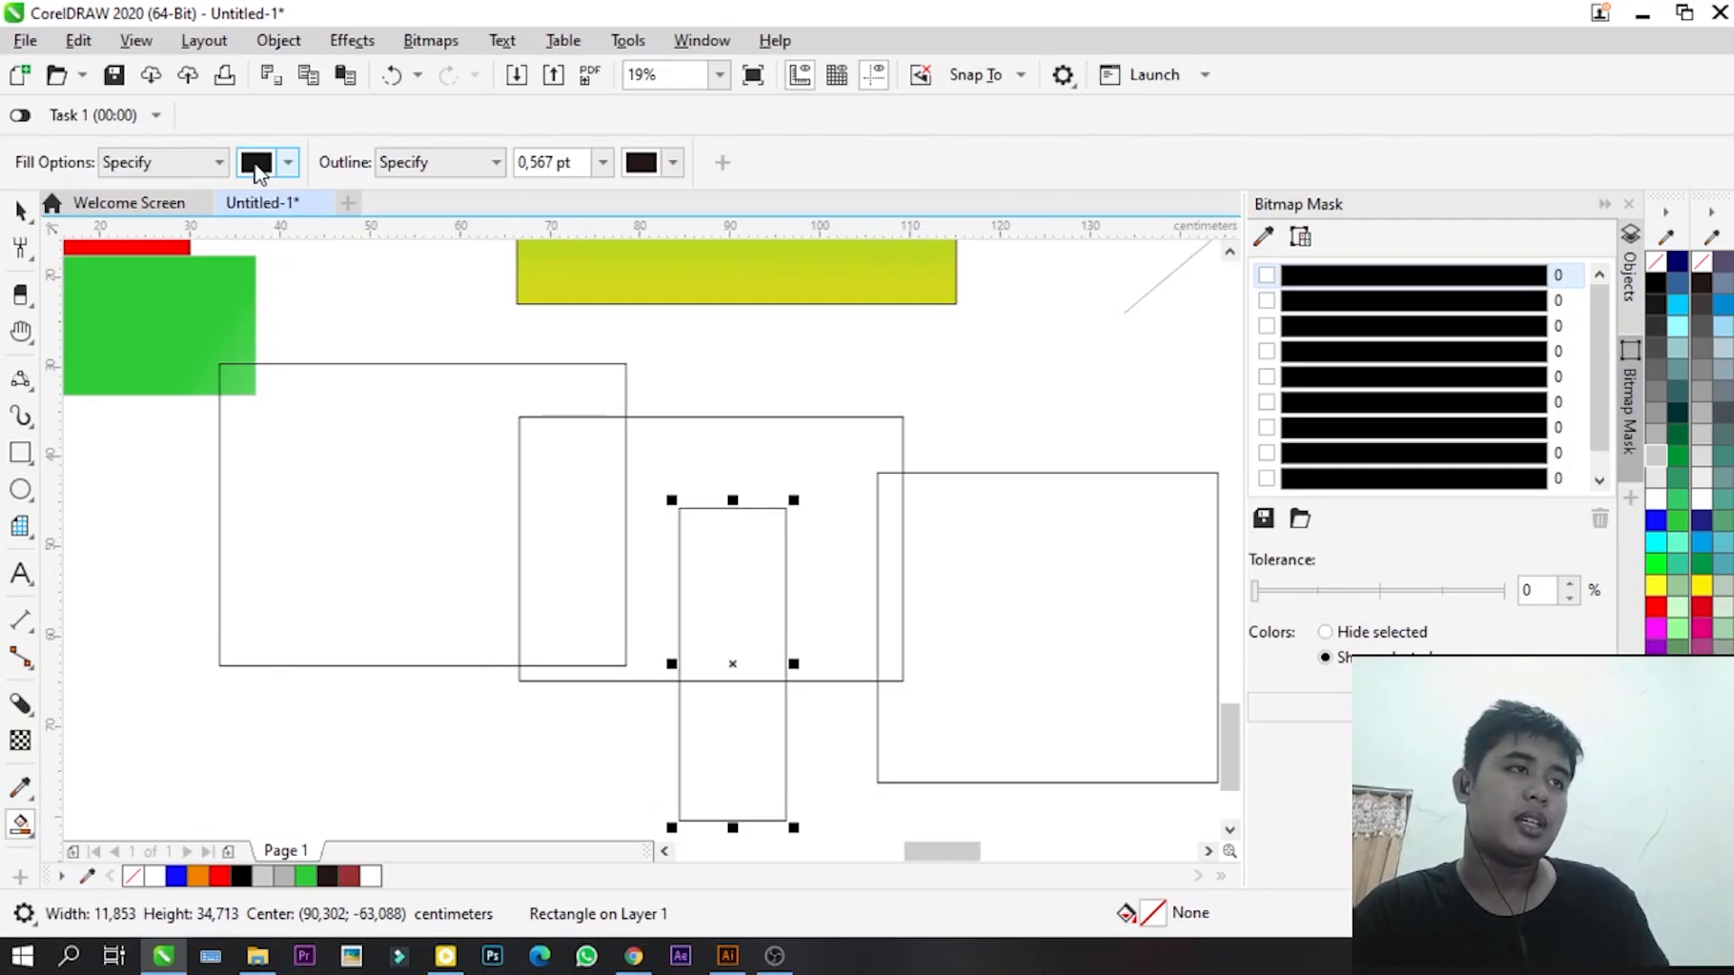
click(287, 162)
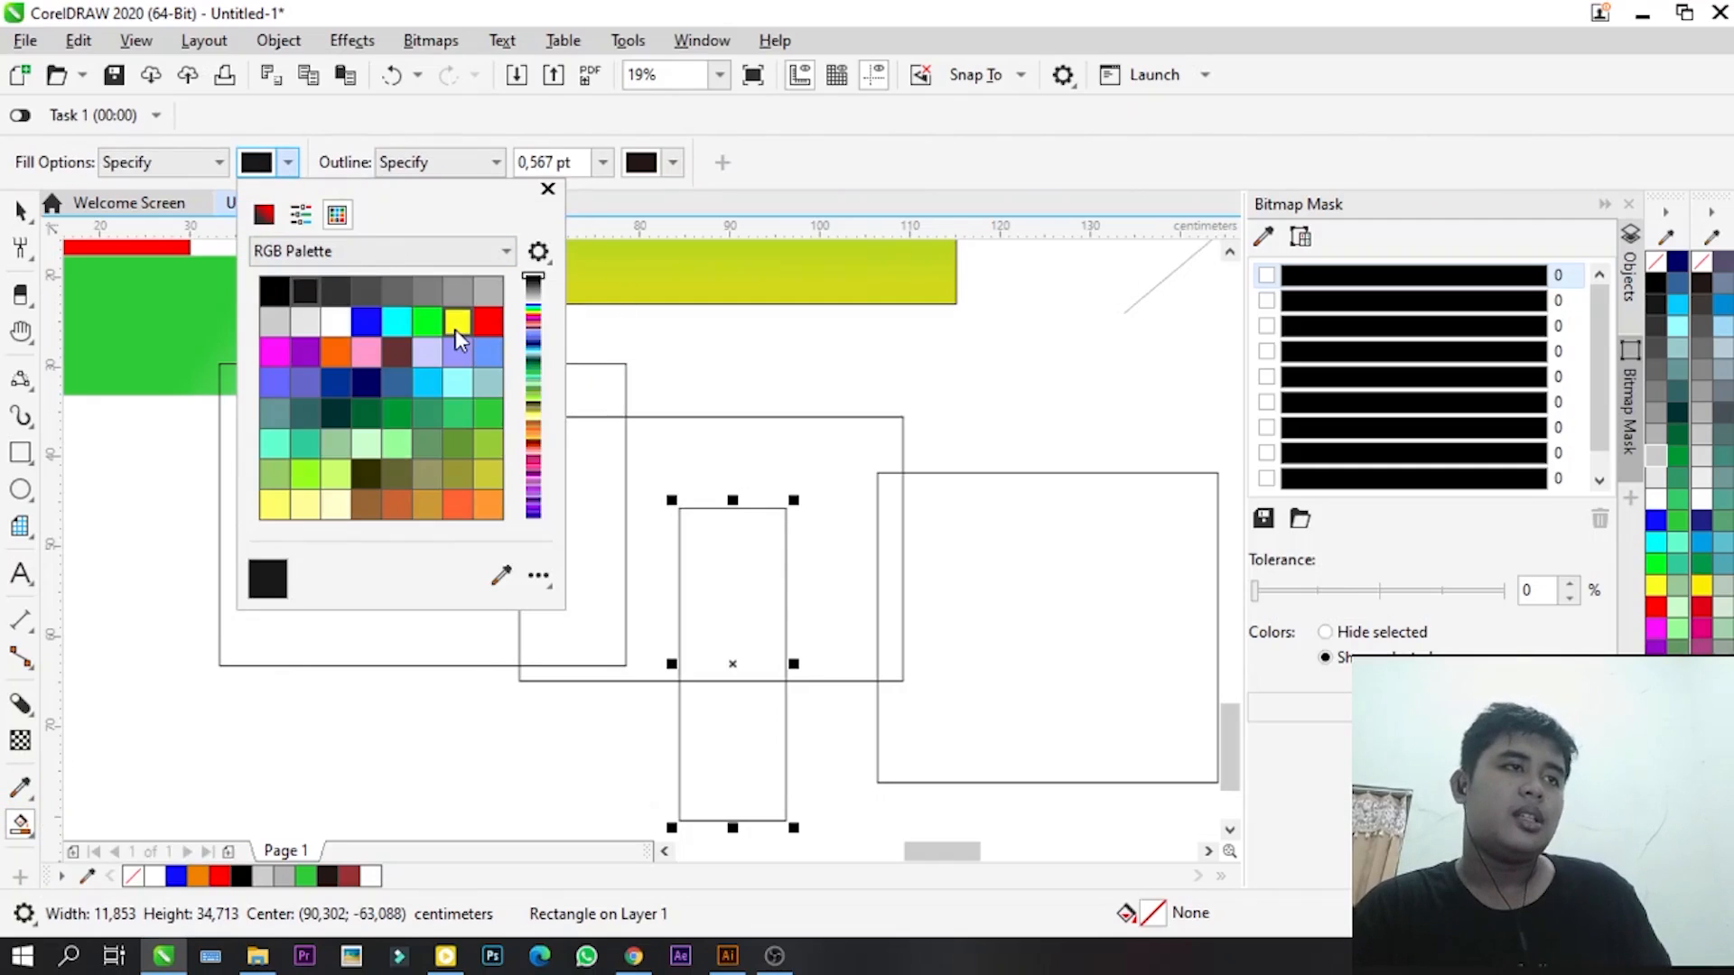
click(479, 325)
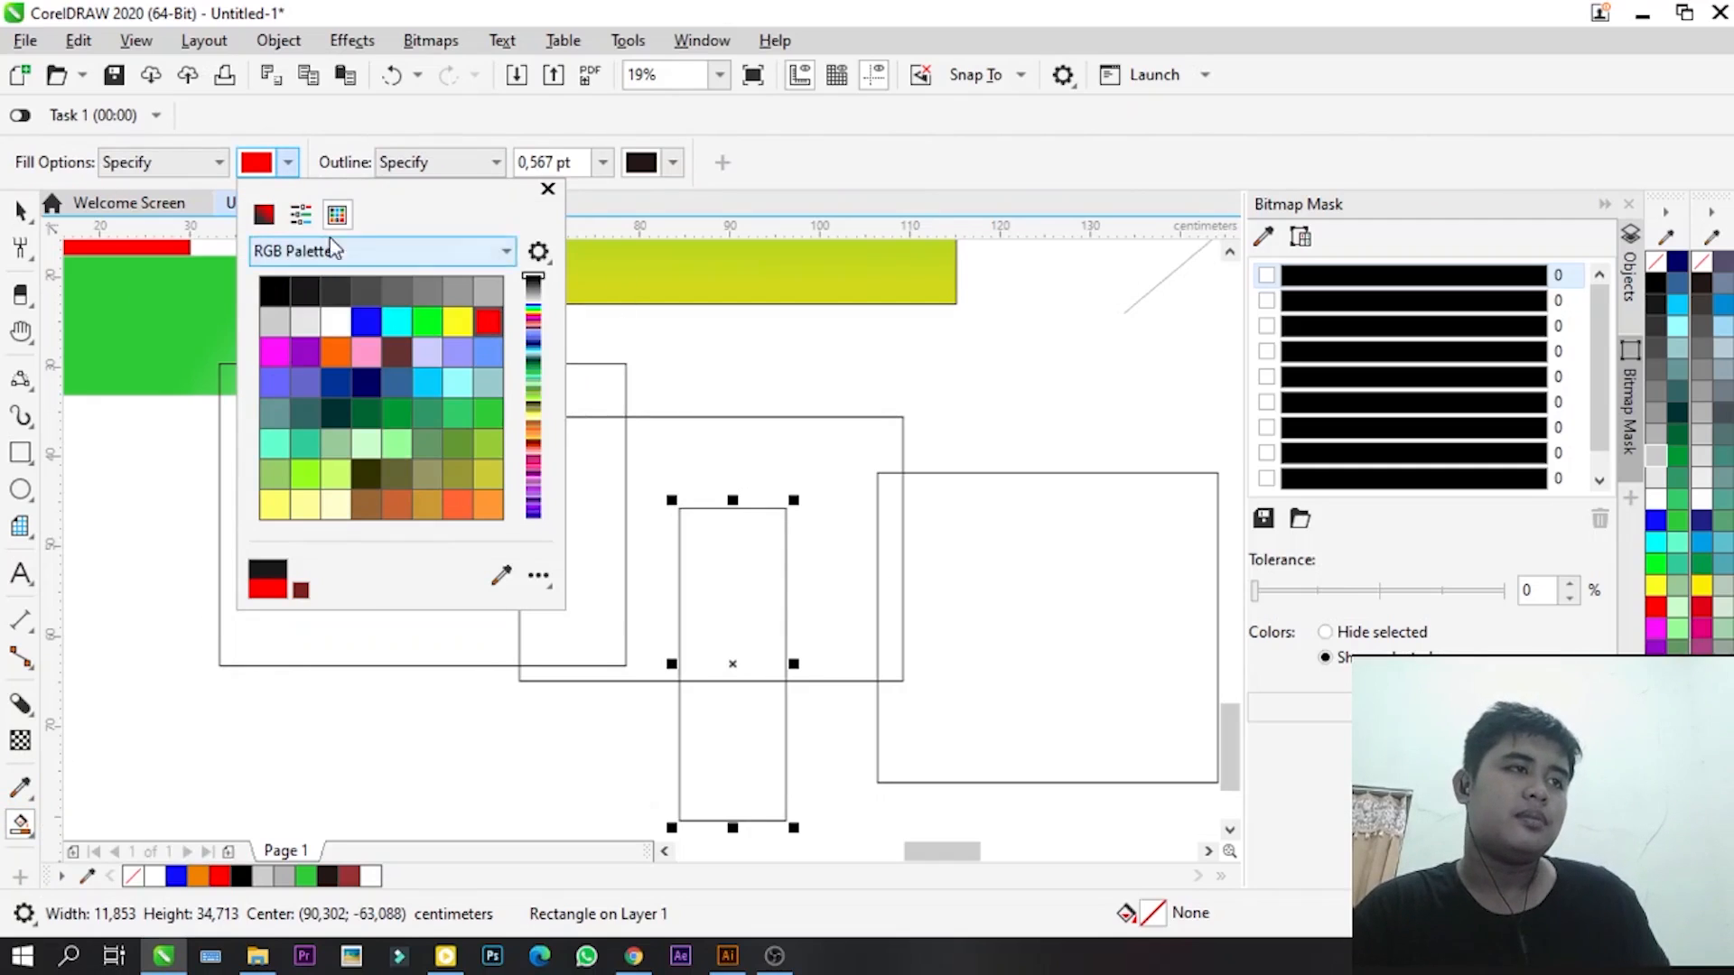
click(641, 463)
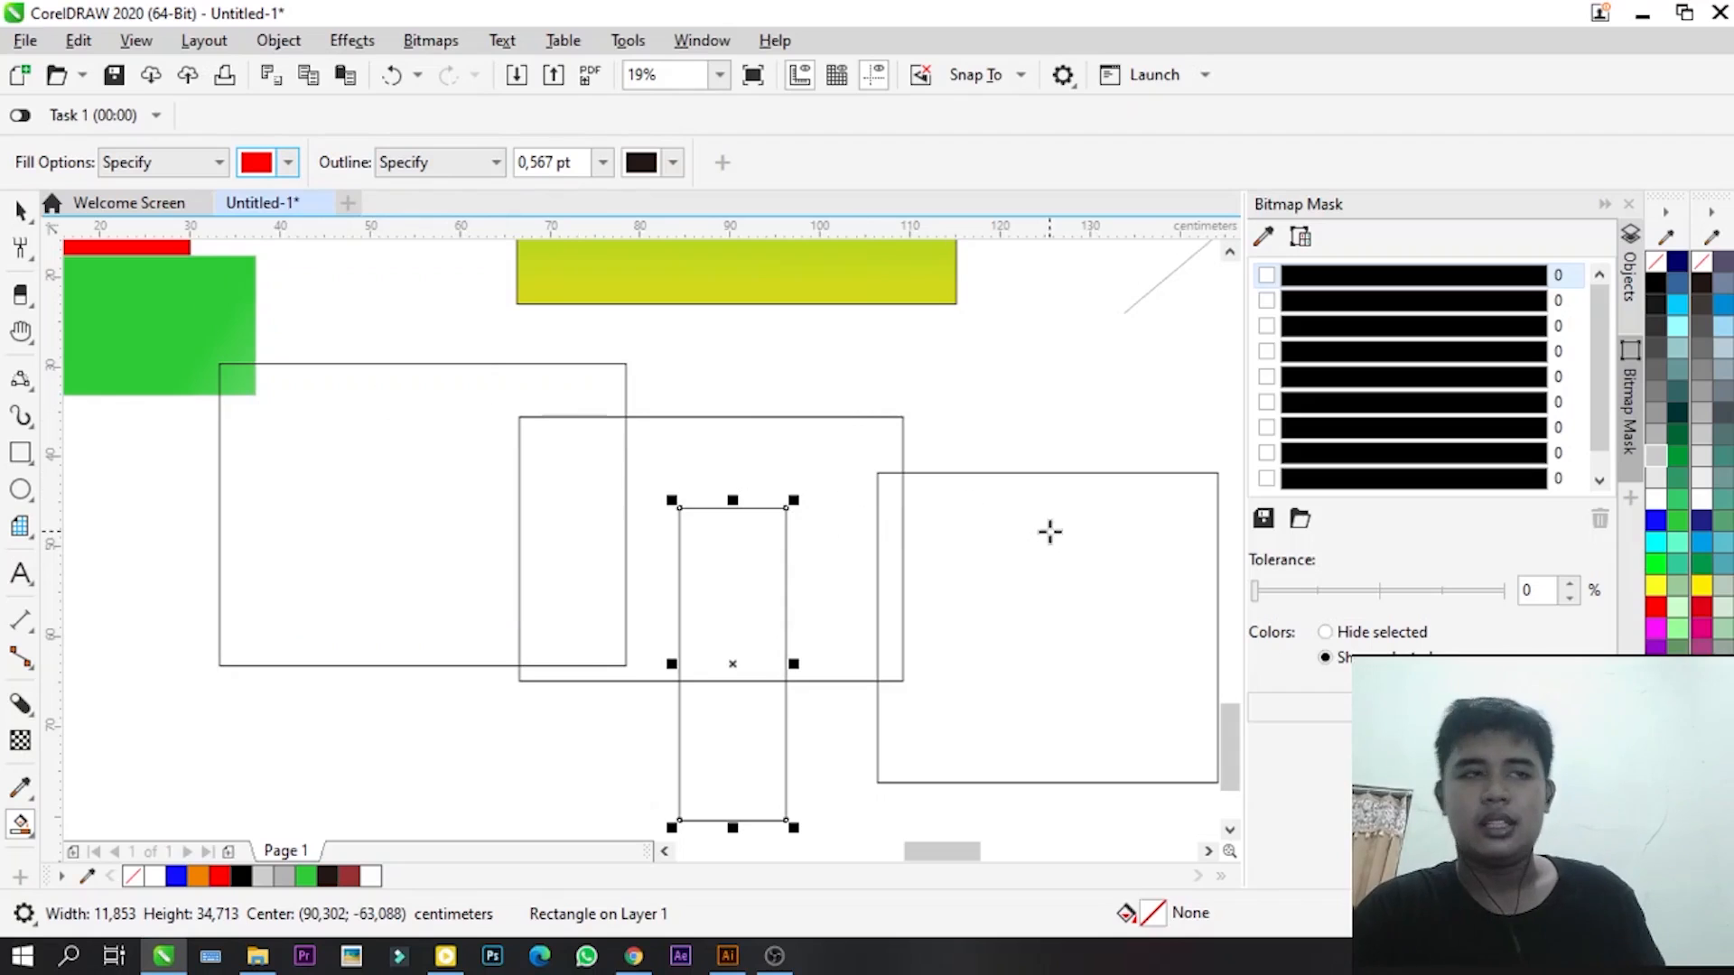
click(1033, 505)
scroll(975, 587, up, 2)
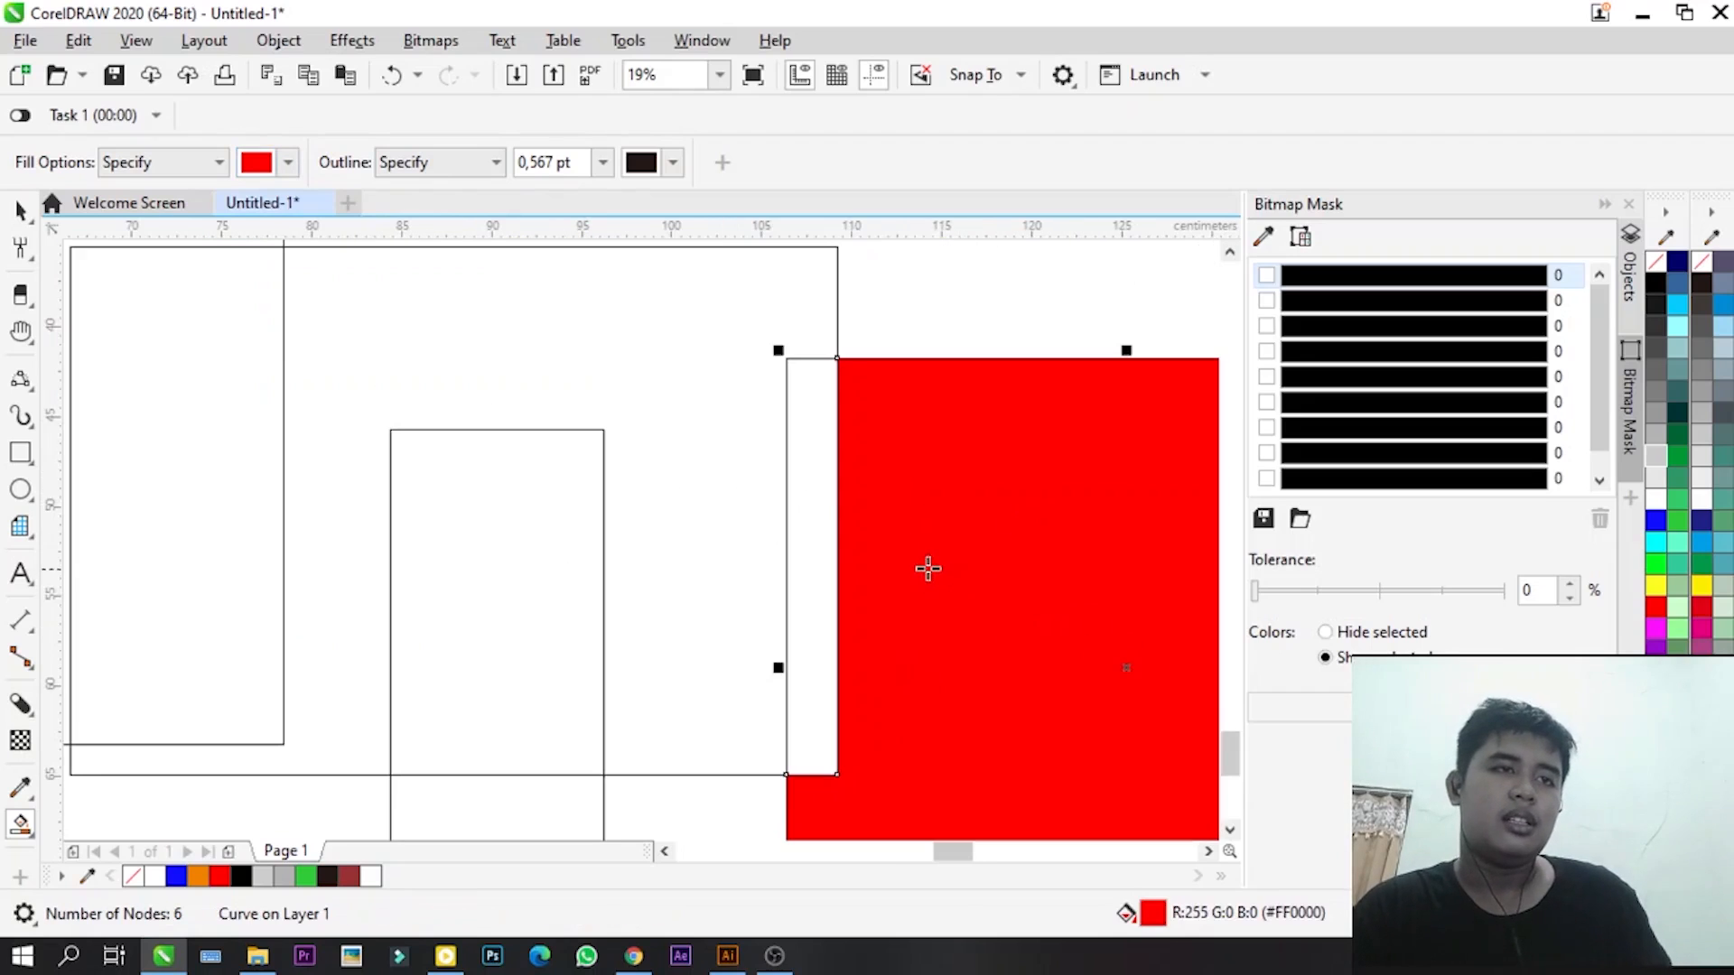
scroll(894, 503, down, 2)
click(794, 464)
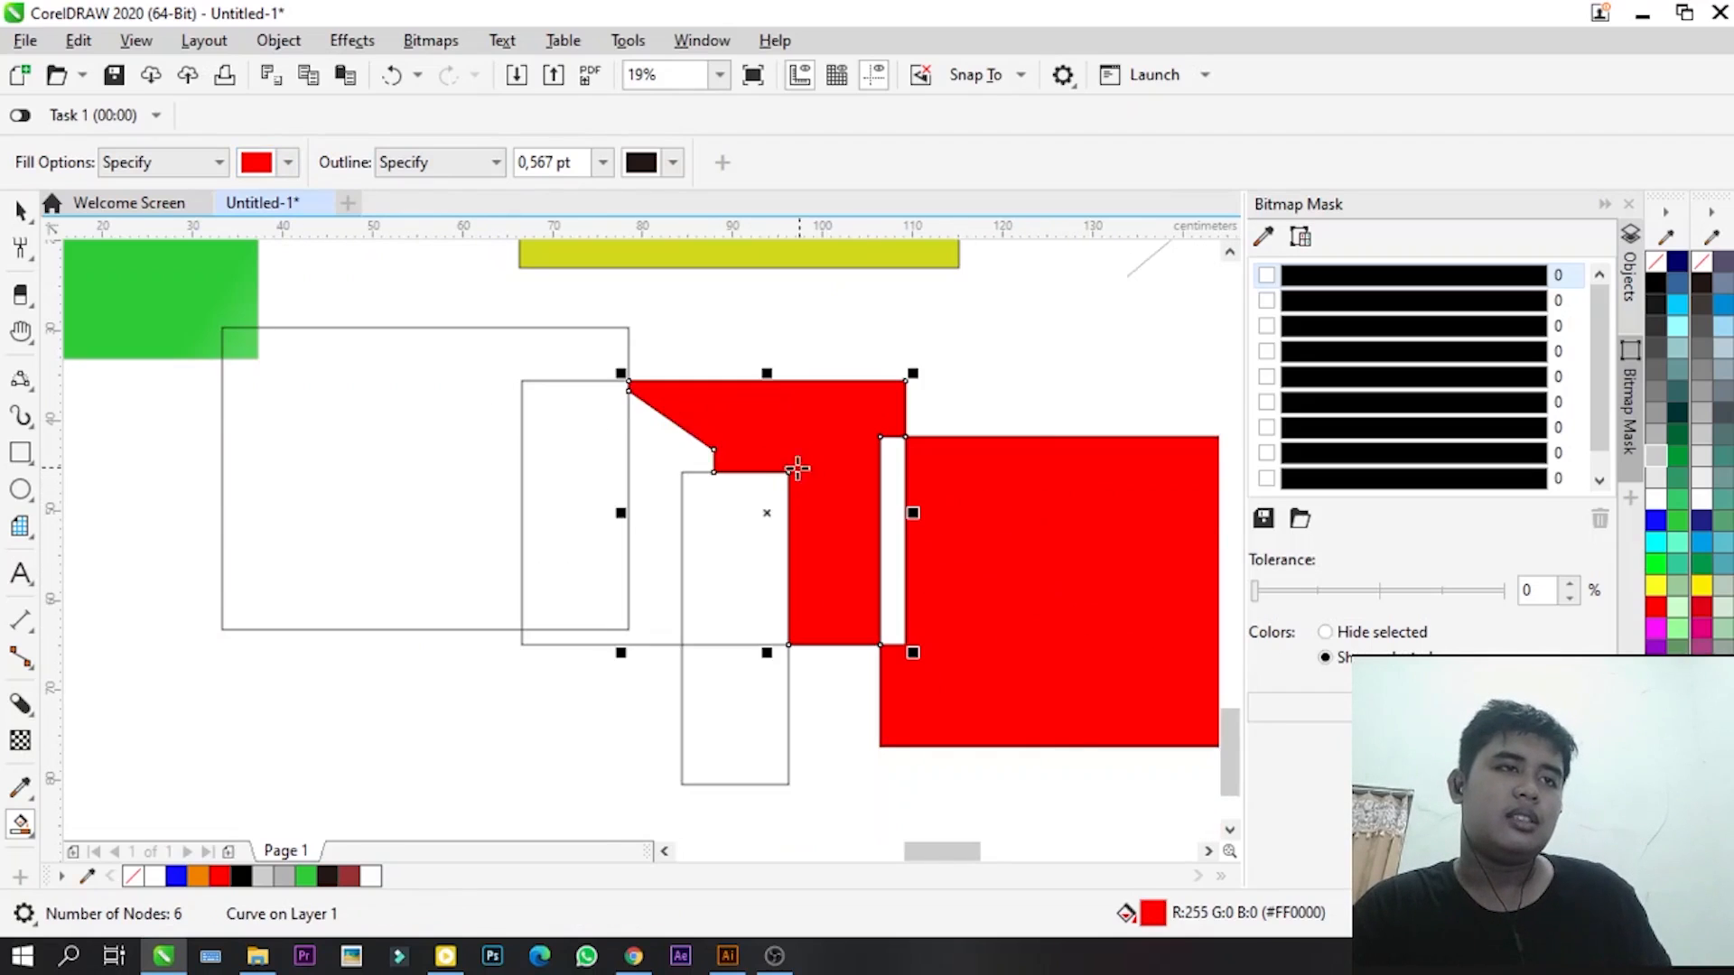
click(381, 407)
scroll(327, 388, up, 1)
scroll(443, 399, down, 1)
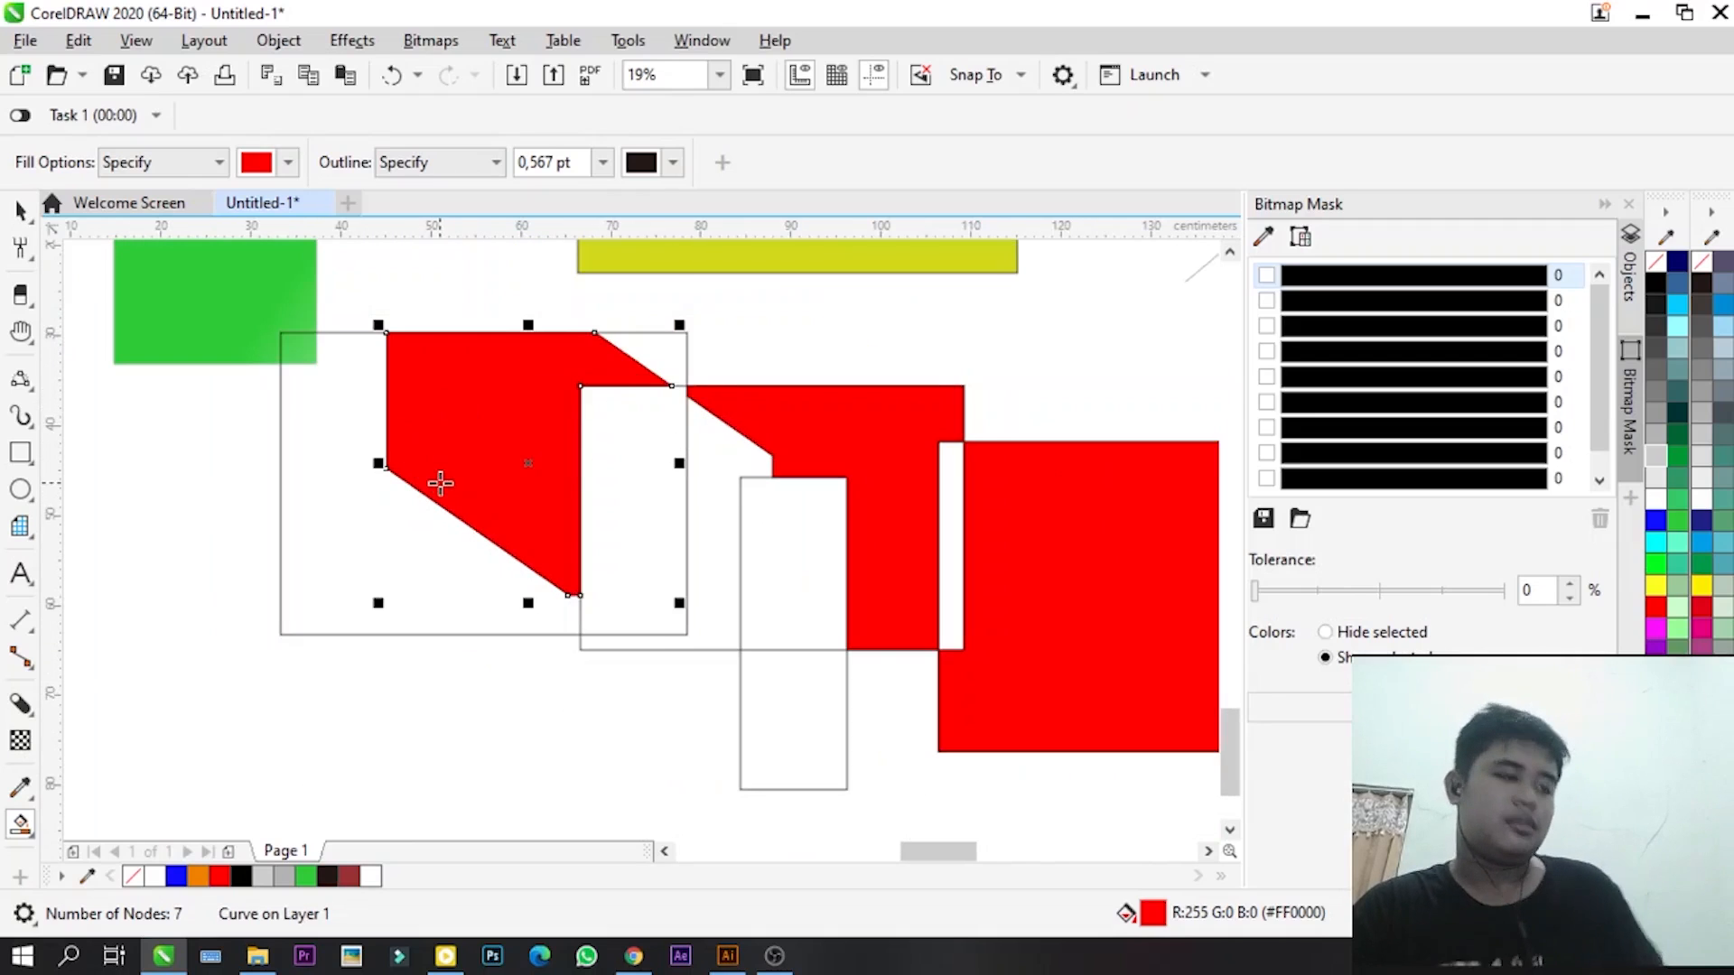
key(ctrl+z)
- Smart-fill the leftmost rectangle's lower-left area with red, and the central overlap areas, including the narrow rectangle's upper part, with yellow
click(373, 504)
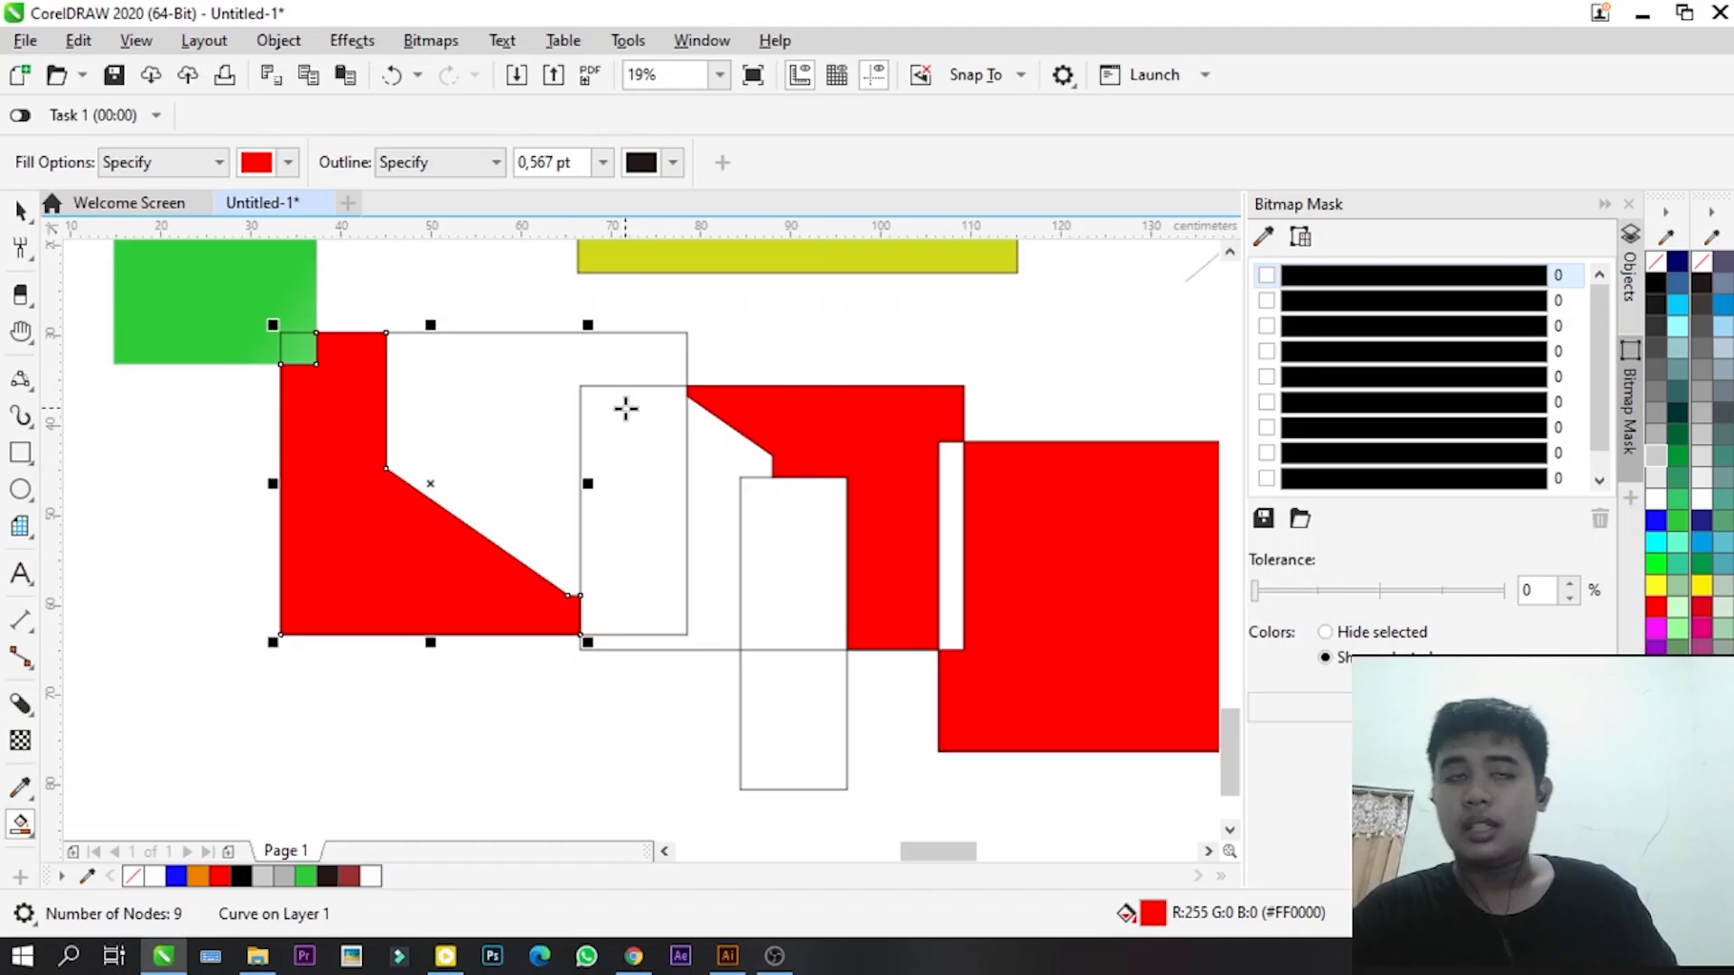
click(253, 169)
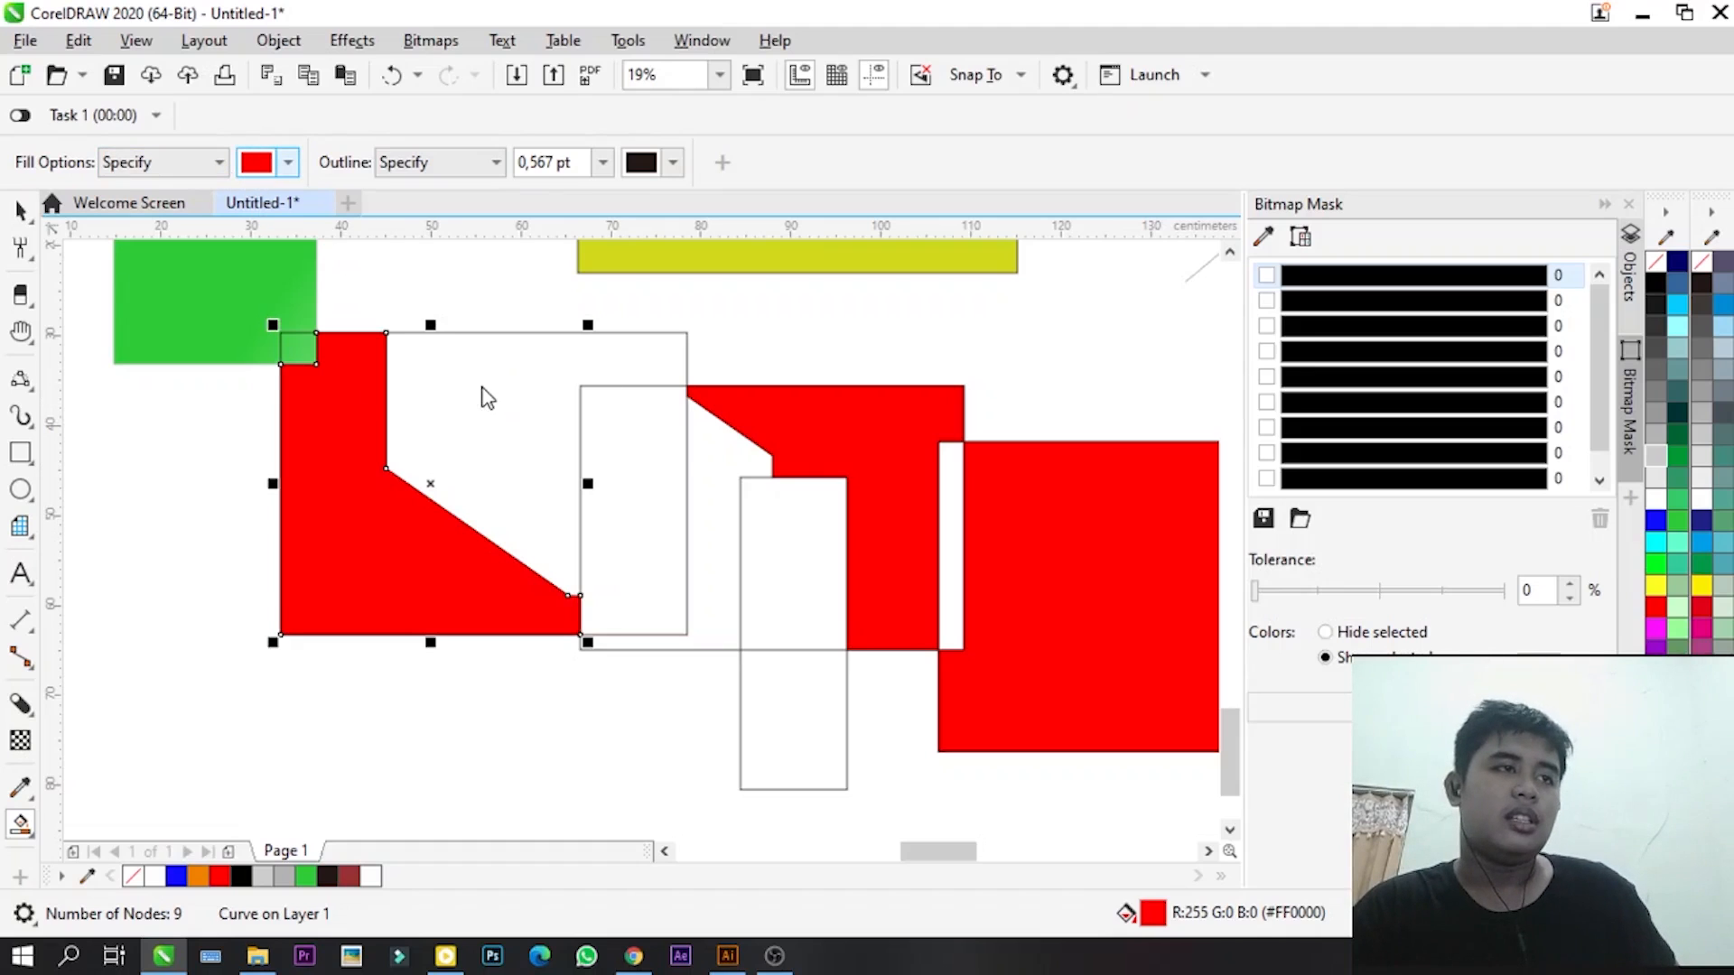
click(462, 321)
click(648, 495)
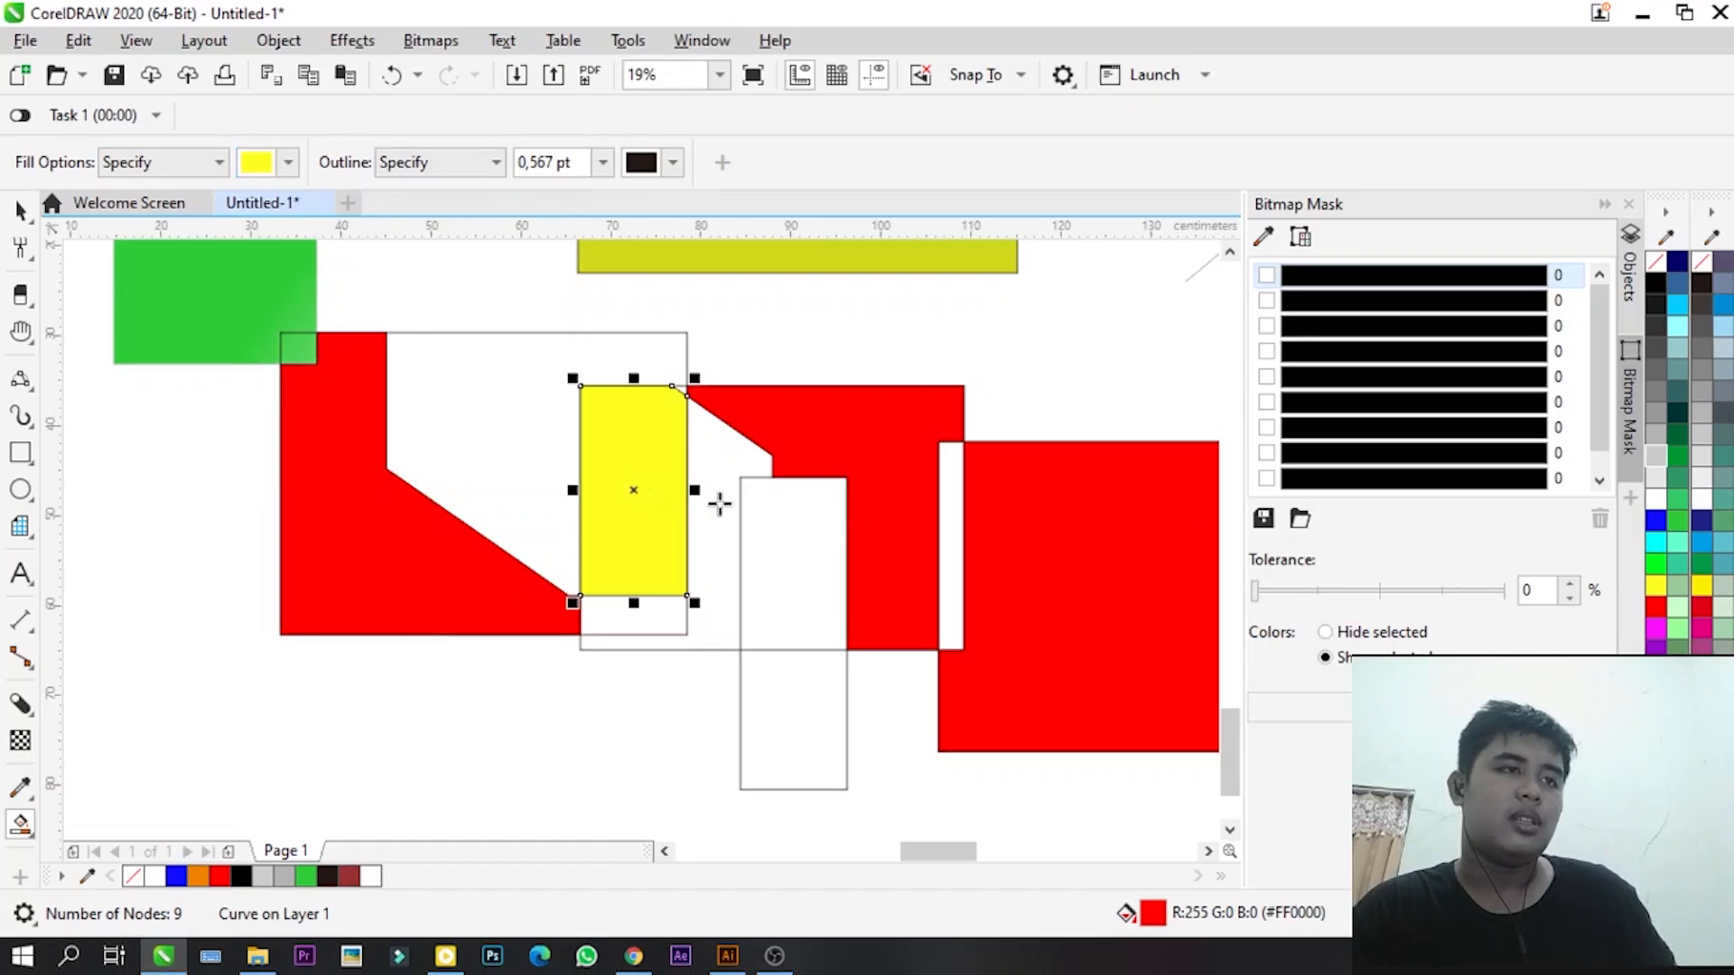
click(723, 588)
click(797, 593)
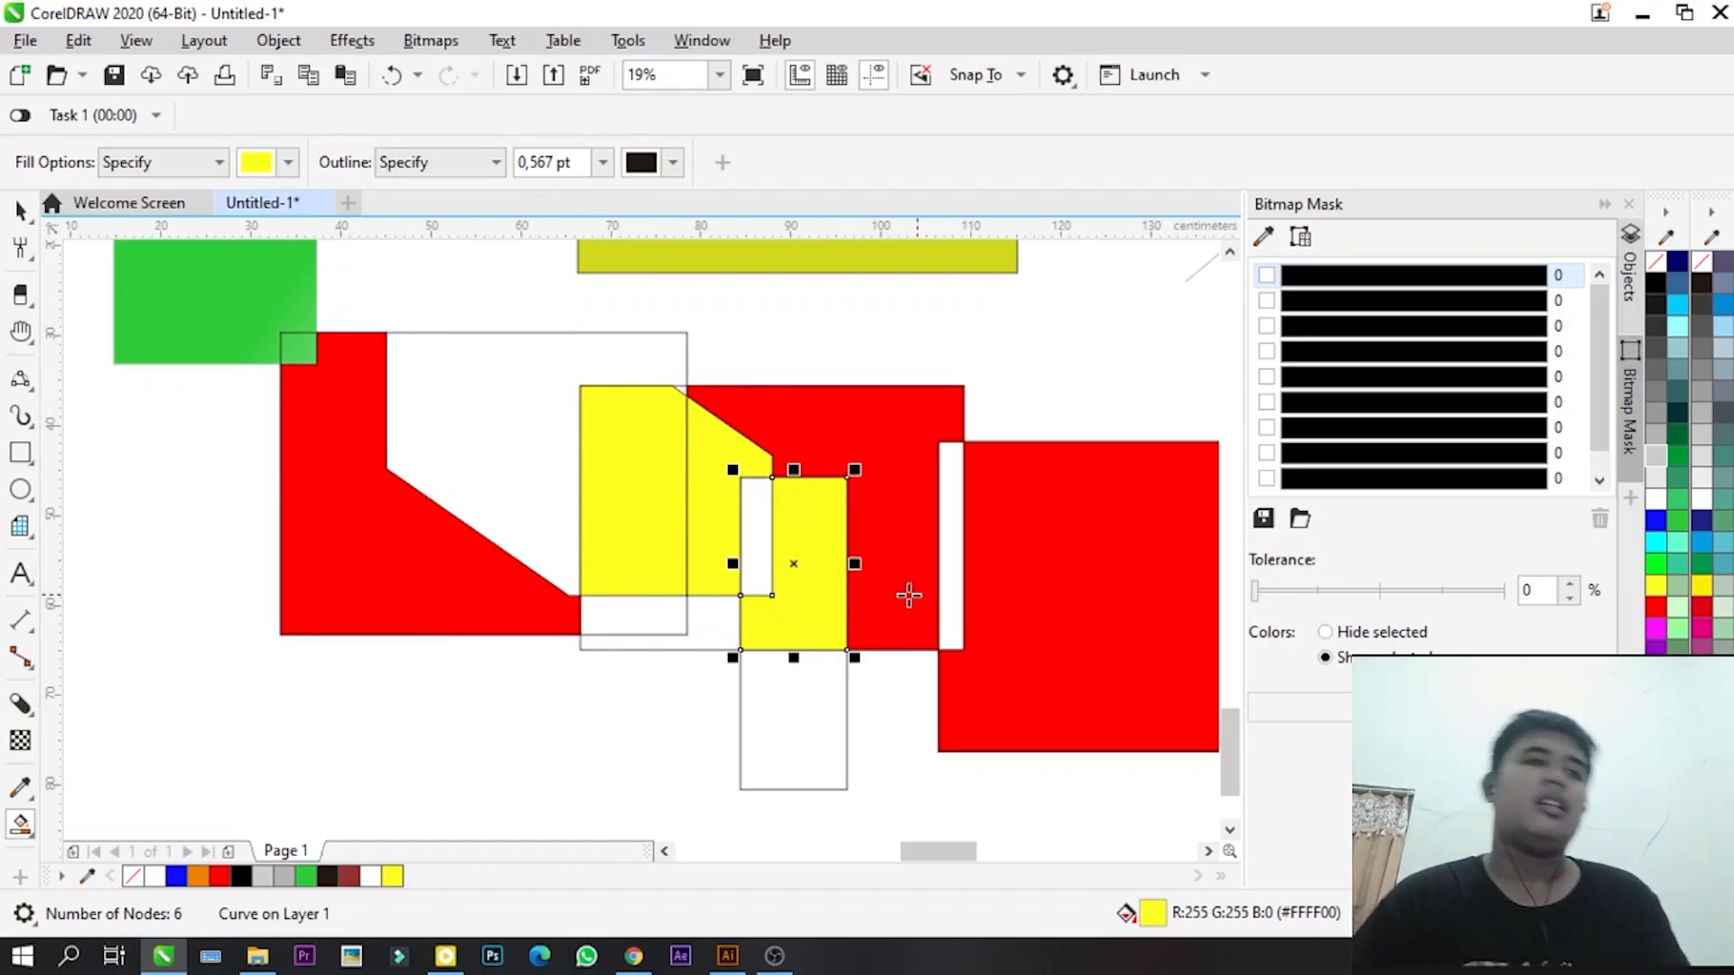
- Move the yellow piece out of the narrow rectangle and the one between the left and middle rectangles down-left, the latter about 30 cm
click(20, 211)
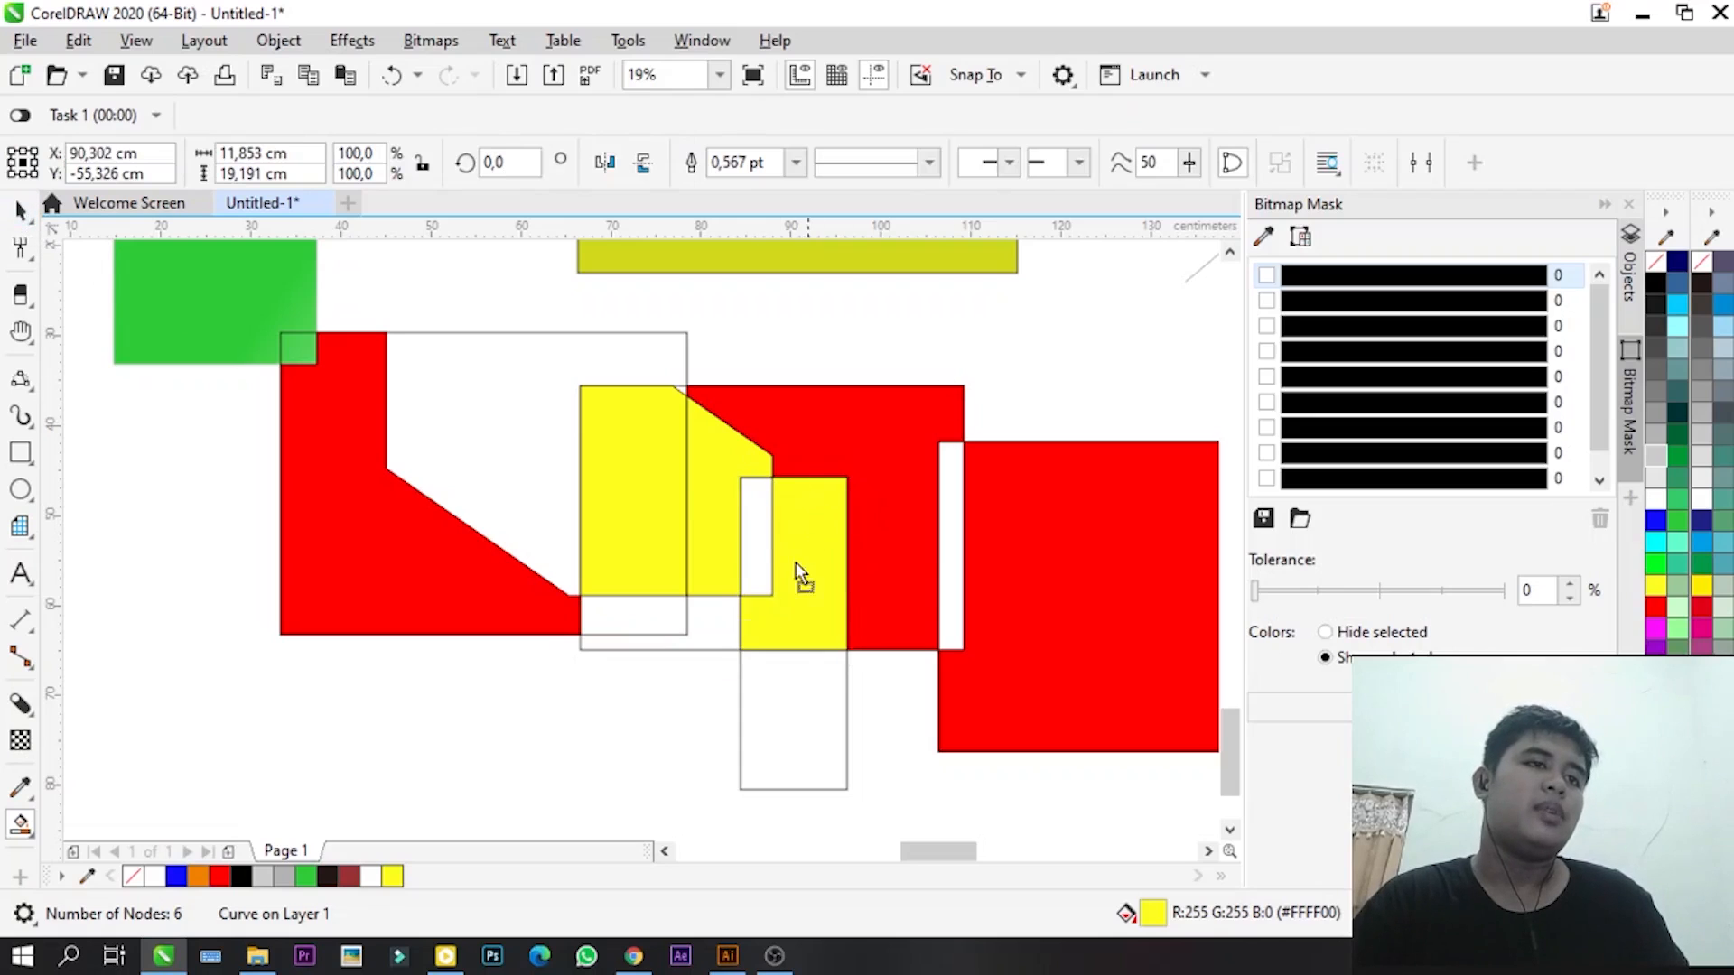
drag(794, 562, 615, 720)
drag(681, 540, 503, 698)
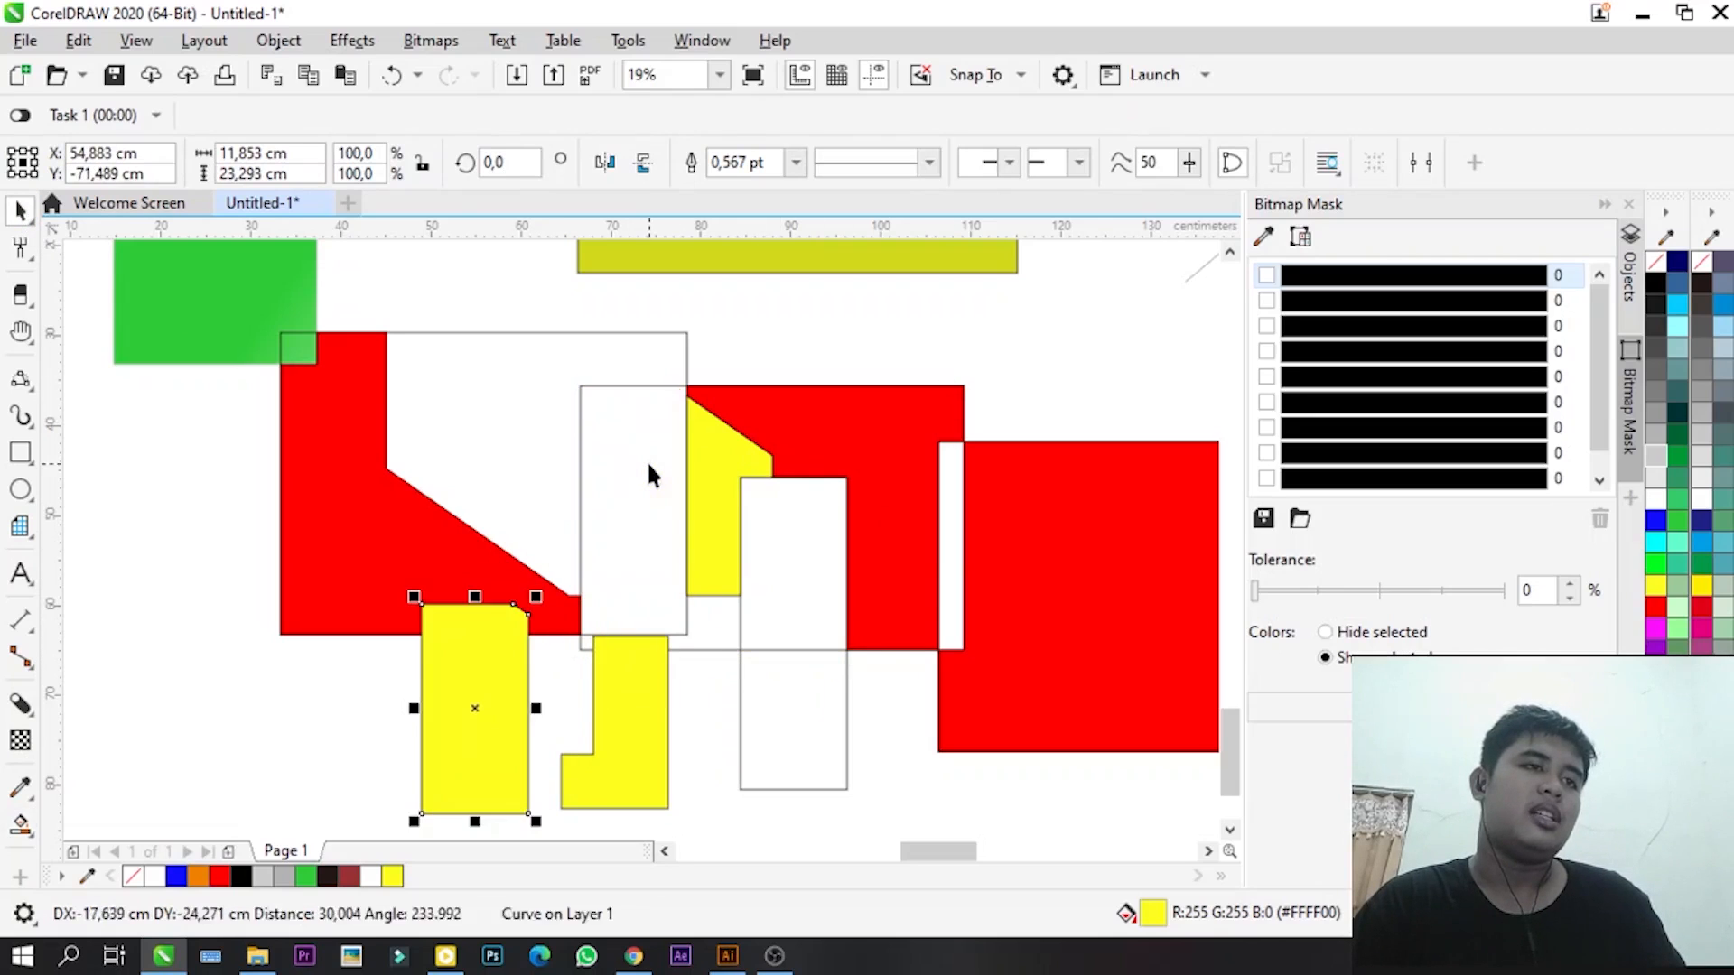
scroll(572, 459, down, 2)
scroll(554, 582, up, 2)
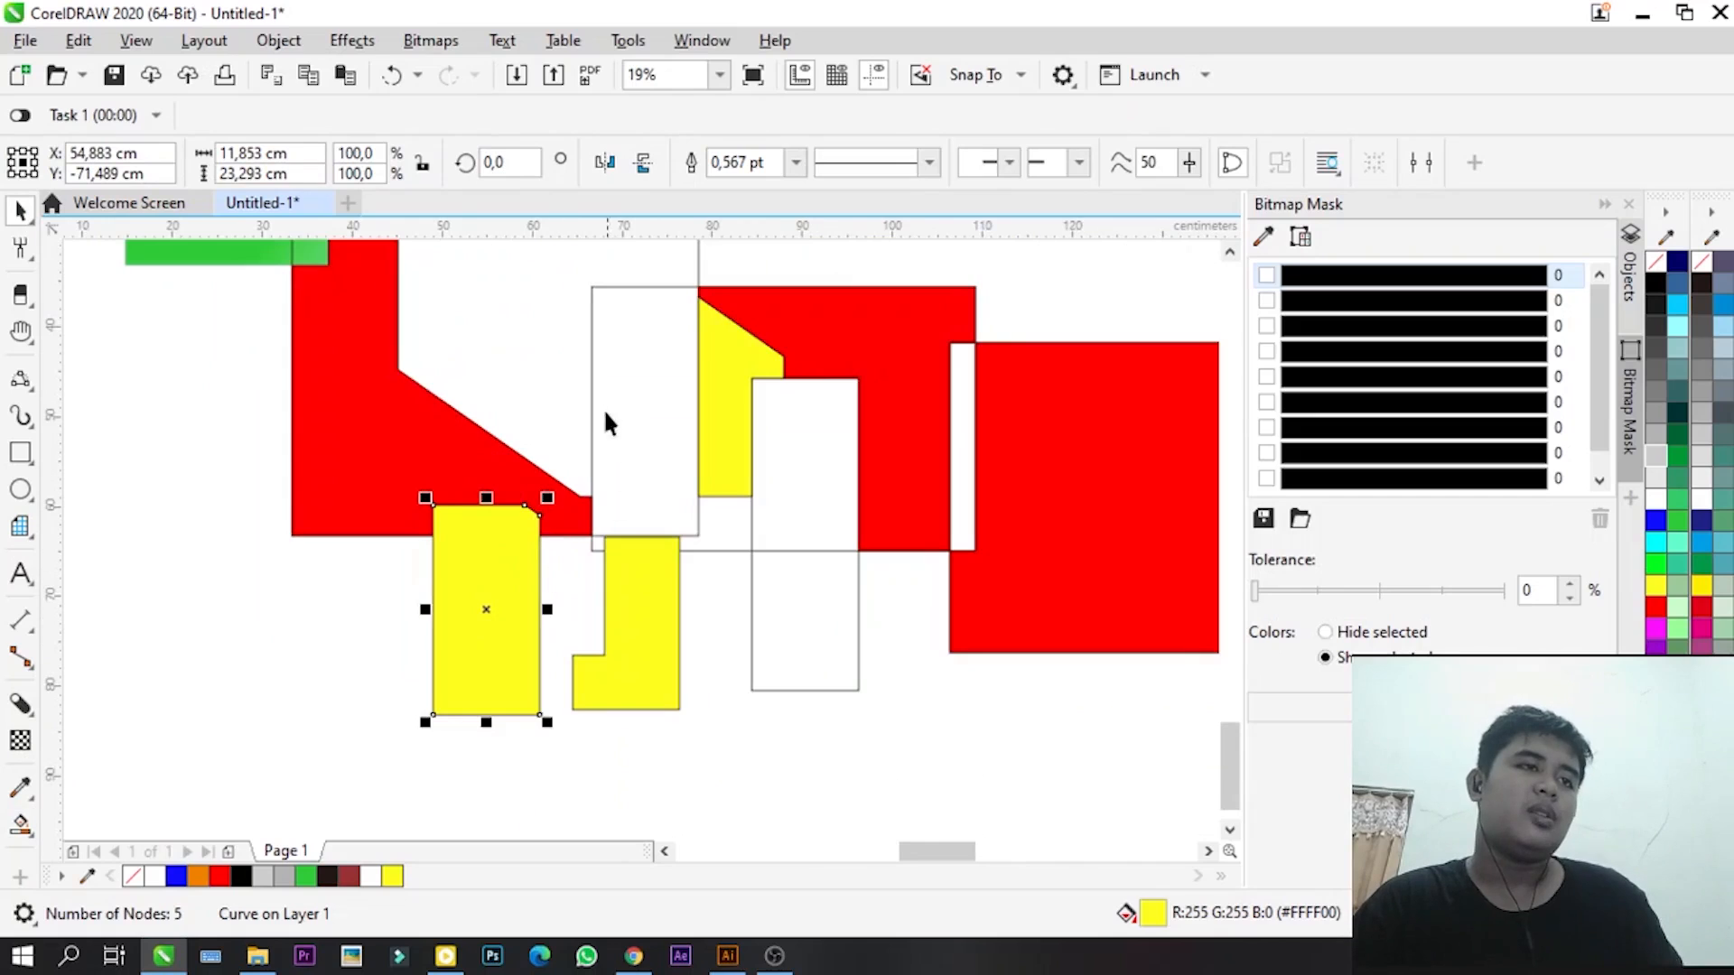
click(709, 348)
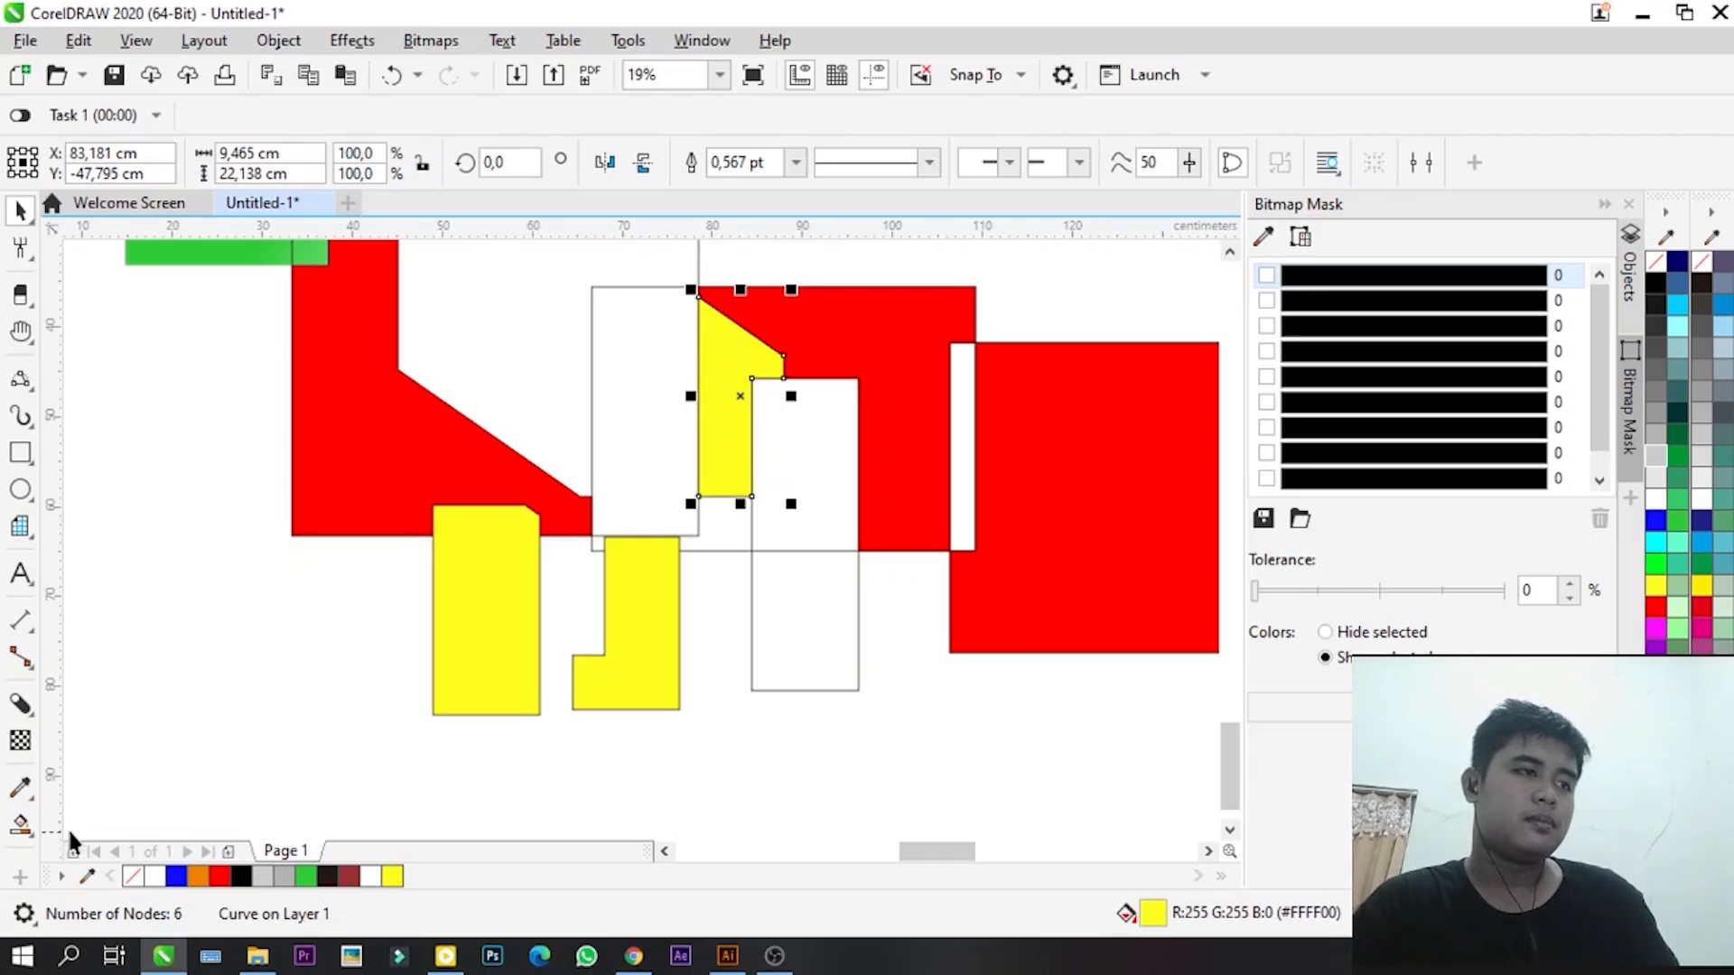
click(254, 722)
scroll(435, 657, down, 2)
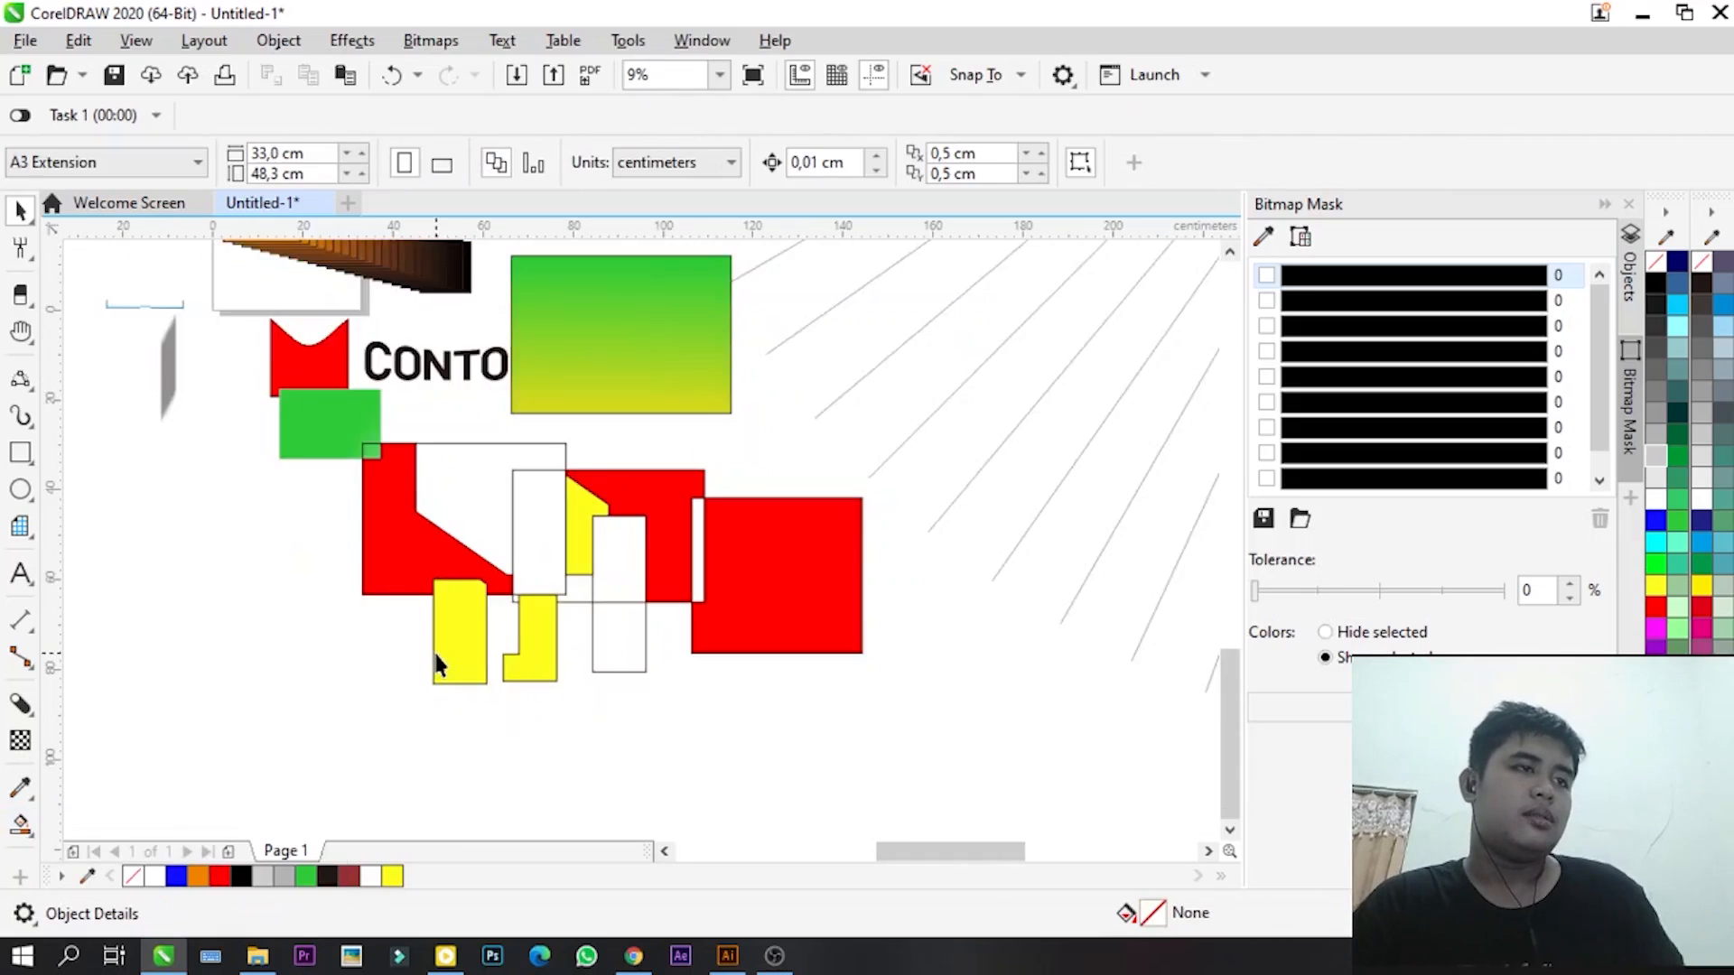
scroll(451, 651, down, 2)
scroll(301, 542, up, 1)
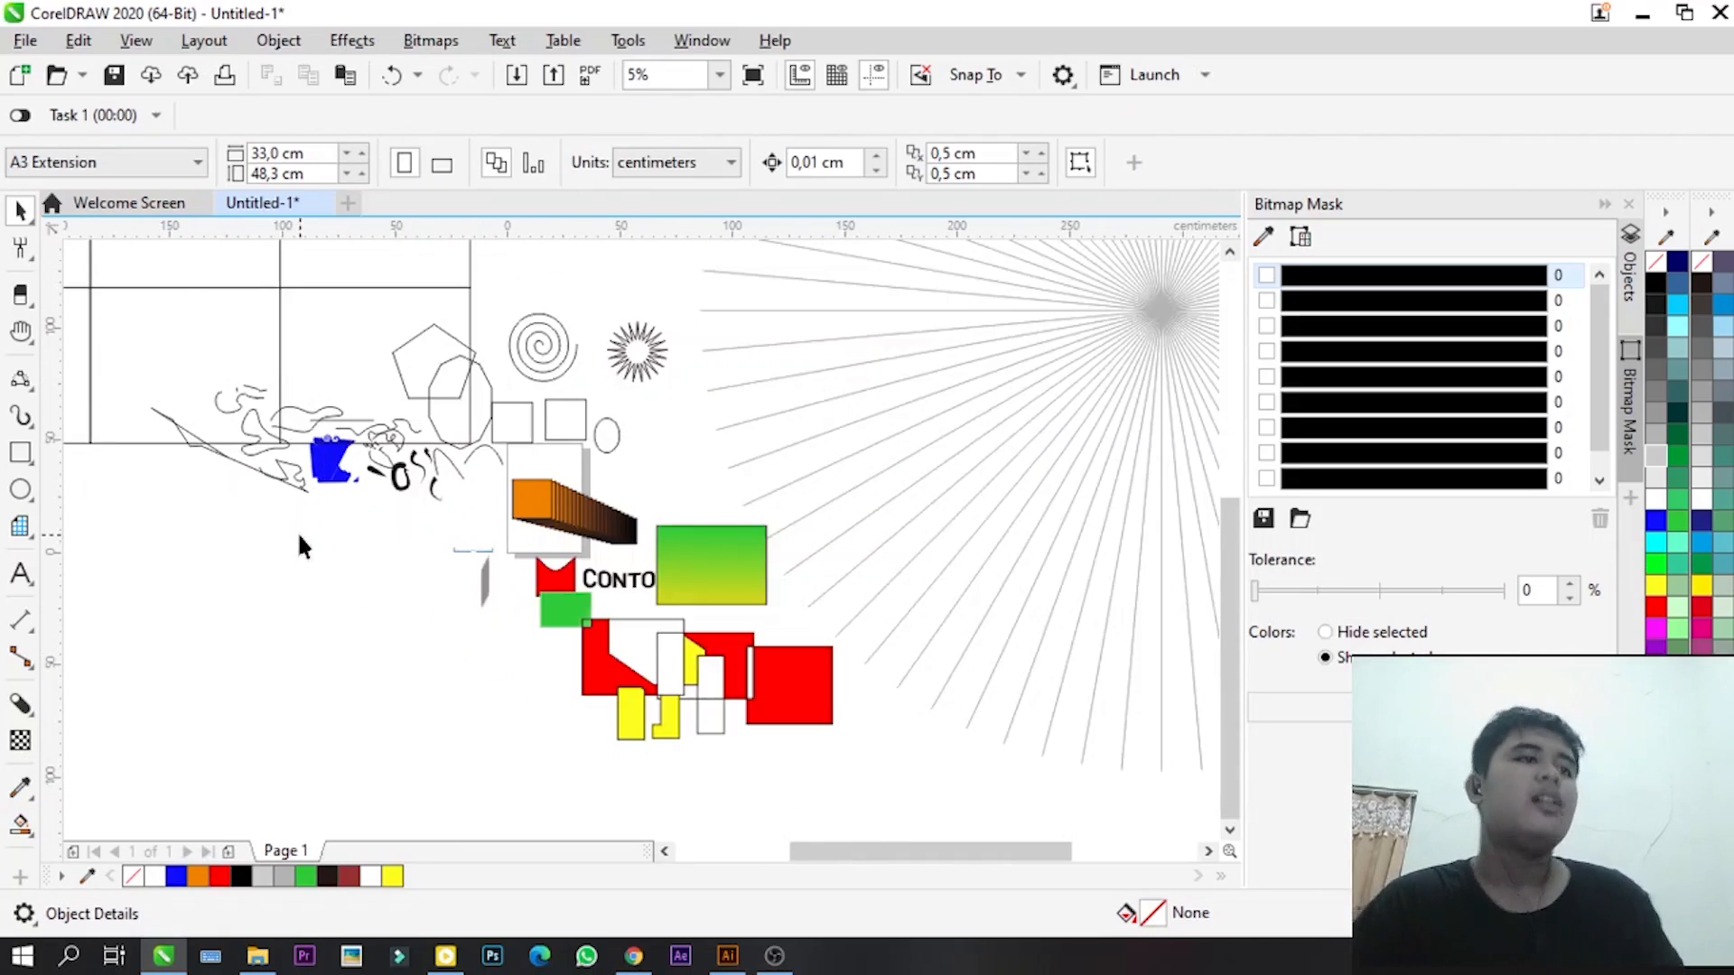